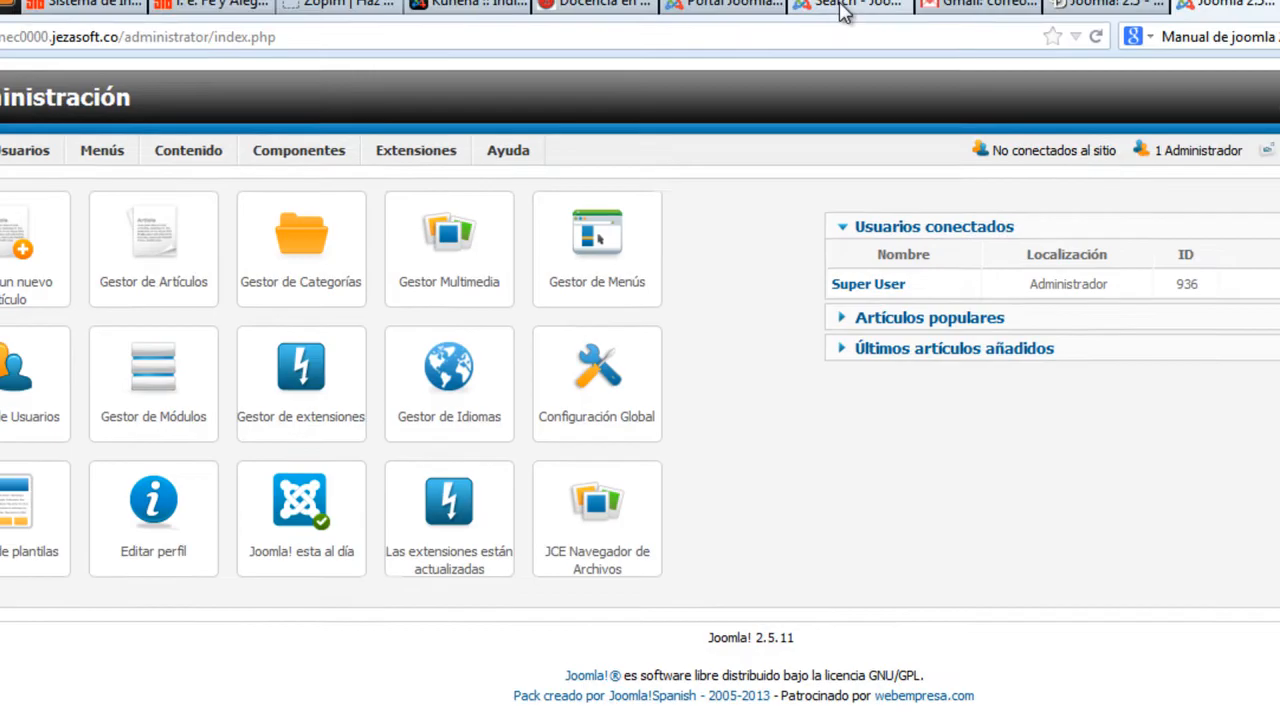
Show the Joomla! Extensions Directory page with the search results for AIDANEWS.
left_click(730, 17)
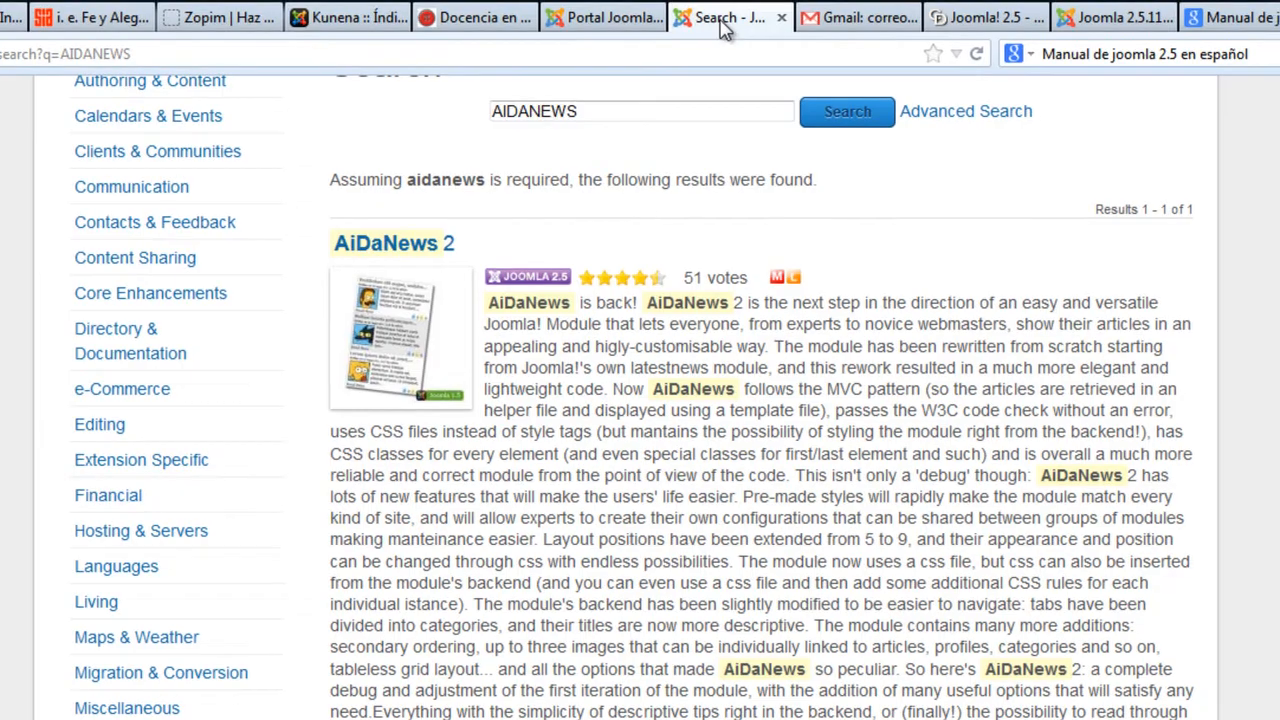
scroll(630, 340, "up", 4)
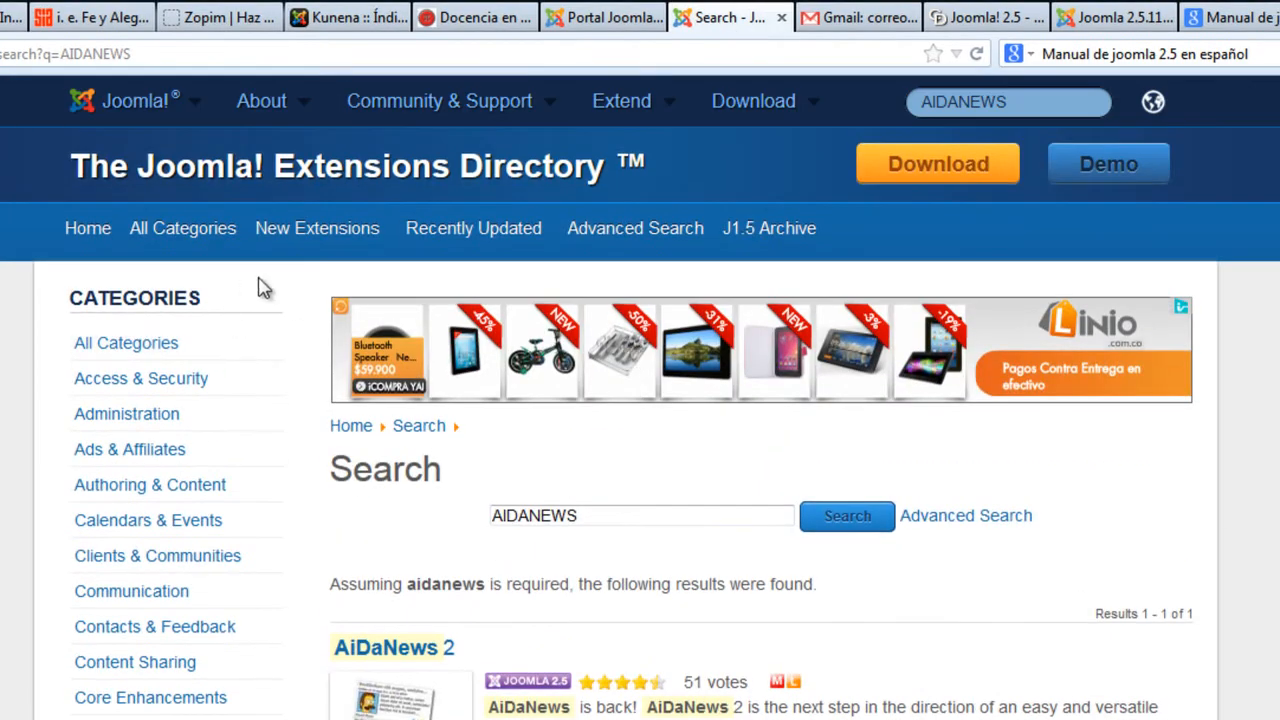
left_click(449, 238)
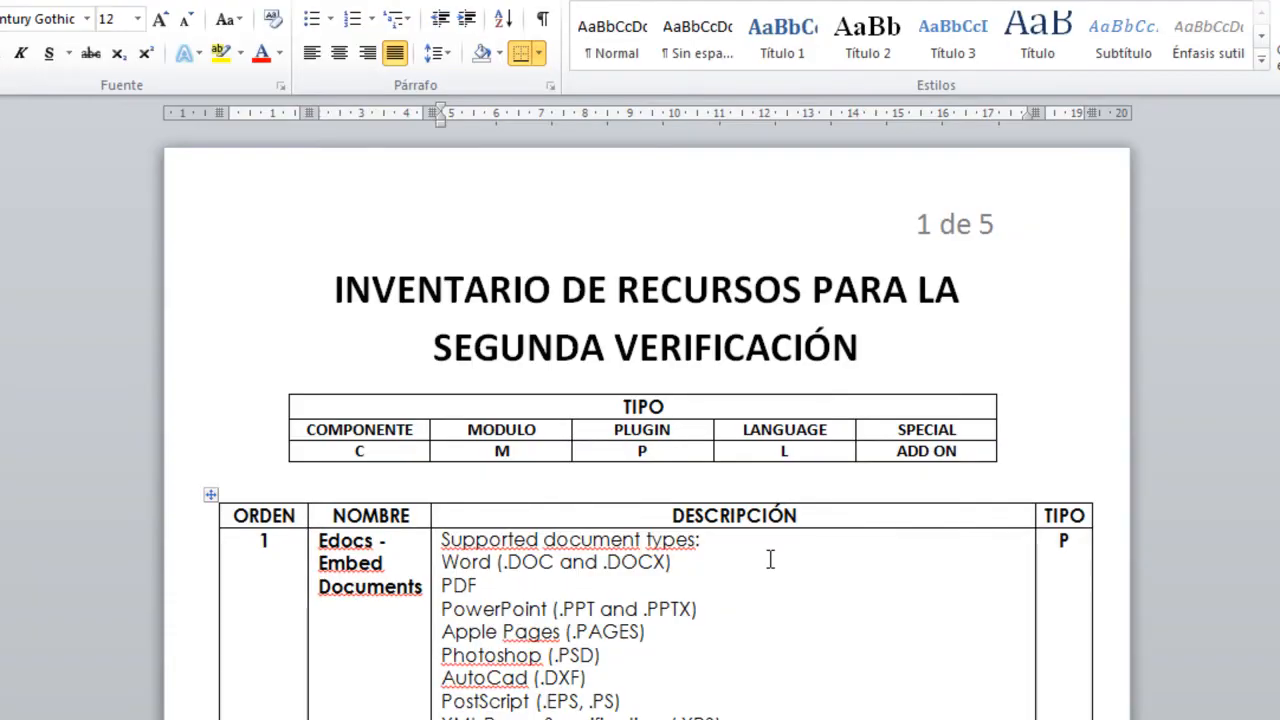
Examine the extensions listed in the Word resource inventory, from Edocs - Embed Documents through AiDaNews2.
scroll(768, 558, "down", 5)
scroll(770, 558, "down", 12)
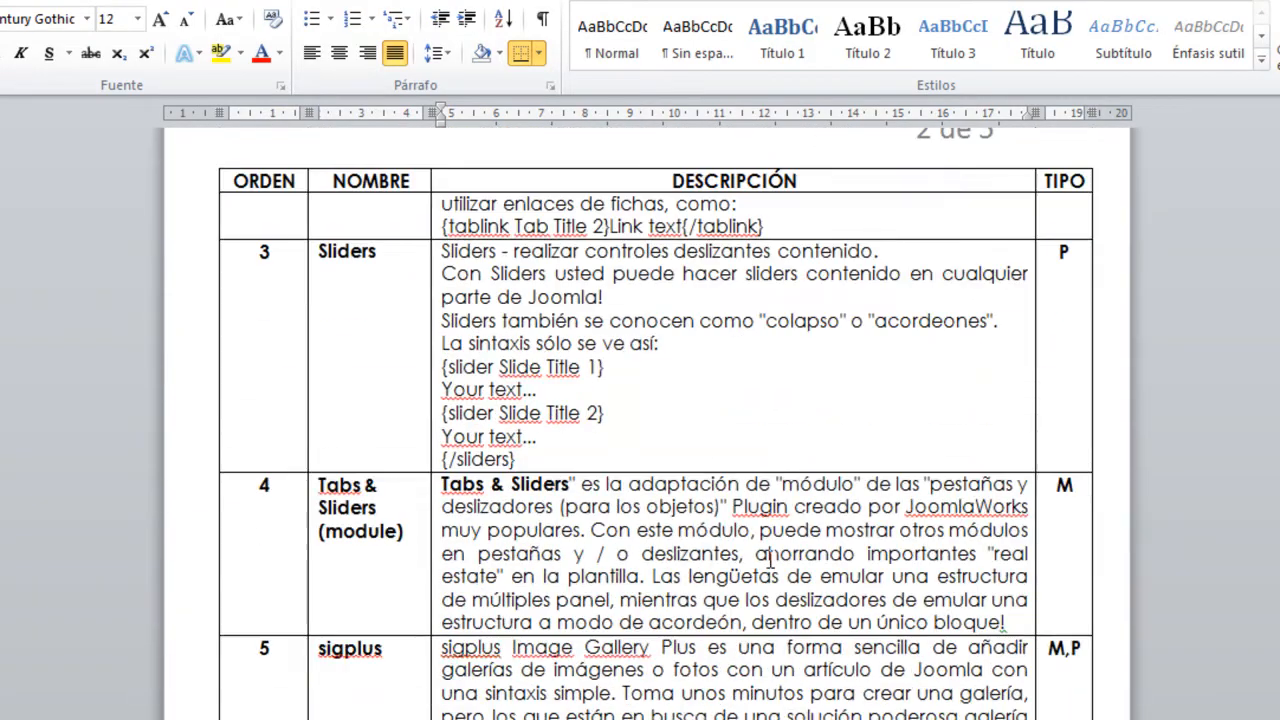
scroll(770, 558, "down", 15)
scroll(770, 568, "down", 12)
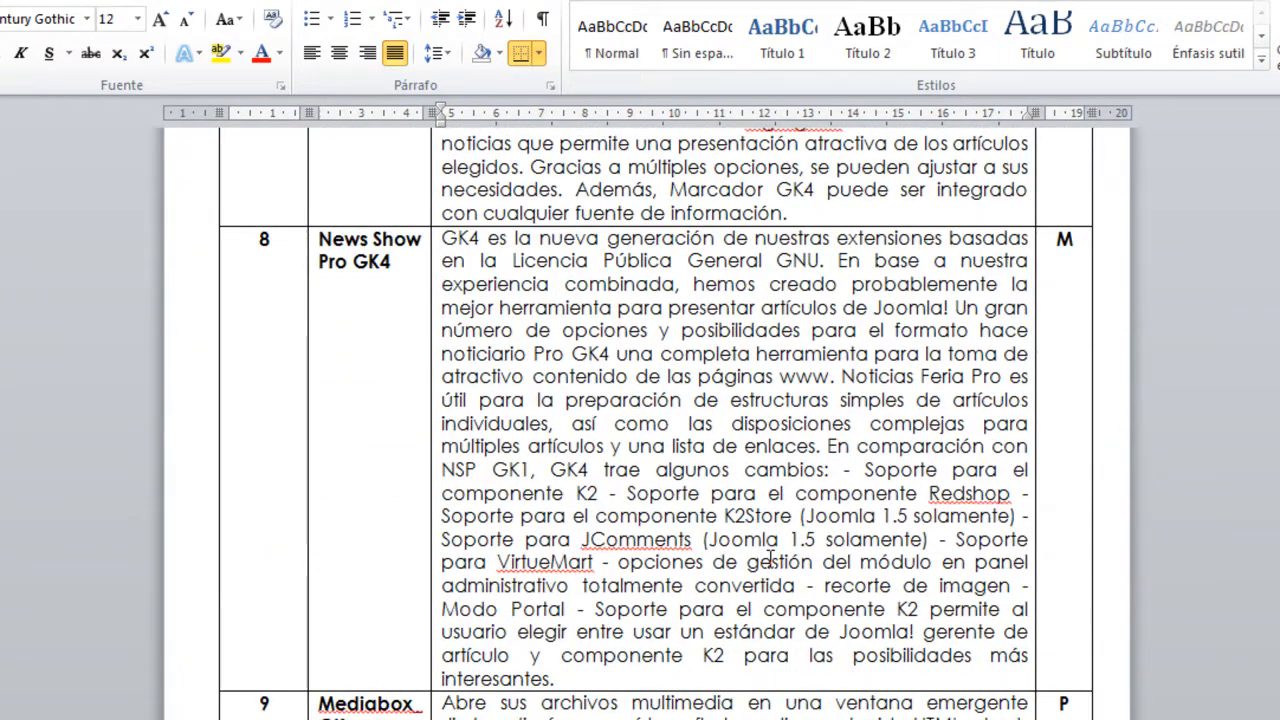
scroll(770, 558, "down", 6)
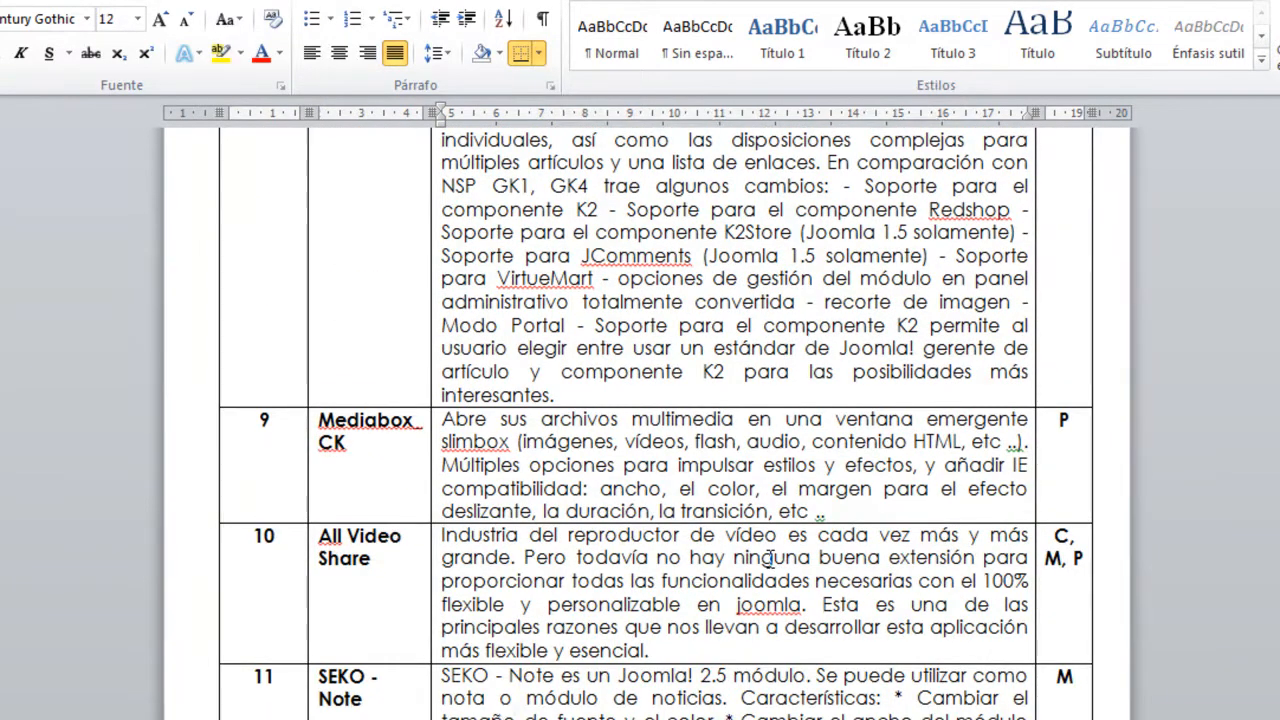
scroll(770, 560, "down", 8)
scroll(770, 568, "down", 17)
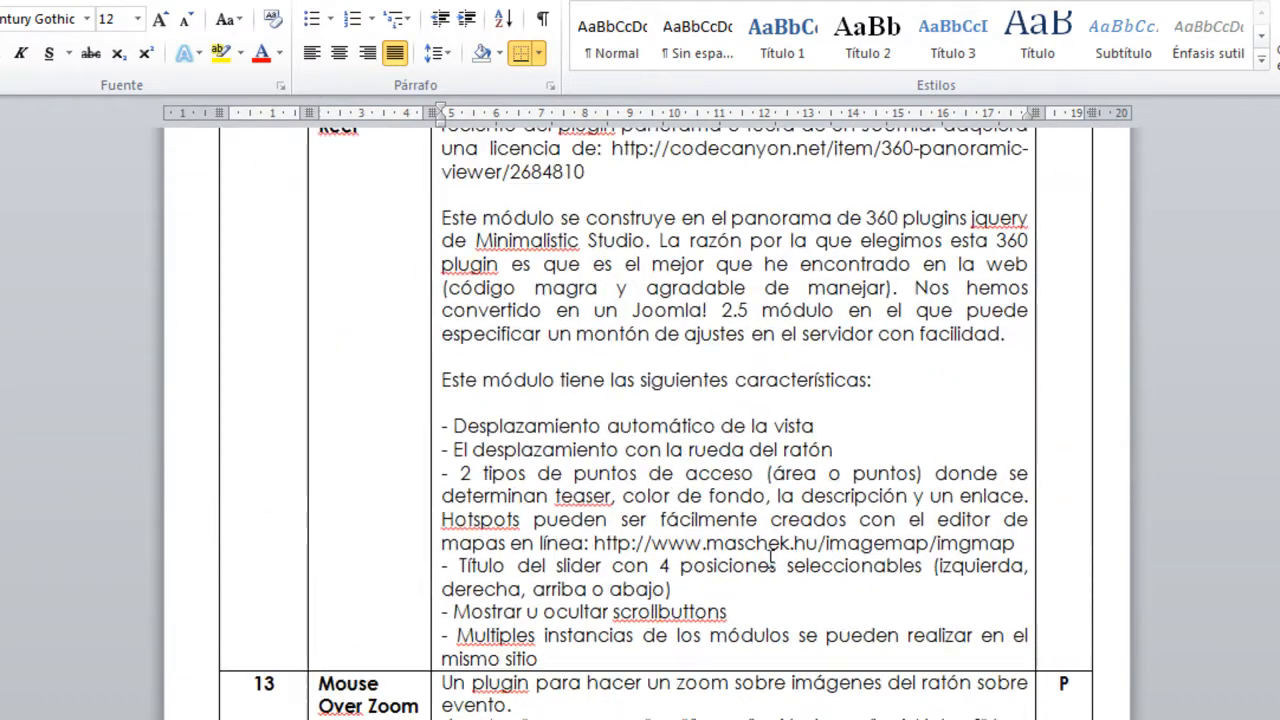
scroll(770, 560, "down", 18)
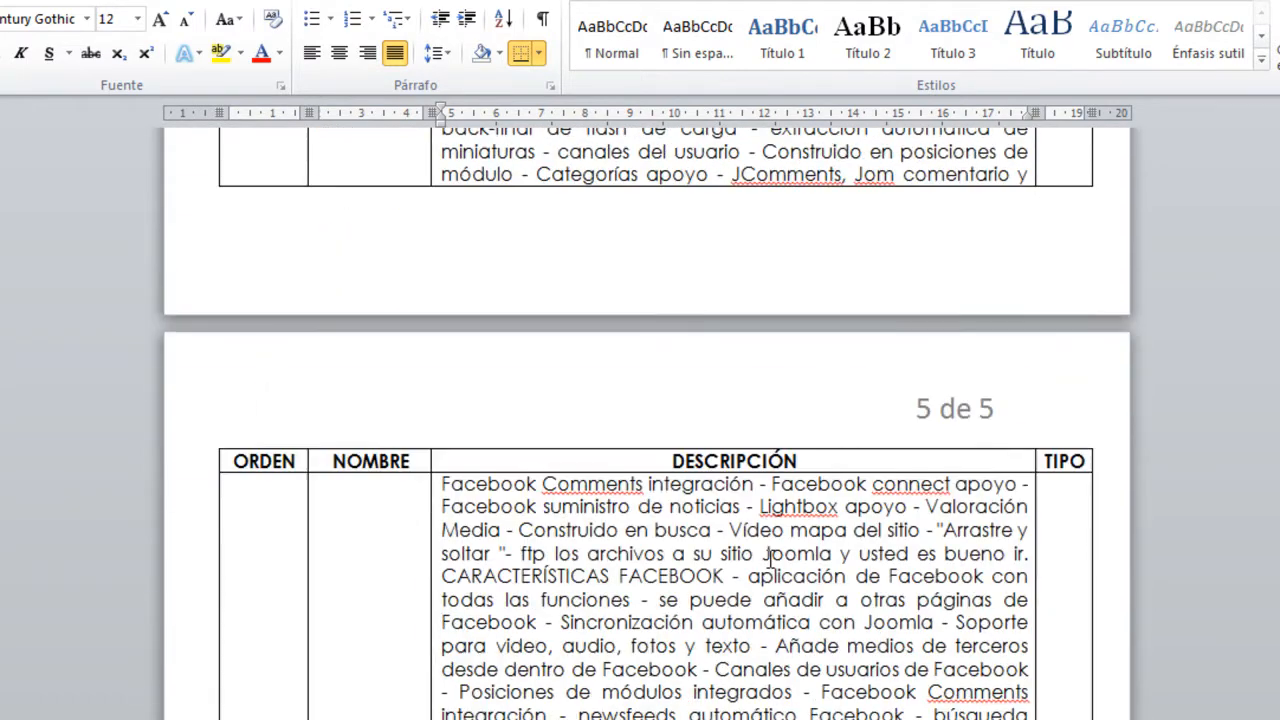
scroll(770, 560, "down", 7)
Enter 14 as the order number of the VideoFlow row in the inventory table.
scroll(770, 560, "up", 20)
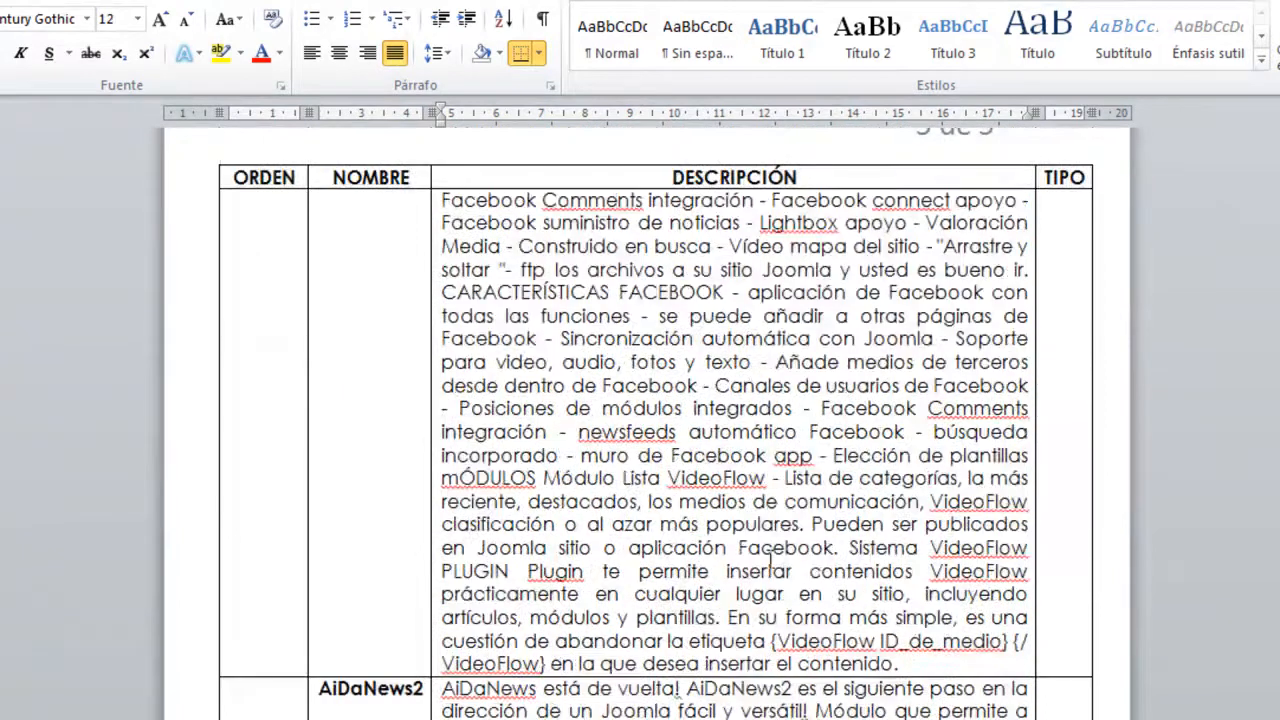
scroll(770, 555, "up", 1)
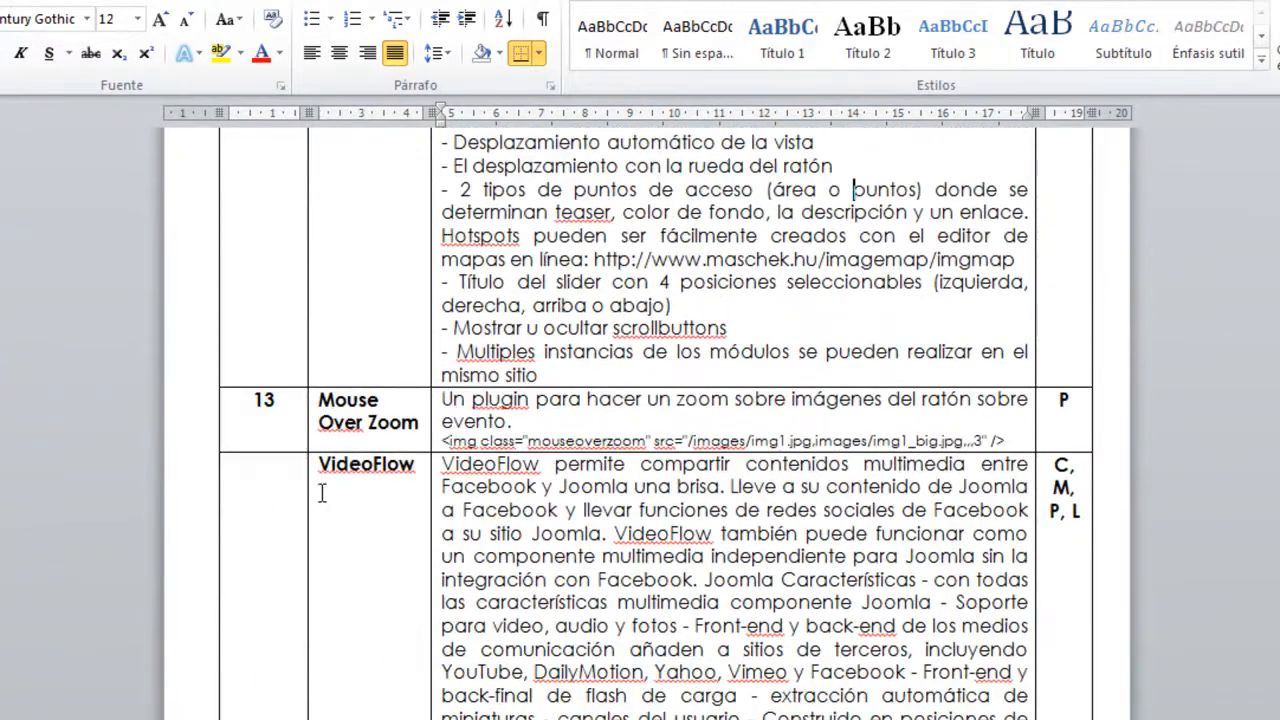
left_click(286, 494)
type("14")
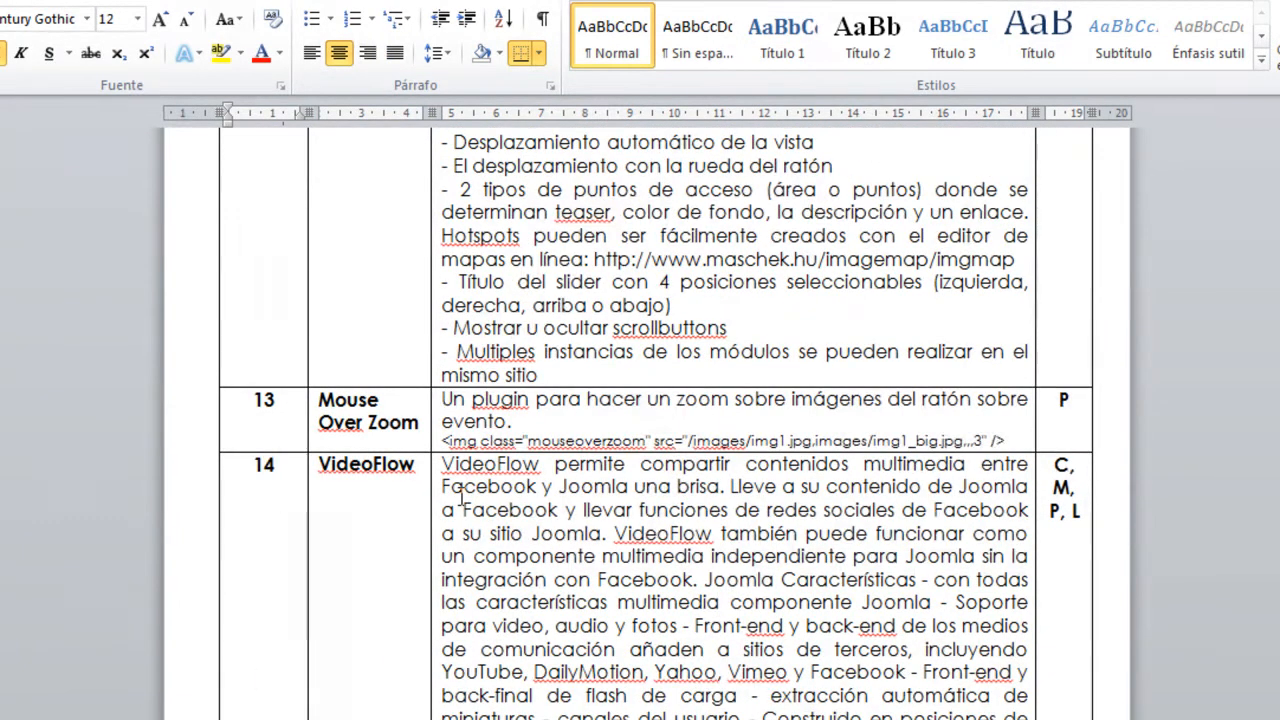
Enter 15 as the order number of the AiDaNews2 row in the inventory table.
left_click(460, 497)
scroll(460, 497, "down", 3)
scroll(460, 497, "down", 5)
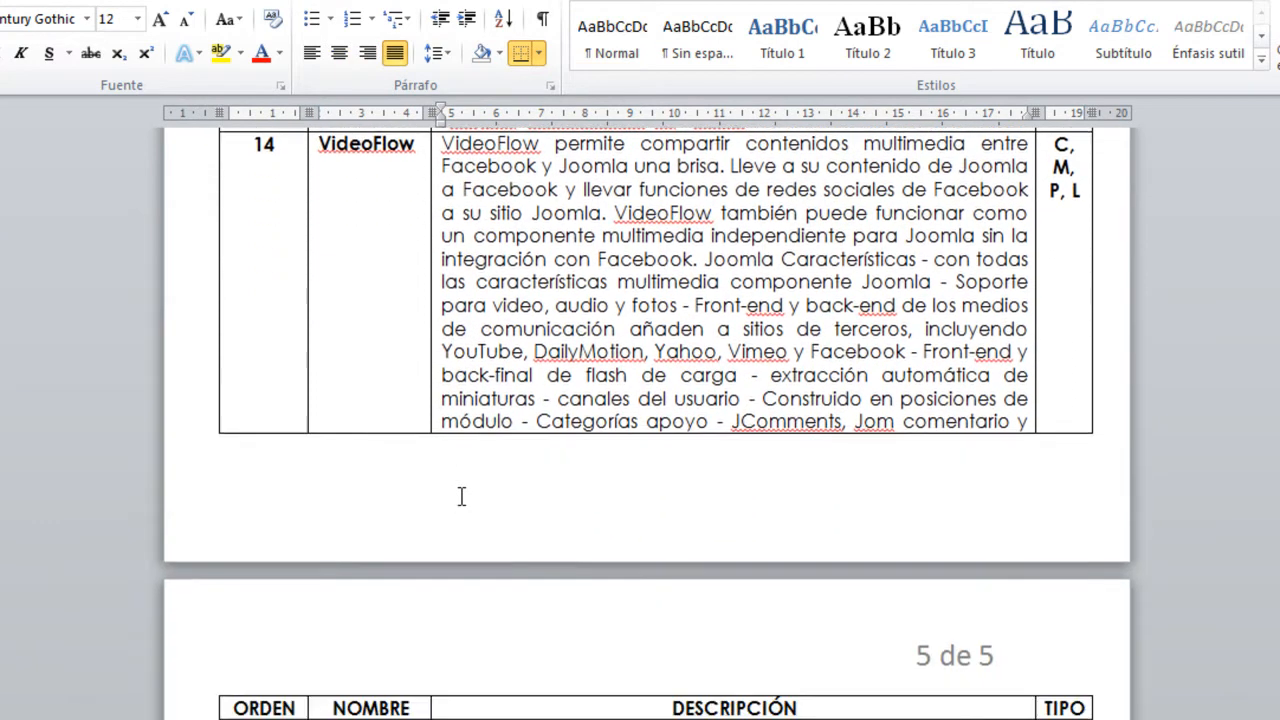
key("Down")
key("Down")
key("Down")
key("Down")
key("Down")
key("Down")
key("Down")
key("Down")
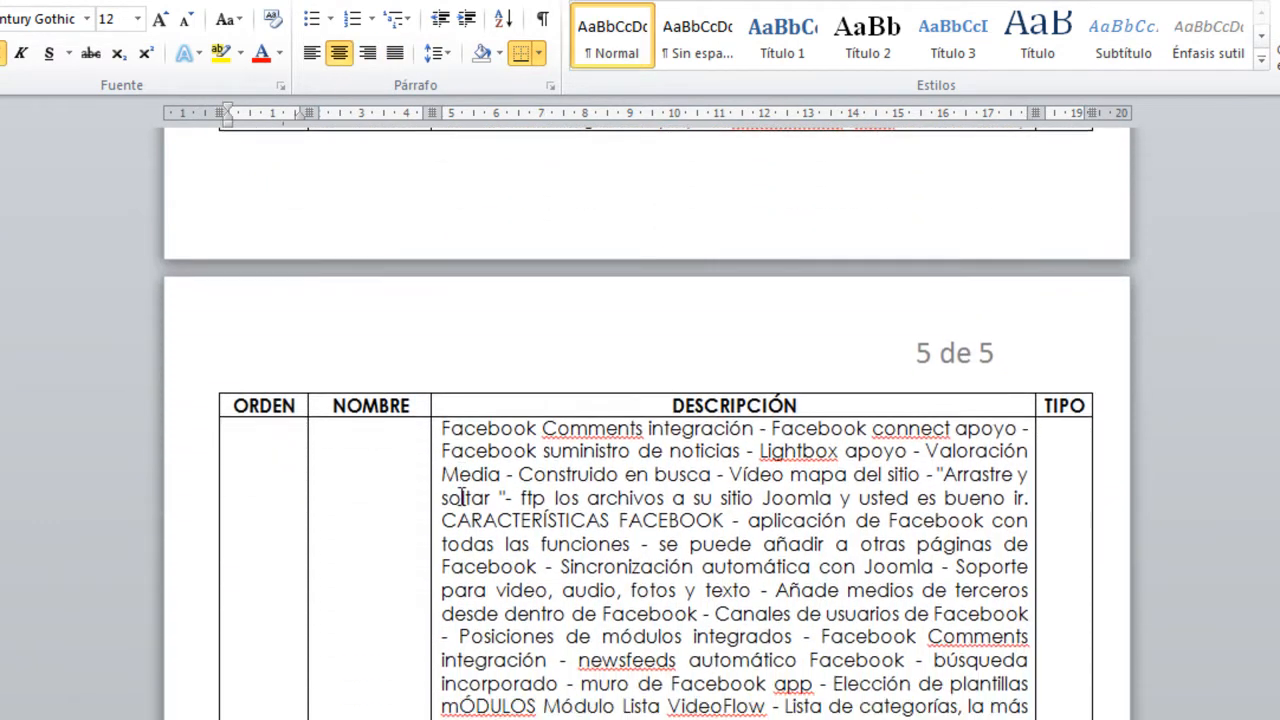
key("Up")
left_click(461, 497)
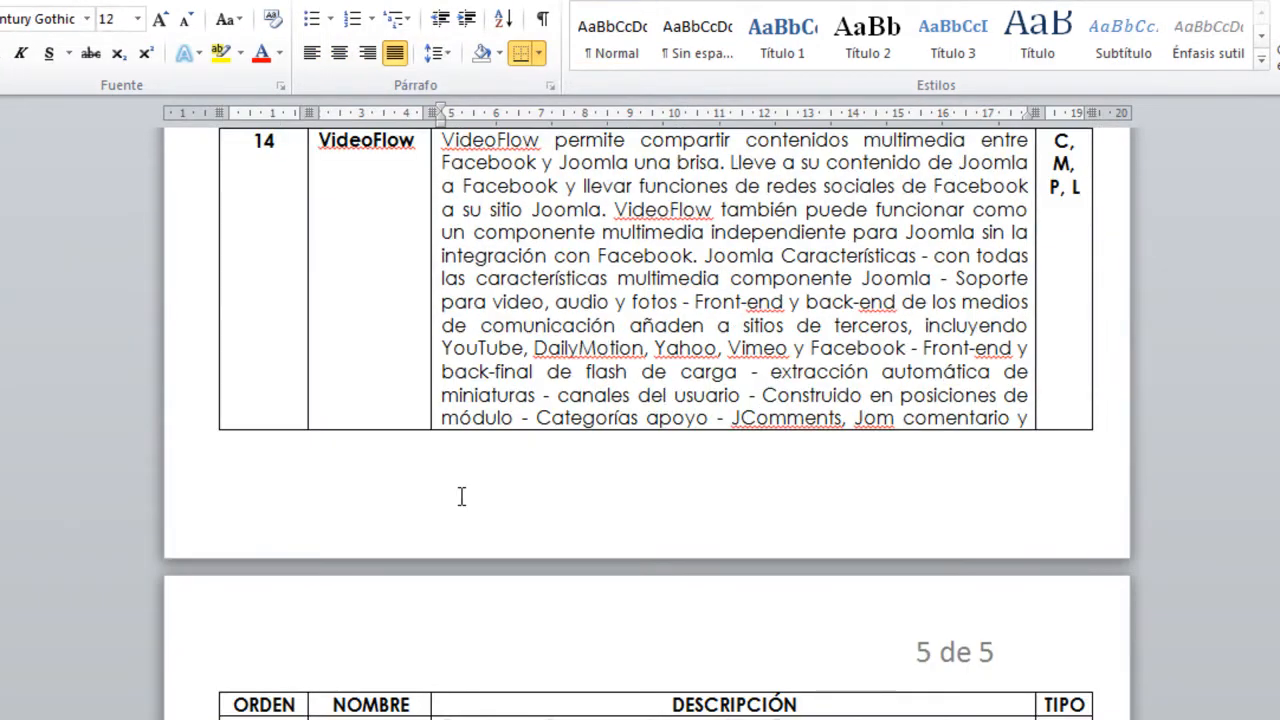
scroll(368, 505, "down", 13)
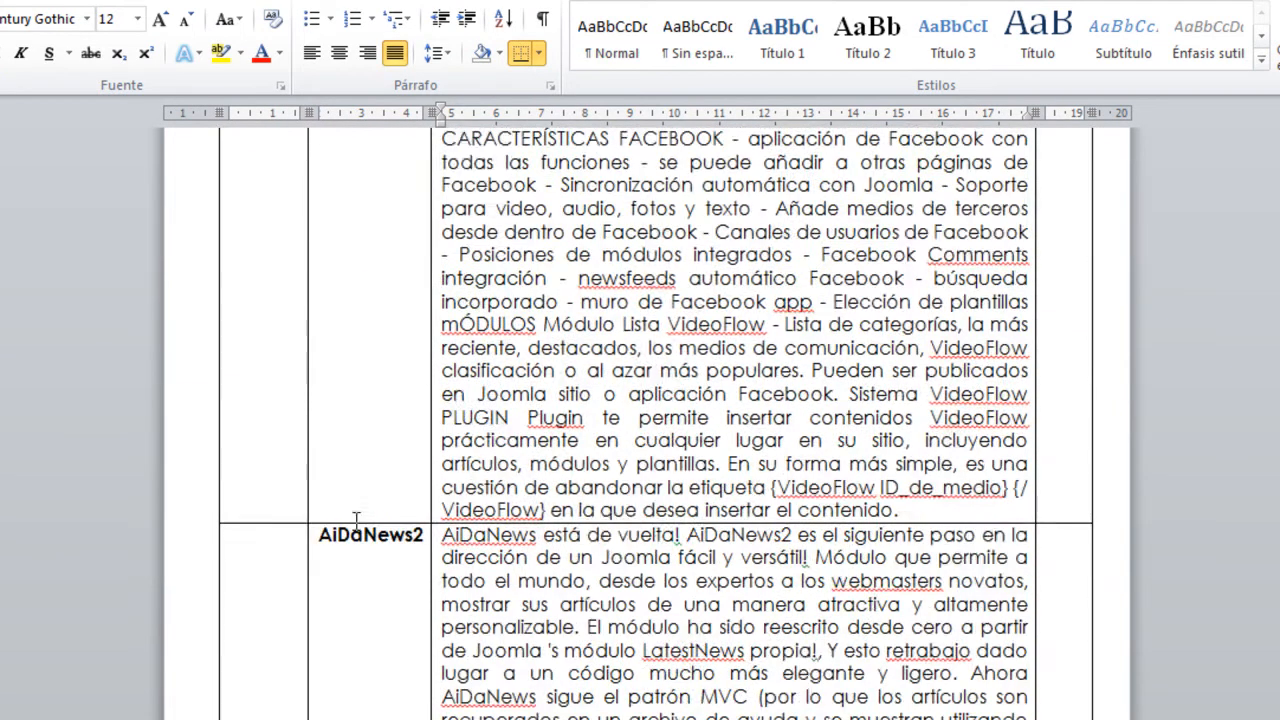
left_click(243, 555)
type("15")
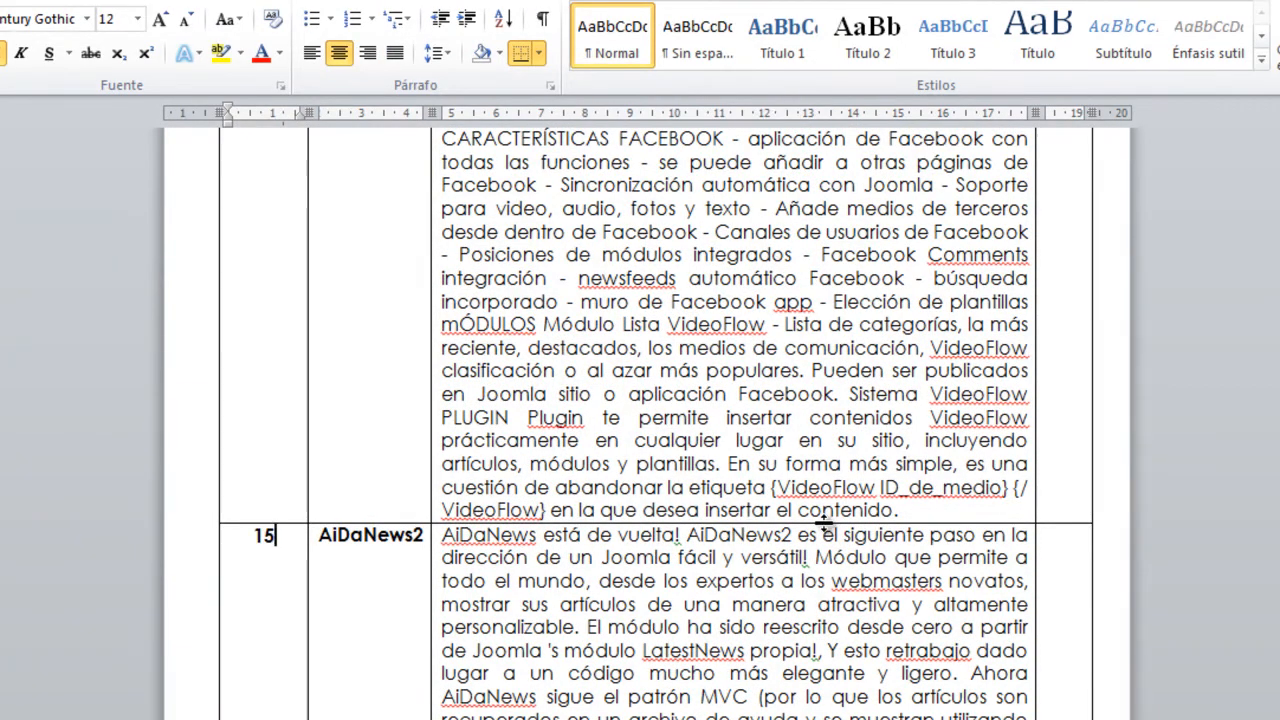
Review the inventory from its beginning, examining the usage syntax described for the Edocs and Tabs plugins.
scroll(824, 523, "up", 16)
scroll(824, 523, "up", 18)
scroll(824, 523, "up", 18)
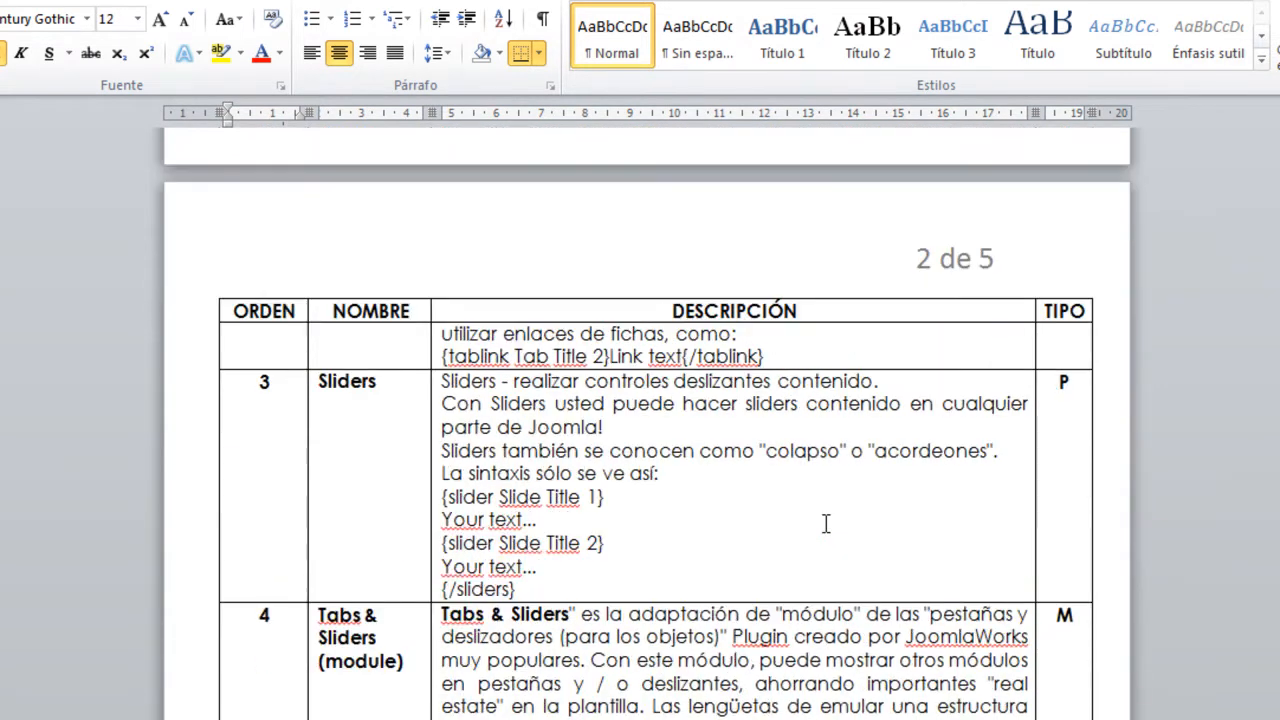
scroll(826, 523, "up", 18)
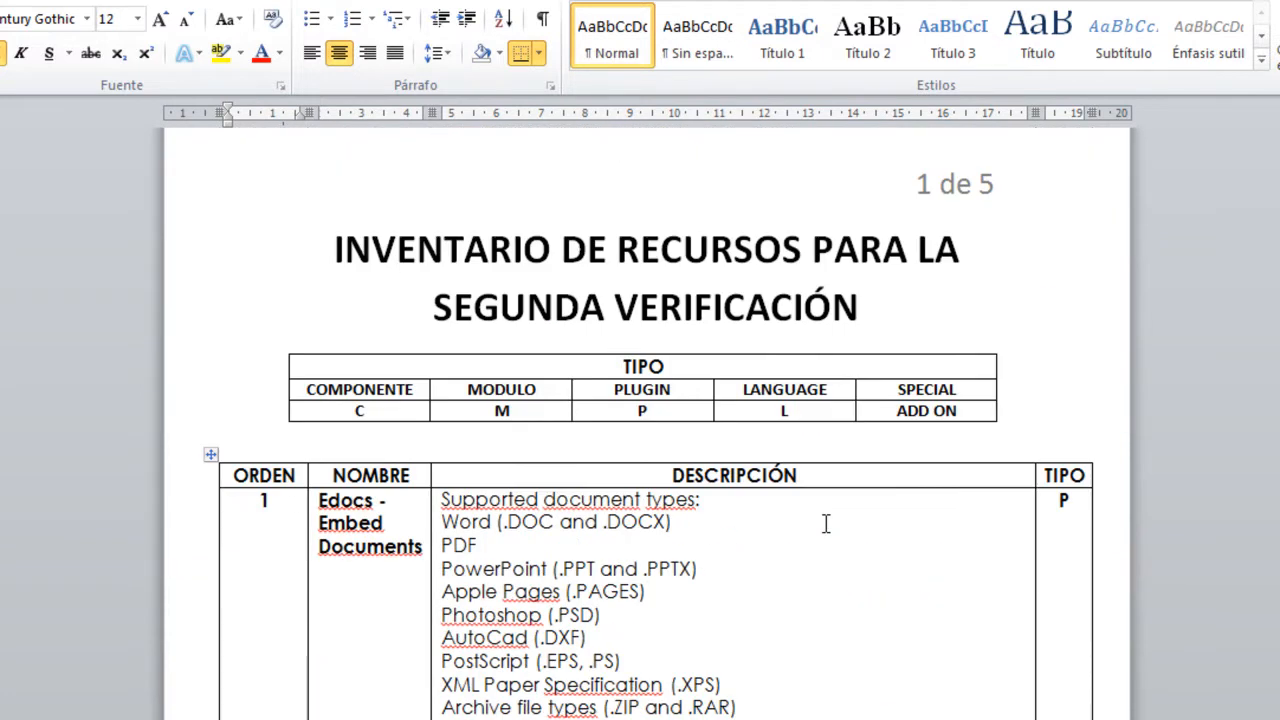
left_click(826, 523)
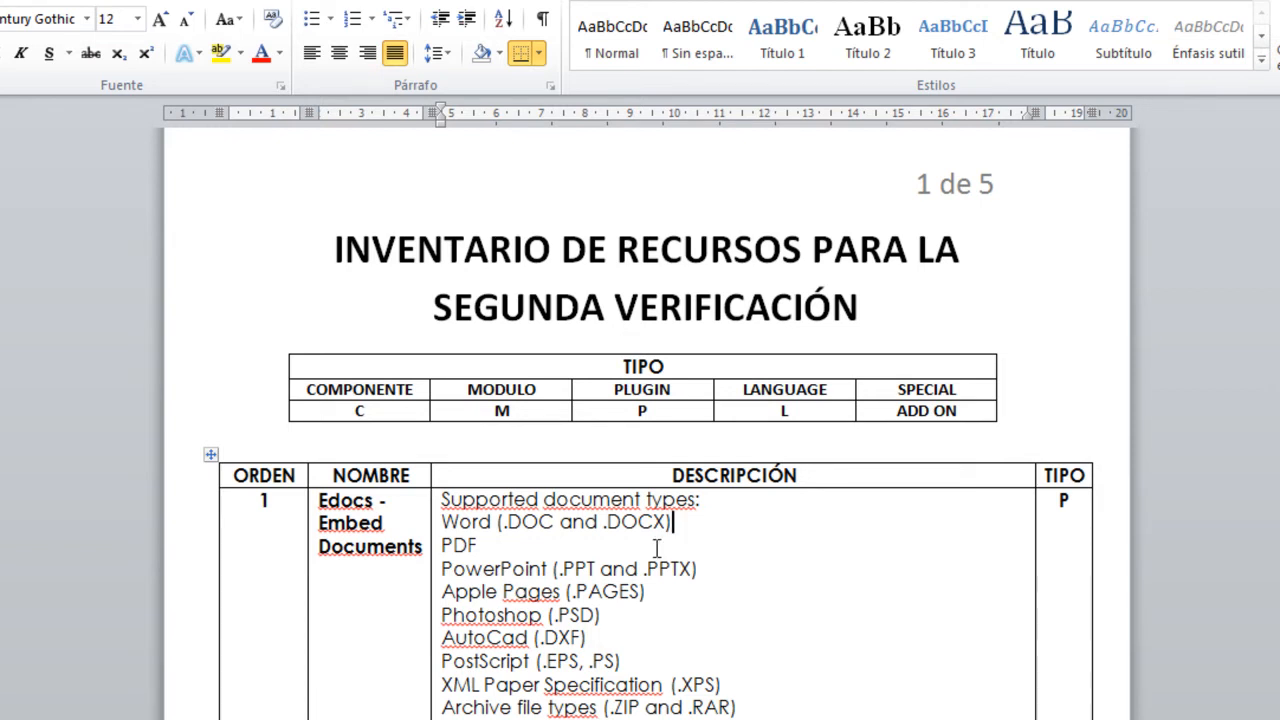
scroll(657, 548, "down", 6)
scroll(657, 548, "down", 3)
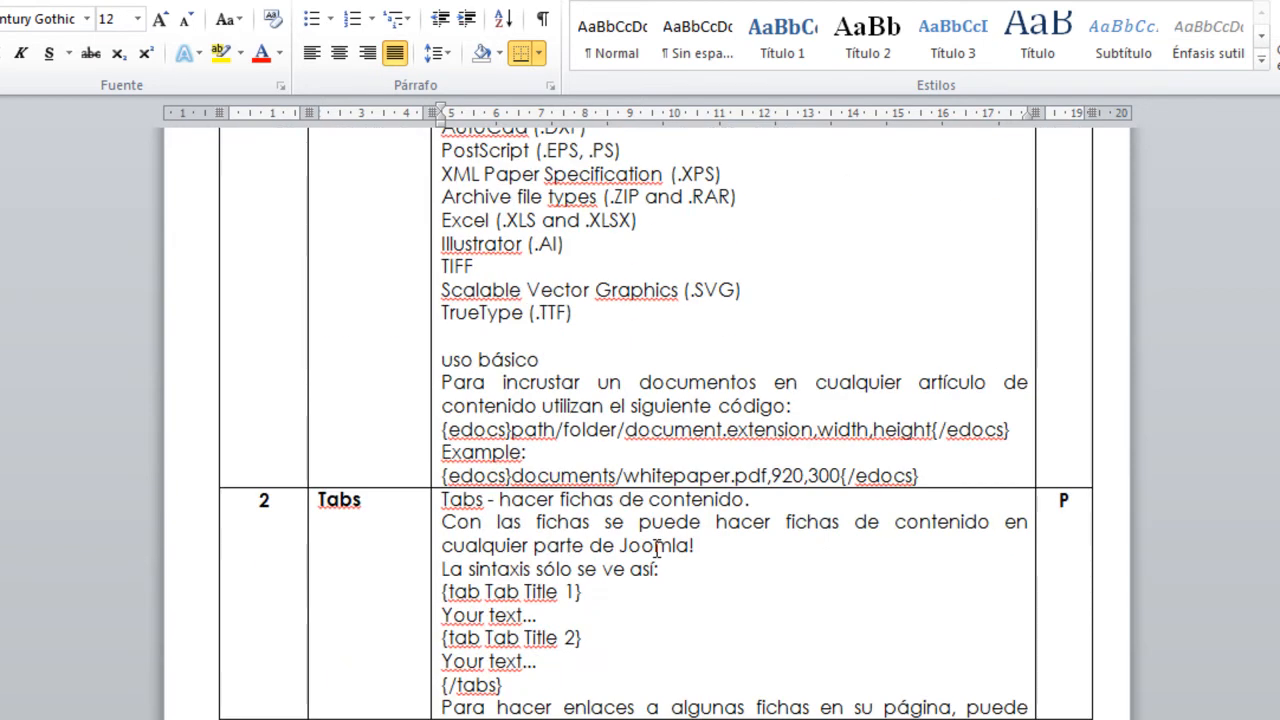
scroll(657, 548, "down", 7)
scroll(657, 548, "up", 5)
scroll(657, 548, "up", 7)
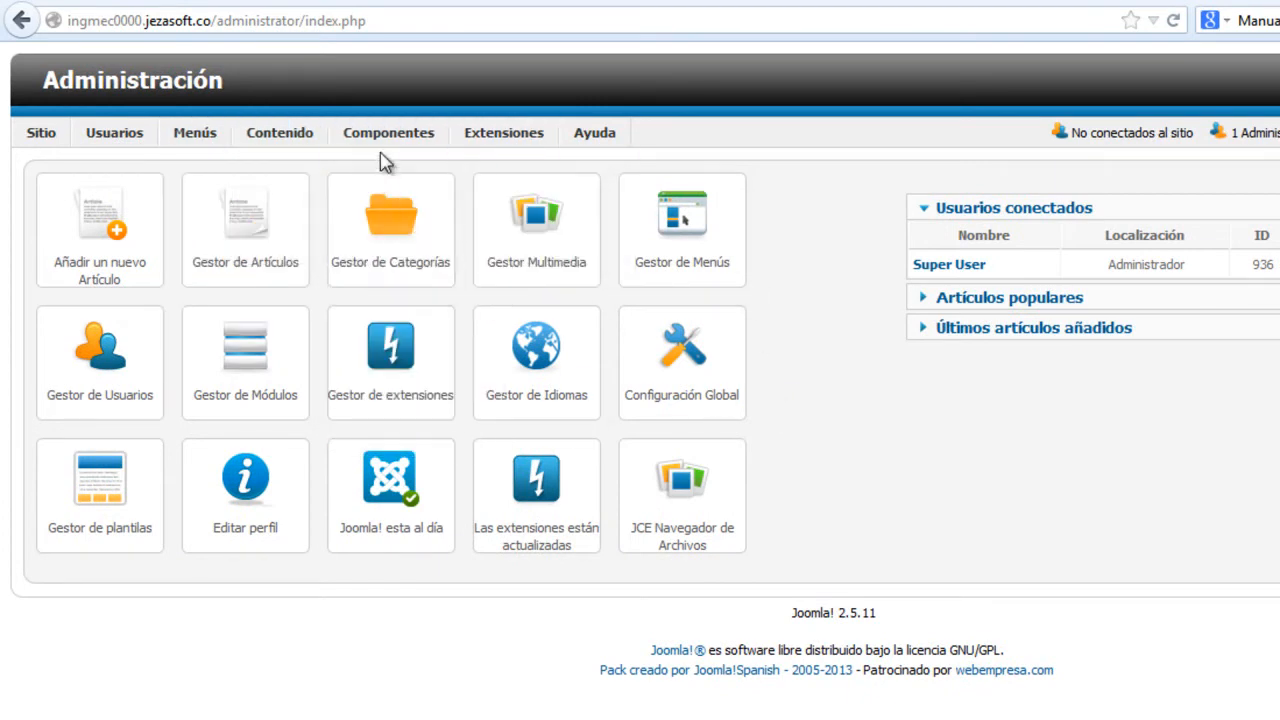
mouse_move(388, 152)
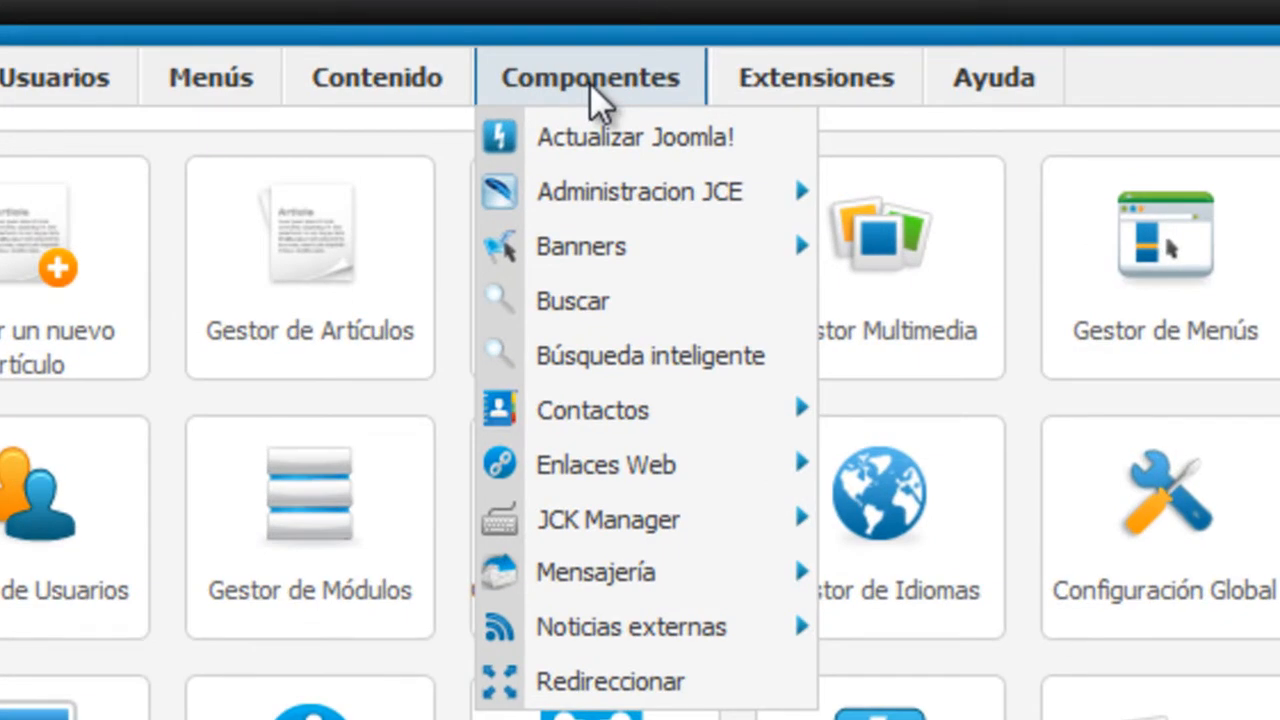
mouse_move(633, 197)
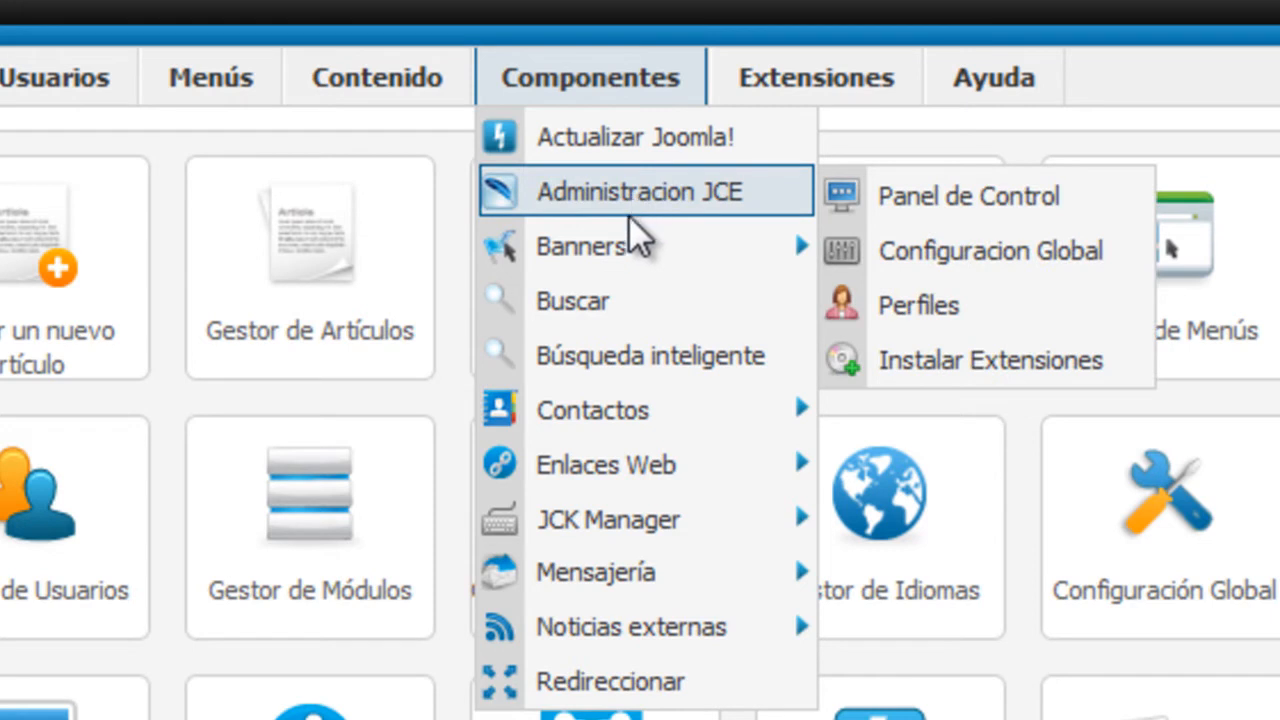
mouse_move(607, 537)
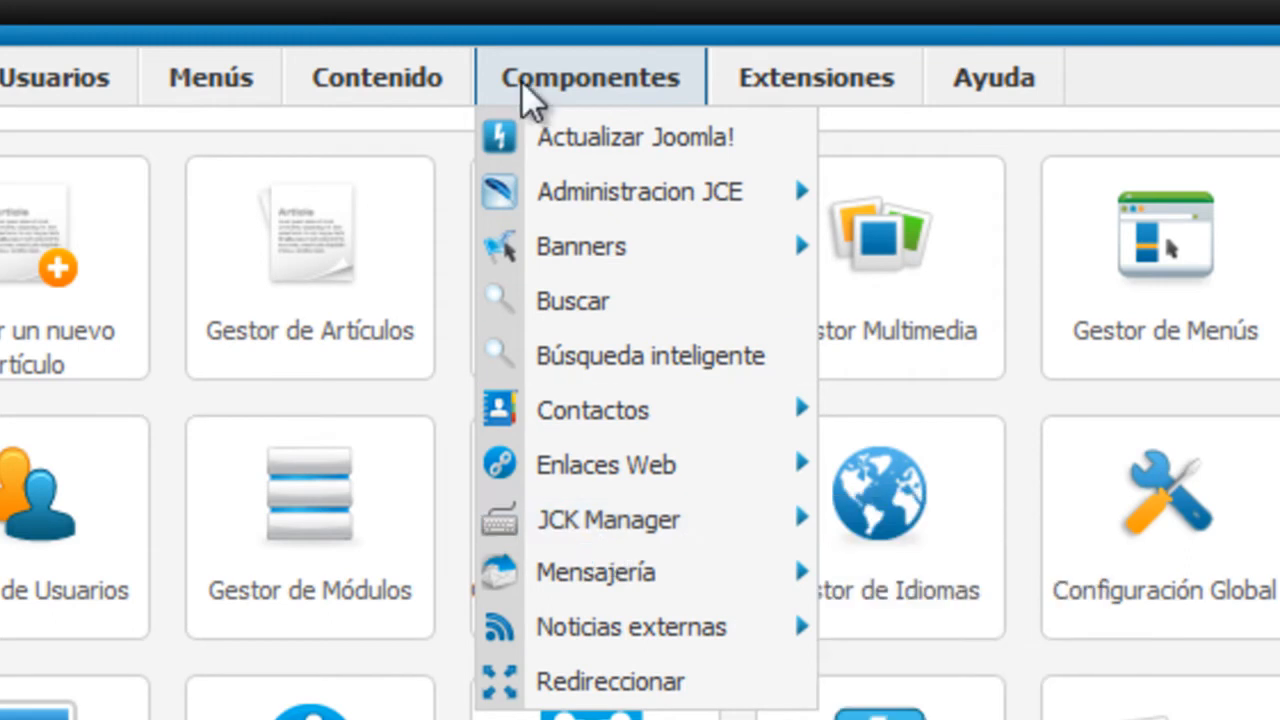
mouse_move(255, 105)
mouse_move(371, 90)
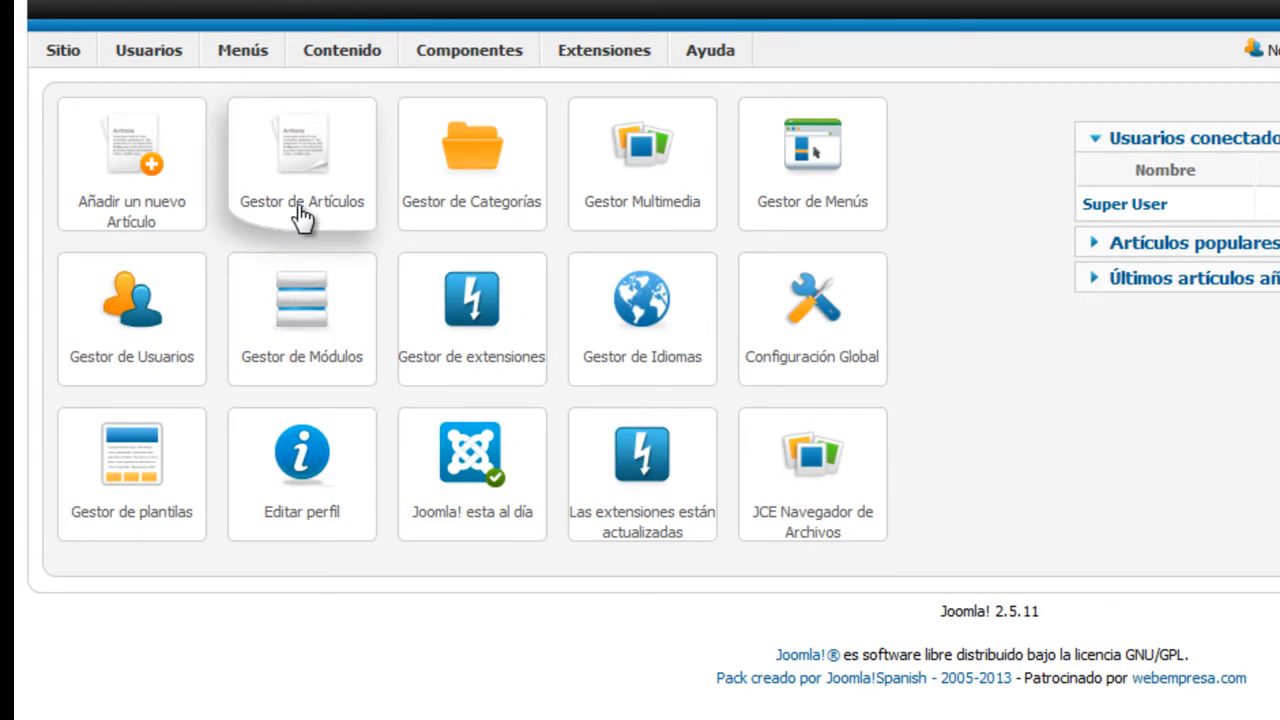
Open the article Artículo UNO from the article manager and append "(copia directa de word)" to its title.
left_click(301, 217)
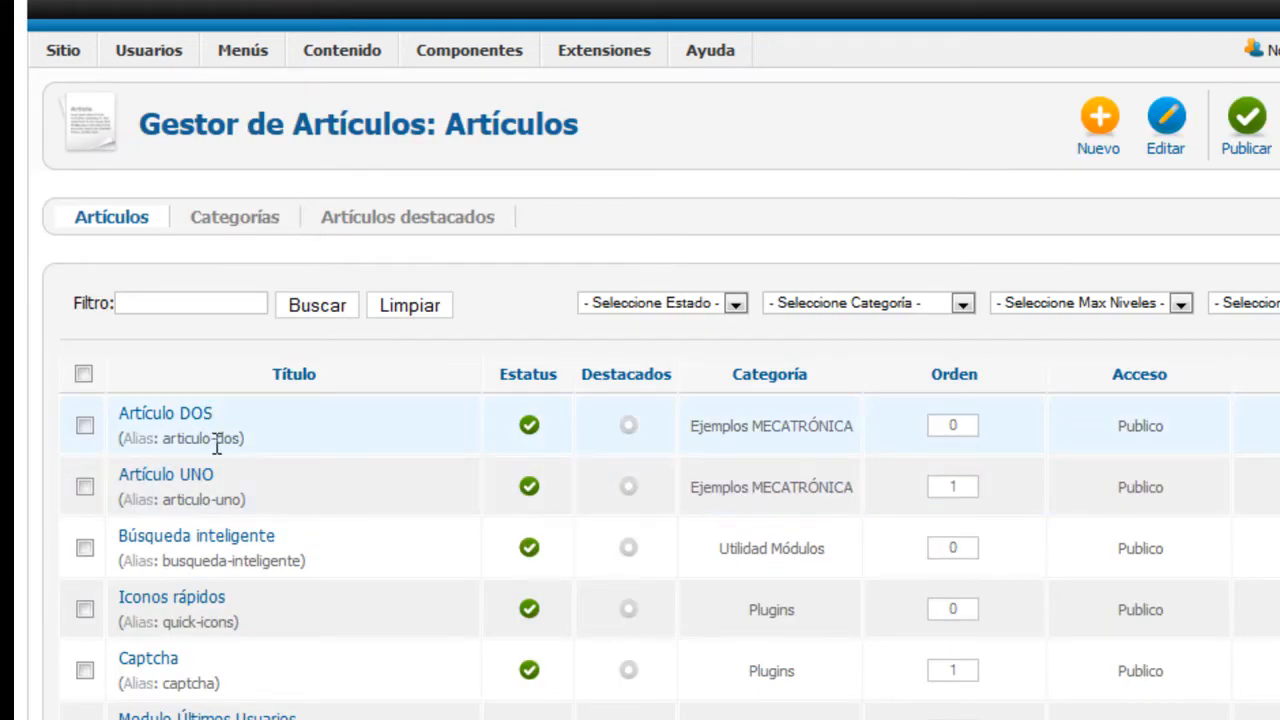
left_click(155, 484)
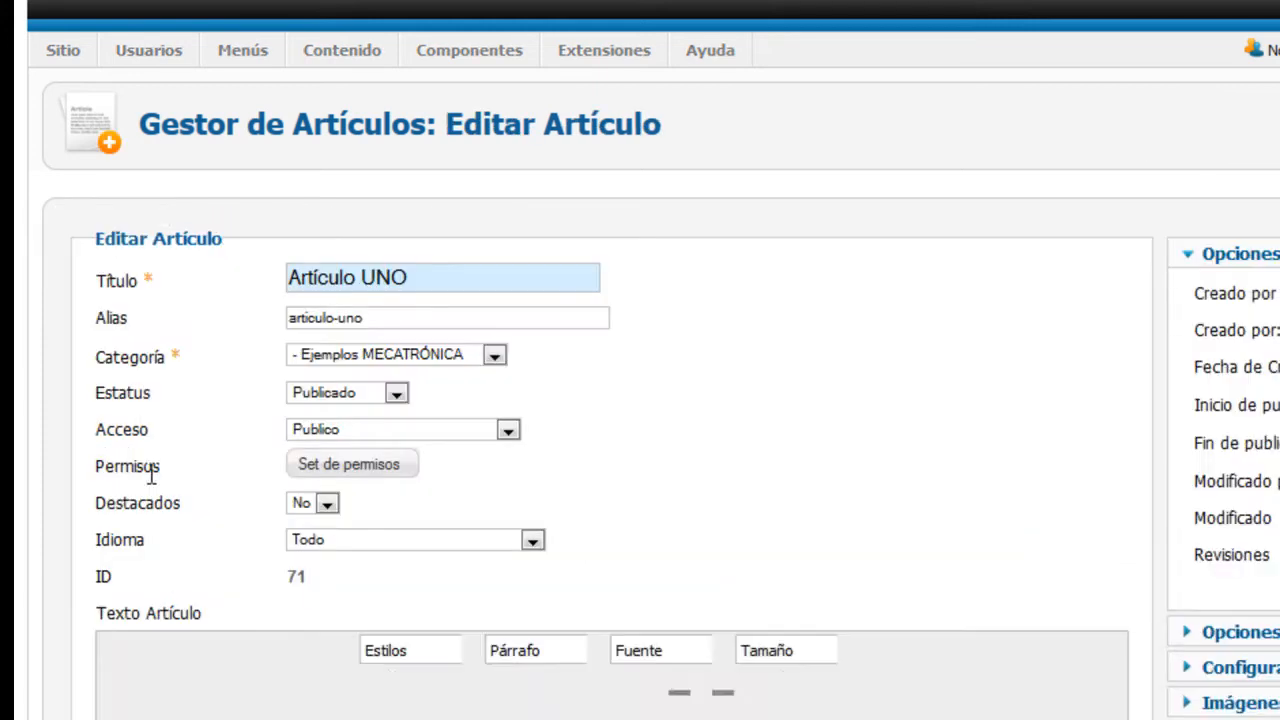
type("(c")
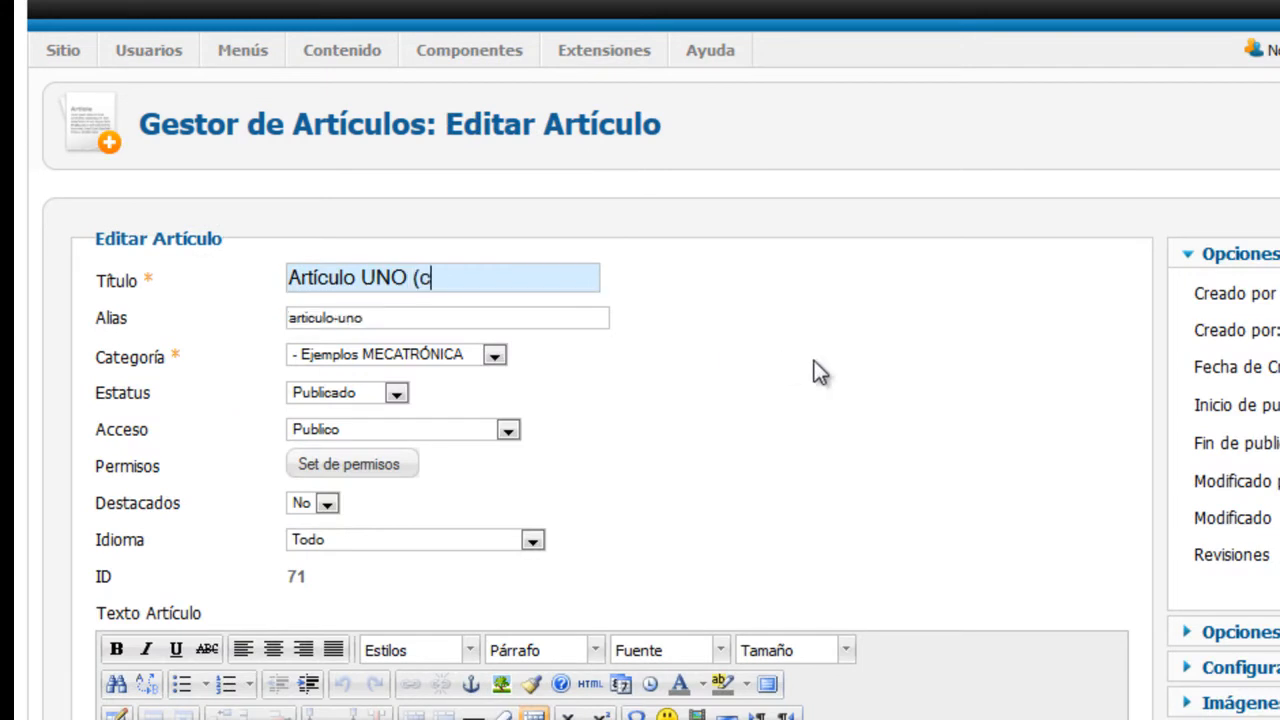
type("opia directa de word")
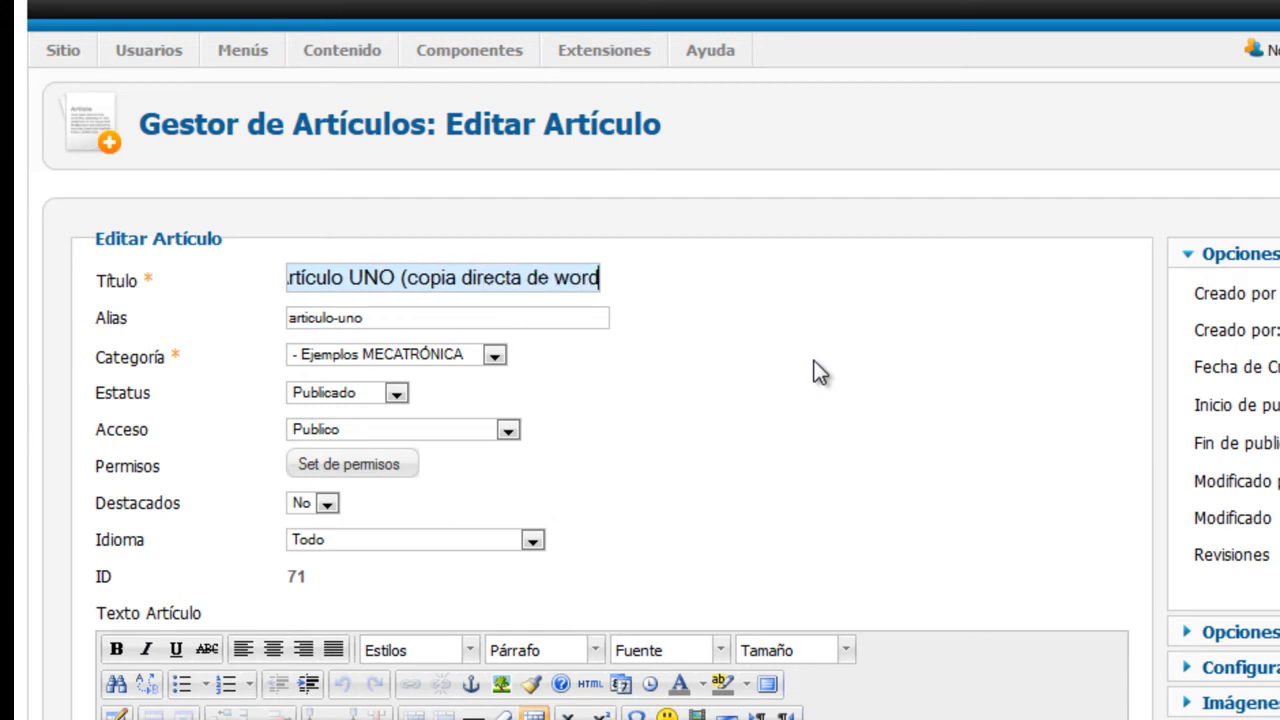
type(")")
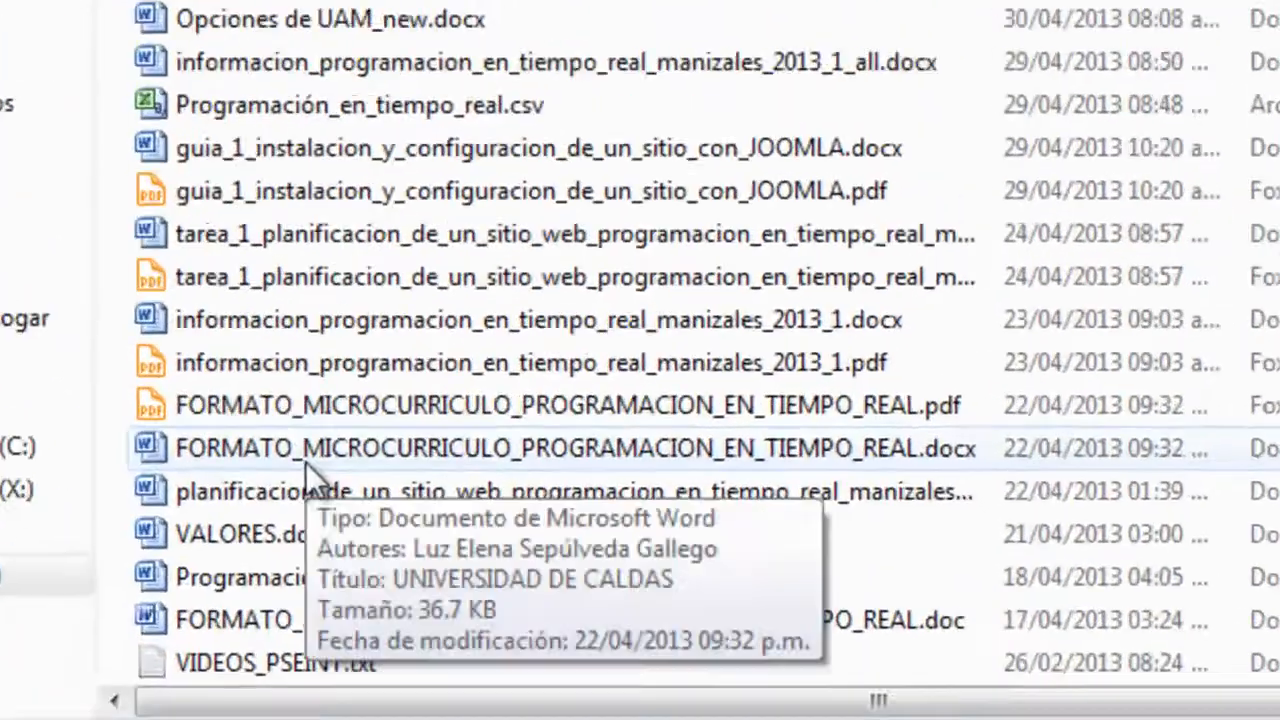
Open the Word document FORMATO_MICROCURRICULO_PROGRAMACION_EN_TIEMPO_REAL, look through its pages and copy its entire content.
double_click(433, 652)
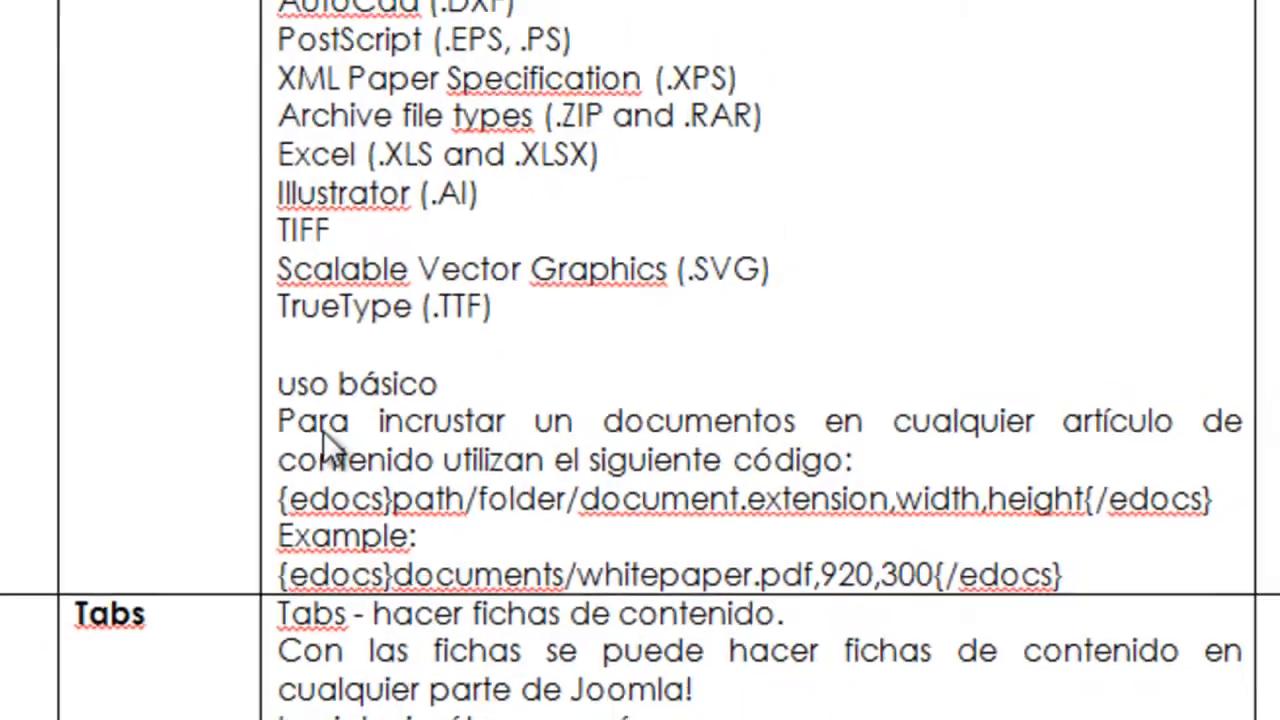
scroll(503, 302, "down", 9)
scroll(503, 302, "down", 20)
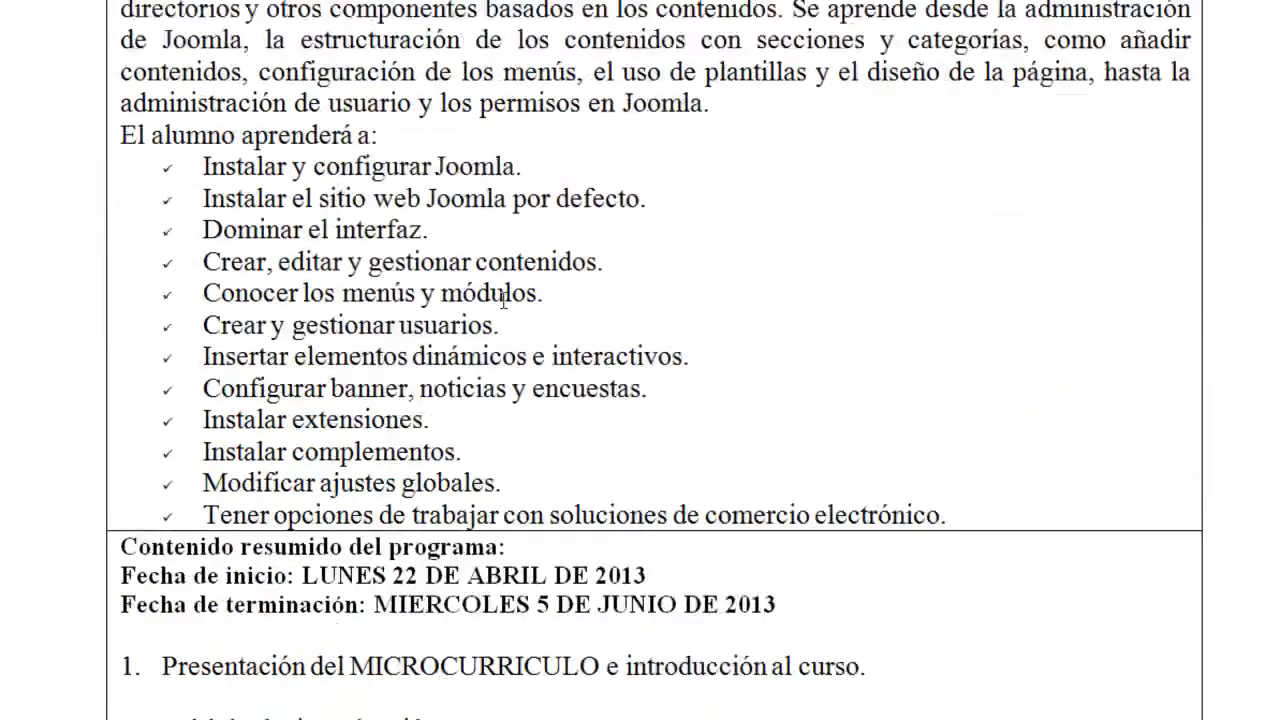
scroll(500, 300, "down", 20)
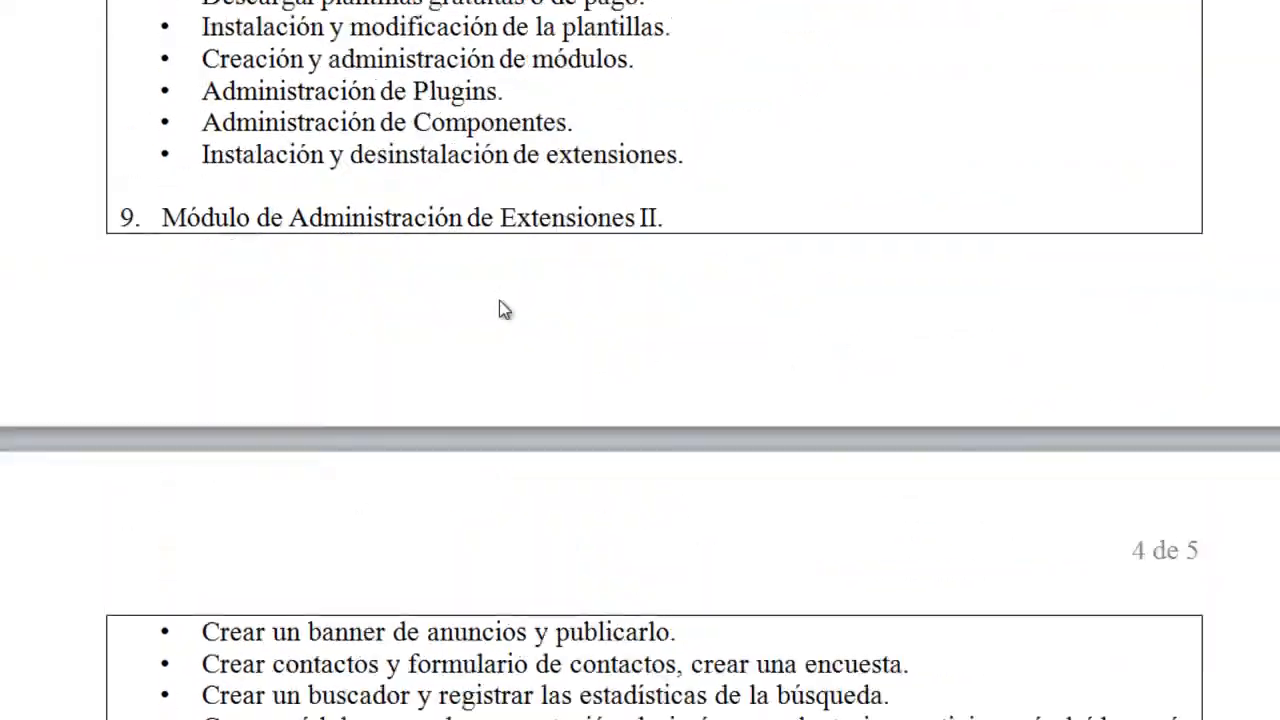
scroll(500, 302, "down", 15)
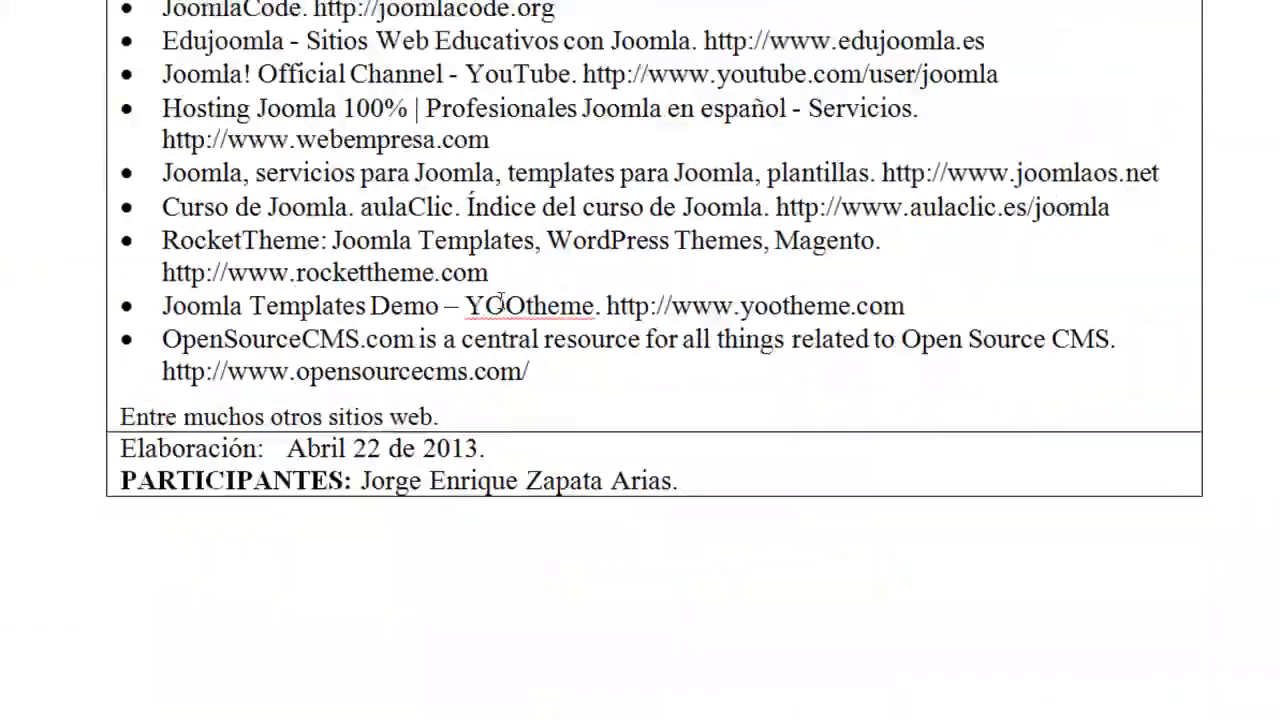
scroll(501, 300, "up", 20)
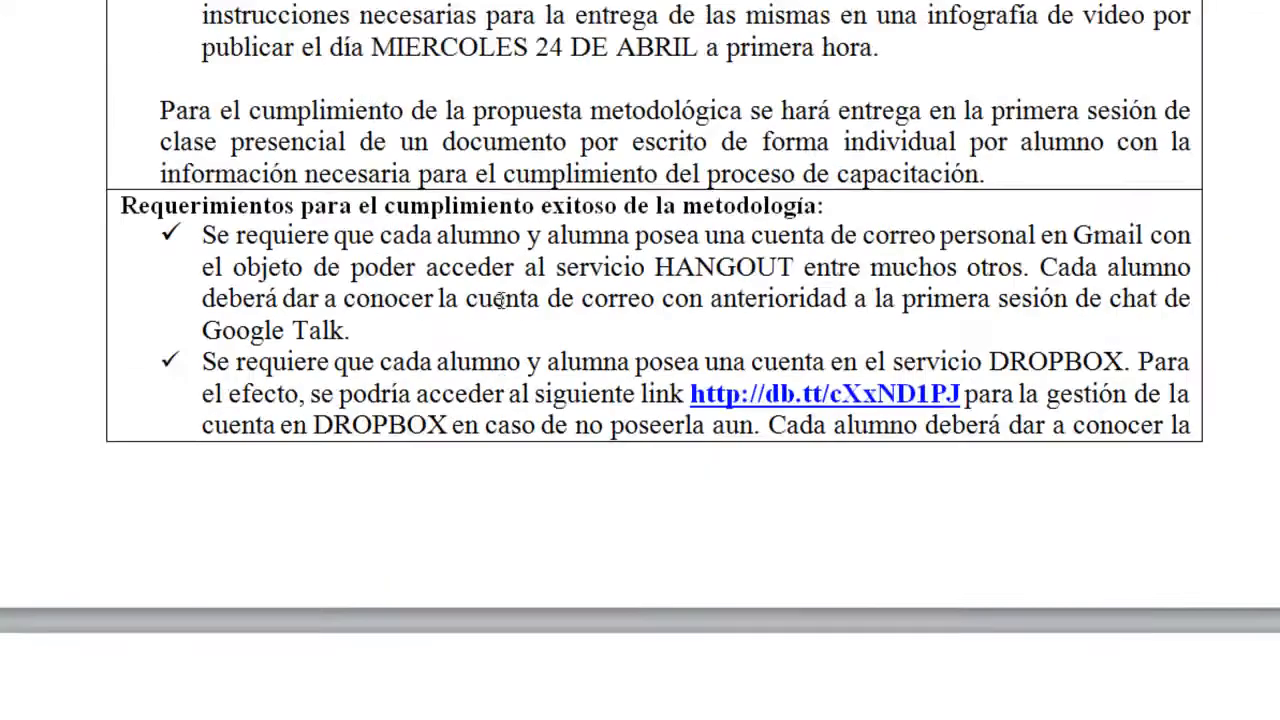
scroll(501, 300, "up", 20)
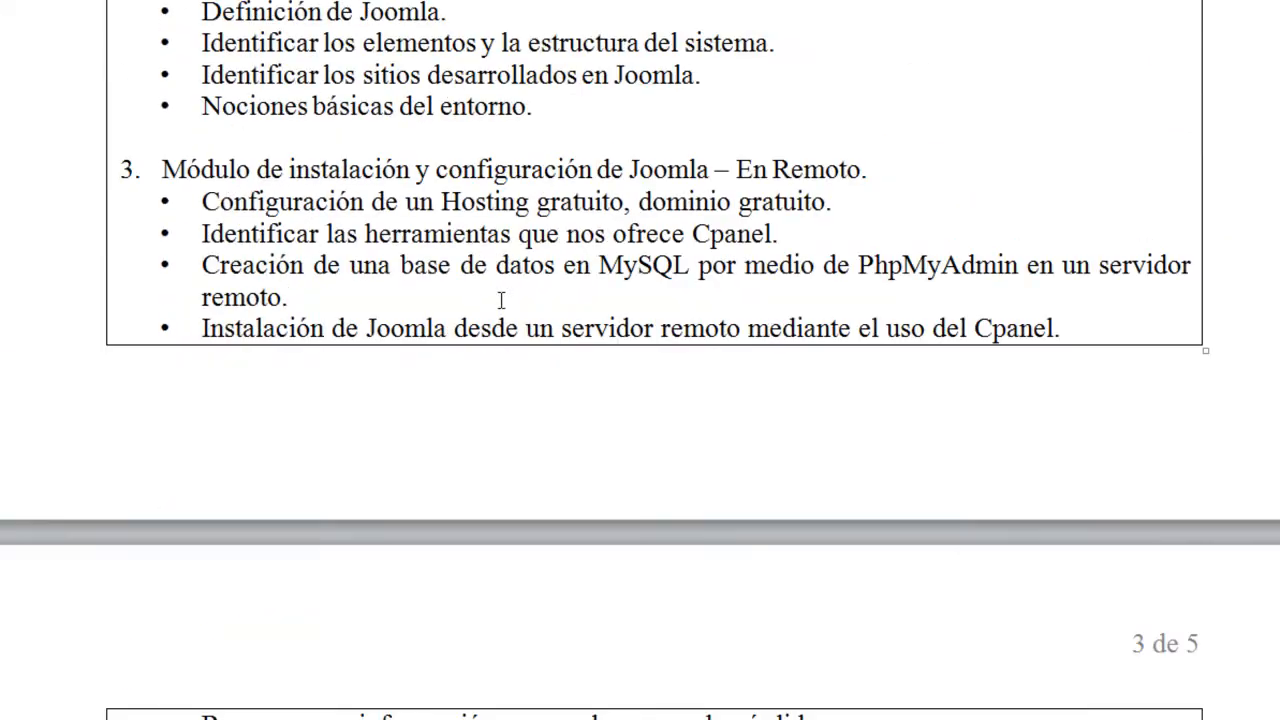
key("ctrl+a")
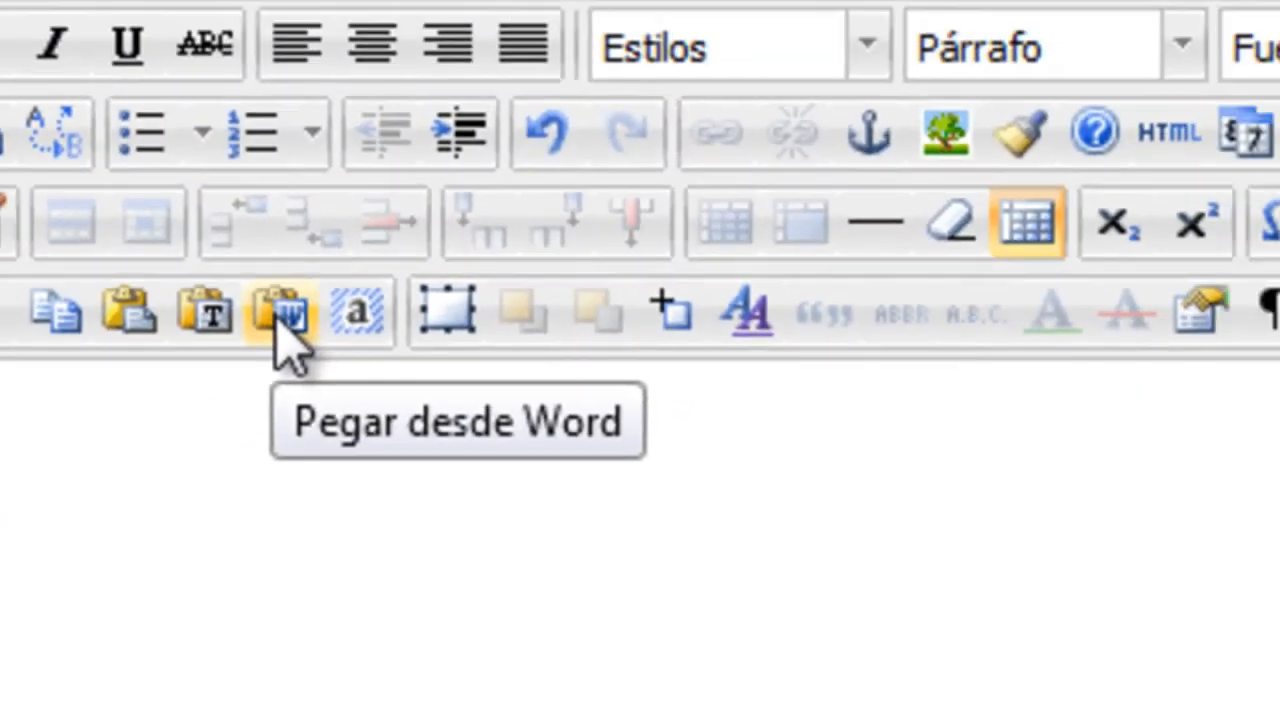
Insert the copied Word content into the text of Artículo UNO with the editor's paste-from-Word function (Pegar desde Word).
left_click(305, 280)
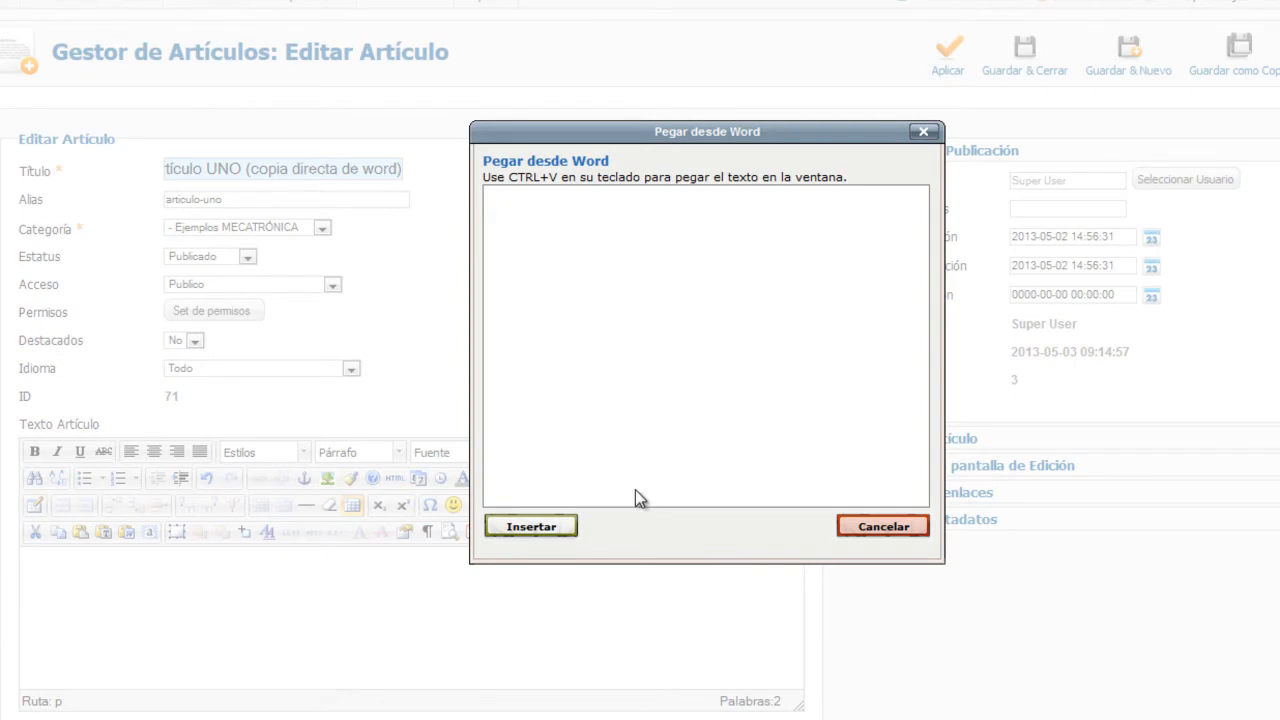
key("ctrl+v")
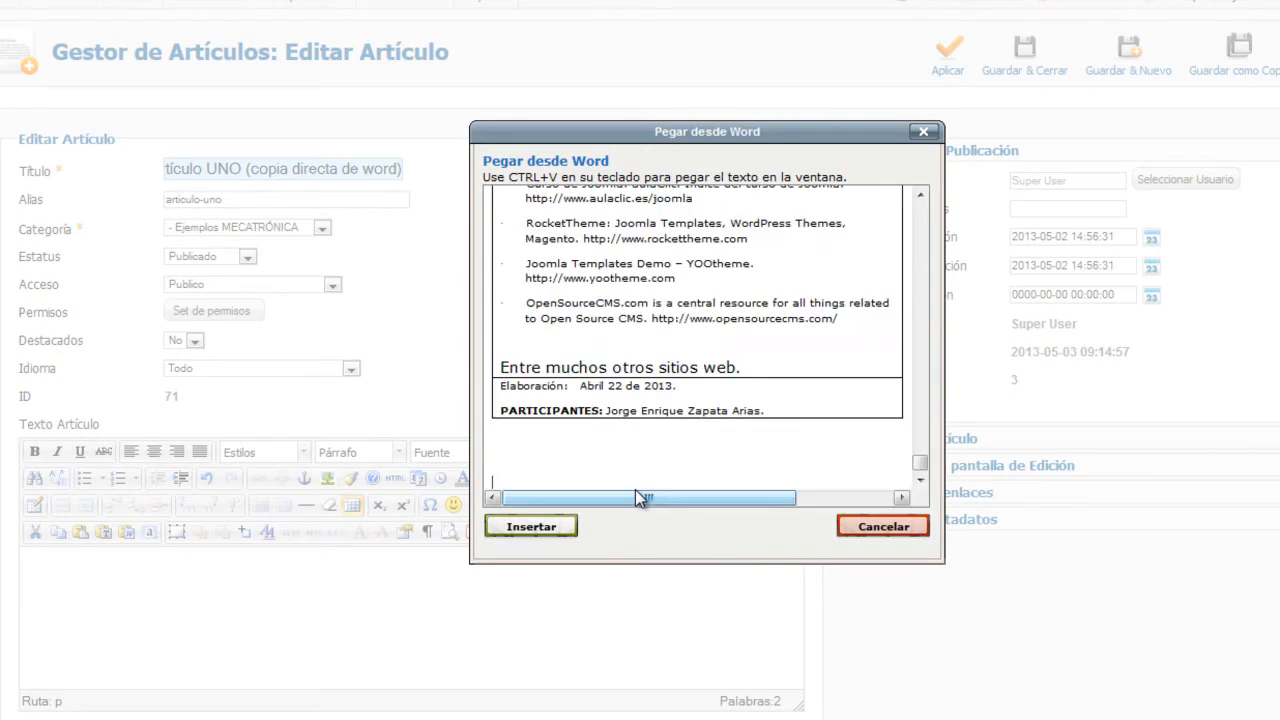
scroll(657, 425, "up", 20)
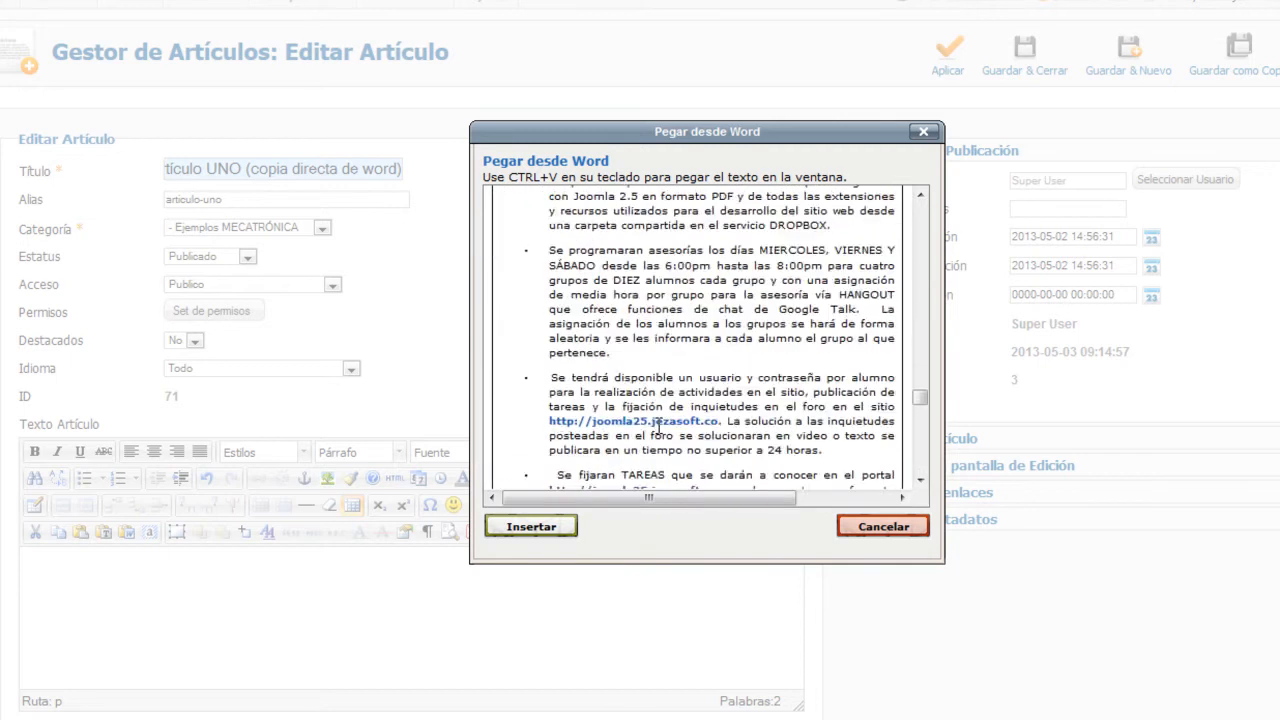
scroll(657, 425, "up", 15)
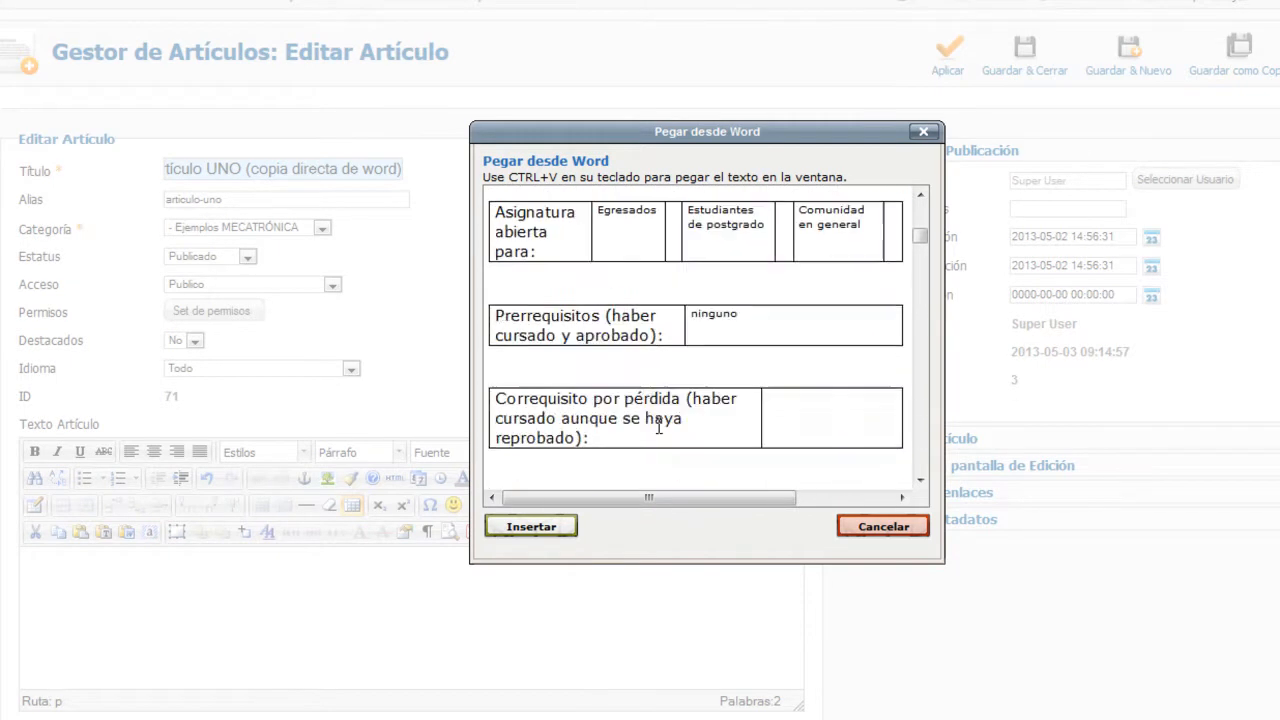
left_click(536, 527)
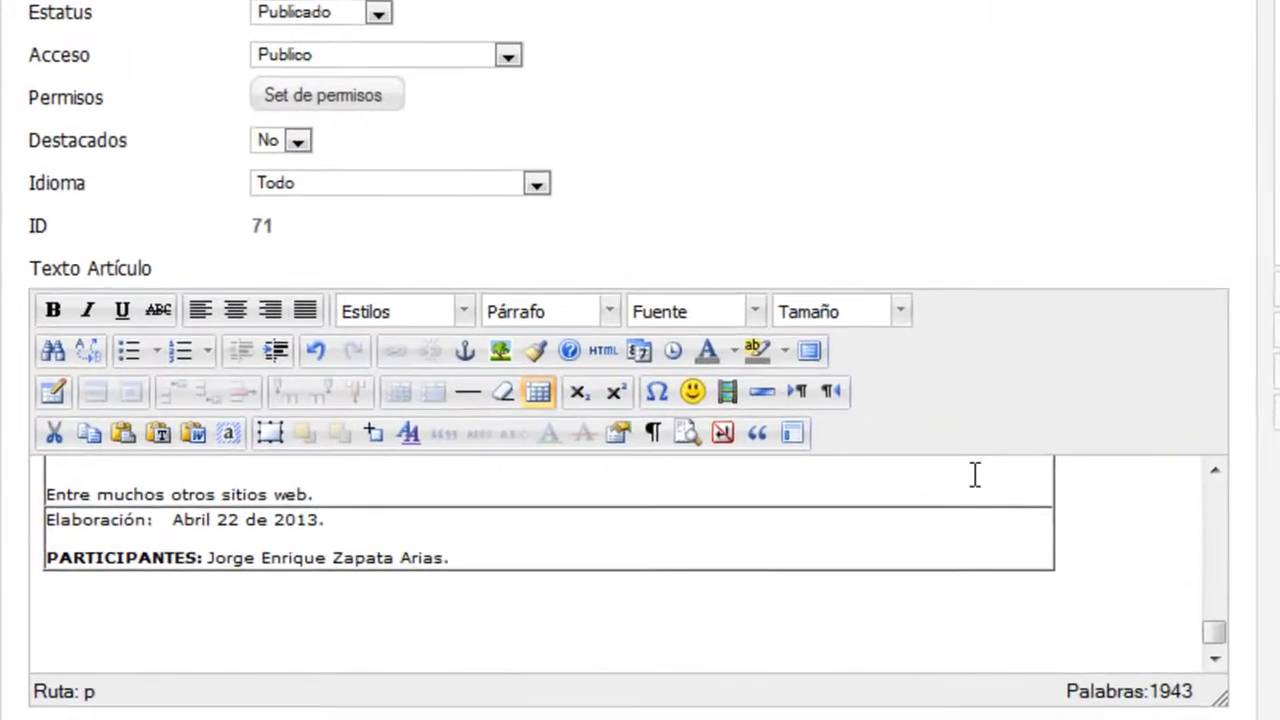
Review the pasted article text from its beginning, checking how the headings and tables were carried over.
left_click_drag(1238, 634, 1238, 489)
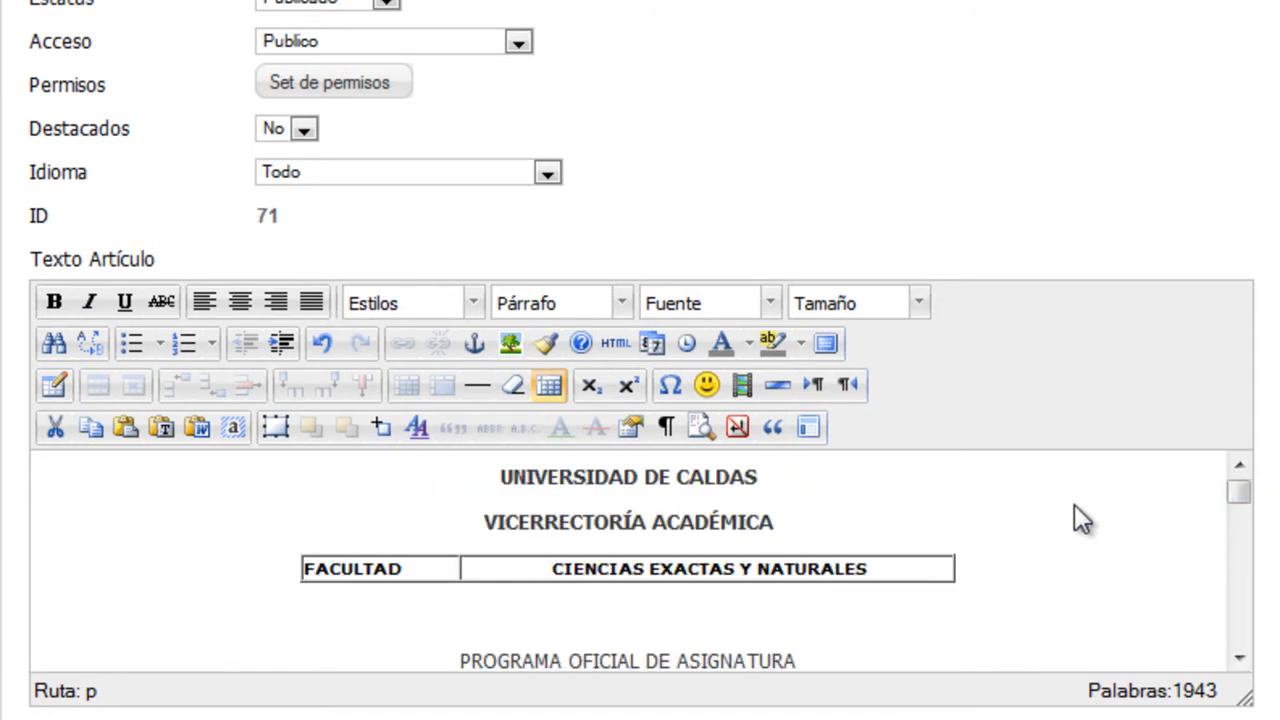
scroll(1074, 504, "down", 10)
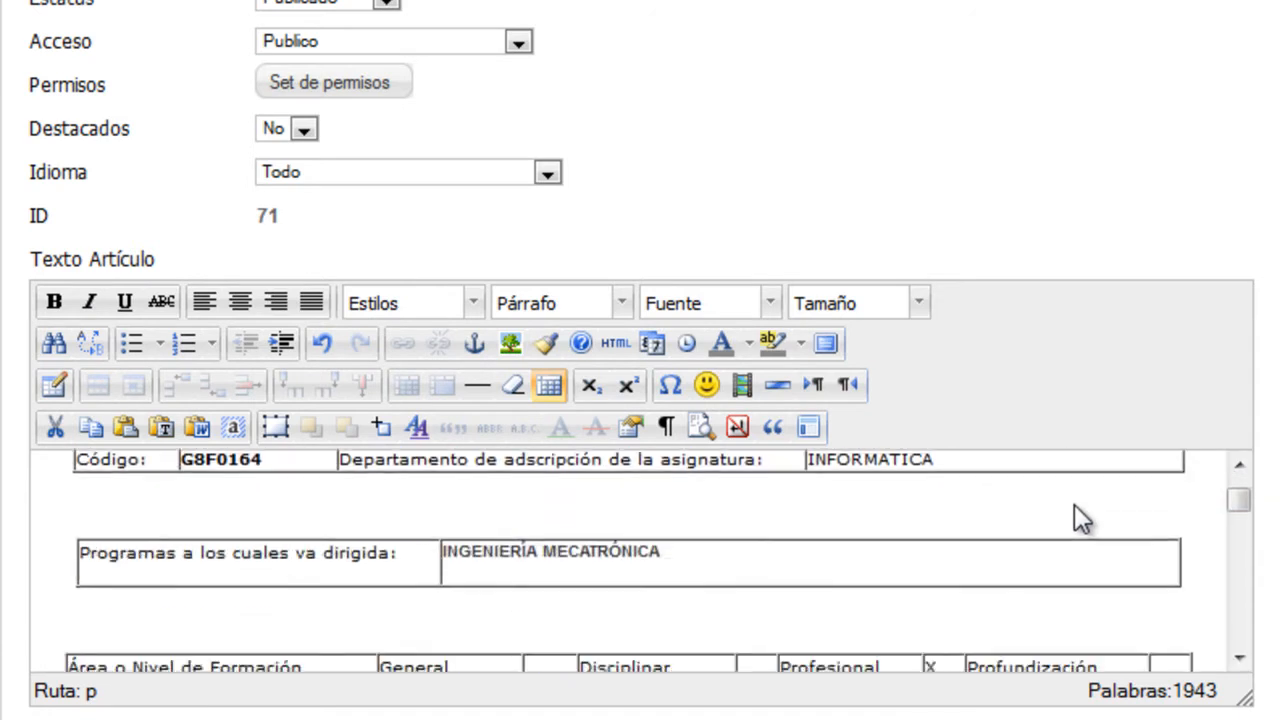
scroll(1074, 504, "down", 5)
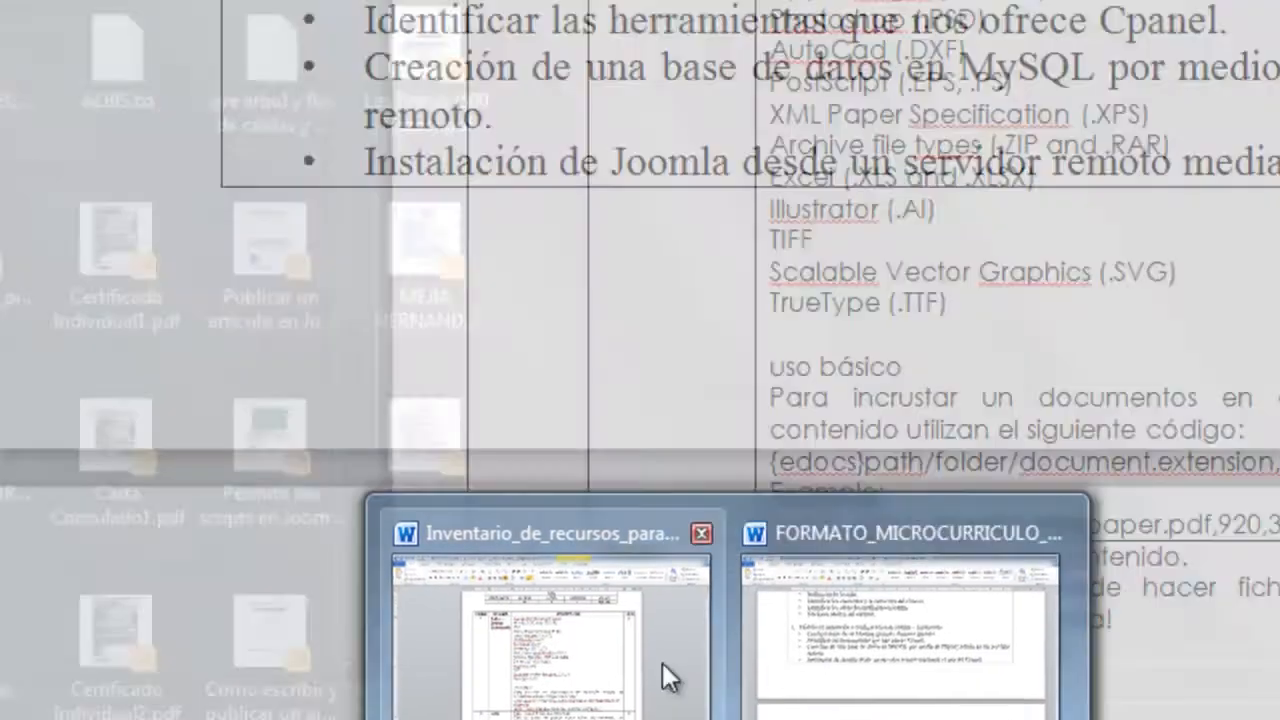
Switch to the original microcurrículo document in Word and examine the layout of its heading and course information tables for comparison.
left_click(662, 662)
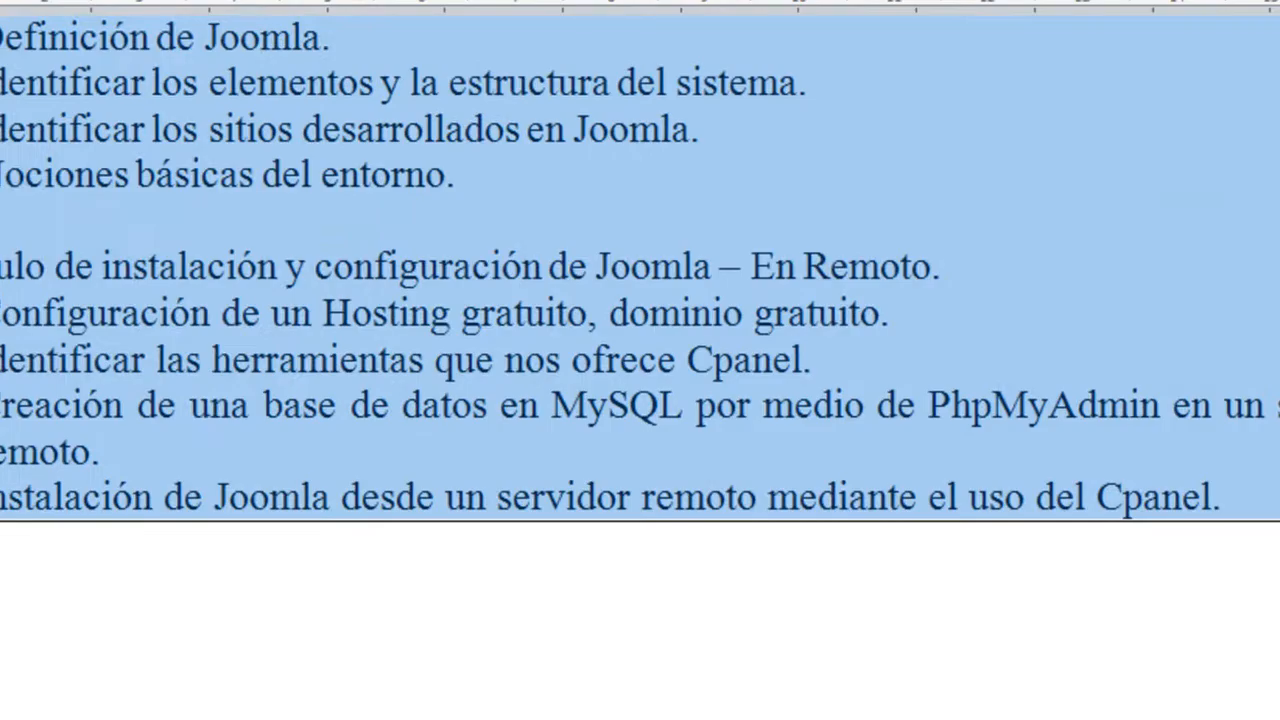
scroll(743, 570, "up", 15)
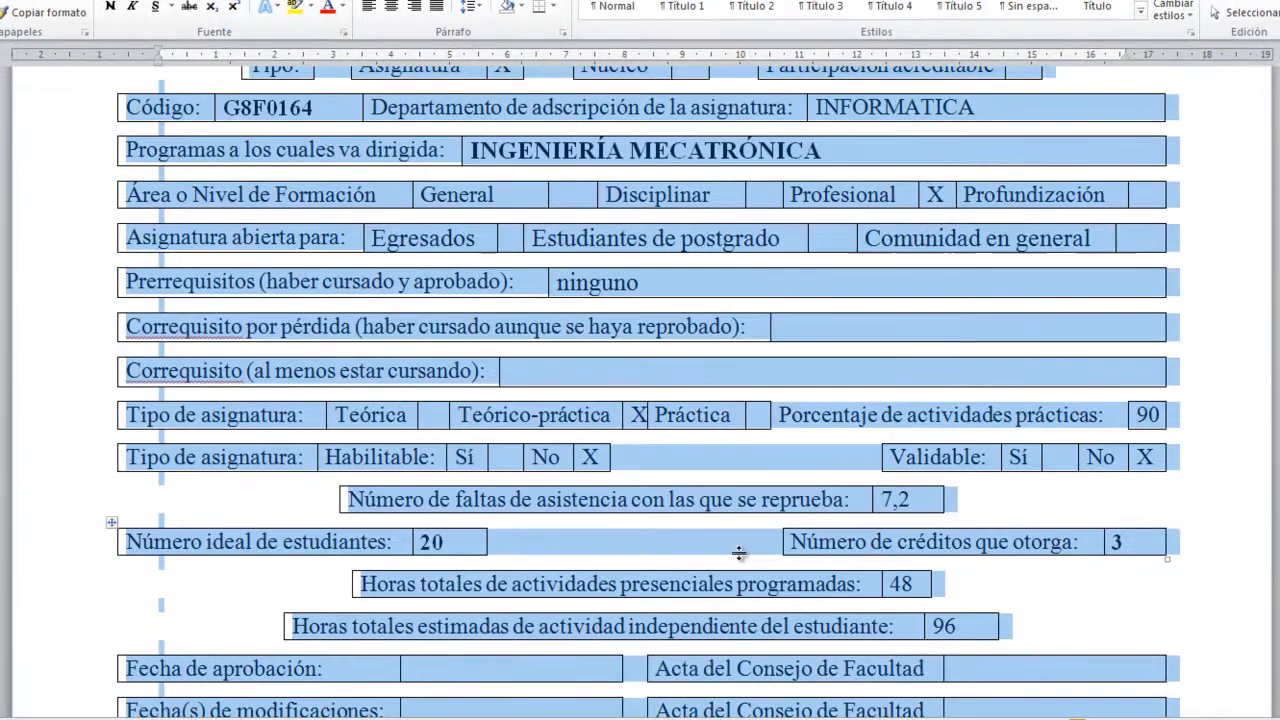
left_click(1231, 300)
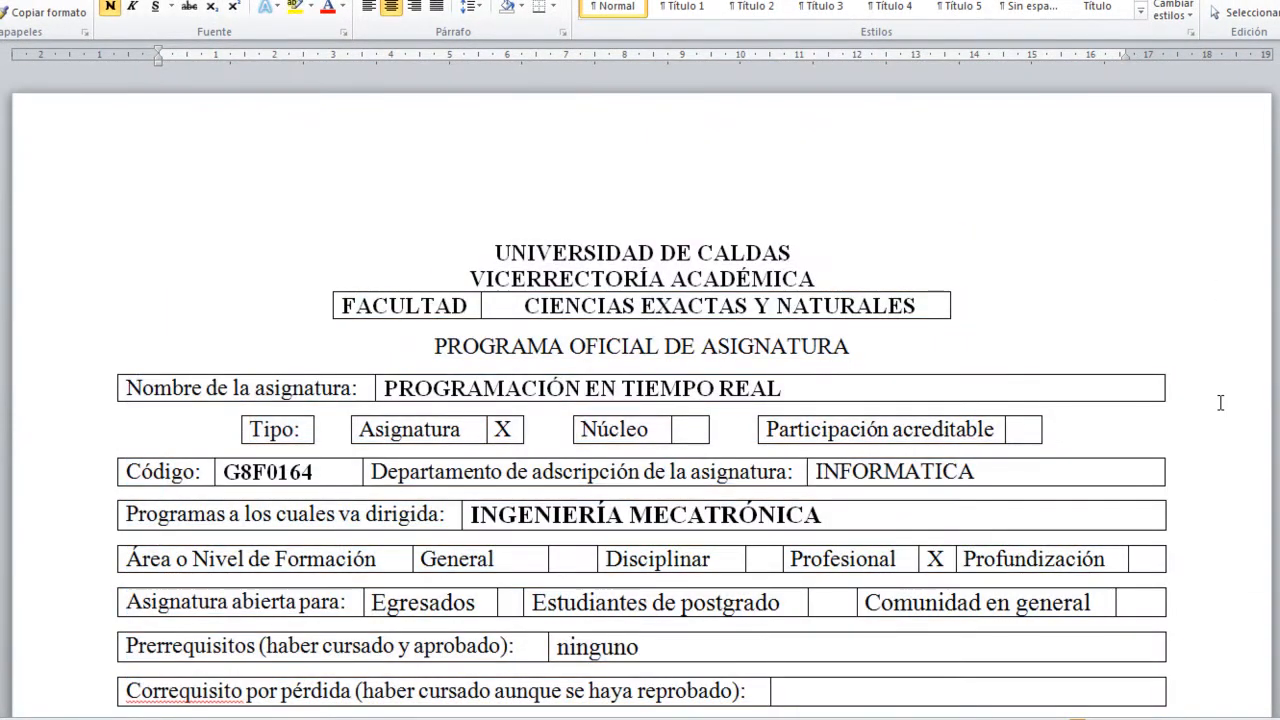
scroll(1220, 402, "down", 3)
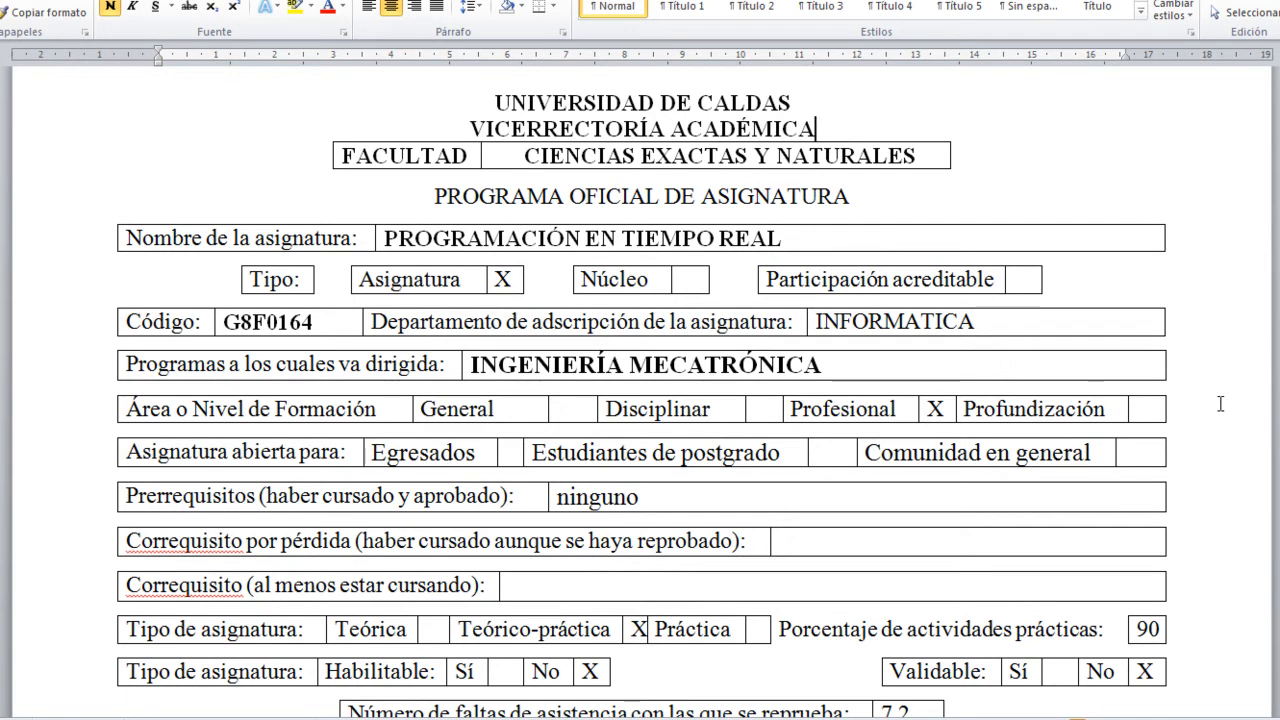
scroll(1220, 403, "down", 1)
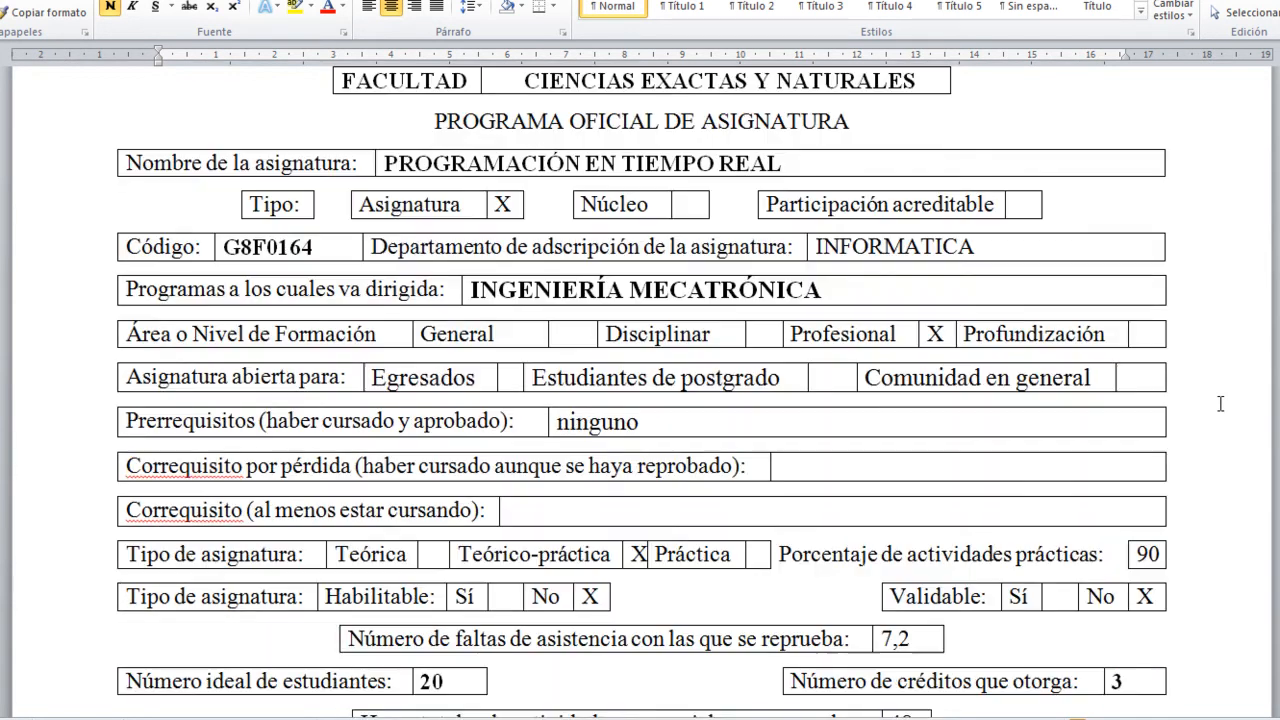
scroll(1220, 403, "up", 3)
scroll(1220, 403, "down", 2)
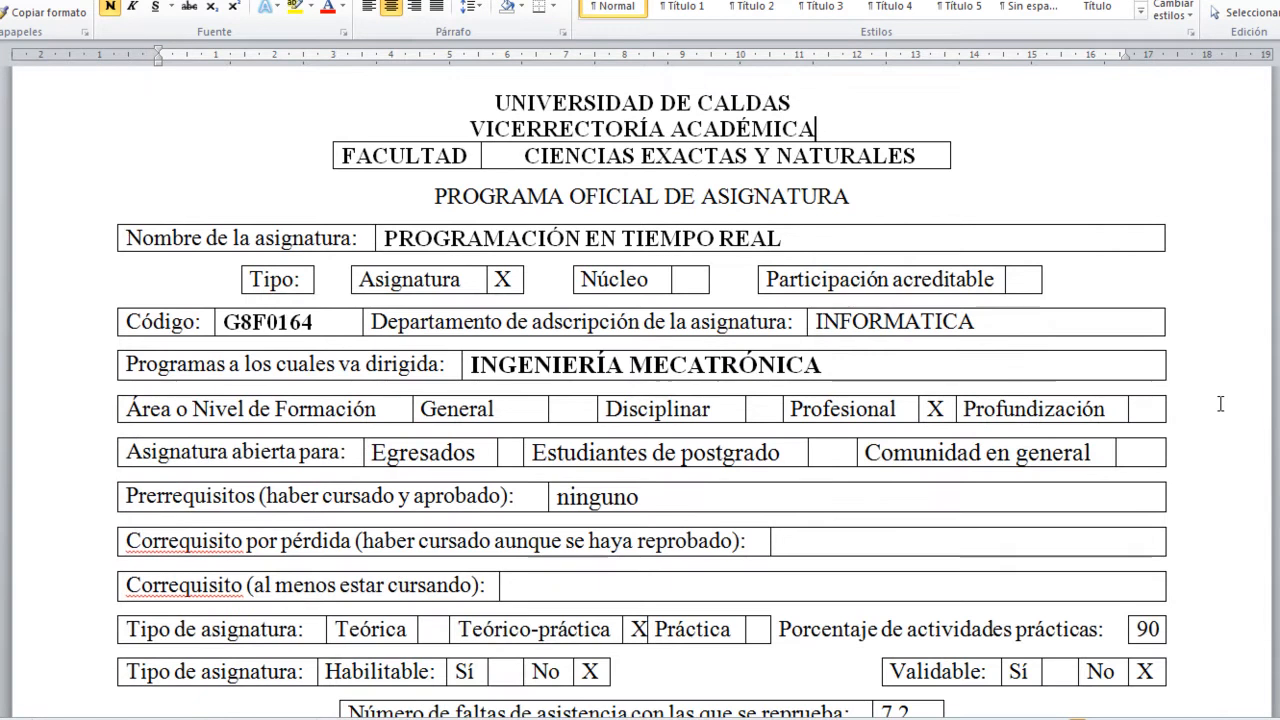
scroll(1220, 403, "down", 1)
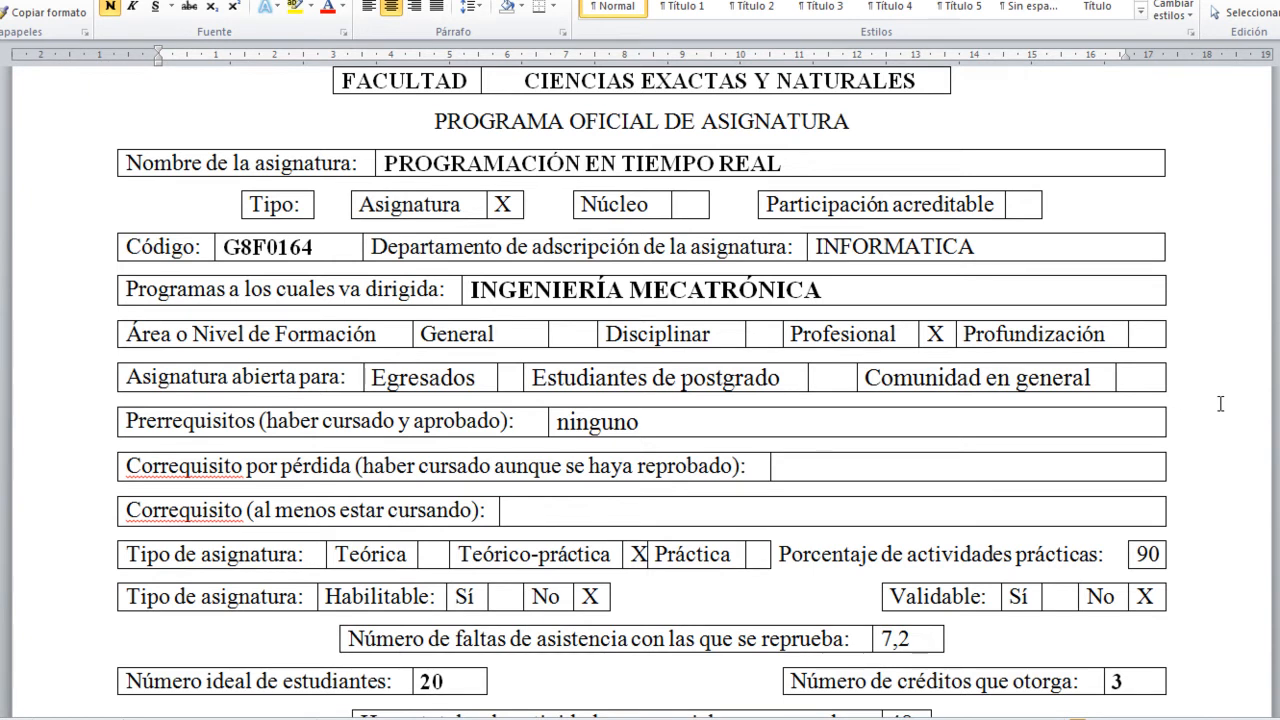
scroll(1220, 403, "down", 4)
scroll(1220, 403, "up", 6)
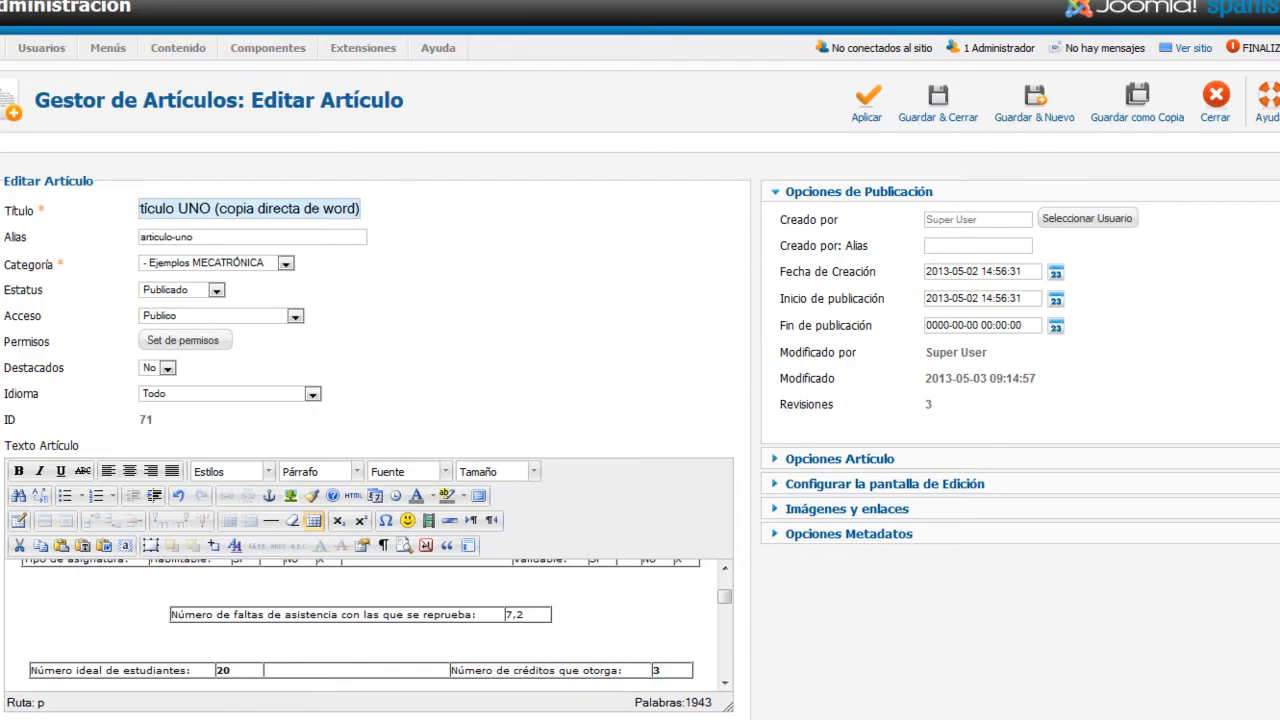
Return to the article in Joomla and enlarge its text editor vertically so more of the pasted content fits.
scroll(578, 585, "down", 3)
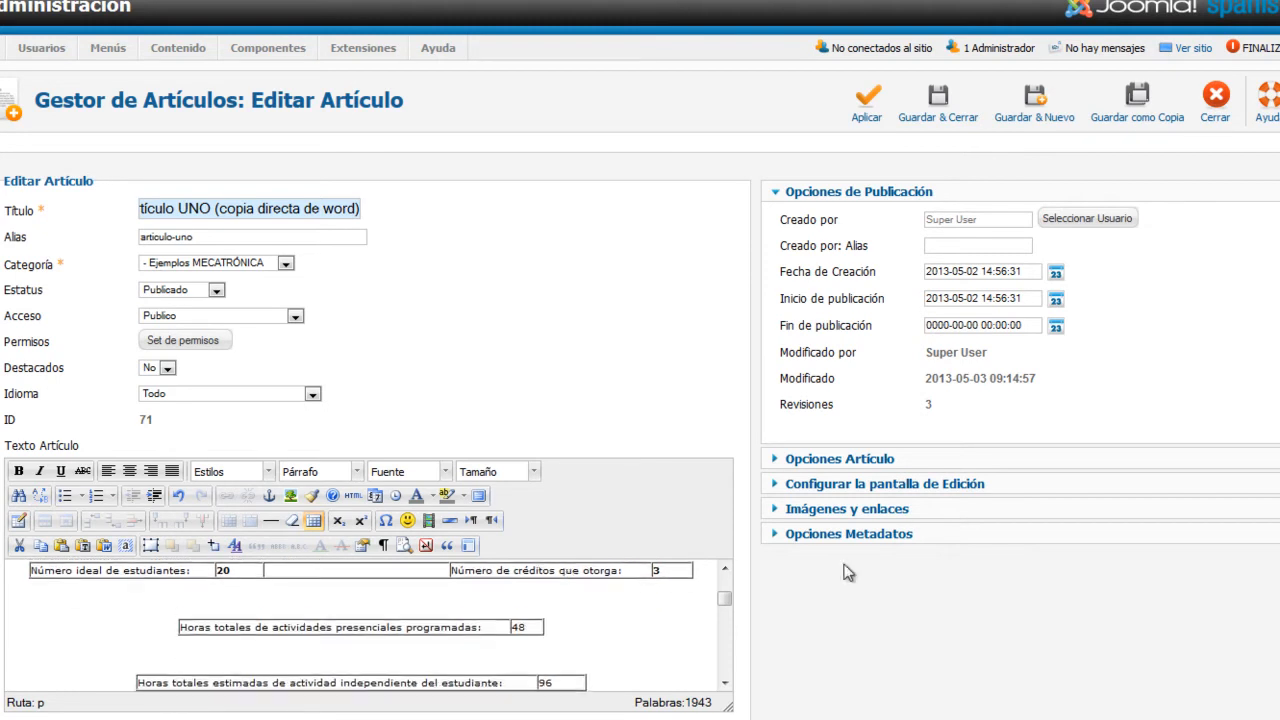
scroll(728, 232, "down", 5)
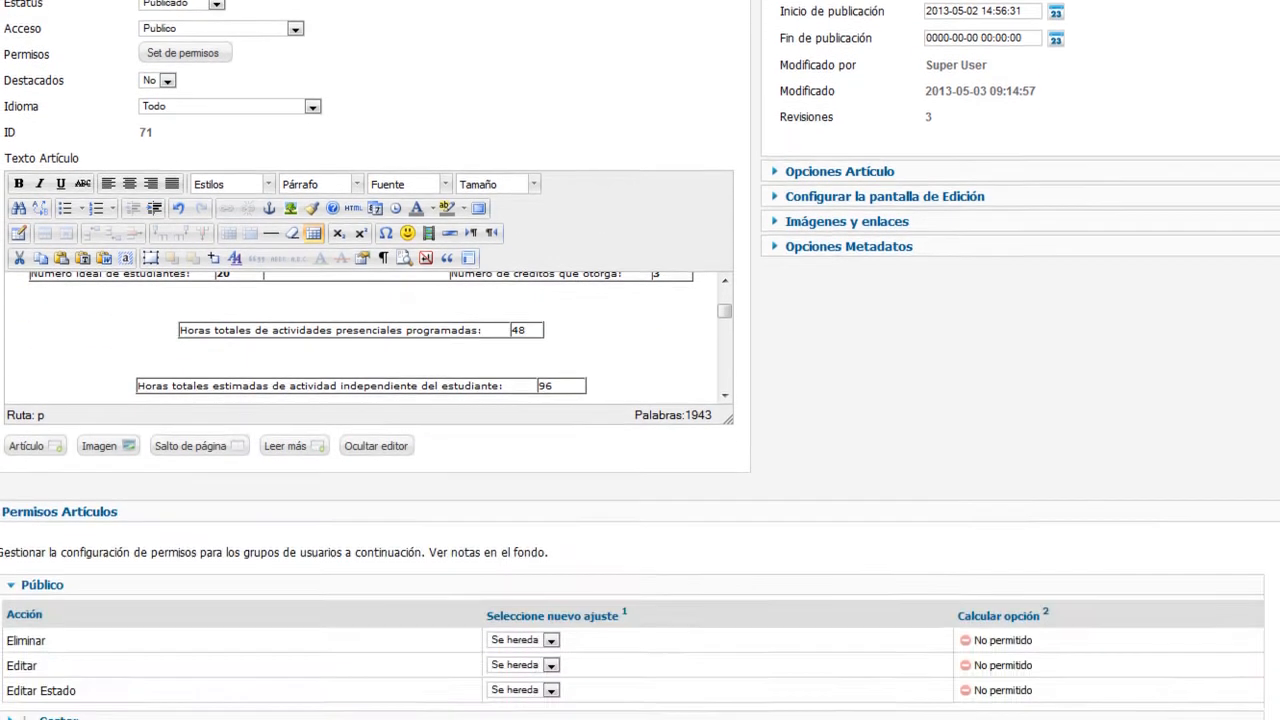
left_click_drag(728, 188, 747, 515)
scroll(803, 350, "up", 2)
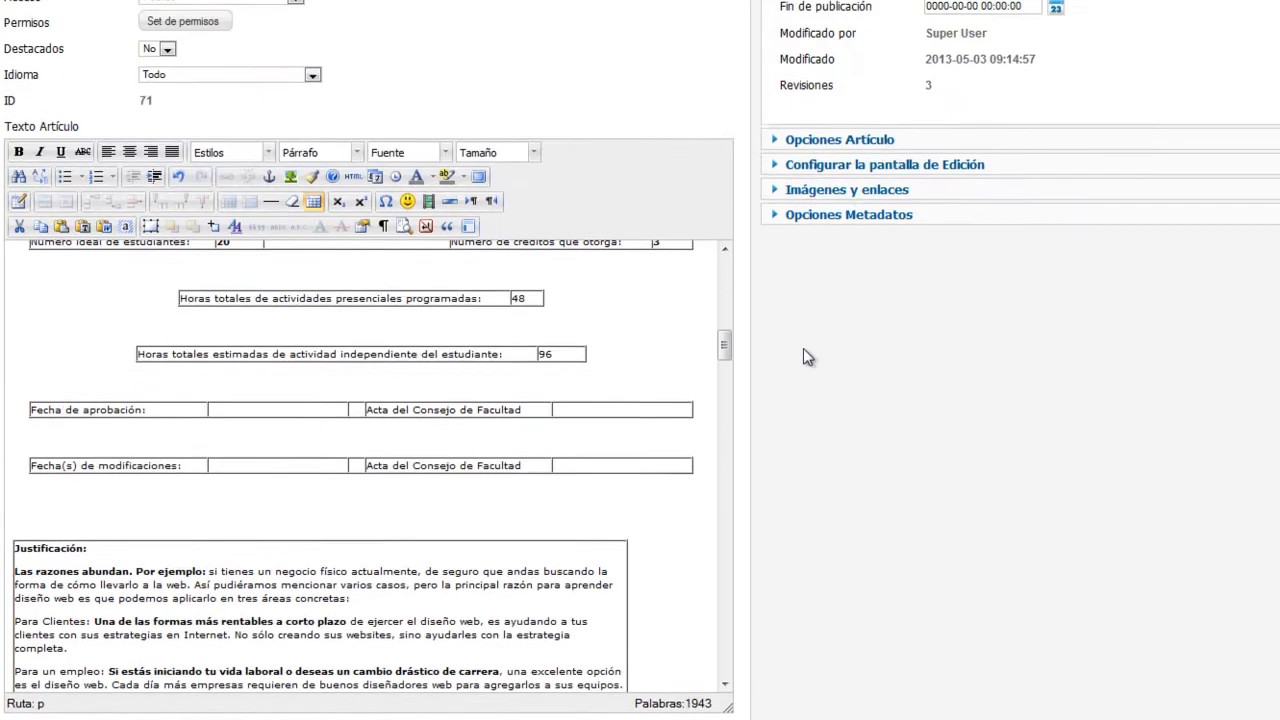
Set Destacados to Sí for Artículo UNO, then save and close the article.
scroll(800, 382, "up", 5)
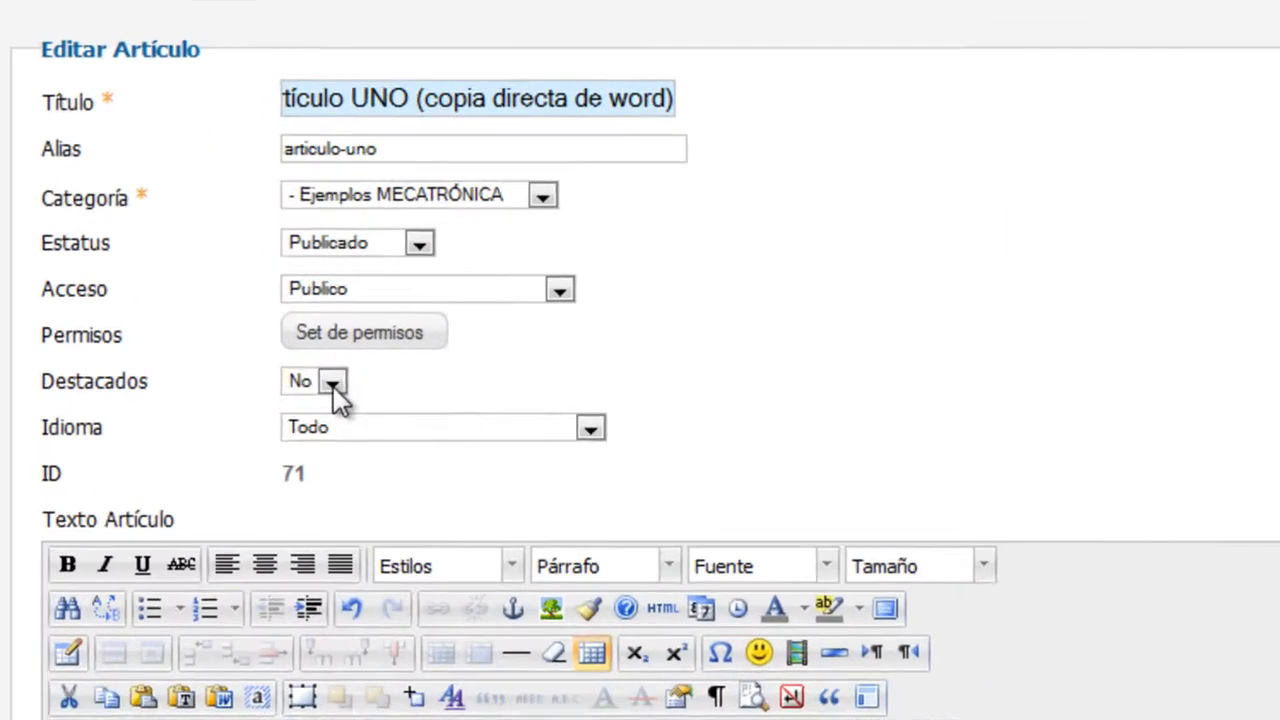
left_click(333, 384)
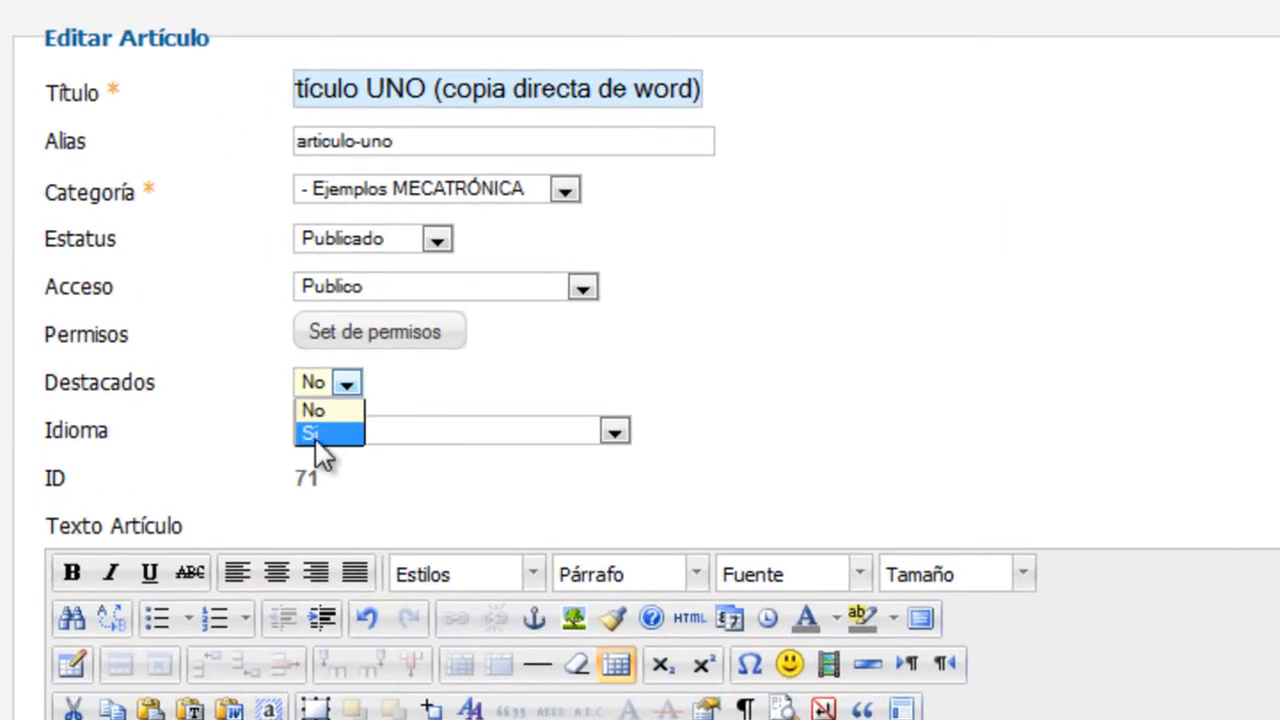
left_click(318, 434)
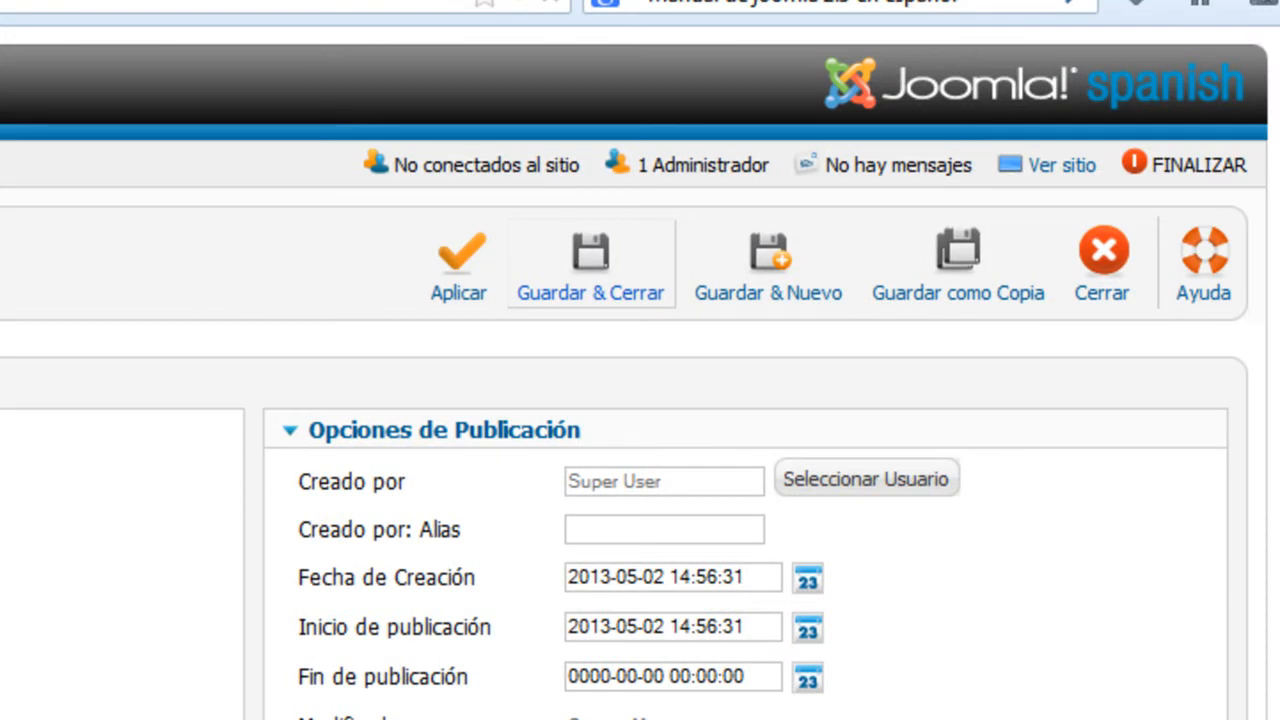
left_click(590, 265)
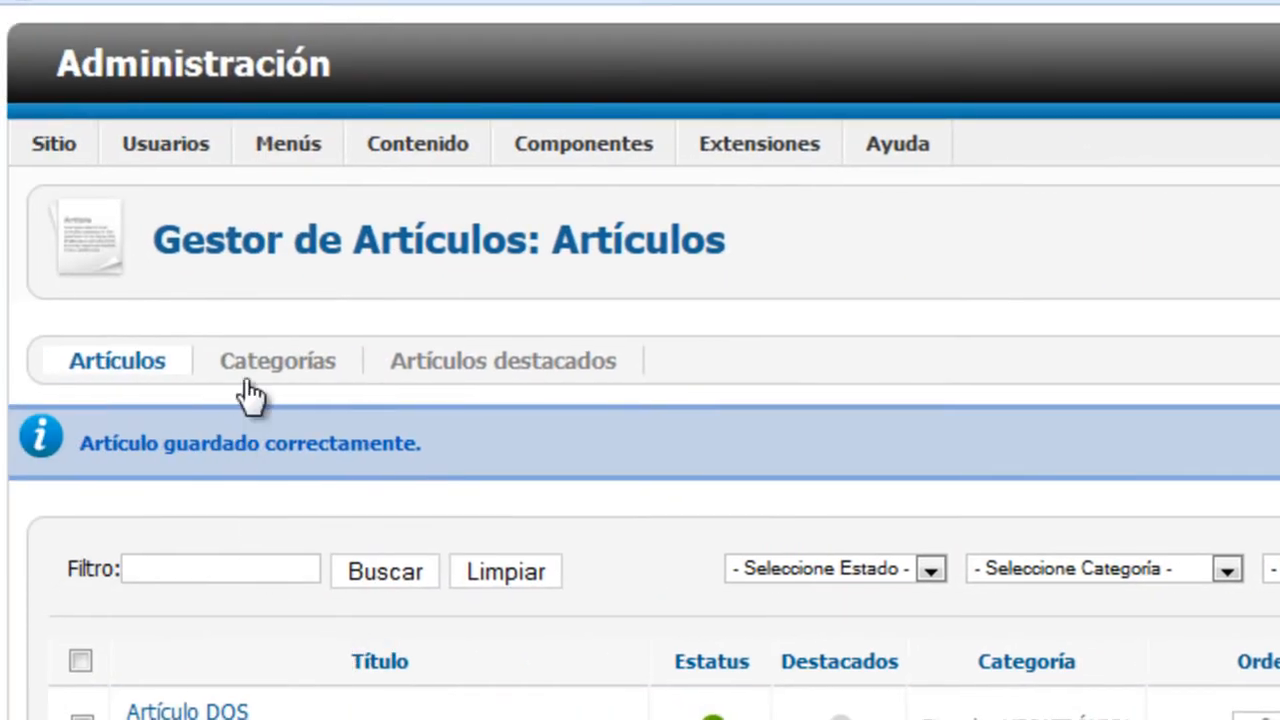
In the featured articles list, unpublish every article except Artículo UNO (copia directa de word).
left_click(497, 383)
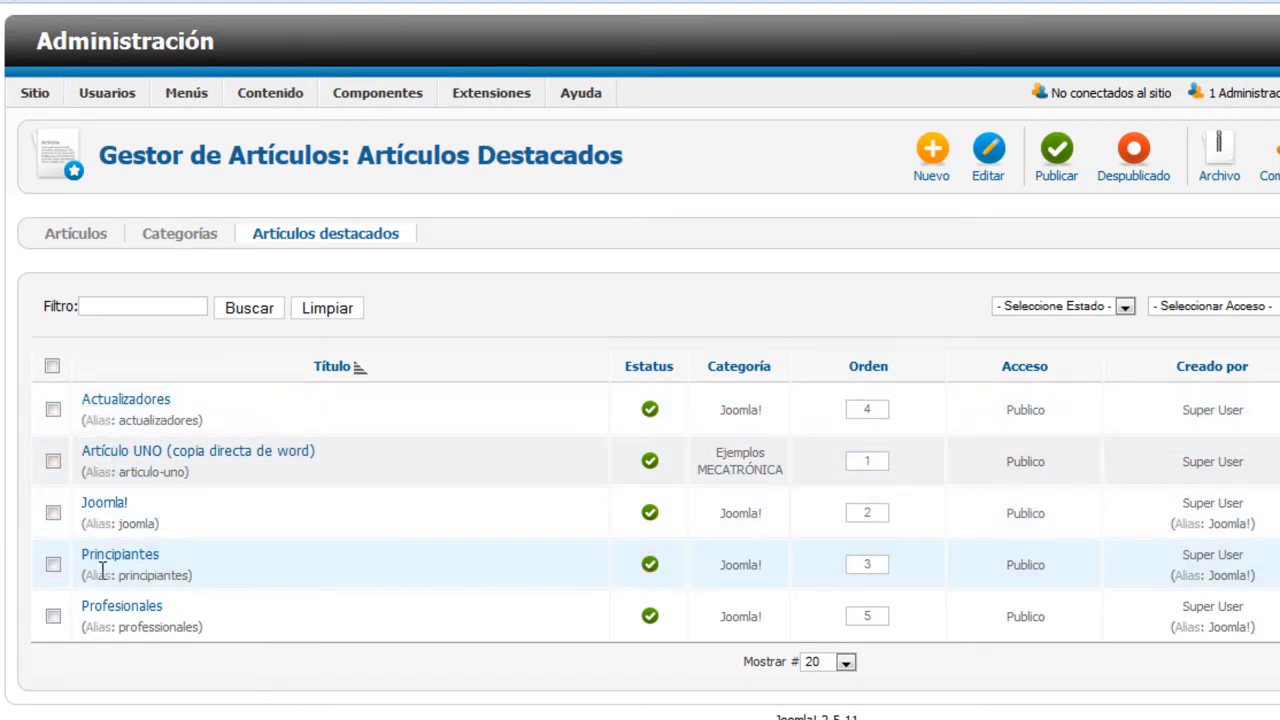
left_click(52, 366)
left_click(52, 462)
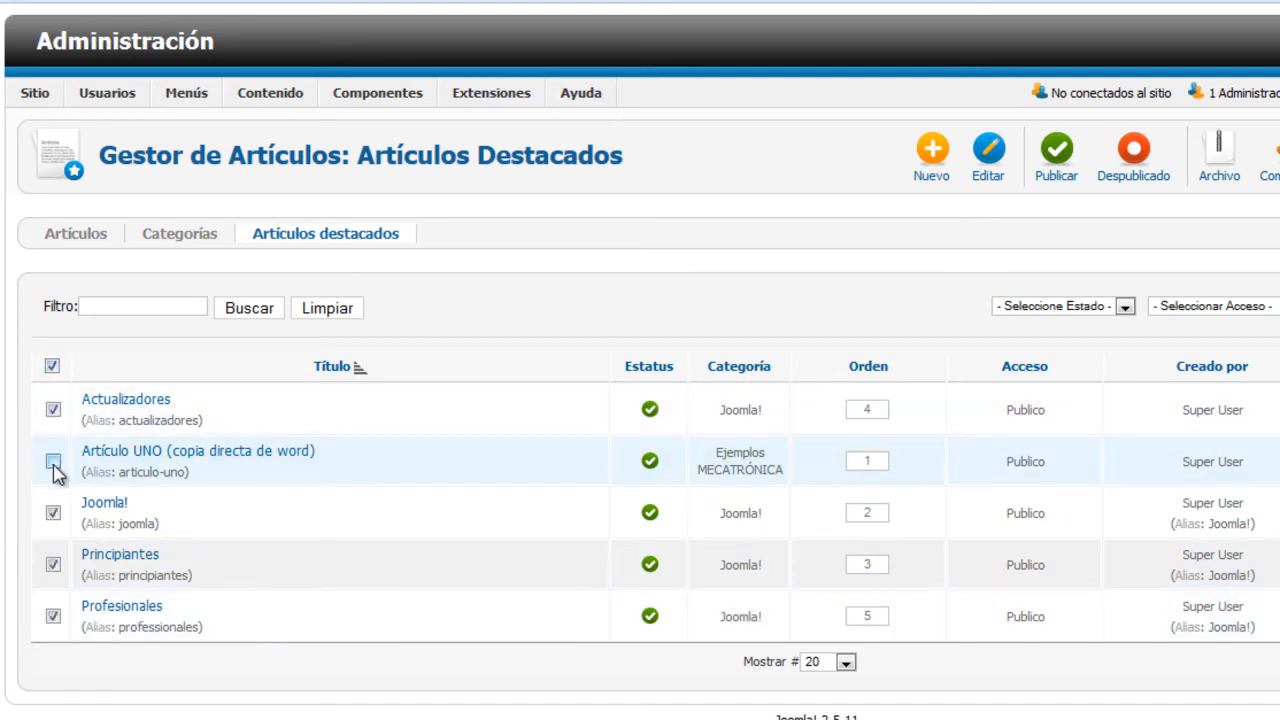
left_click(1133, 150)
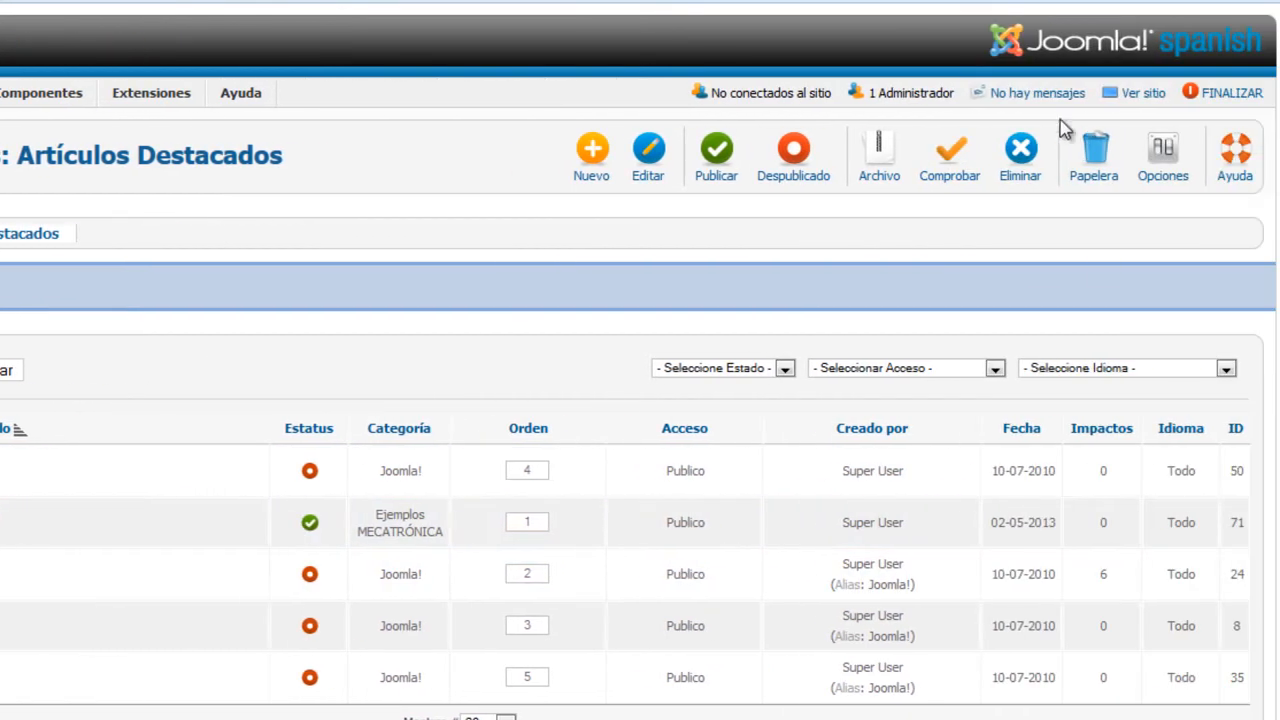
Open the public site and examine which featured articles its home page shows.
left_click(1143, 92)
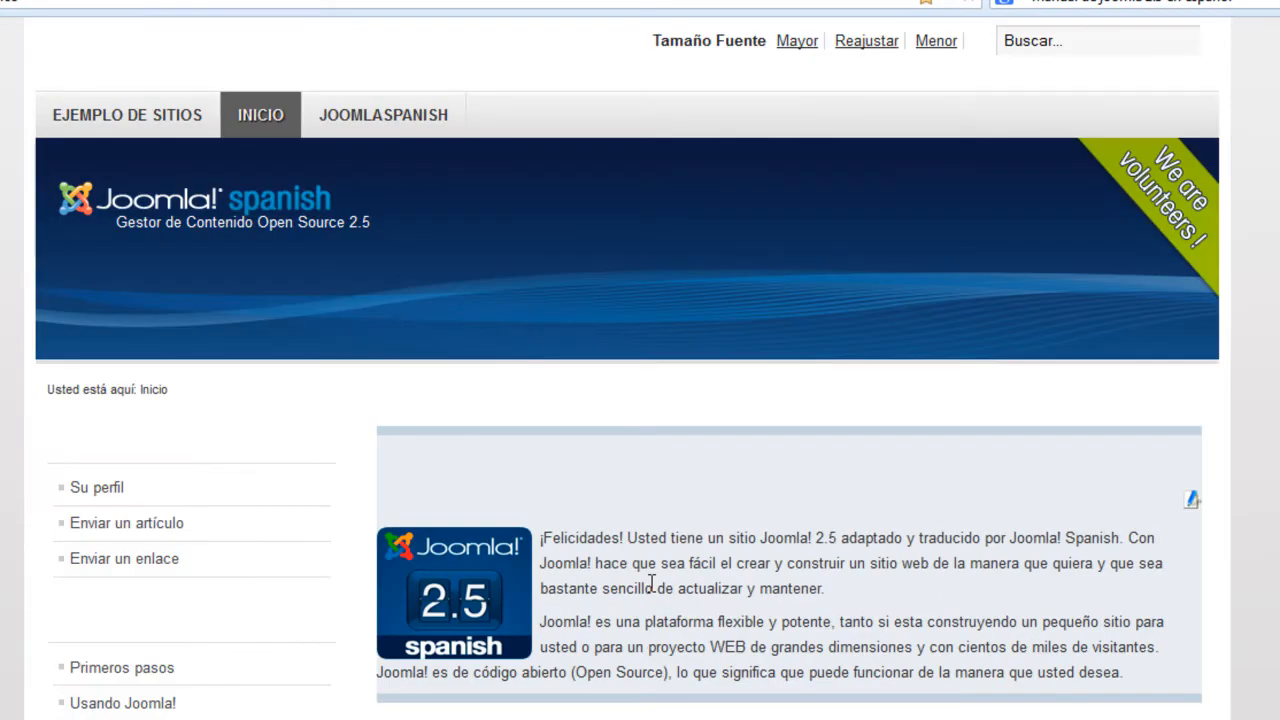
scroll(651, 585, "down", 6)
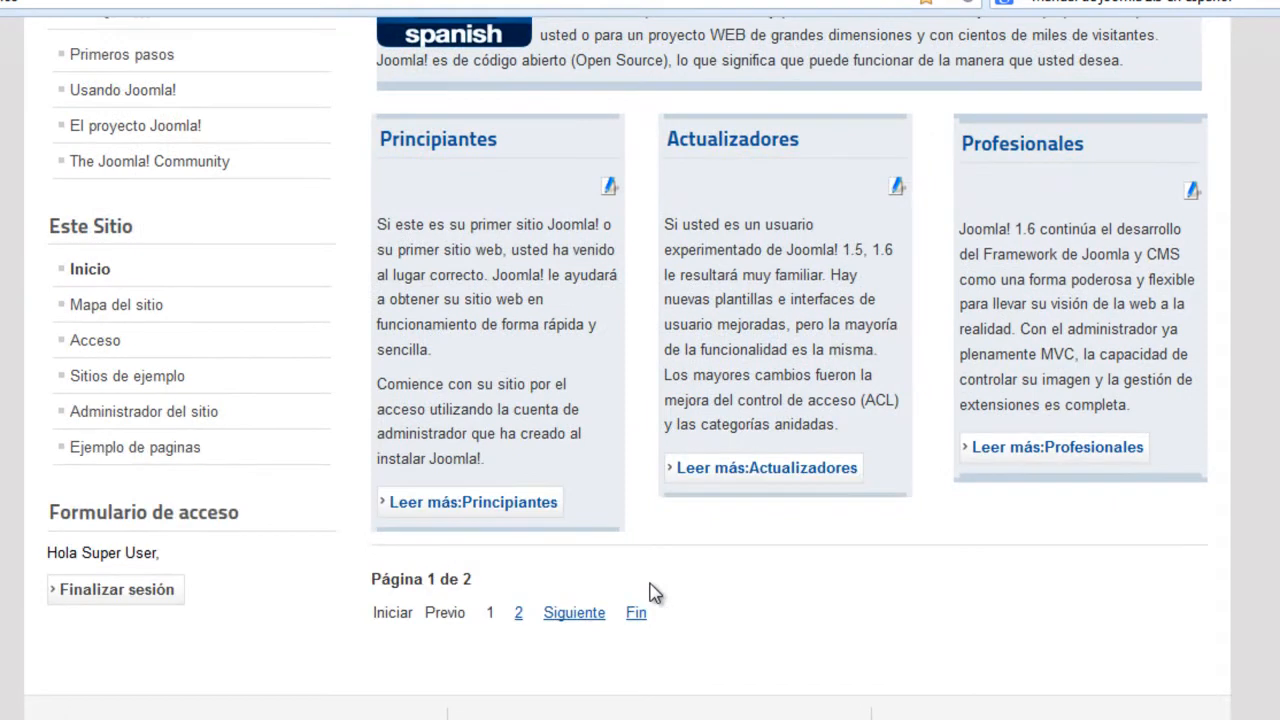
Set Destacados to No for the featured articles Actualizadores and Joomla!
scroll(651, 592, "up", 4)
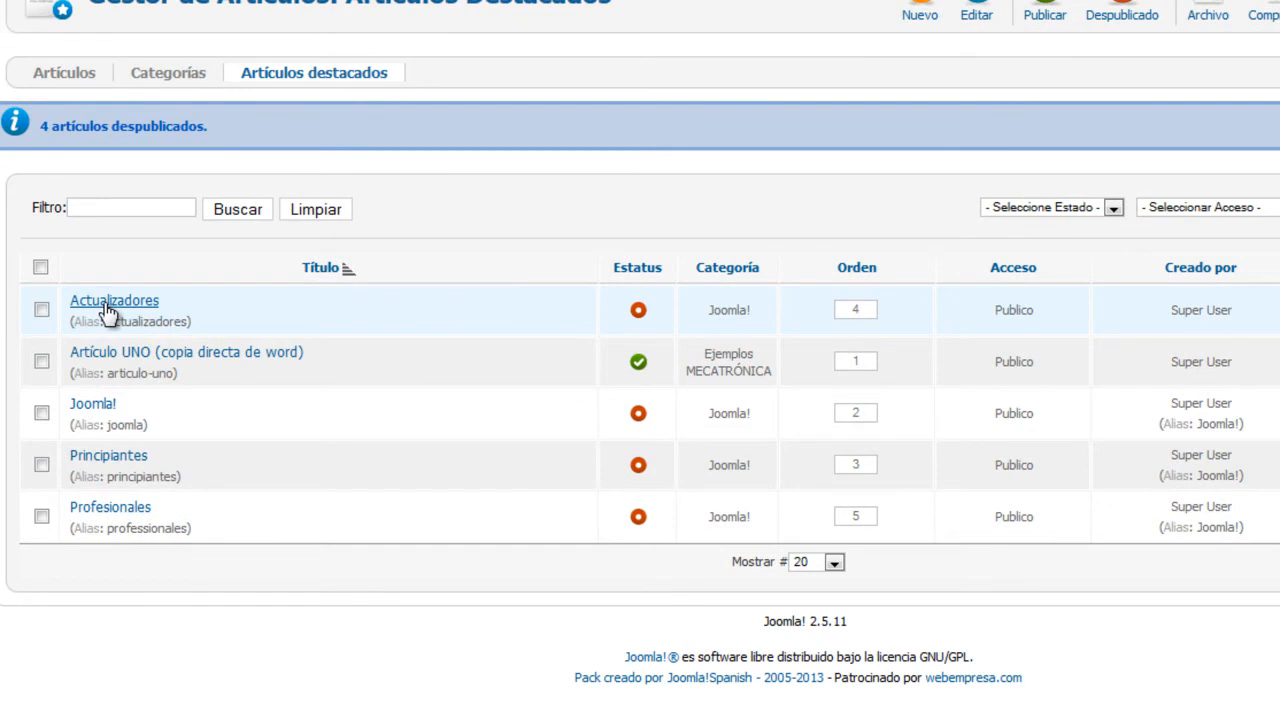
left_click(107, 302)
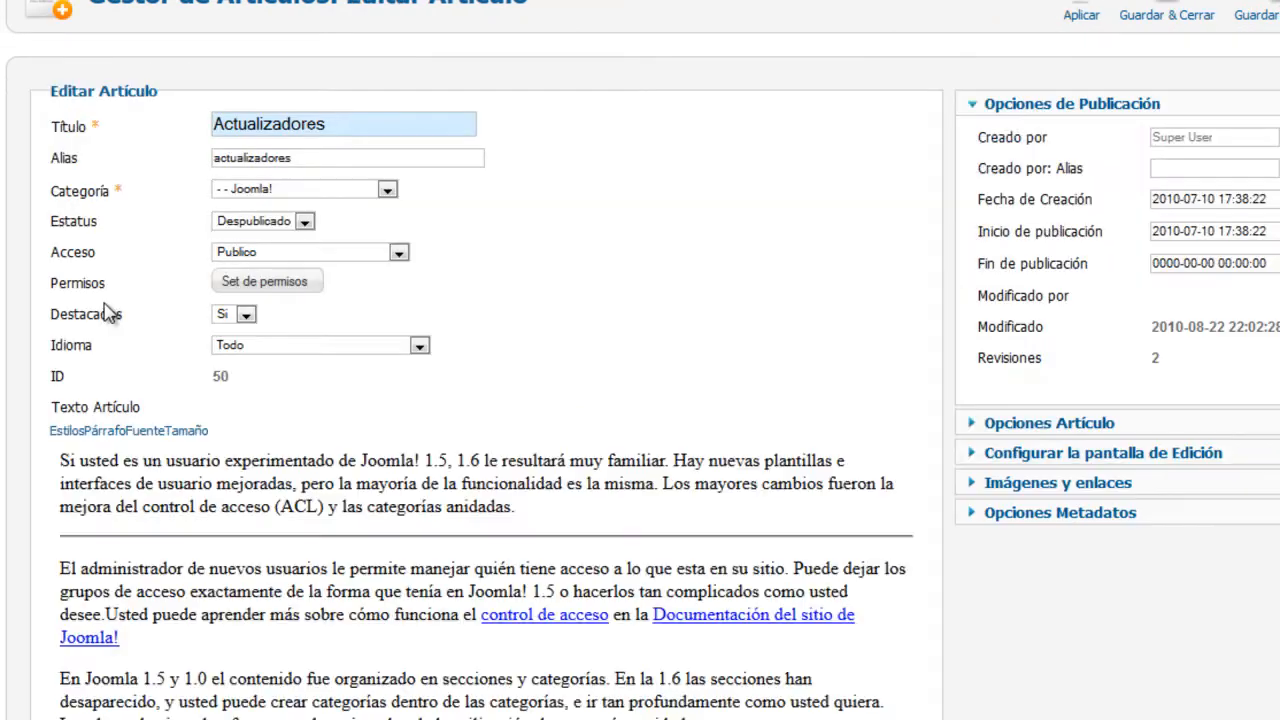
left_click(244, 315)
left_click(228, 332)
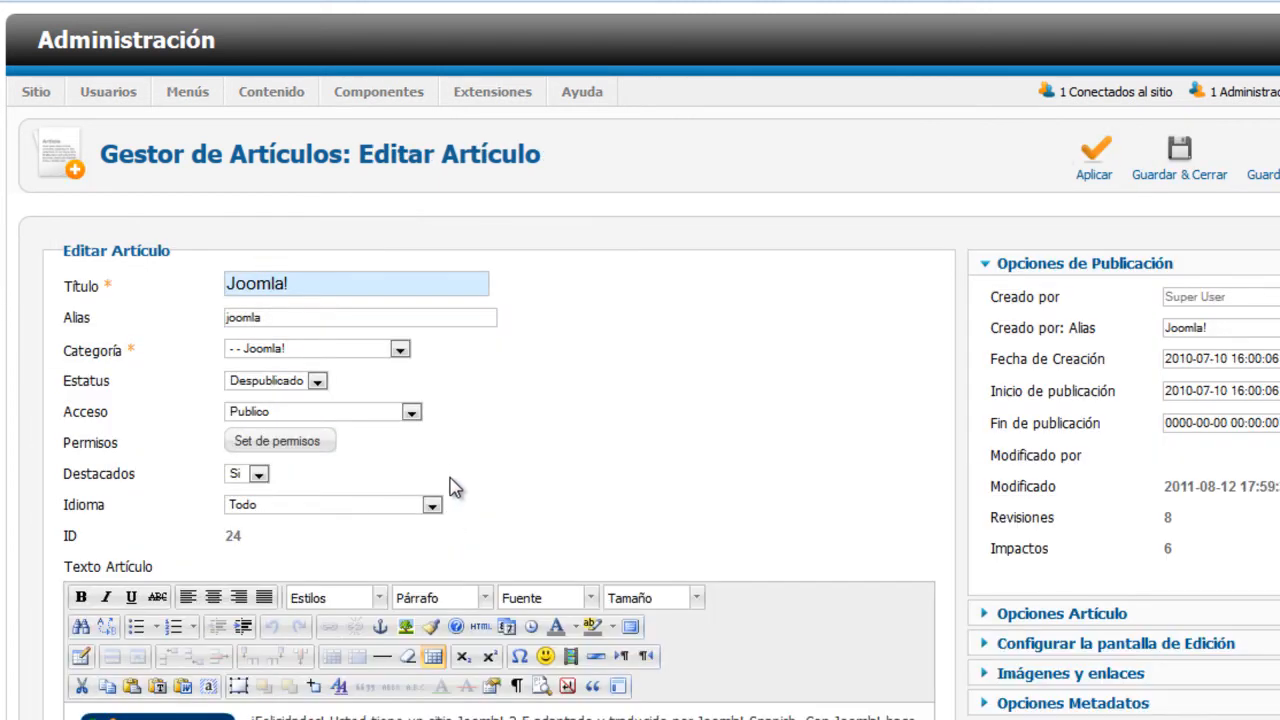
left_click(258, 474)
left_click(250, 492)
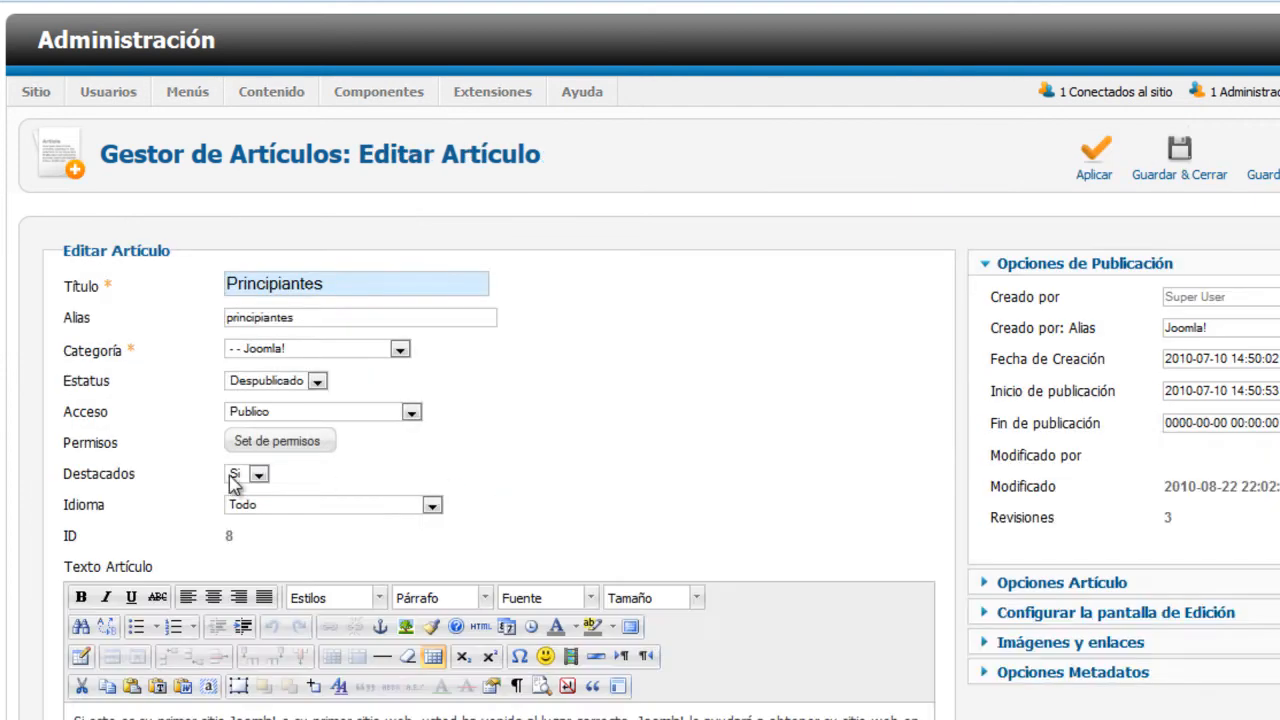
Set Destacados to No for the articles Principiantes and Profesionales, then save and close the latter.
left_click(259, 475)
left_click(251, 505)
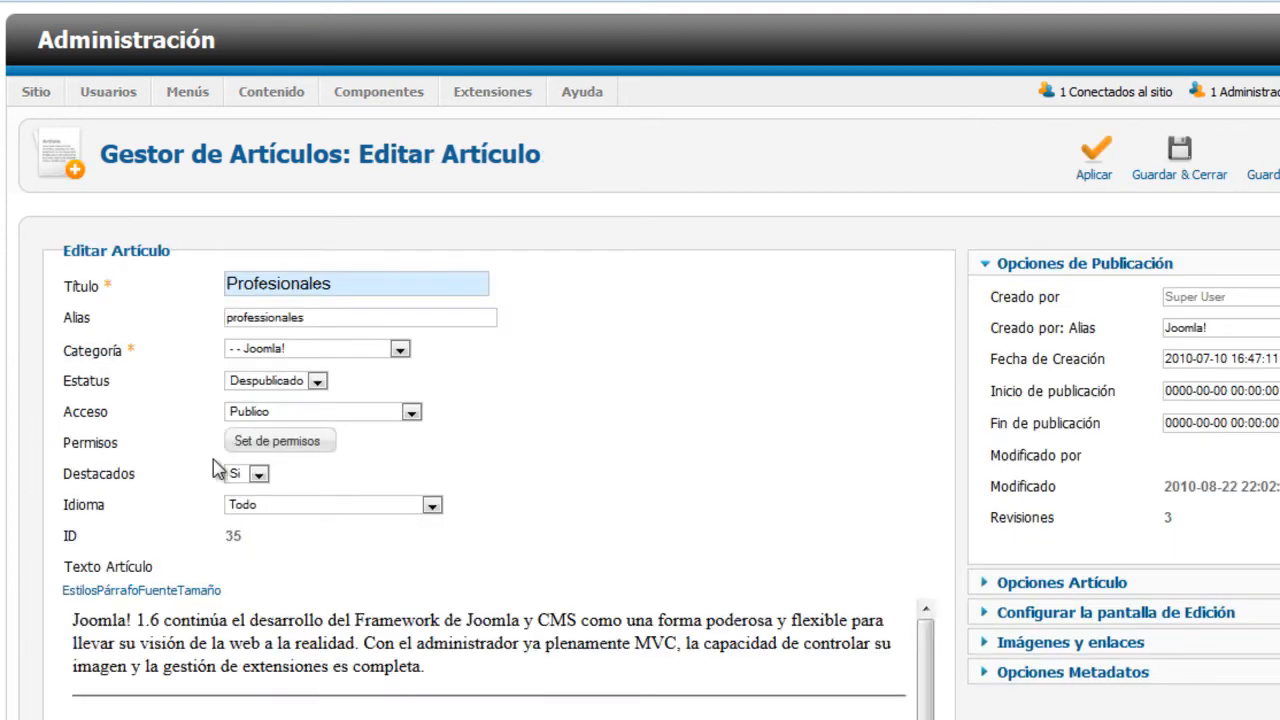
left_click(259, 476)
left_click(248, 502)
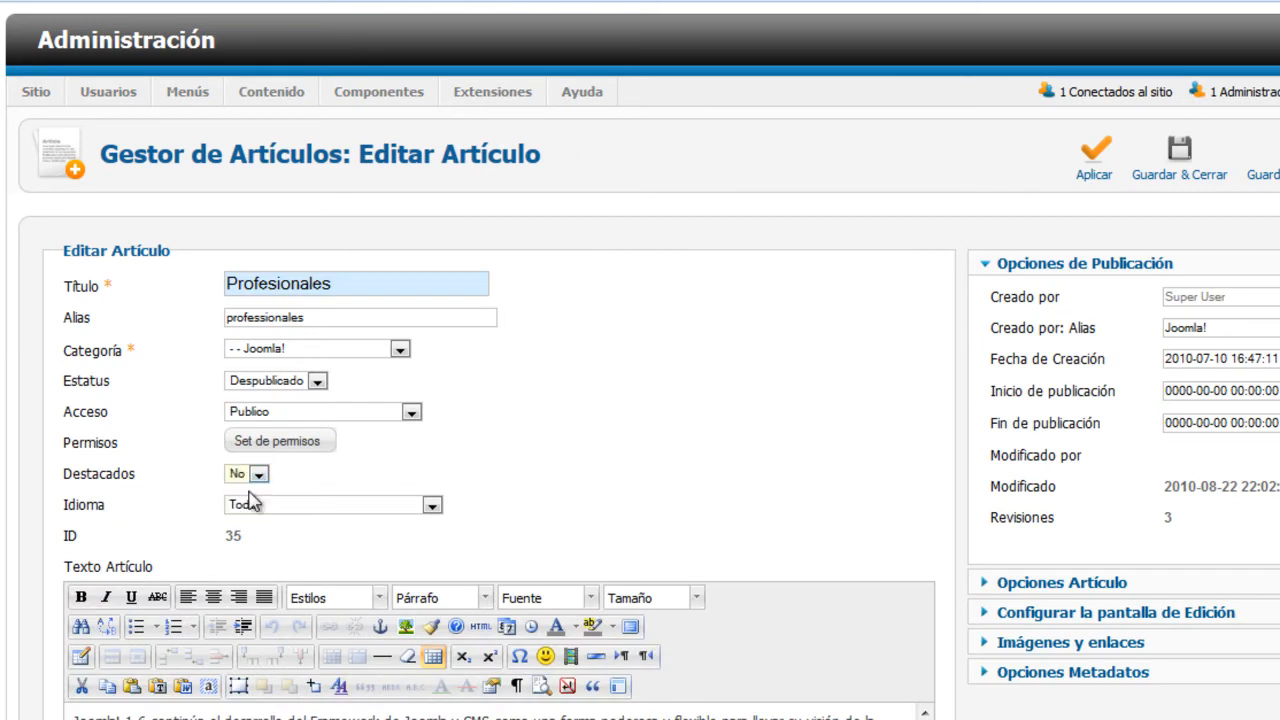
left_click(1177, 163)
Reload the public home page and examine how the whole of Artículo UNO is displayed, from its heading tables to the bibliography.
left_click(958, 18)
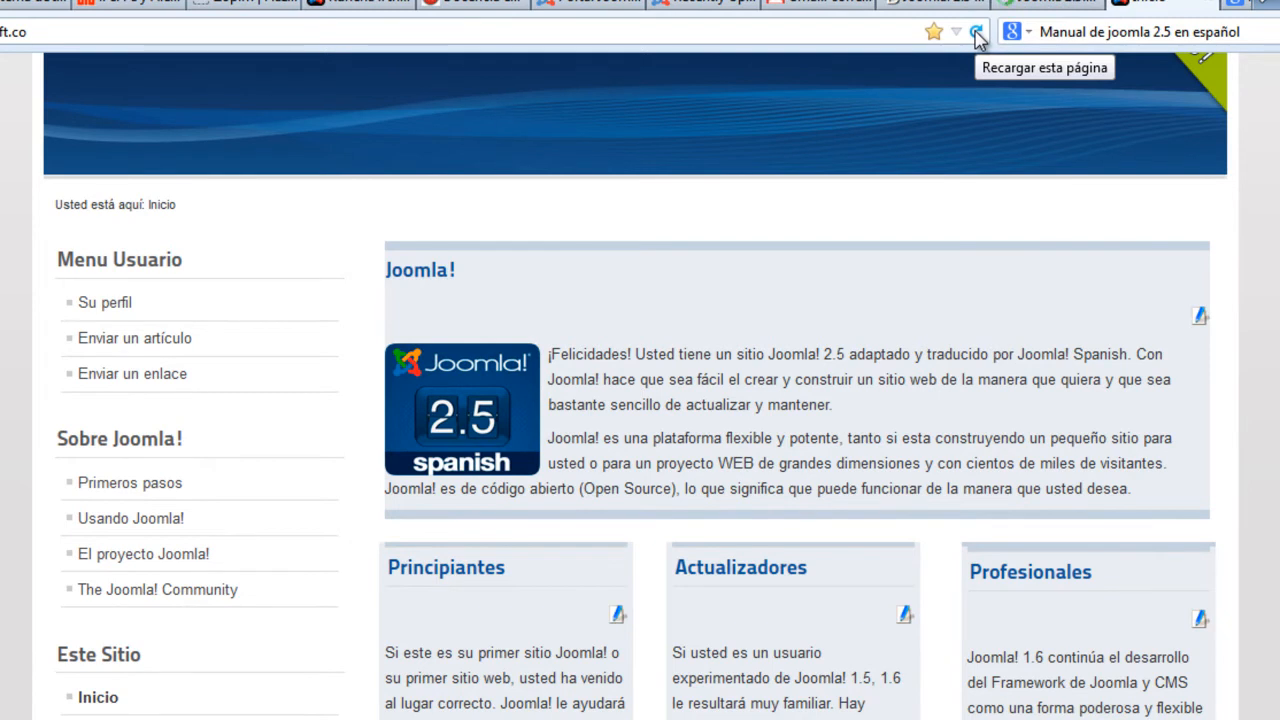
left_click(976, 33)
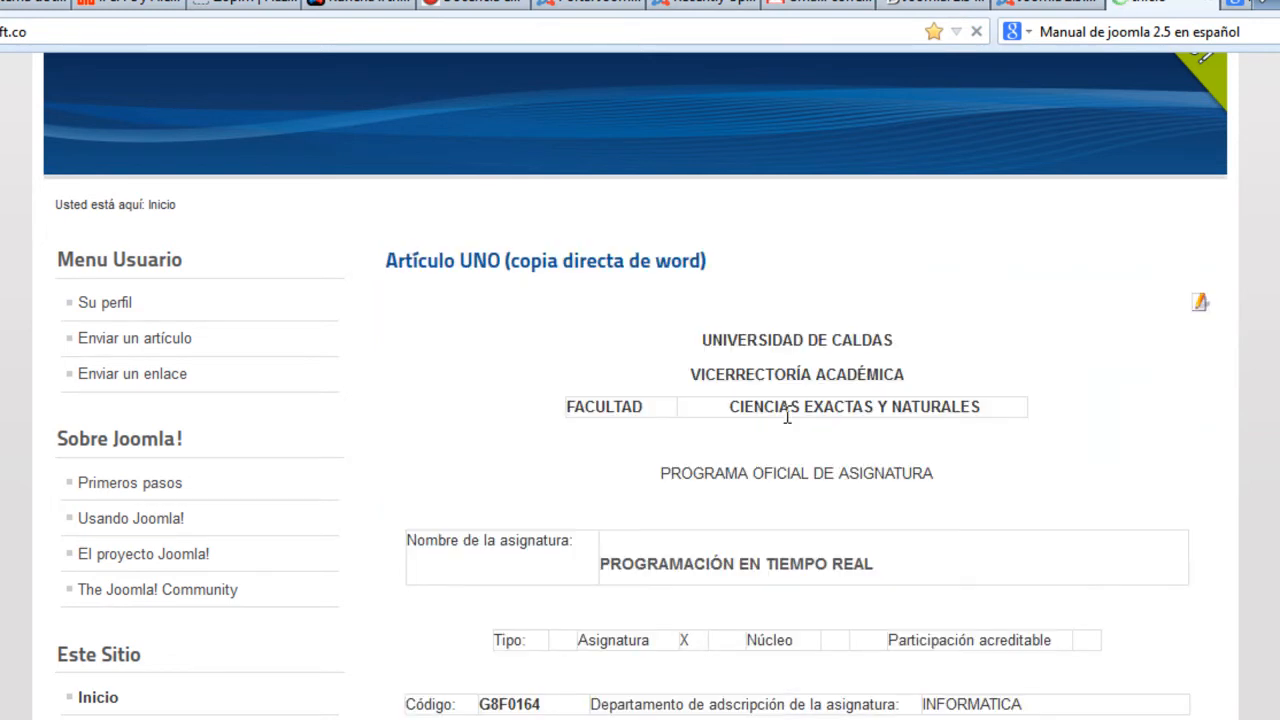
scroll(785, 416, "down", 3)
scroll(785, 424, "down", 10)
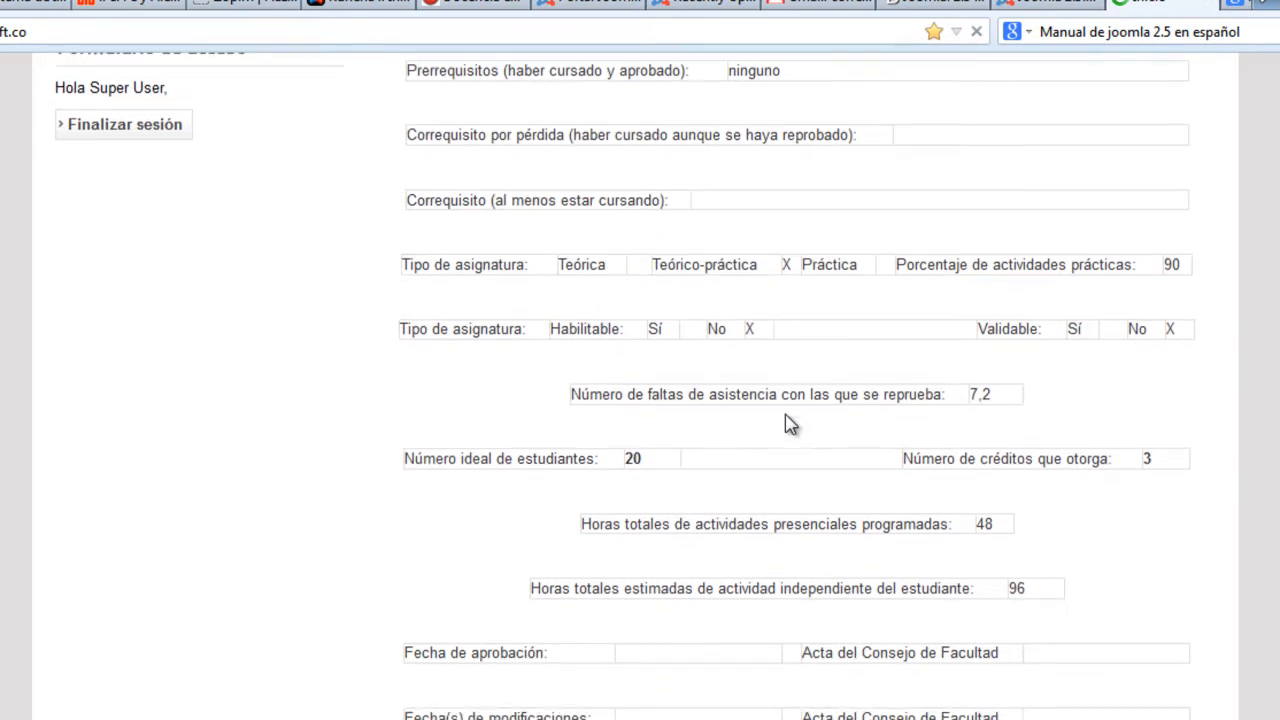
scroll(785, 424, "down", 15)
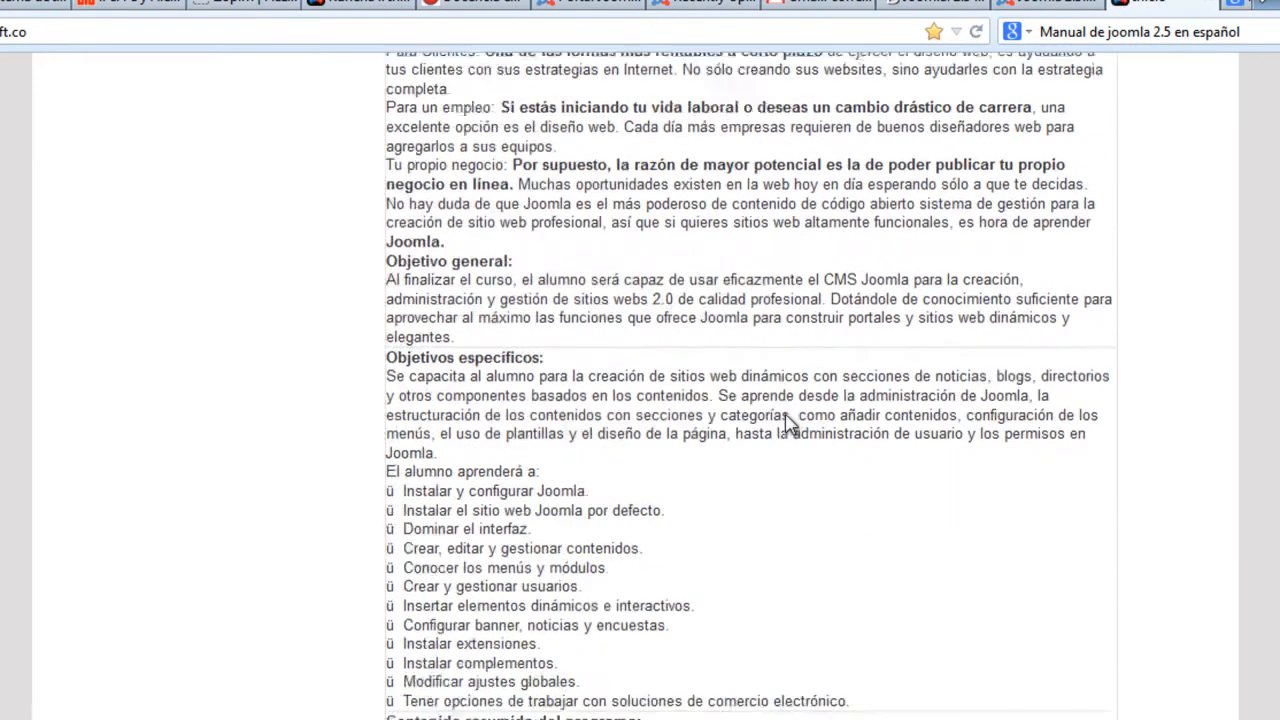
scroll(785, 424, "down", 15)
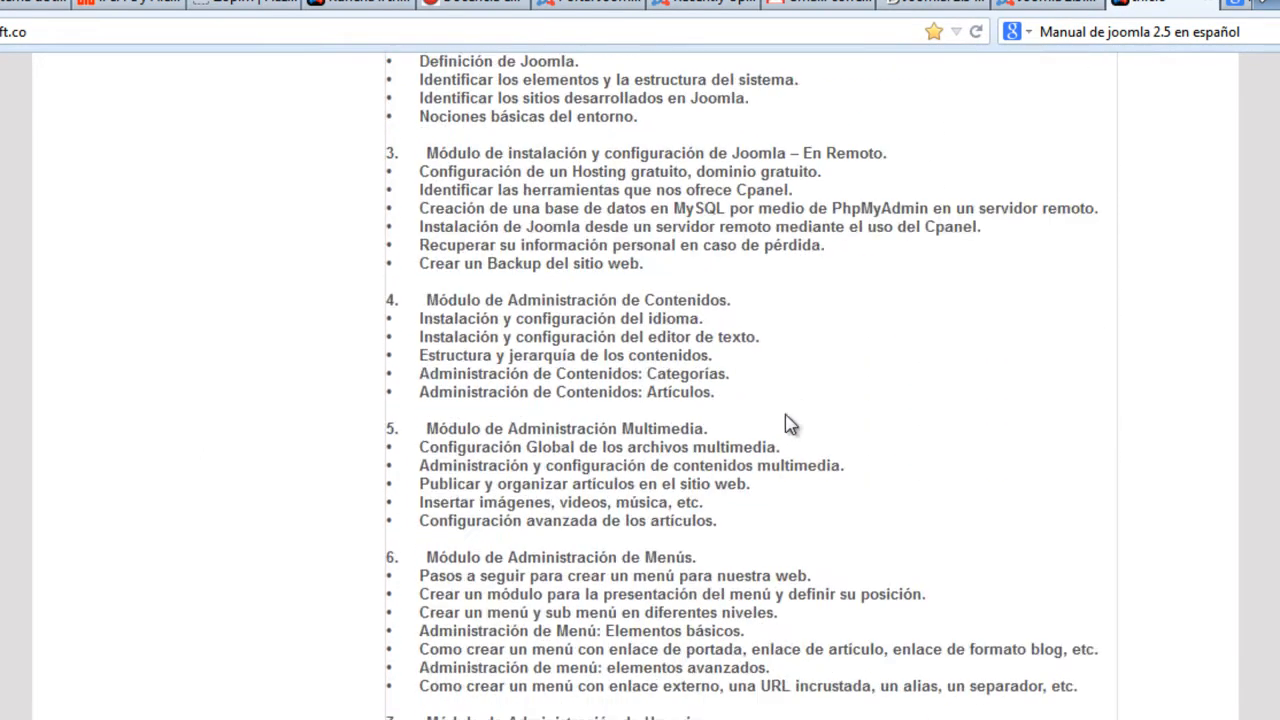
scroll(785, 424, "down", 10)
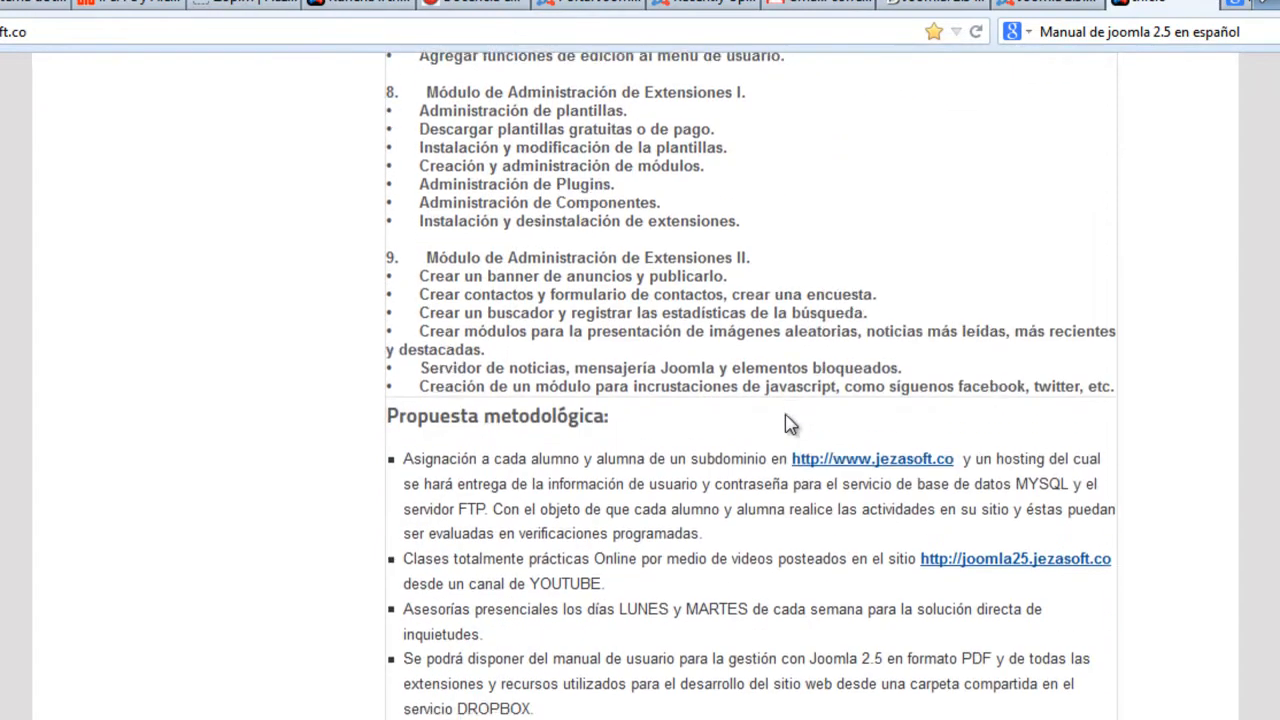
scroll(785, 424, "down", 8)
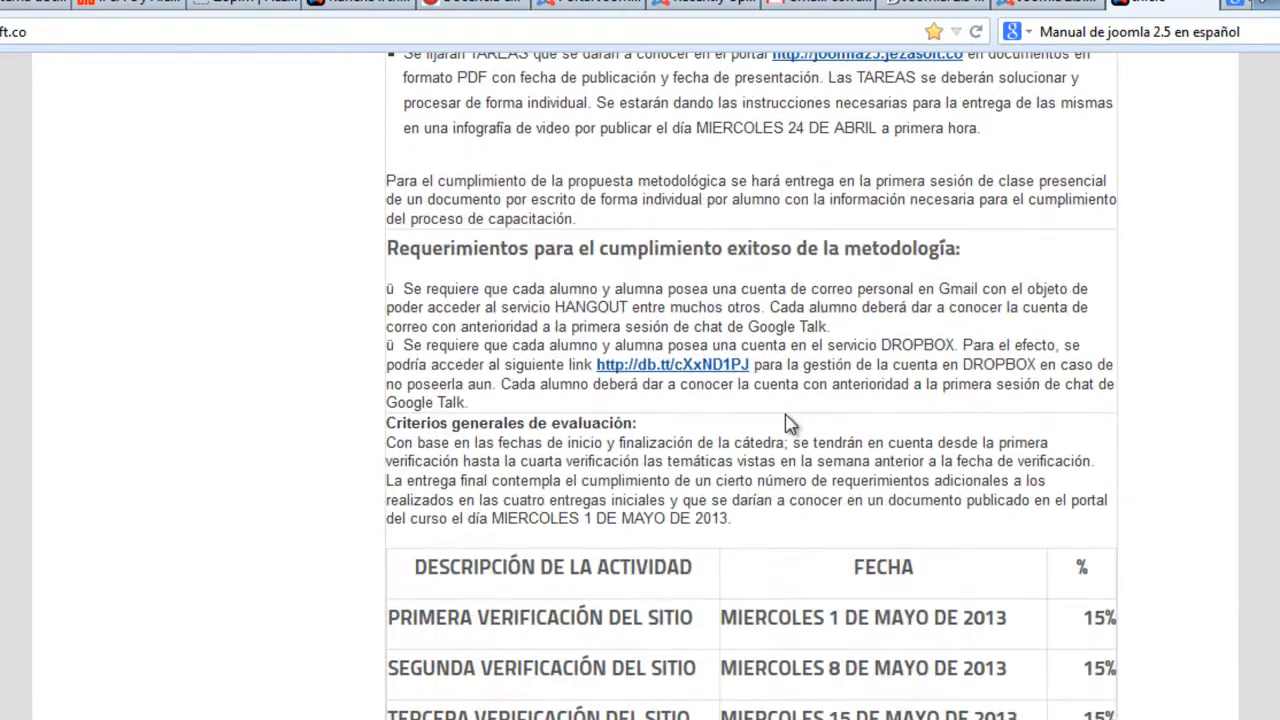
scroll(785, 424, "down", 7)
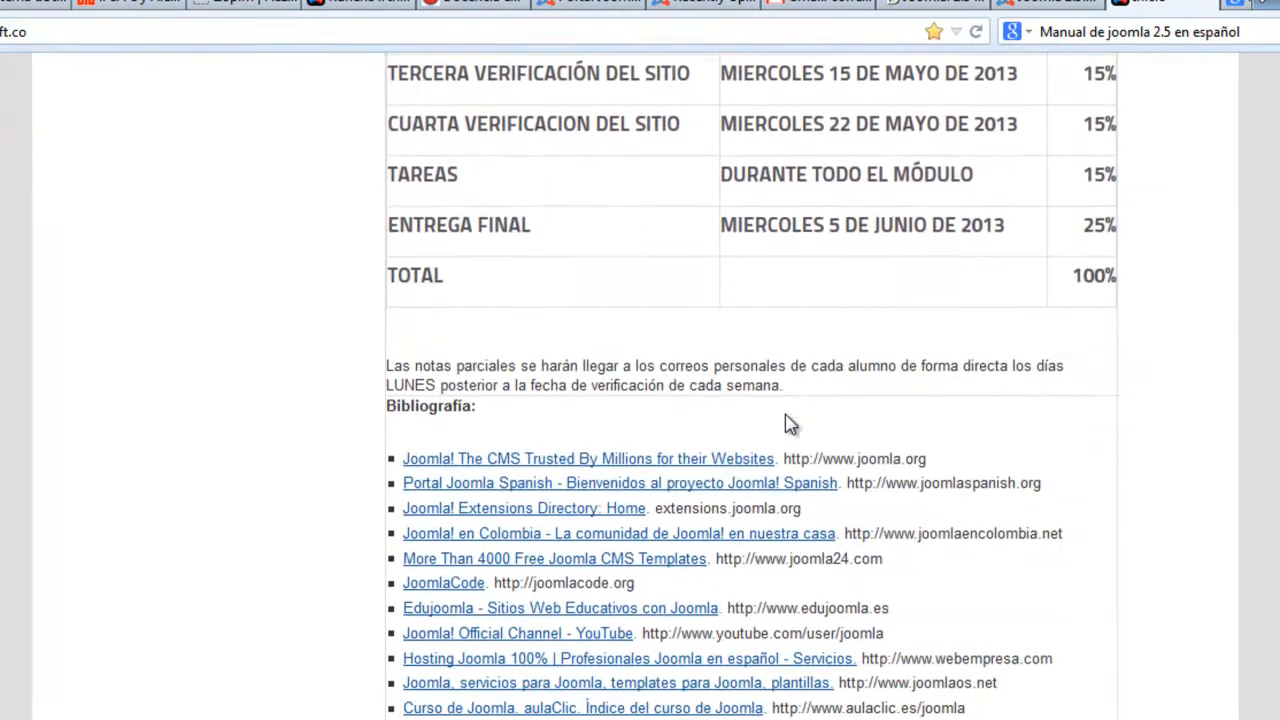
scroll(785, 424, "down", 3)
scroll(785, 424, "up", 10)
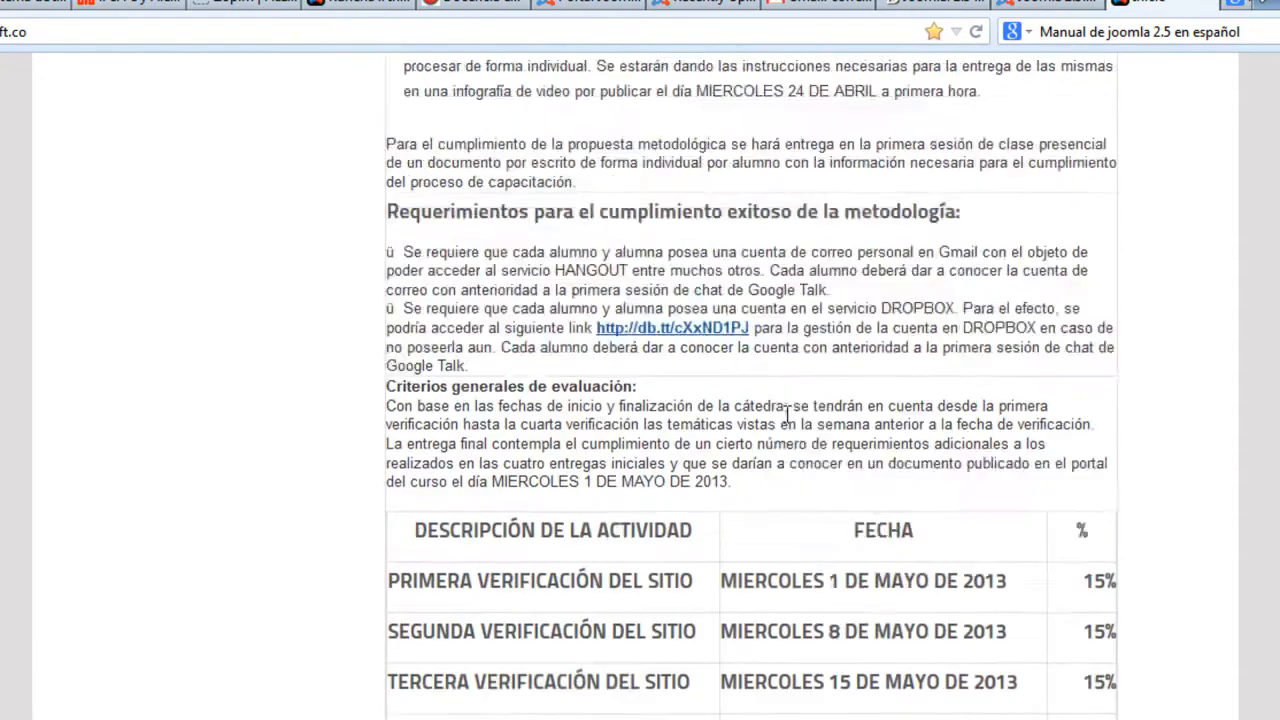
scroll(787, 416, "up", 15)
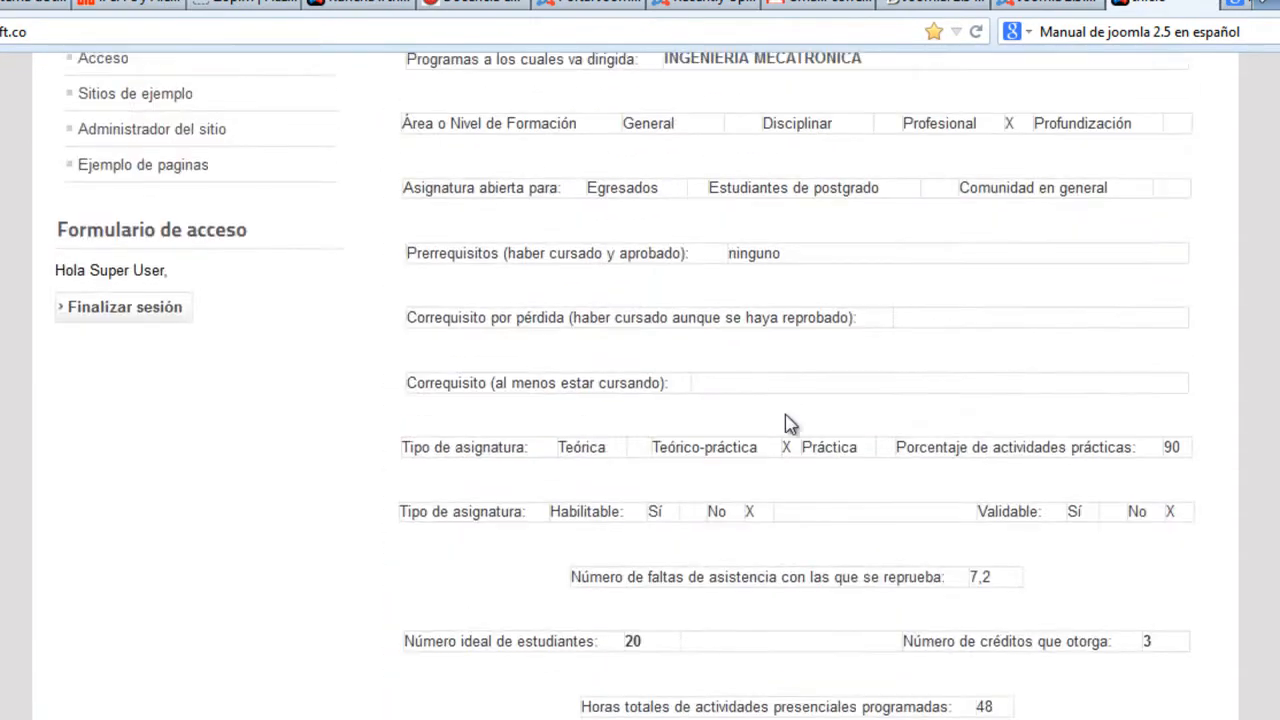
scroll(787, 416, "up", 2)
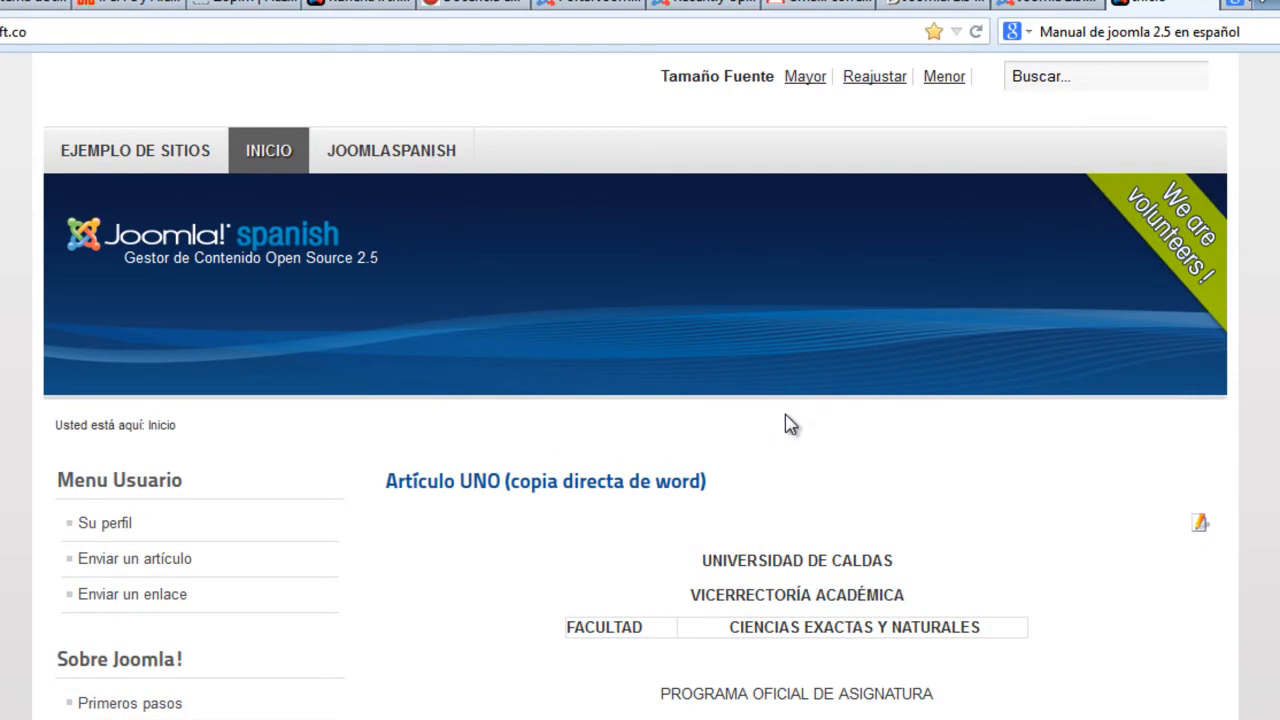
scroll(785, 424, "down", 10)
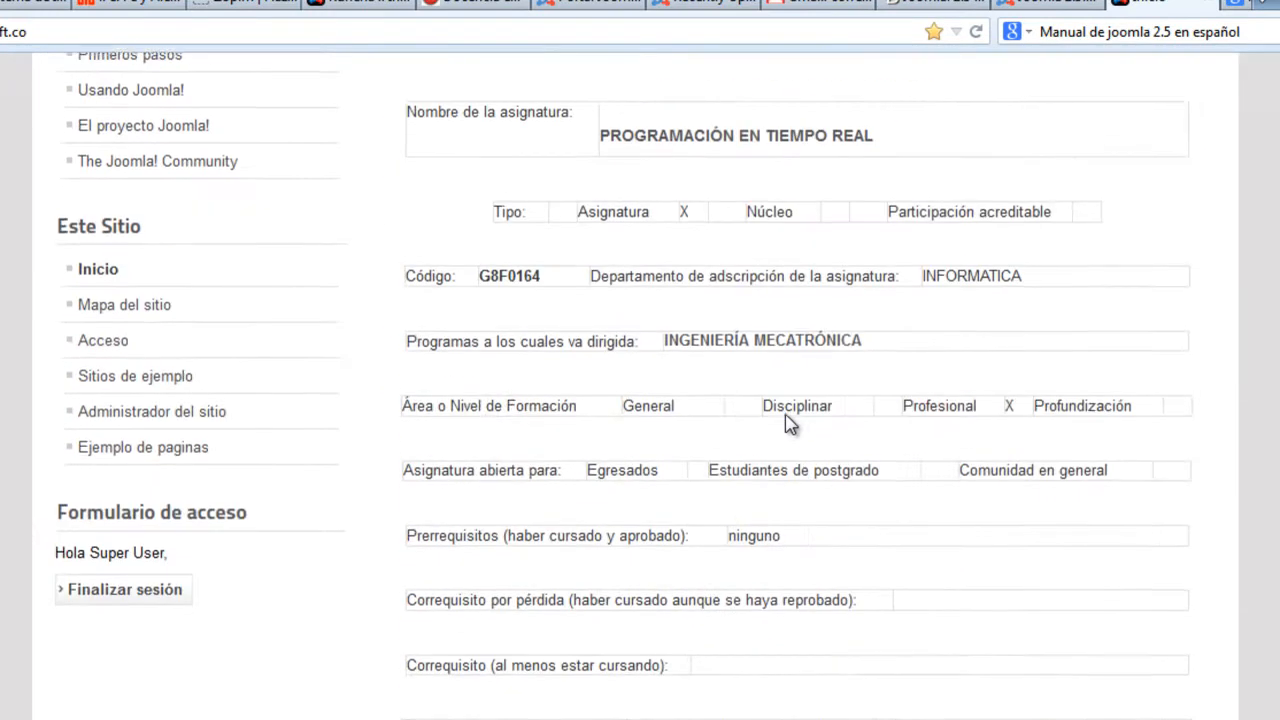
scroll(785, 424, "down", 5)
scroll(787, 424, "down", 20)
scroll(785, 424, "down", 10)
scroll(787, 415, "down", 10)
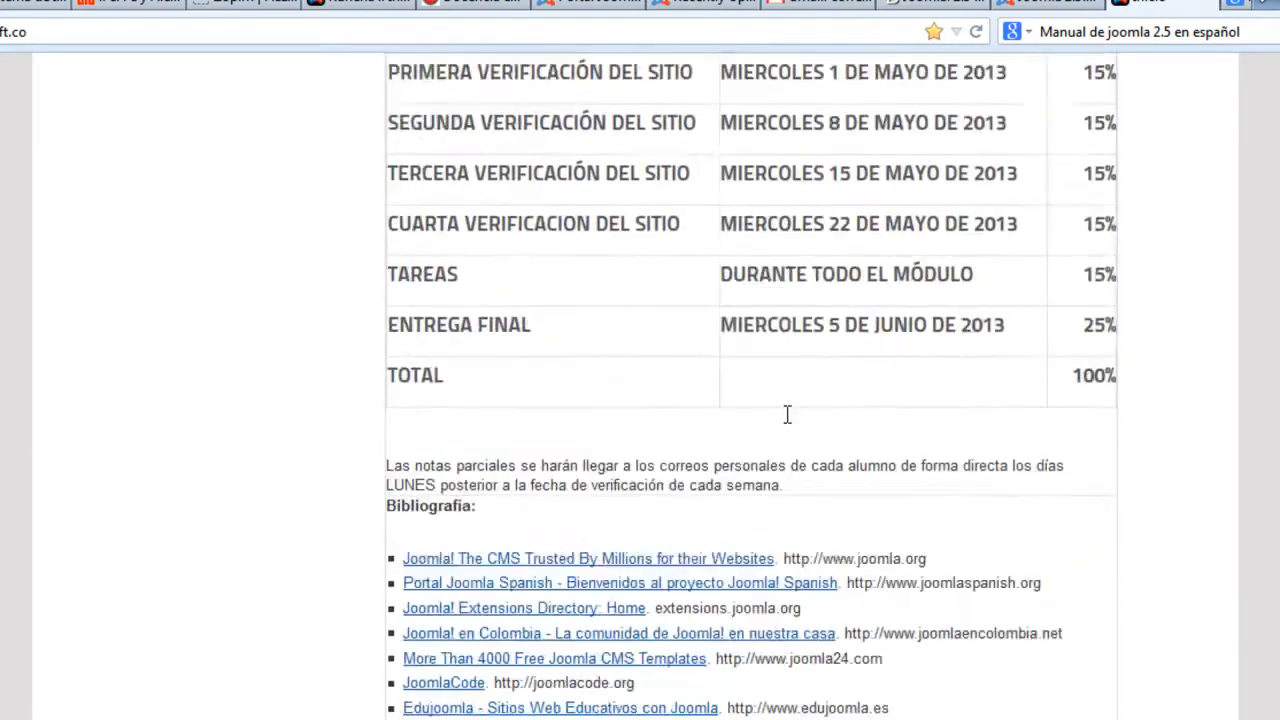
scroll(790, 421, "up", 3)
scroll(790, 421, "up", 15)
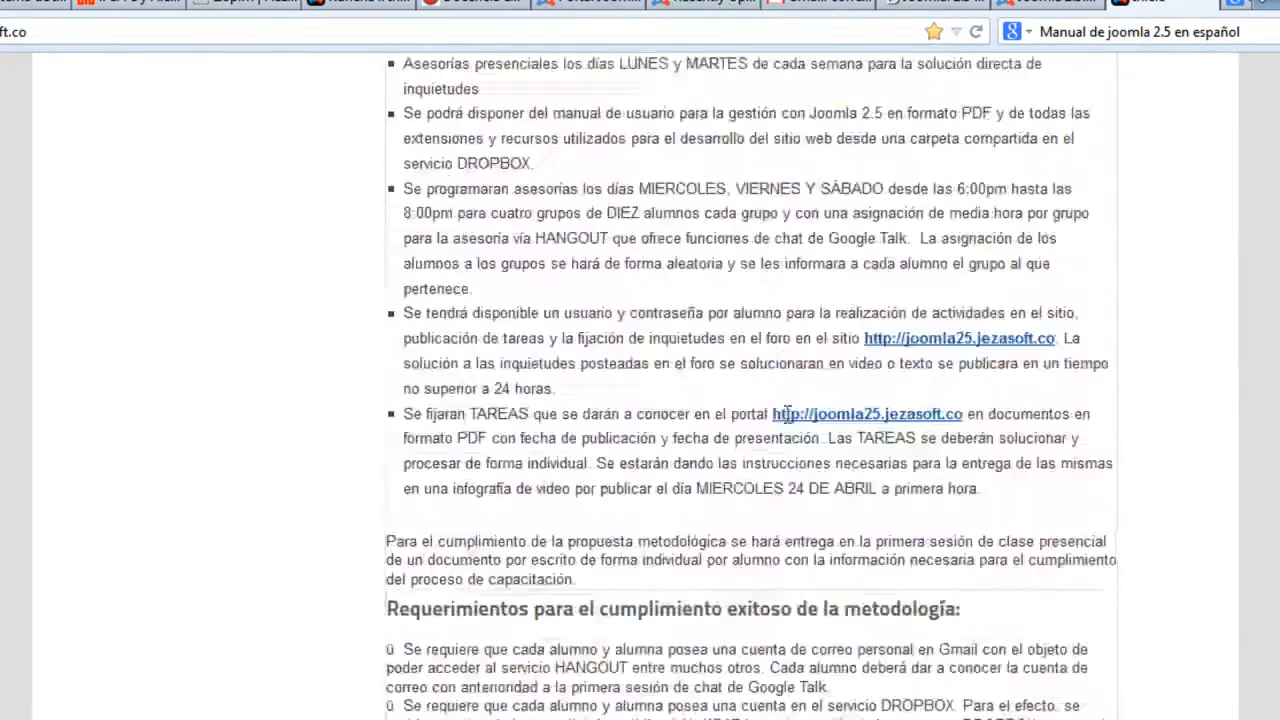
scroll(787, 422, "up", 15)
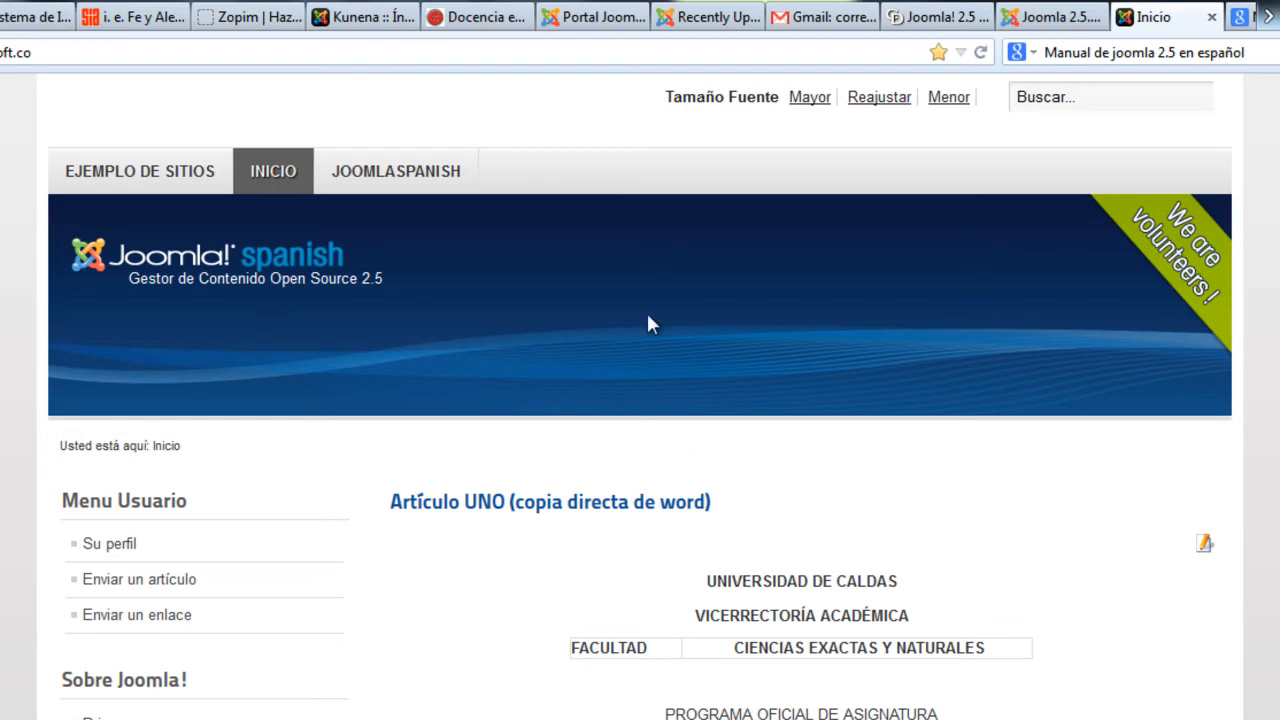
Return to the Joomla administration and open the Inicio item of Menu Principal for editing.
left_click(1027, 20)
mouse_move(195, 100)
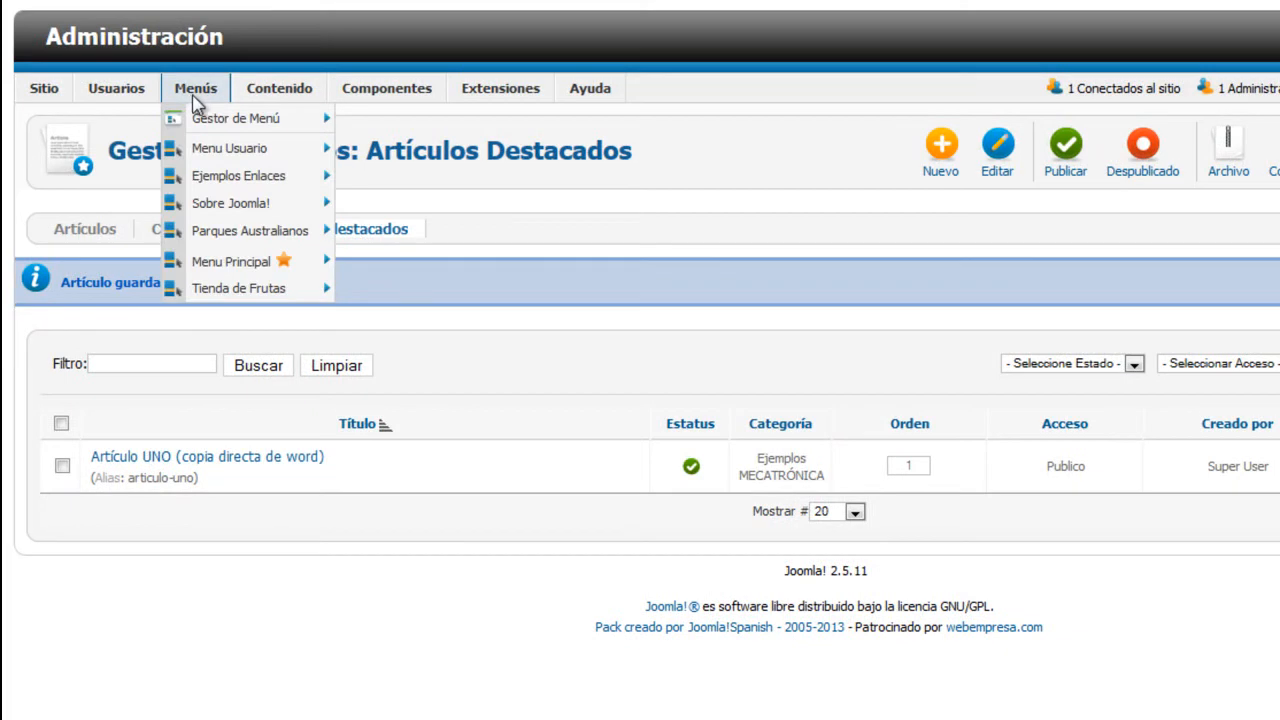
mouse_move(229, 262)
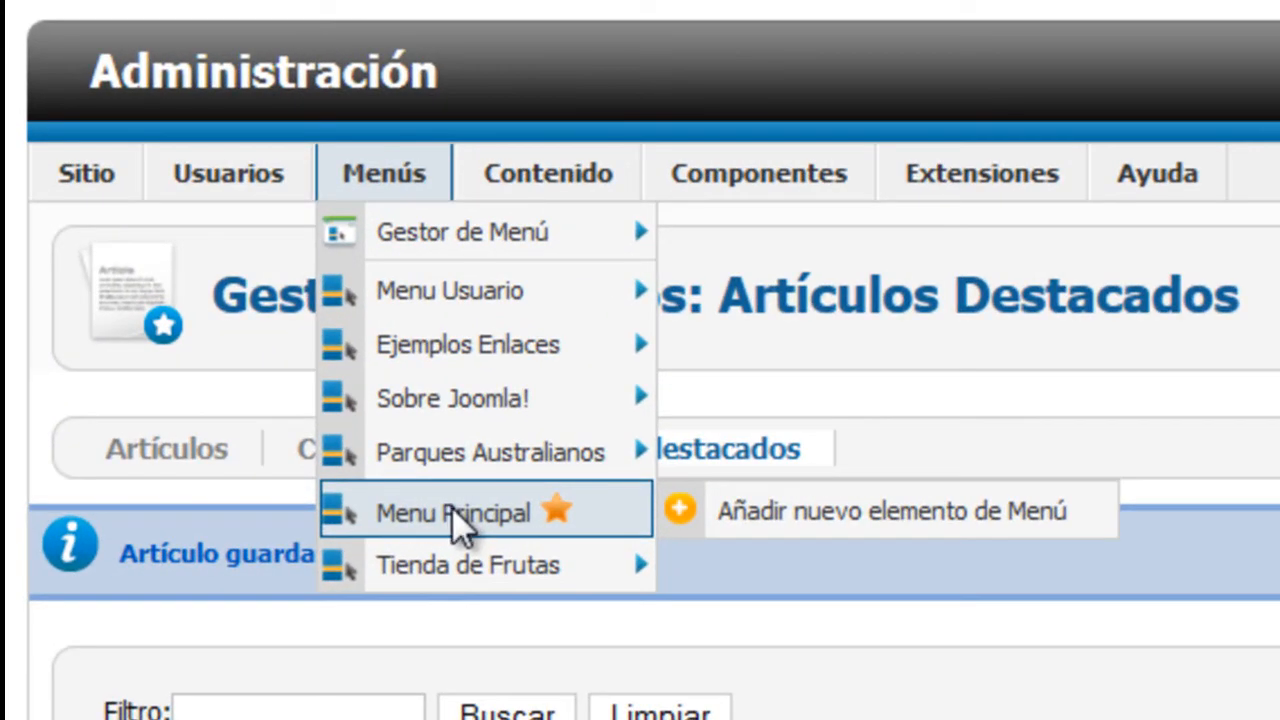
left_click(452, 507)
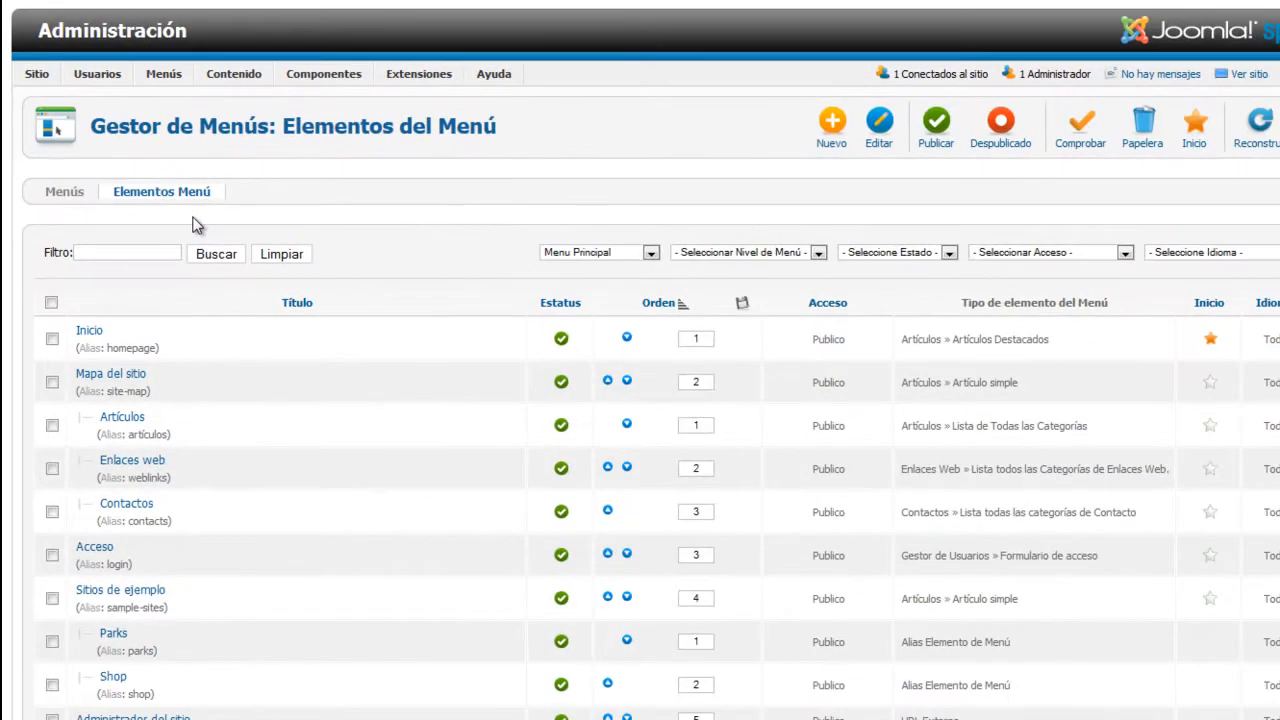
left_click(88, 334)
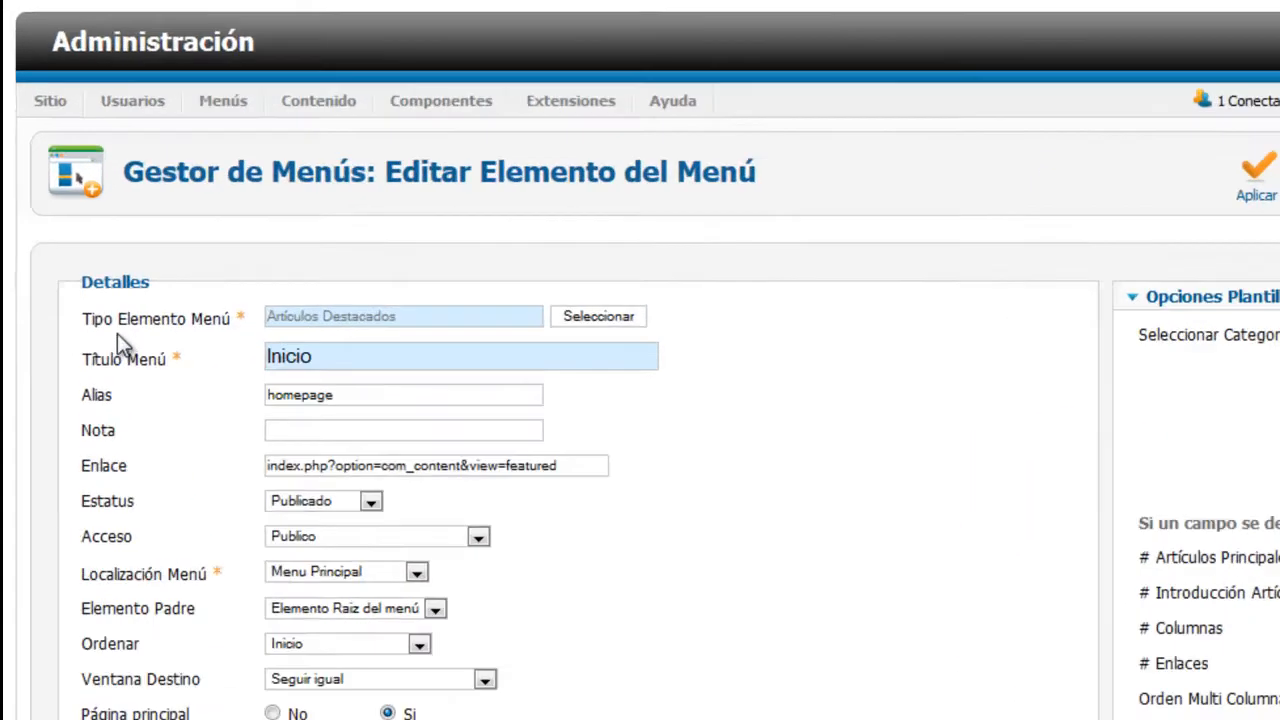
Change the menu item type of Inicio to Artículos Archivados.
mouse_move(177, 236)
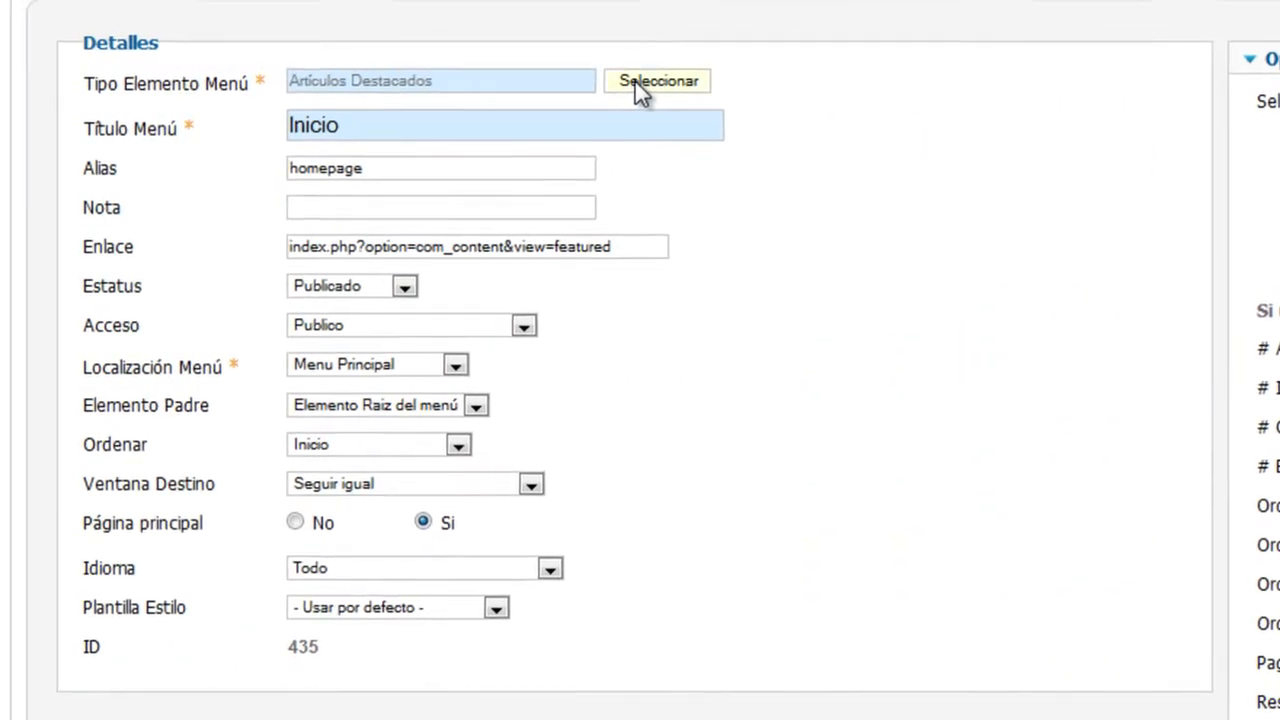
left_click(635, 81)
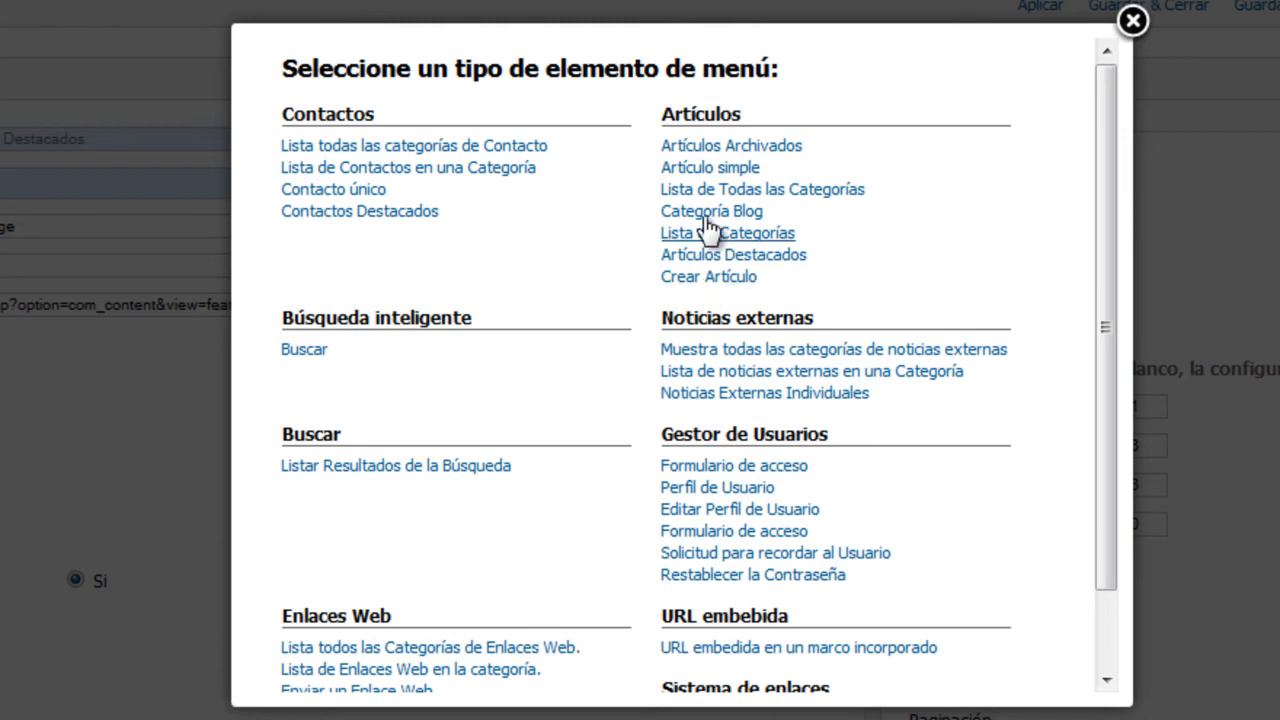
left_click(712, 146)
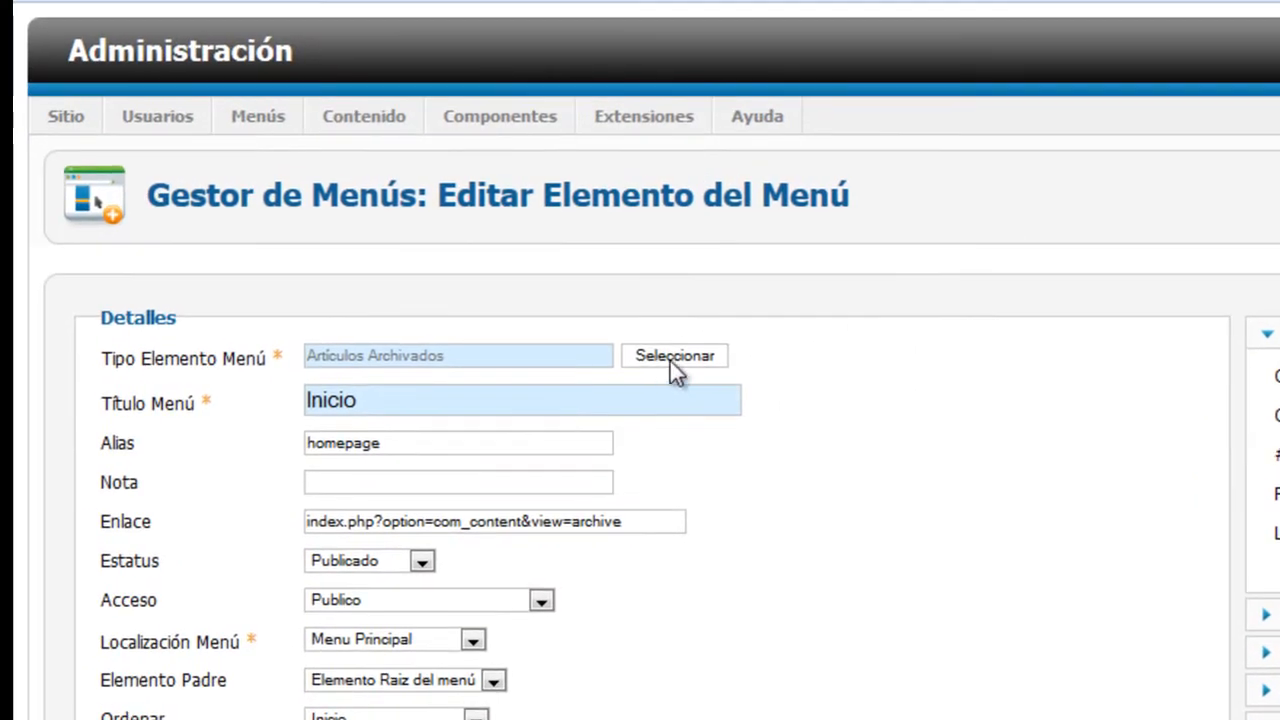
Switch the Inicio item's type back to Artículos Destacados, examine its Opciones Plantilla, and close the menu item.
left_click(682, 362)
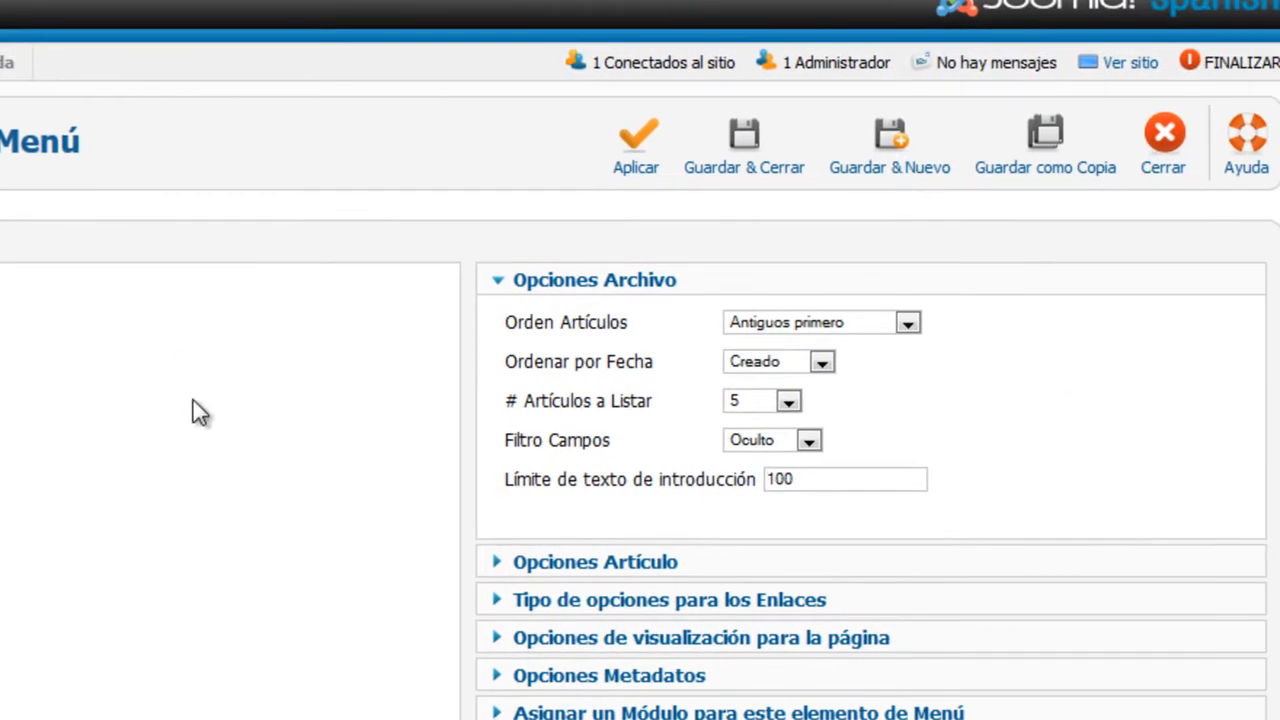
mouse_move(1096, 405)
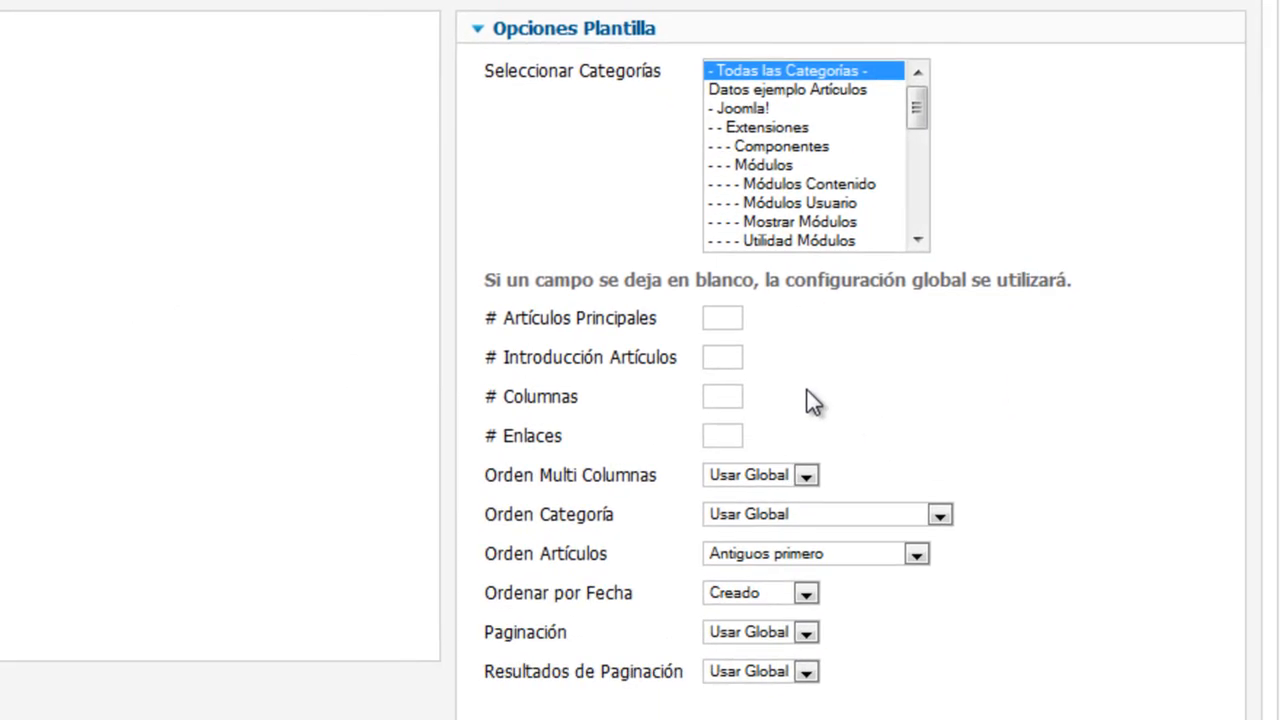
scroll(807, 390, "down", 2)
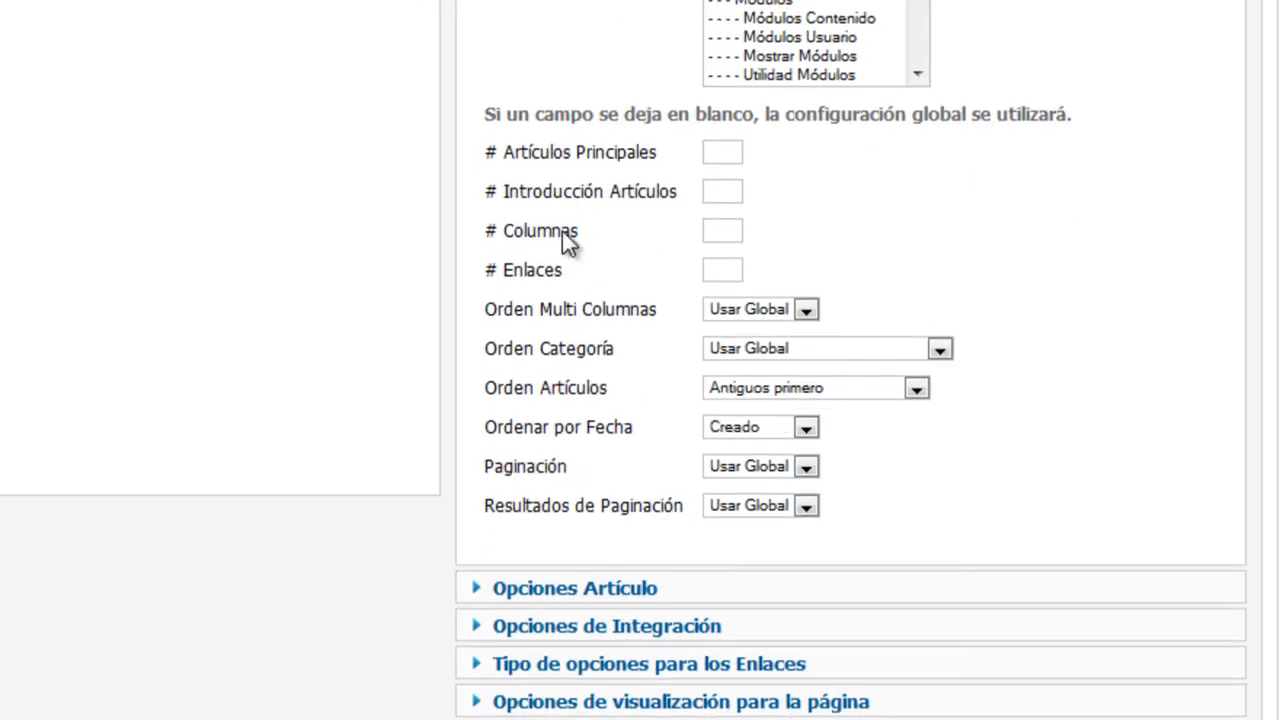
mouse_move(622, 160)
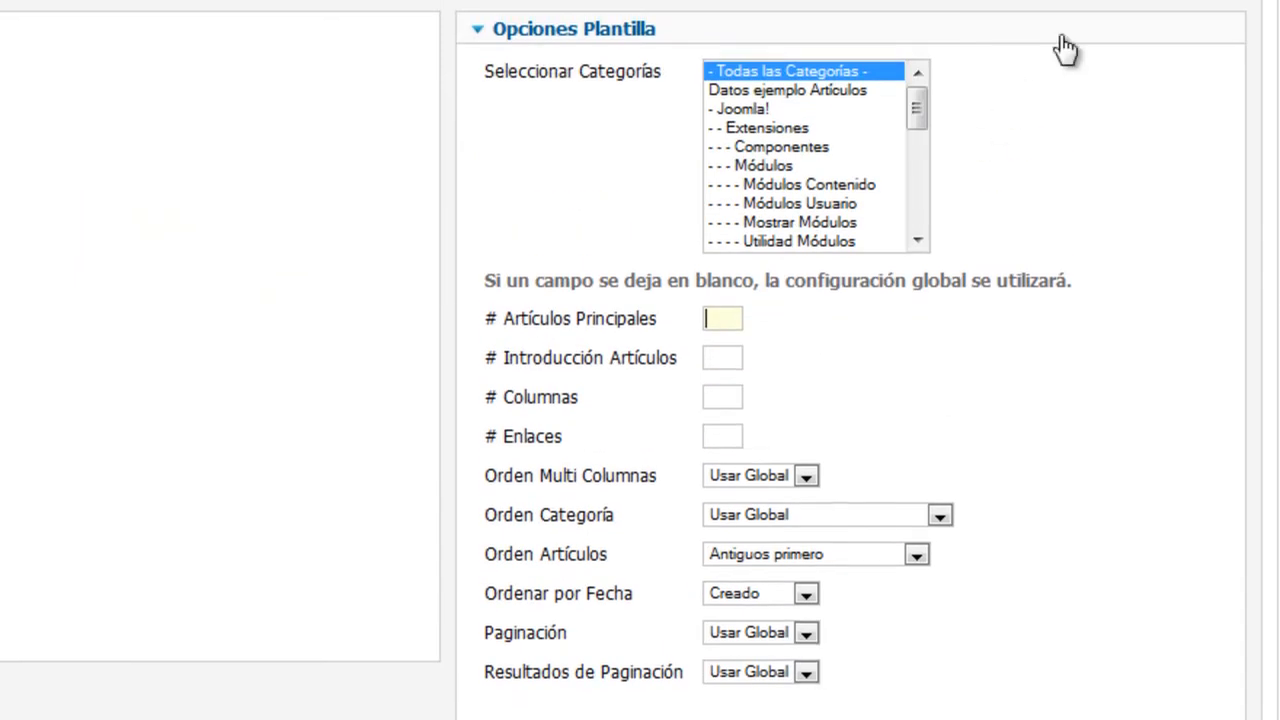
left_click(1149, 102)
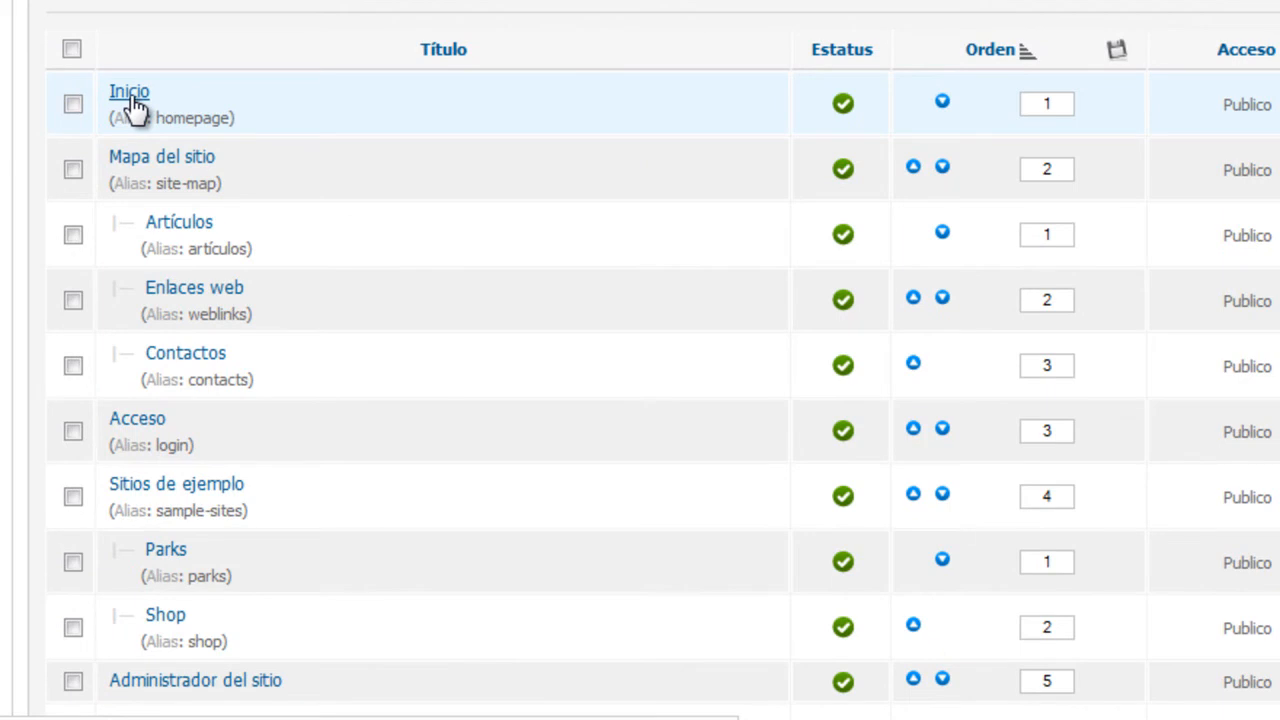
Reopen the Inicio menu item, then load the ingmec9999 site's home page in another browser tab for comparison.
left_click(129, 93)
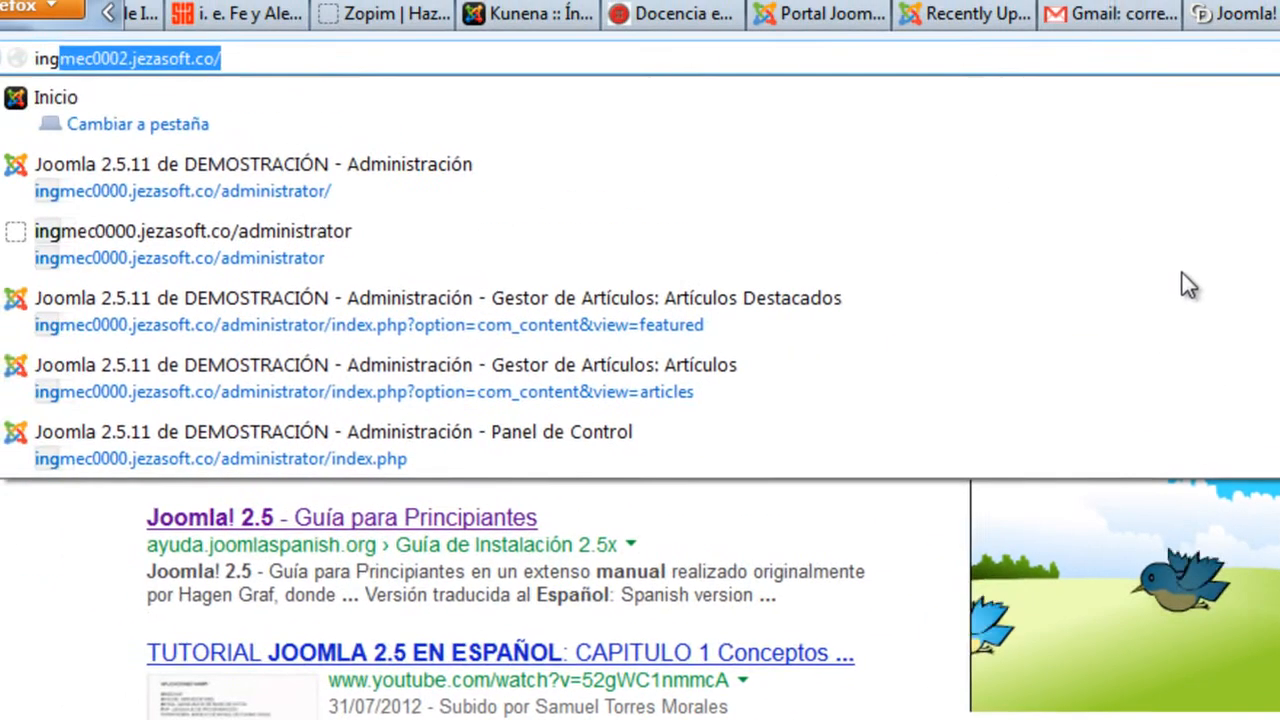
type("mec9999")
key("Return")
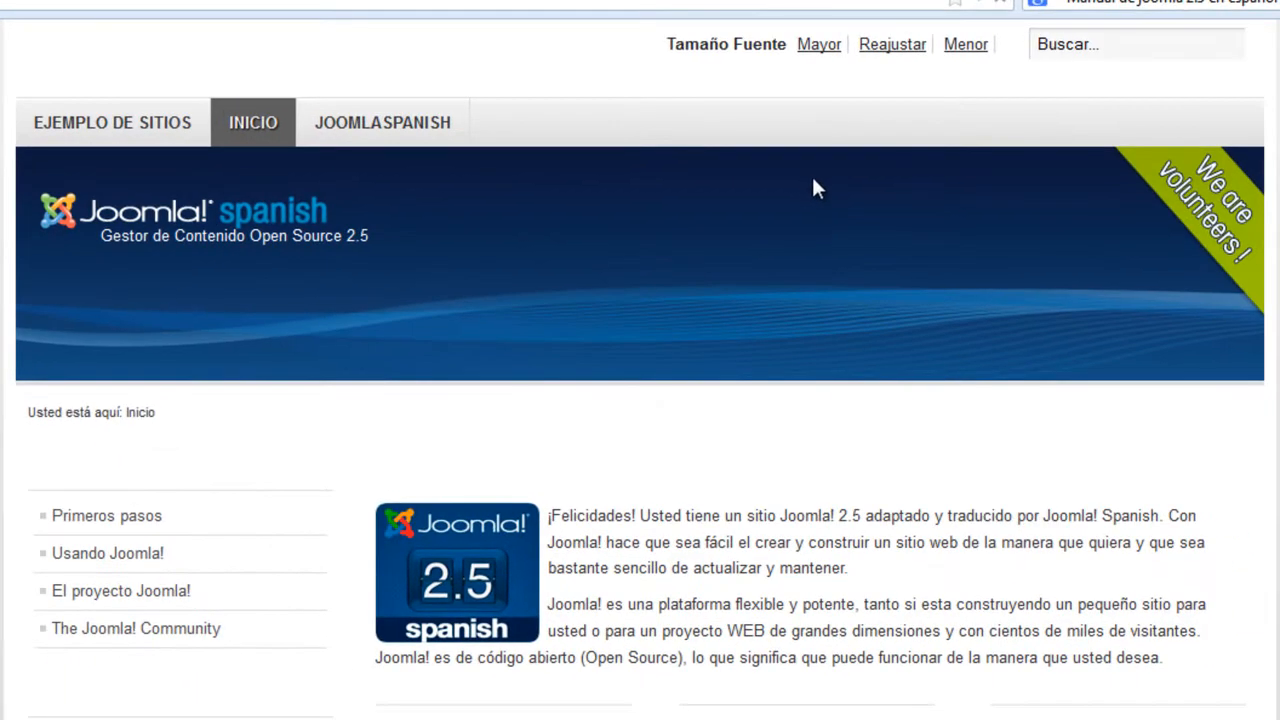
Examine how the comparison site's home page arranges its main article and the article columns beneath it.
scroll(815, 189, "down", 3)
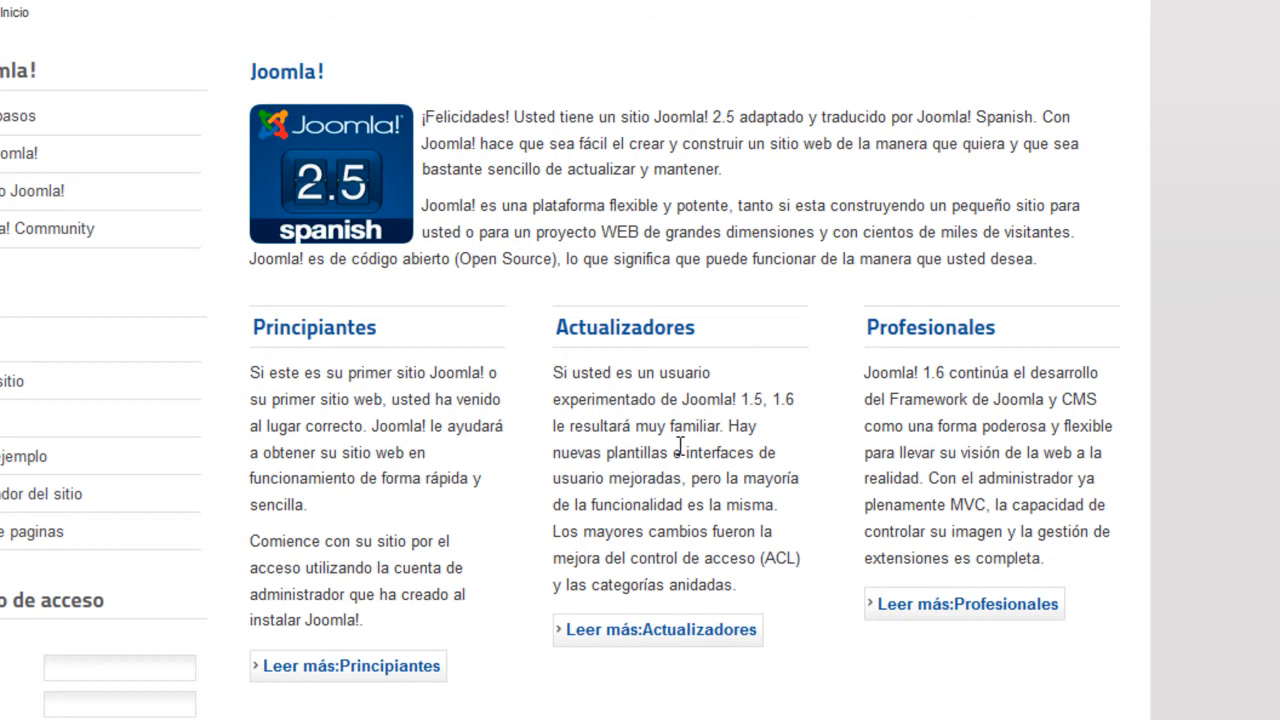
scroll(940, 190, "down", 3)
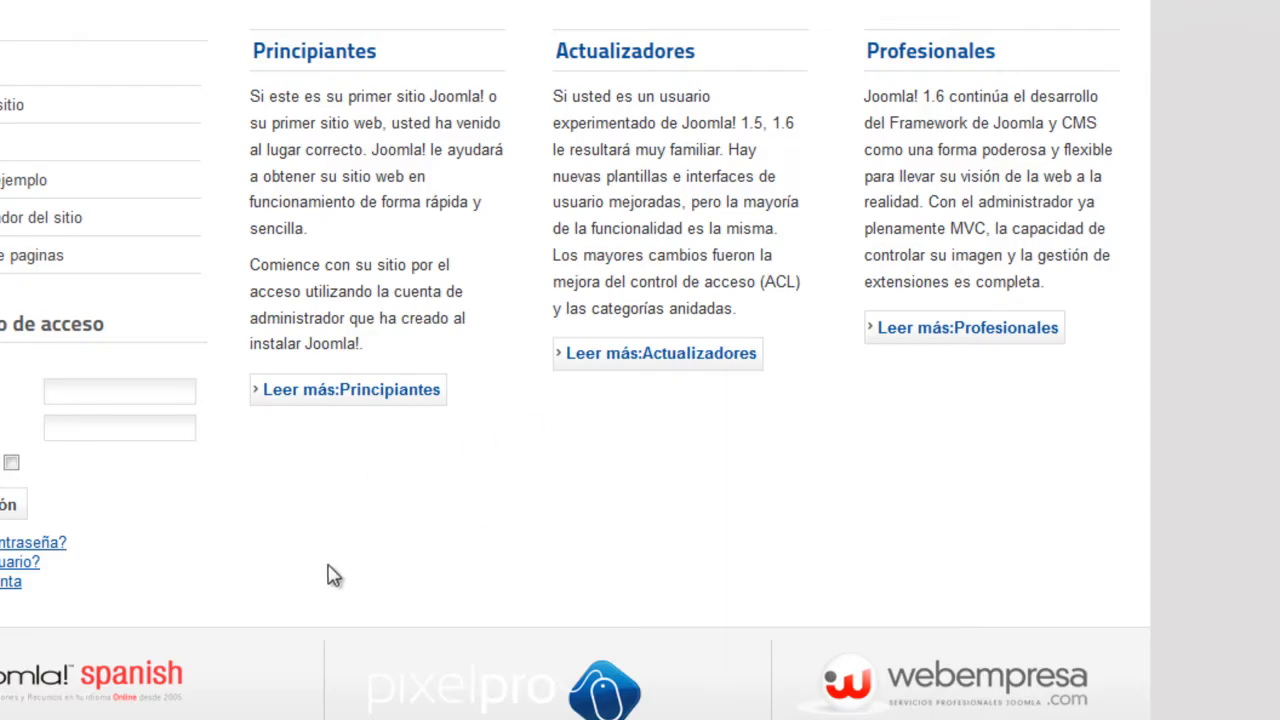
scroll(508, 503, "up", 3)
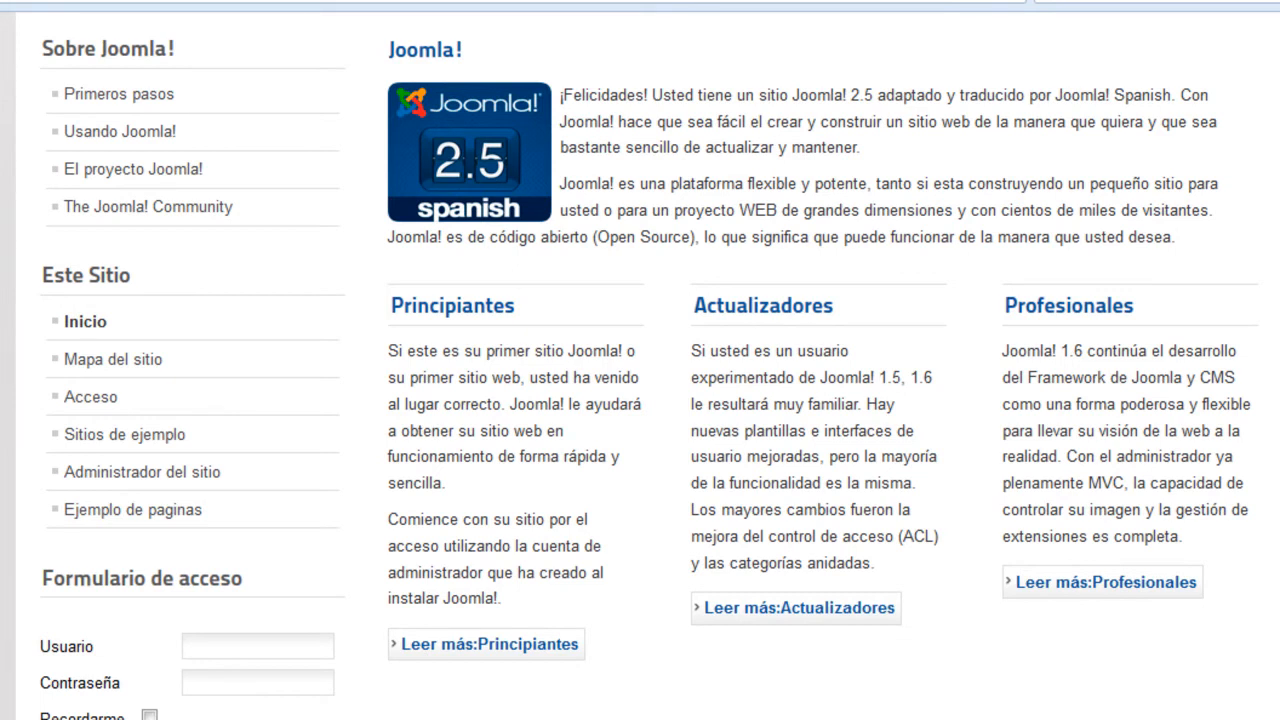
scroll(640, 366, "up", 3)
scroll(640, 366, "down", 1)
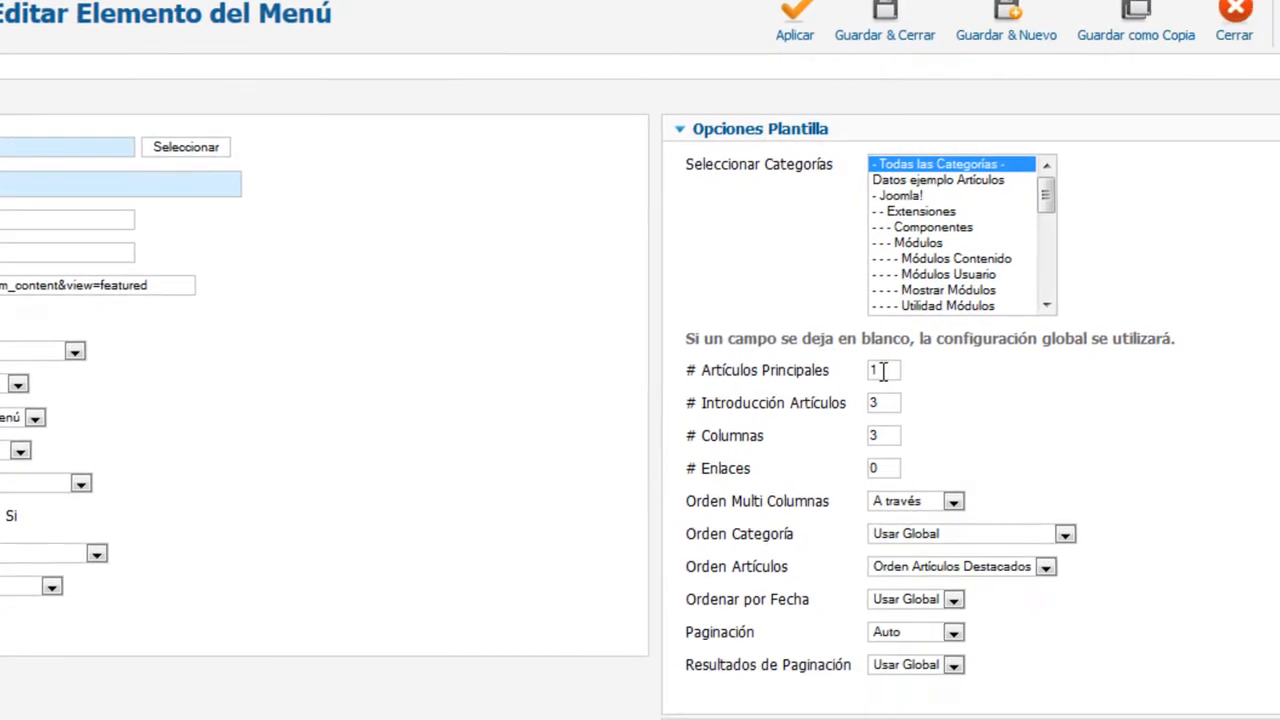
Set Artículos Principales and Enlaces to 4, clear Introducción Artículos and Columnas, and save and close the Inicio menu item.
double_click(884, 370)
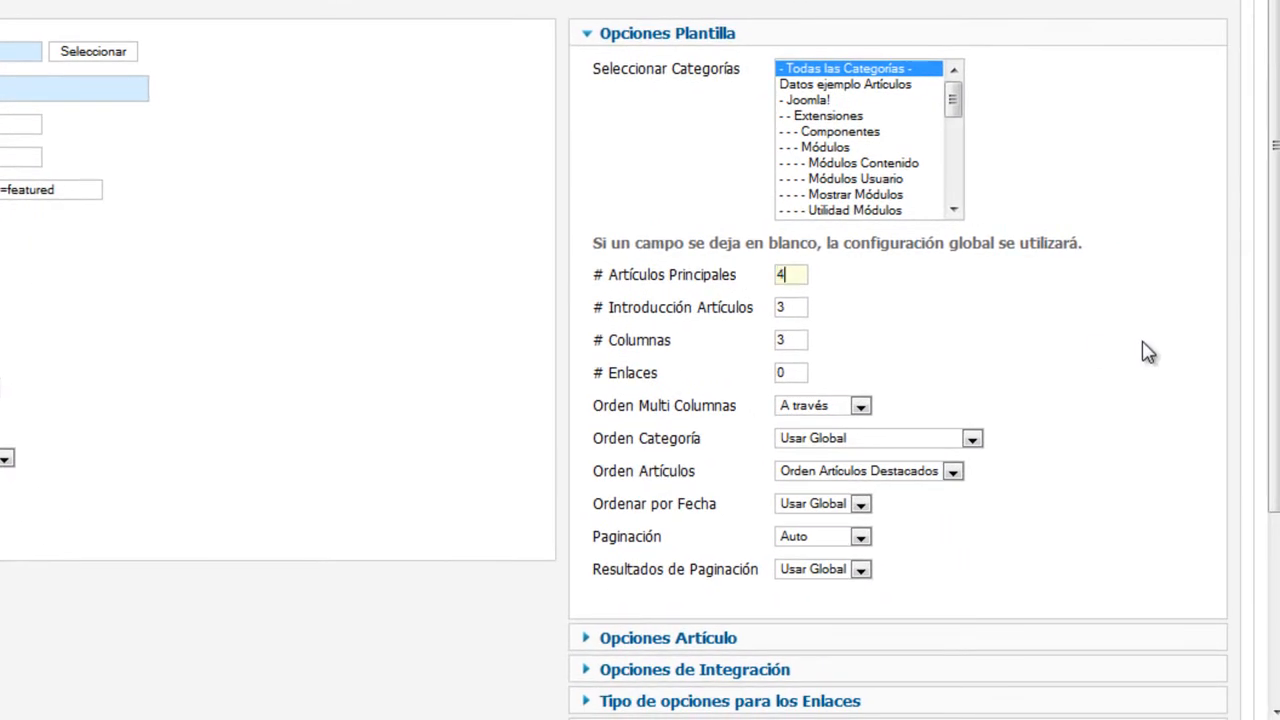
double_click(790, 310)
double_click(790, 340)
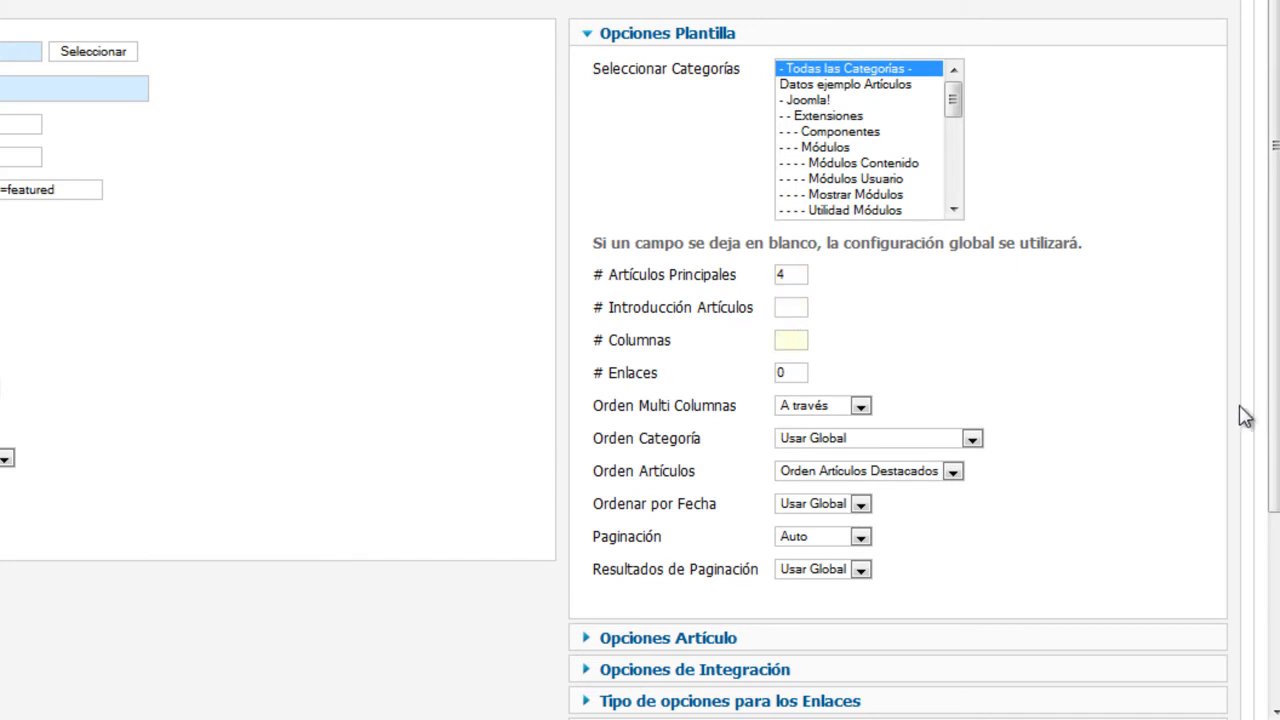
double_click(779, 375)
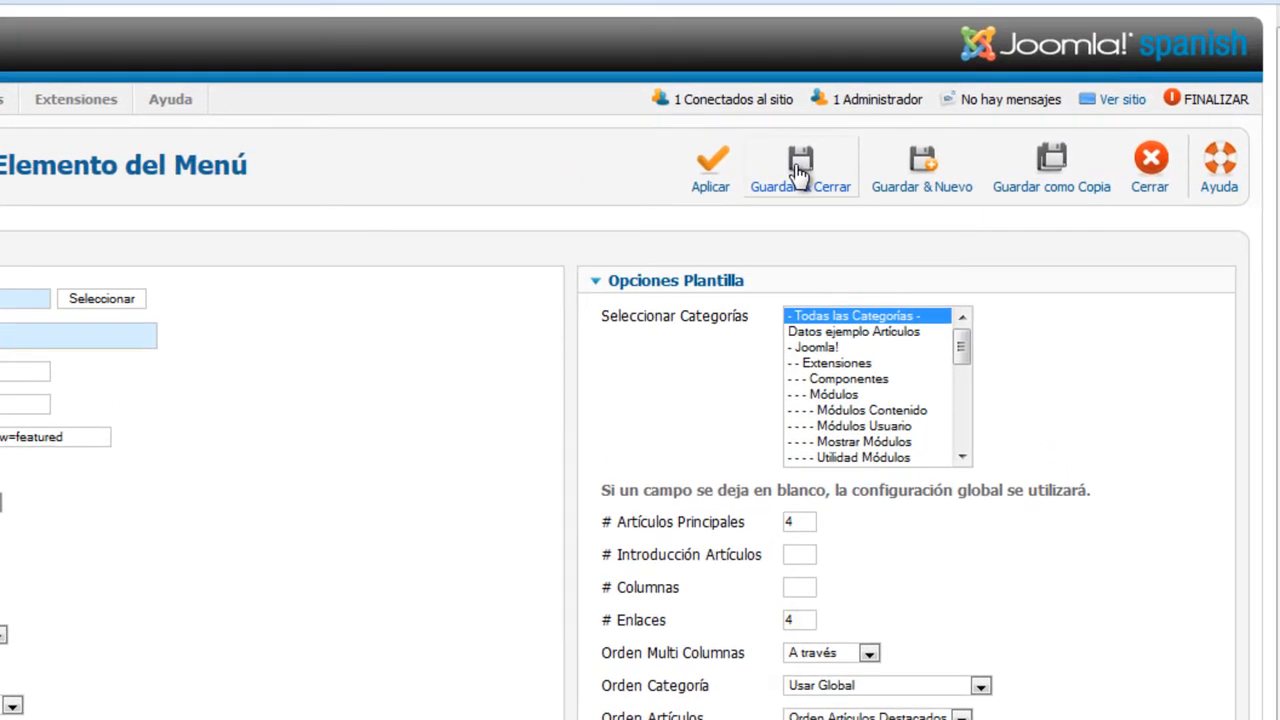
left_click(800, 172)
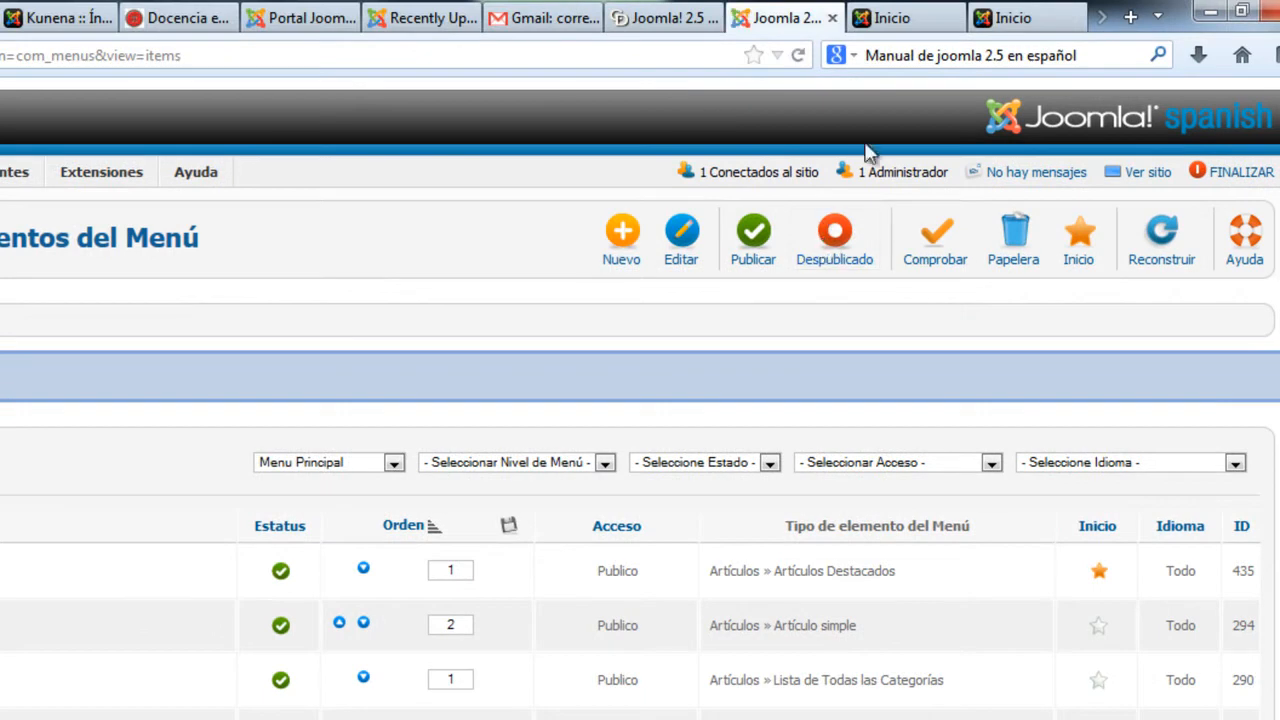
Close the comparison site's home page, leaving the site's own Inicio page with Artículo UNO open.
left_click(882, 18)
left_click(1012, 18)
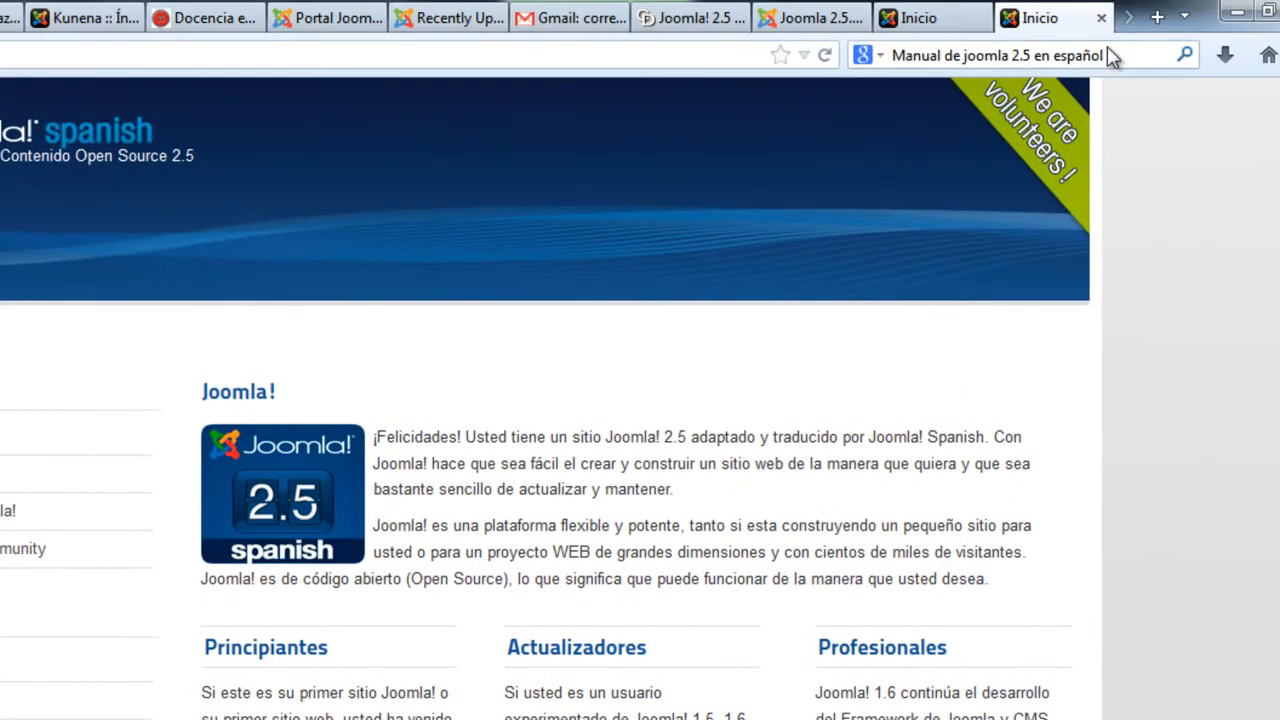
left_click(1102, 17)
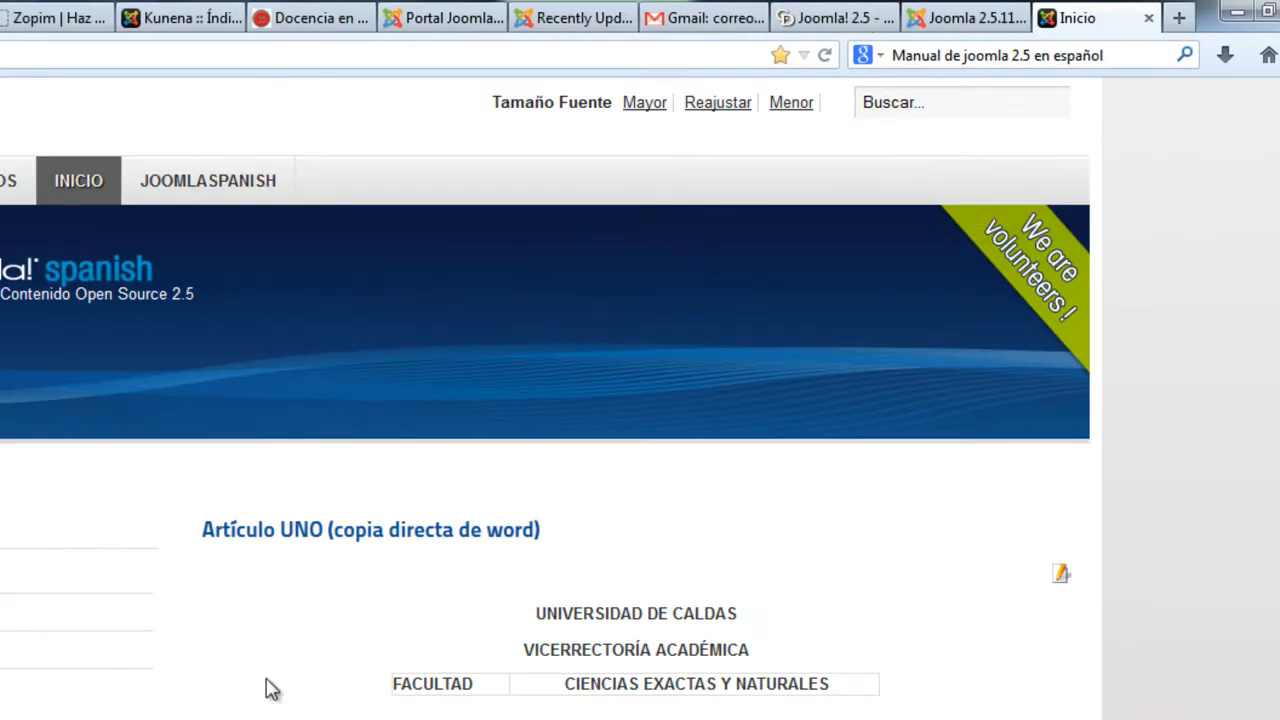
Examine how the full text of Artículo UNO is laid out on the site's home page.
scroll(545, 400, "down", 6)
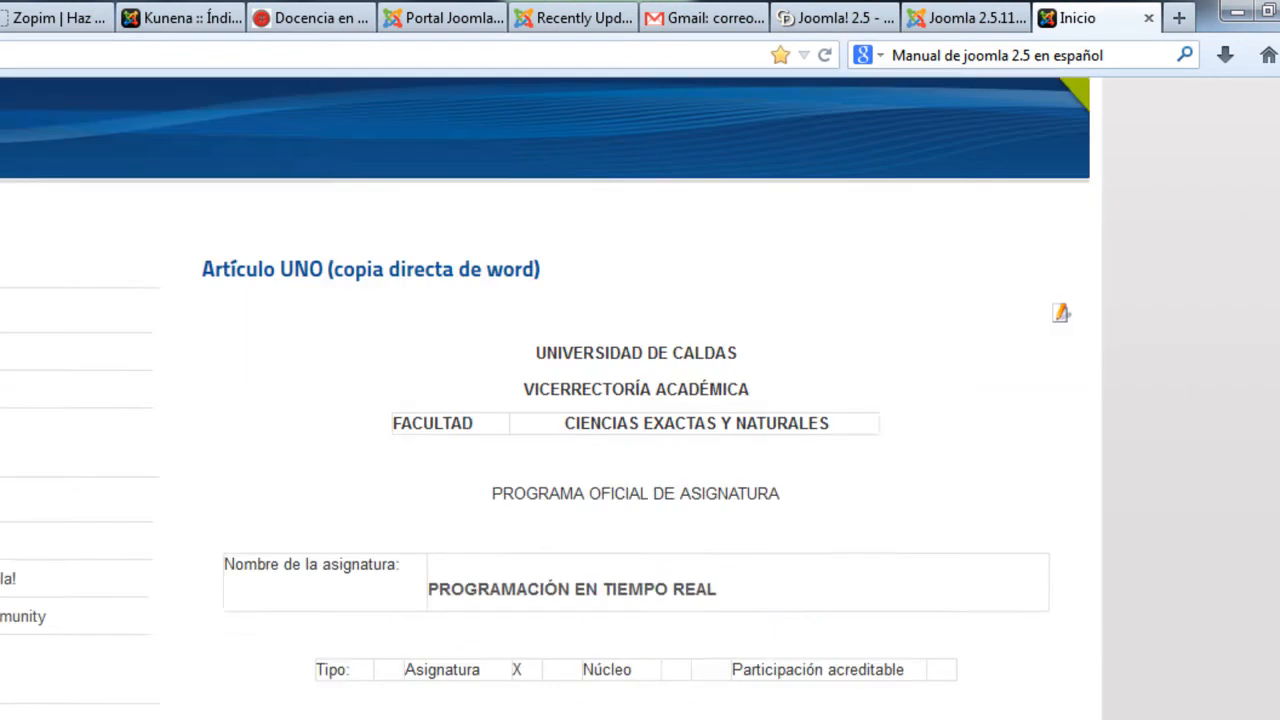
scroll(545, 400, "up", 6)
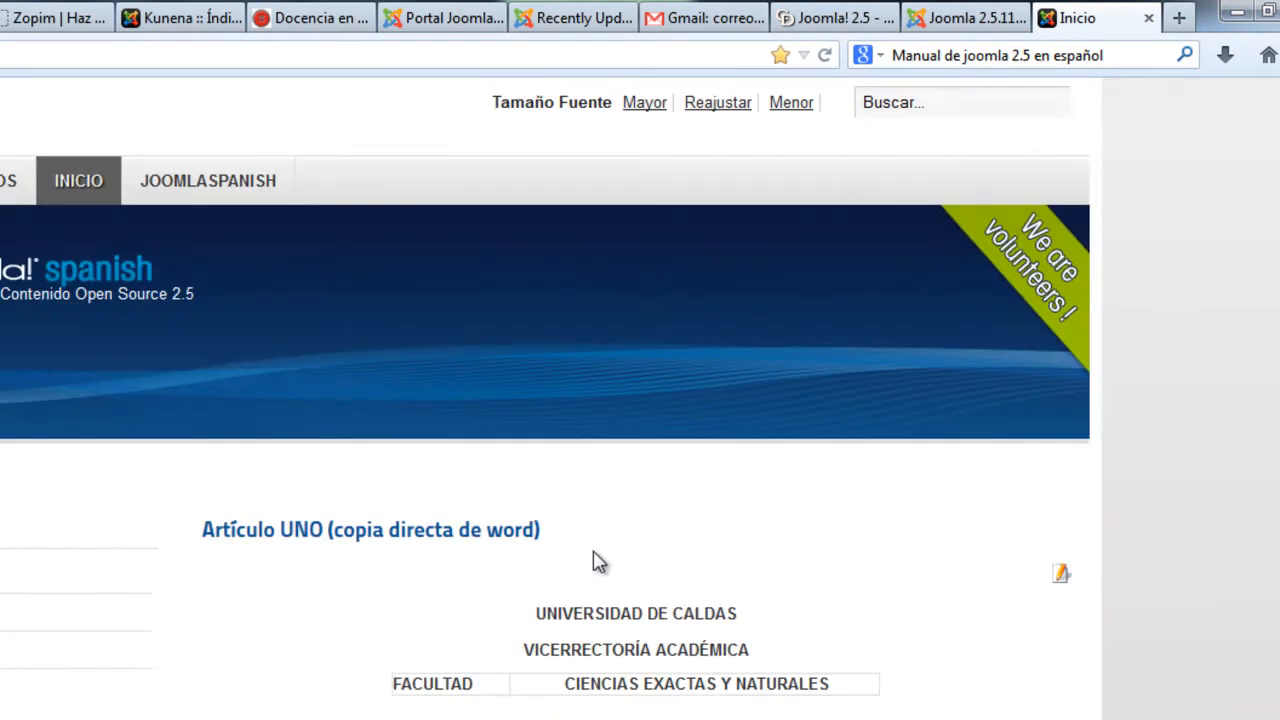
scroll(594, 562, "down", 15)
scroll(594, 563, "down", 20)
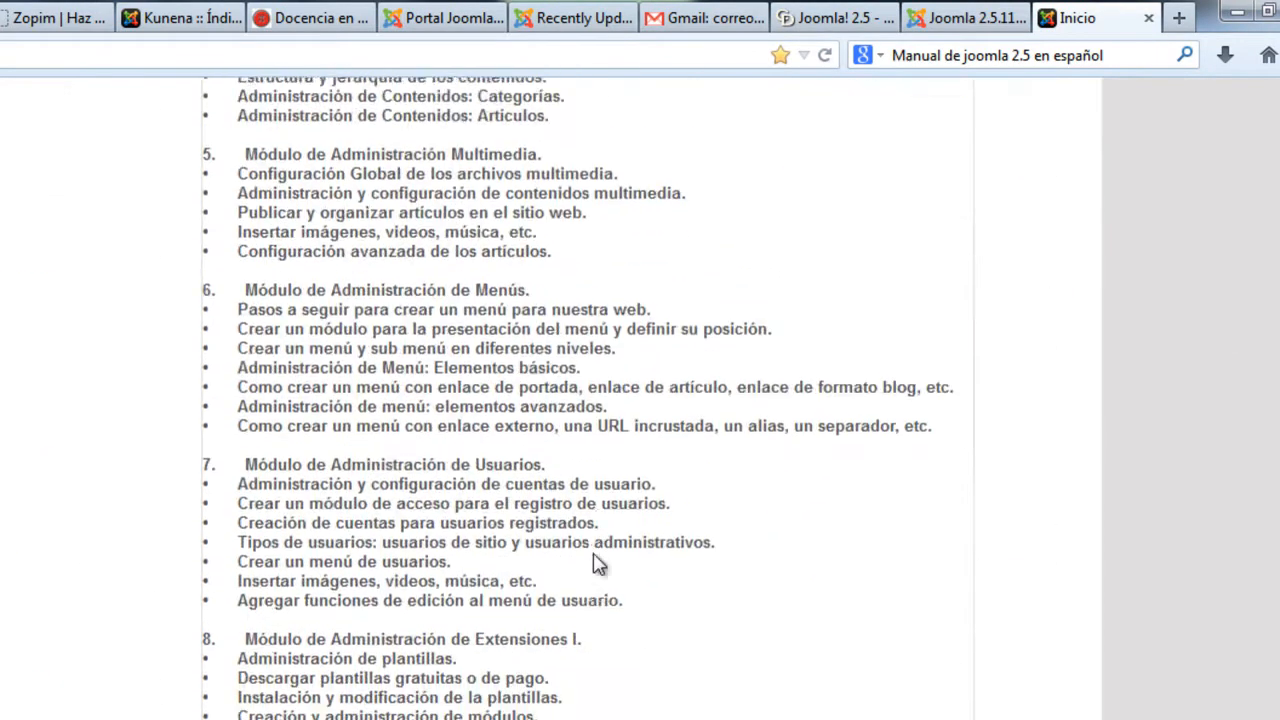
scroll(598, 563, "up", 20)
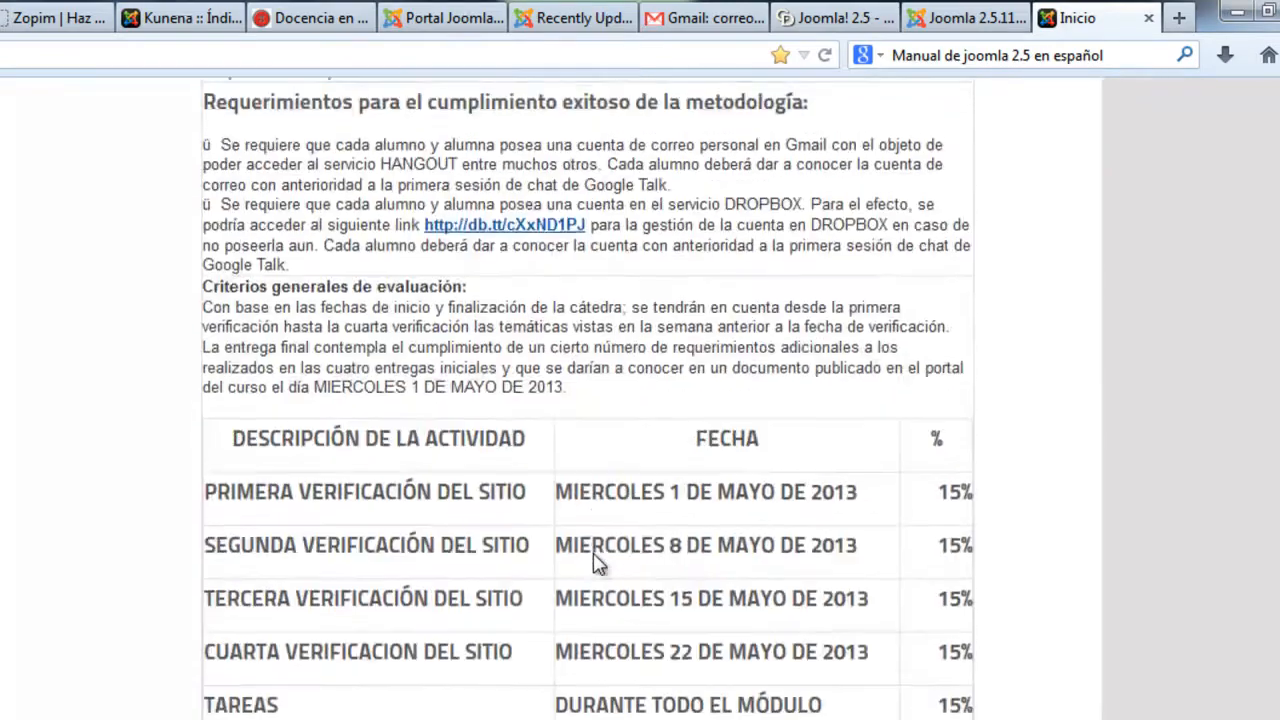
scroll(598, 563, "up", 15)
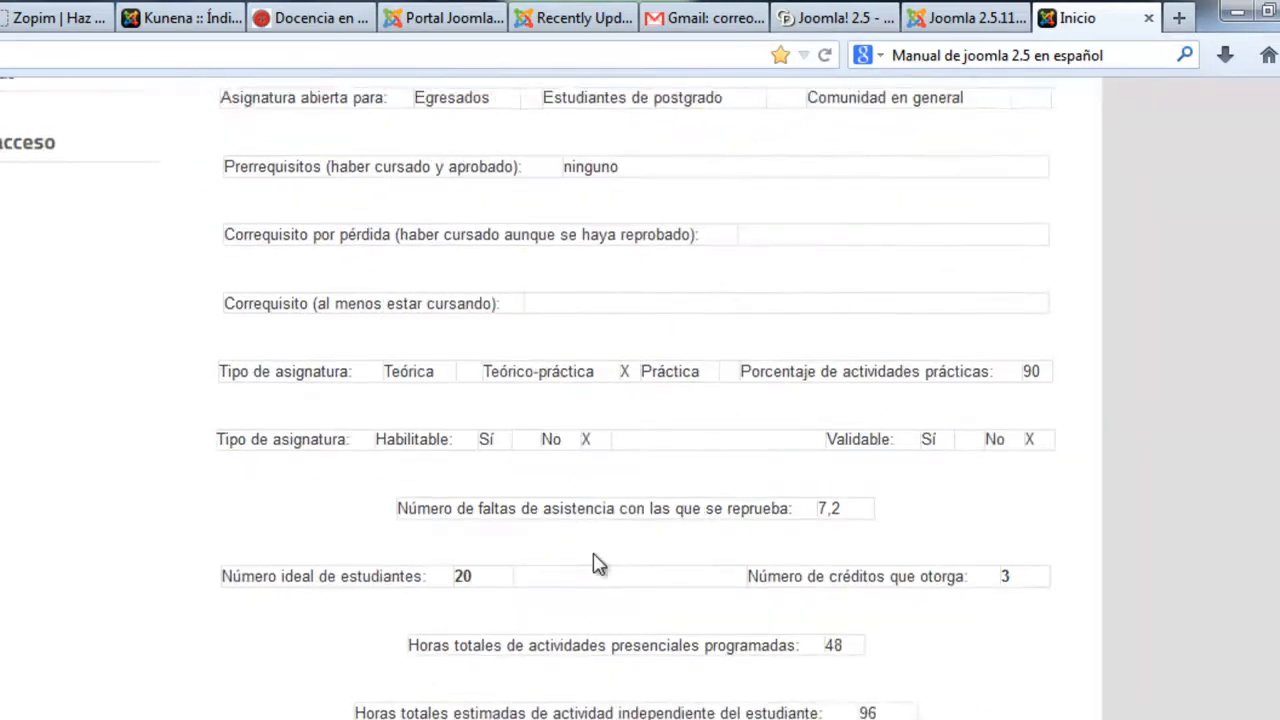
scroll(595, 555, "down", 20)
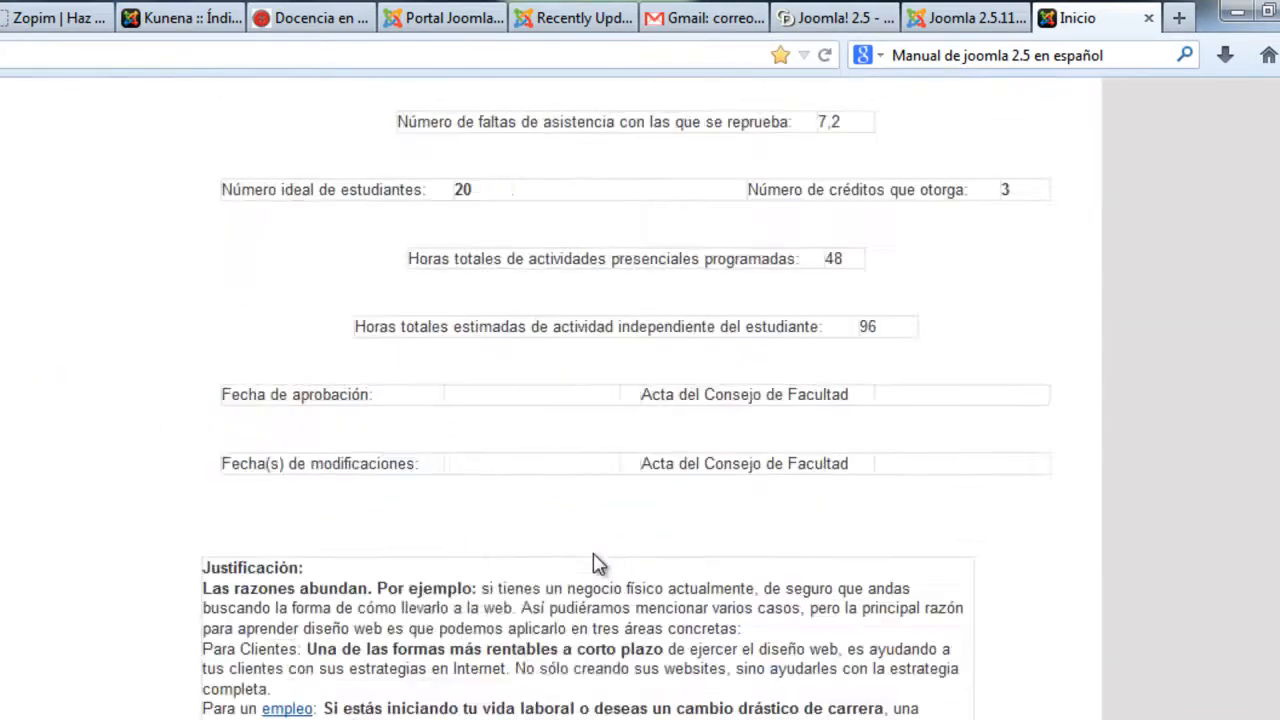
scroll(597, 563, "down", 10)
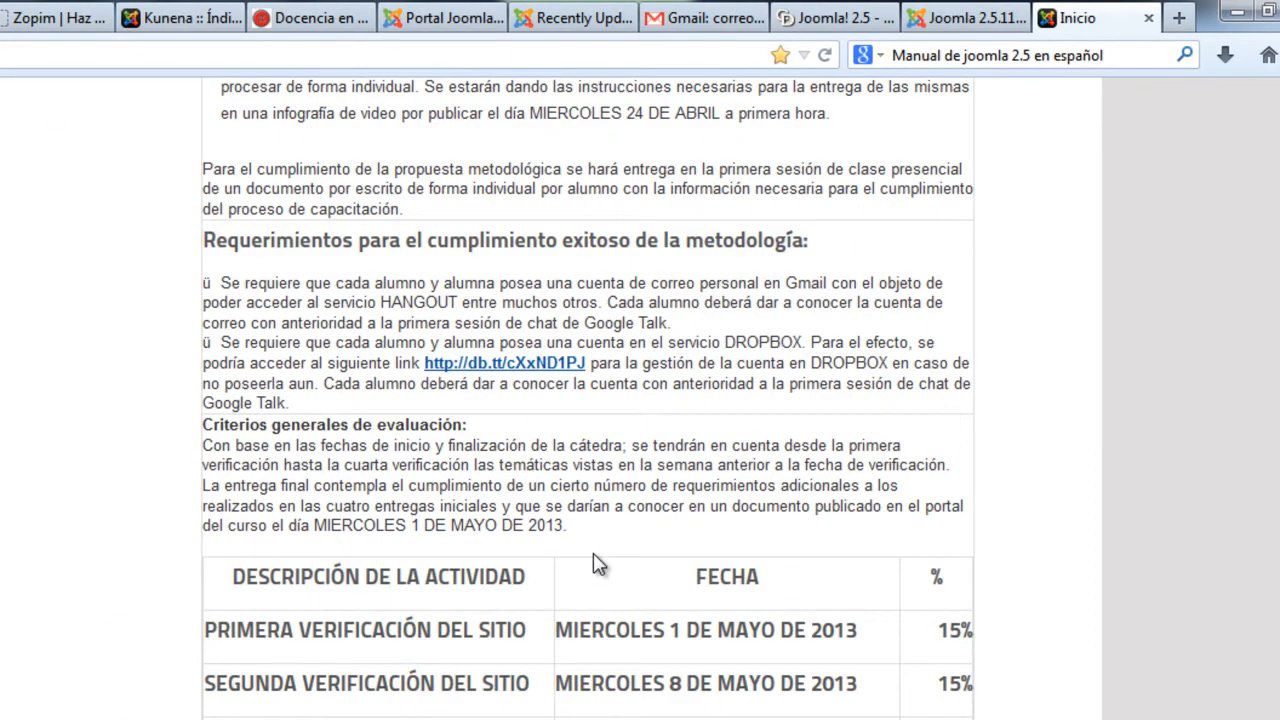
scroll(596, 563, "up", 15)
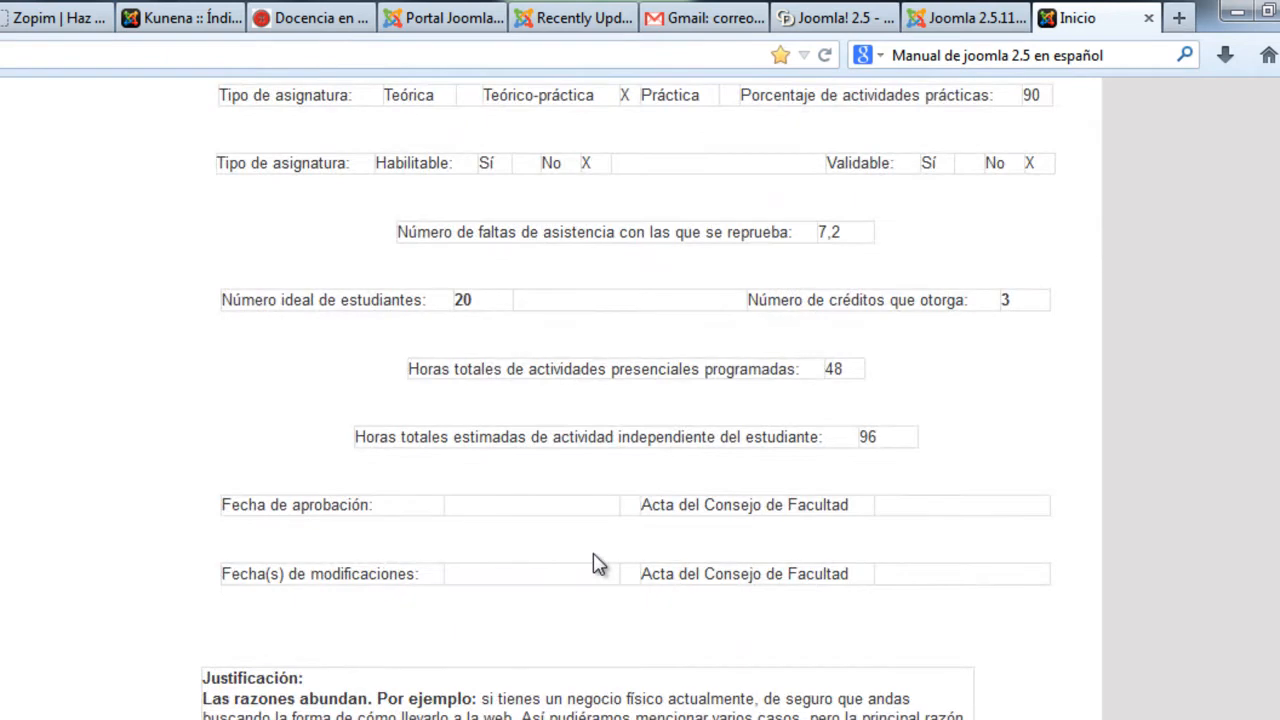
scroll(598, 565, "up", 6)
Reload the site's home page to check it with the saved Inicio layout settings.
left_click(944, 17)
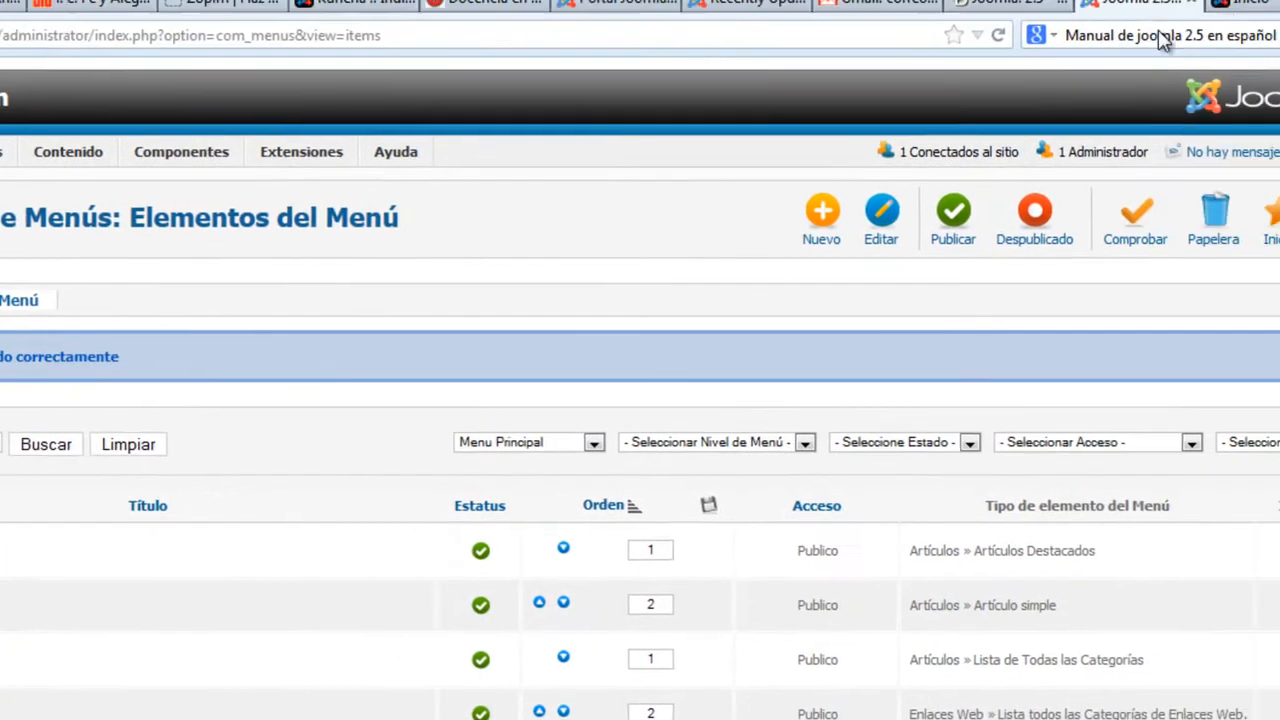
left_click(1242, 2)
scroll(895, 300, "up", 5)
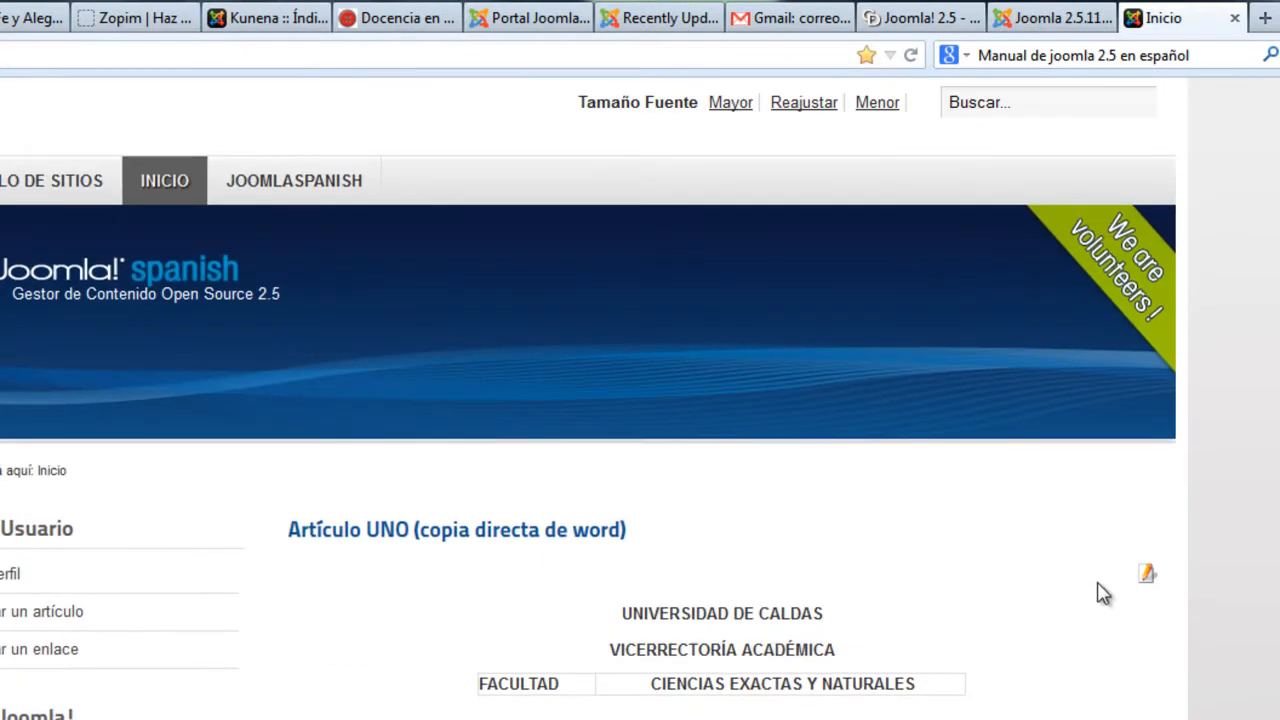
left_click(910, 55)
Return to the Joomla administration and open Artículo UNO (copia directa de word) for editing from Gestor de Artículos.
left_click(1045, 12)
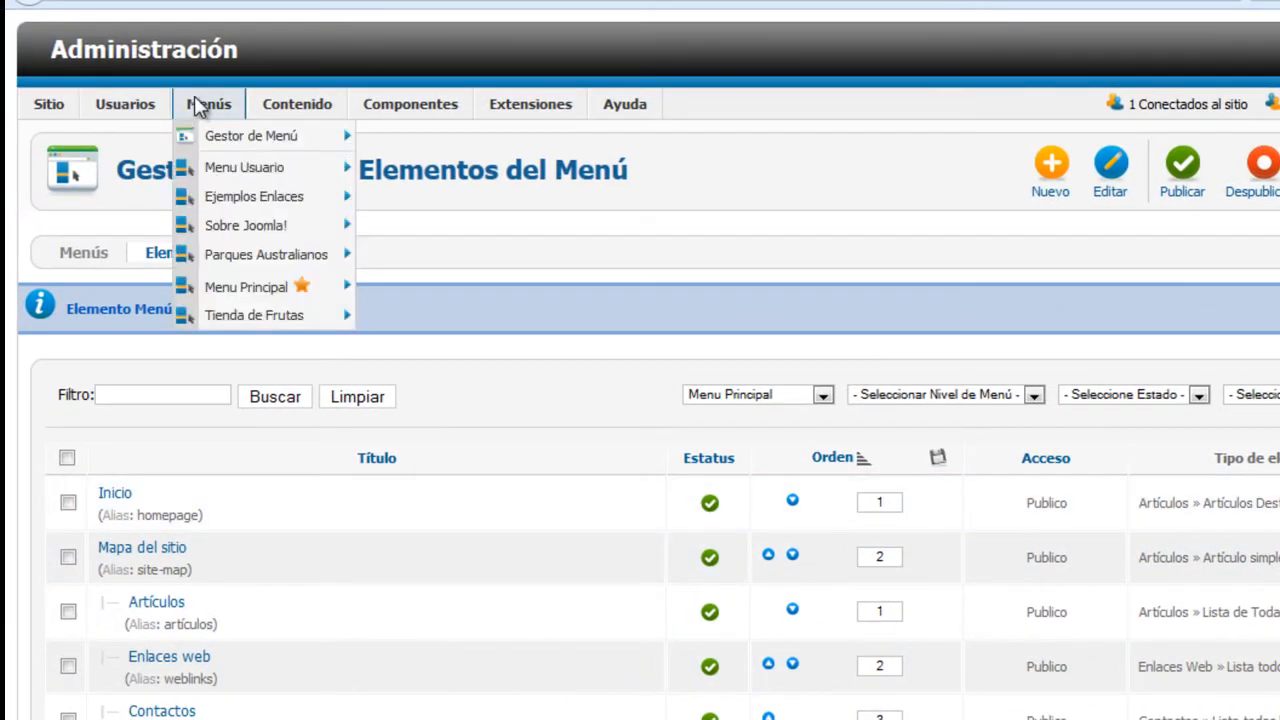
mouse_move(280, 103)
mouse_move(287, 141)
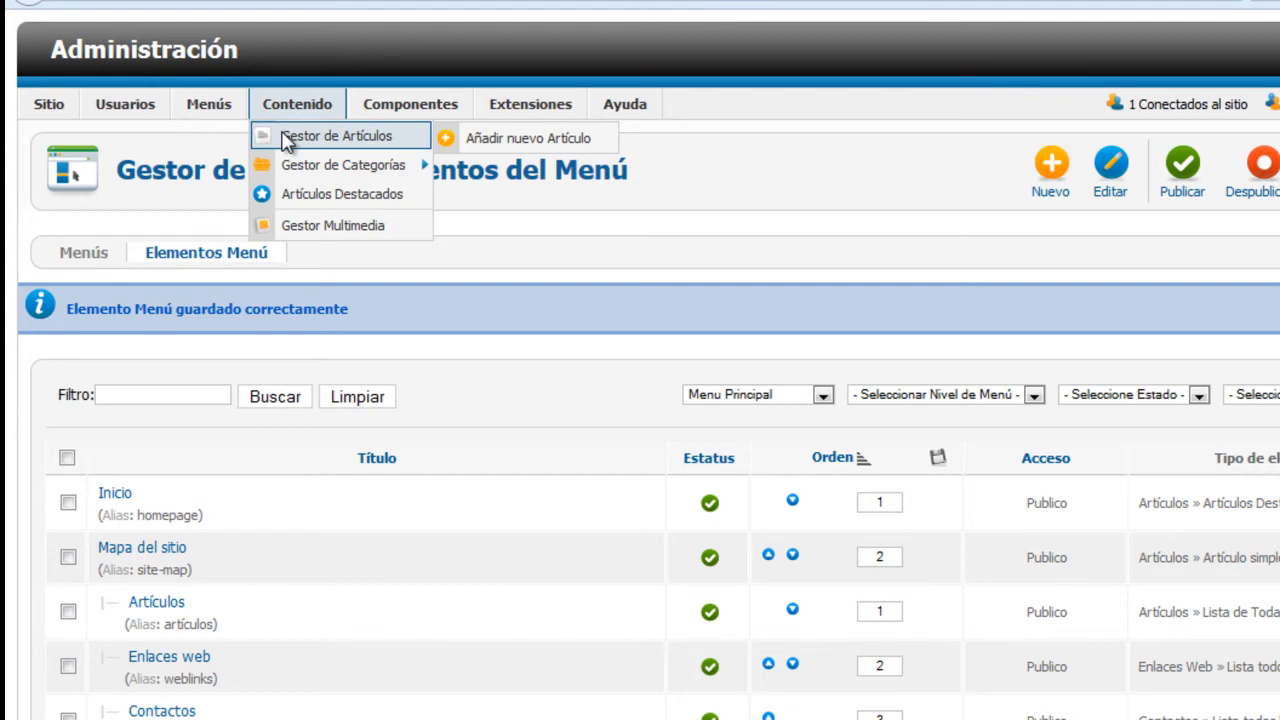
left_click(287, 141)
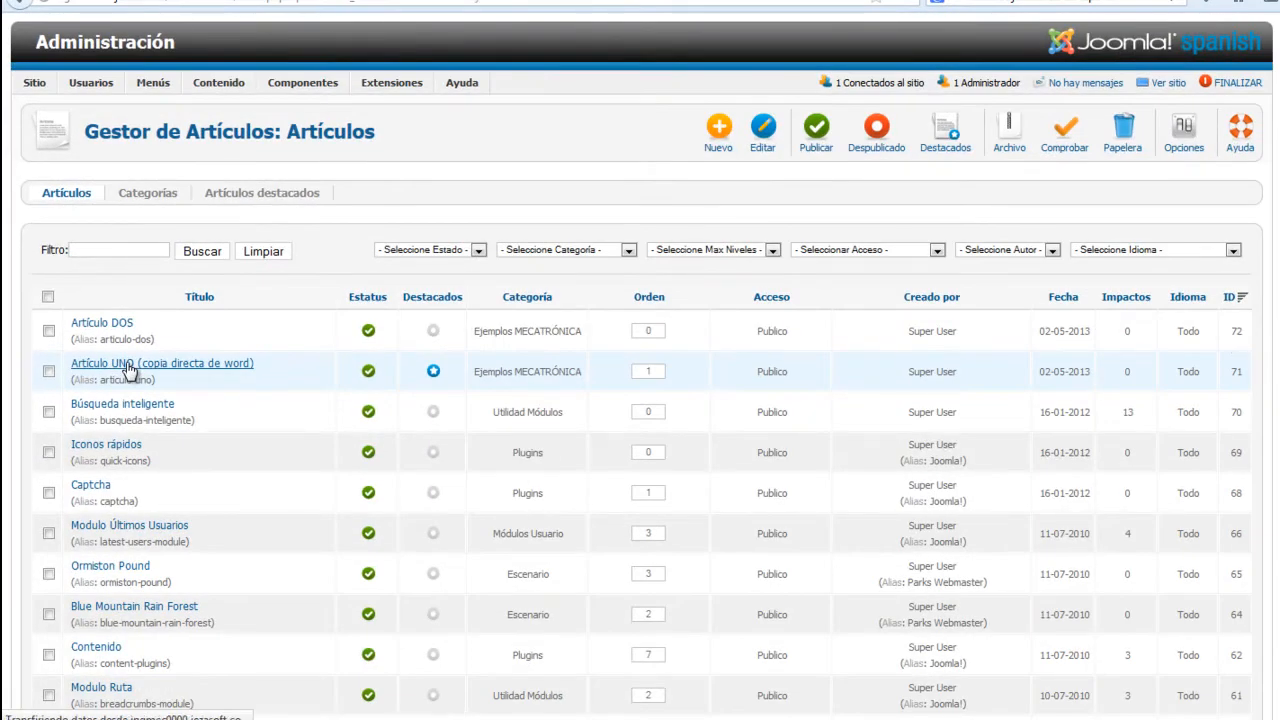
left_click(129, 366)
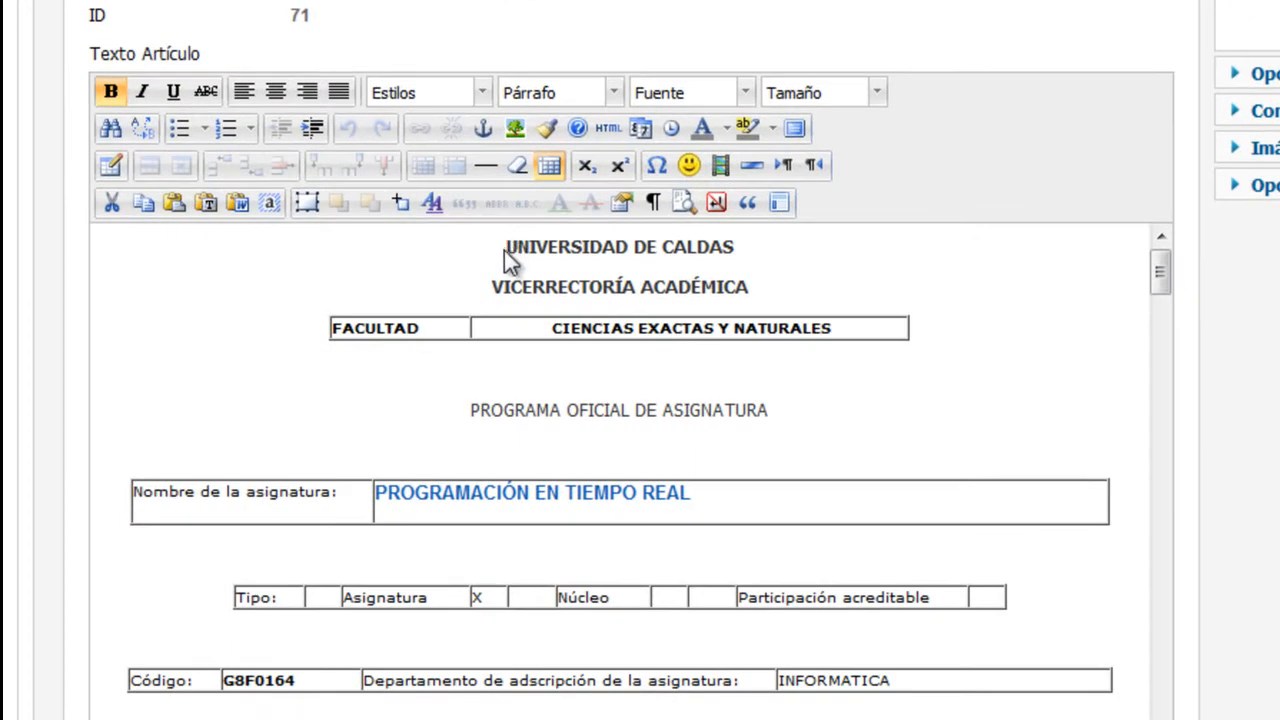
Insert two blank lines above the UNIVERSIDAD DE CALDAS heading and justify the first one.
left_click(506, 250)
key("Return")
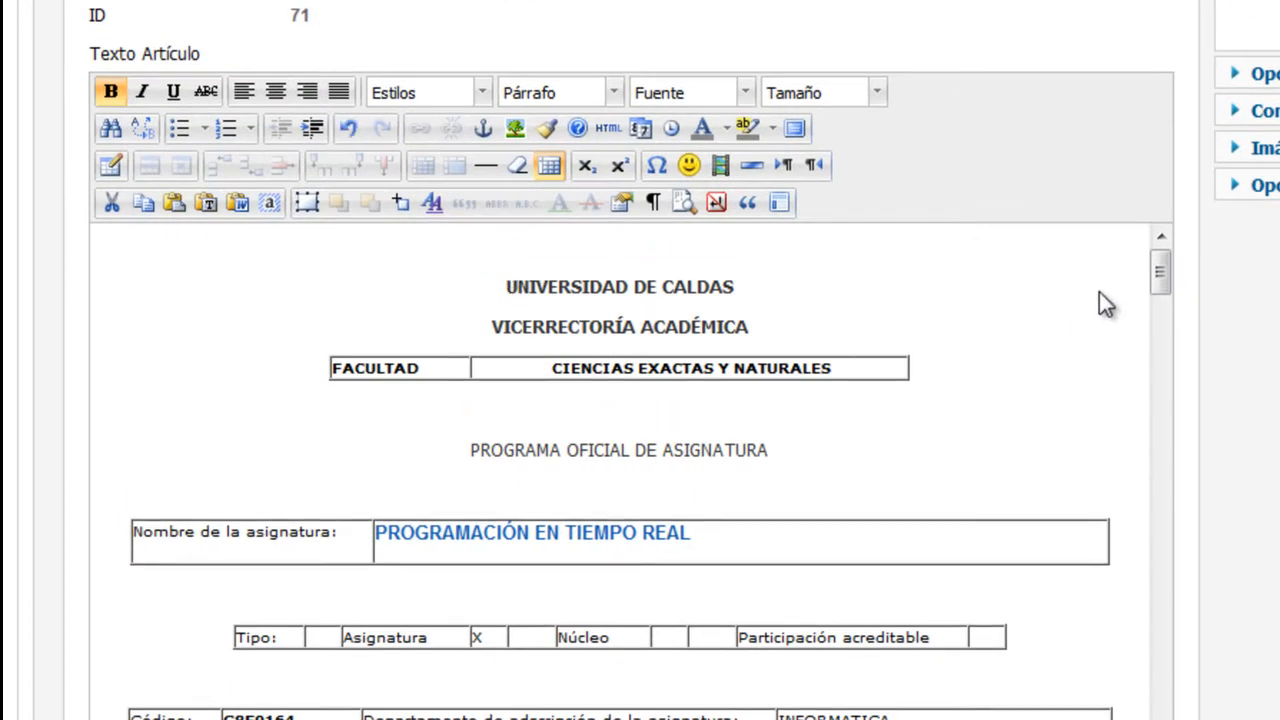
key("Return")
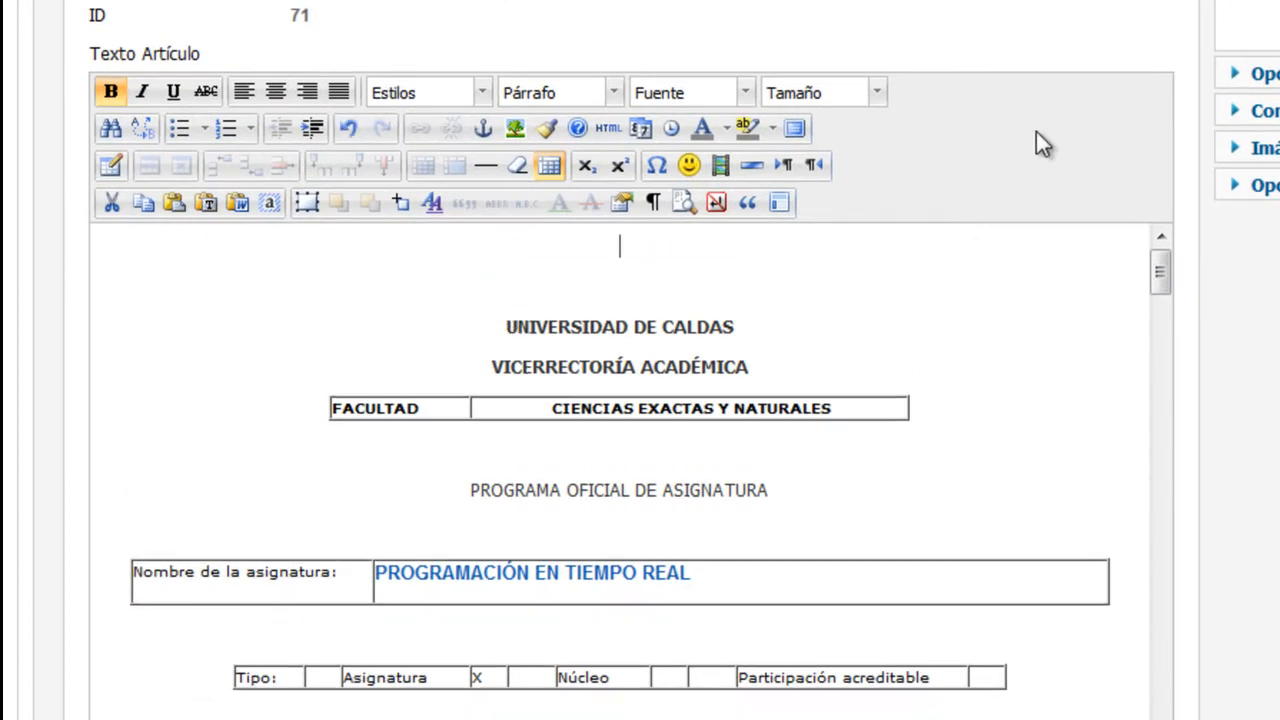
left_click(337, 94)
Begin an introductory sentence on the first line with "Documento que ilustra el MICROCURRICULO de la asignatura".
type("Documento que ilustra ")
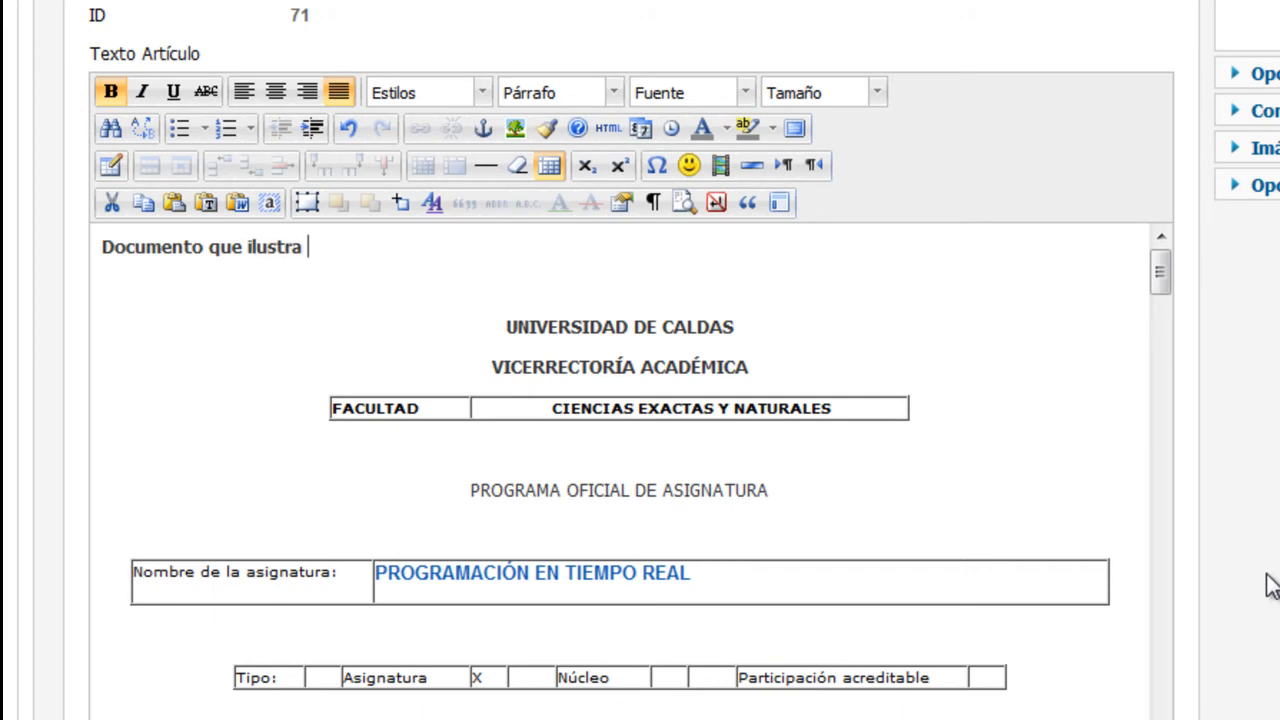
type("el MIUR")
type("ROCURRI")
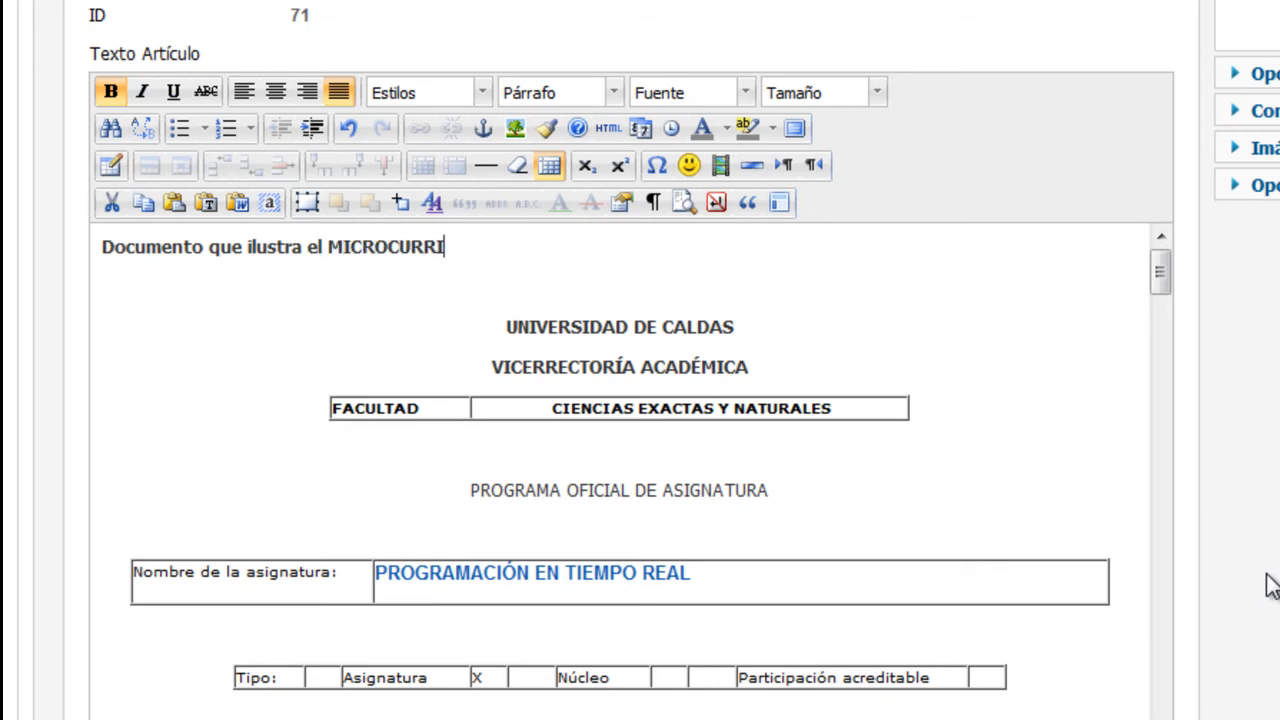
type("CULO DE")
key("BackSpace")
key("BackSpace")
type("d")
key("BackSpace")
key("BackSpace")
type("de la asignatura")
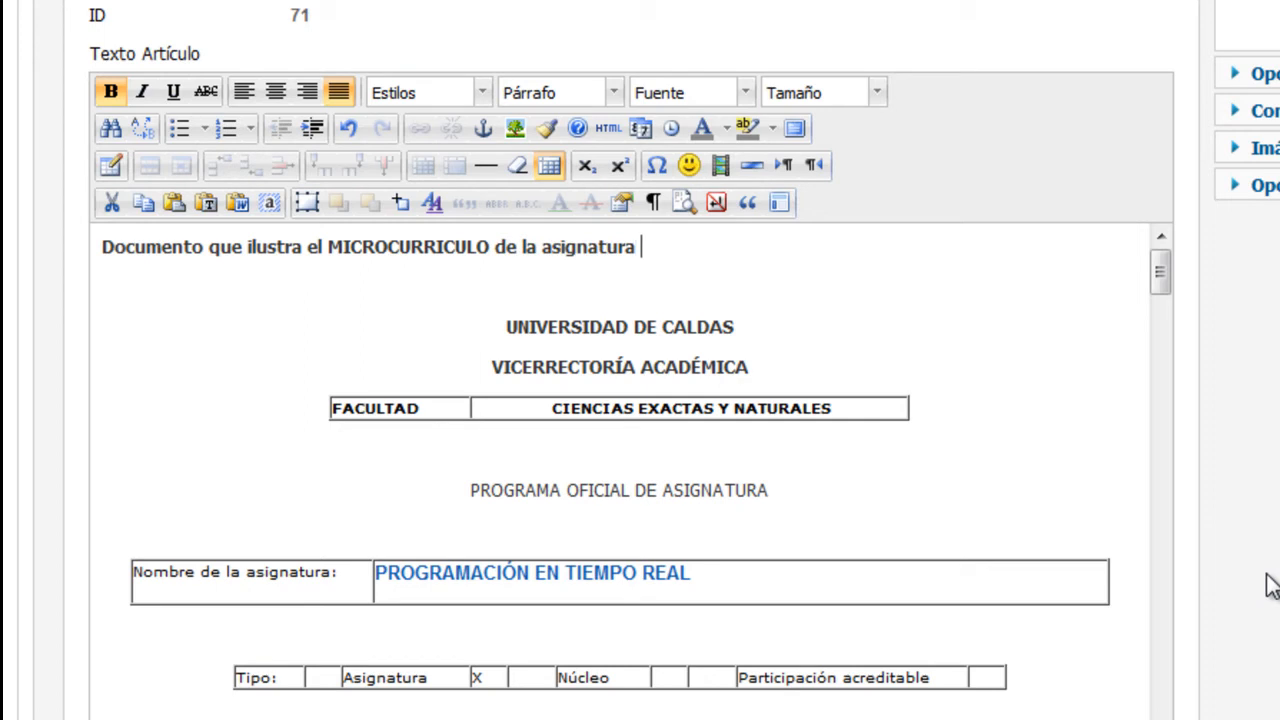
Continue the introductory sentence with "PROGRAMACIÓN EN TIEMPO REAL para INGENIERÍA MECATRÓNICA".
type(" PROGRA")
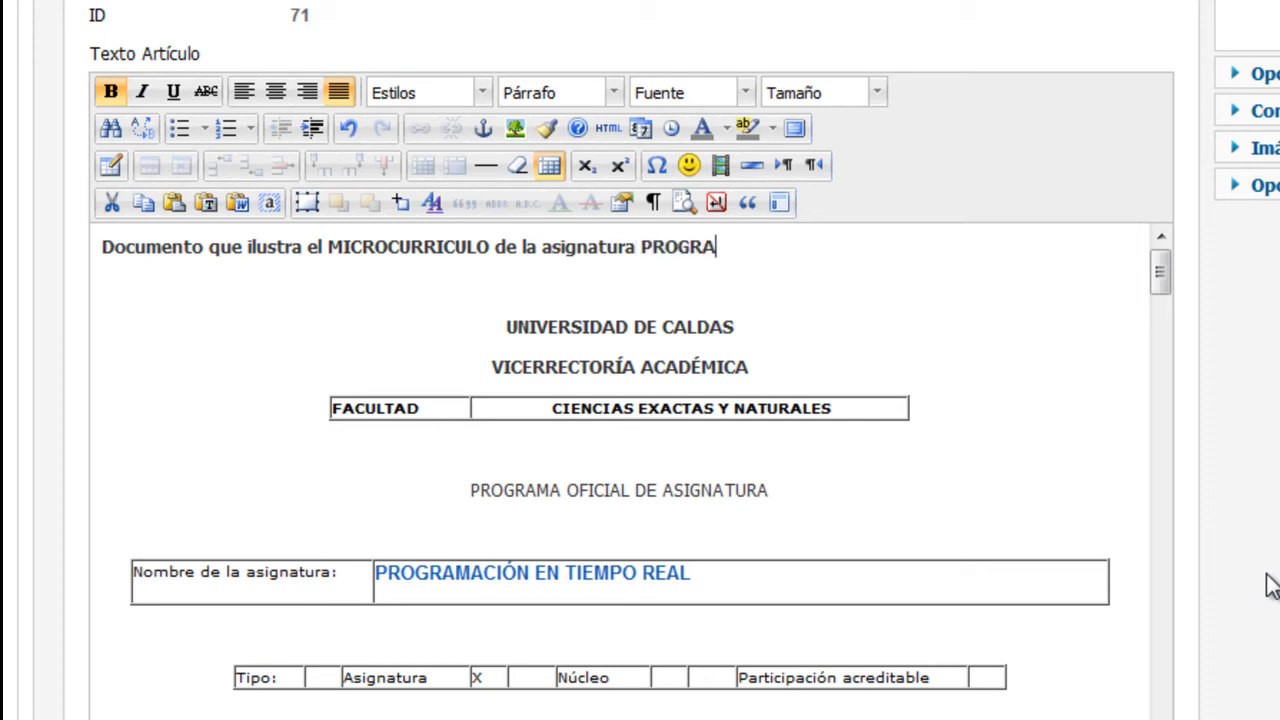
type("MACIÓN EN TIEMPO RWE")
key("BackSpace")
type("E")
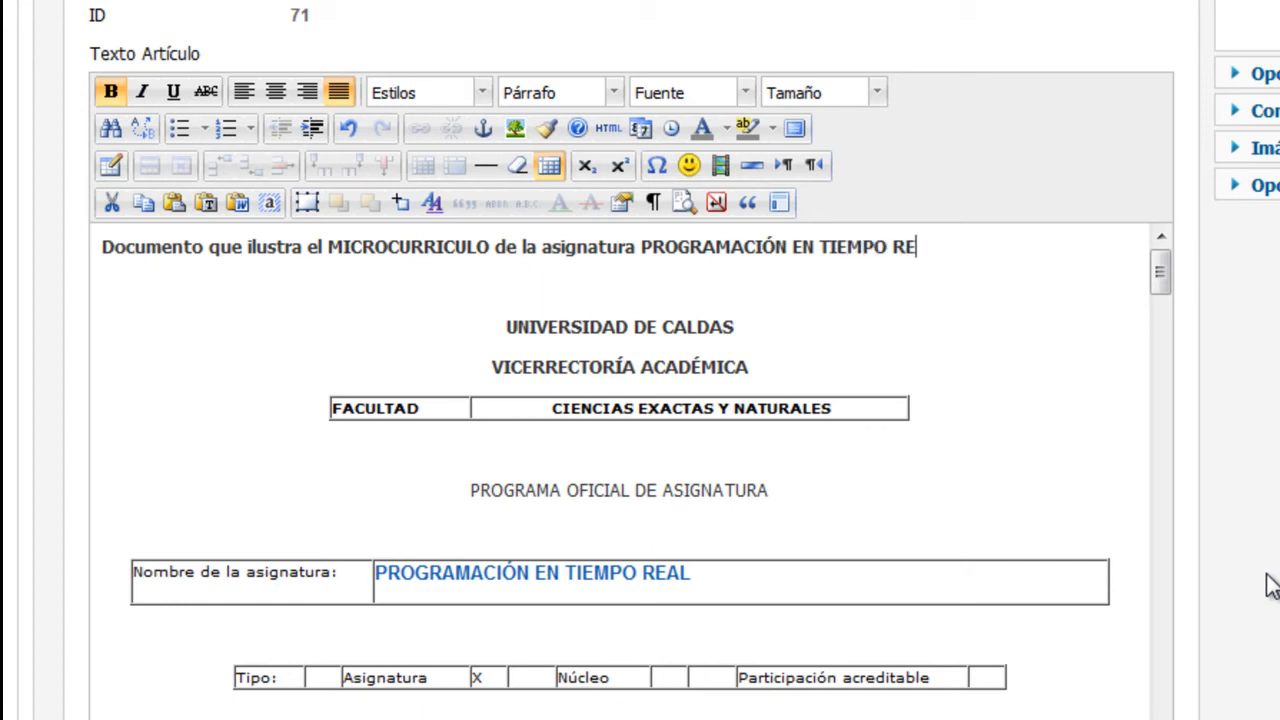
type("AL para INGENIERIA")
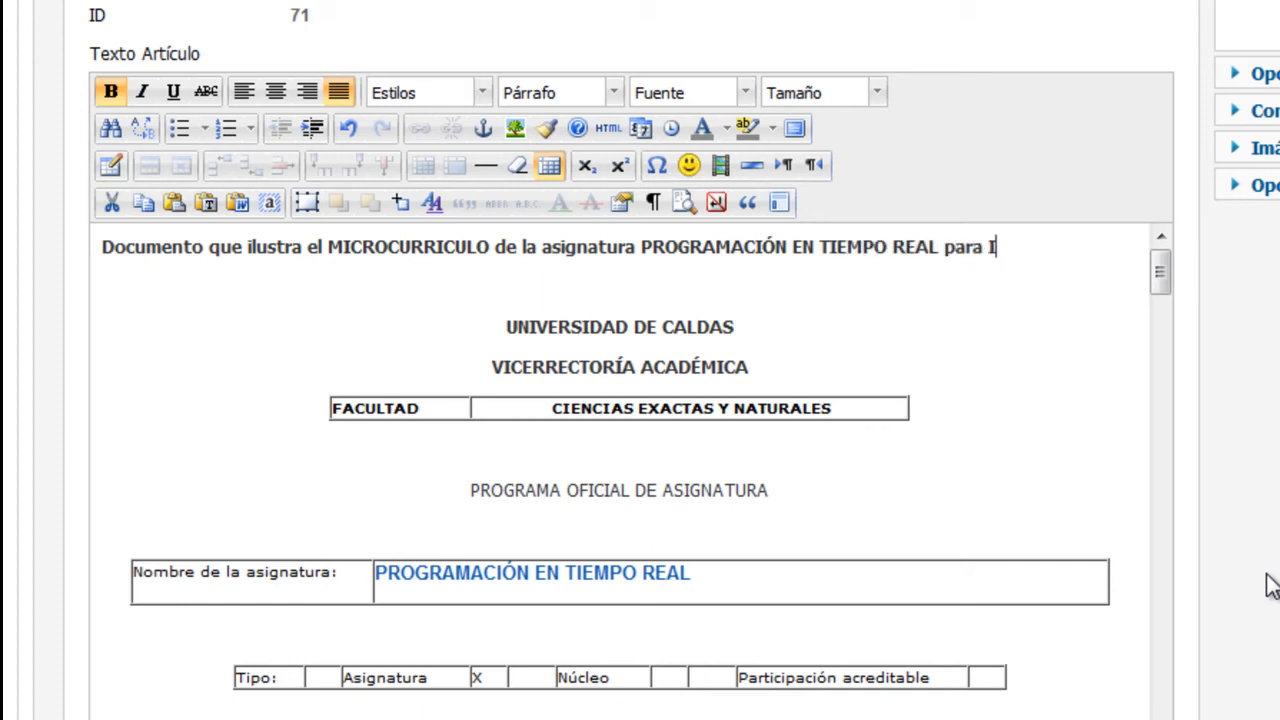
key("BackSpace")
key("BackSpace")
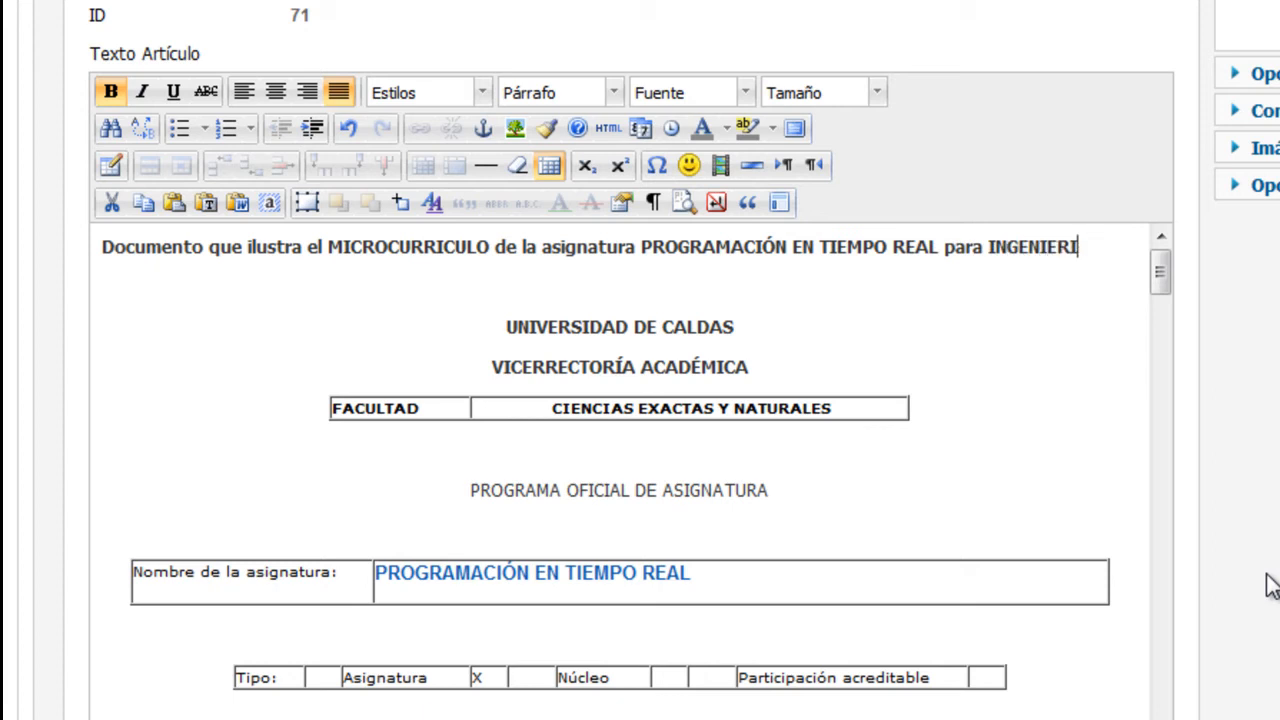
type("ÍA MECA")
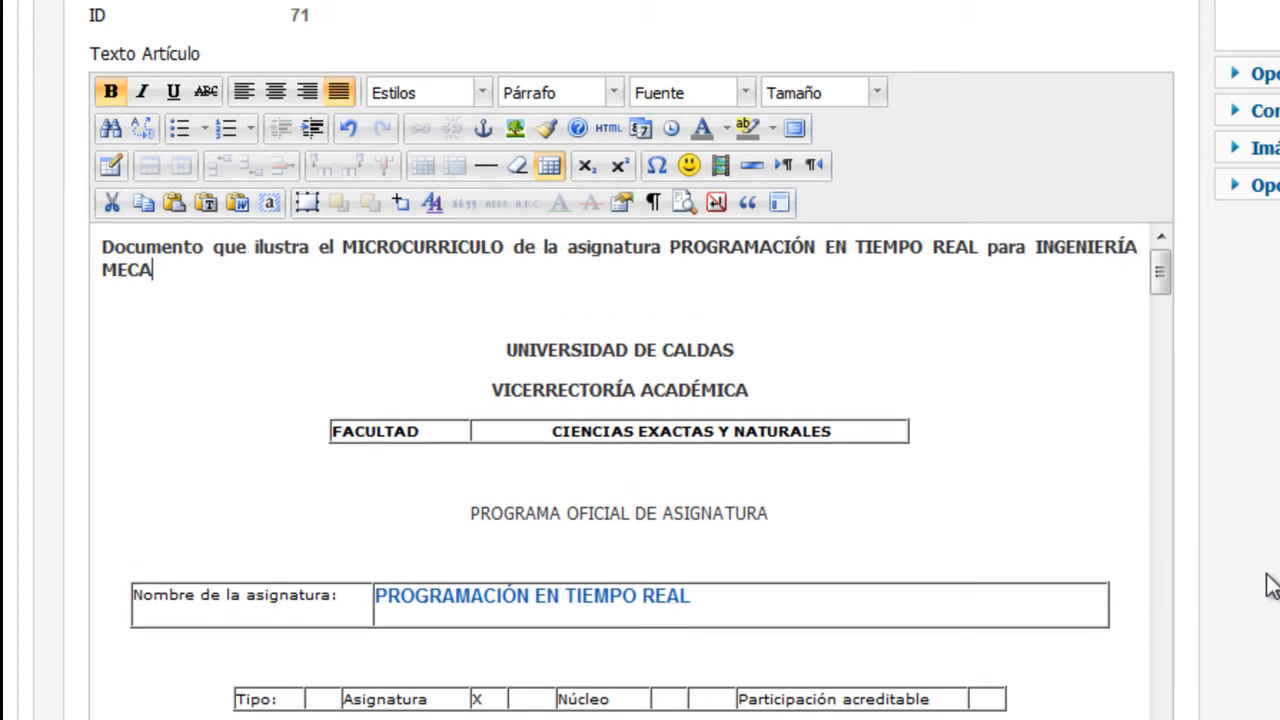
type("TRÓNICA ")
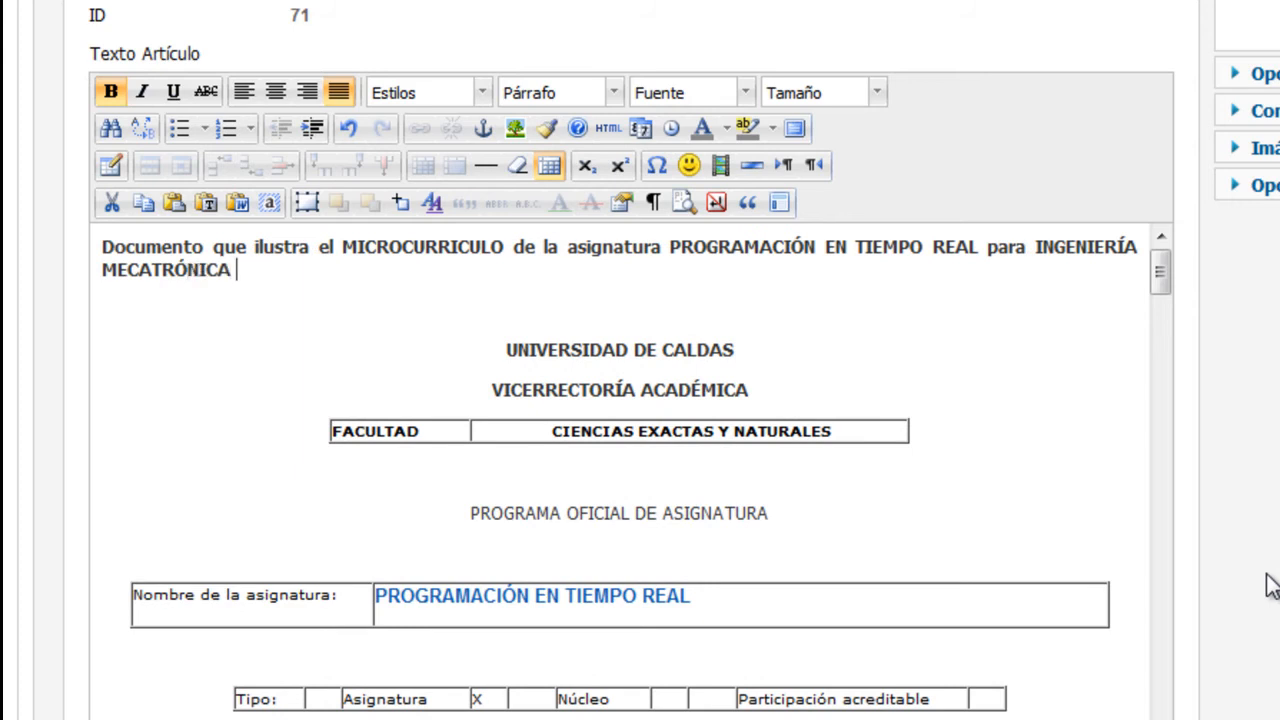
Complete the introductory sentence with "en la UNIVERSIDAD DE CALDAS.".
type("en fila")
key("BackSpace")
key("BackSpace")
key("BackSpace")
key("BackSpace")
type("la UNIVERS")
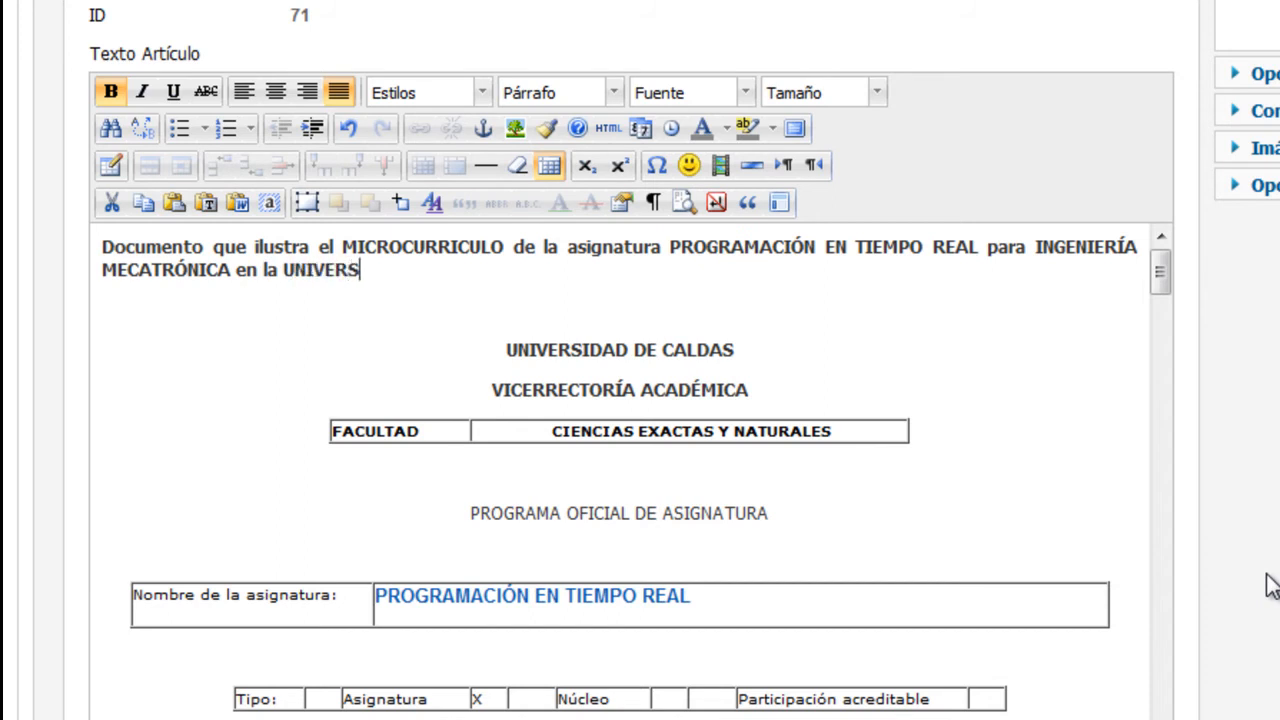
type("IDAD DE CALDA")
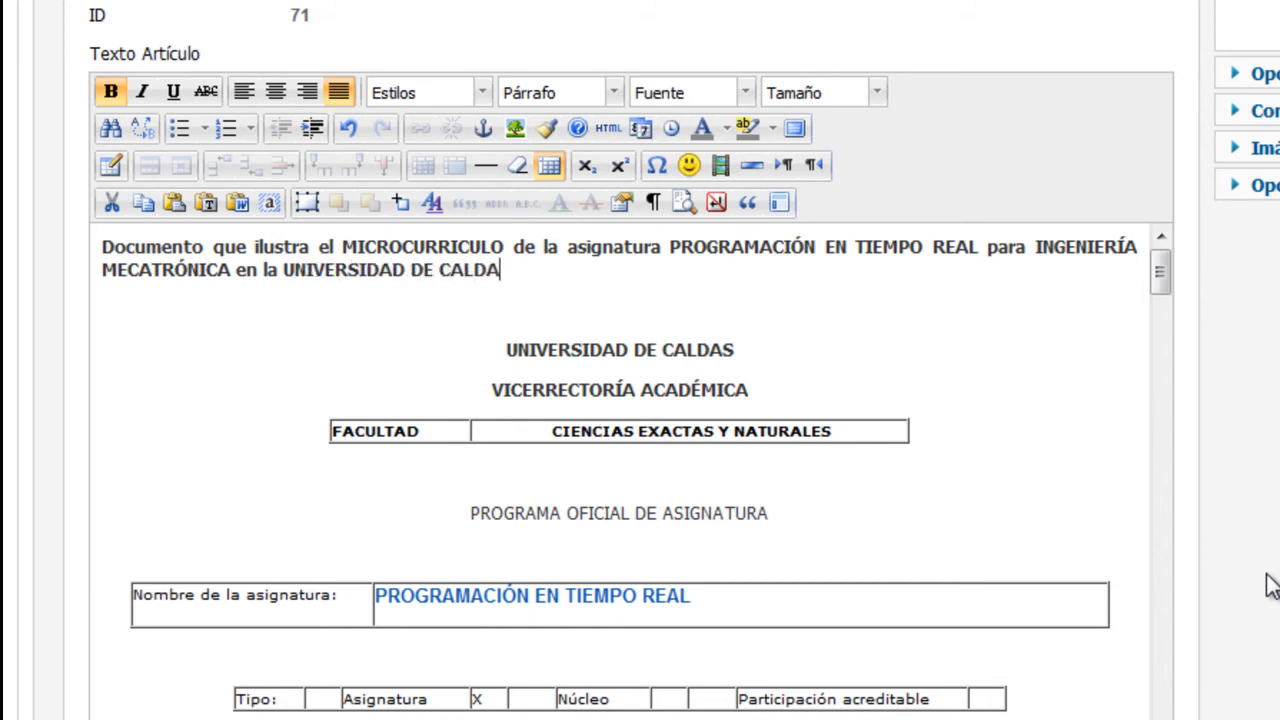
type("S.")
Justify the blank line below the introductory sentence and insert a Leer más break there.
key("Return")
key("Delete")
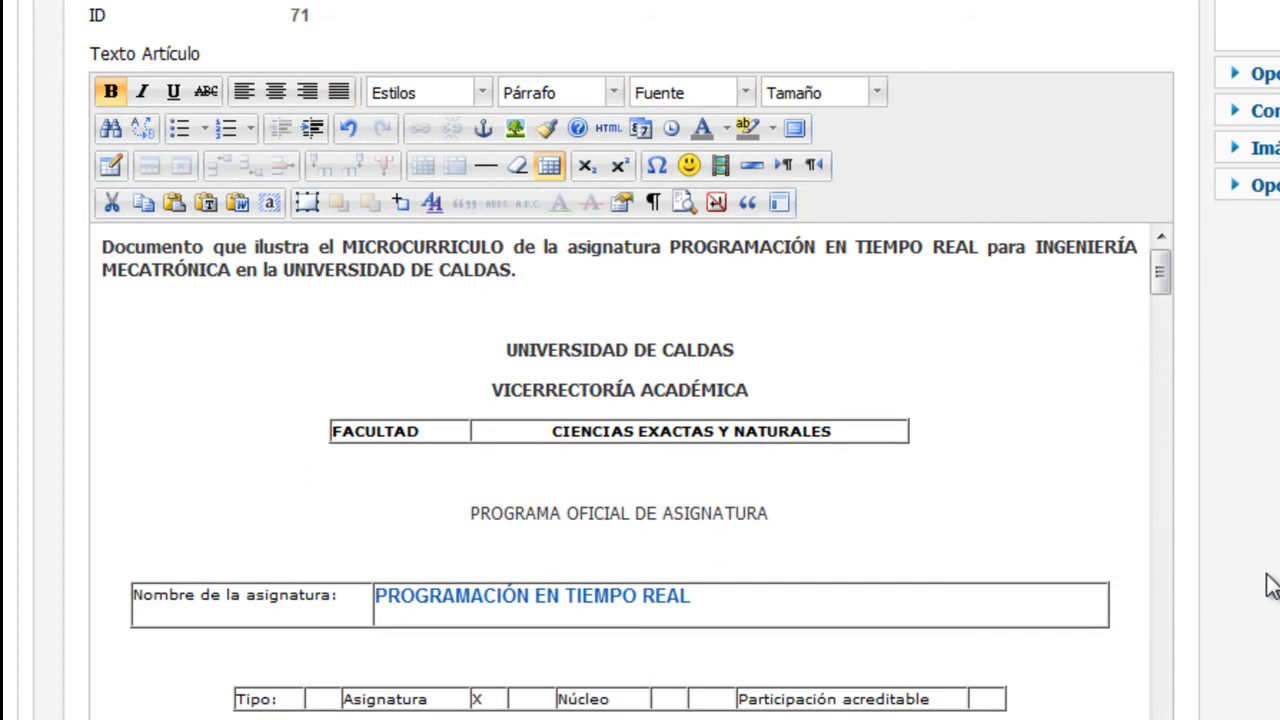
left_click(337, 93)
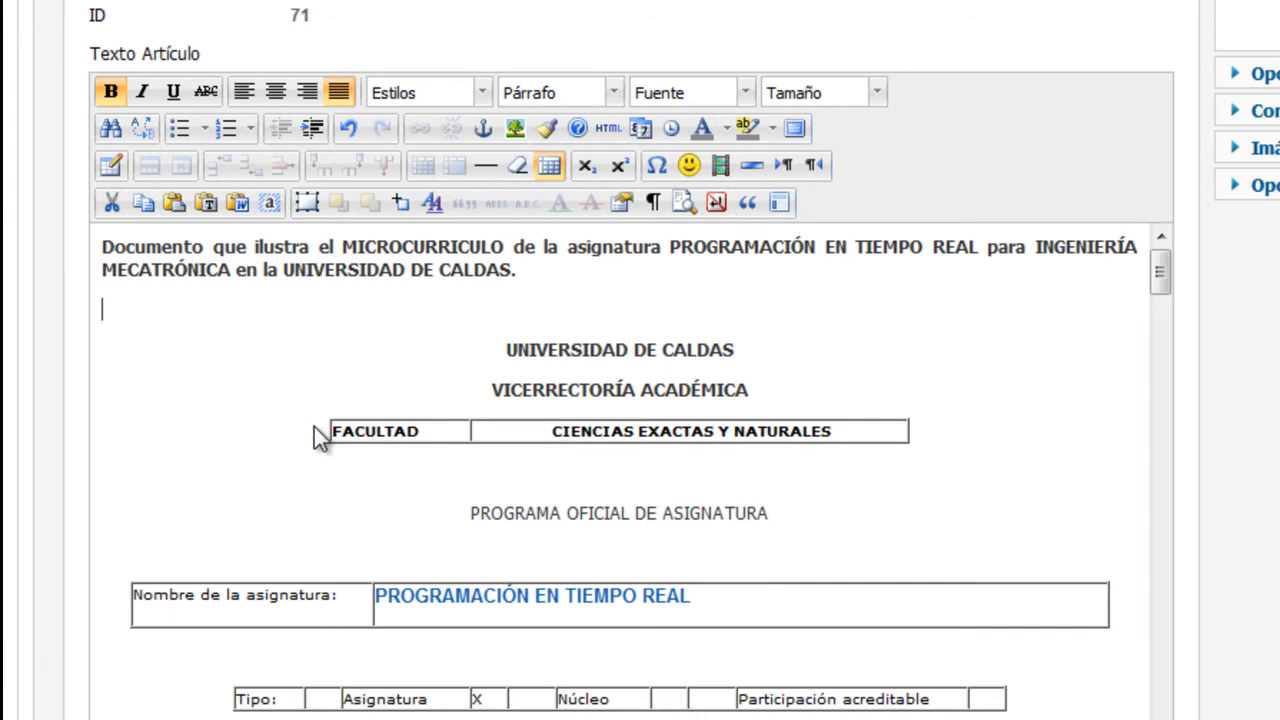
scroll(640, 360, "down", 3)
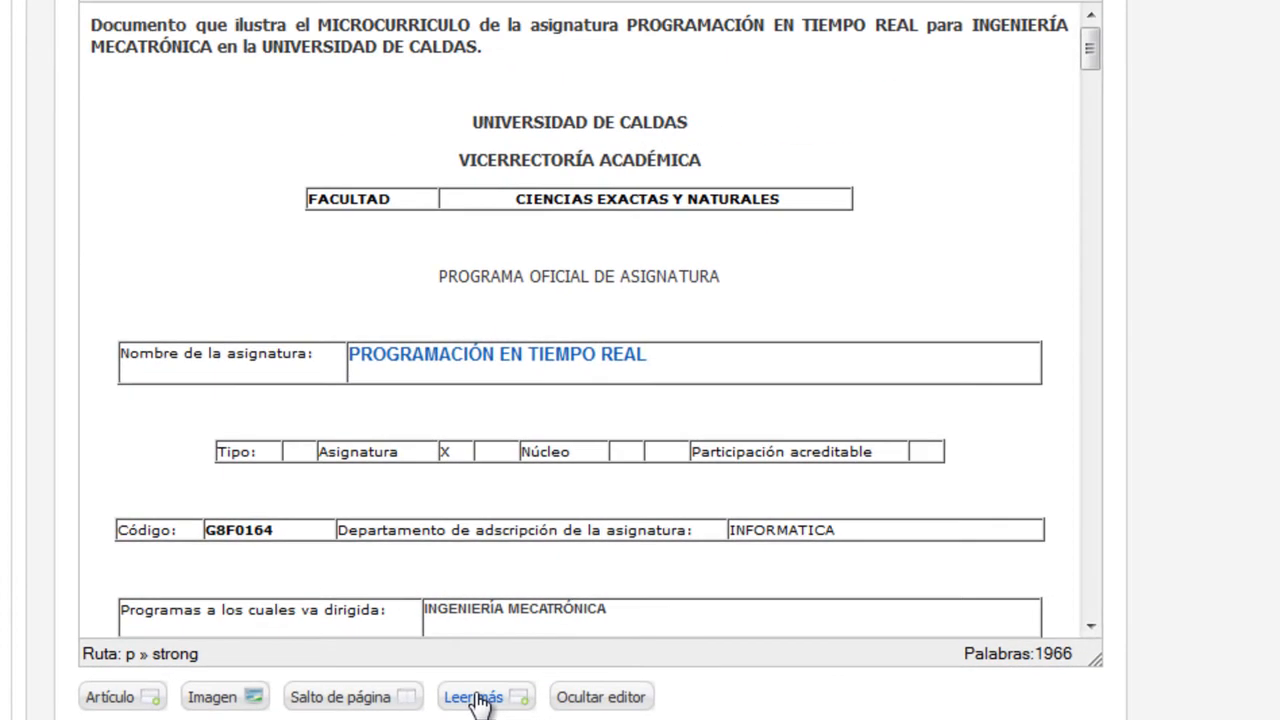
left_click(478, 700)
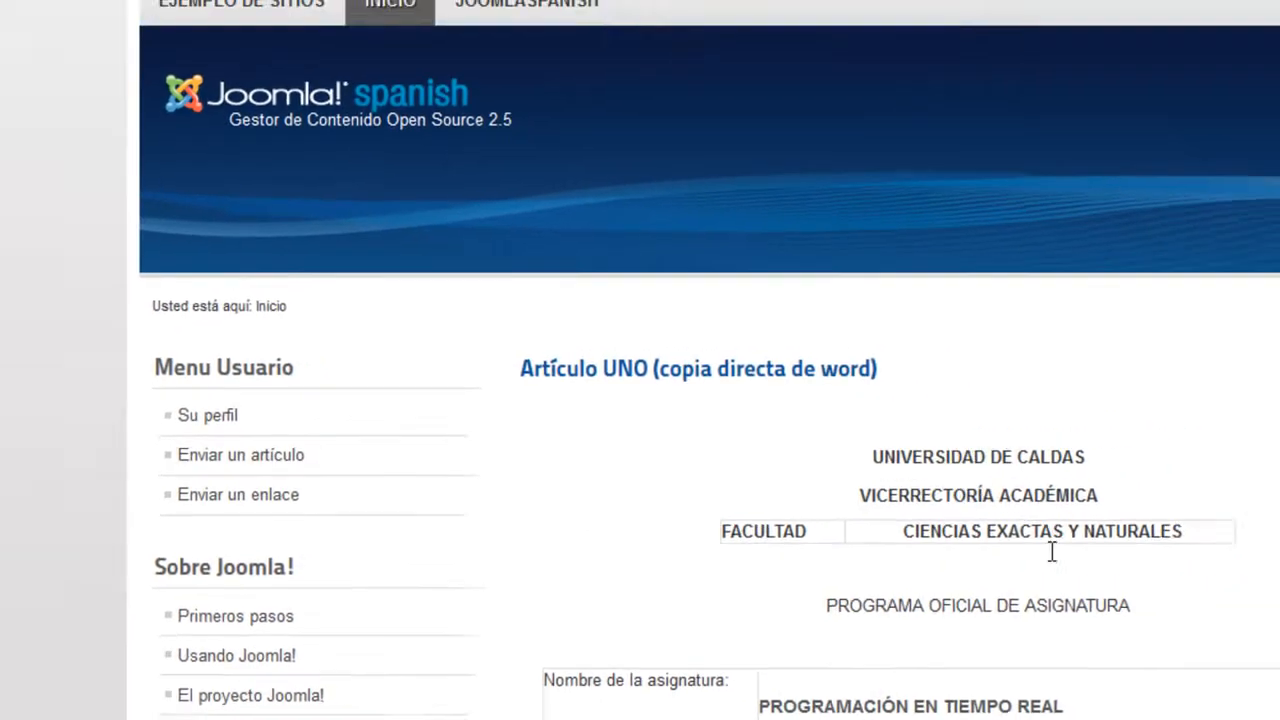
Look through the full text of Artículo UNO on the site's home page.
scroll(880, 623, "down", 15)
scroll(880, 623, "down", 20)
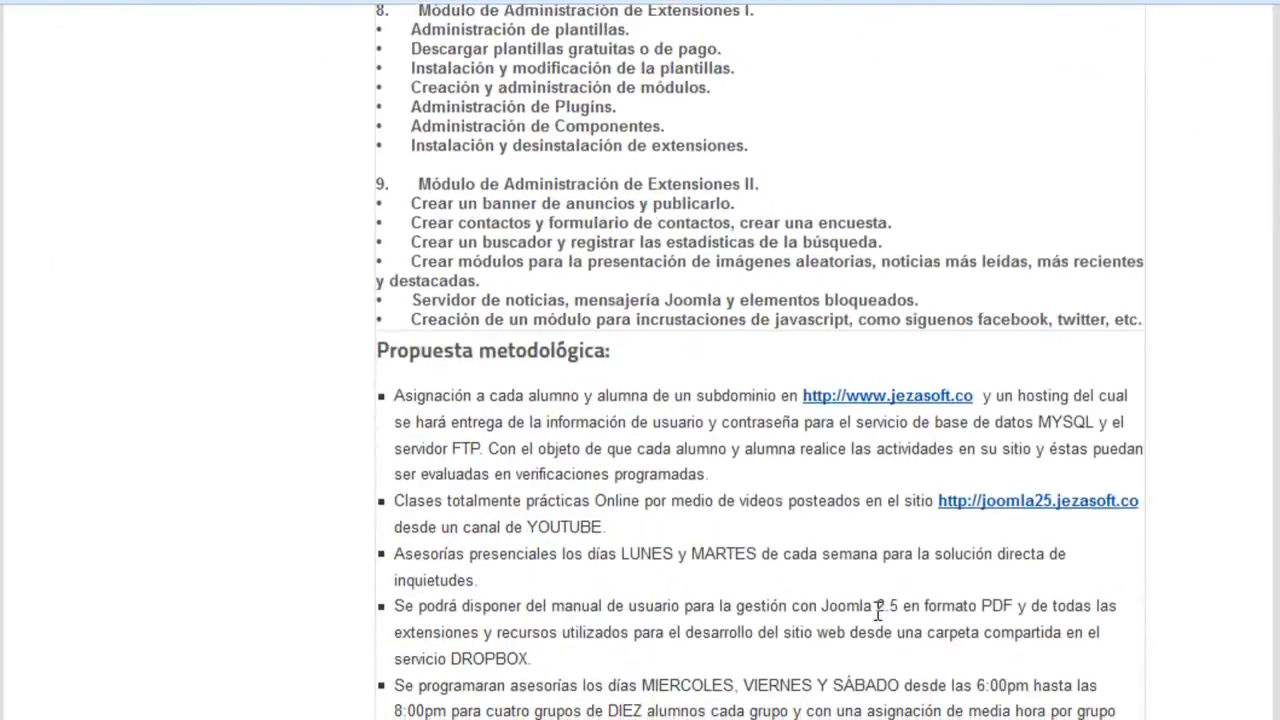
scroll(878, 612, "up", 20)
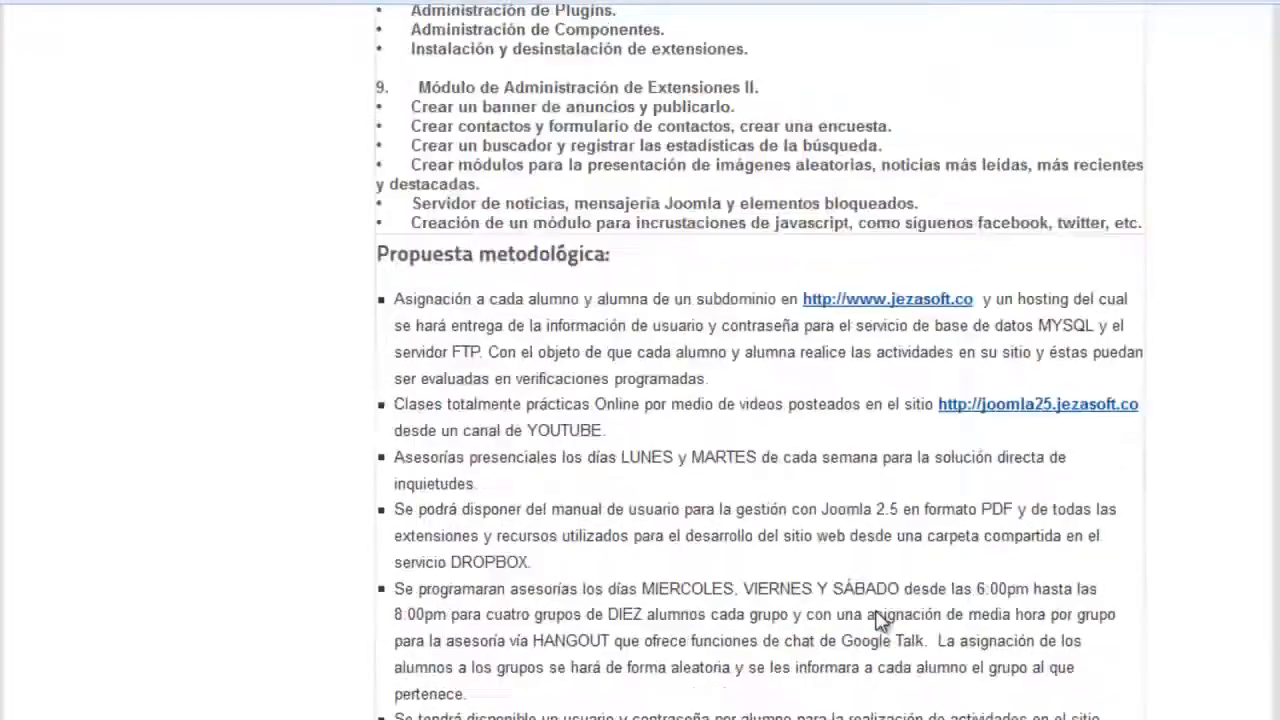
scroll(880, 617, "up", 10)
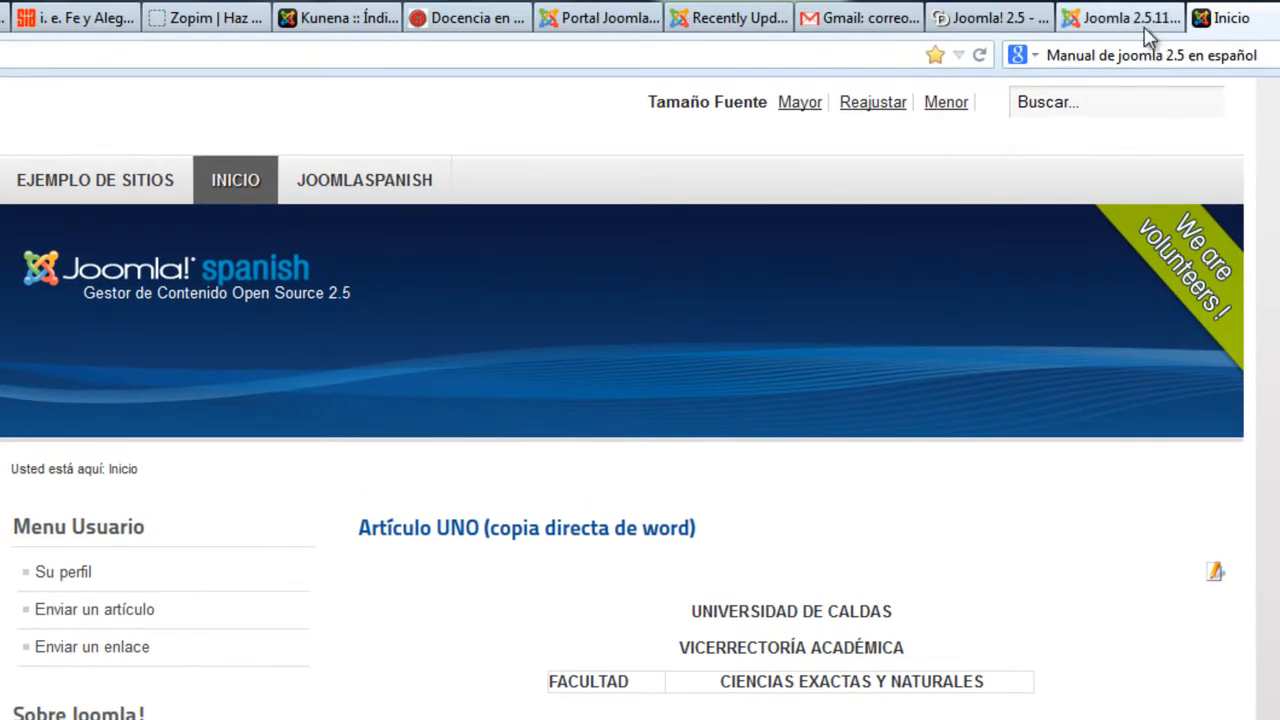
Return to the Joomla administration and apply the changes to Artículo UNO, keeping the article open.
left_click(1148, 30)
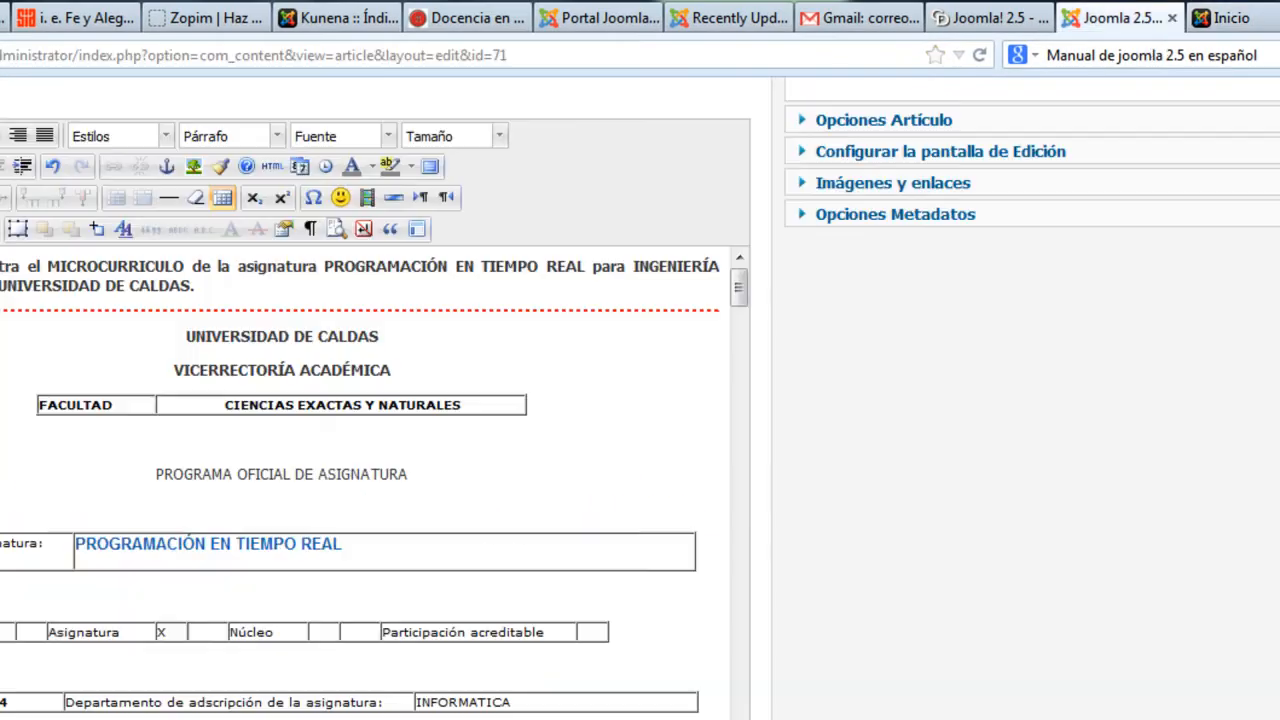
scroll(500, 663, "up", 5)
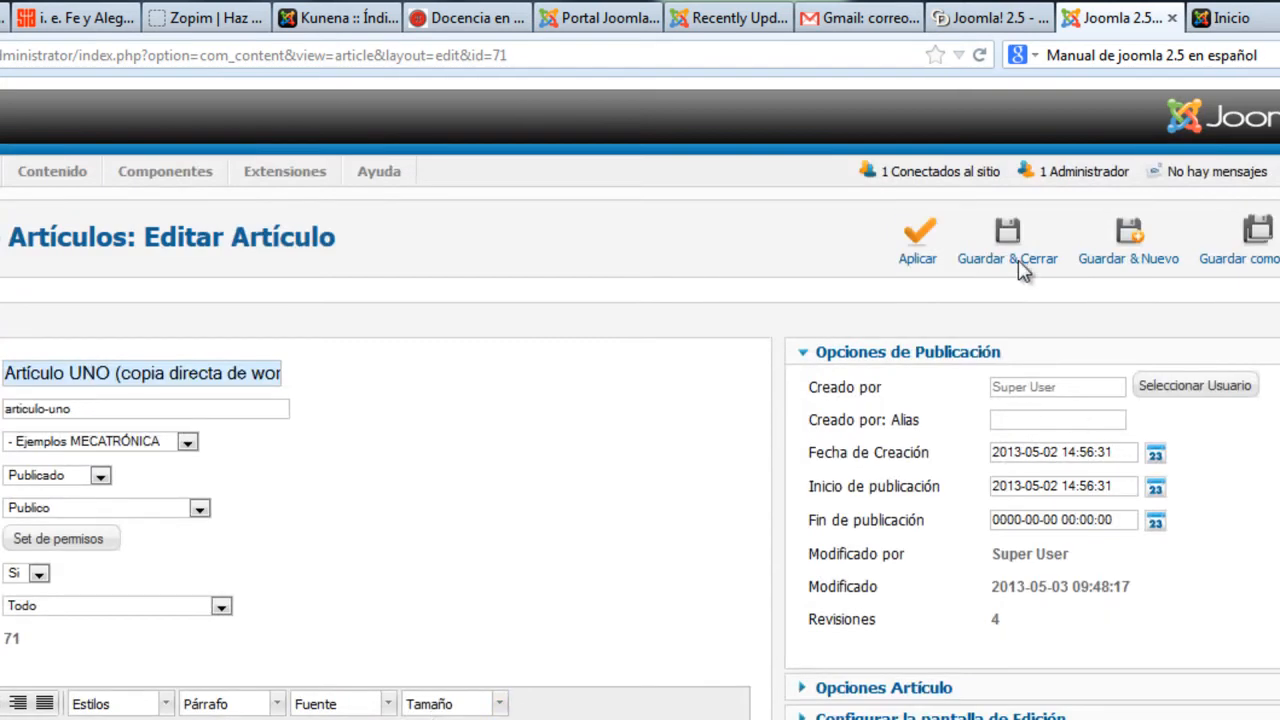
left_click(920, 241)
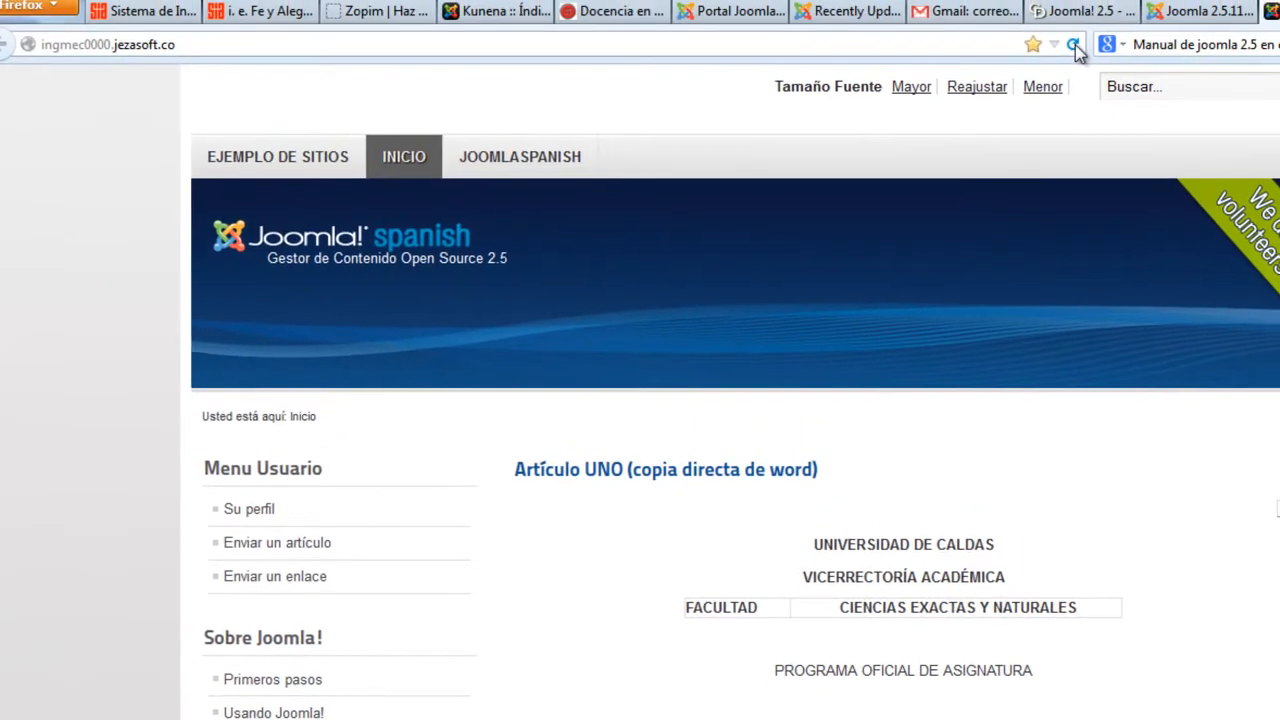
Reload the home page and examine Artículo UNO's introductory text, its Leer más link and the rest of the page.
left_click(1074, 45)
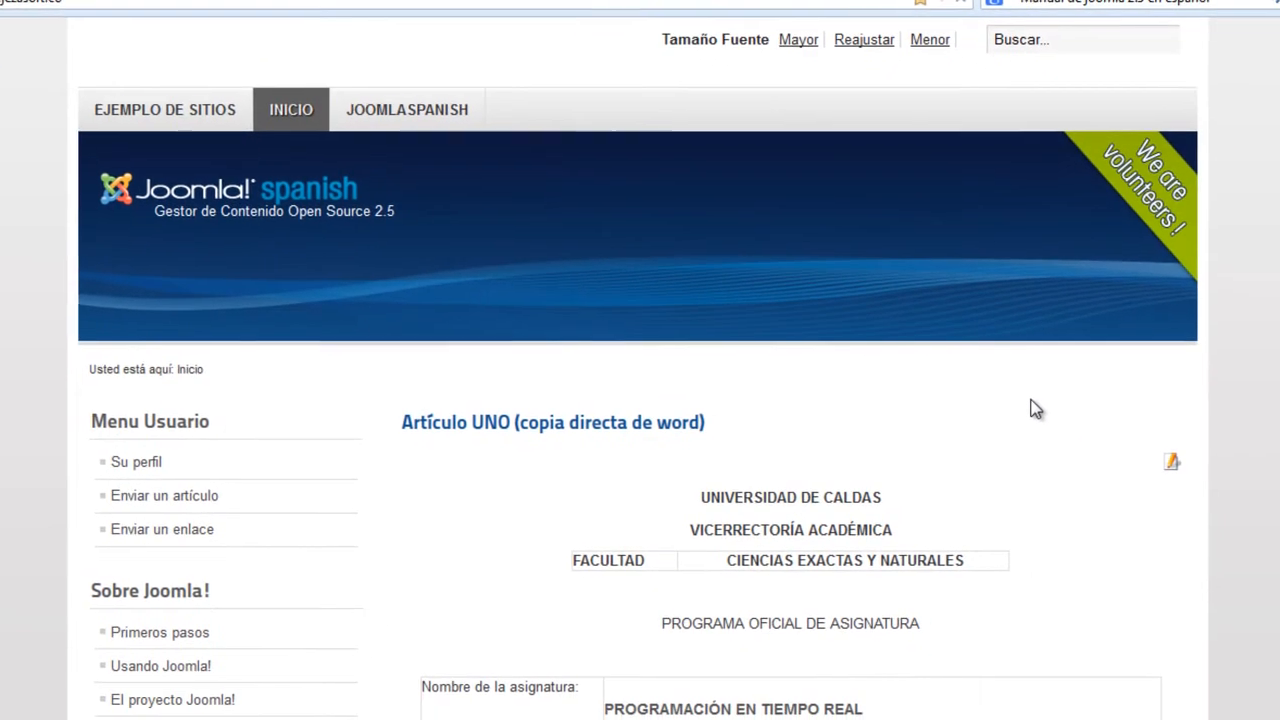
left_click_drag(398, 416, 703, 424)
left_click(446, 515)
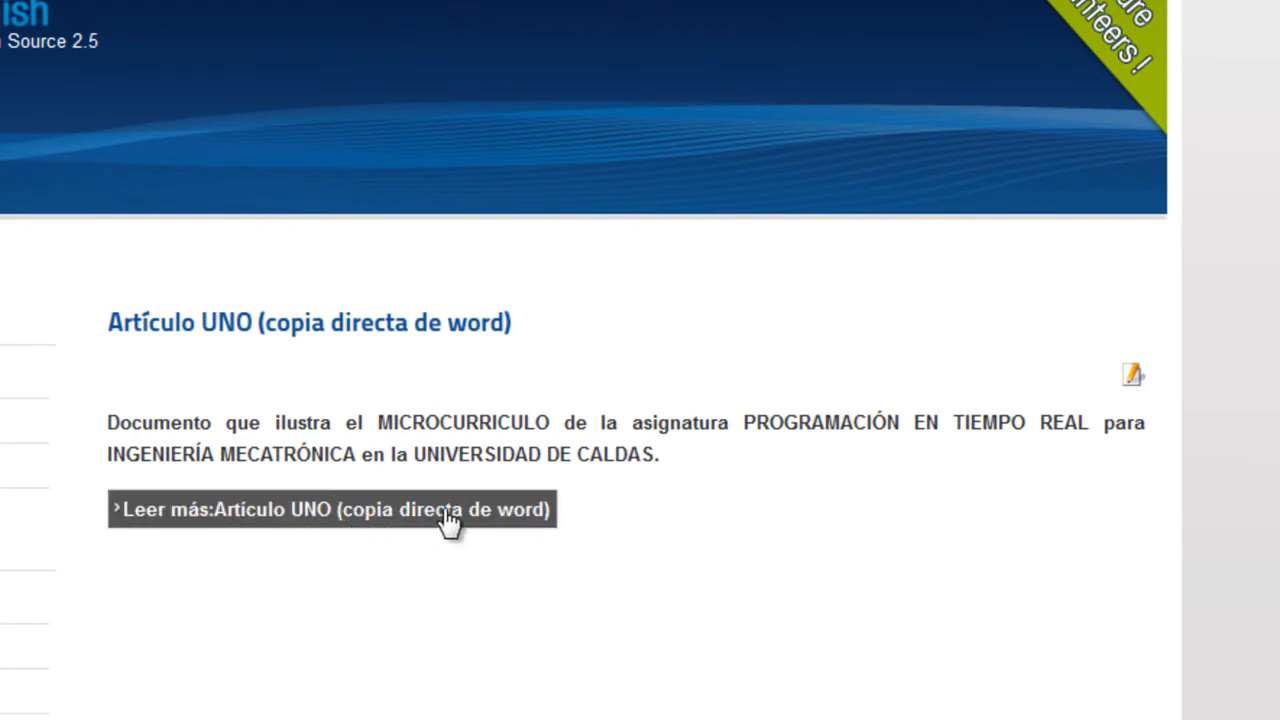
scroll(548, 590, "down", 1)
scroll(546, 586, "down", 5)
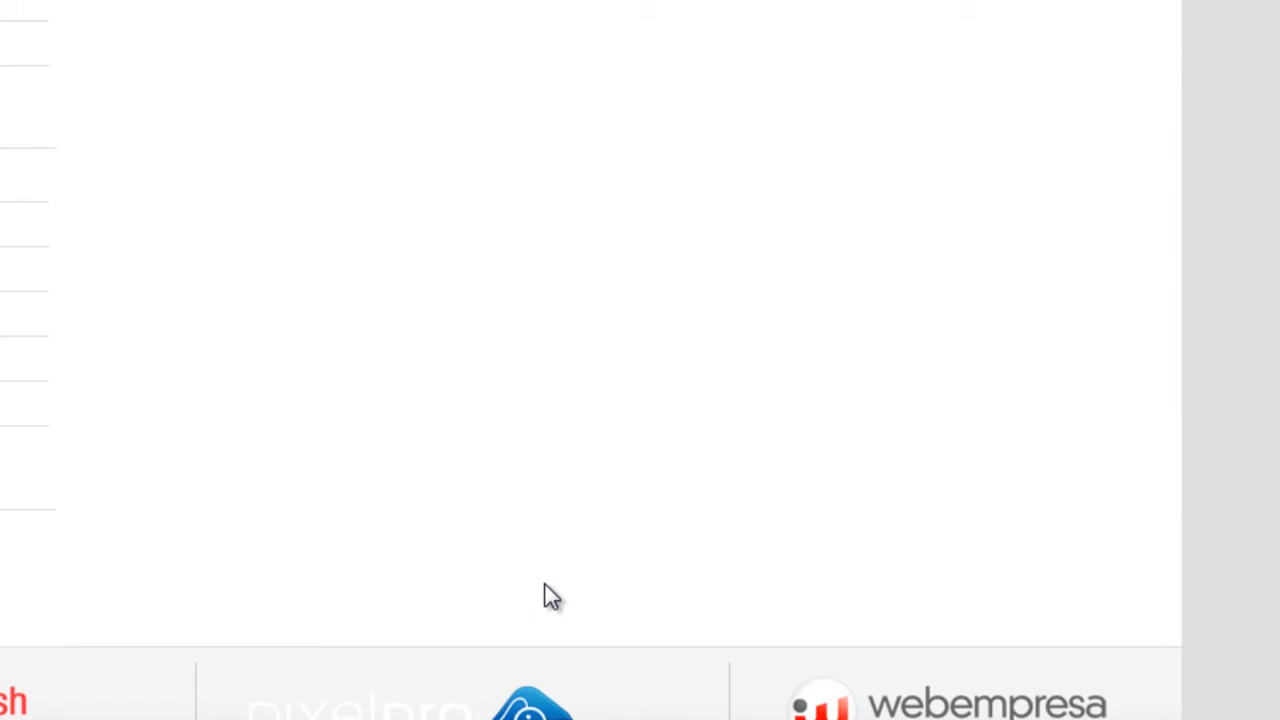
scroll(546, 586, "up", 6)
scroll(546, 586, "down", 4)
scroll(551, 596, "up", 5)
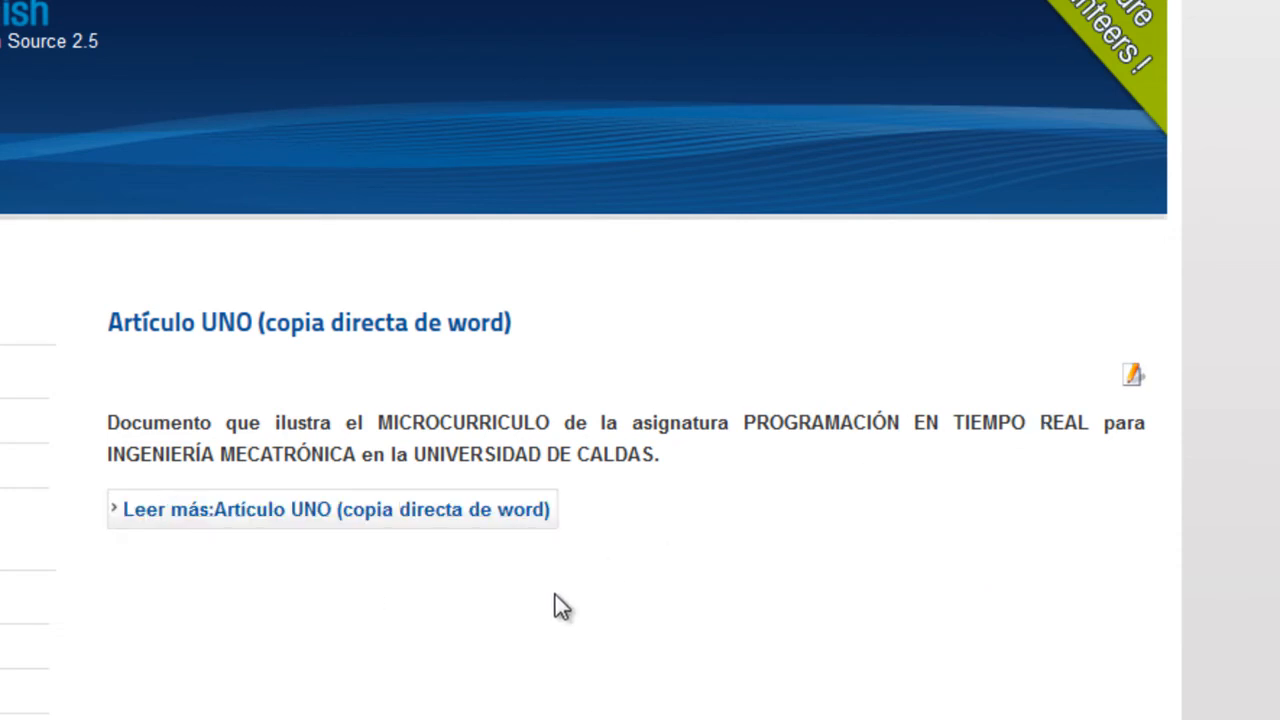
scroll(555, 594, "down", 5)
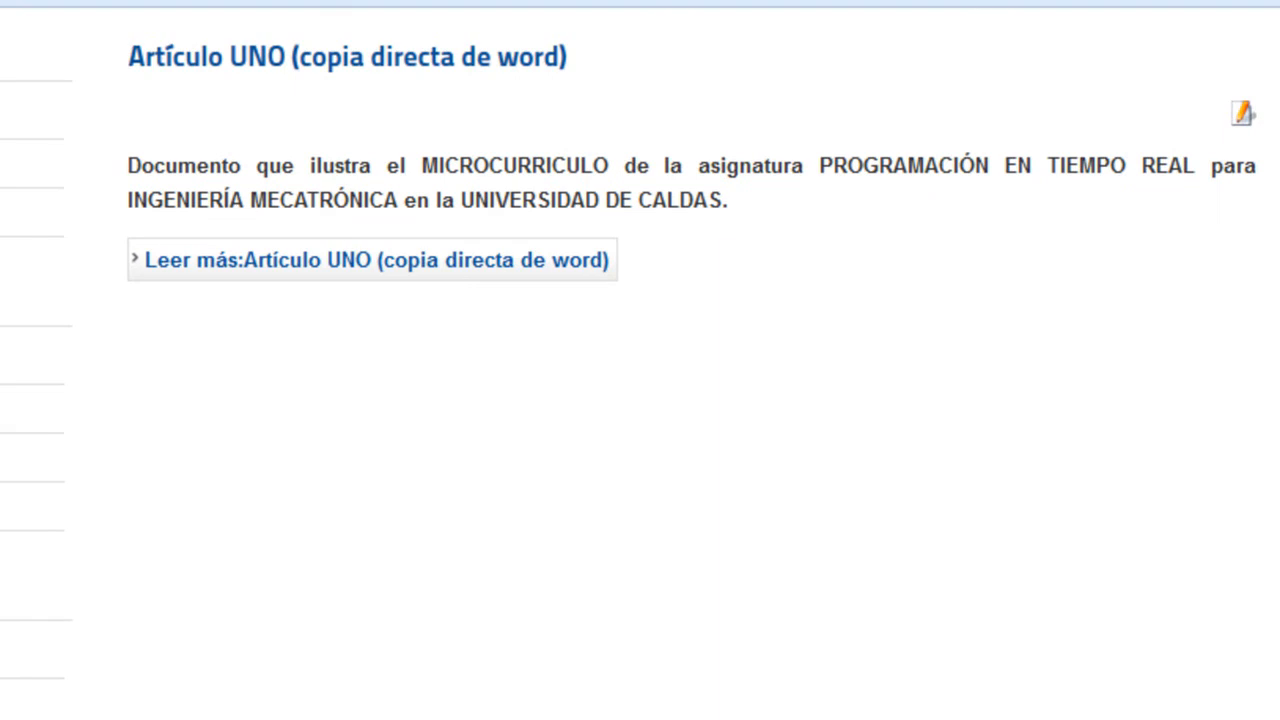
scroll(640, 362, "up", 5)
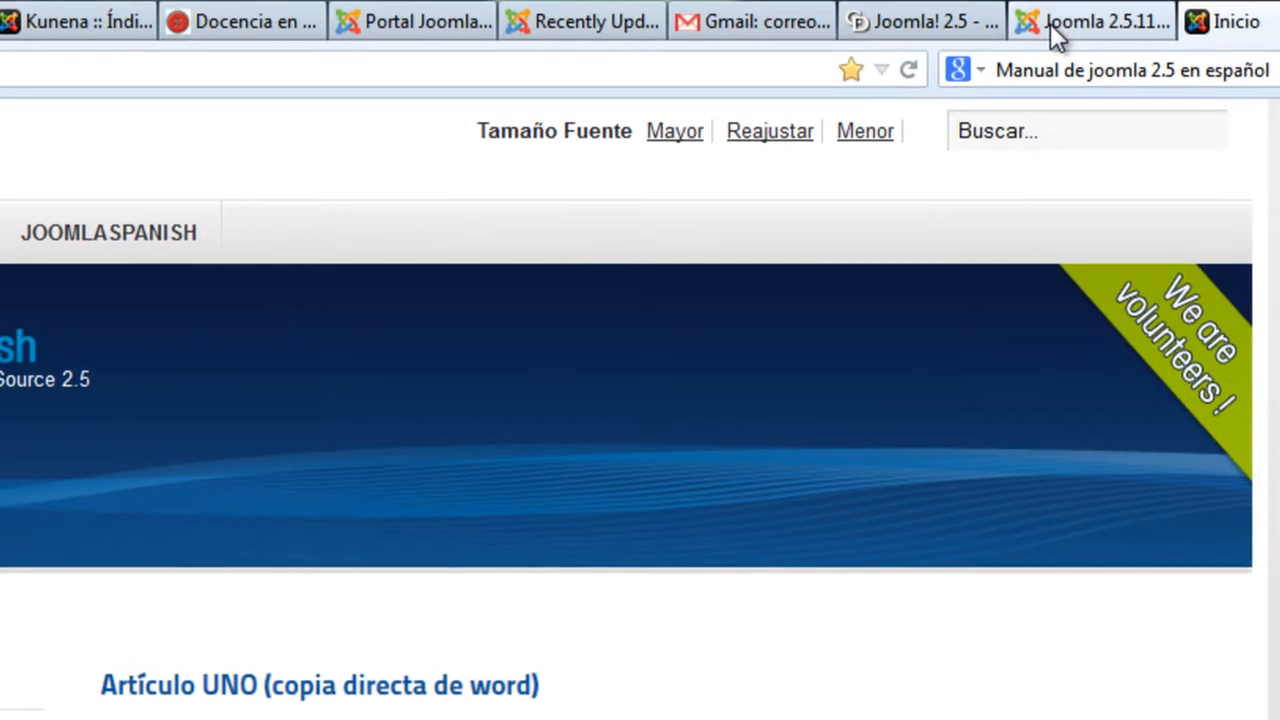
Open the full Artículo UNO through its Leer más link and look through its content.
left_click(1052, 24)
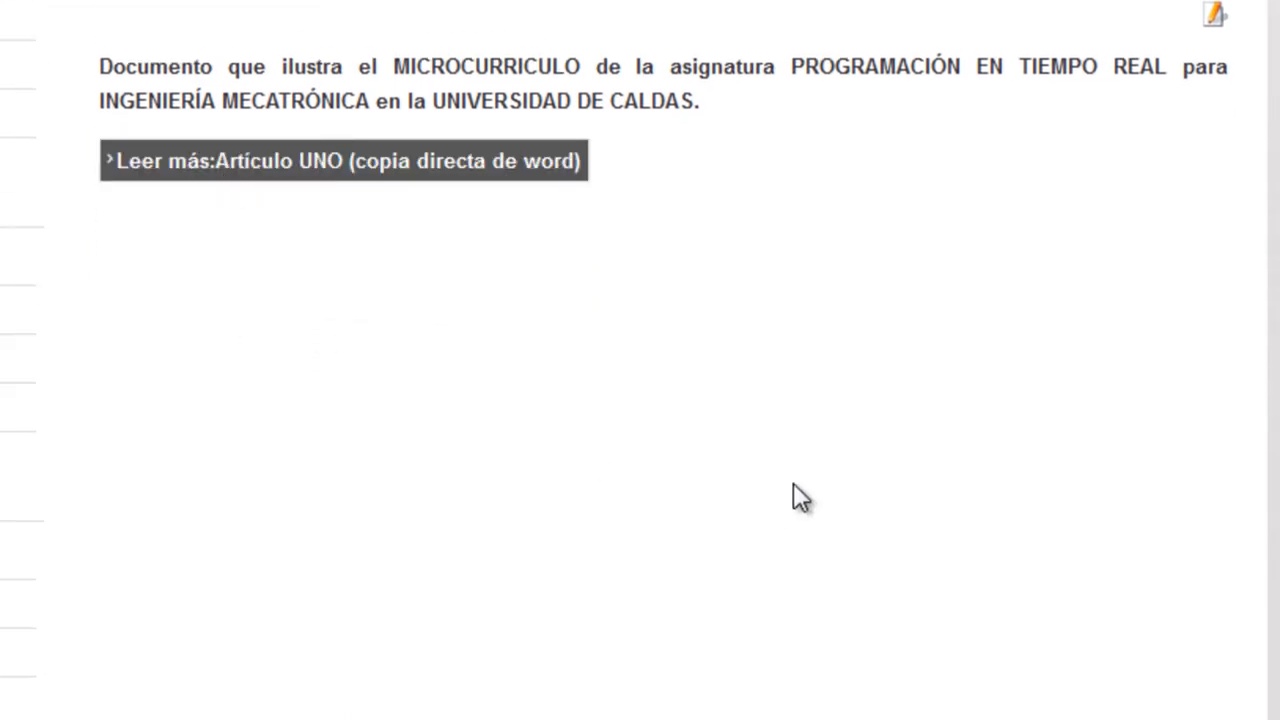
scroll(793, 481, "down", 2)
scroll(795, 485, "down", 2)
scroll(793, 481, "down", 20)
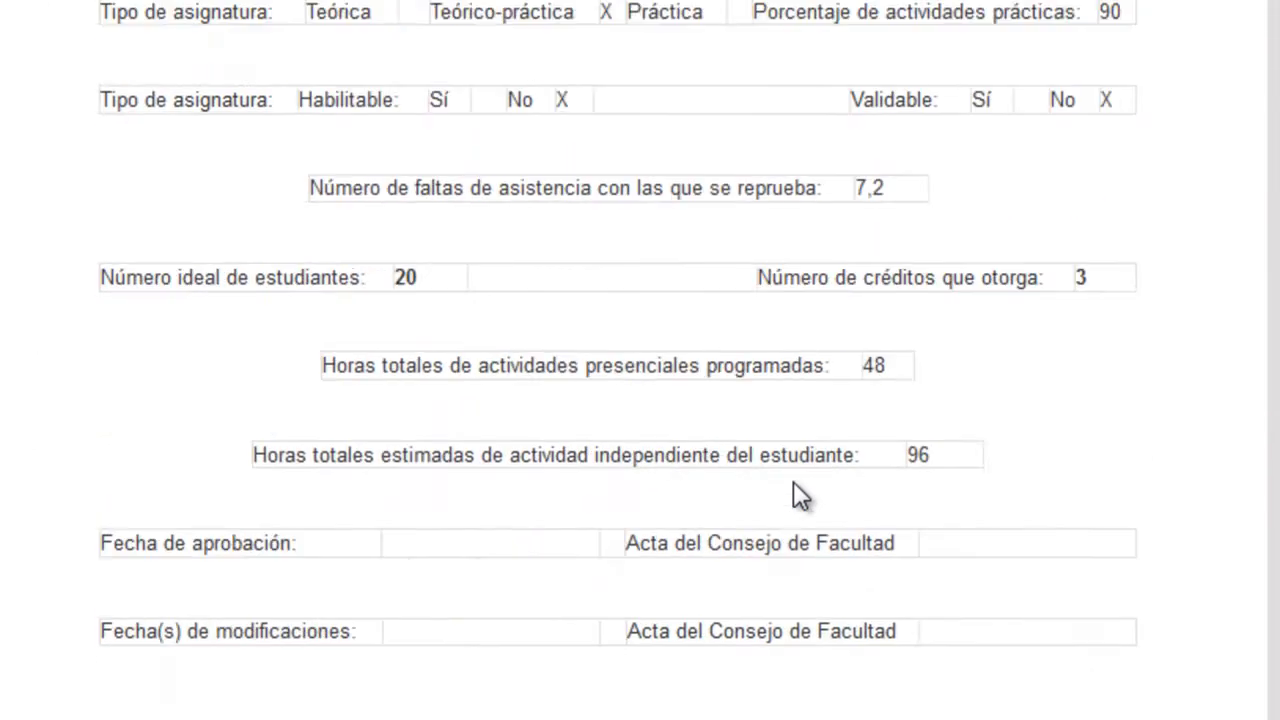
scroll(793, 490, "down", 10)
scroll(793, 490, "up", 20)
scroll(797, 495, "up", 15)
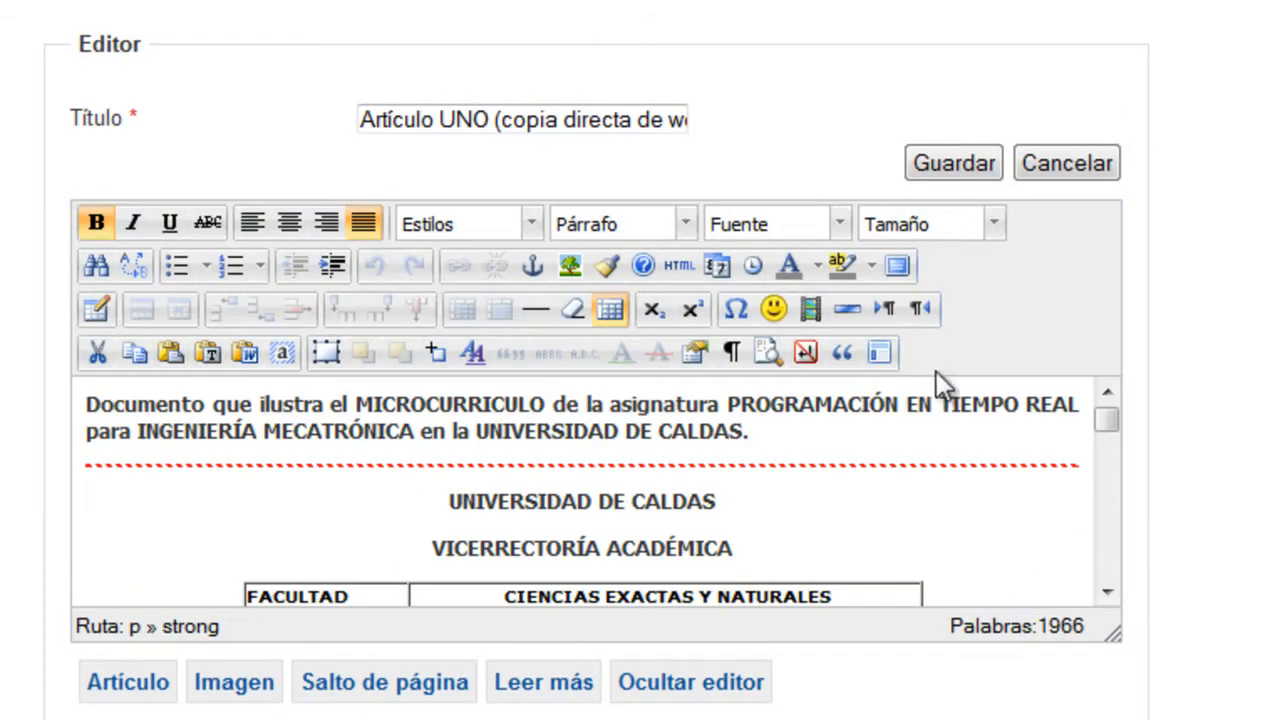
In the site's front-end editor, extend the introductory sentence after UNIVERSIDAD DE CALDAS with "de MANIZALES." and save the article.
scroll(862, 504, "down", 3)
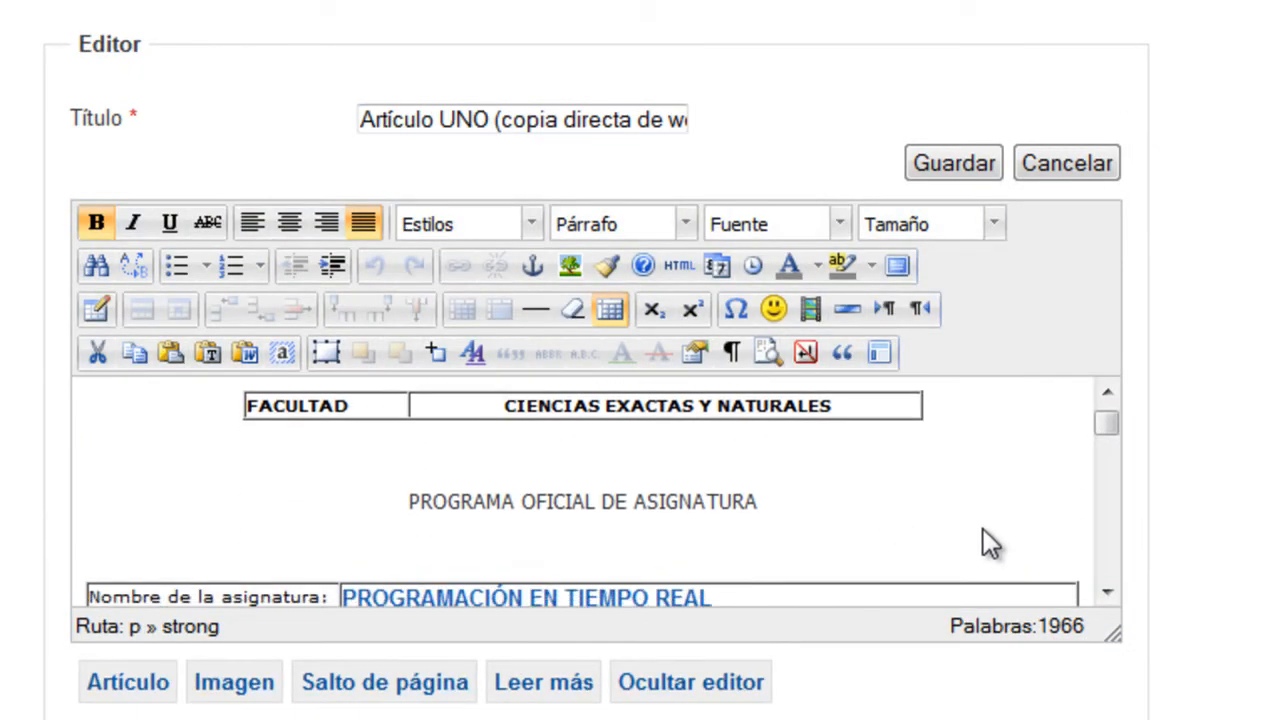
scroll(1192, 503, "down", 4)
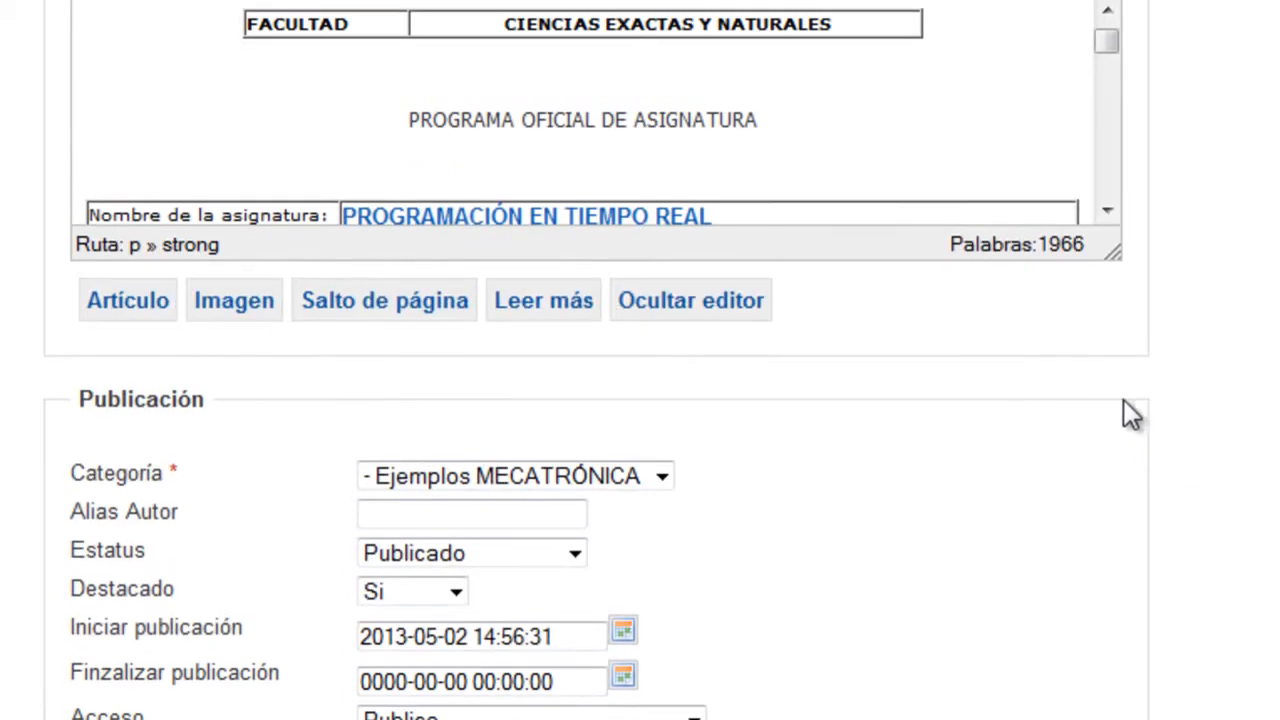
left_click(1107, 213)
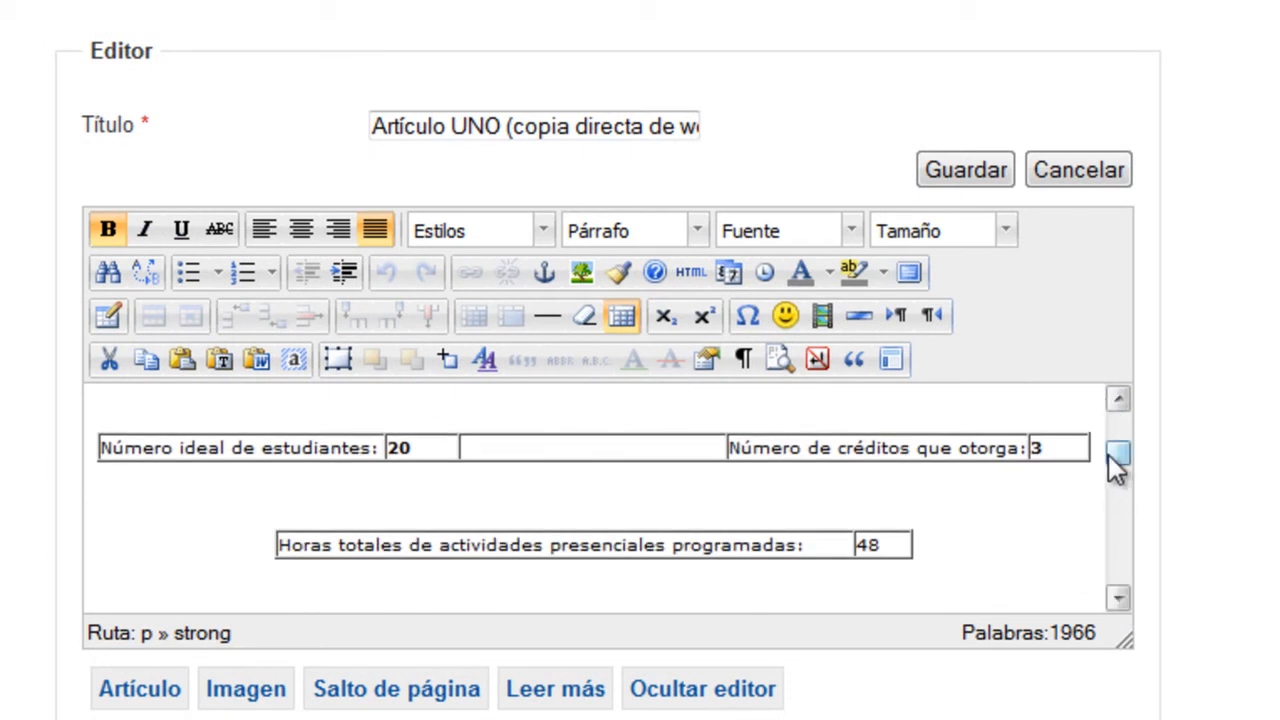
left_click_drag(1112, 455, 1120, 434)
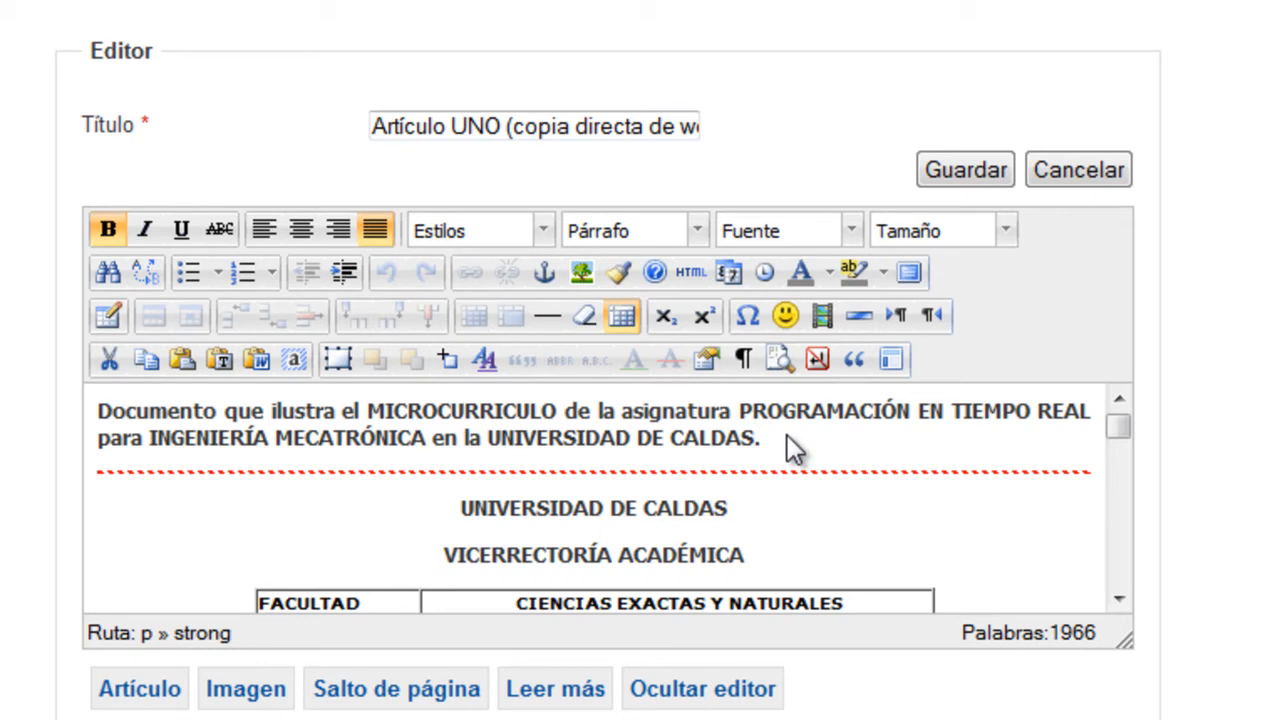
type("de MANIZALES.")
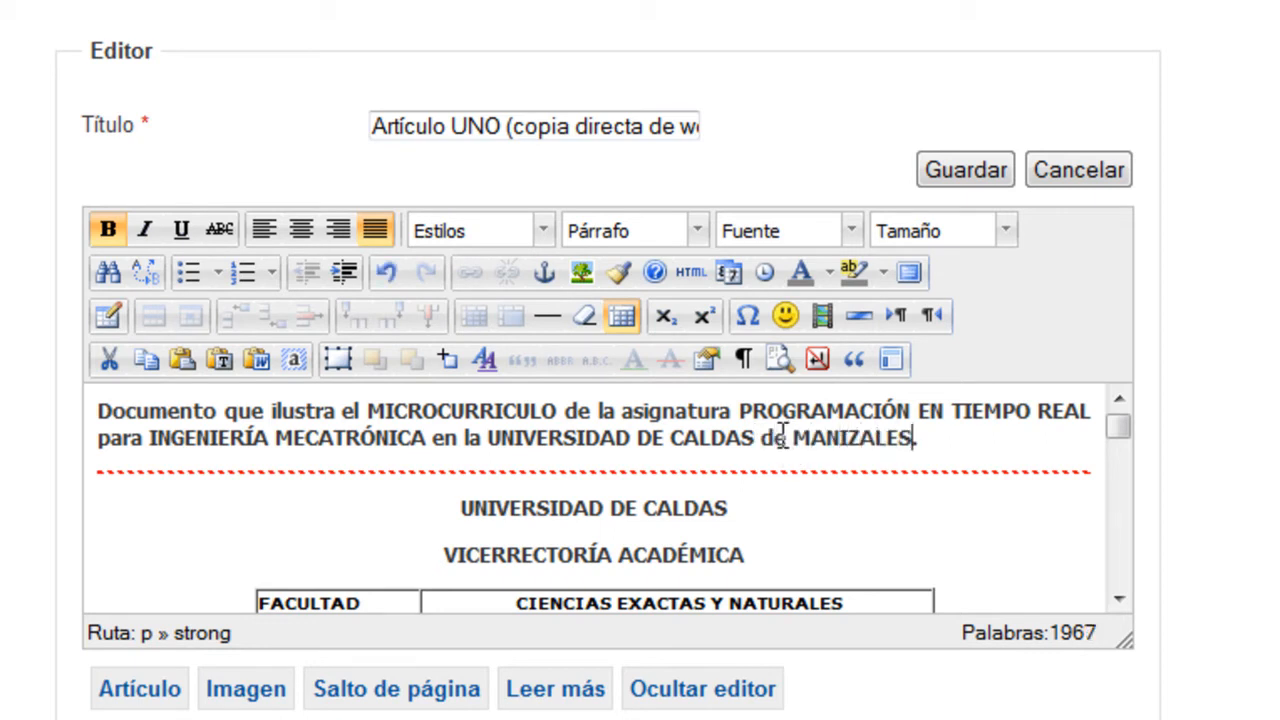
left_click(963, 165)
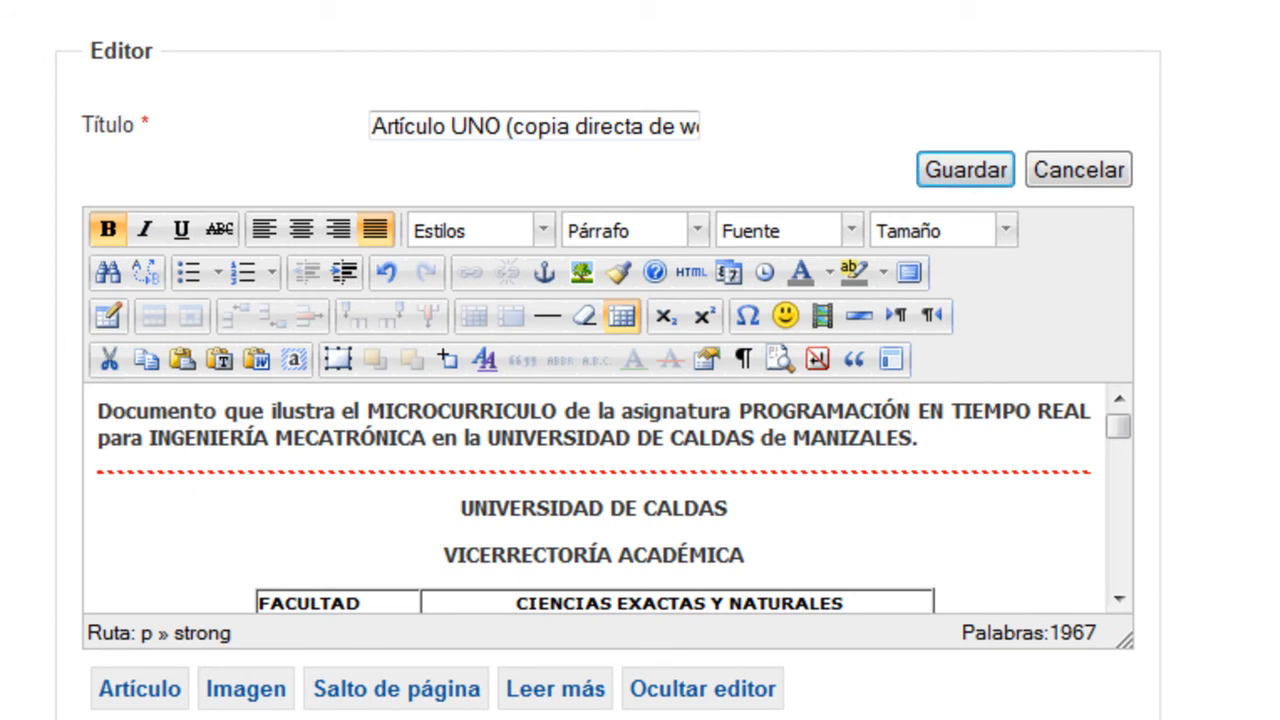
Check the saved article's introduction and the content below it on the site.
right_click(881, 390)
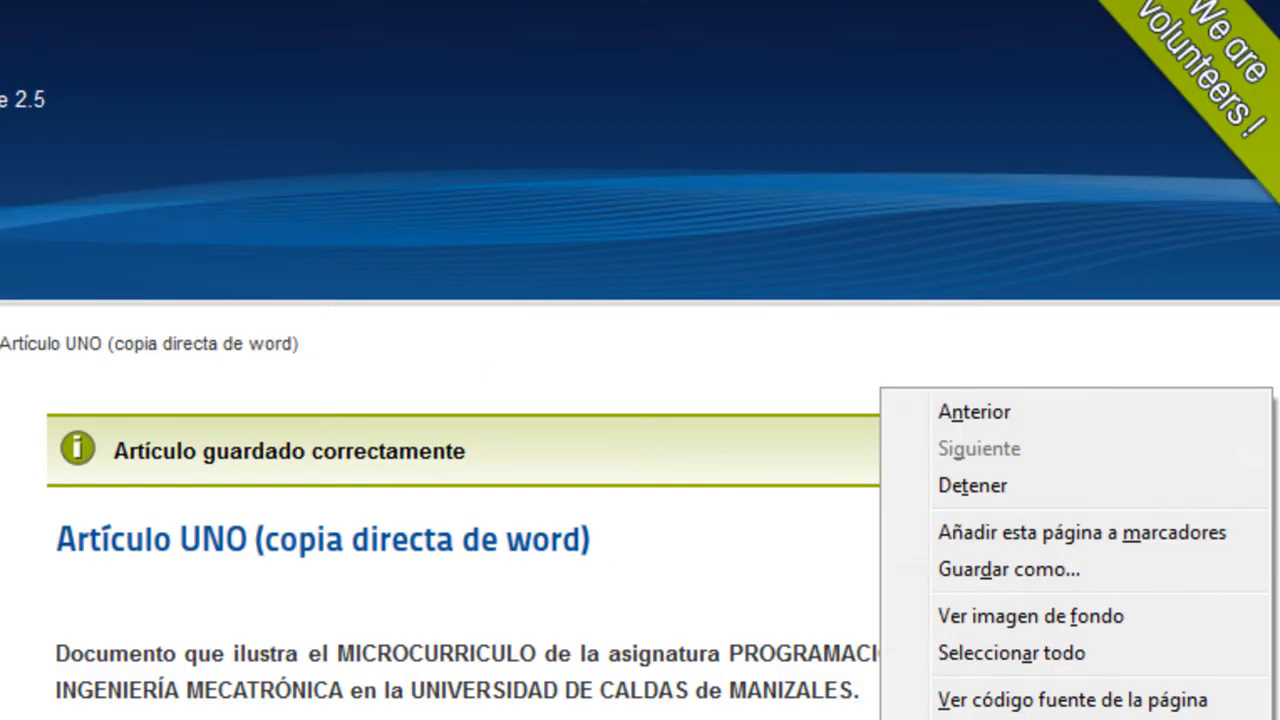
left_click(680, 636)
scroll(852, 326, "down", 5)
scroll(852, 326, "down", 3)
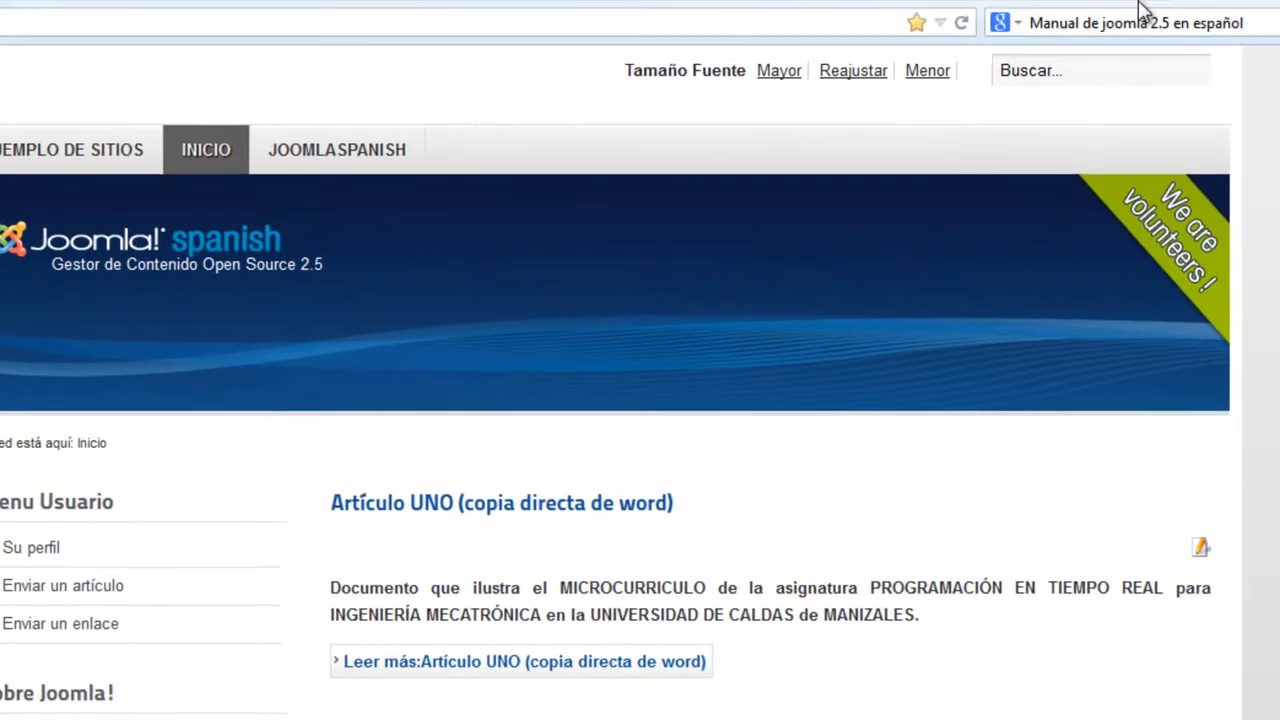
Switch to the Word document FORMATO_MICROCURRICULO_PROGRAMACION_EN_TIEMPO_REAL.docx and look through its sections from the subject data to Bibliografía.
left_click(1060, 16)
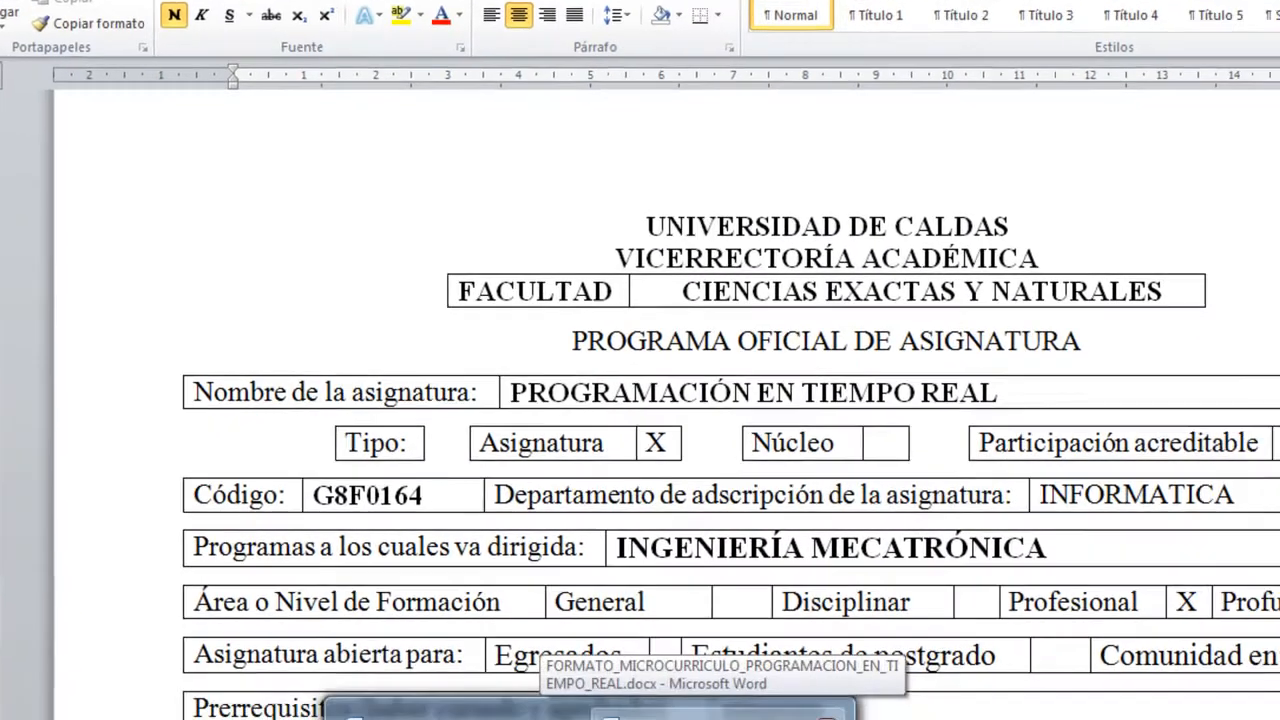
left_click(586, 712)
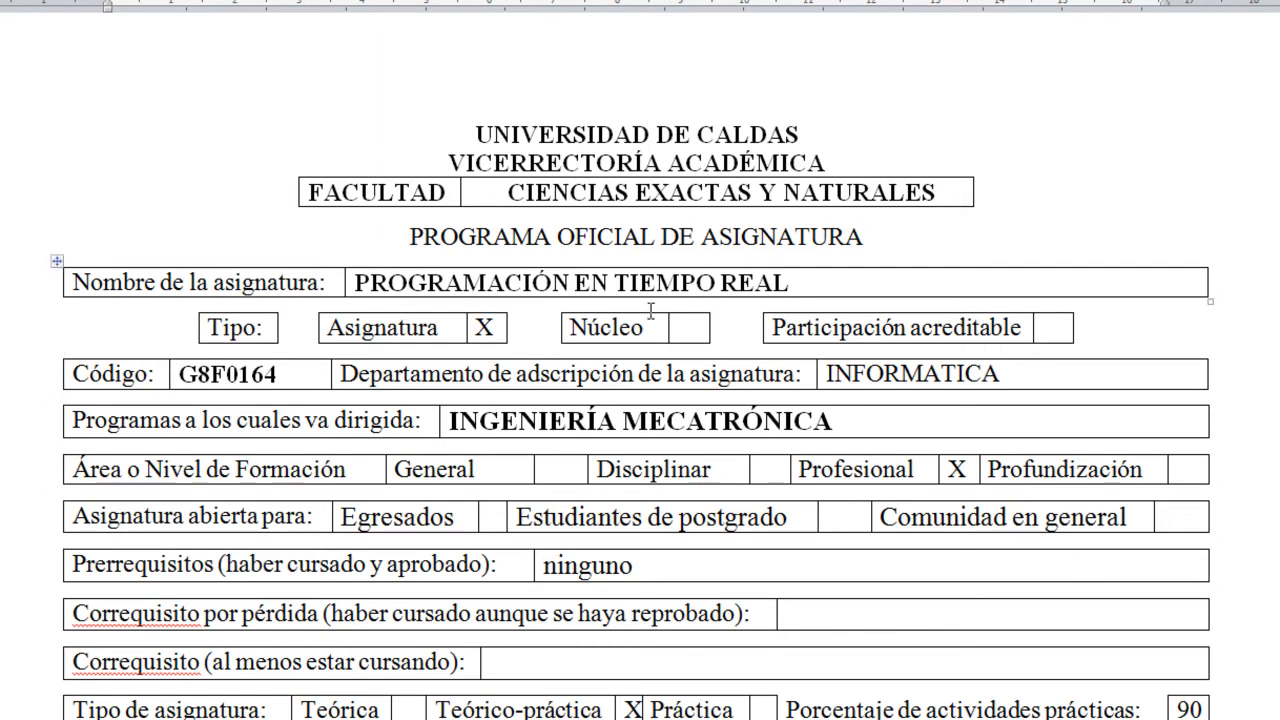
scroll(277, 371, "down", 10)
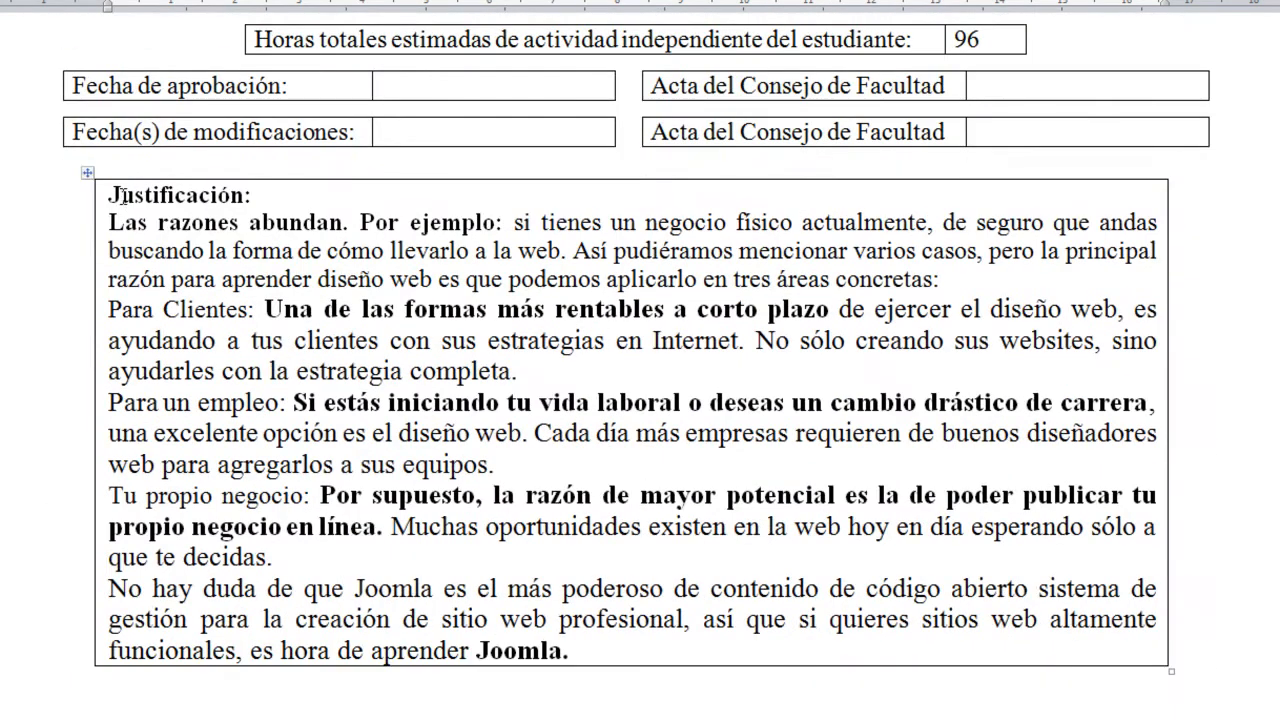
scroll(222, 575, "down", 6)
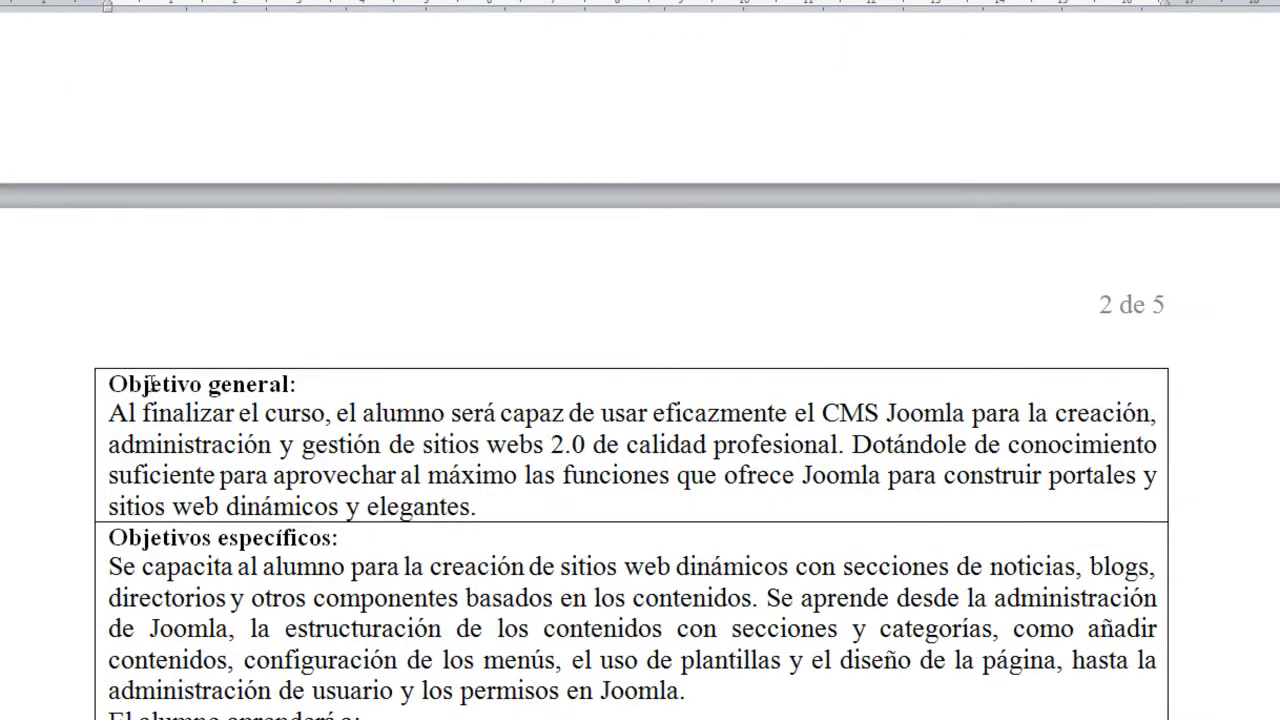
scroll(353, 532, "down", 5)
scroll(353, 532, "down", 3)
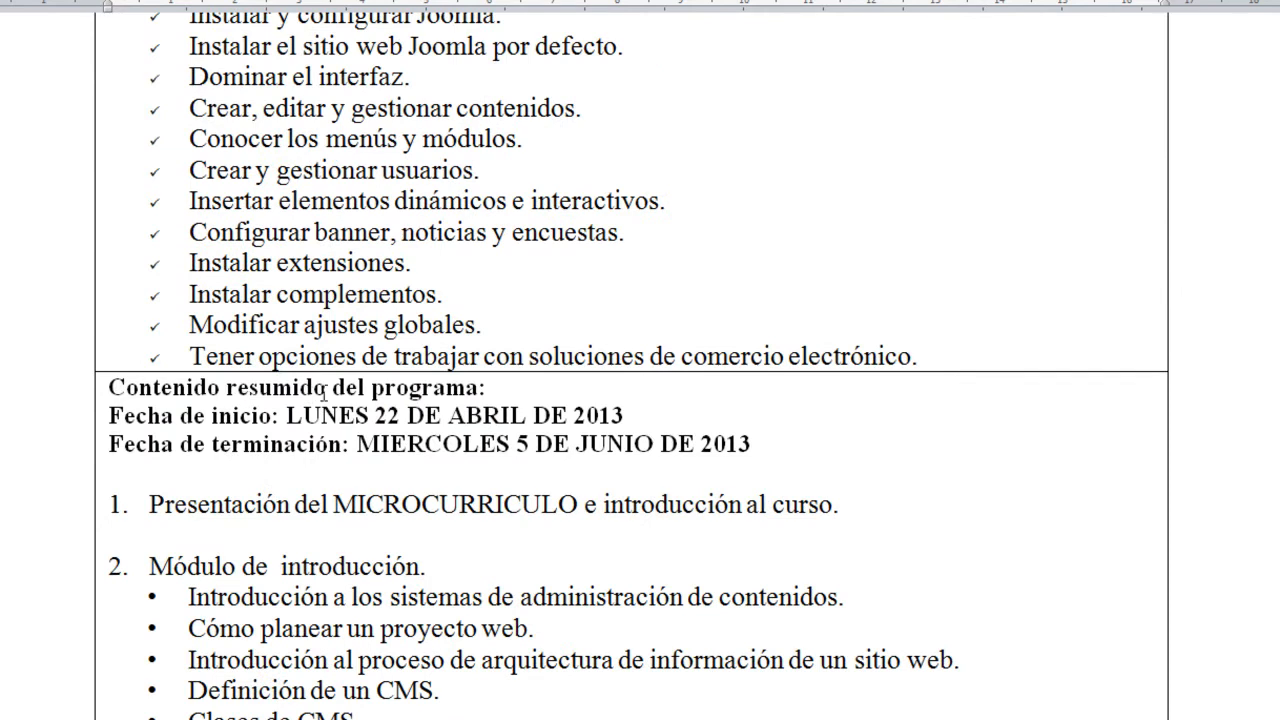
scroll(505, 392, "down", 20)
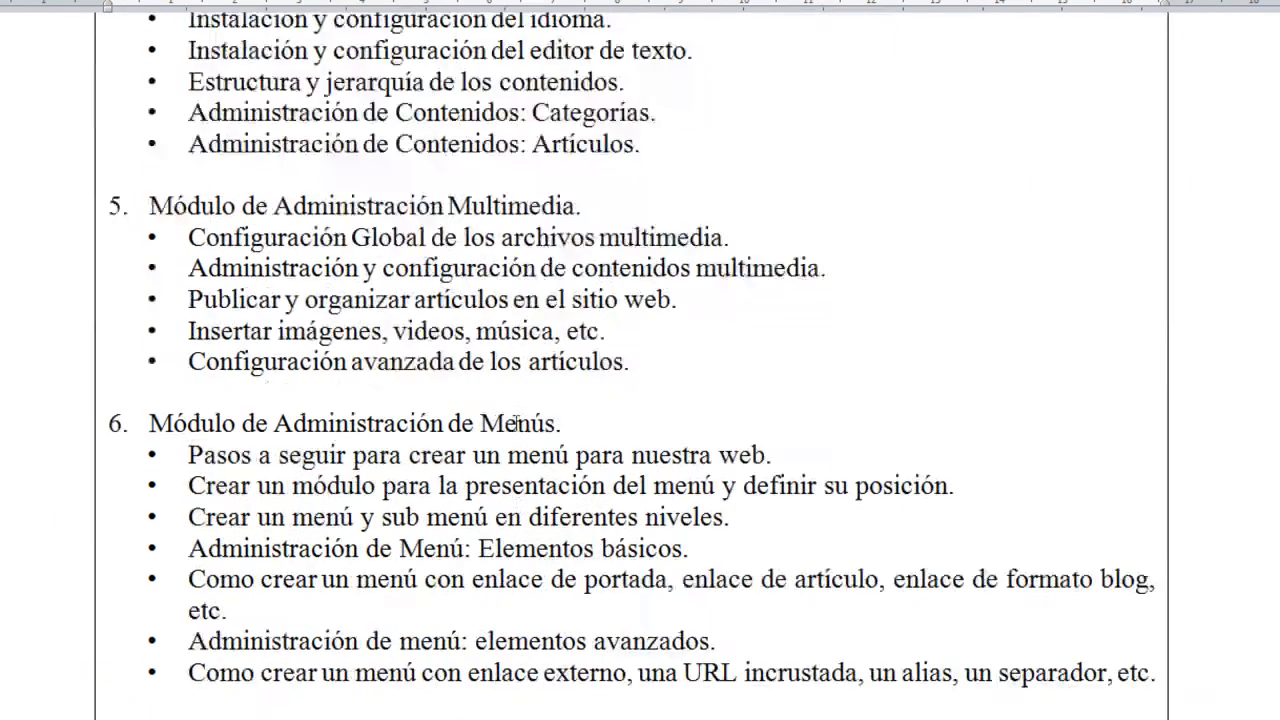
scroll(515, 423, "down", 15)
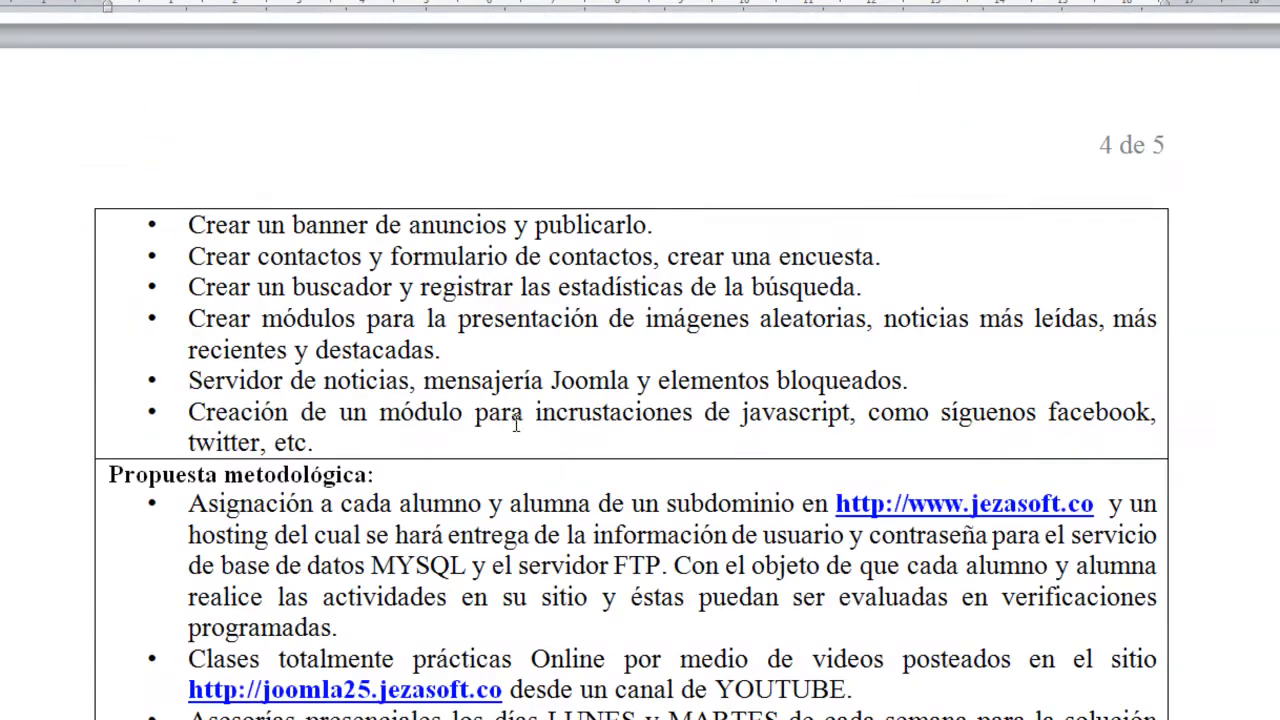
scroll(450, 466, "down", 11)
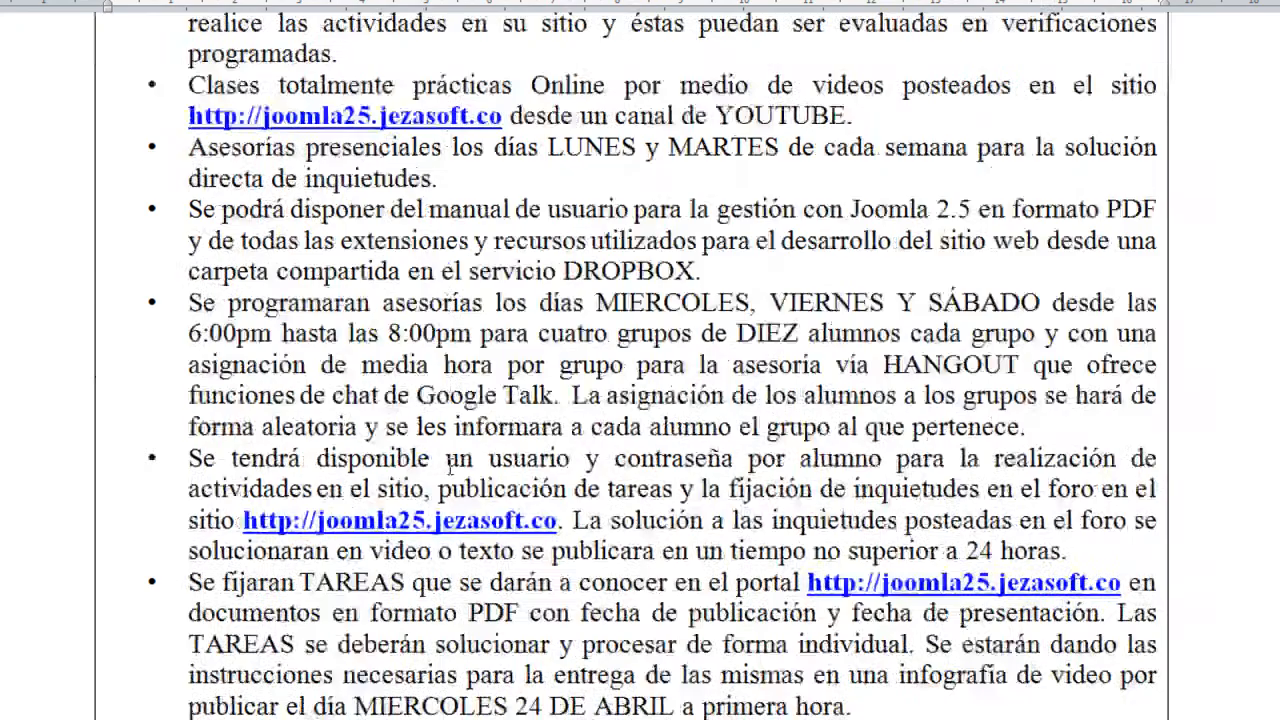
scroll(450, 466, "down", 5)
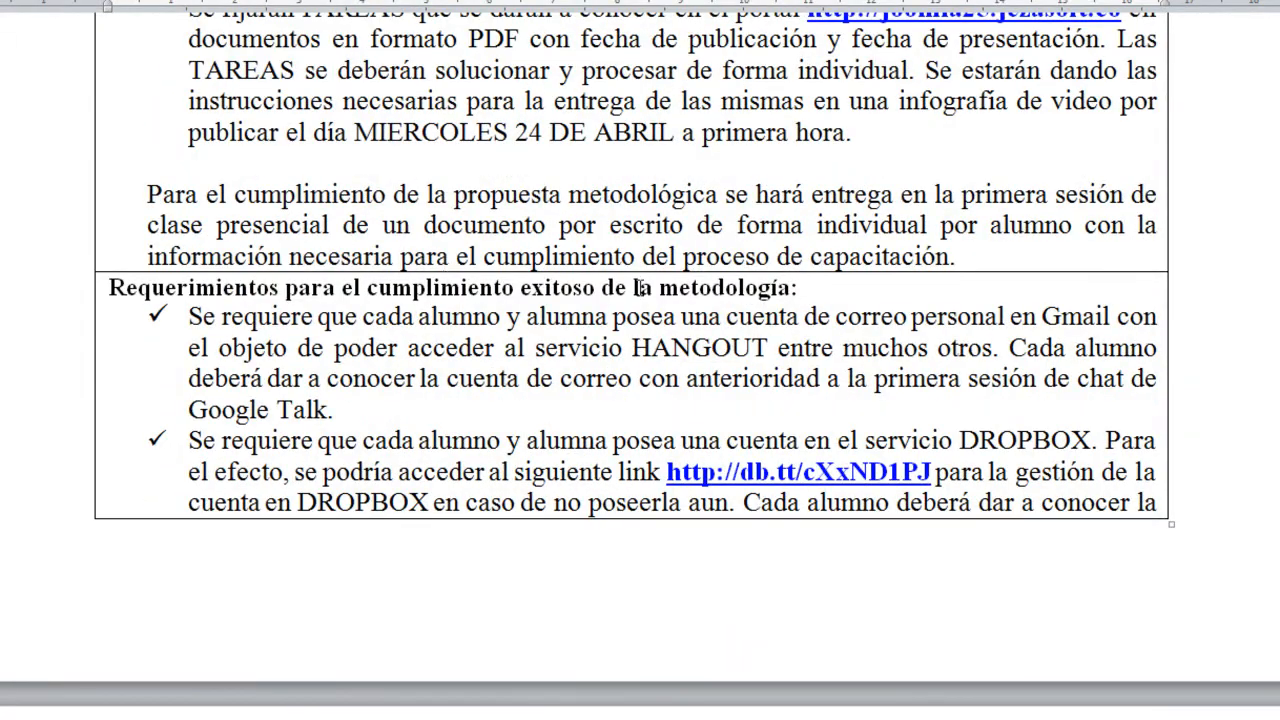
scroll(430, 375, "down", 10)
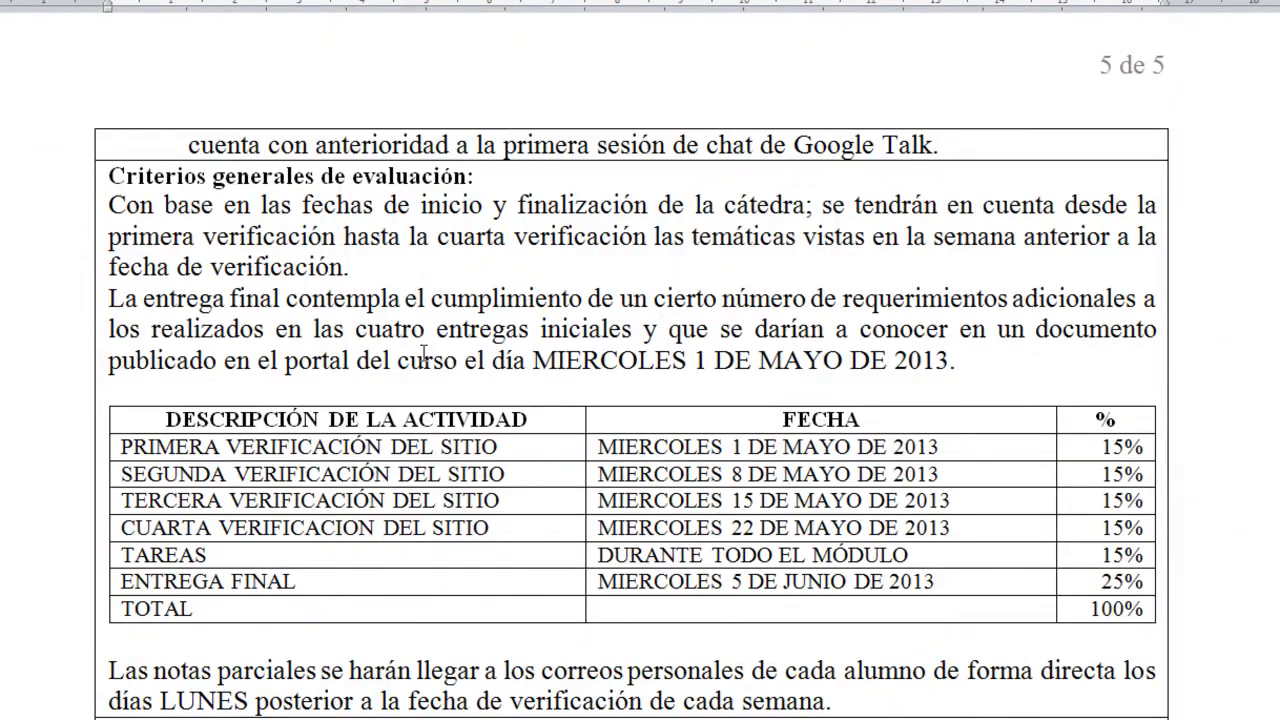
scroll(424, 355, "down", 6)
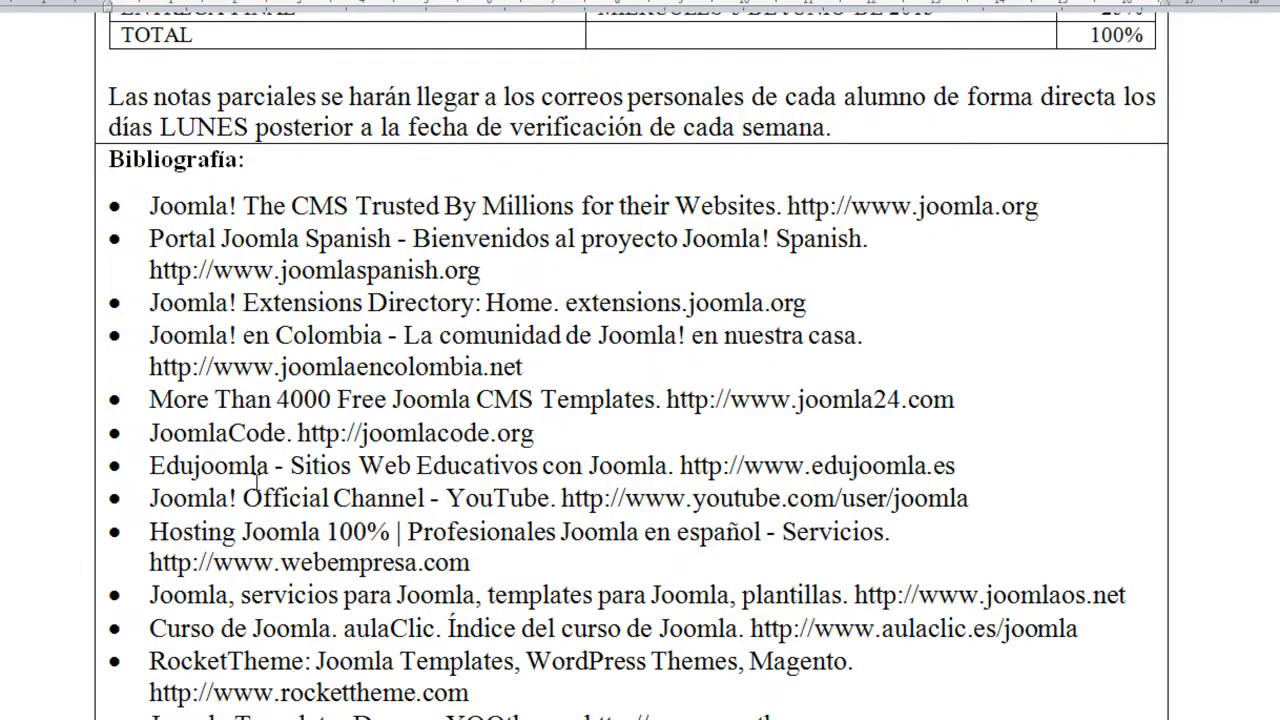
scroll(258, 480, "up", 20)
scroll(258, 490, "up", 20)
scroll(258, 485, "up", 20)
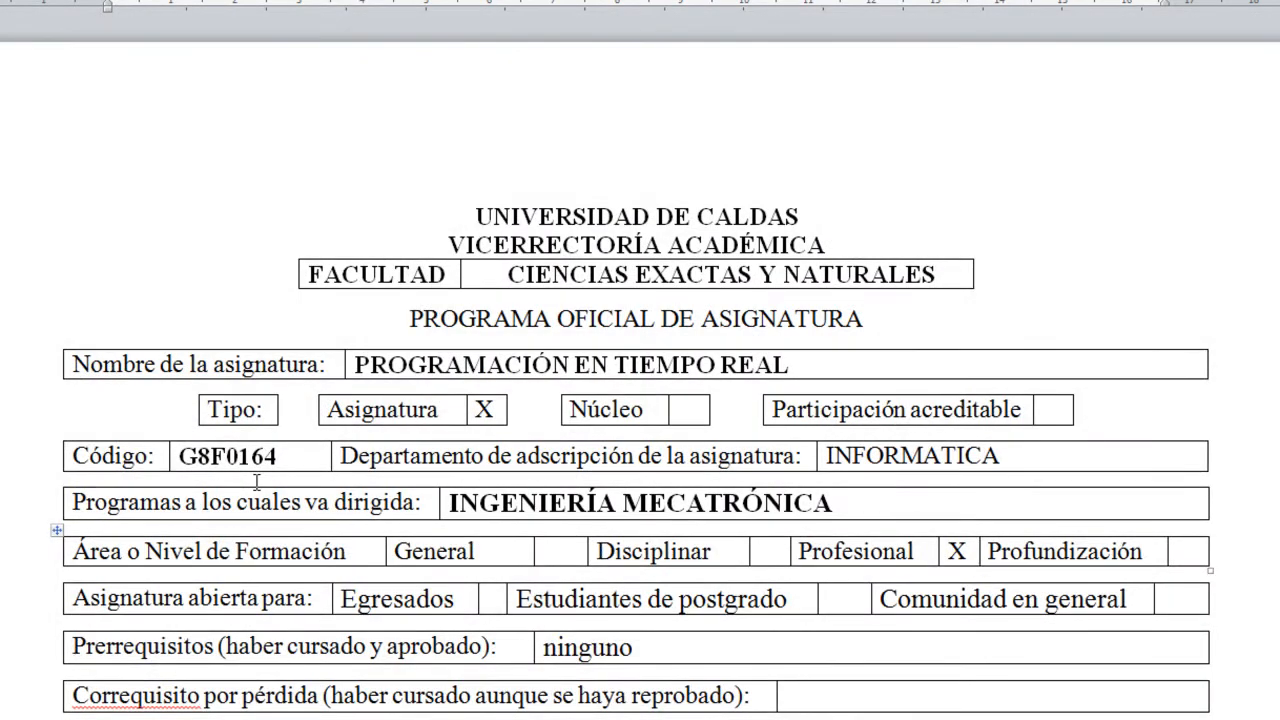
Examine the subject data tables on the document's first page, from Nombre de la asignatura down to Fecha(s) de modificaciones.
scroll(257, 482, "down", 2)
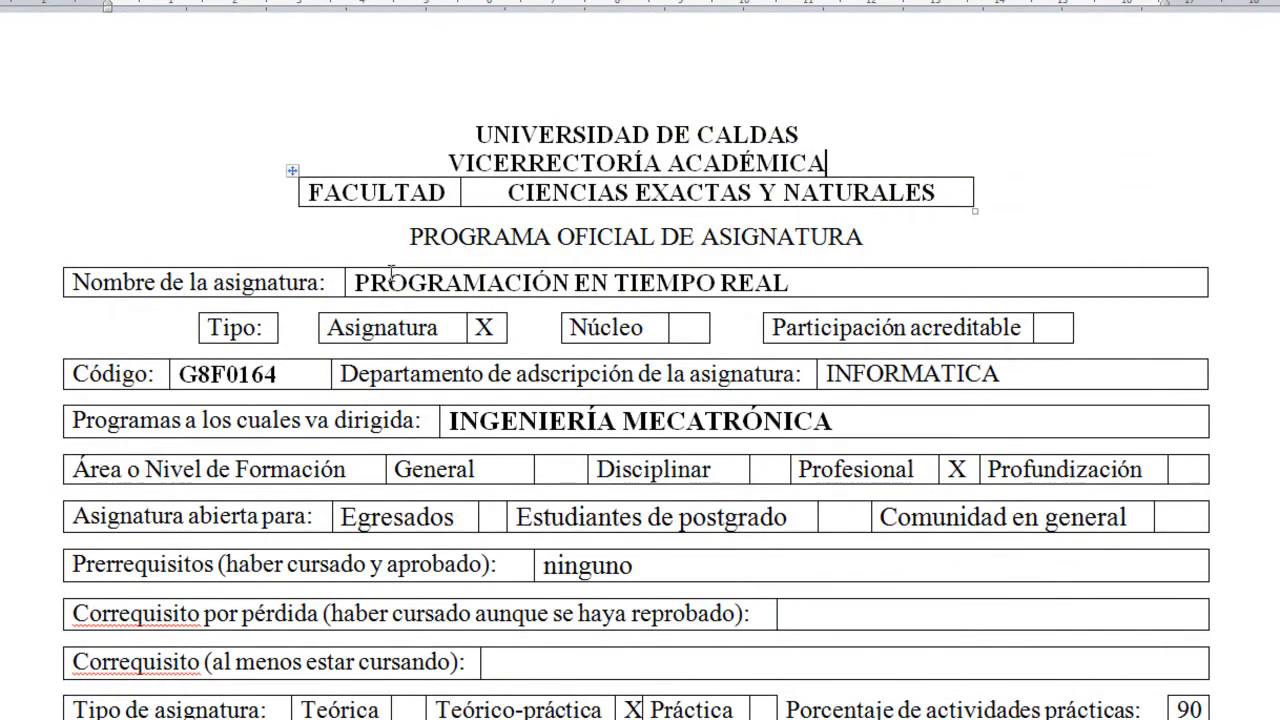
scroll(374, 293, "down", 8)
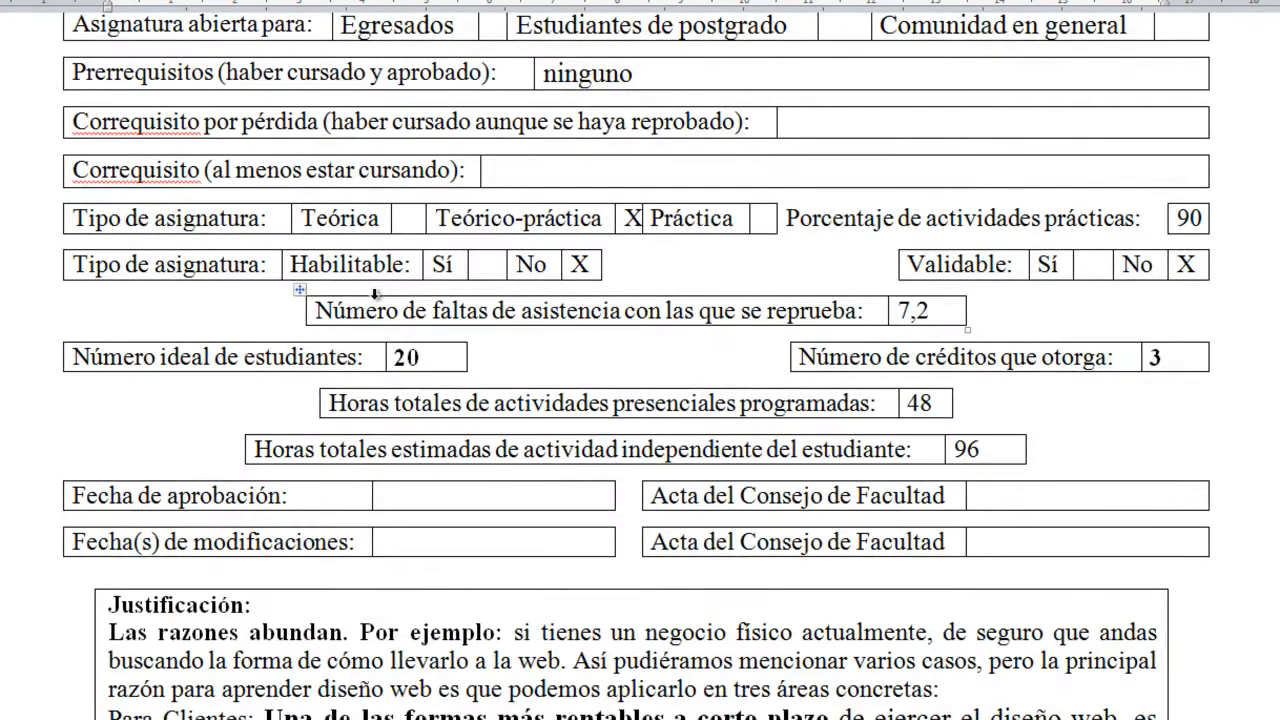
scroll(375, 295, "up", 8)
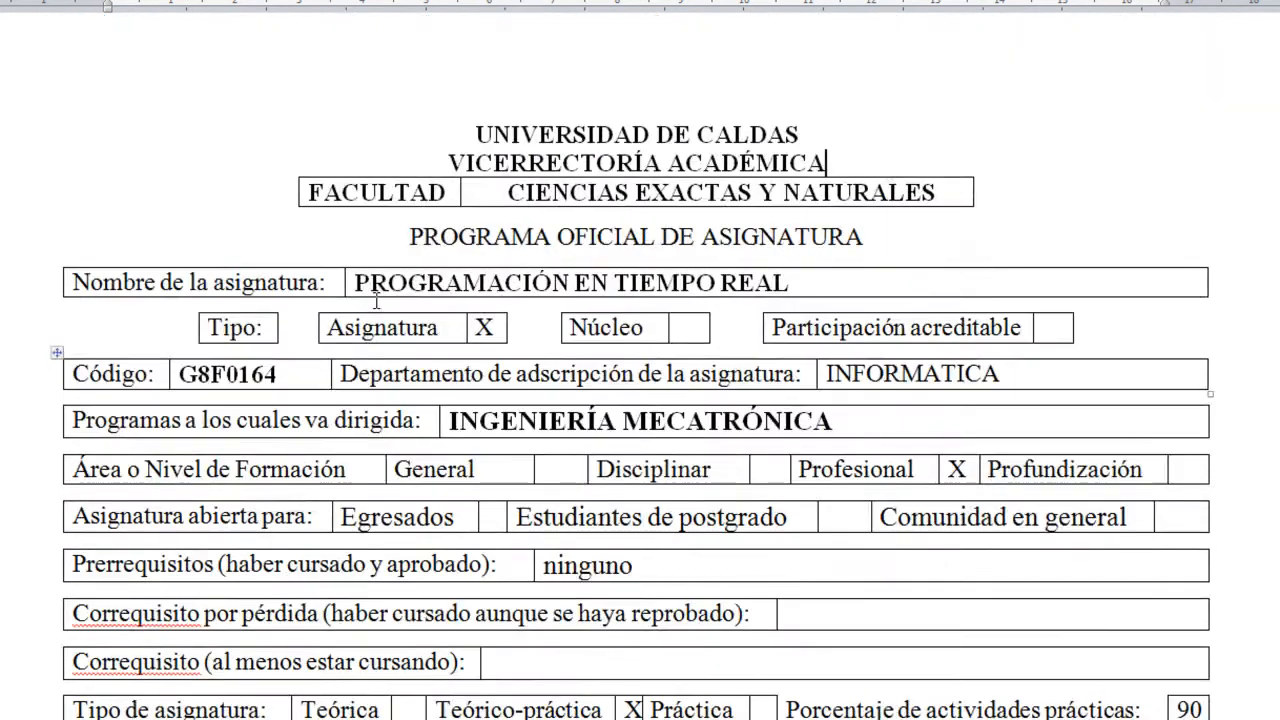
scroll(540, 238, "down", 8)
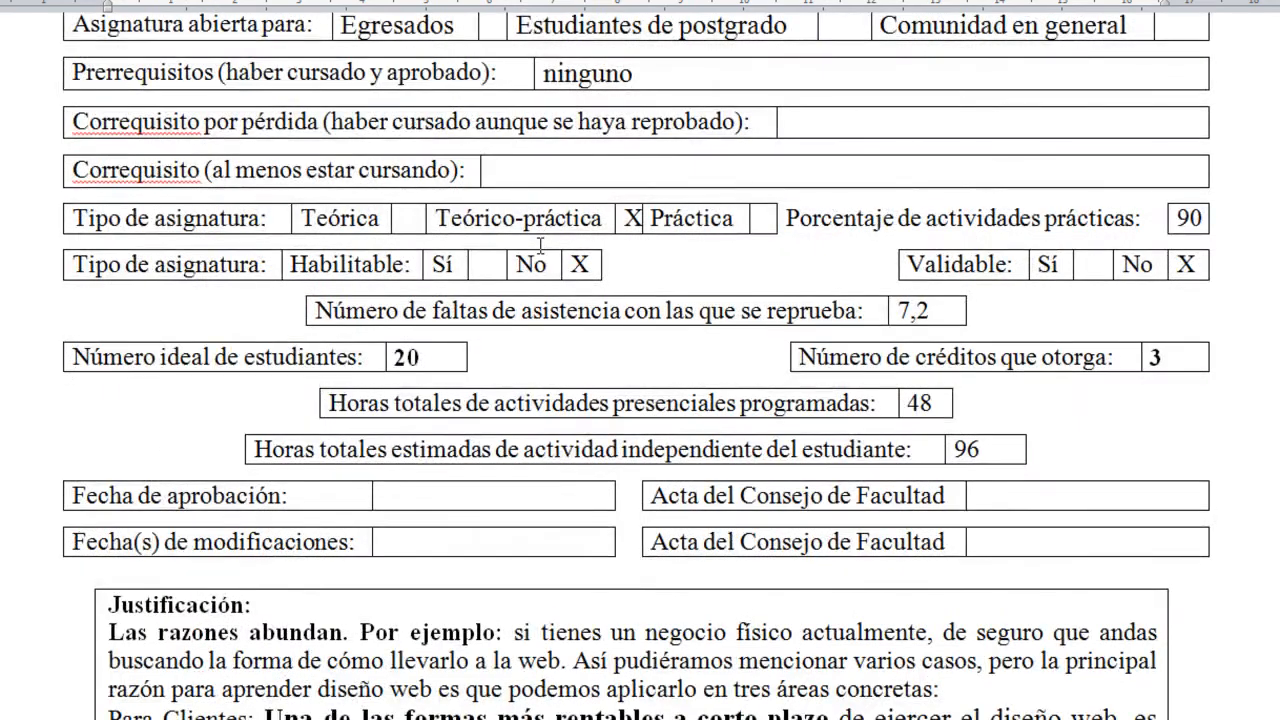
scroll(540, 245, "up", 7)
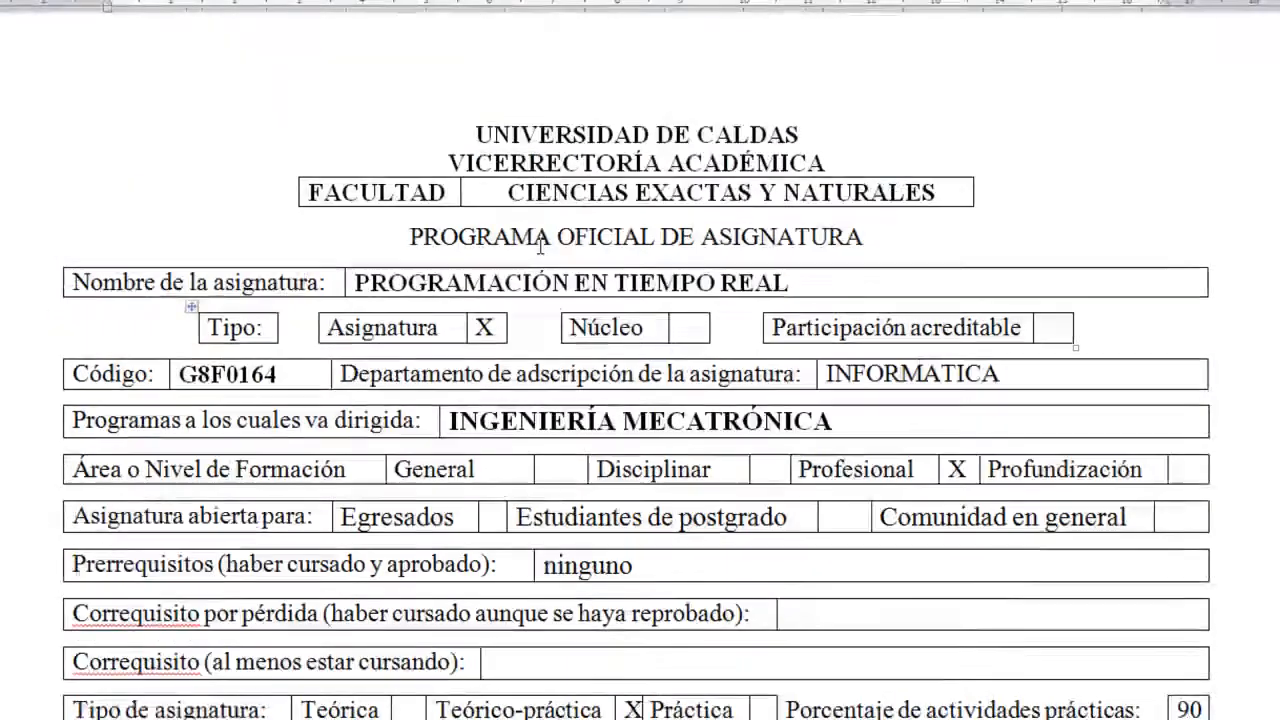
scroll(540, 245, "up", 3)
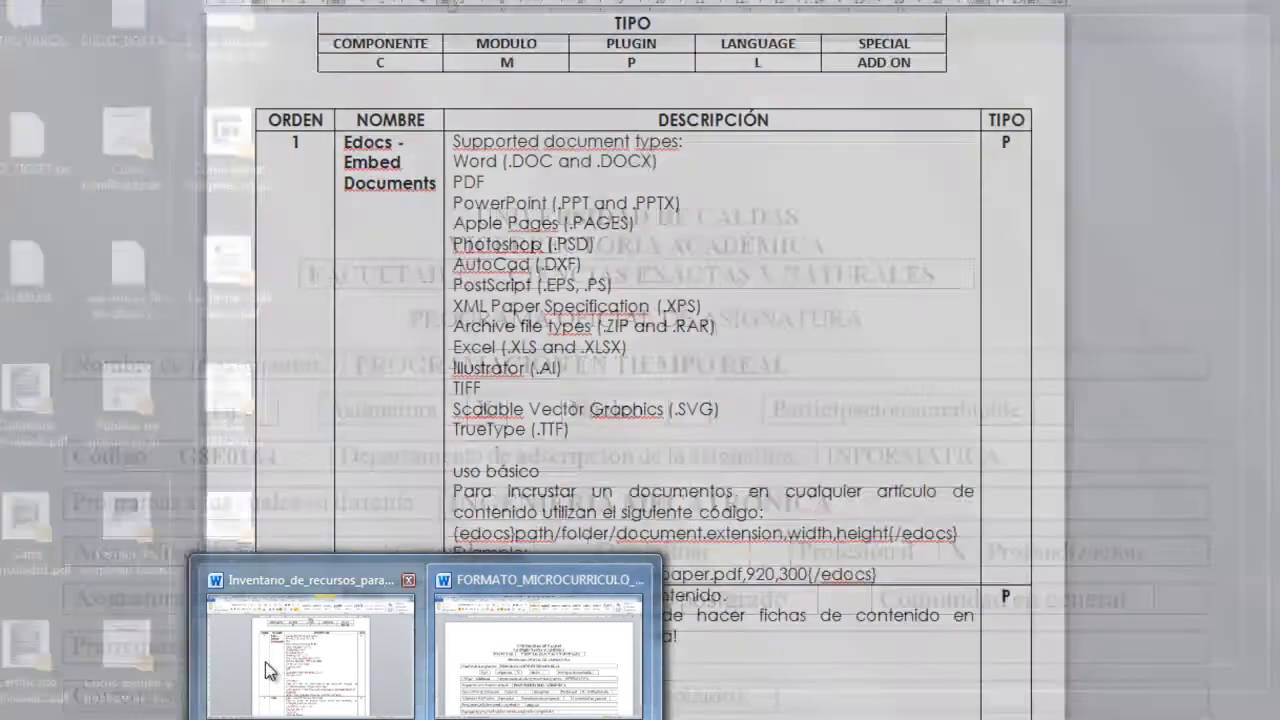
left_click(530, 700)
scroll(494, 423, "down", 9)
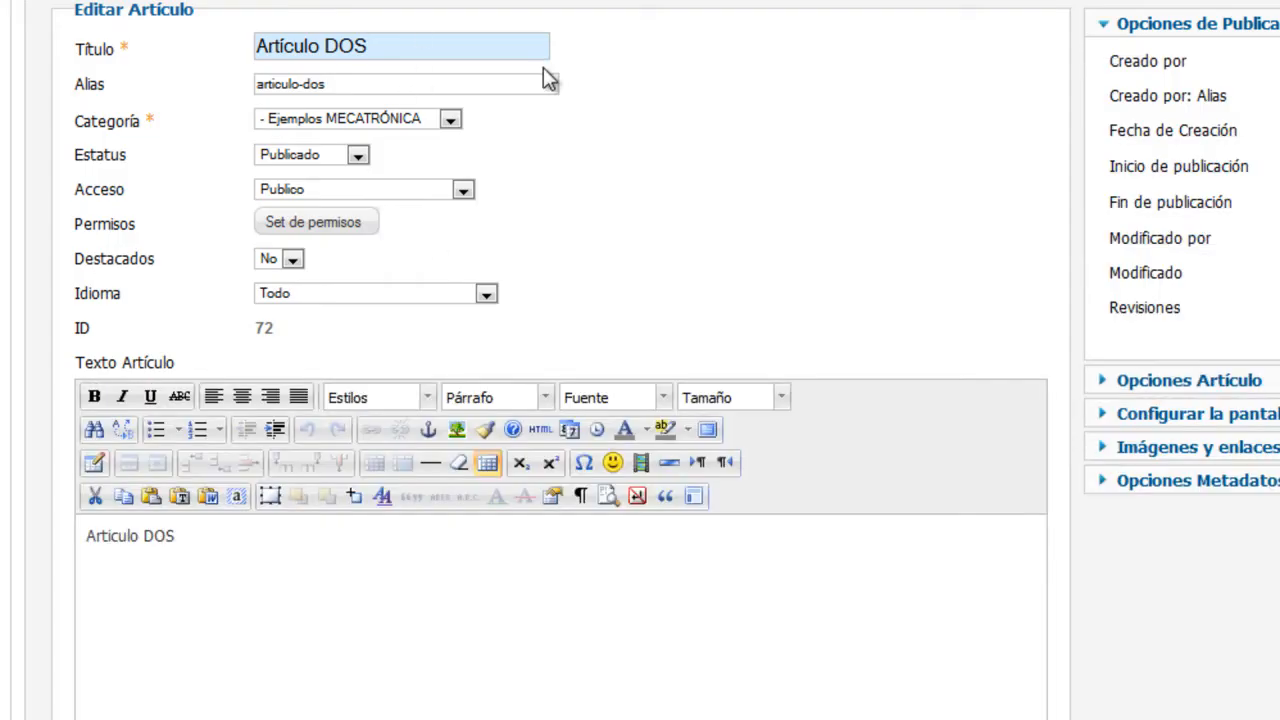
In the Joomla article editor, extend Artículo DOS's title to "Artículo DOS (Desde WORD con pestañas)".
type("(a")
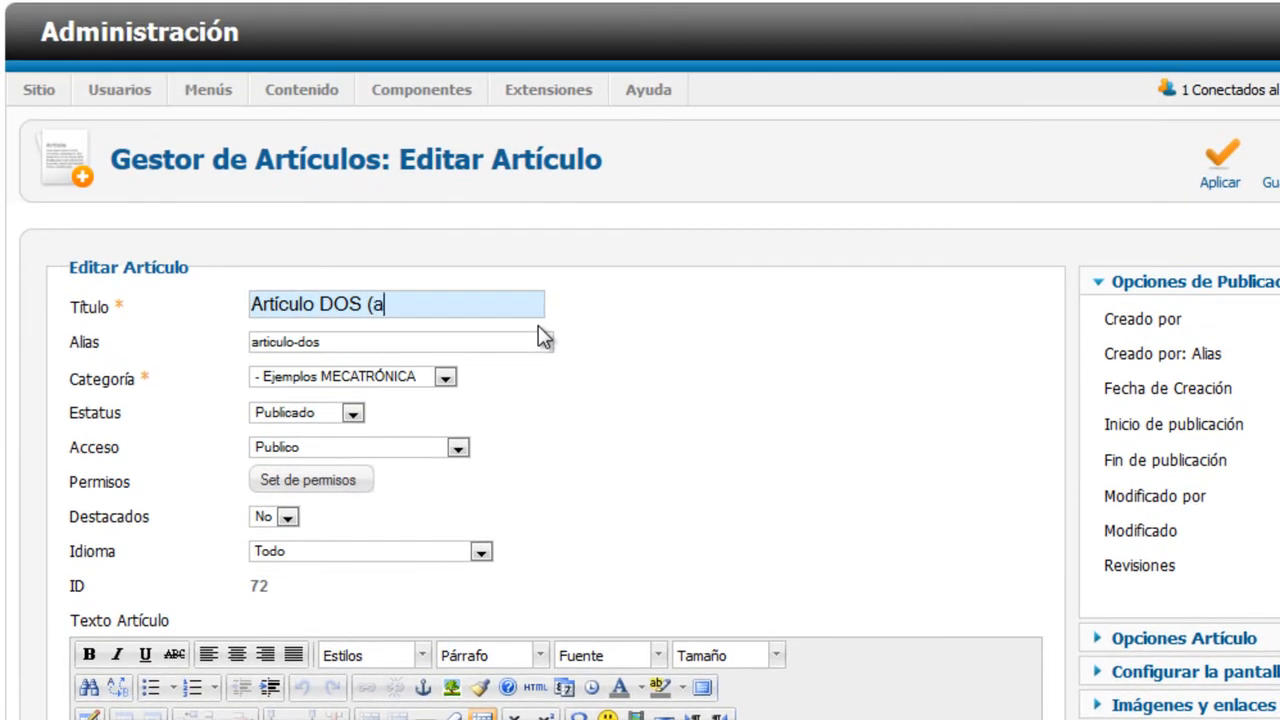
type("RTICULO")
key("BackSpace")
key("BackSpace")
key("BackSpace")
key("BackSpace")
key("BackSpace")
key("BackSpace")
key("BackSpace")
key("BackSpace")
type("Articul")
key("BackSpace")
key("BackSpace")
key("BackSpace")
key("BackSpace")
key("BackSpace")
key("BackSpace")
key("BackSpace")
type("Desde WOR")
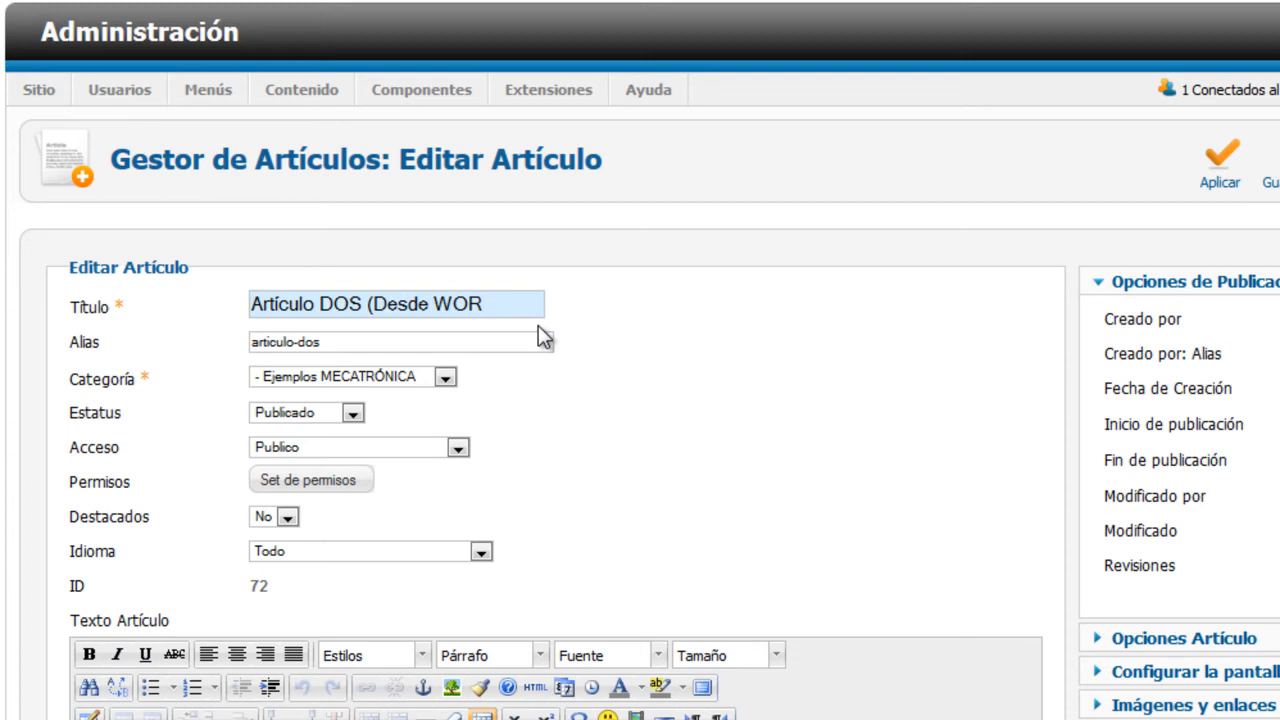
type("D con pes")
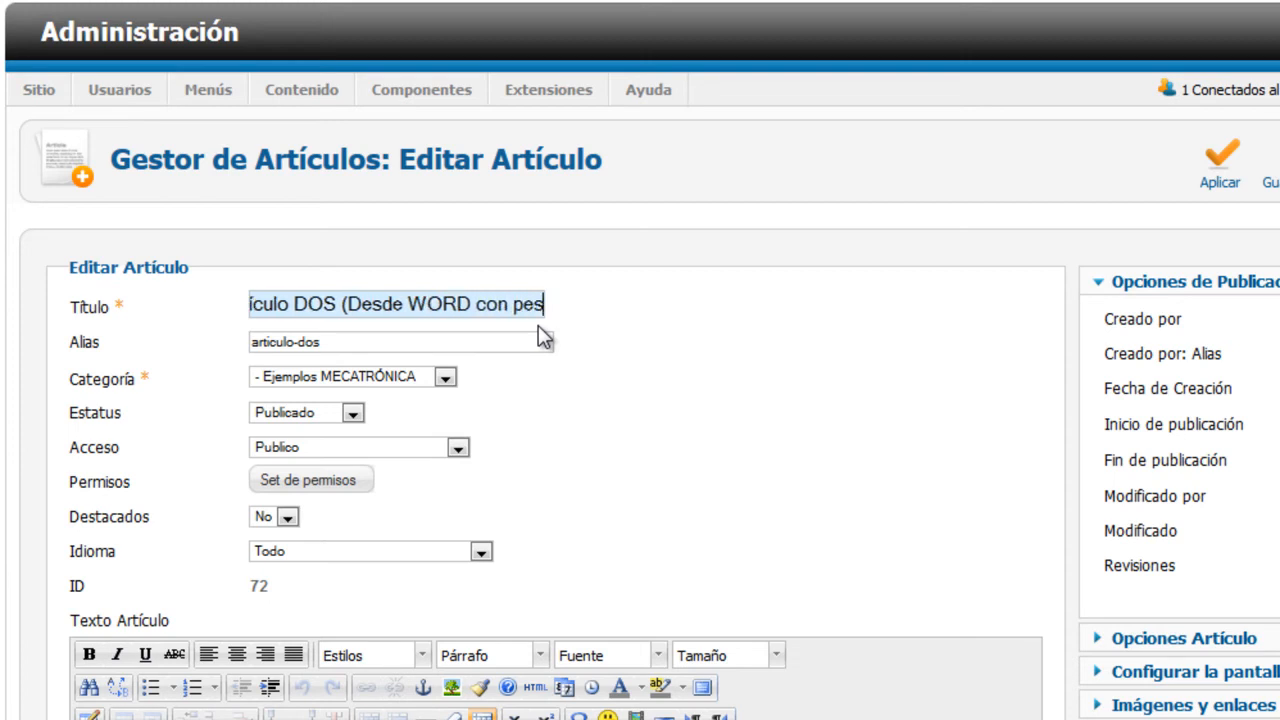
type("tañas)")
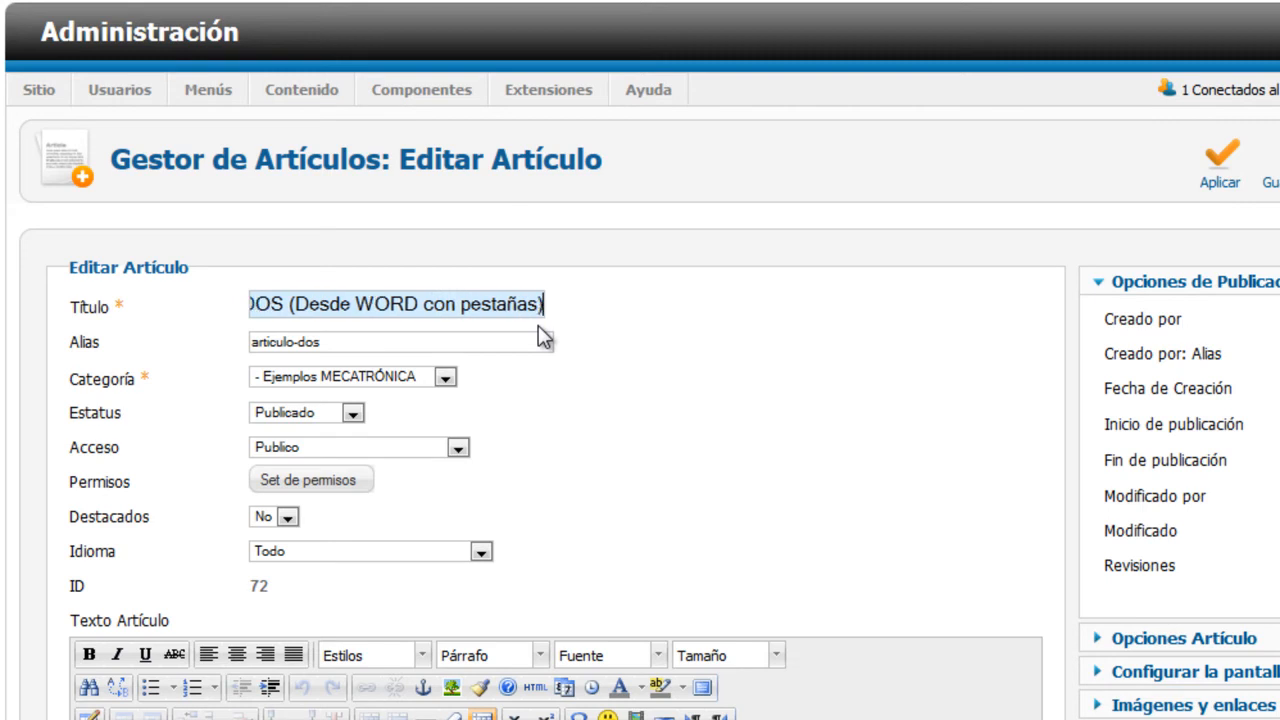
key("Left")
key("Left")
key("Left")
key("Left")
key("Left")
key("Left")
key("Left")
key("Left")
key("Left")
key("Left")
key("Left")
key("Left")
key("Left")
key("Left")
key("Left")
key("Left")
key("Left")
key("Left")
key("Left")
key("Left")
Clear the article's alias and set Destacados to Si.
left_click_drag(332, 345, 160, 366)
key("BackSpace")
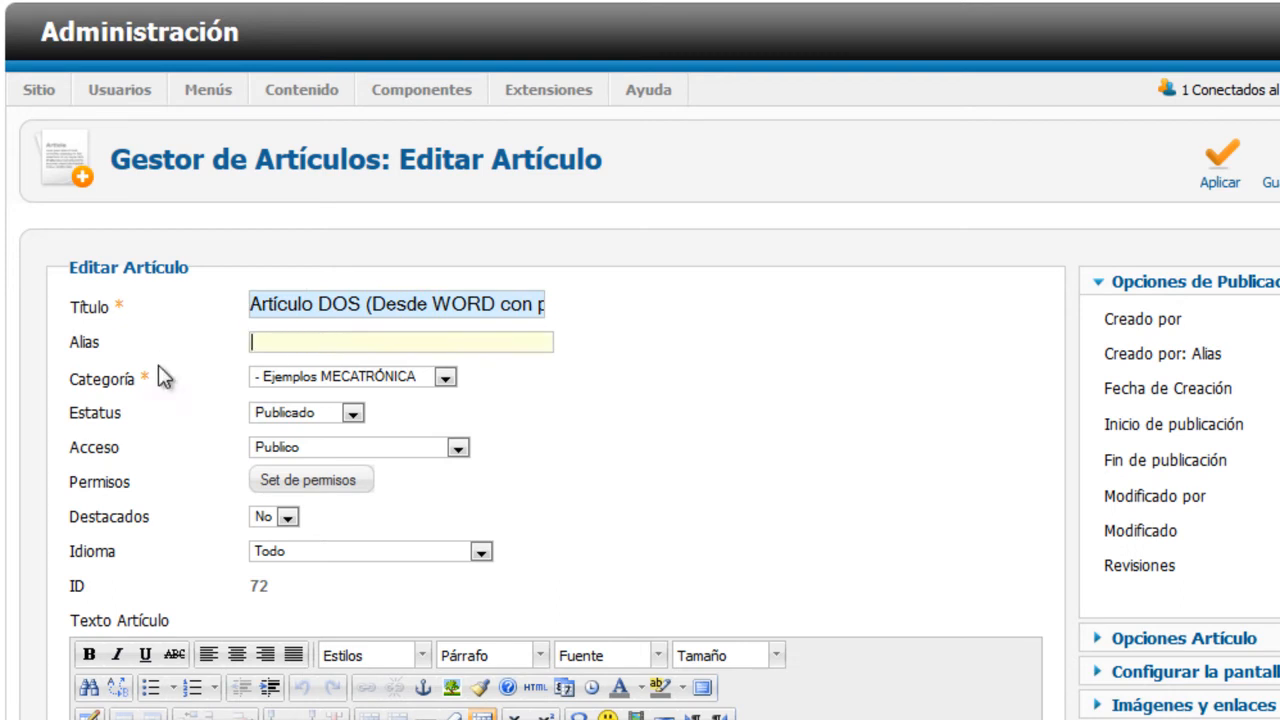
left_click(343, 530)
left_click(290, 520)
Delete the article's existing body text and copy the entire microcurrículo document in Word.
left_click_drag(178, 634, 84, 634)
key("BackSpace")
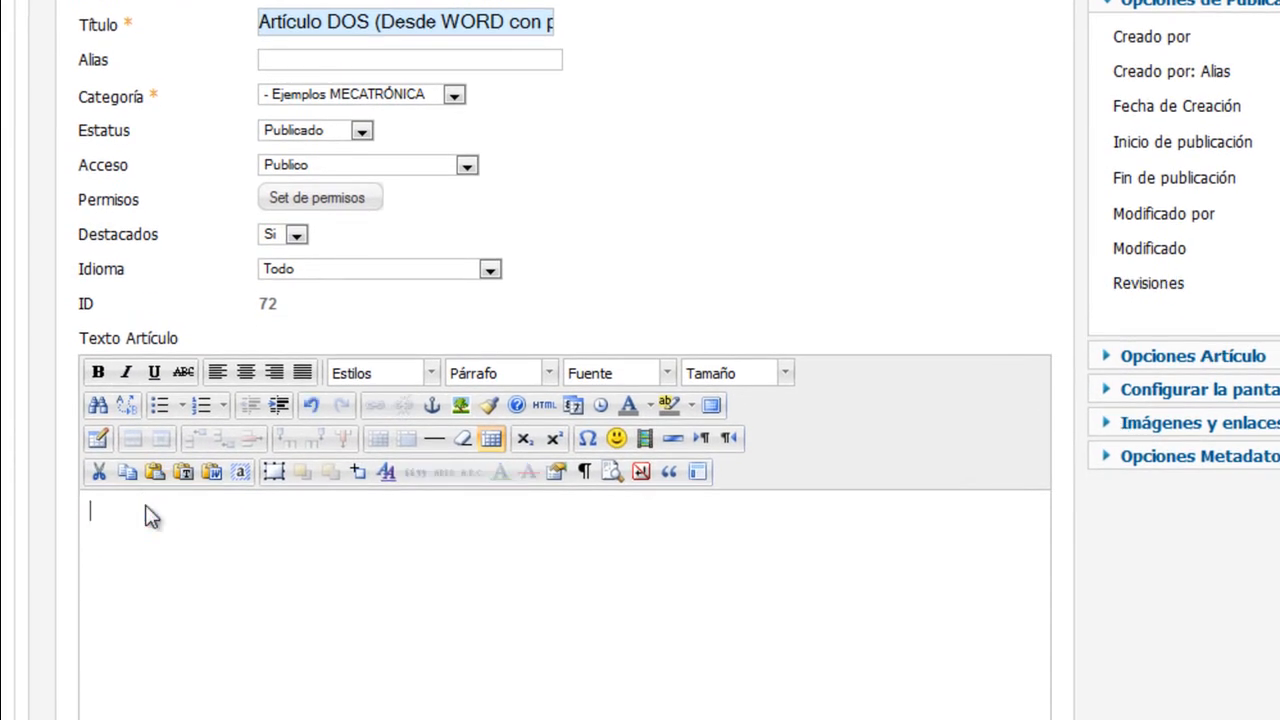
mouse_move(673, 715)
left_click(757, 605)
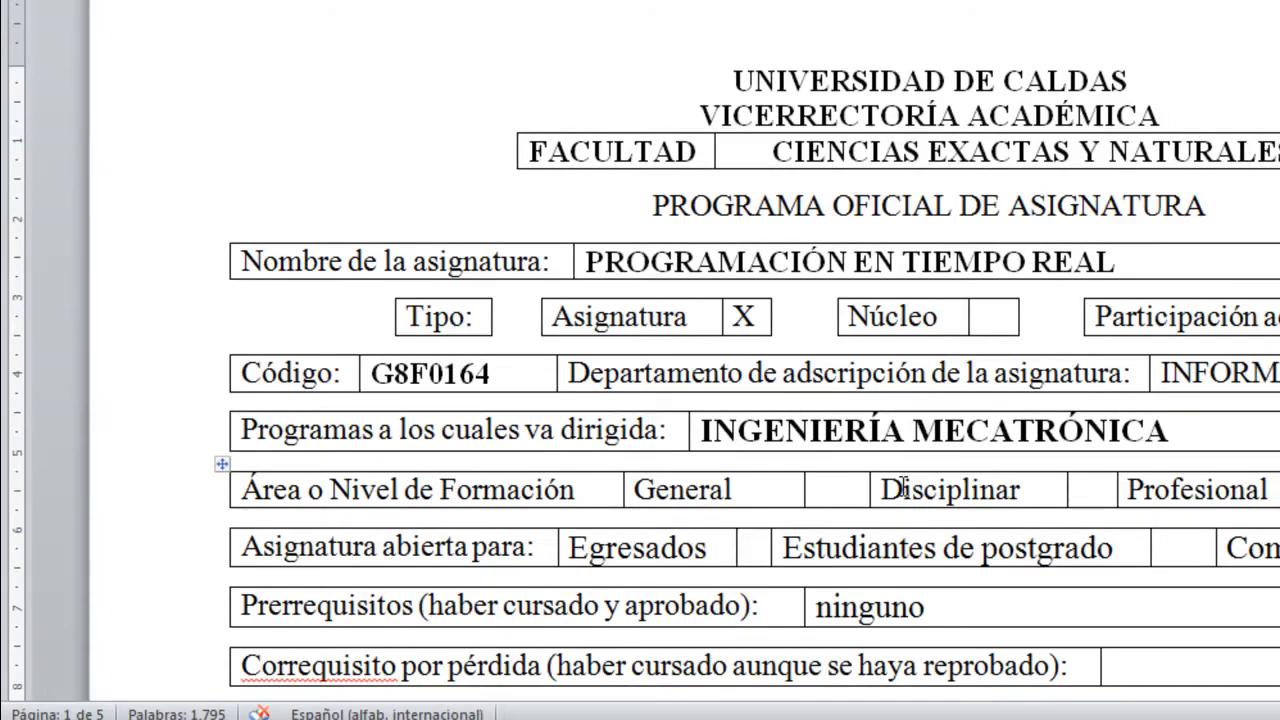
key("ctrl+a")
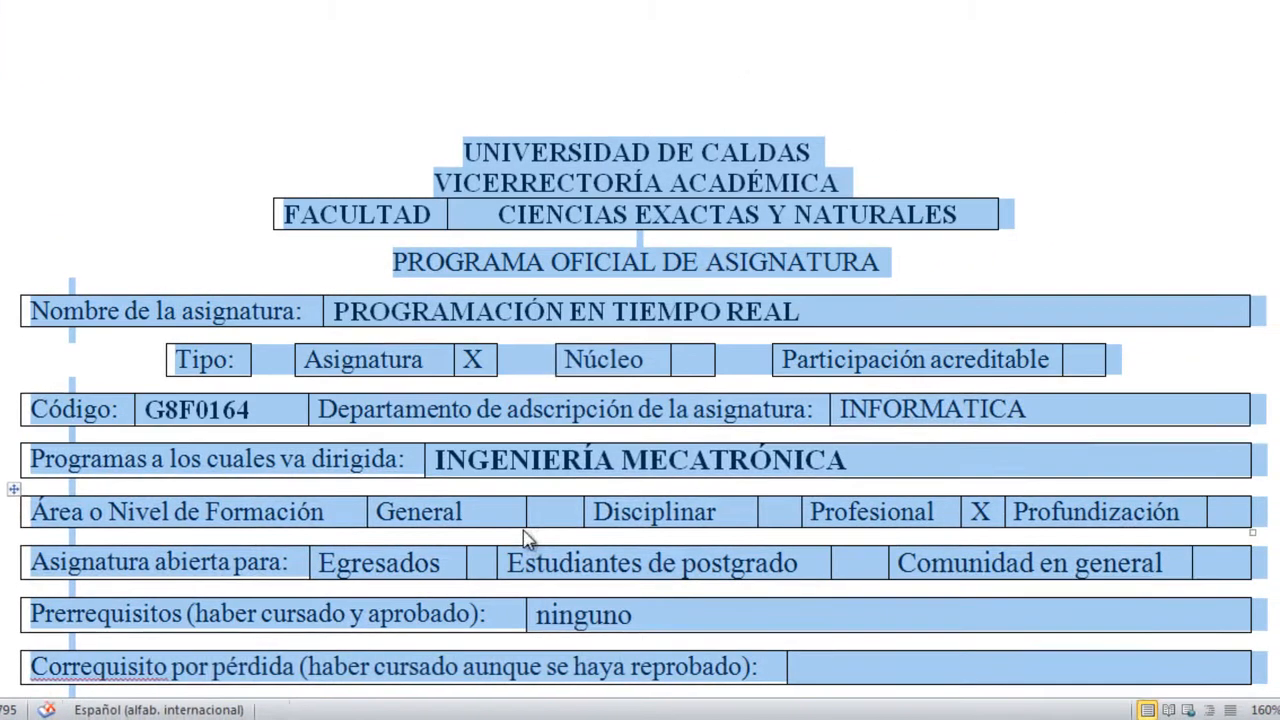
scroll(400, 398, "down", 12)
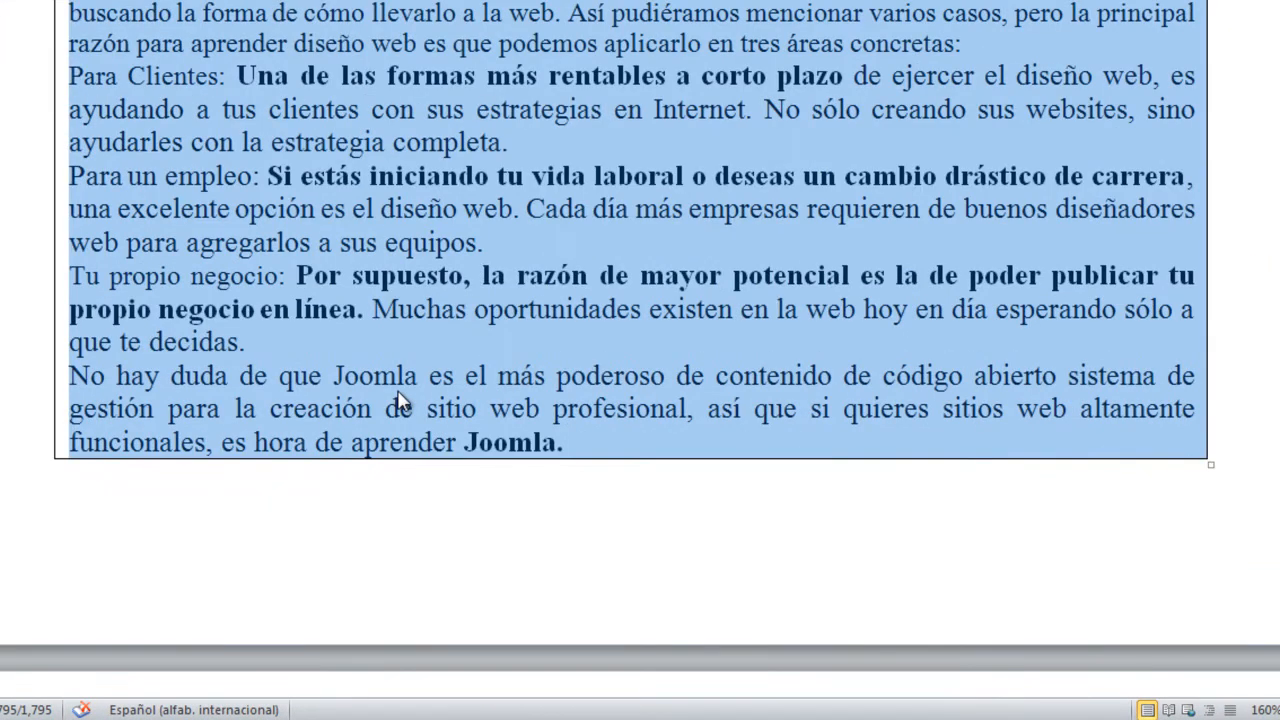
mouse_move(410, 719)
left_click(681, 285)
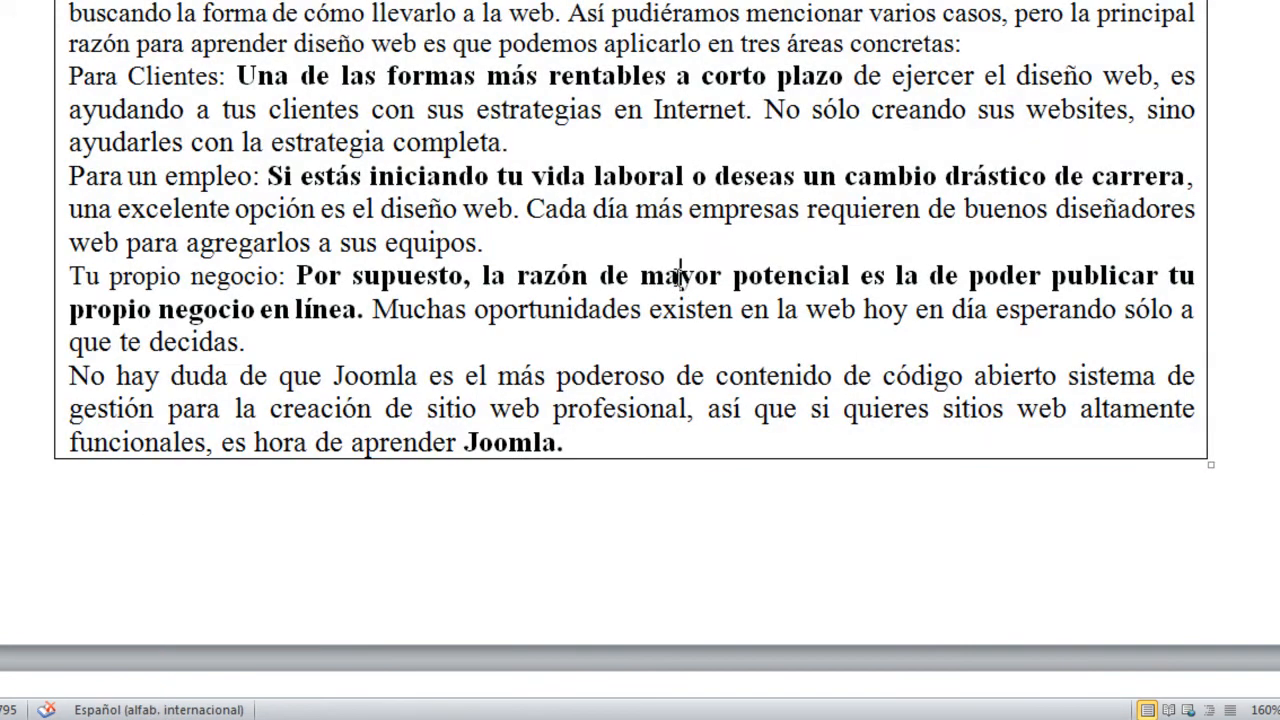
key("ctrl+a")
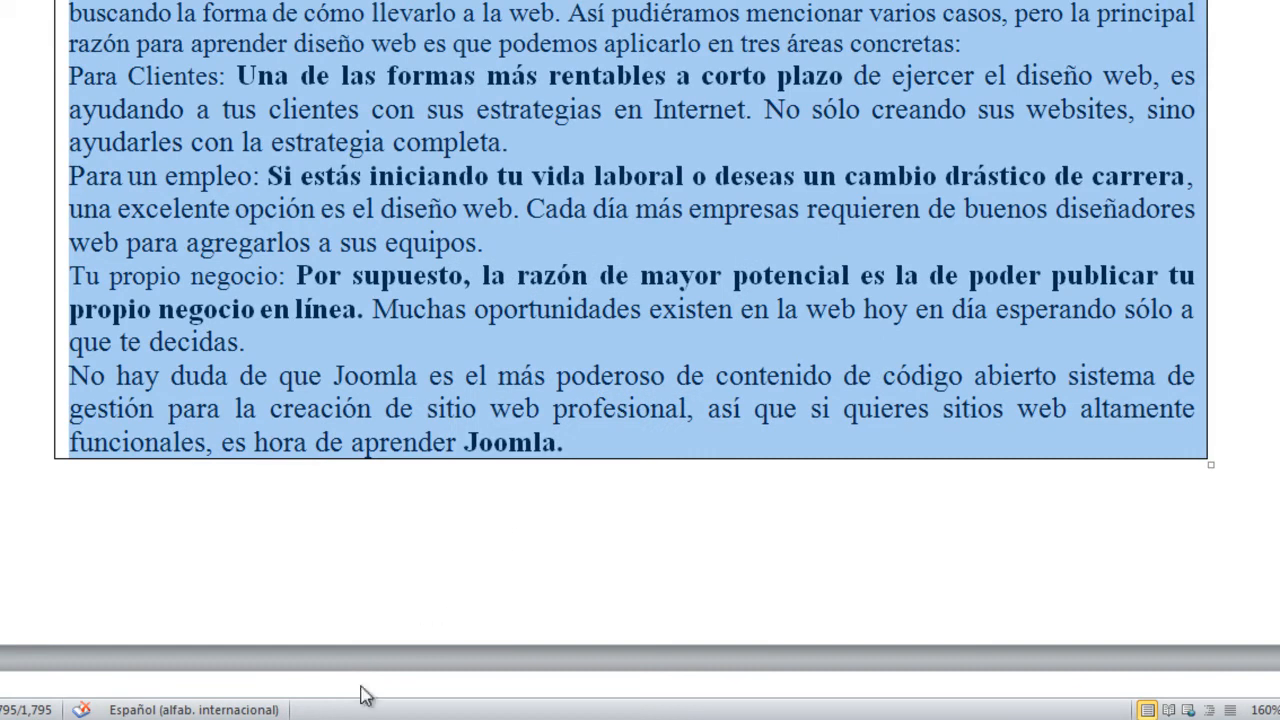
Return to the Joomla editor, insert the copied document into Artículo DOS with Pegar desde Word and check the pasted text up to its heading.
left_click(238, 719)
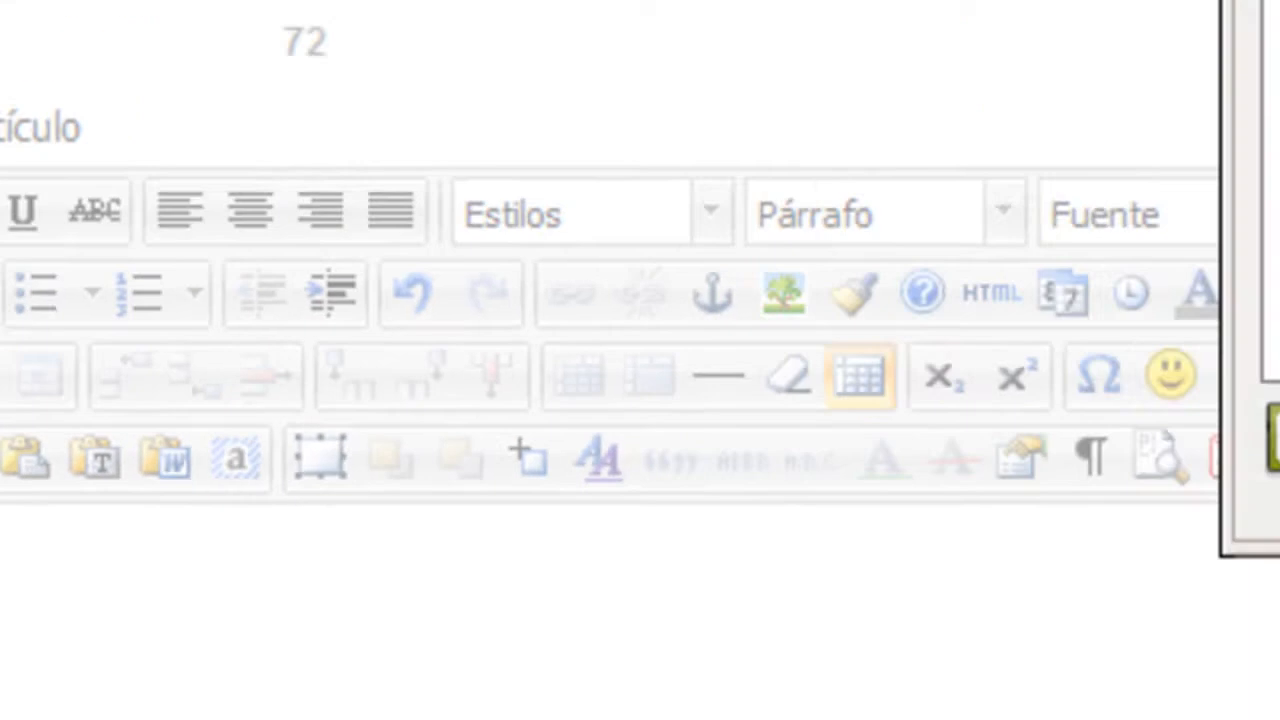
left_click(398, 345)
key("ctrl+v")
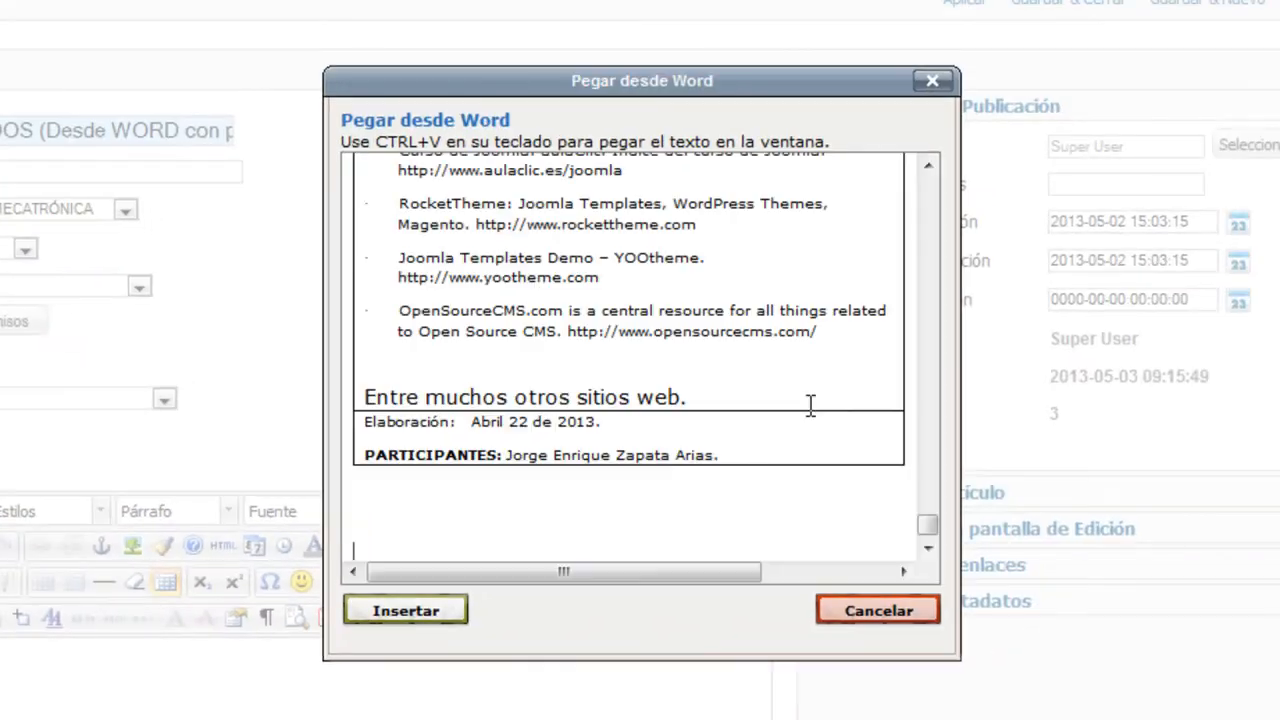
left_click(405, 610)
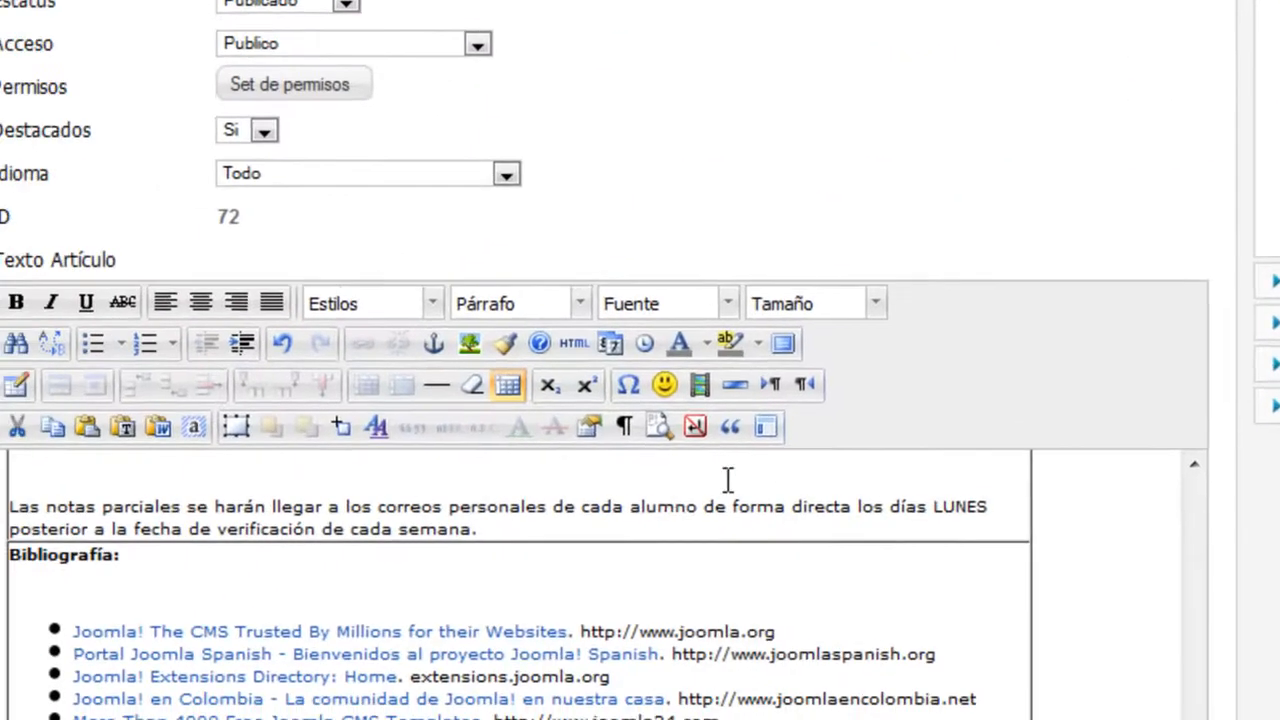
scroll(707, 513, "up", 15)
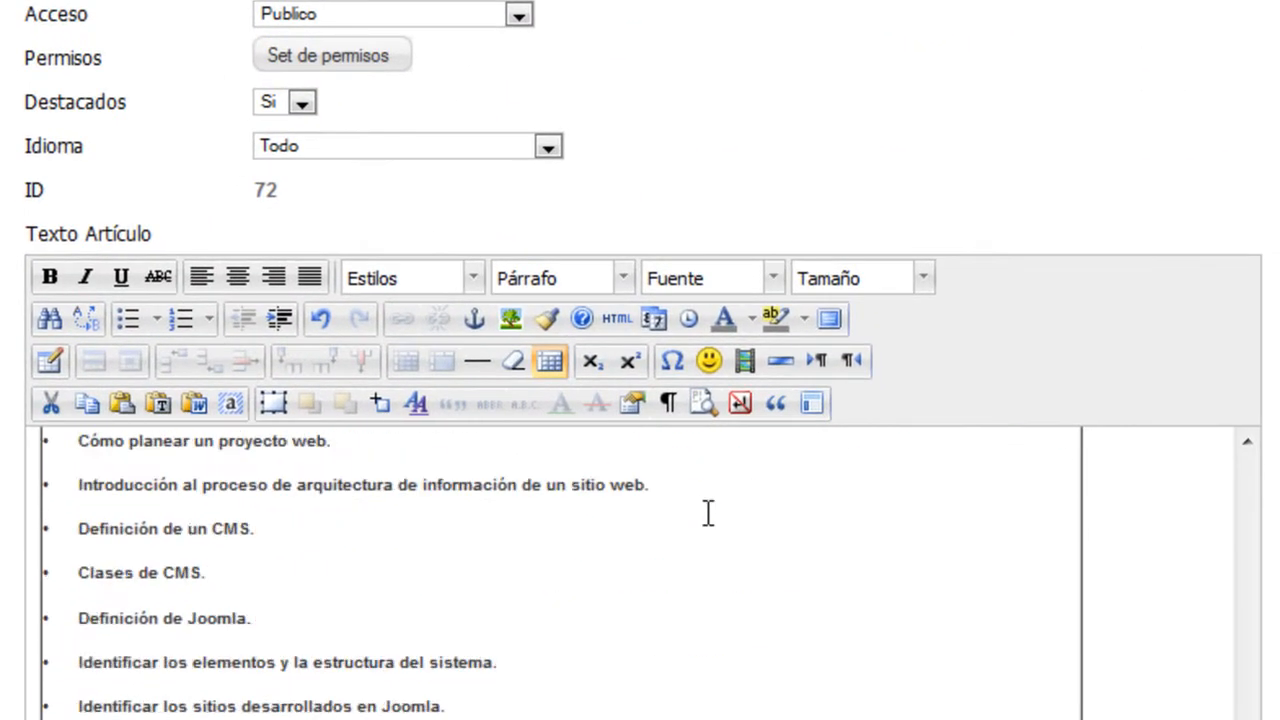
scroll(707, 513, "up", 10)
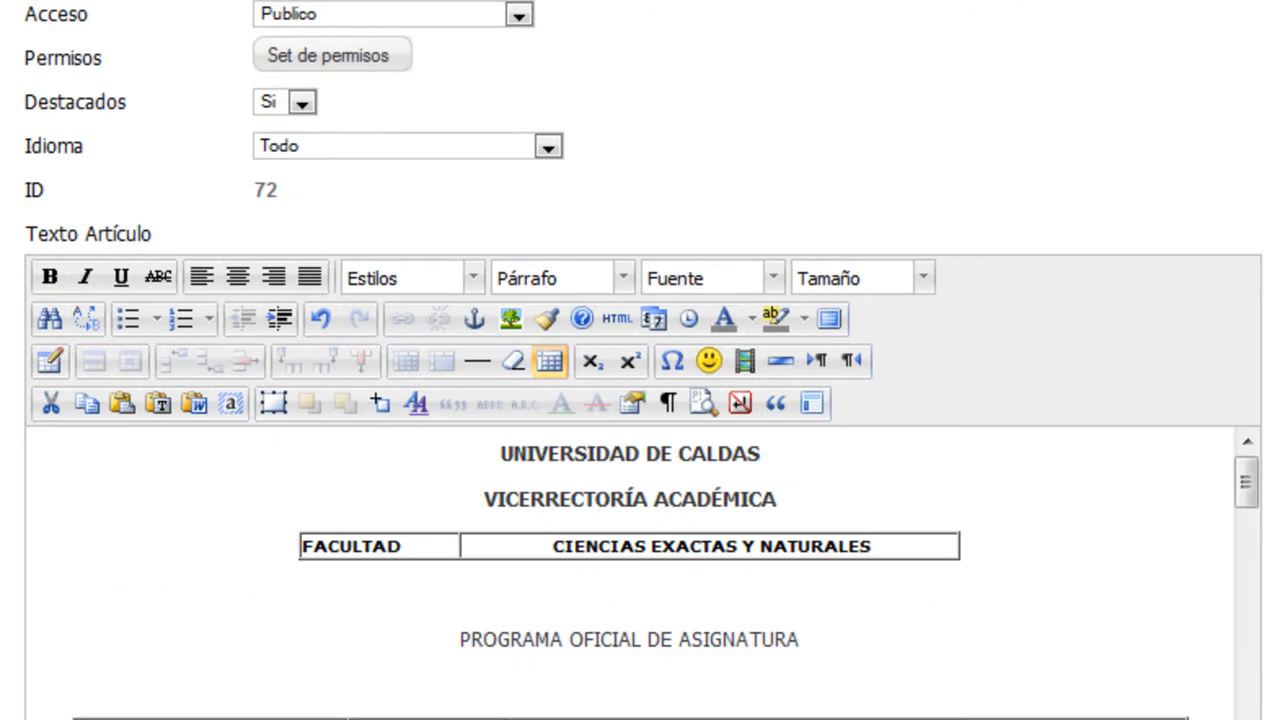
scroll(811, 199, "down", 6)
scroll(814, 200, "up", 6)
scroll(814, 200, "down", 5)
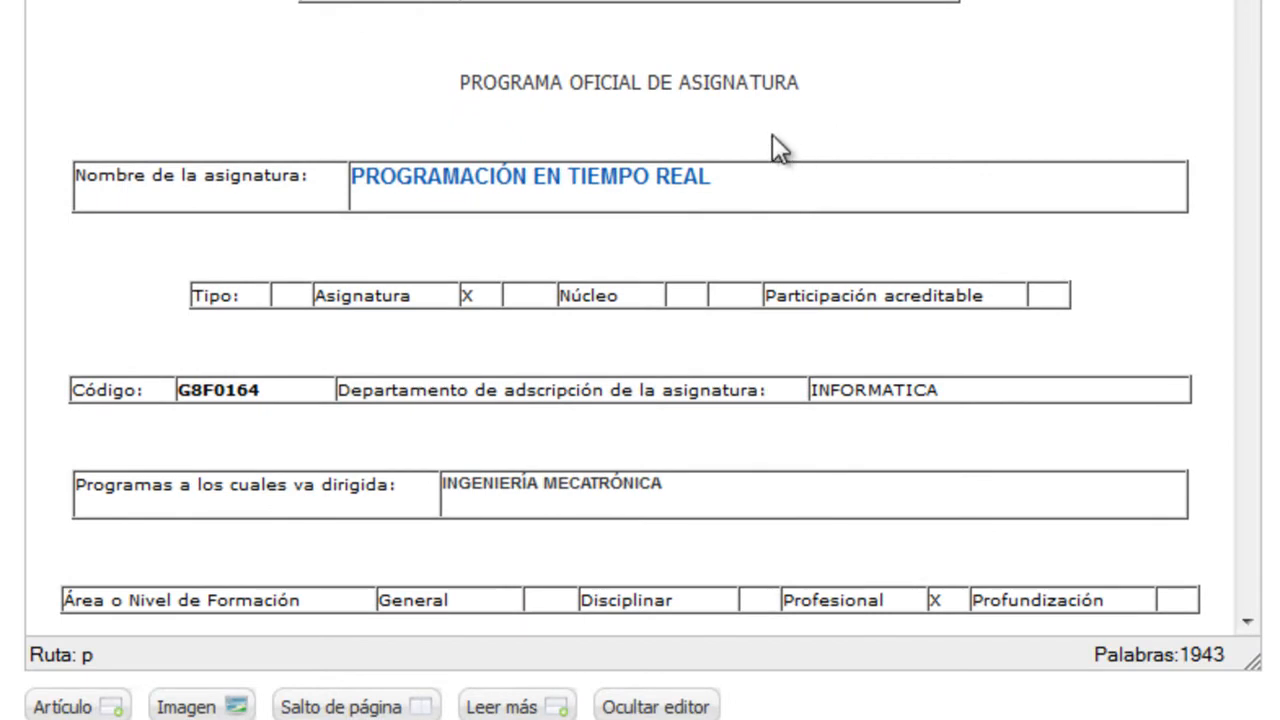
scroll(780, 148, "up", 4)
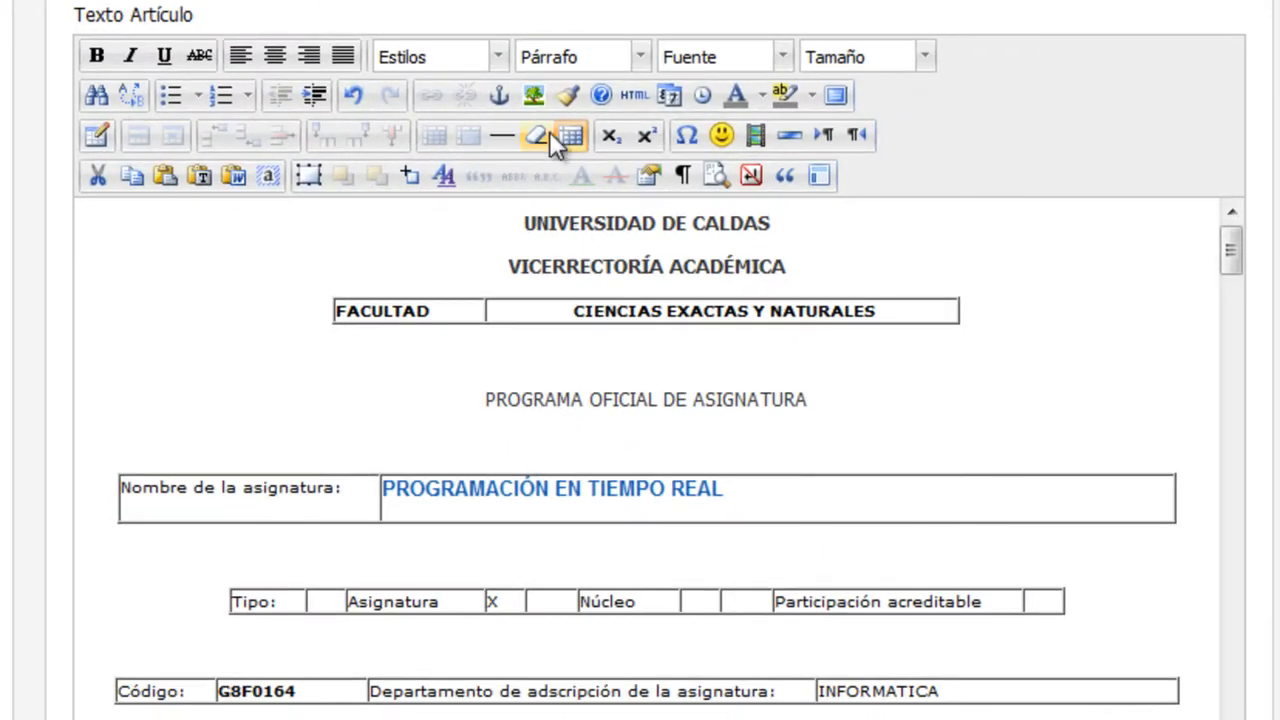
left_click(633, 95)
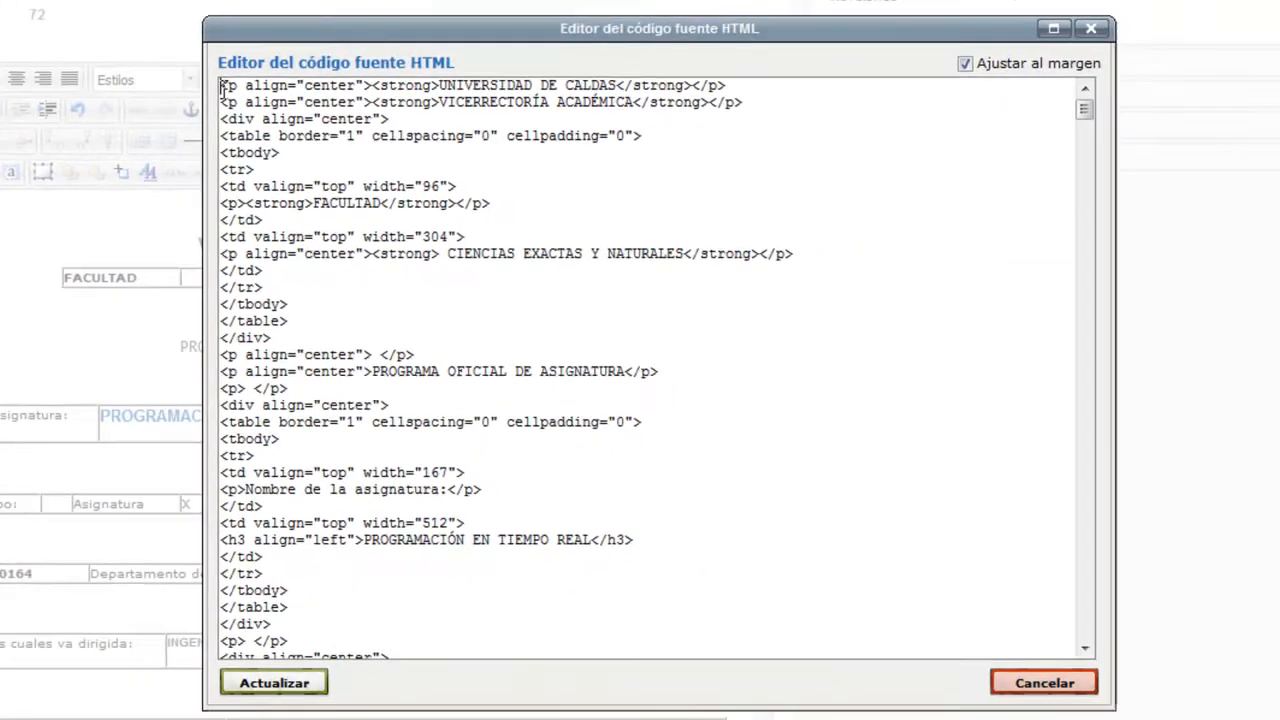
left_click_drag(538, 64, 713, 719)
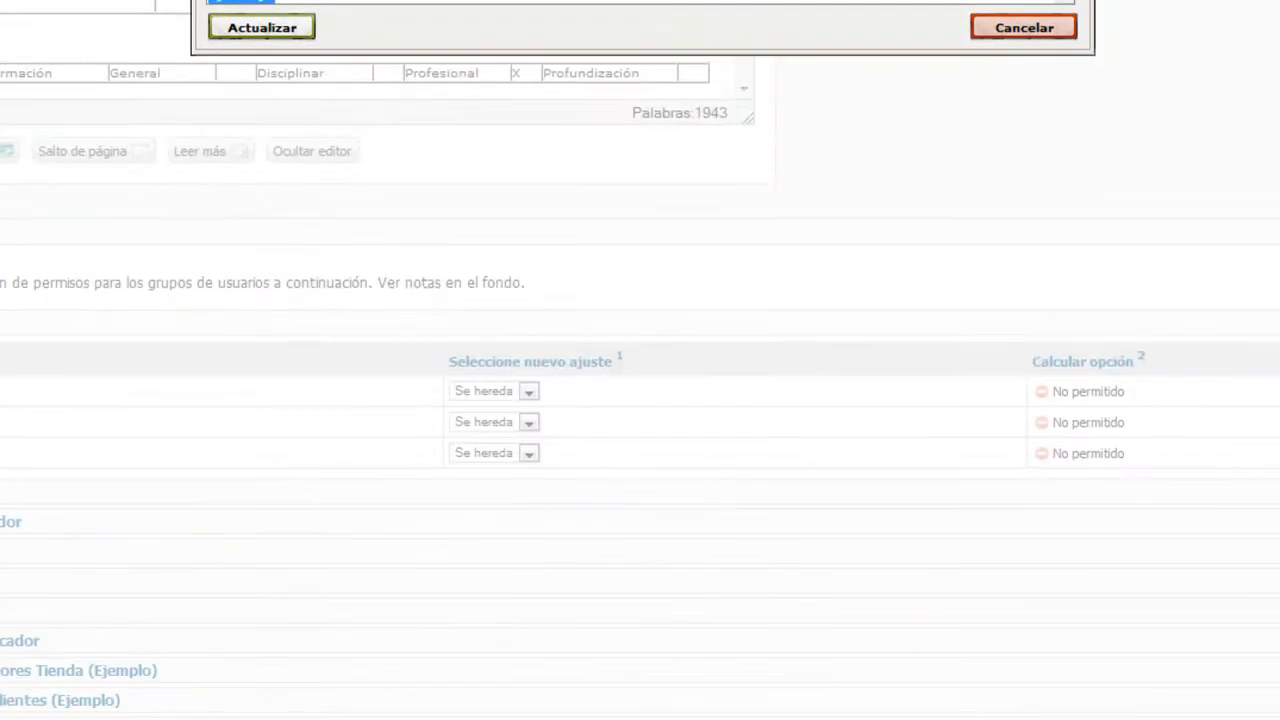
scroll(603, 454, "up", 4)
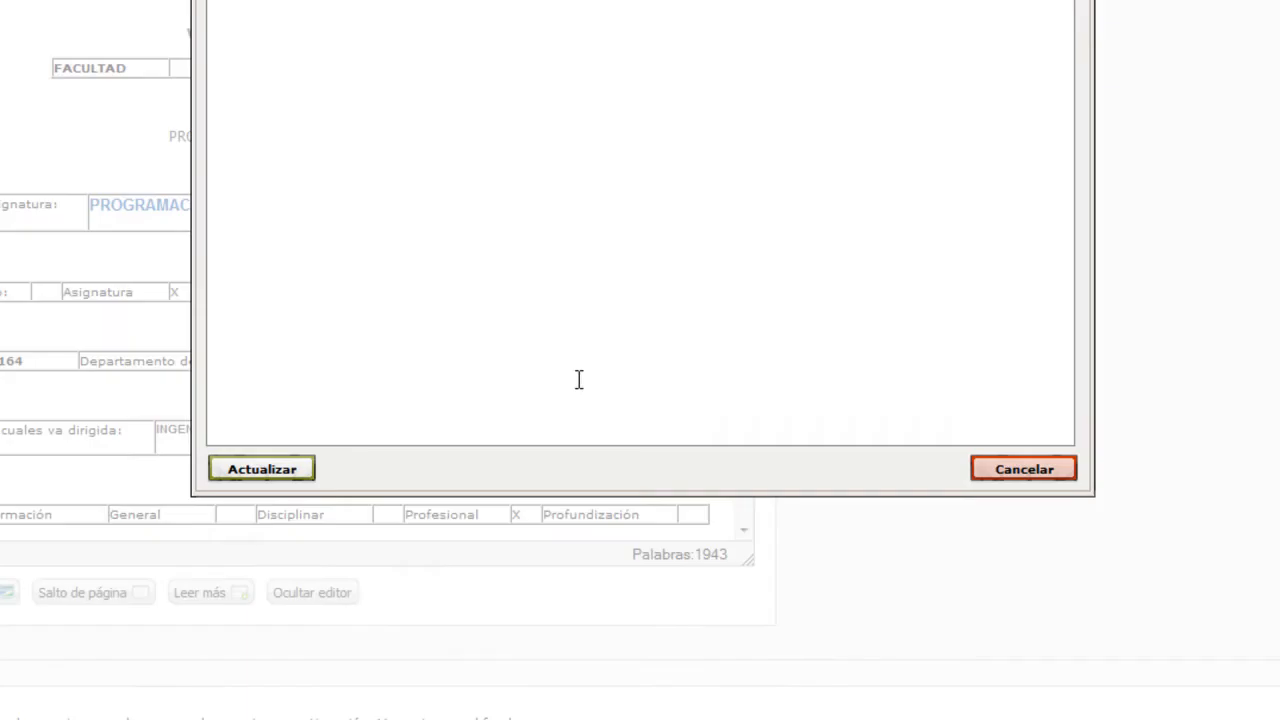
left_click(1020, 469)
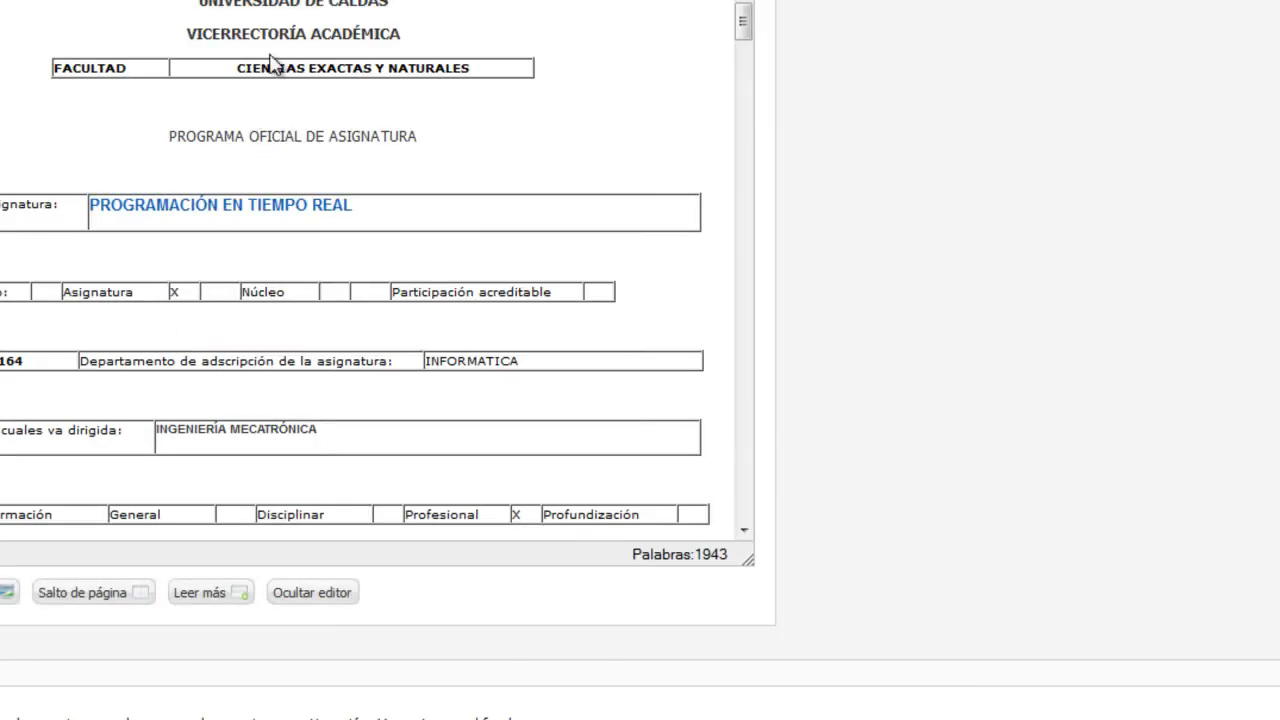
Delete all of Artículo DOS's HTML source code and update the article body with the emptied source.
left_click(285, 2)
left_click_drag(210, 87, 590, 719)
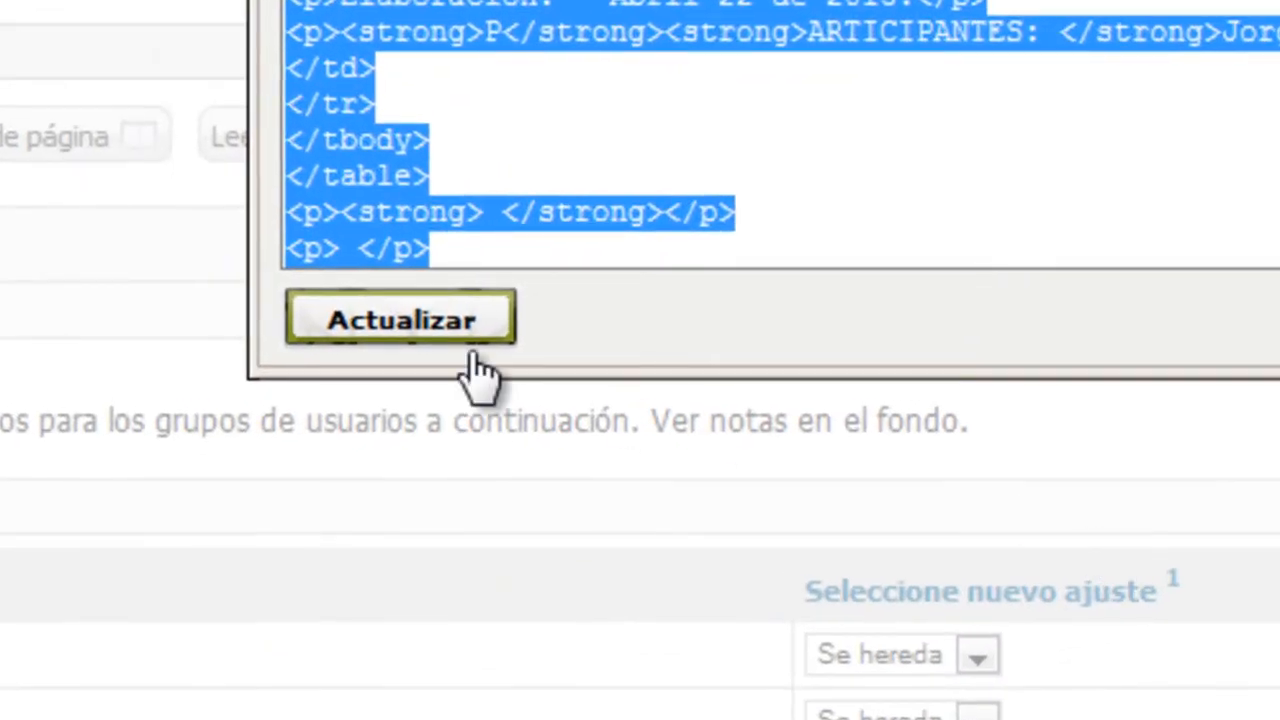
key("Delete")
left_click(400, 320)
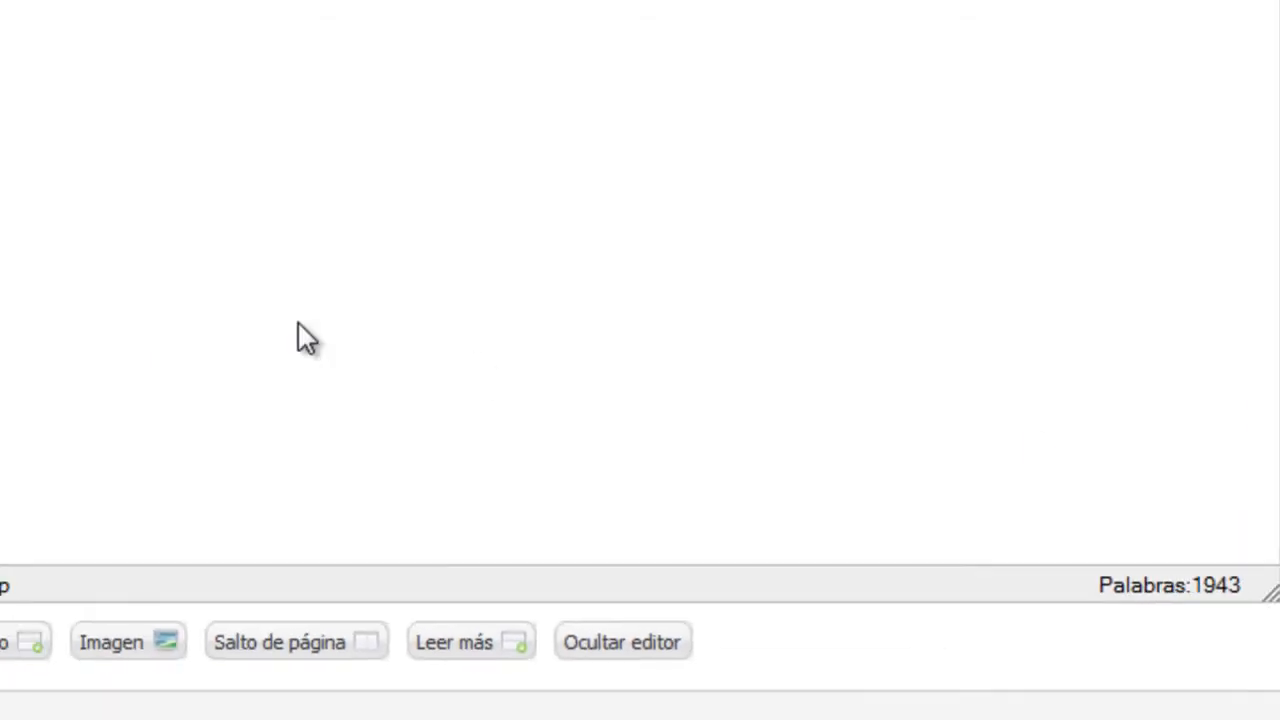
Enter a short placeholder text starting with "Articulo D" in the empty article body, then save and close the article.
scroll(355, 337, "up", 5)
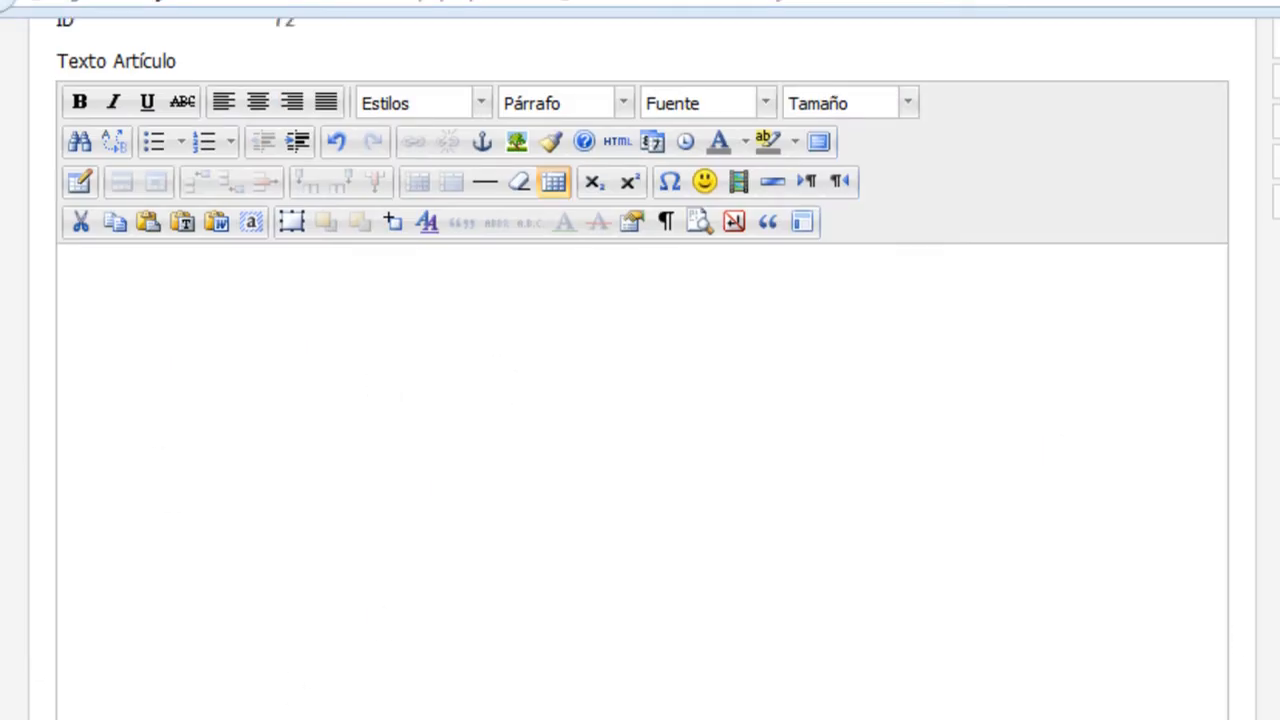
scroll(423, 660, "down", 5)
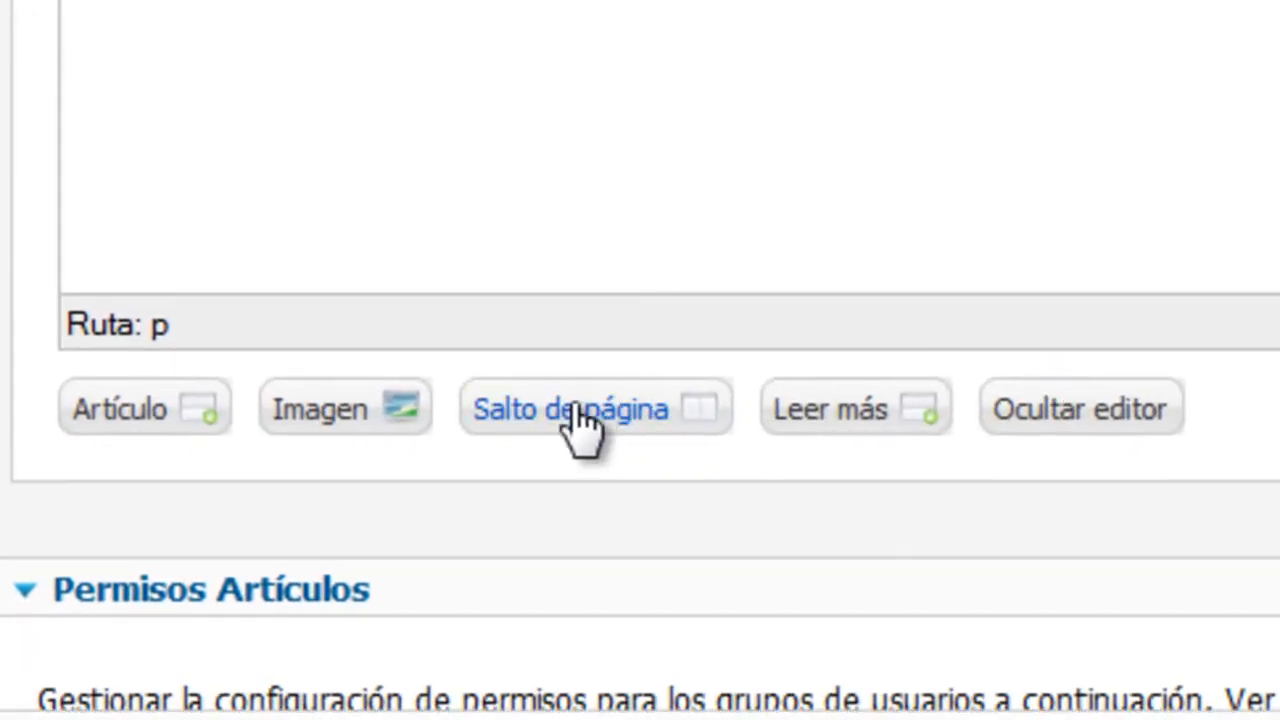
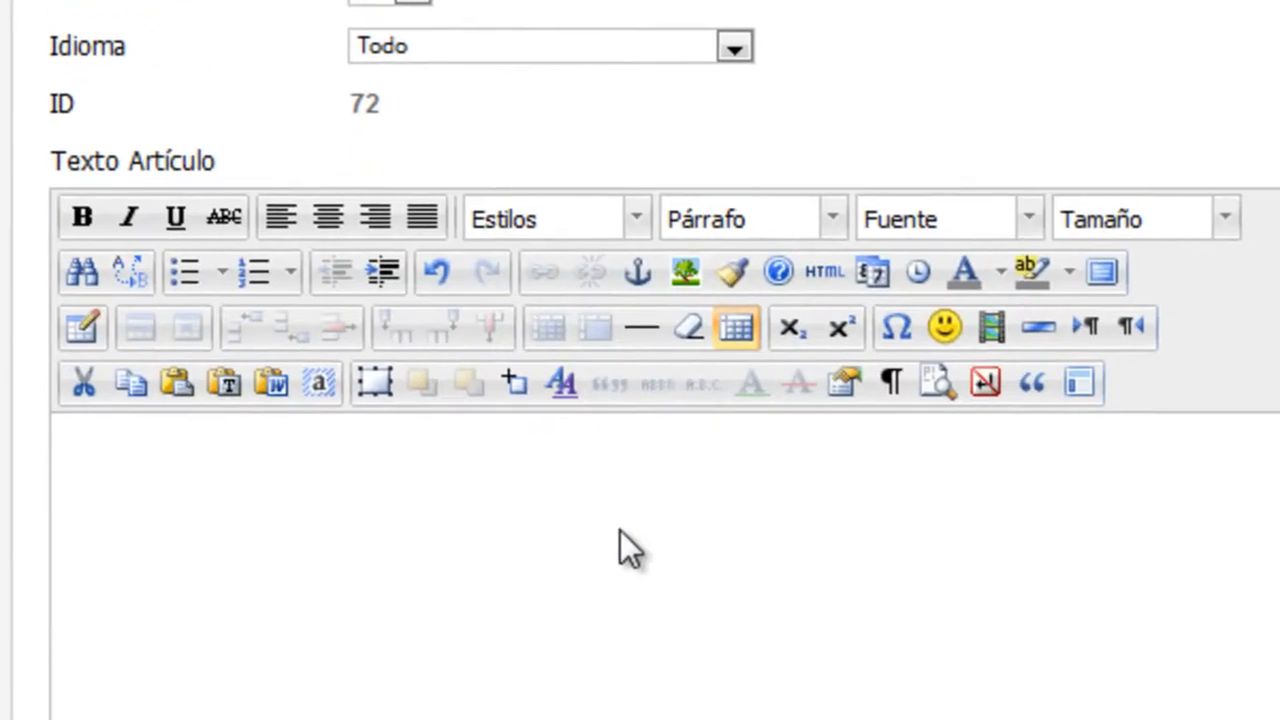
type("Articulo ")
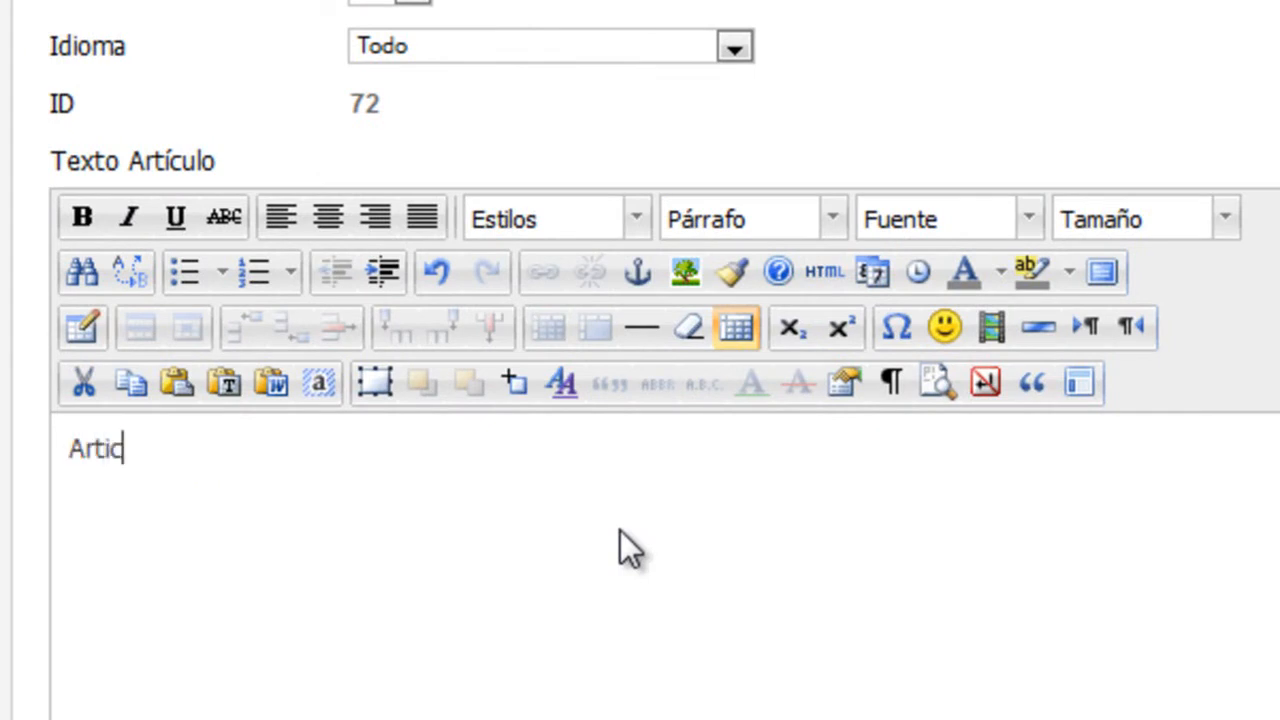
type("D")
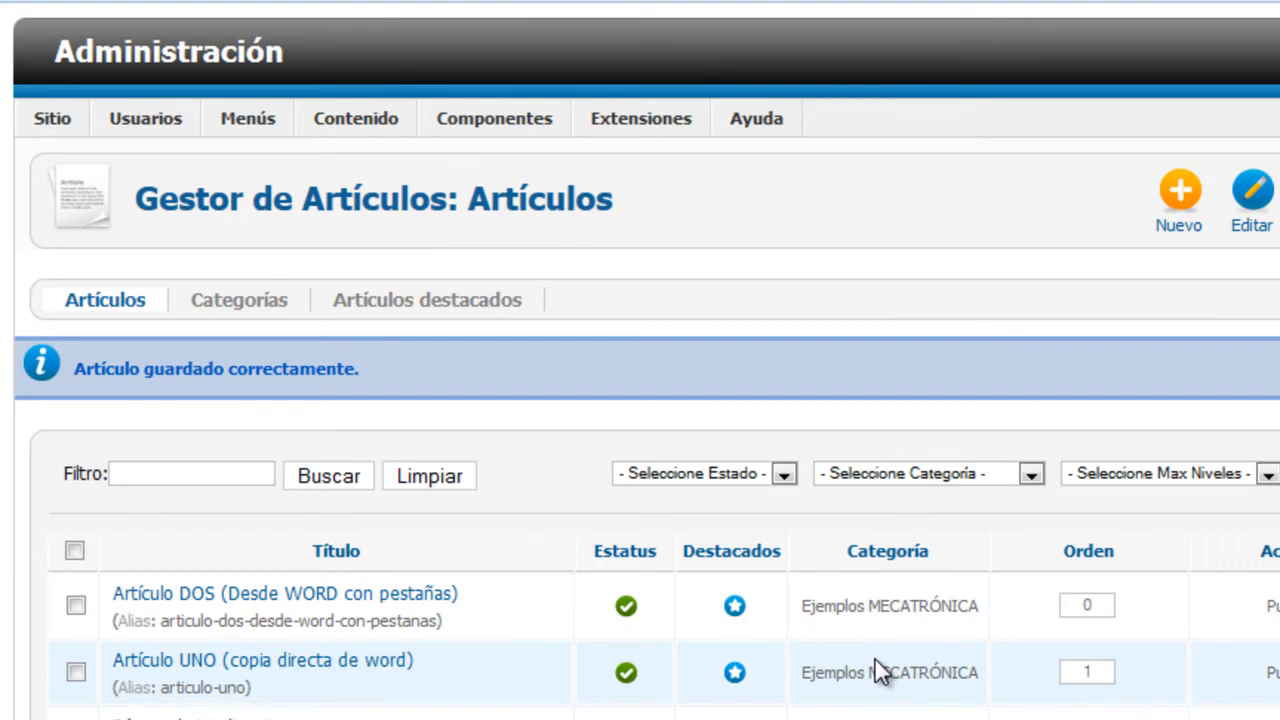
Open the Gestor de Extensiones installer and browse the Descargas folder for a package, listing its files in Detalles view.
mouse_move(505, 125)
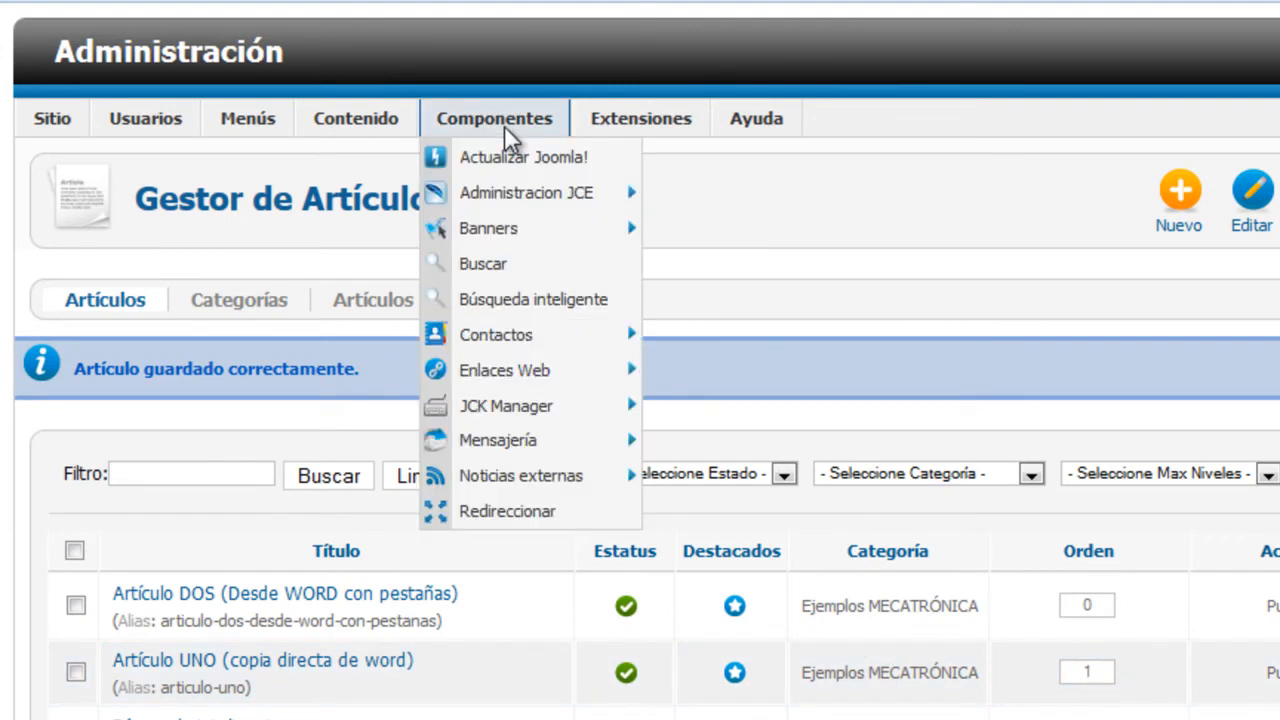
mouse_move(655, 125)
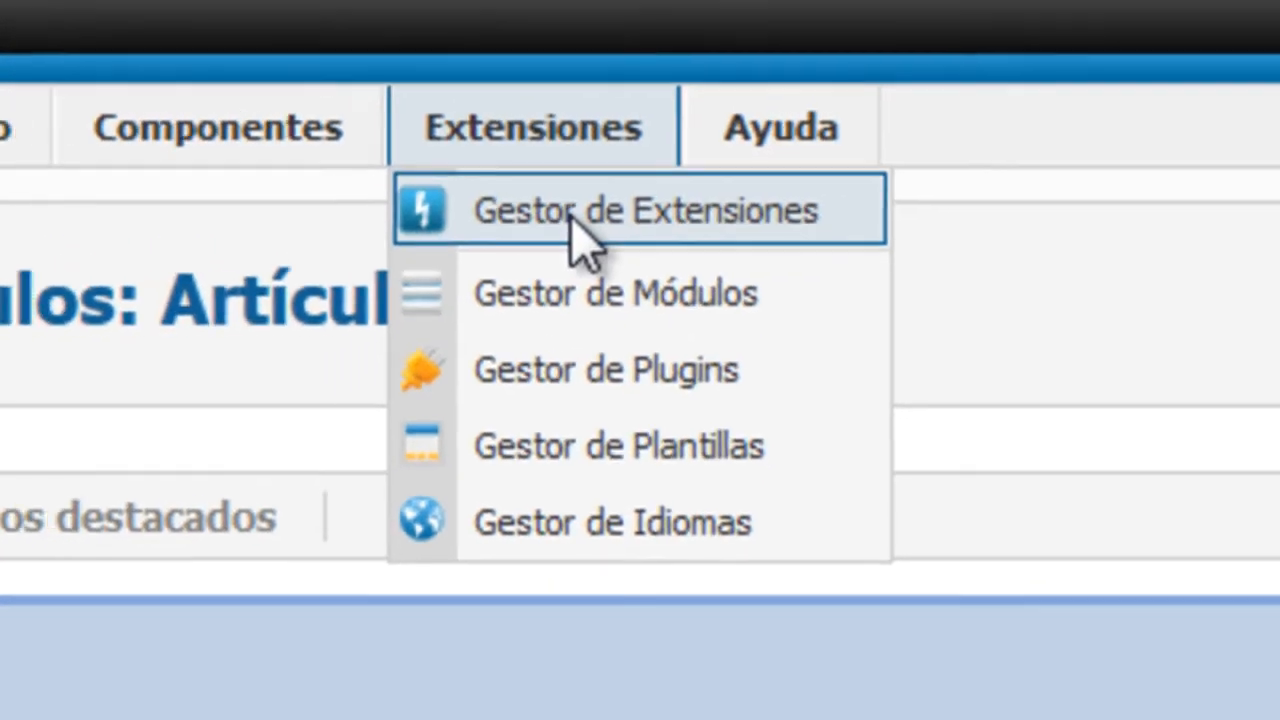
left_click(533, 222)
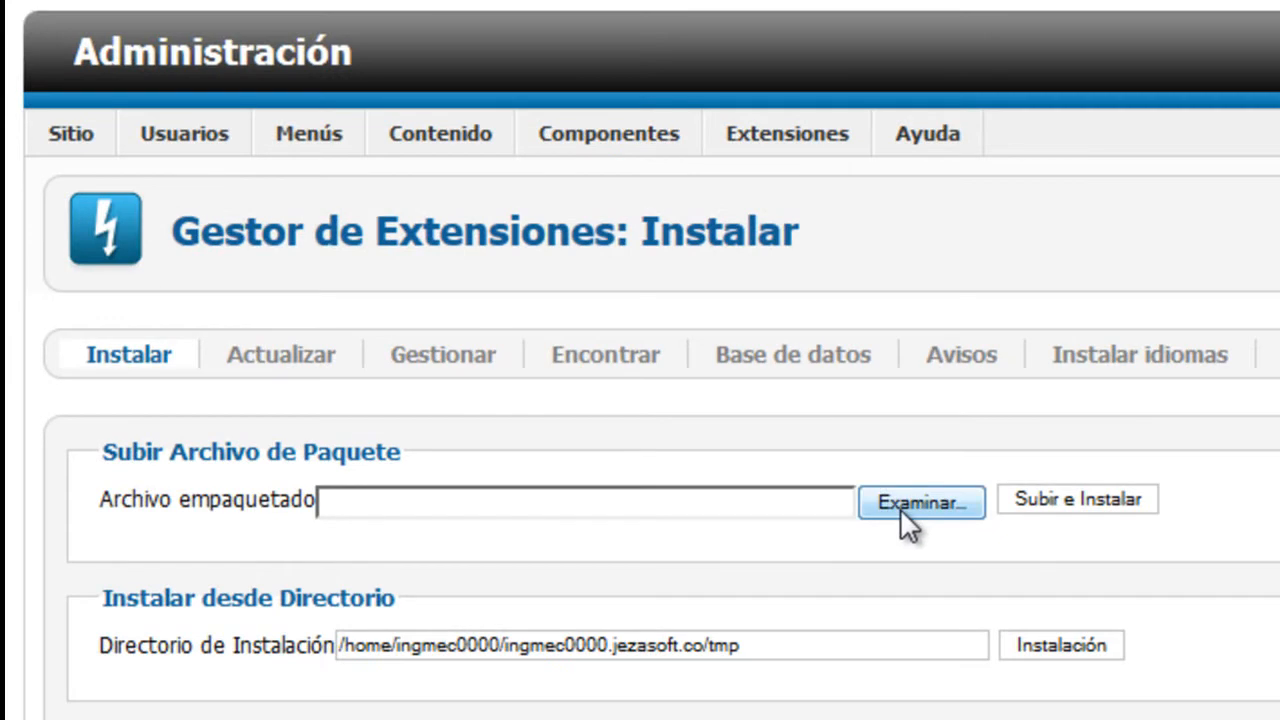
left_click(900, 508)
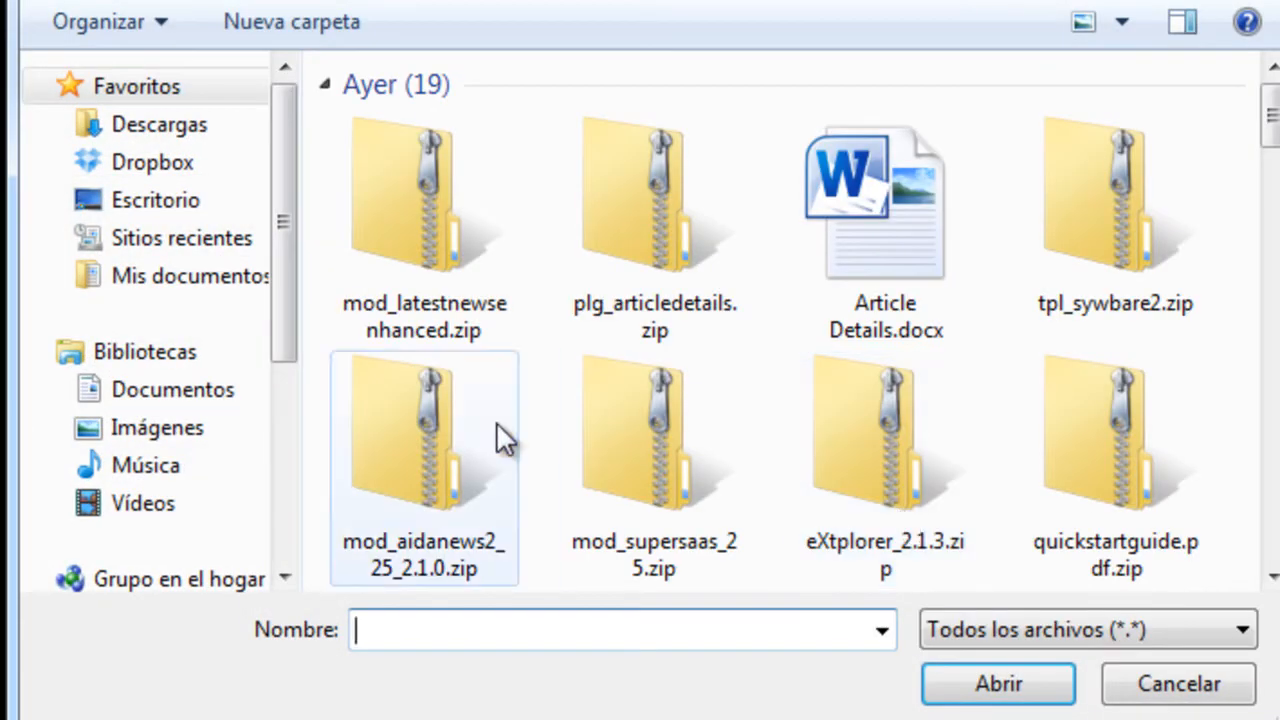
left_click(155, 135)
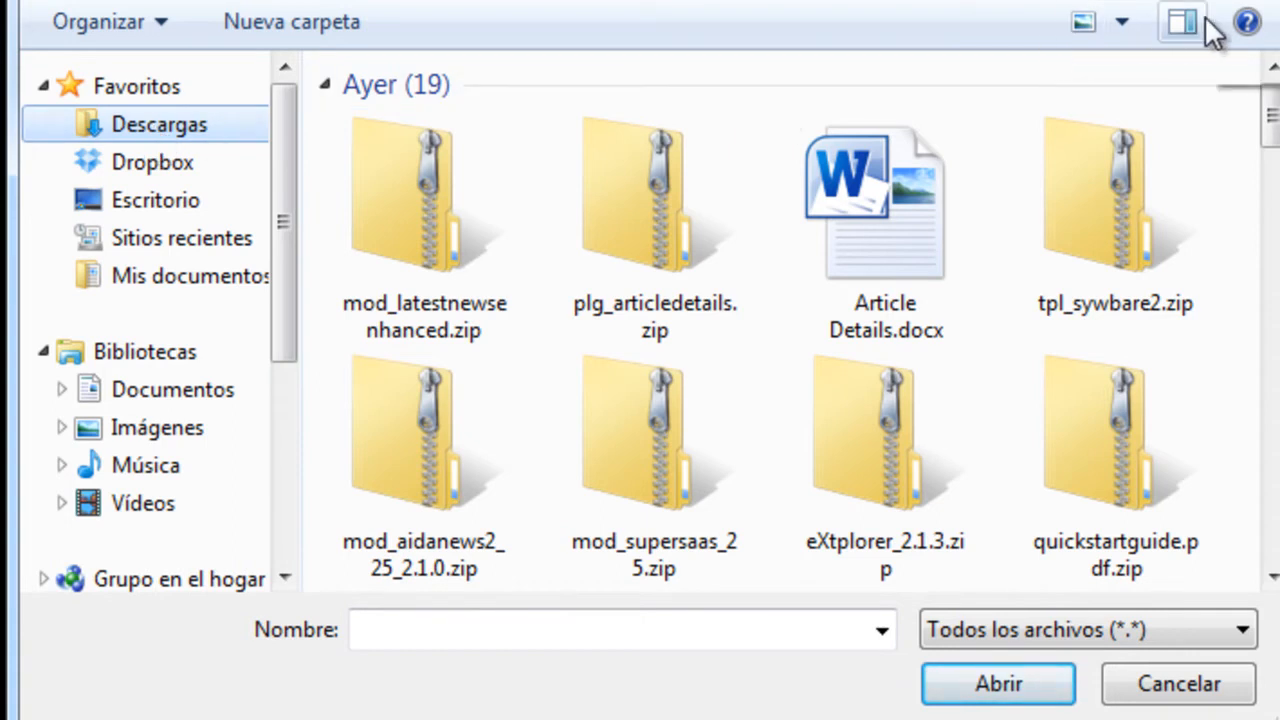
left_click(1122, 24)
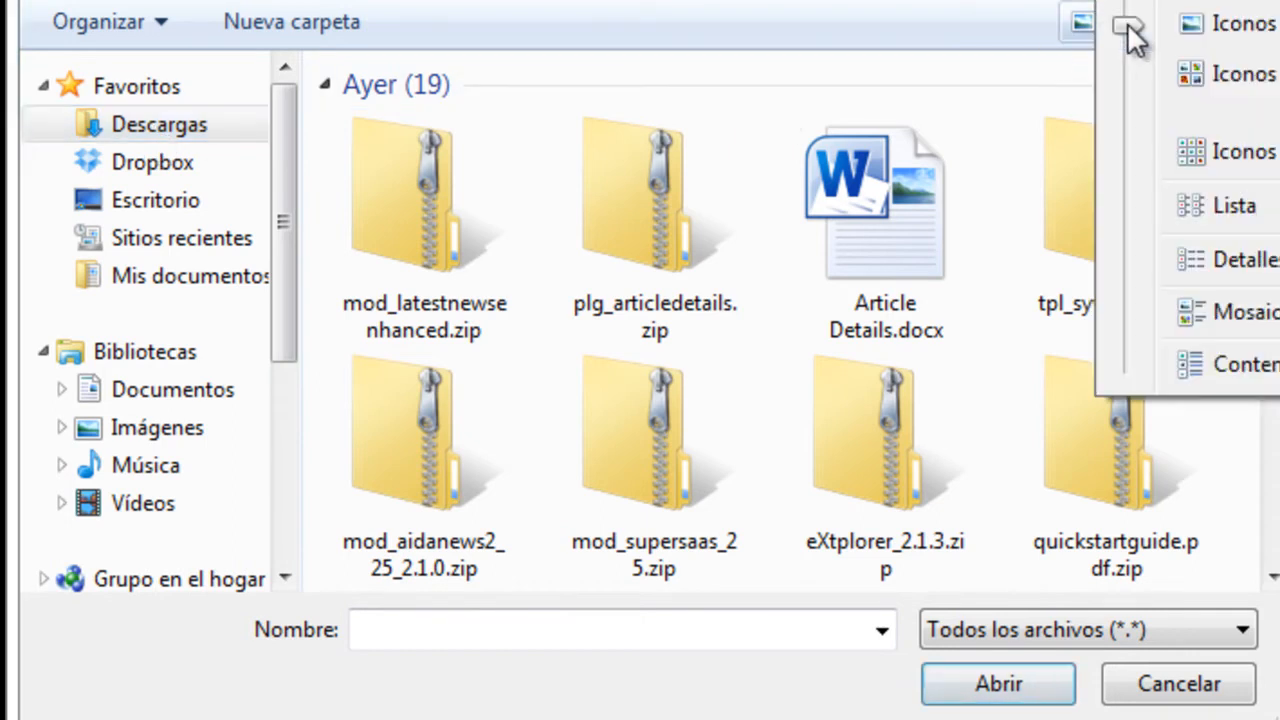
left_click(1212, 263)
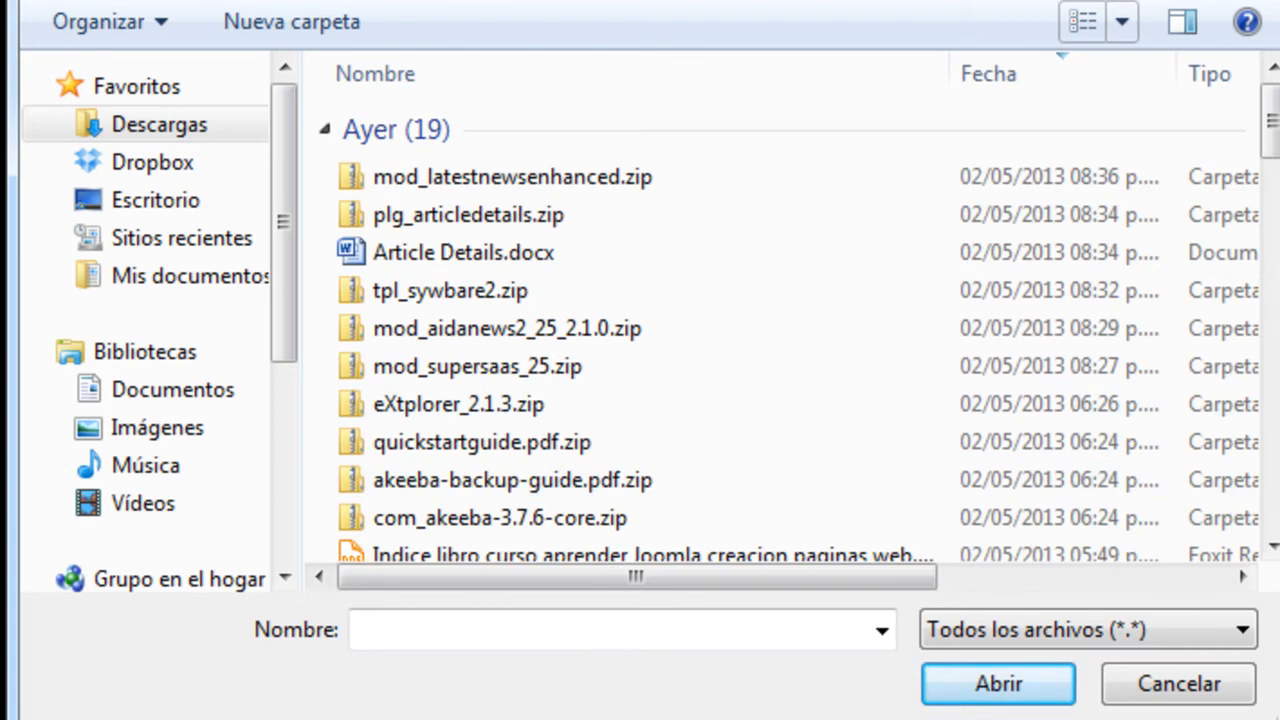
Choose the package tabs-v3.1.1.zip from Descargas, then upload and install it.
left_click_drag(1275, 714, 1279, 719)
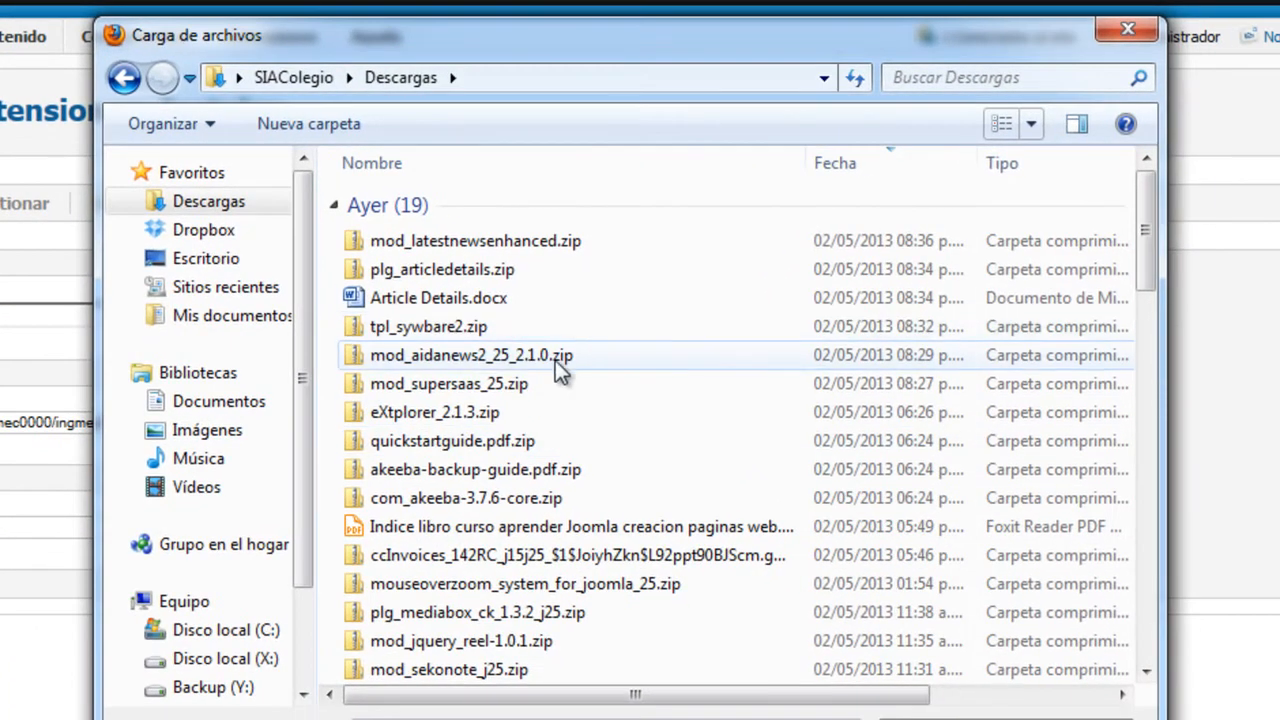
left_click(905, 510)
scroll(649, 461, "down", 6)
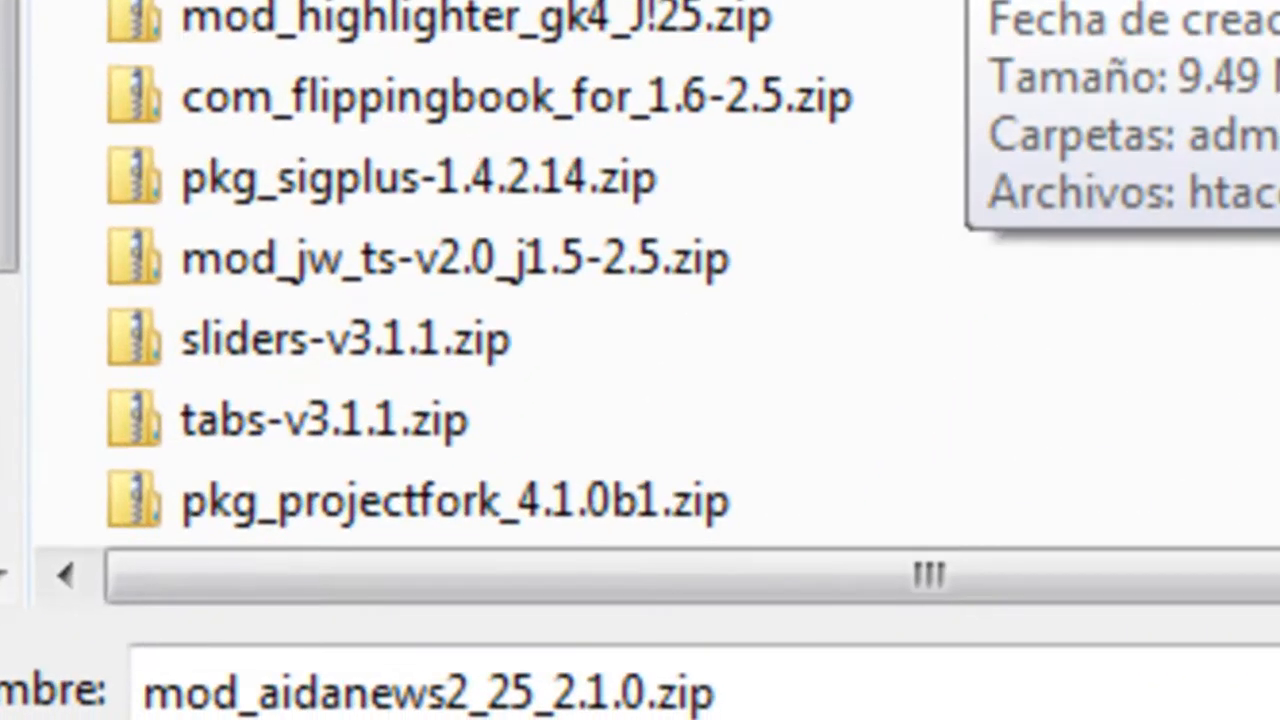
scroll(526, 522, "down", 1)
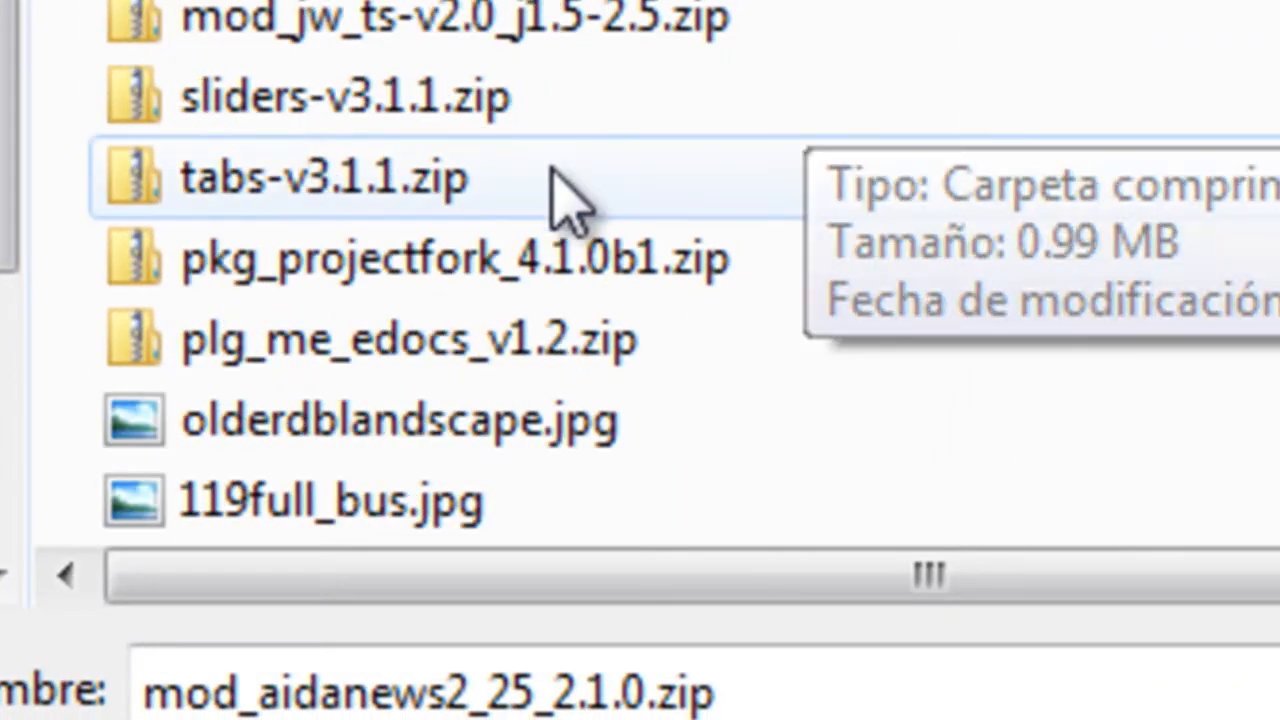
left_click(205, 198)
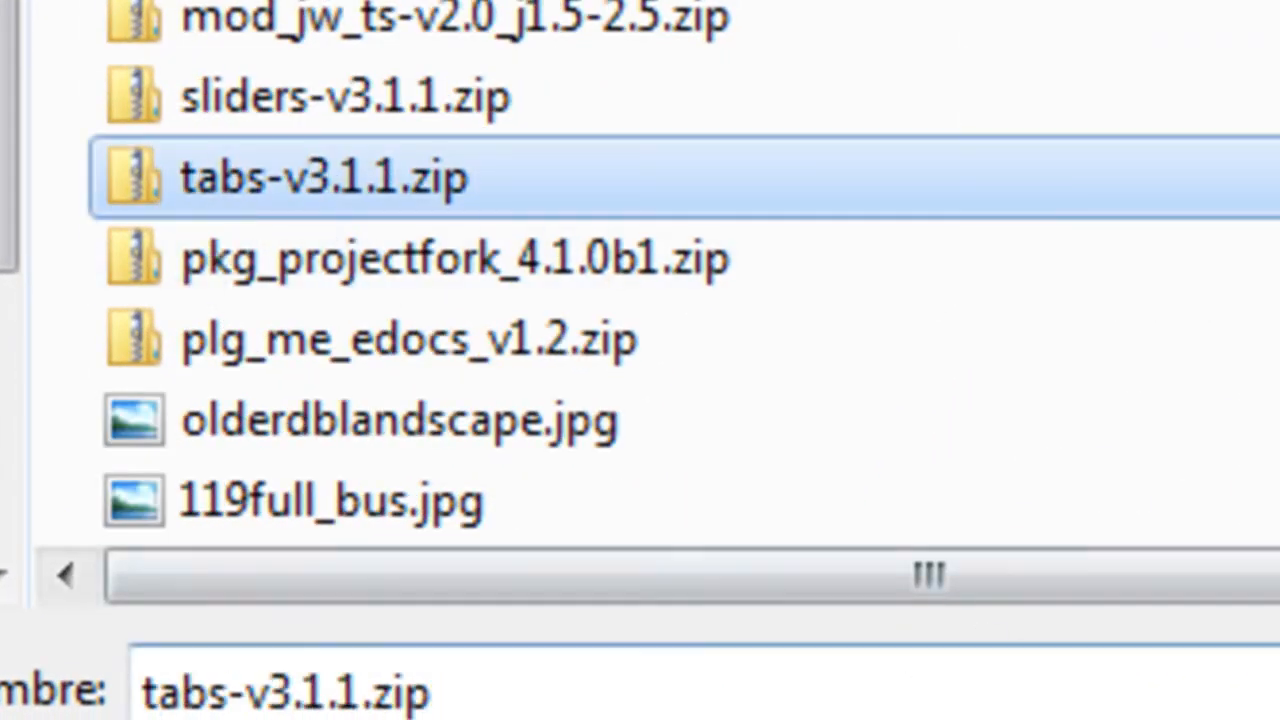
left_click(1070, 582)
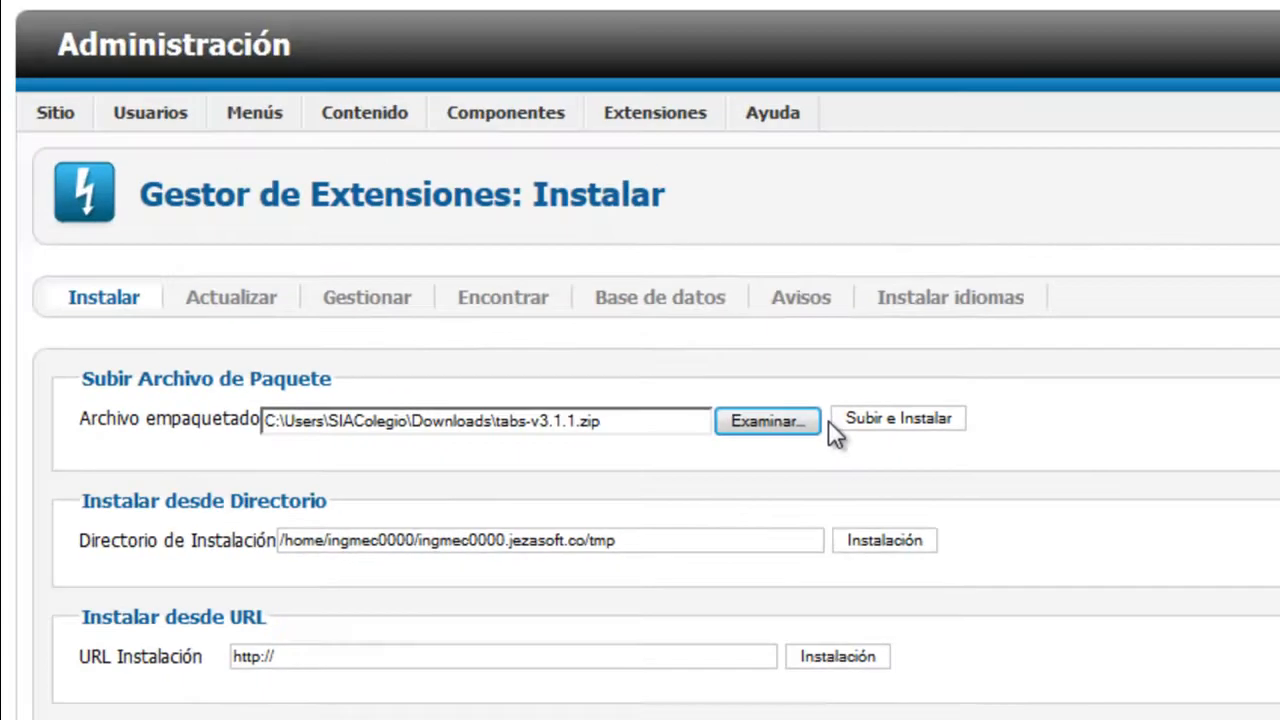
left_click(864, 415)
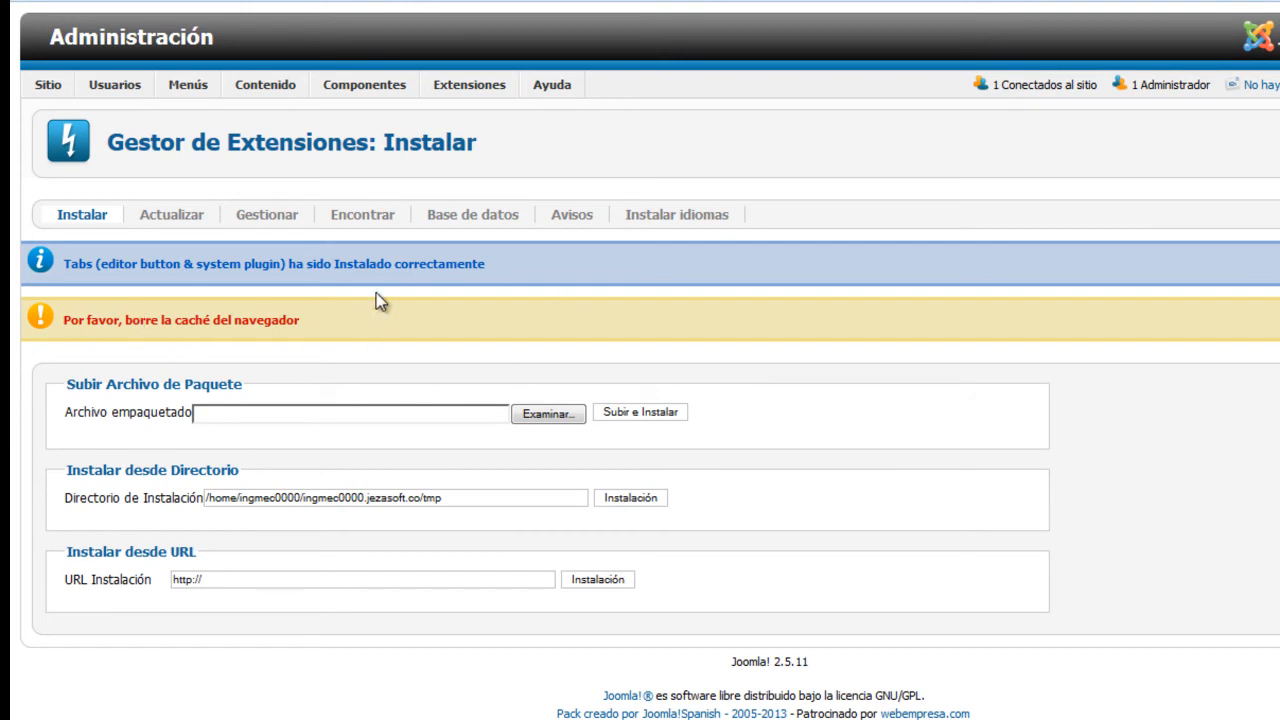
Choose the package sliders-v3.1.1.zip from Descargas, then upload and install it.
left_click(565, 416)
left_click(724, 403)
scroll(726, 401, "down", 5)
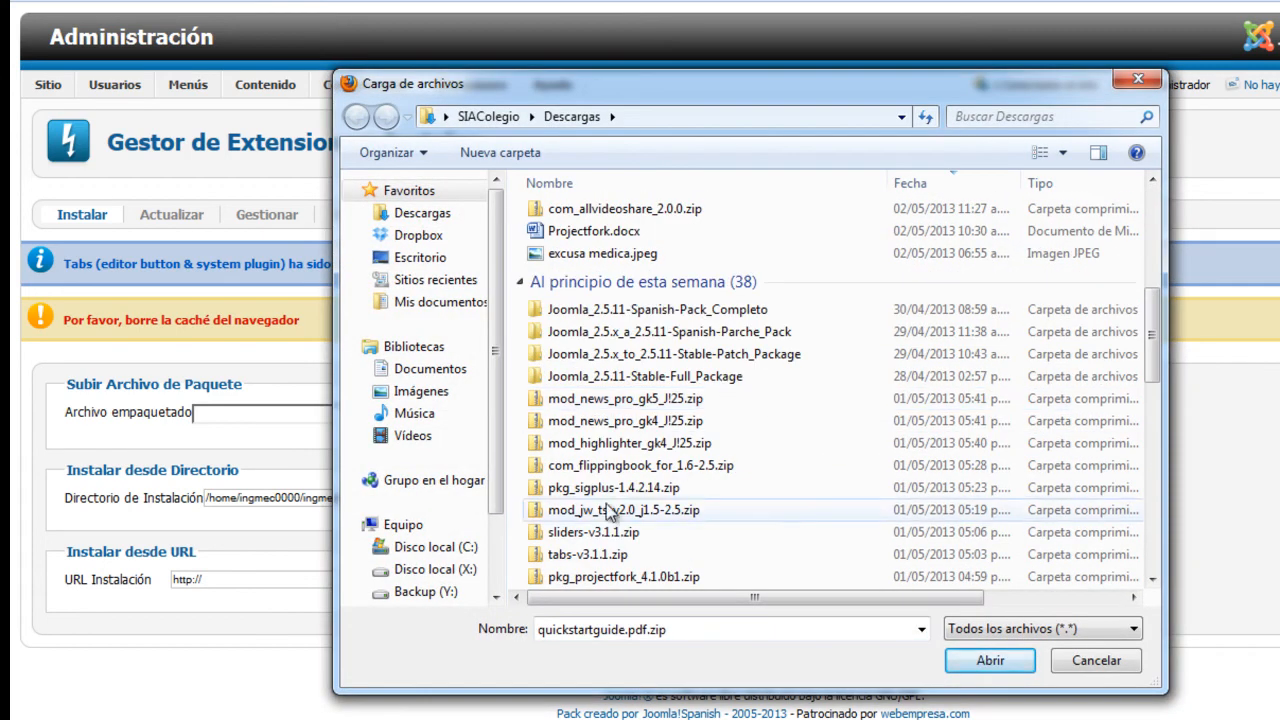
left_click(572, 533)
left_click(990, 658)
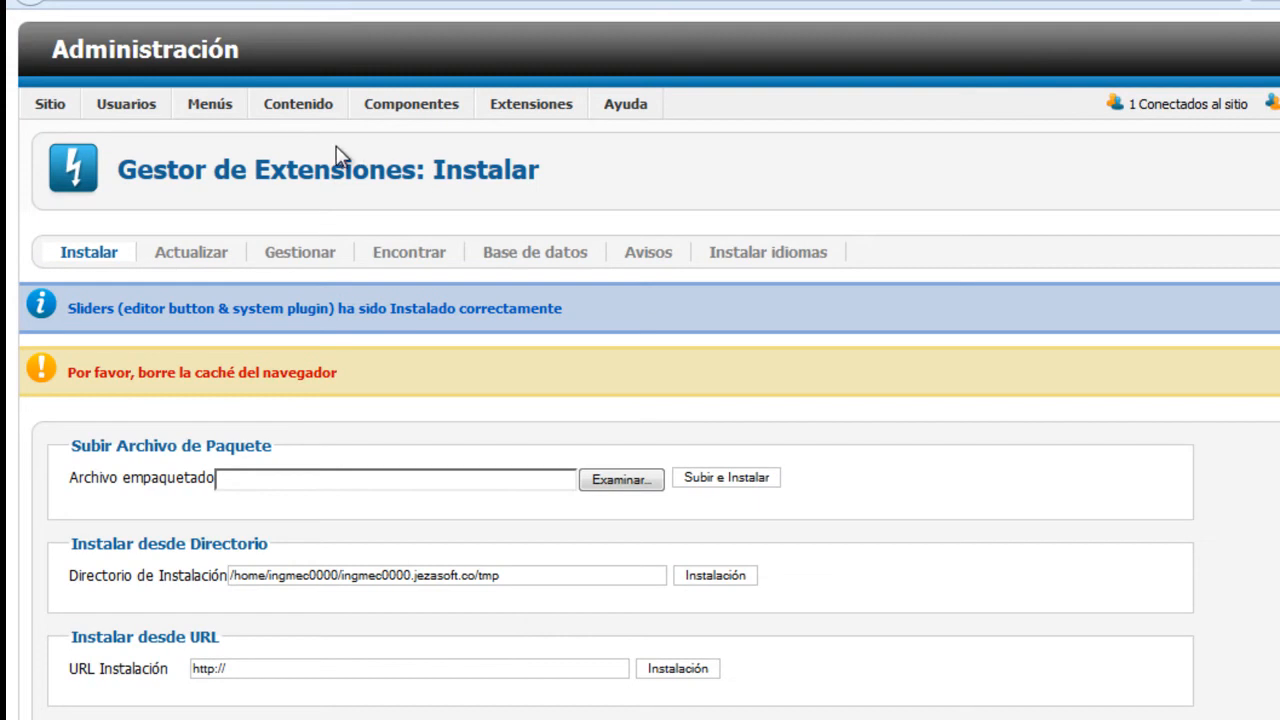
Open the Gestor de Plugins and sort the plug-ins by ID in descending order to check the newly installed ones.
mouse_move(493, 111)
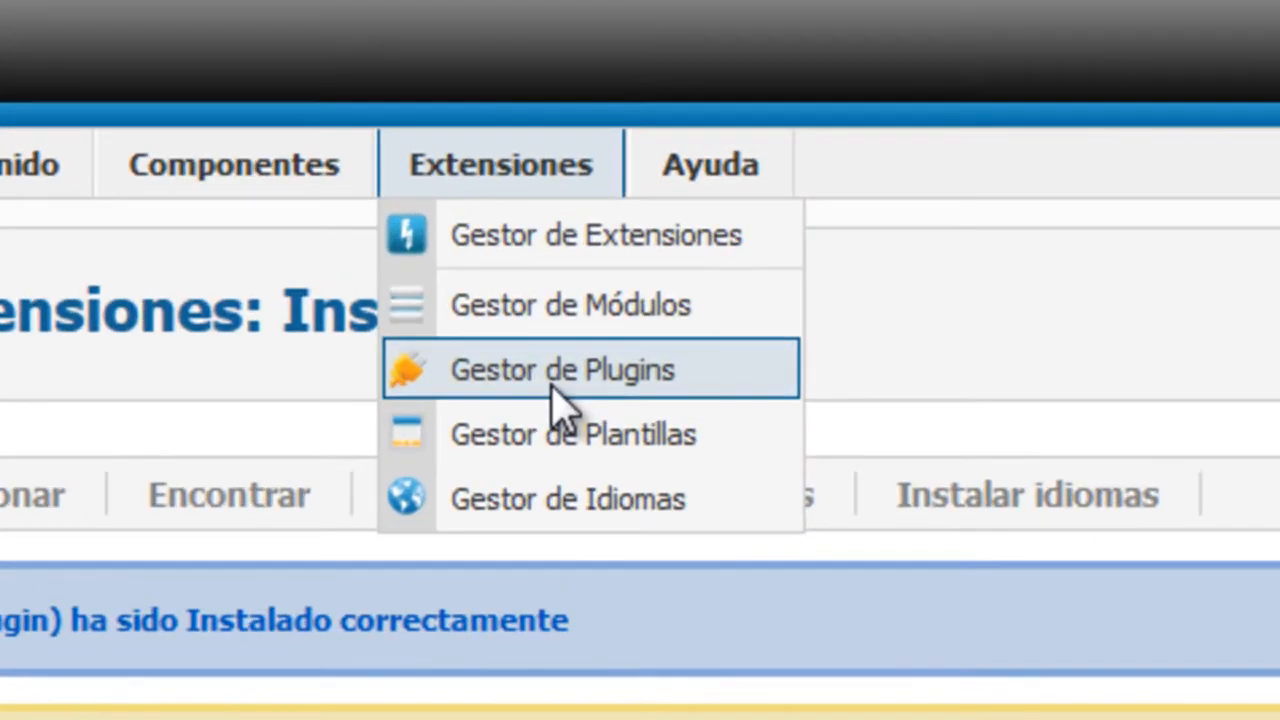
left_click(553, 386)
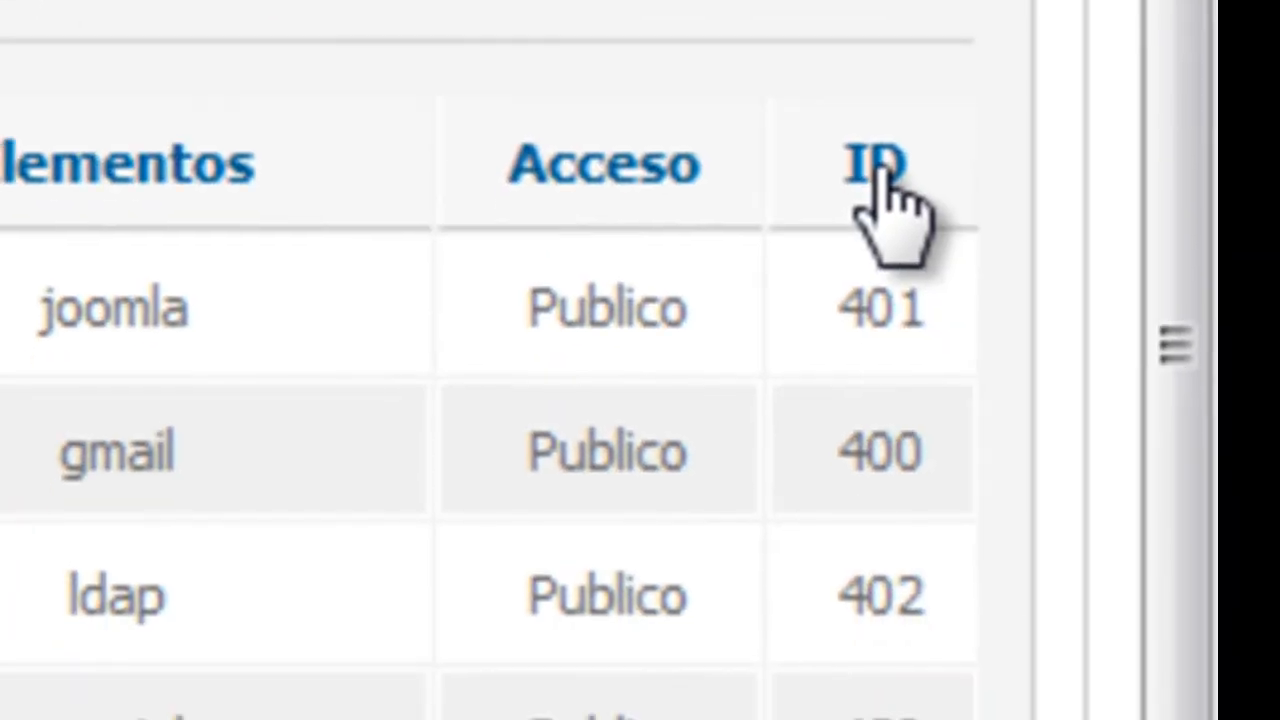
left_click(880, 170)
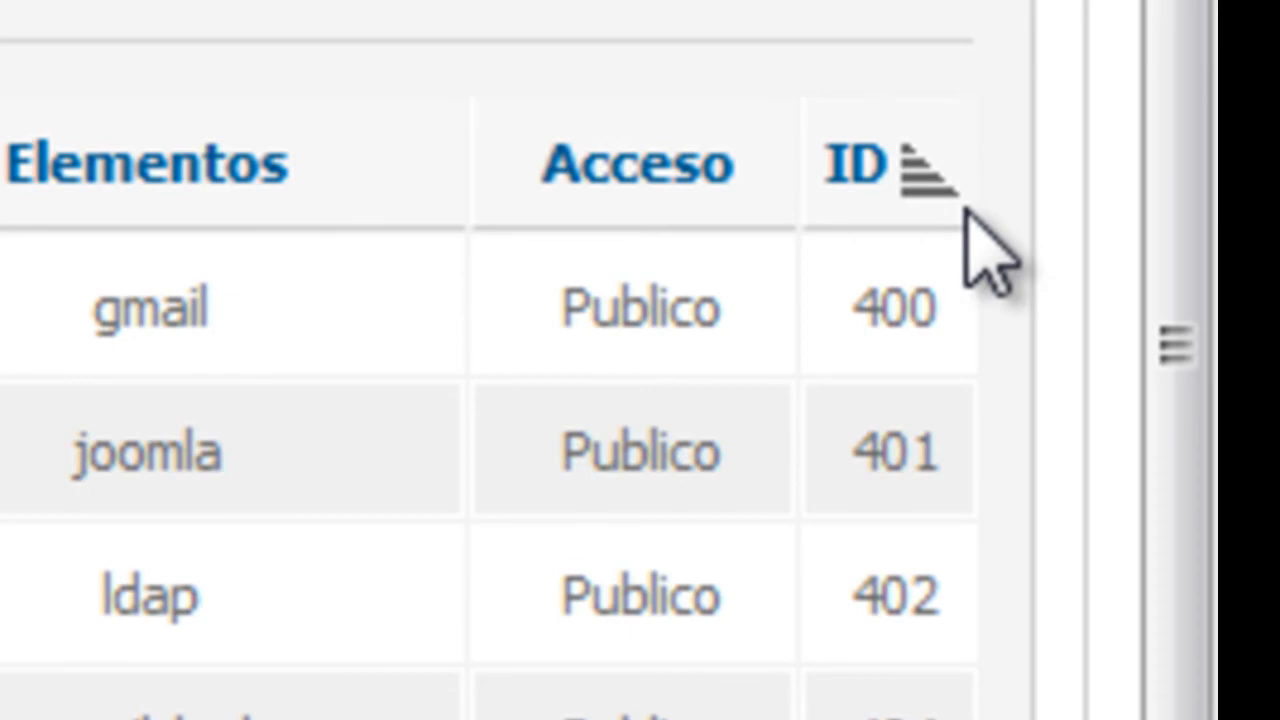
left_click(840, 195)
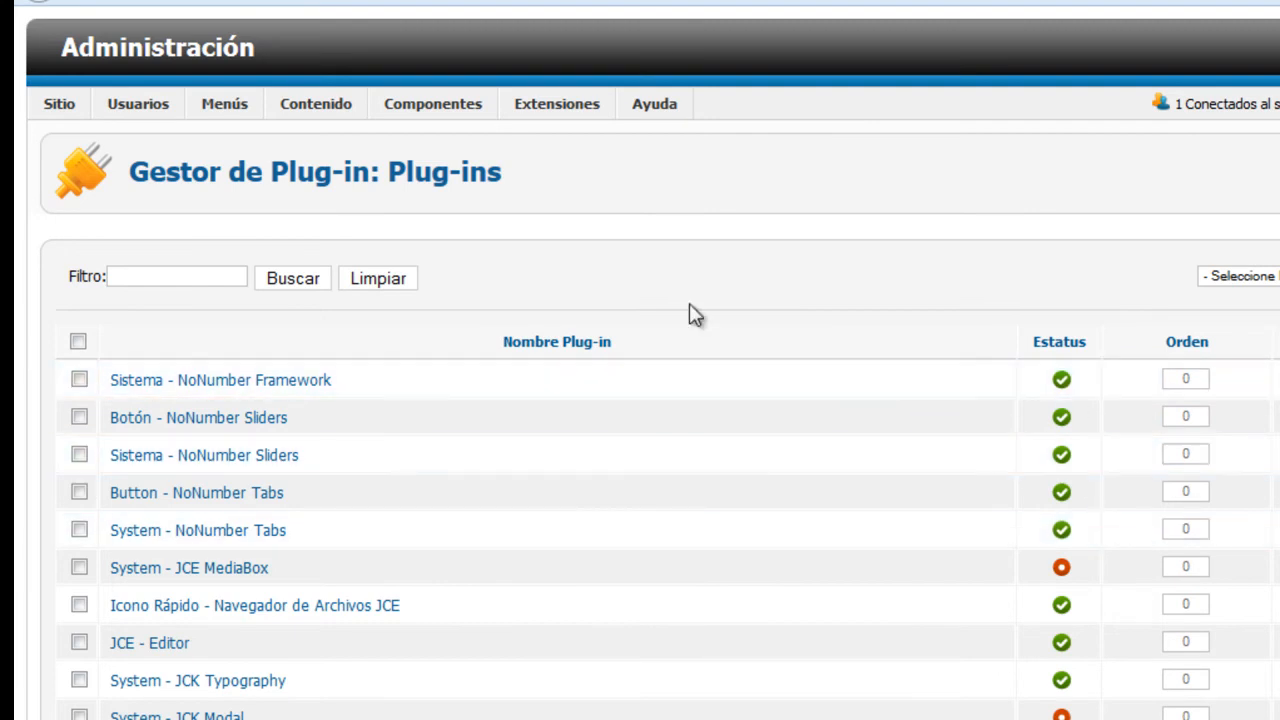
Return to the Gestor de Artículos and open "Artículo DOS (Desde WORD con pestañas)" for editing.
mouse_move(333, 115)
mouse_move(316, 138)
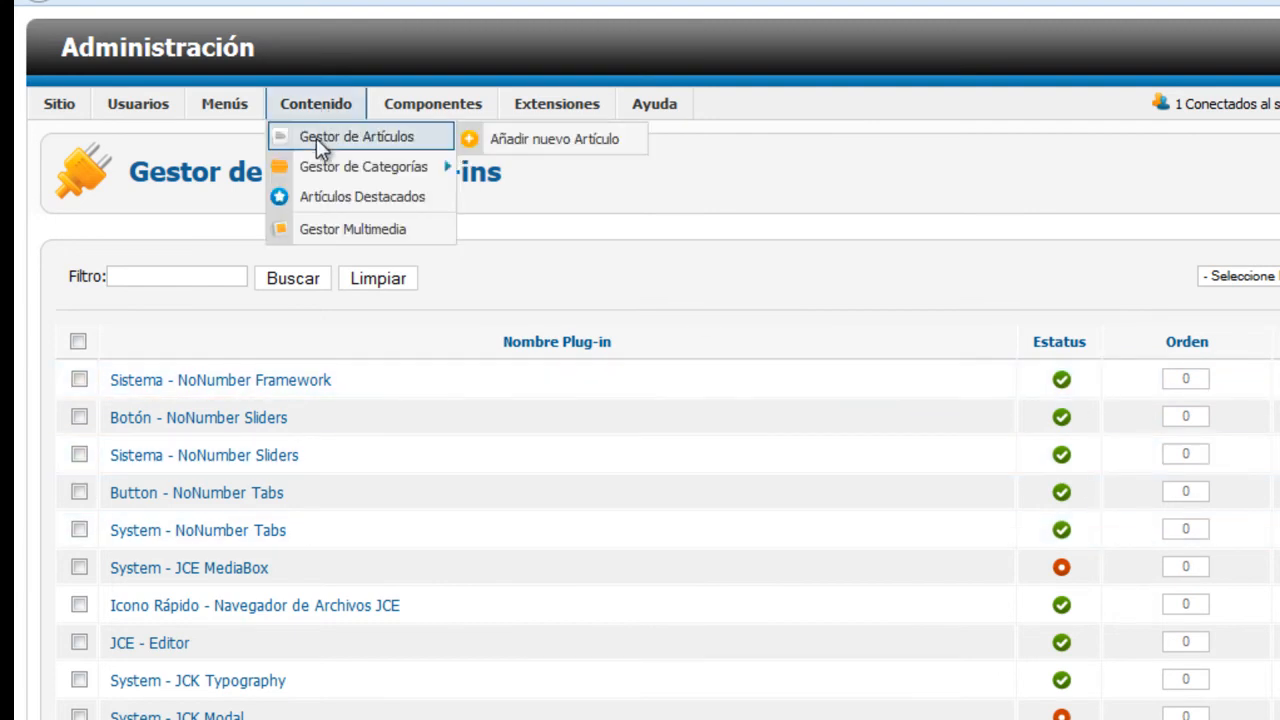
left_click(284, 140)
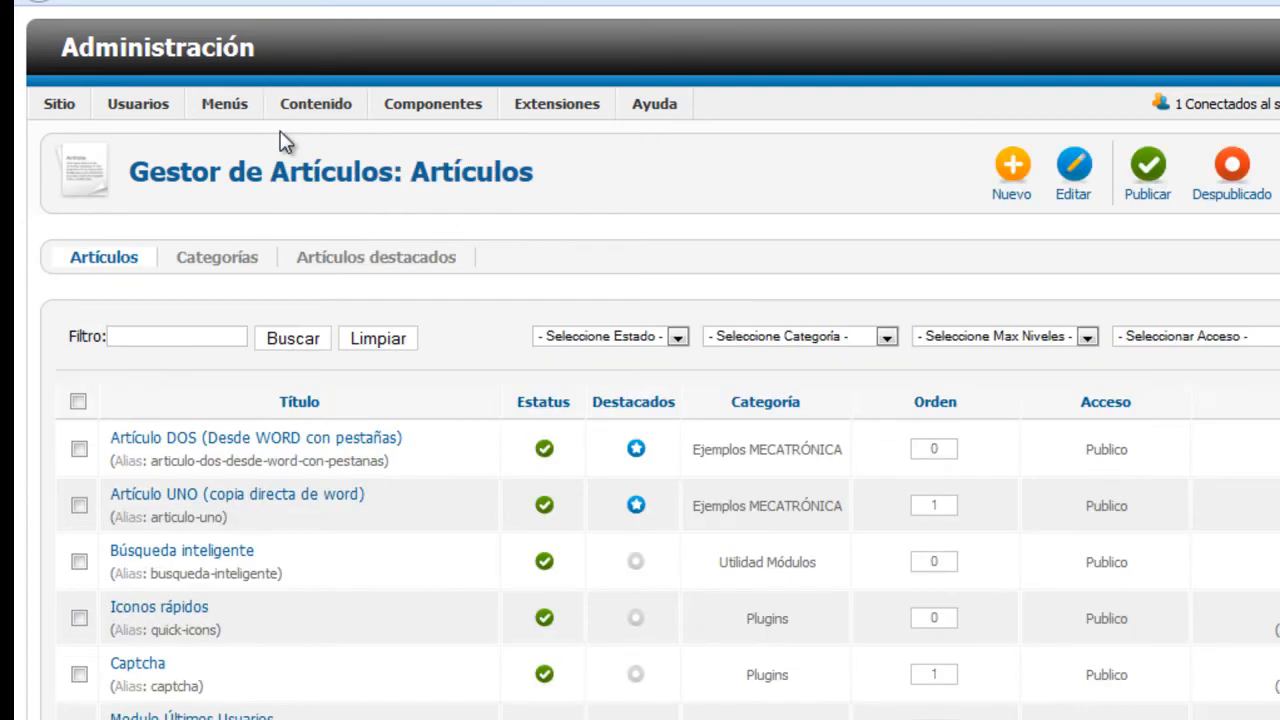
left_click(205, 440)
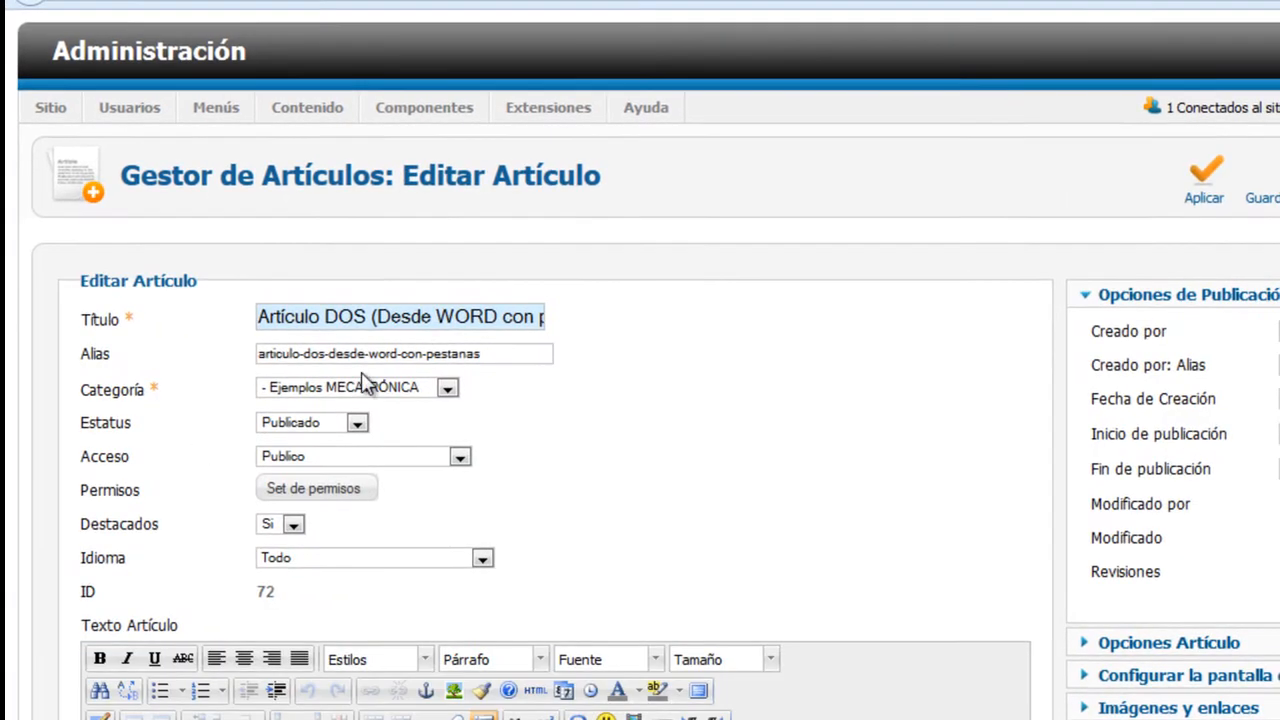
Delete the existing text "Articulo DOS" from the article body.
left_click_drag(437, 318, 496, 332)
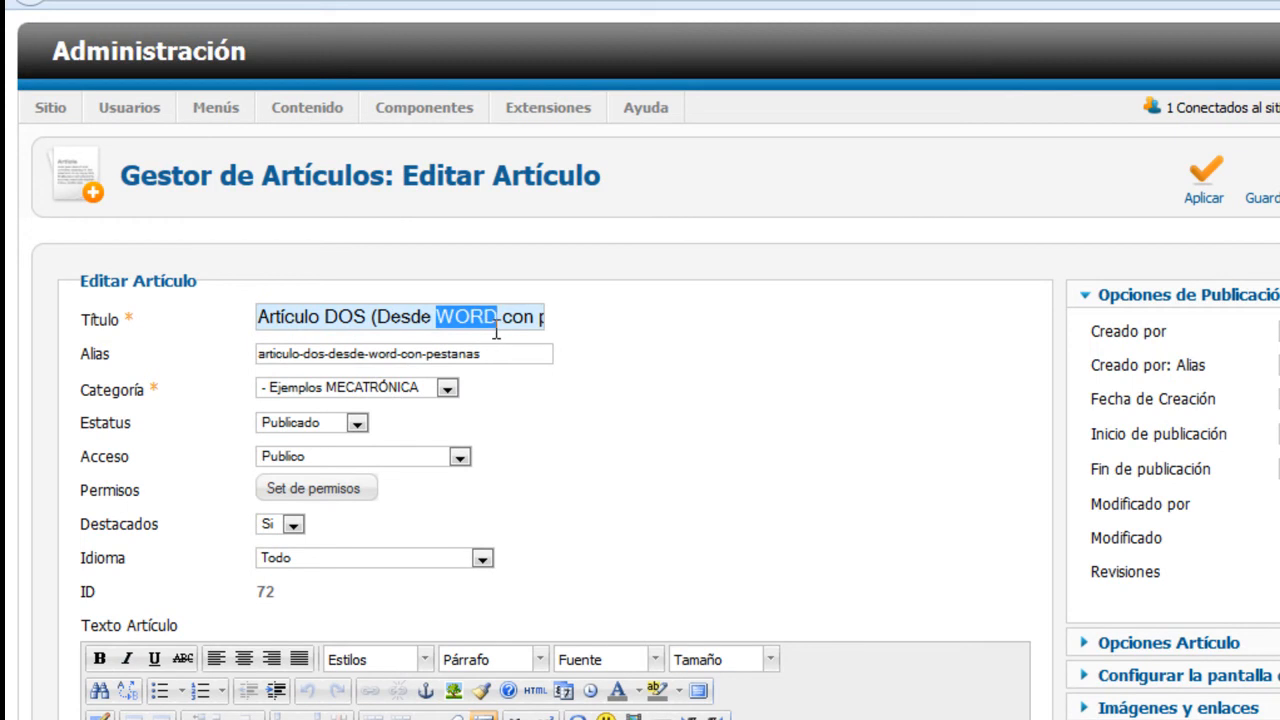
left_click(701, 446)
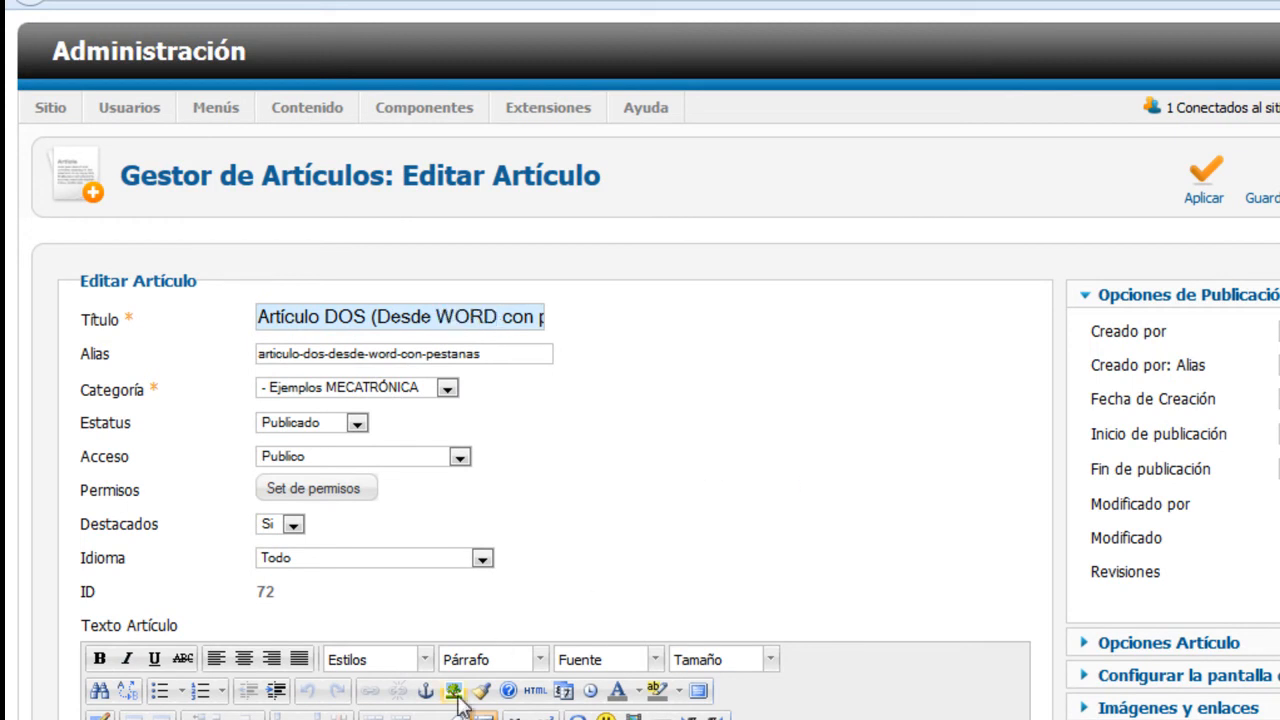
scroll(491, 646, "down", 5)
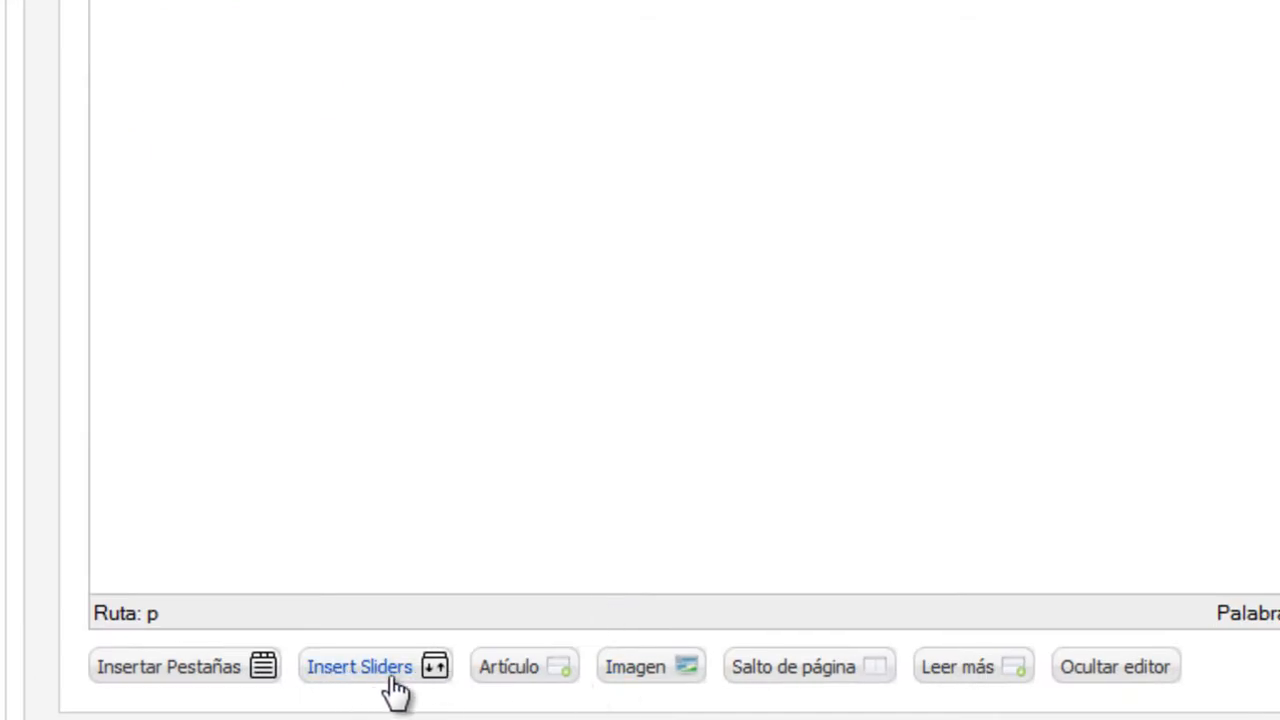
scroll(200, 140, "up", 10)
left_click_drag(189, 295, 10, 305)
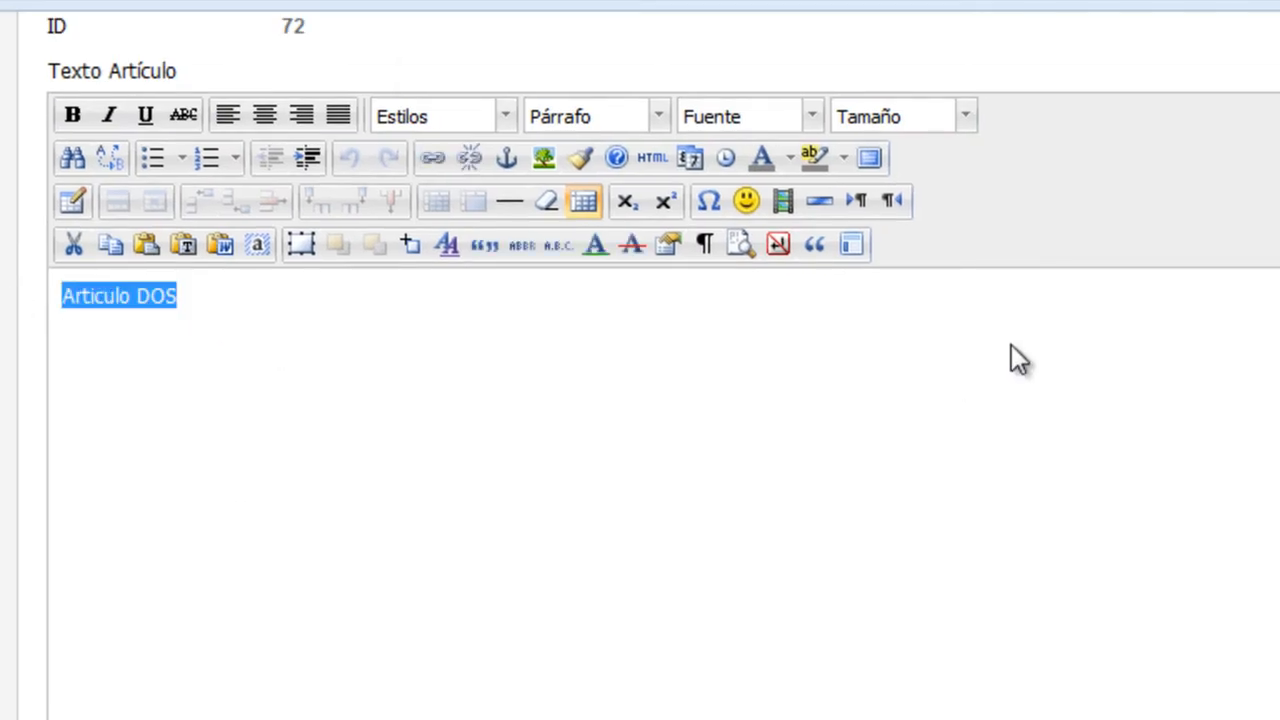
key("Delete")
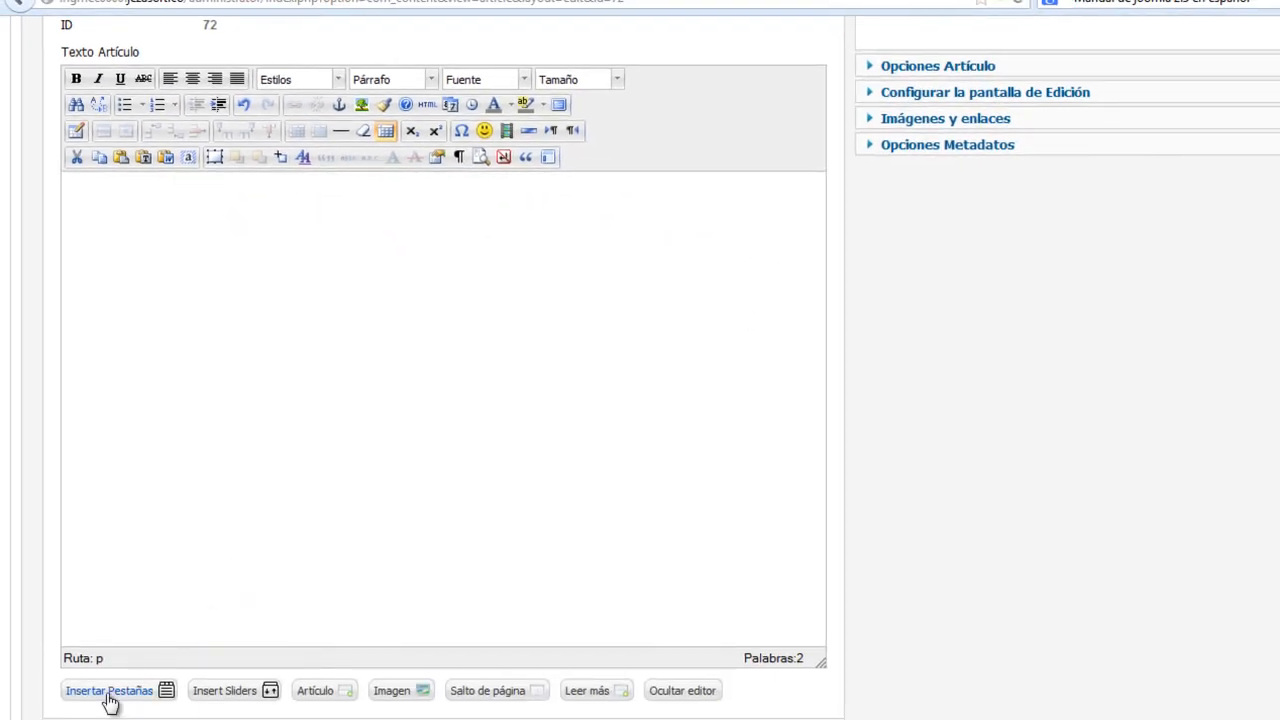
left_click(108, 693)
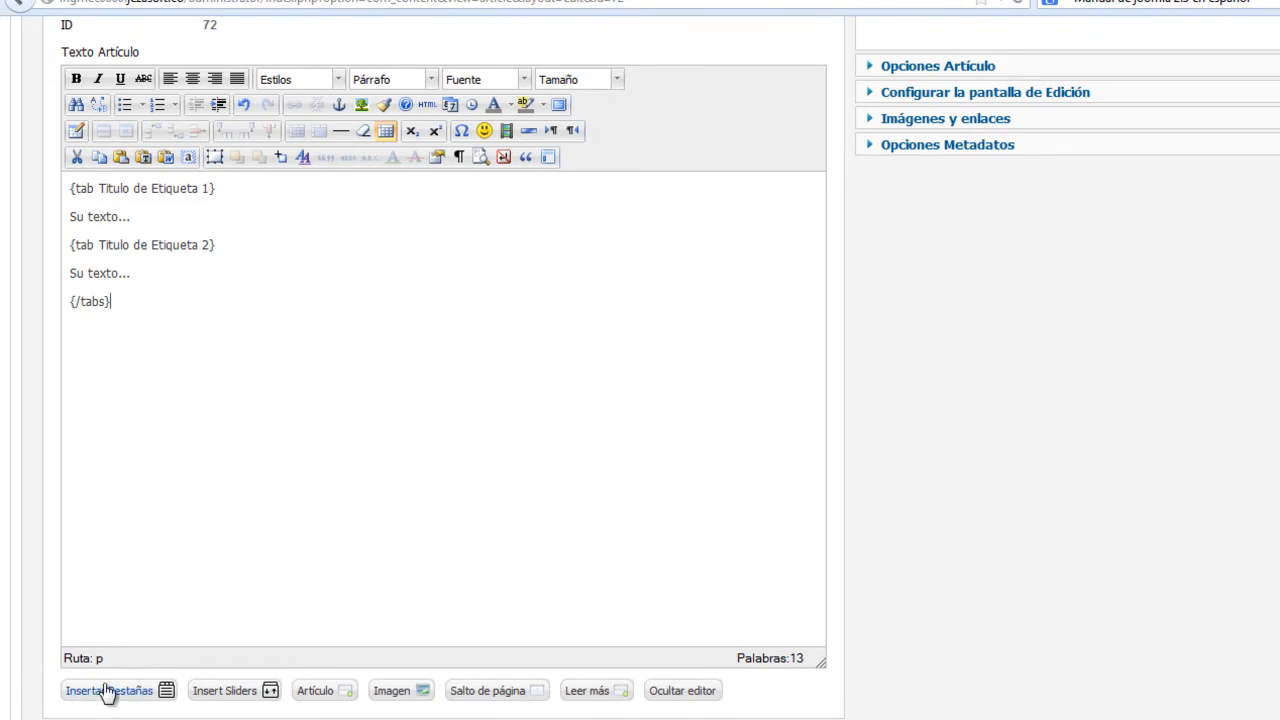
left_click(106, 309)
left_click_drag(128, 313, 29, 194)
key("Delete")
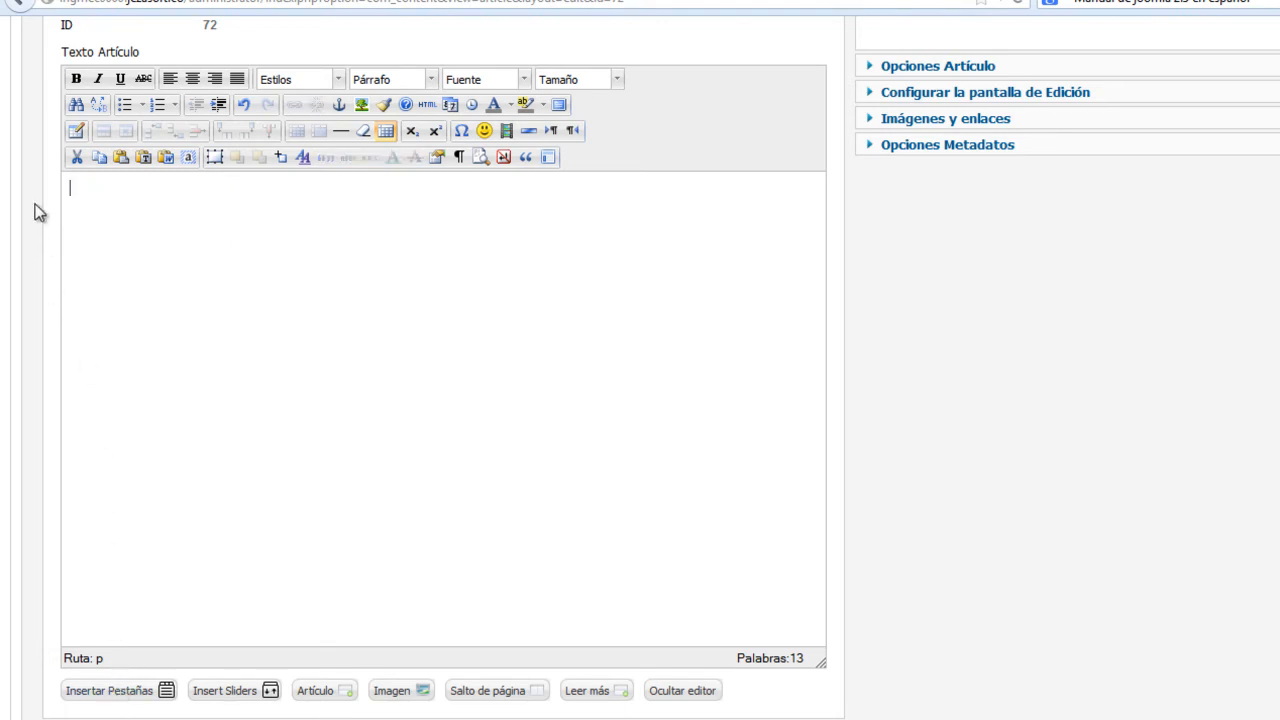
Insert the tabs (pestañas) template into the empty article body and save the article, keeping it open for editing.
left_click(108, 692)
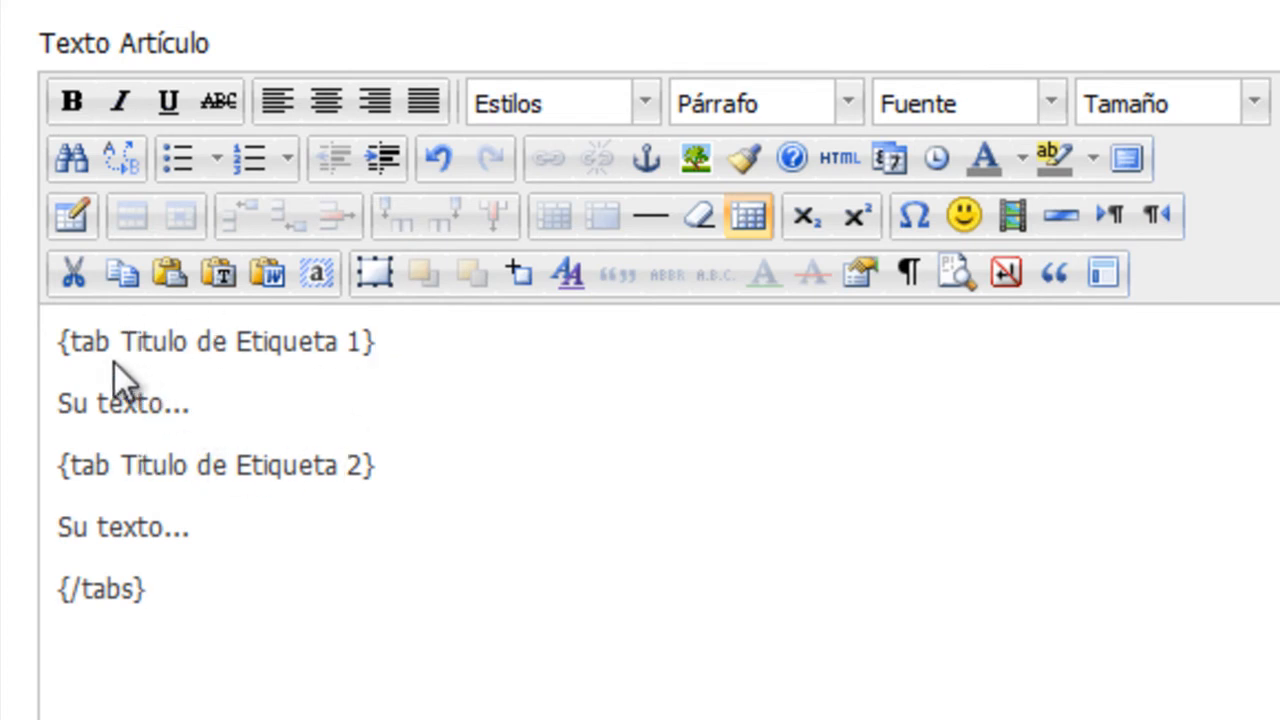
left_click_drag(121, 341, 362, 341)
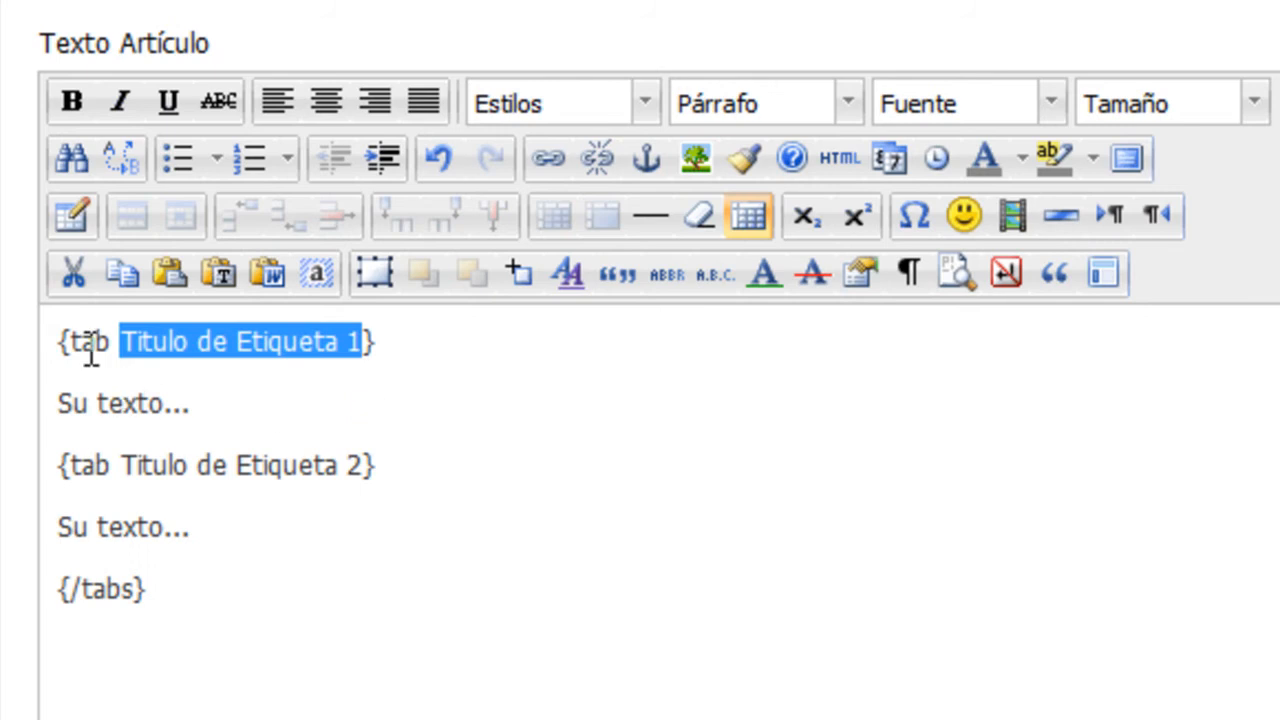
left_click_drag(57, 409, 330, 405)
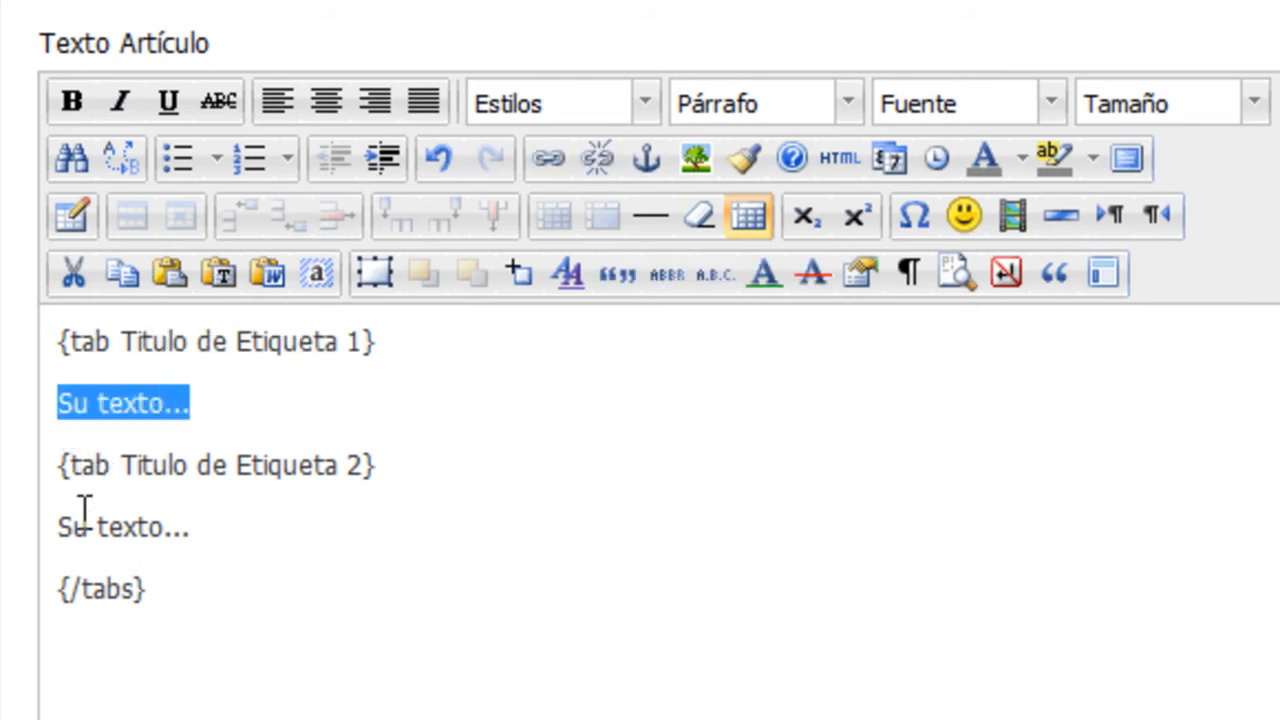
left_click_drag(71, 466, 363, 460)
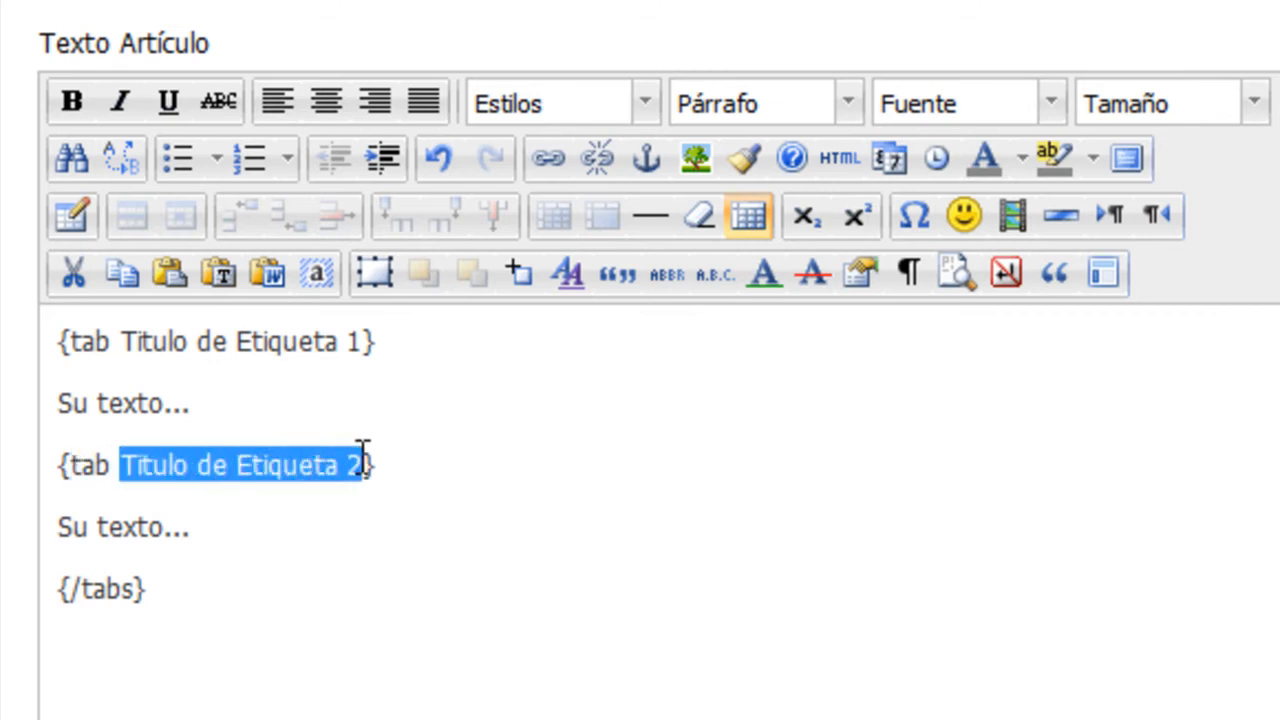
left_click(212, 600)
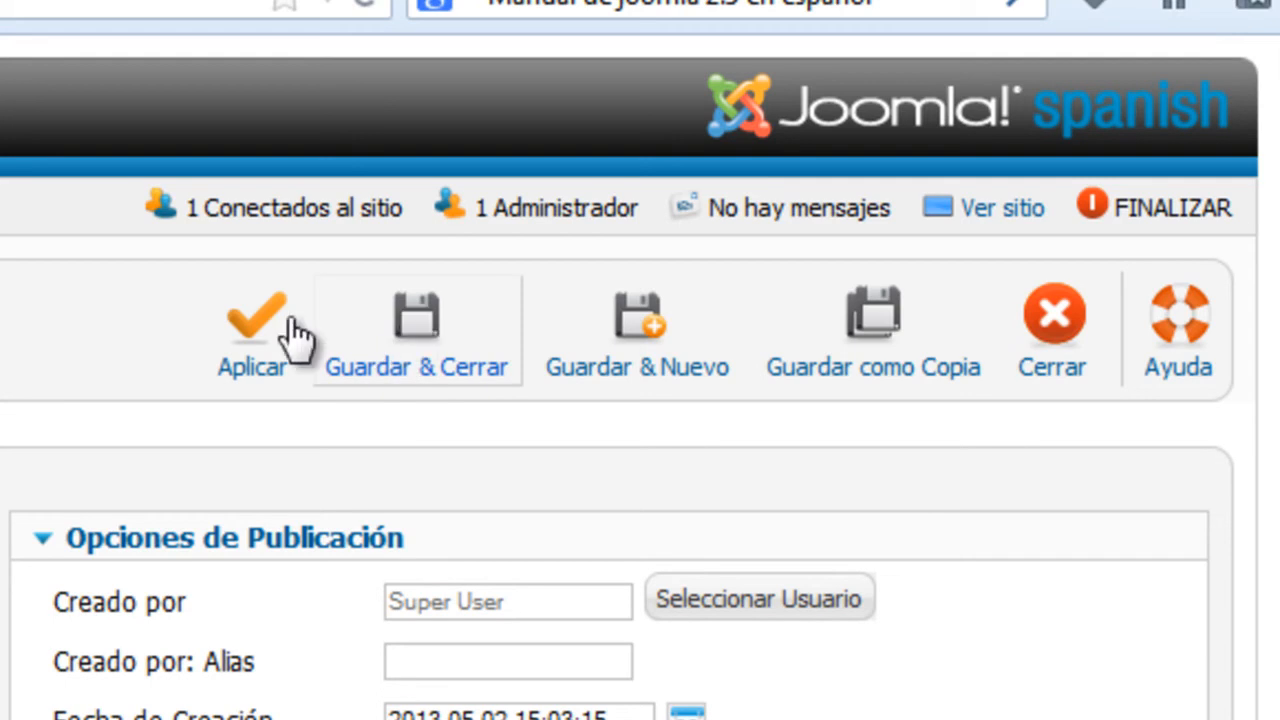
left_click(237, 326)
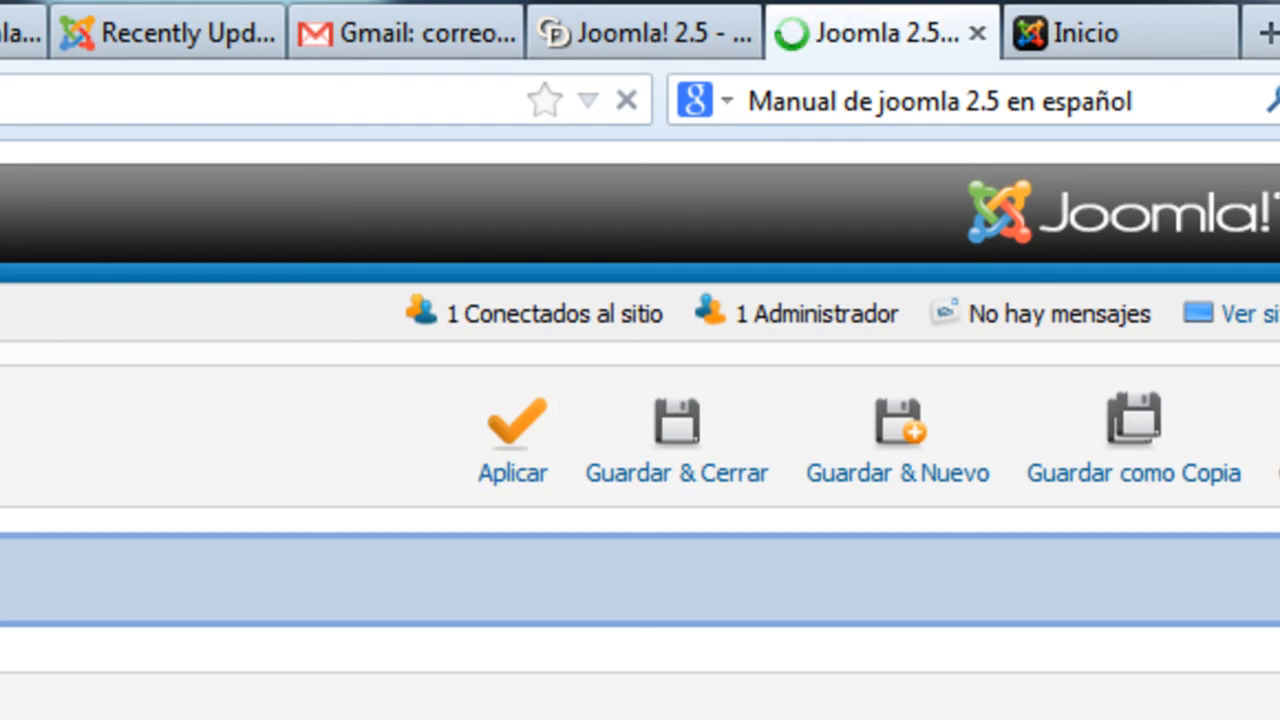
Reload the site's home page and test switching between the two tabs of Artículo DOS.
left_click(1129, 34)
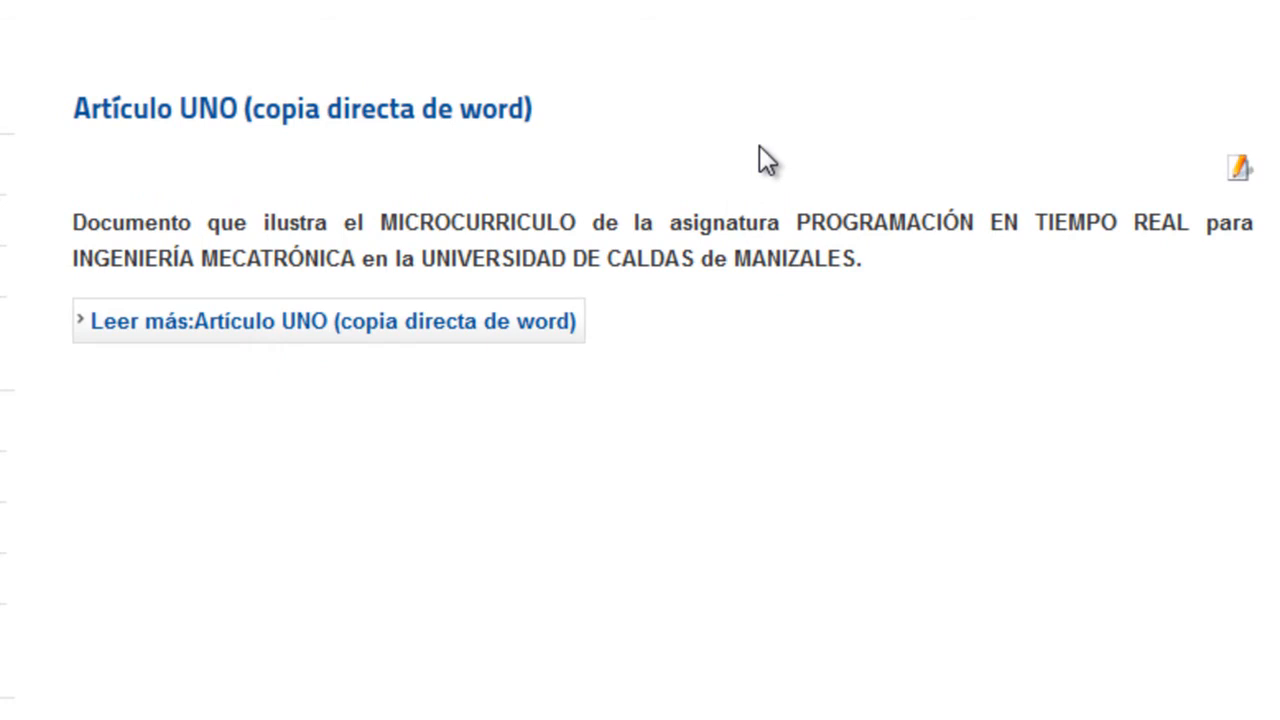
key("F5")
scroll(759, 145, "down", 3)
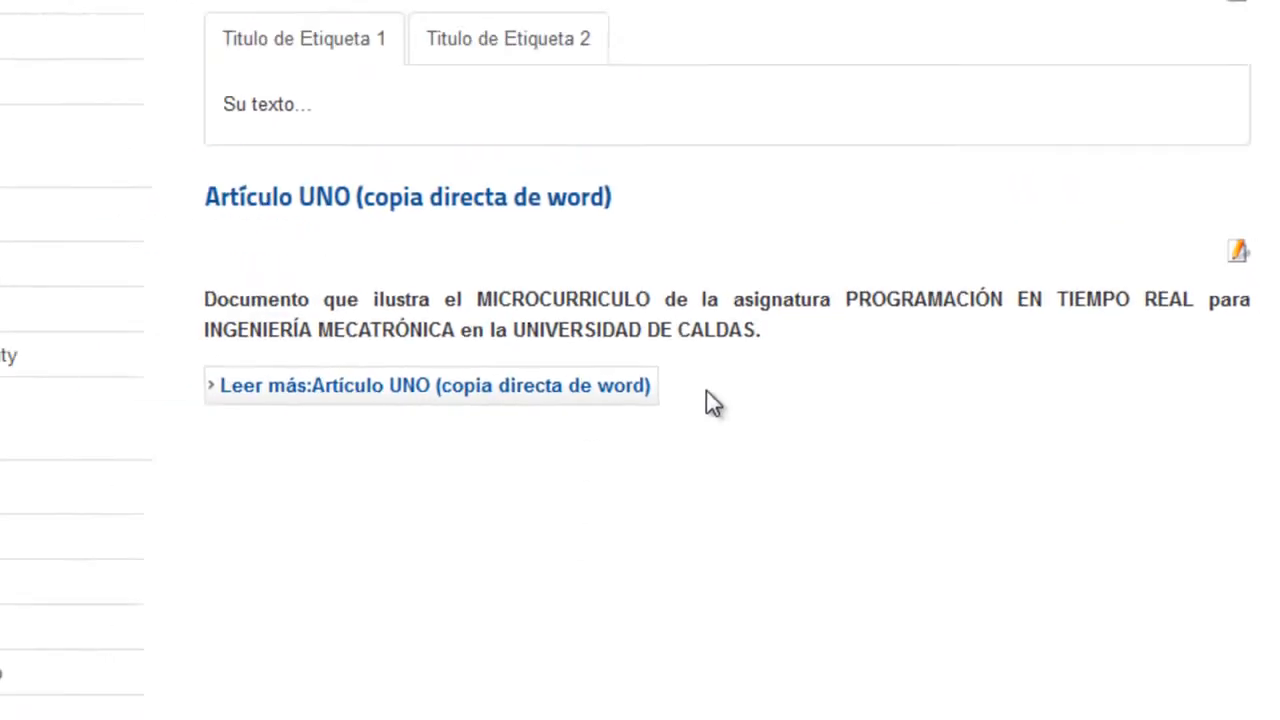
scroll(661, 322, "up", 3)
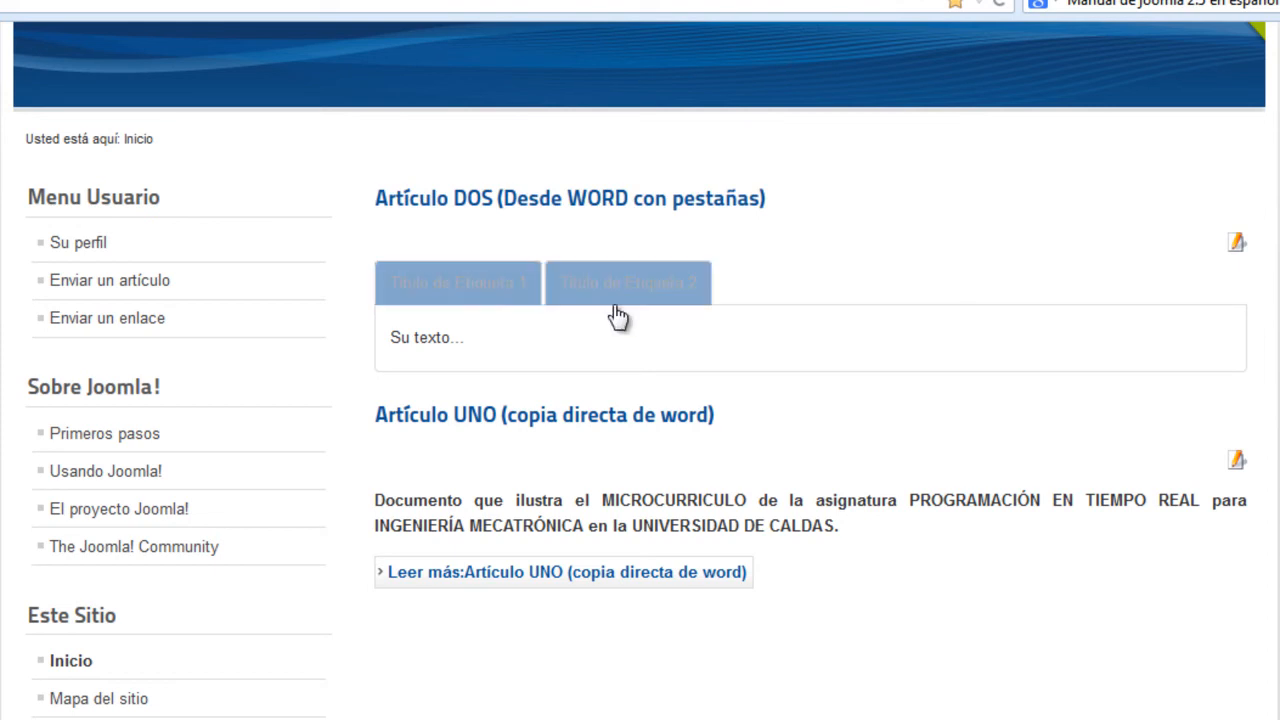
left_click(666, 297)
left_click(460, 294)
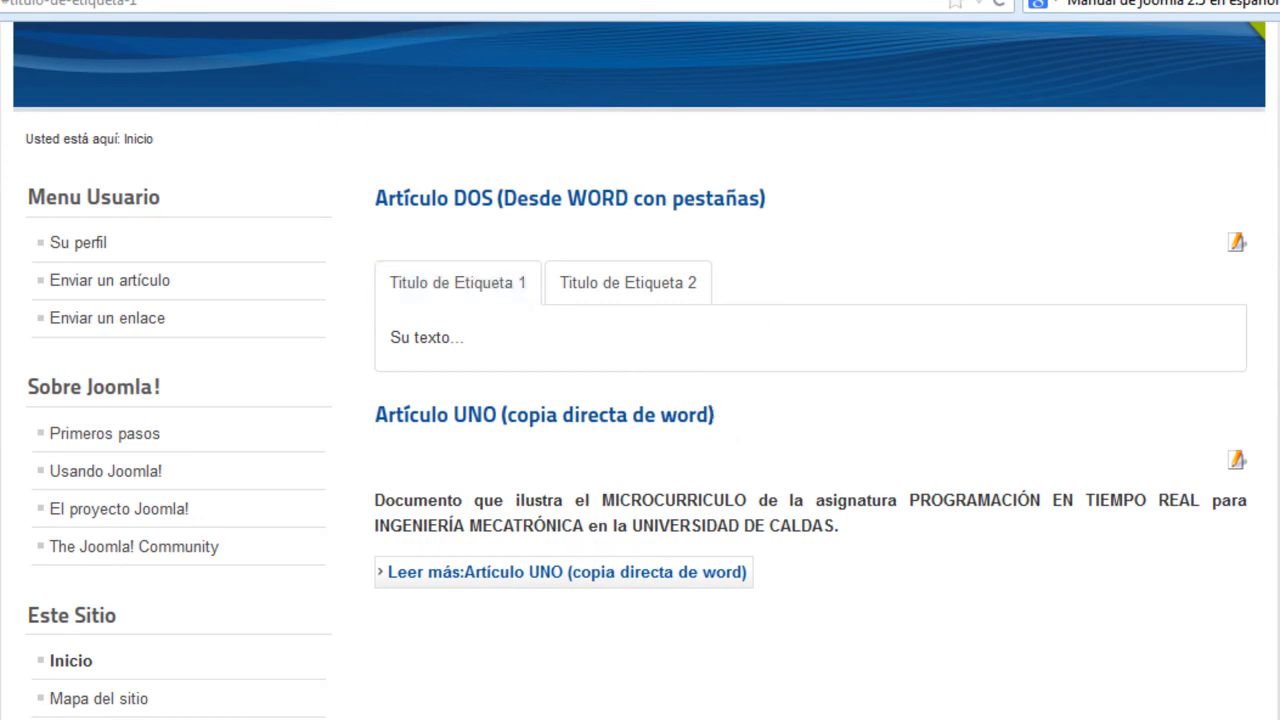
Switch to the Word document and look through the course programme from its heading down to the Justificación section.
key("alt+Tab")
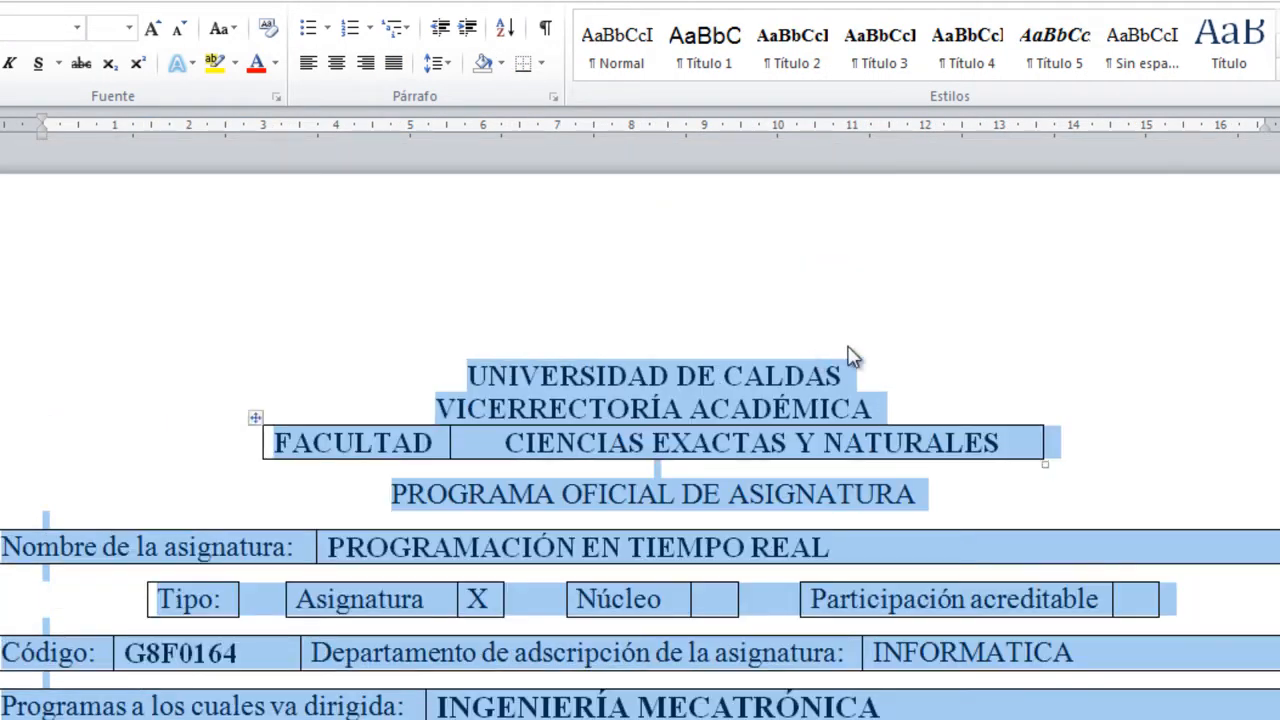
left_click(818, 360)
scroll(450, 360, "down", 3)
scroll(450, 360, "up", 3)
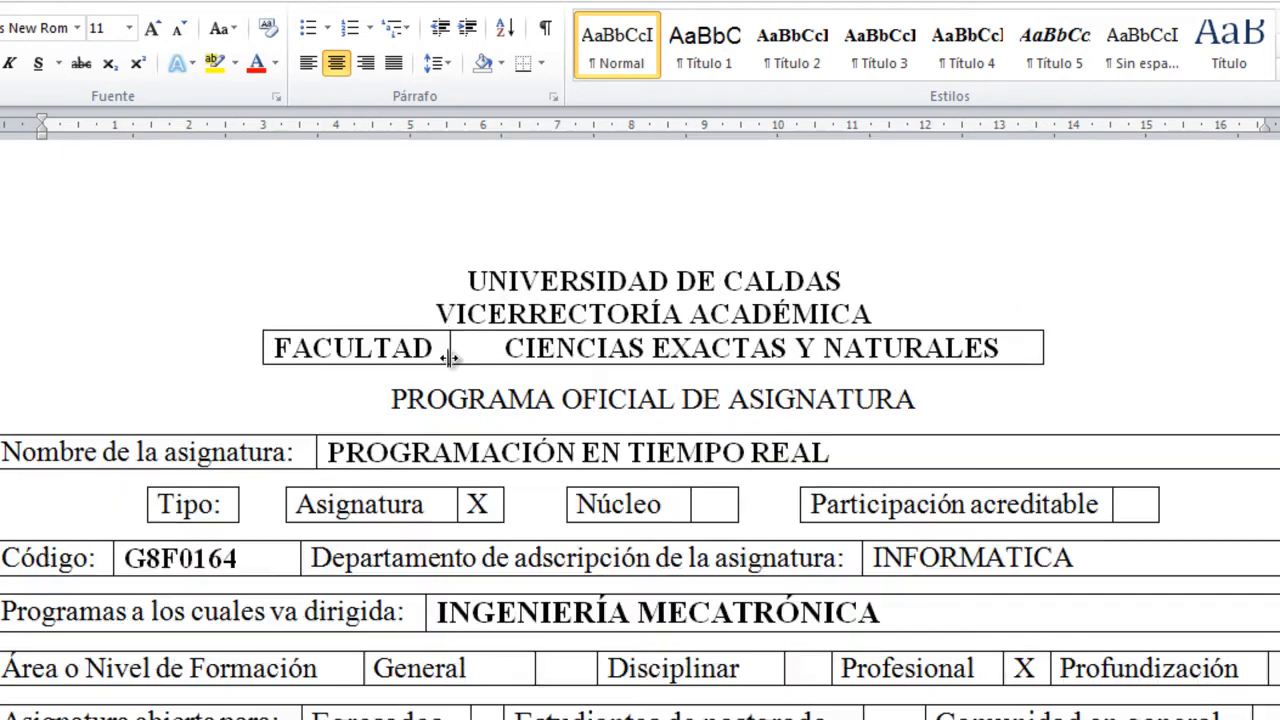
scroll(448, 320, "down", 6)
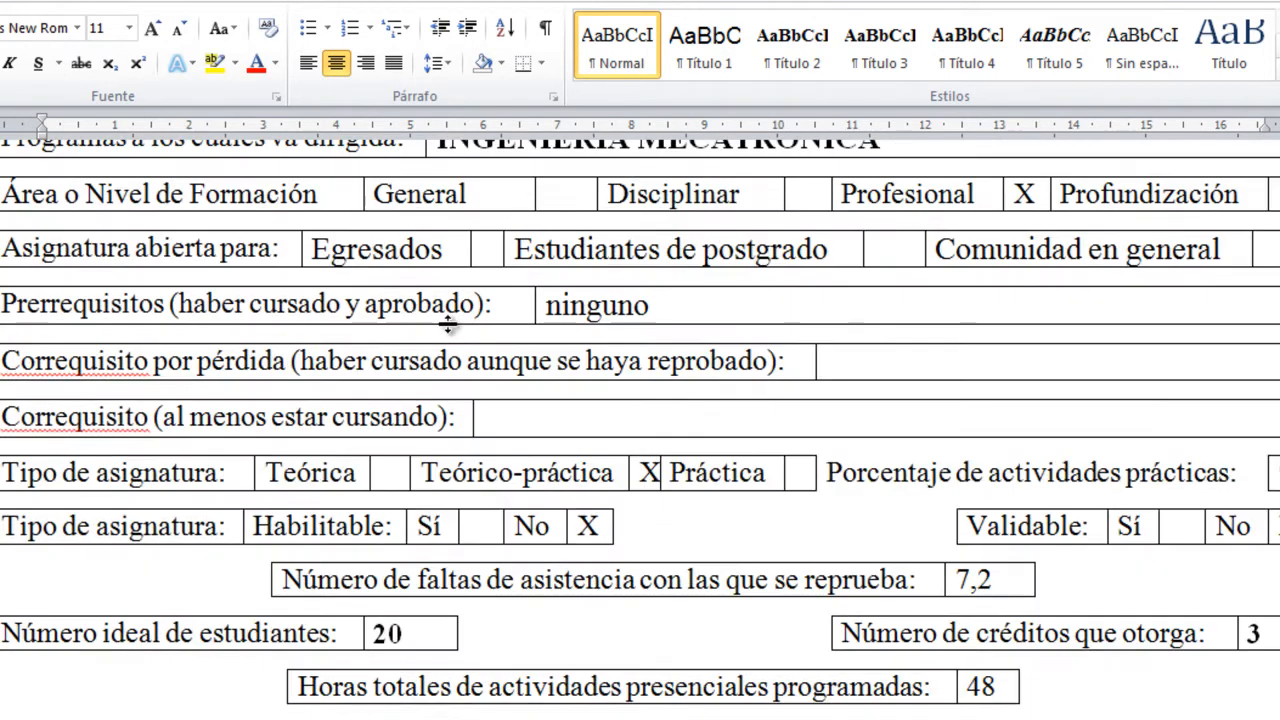
scroll(448, 322, "down", 1)
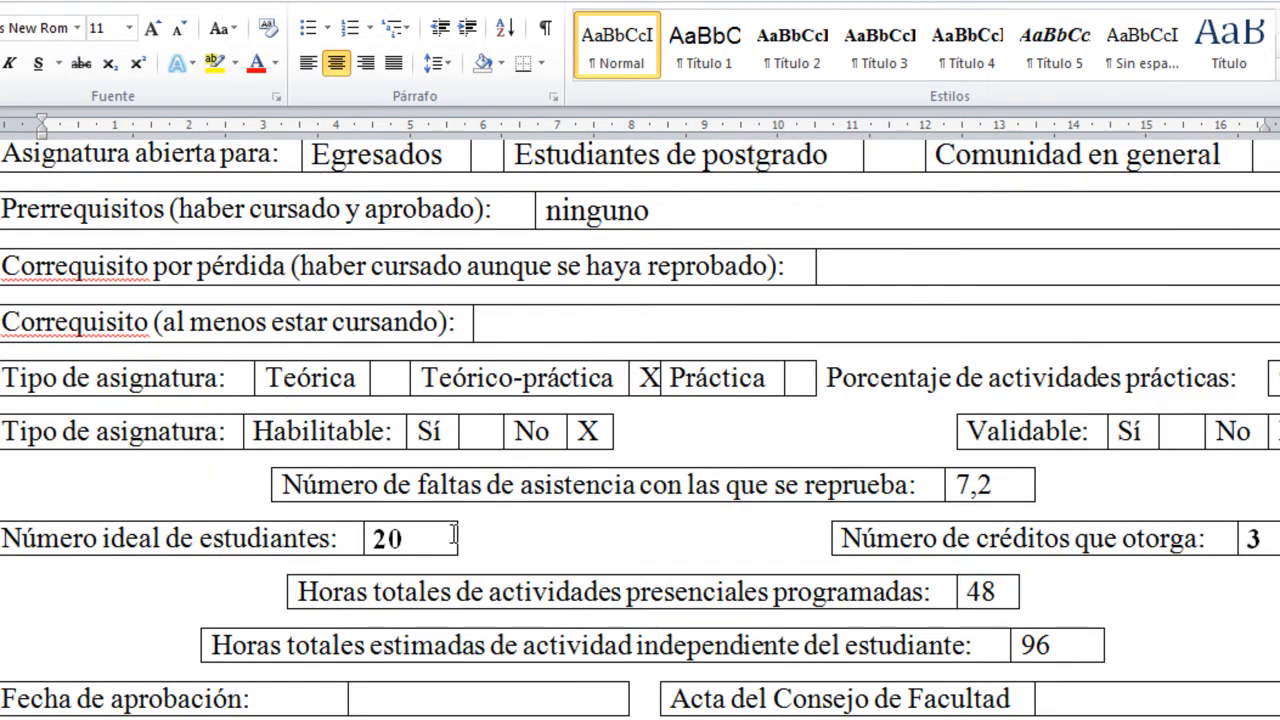
scroll(454, 530, "up", 6)
scroll(454, 531, "down", 8)
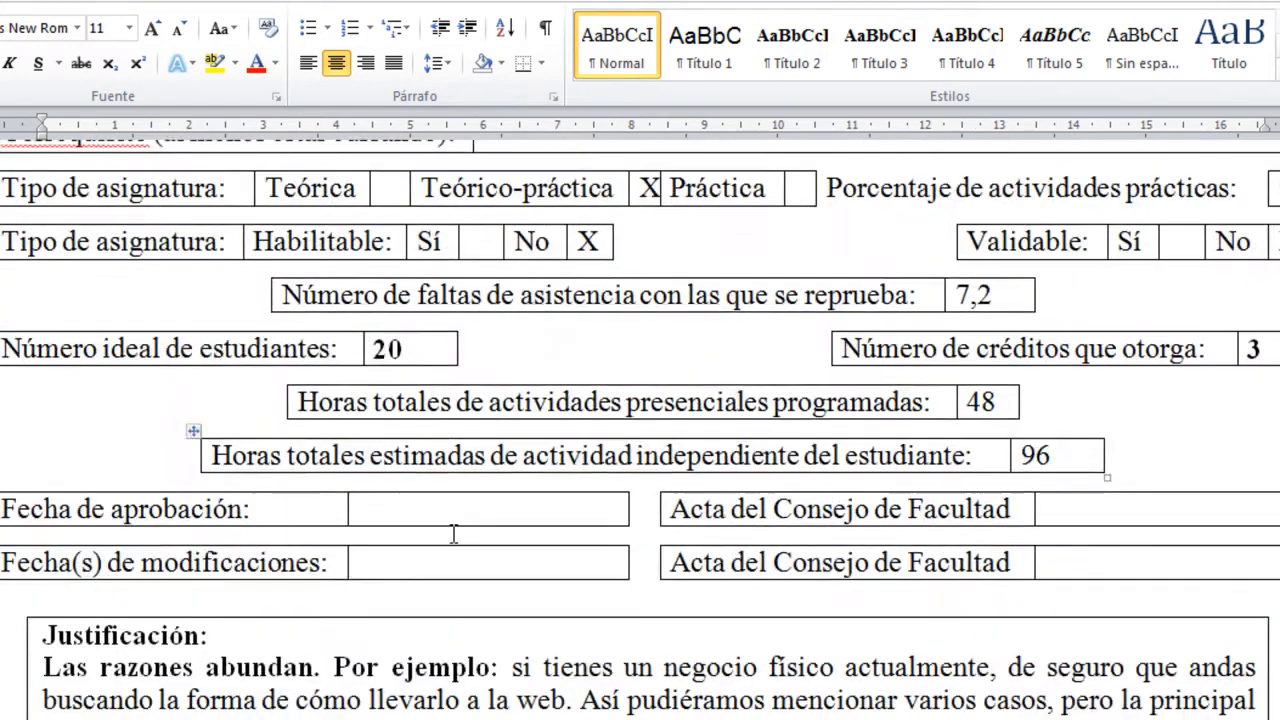
scroll(95, 690, "down", 3)
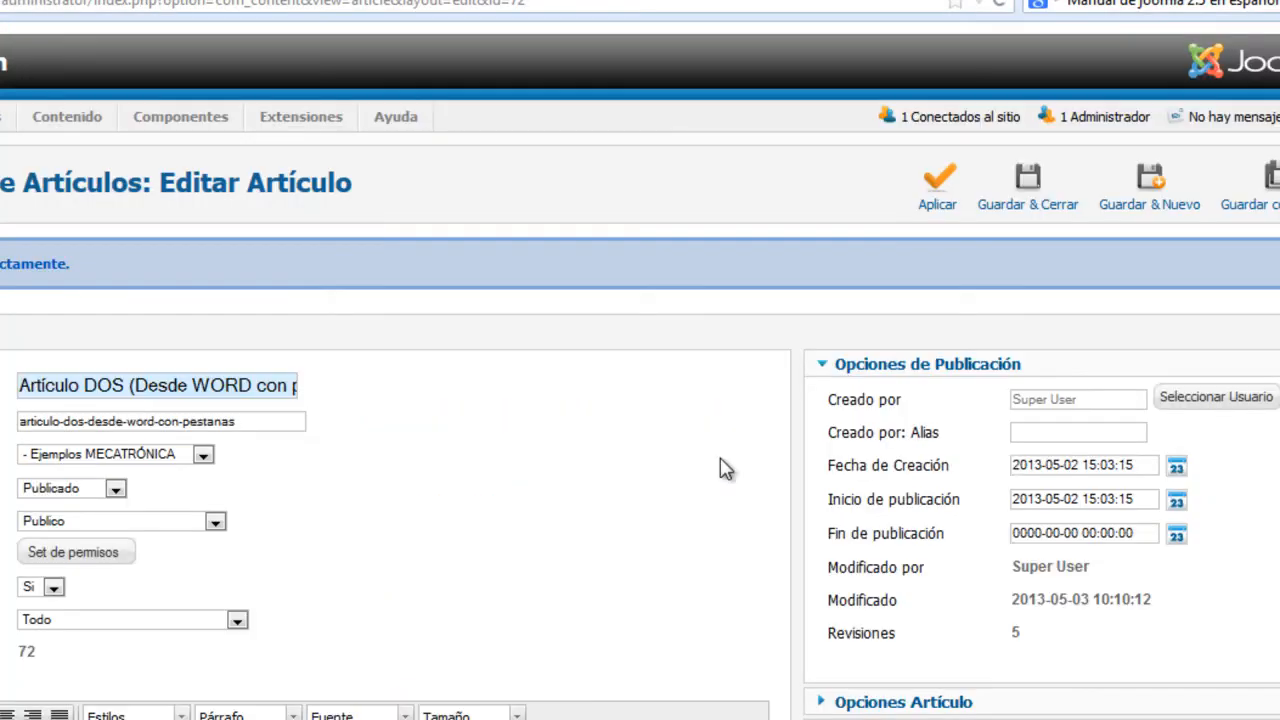
Back in the Joomla article editor, replace the first tab's title with "Introducción".
scroll(271, 651, "down", 3)
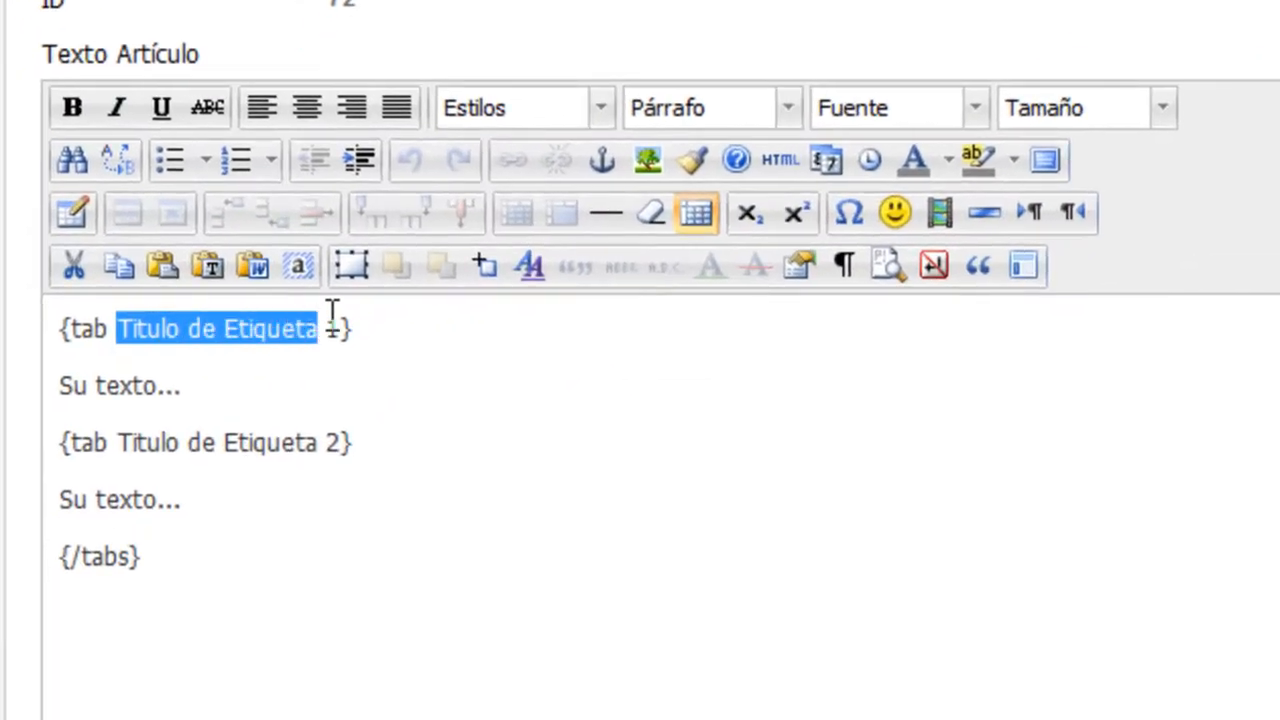
left_click_drag(332, 312, 346, 320)
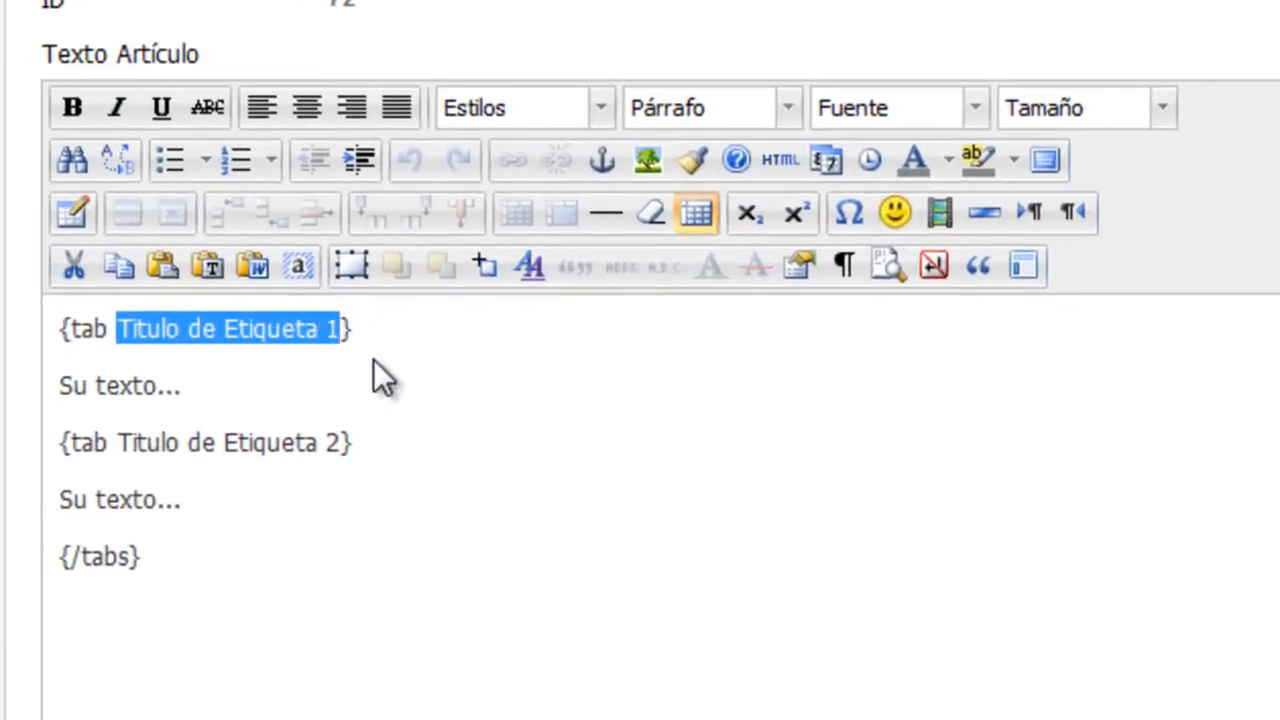
type("Introducc")
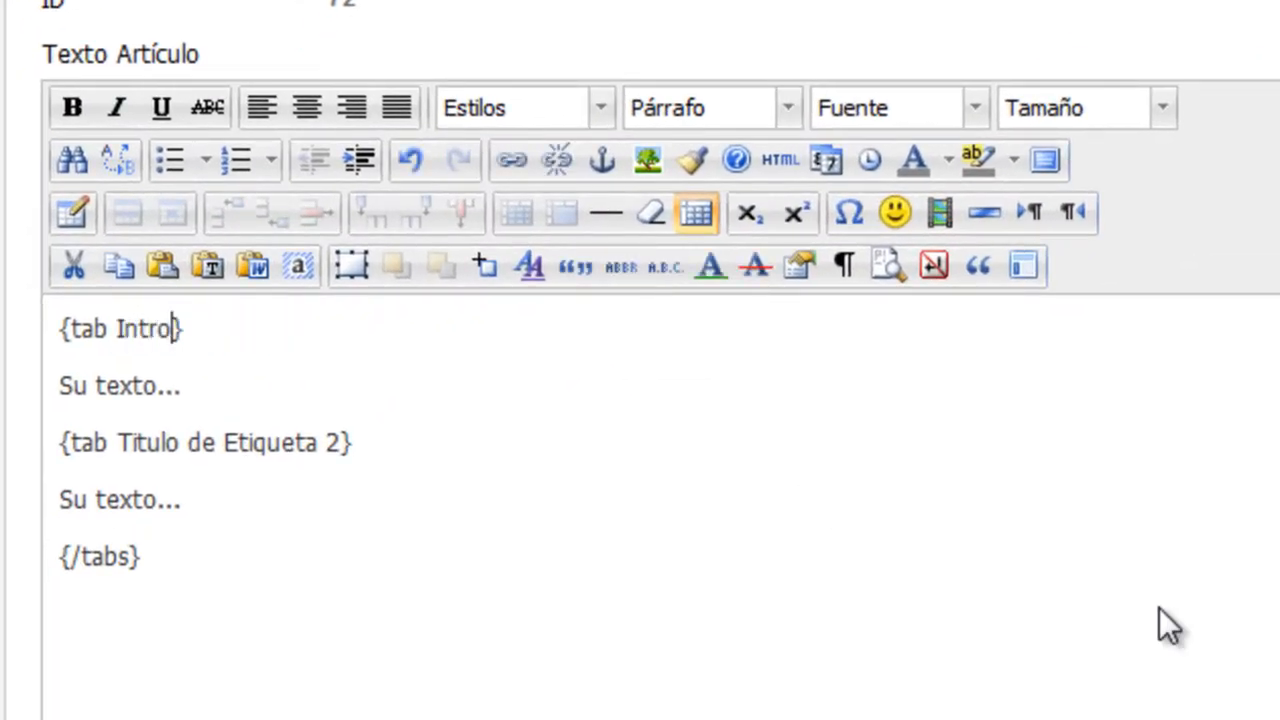
type("ión")
Replace the second tab's title with "Justificación" inside its tab tag.
key("Down")
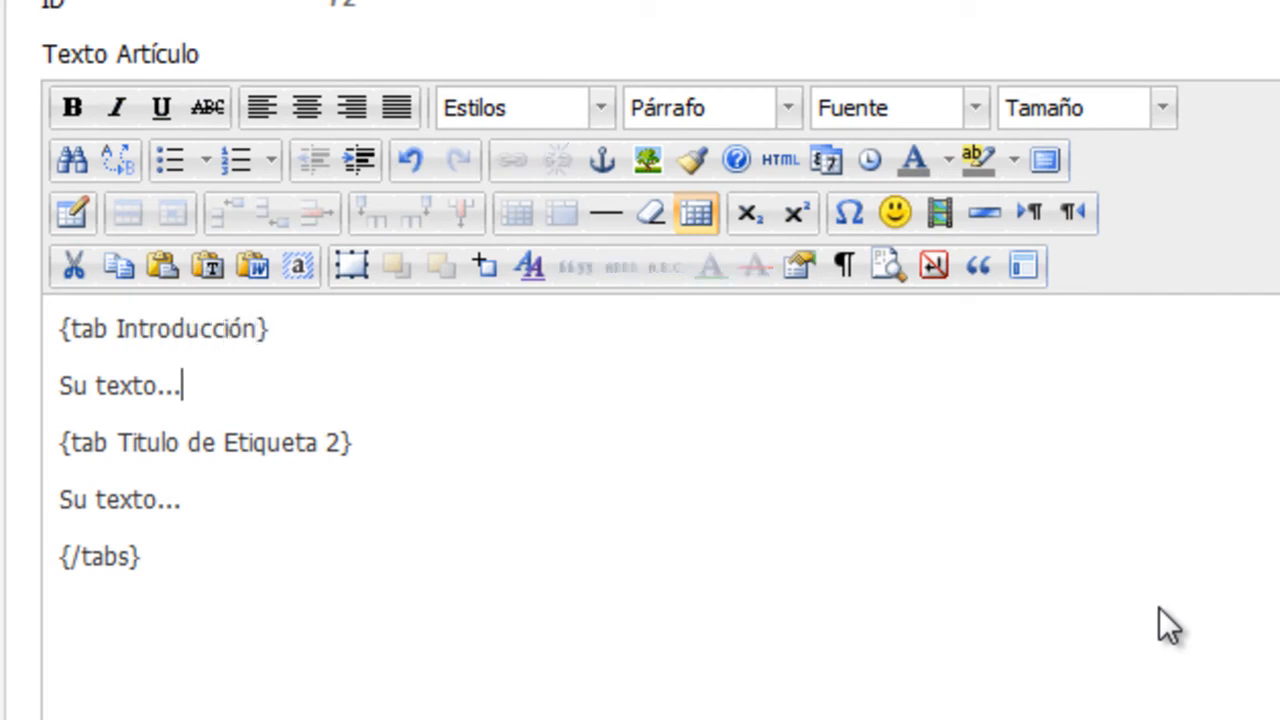
key("Left")
key("Left")
key("Left")
key("Left")
key("Left")
type("Justifica")
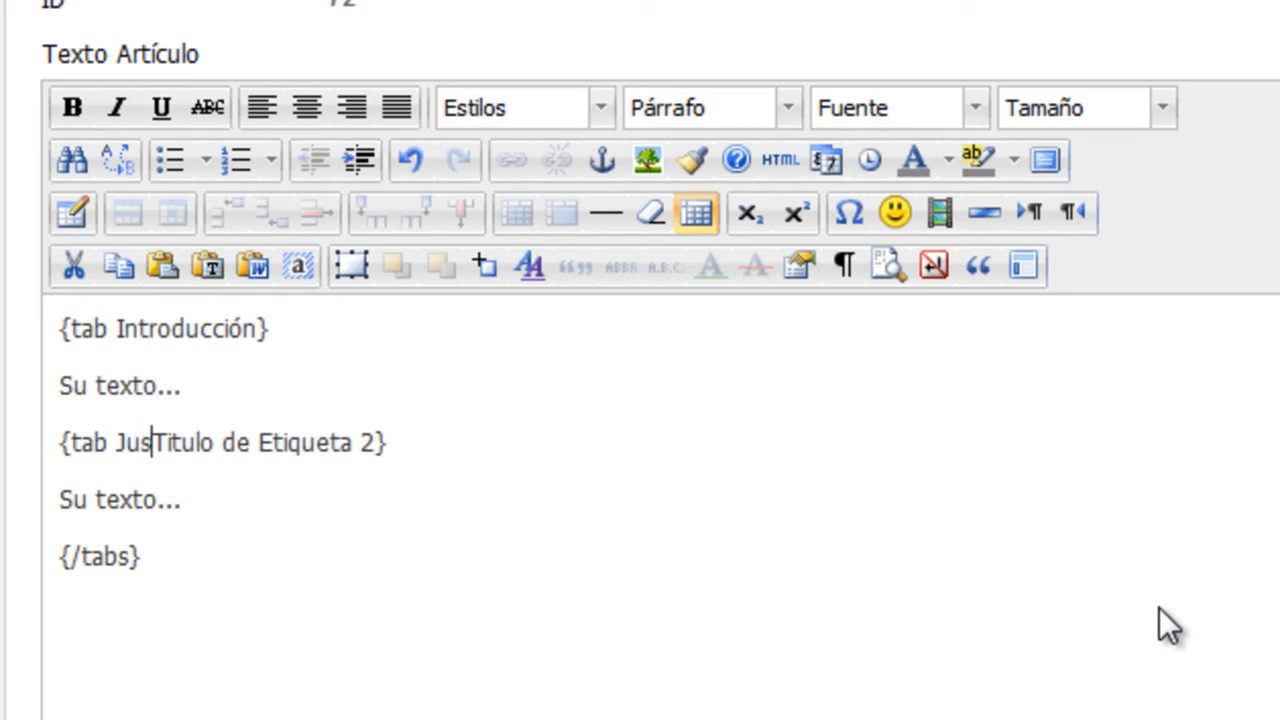
type("ción")
key("Delete")
key("Delete")
key("Delete")
key("Delete")
key("Delete")
key("Delete")
key("Delete")
key("Delete")
key("Delete")
key("Delete")
key("Delete")
key("Delete")
key("Delete")
key("Delete")
key("Delete")
key("Delete")
key("Delete")
key("Delete")
key("Delete")
key("Delete")
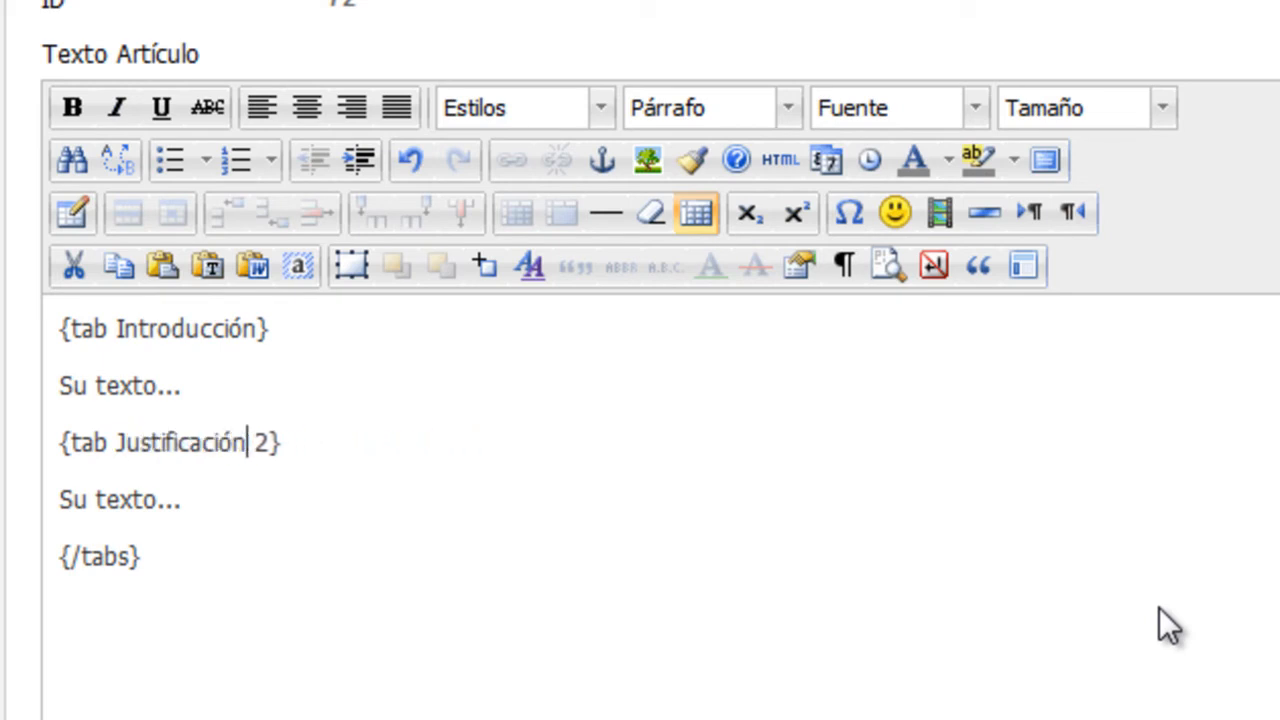
key("Up")
key("Left")
key("Left")
key("Left")
key("Left")
key("Left")
key("Left")
key("Left")
key("Down")
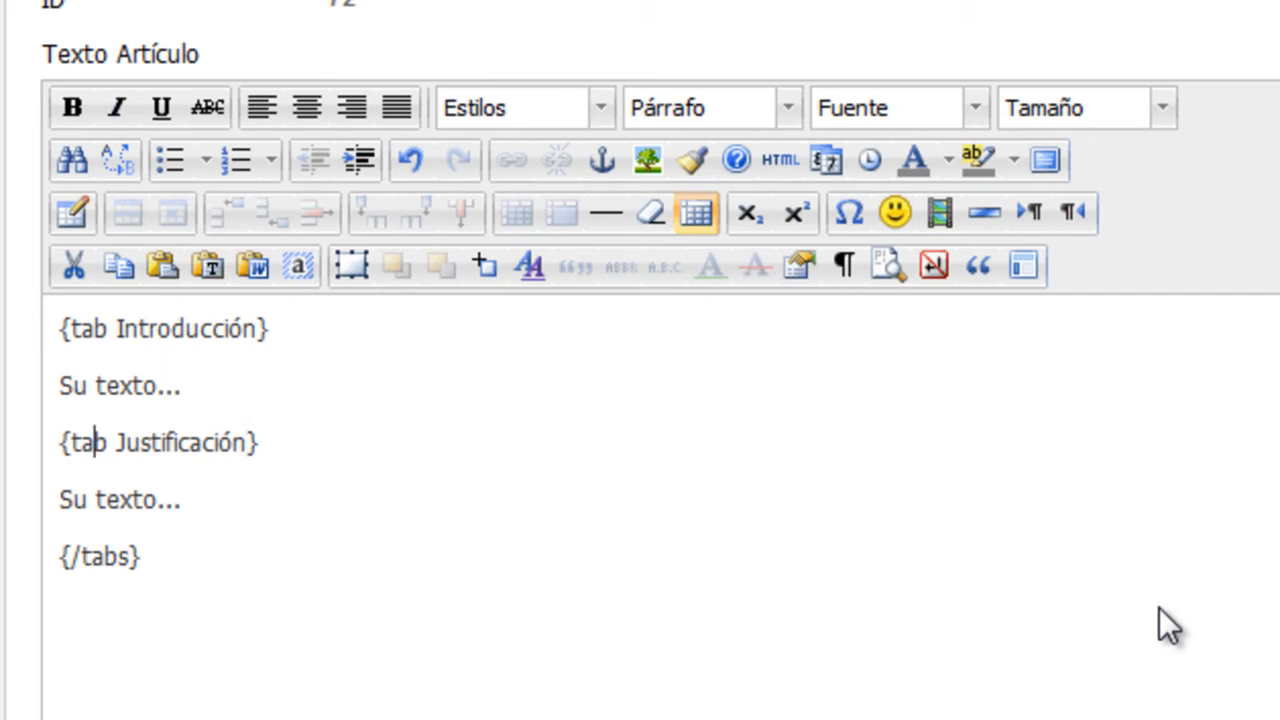
key("shift+Down")
key("shift+Down")
key("shift+Down")
key("shift+Up")
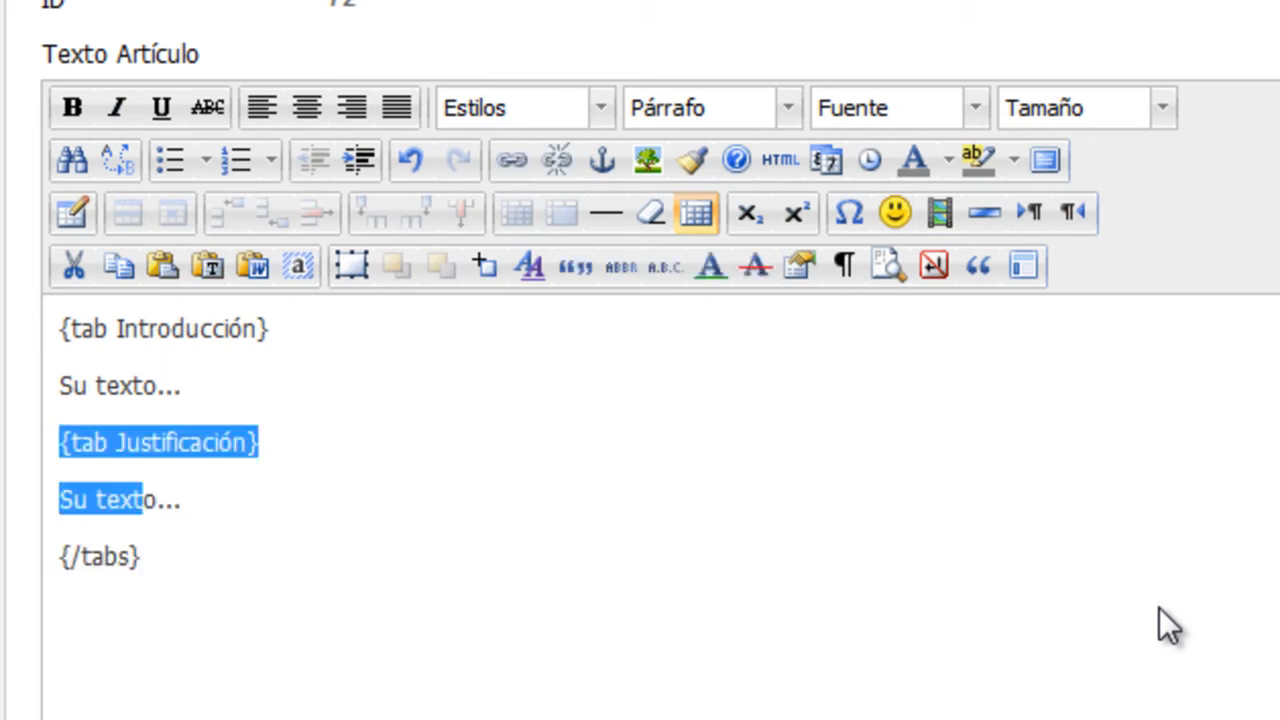
key("Down")
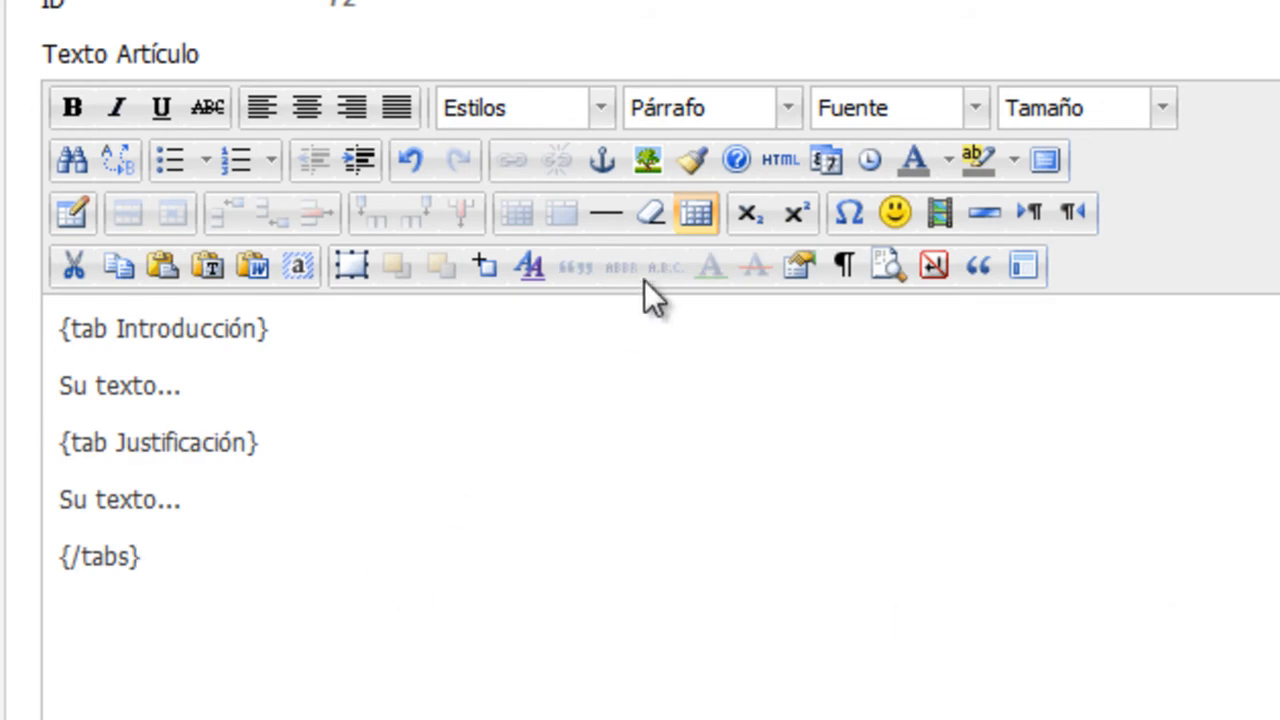
Examine the tab markup in the article's HTML source editor and close it.
left_click(780, 159)
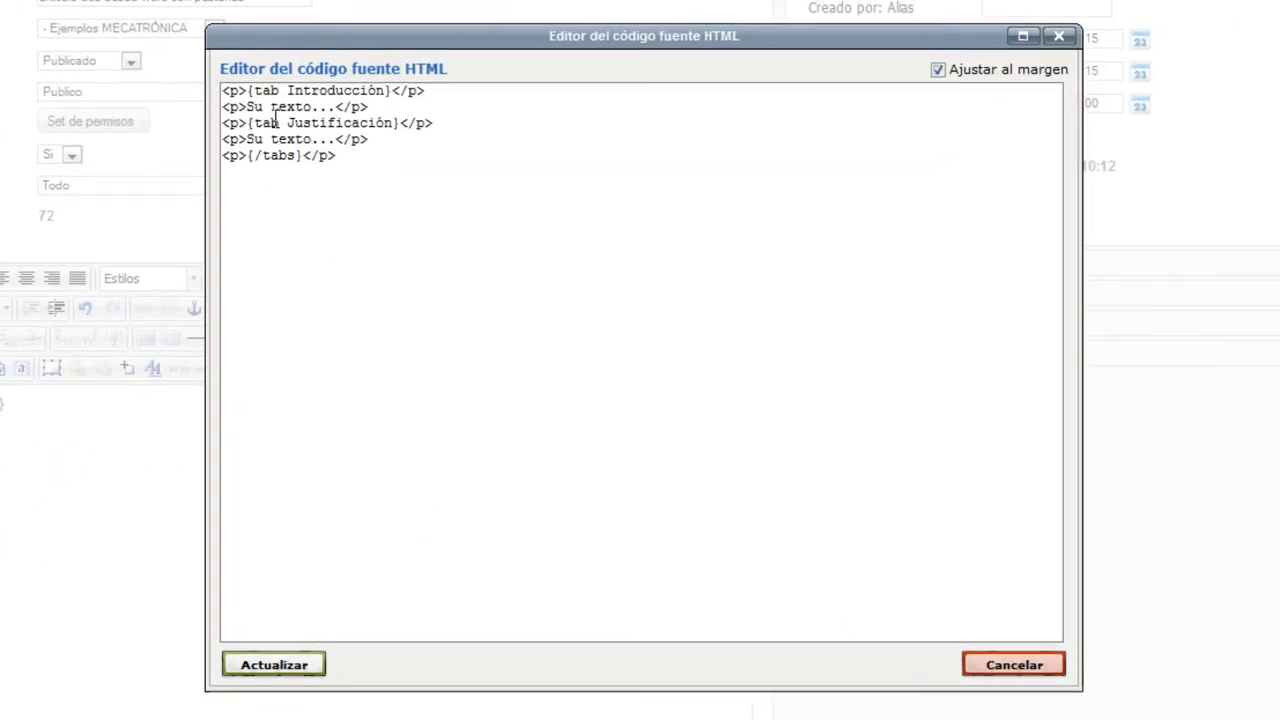
left_click(271, 108)
key("Left")
key("Left")
key("Left")
key("Left")
key("Left")
key("Left")
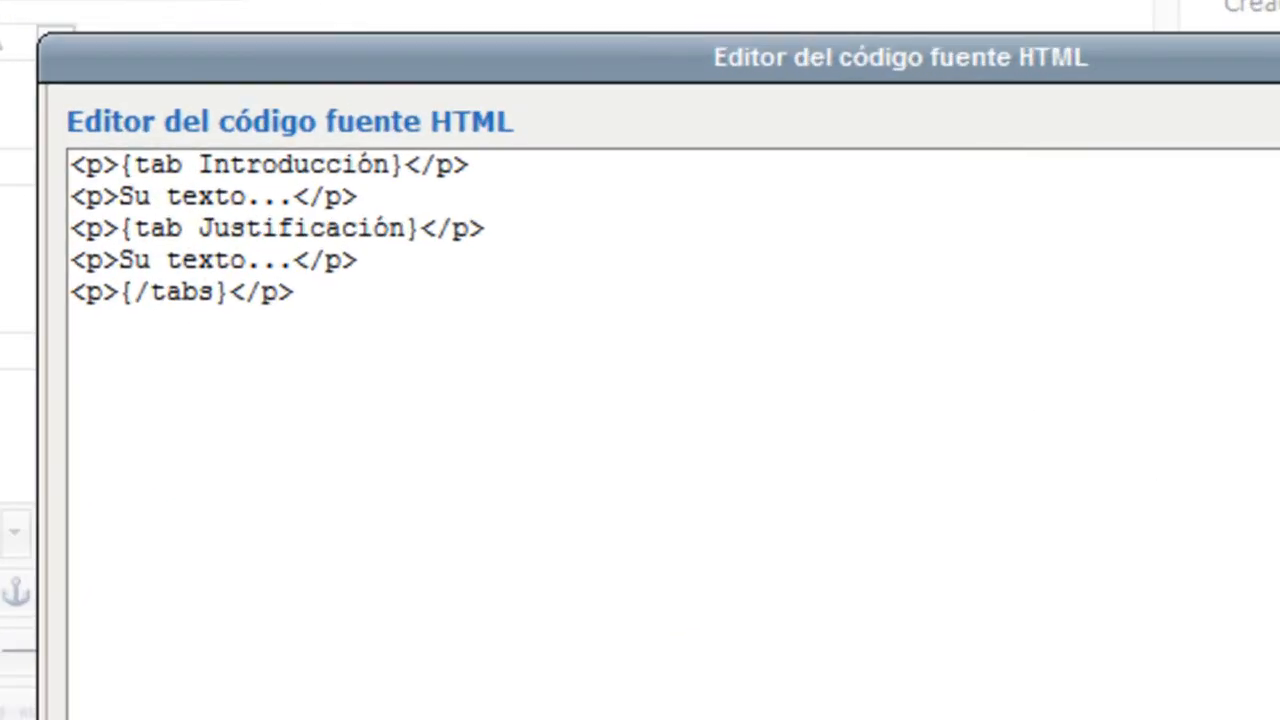
left_click(140, 715)
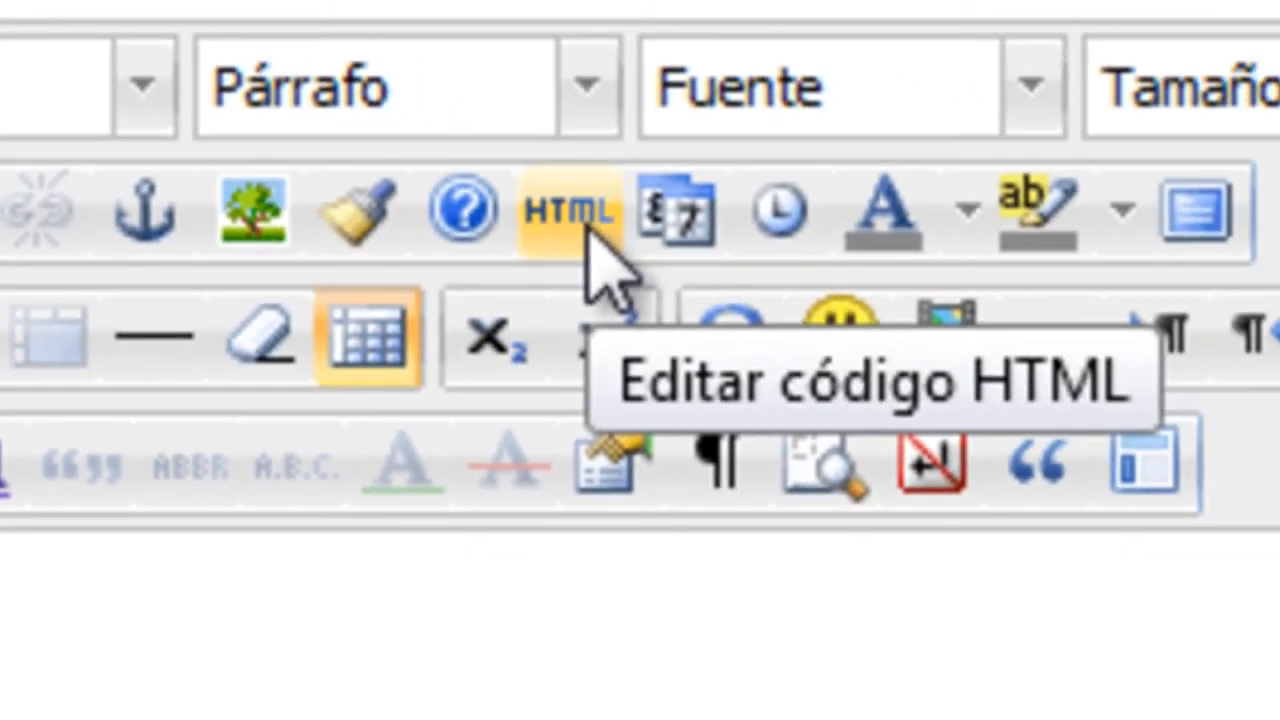
Open the article's HTML source and copy the Justificación tab tag together with the "Su texto..." line below it.
left_click(587, 228)
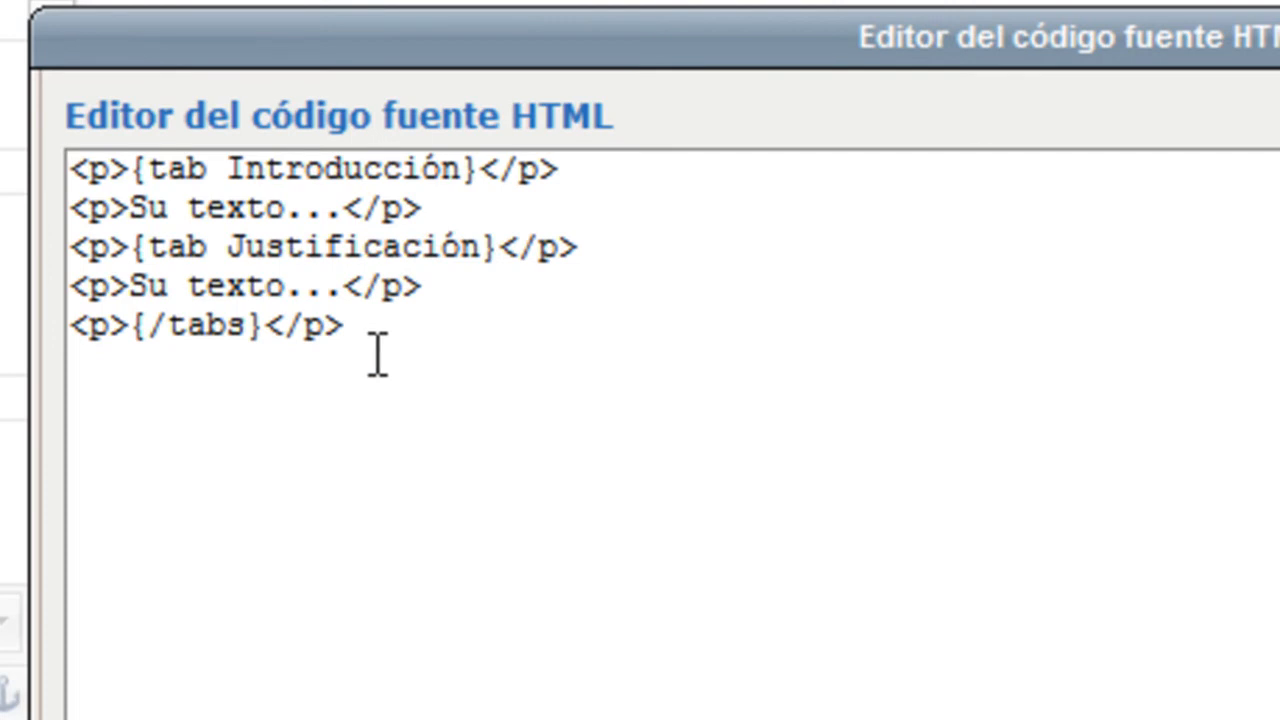
left_click(71, 247)
key("shift+Down")
key("shift+Down")
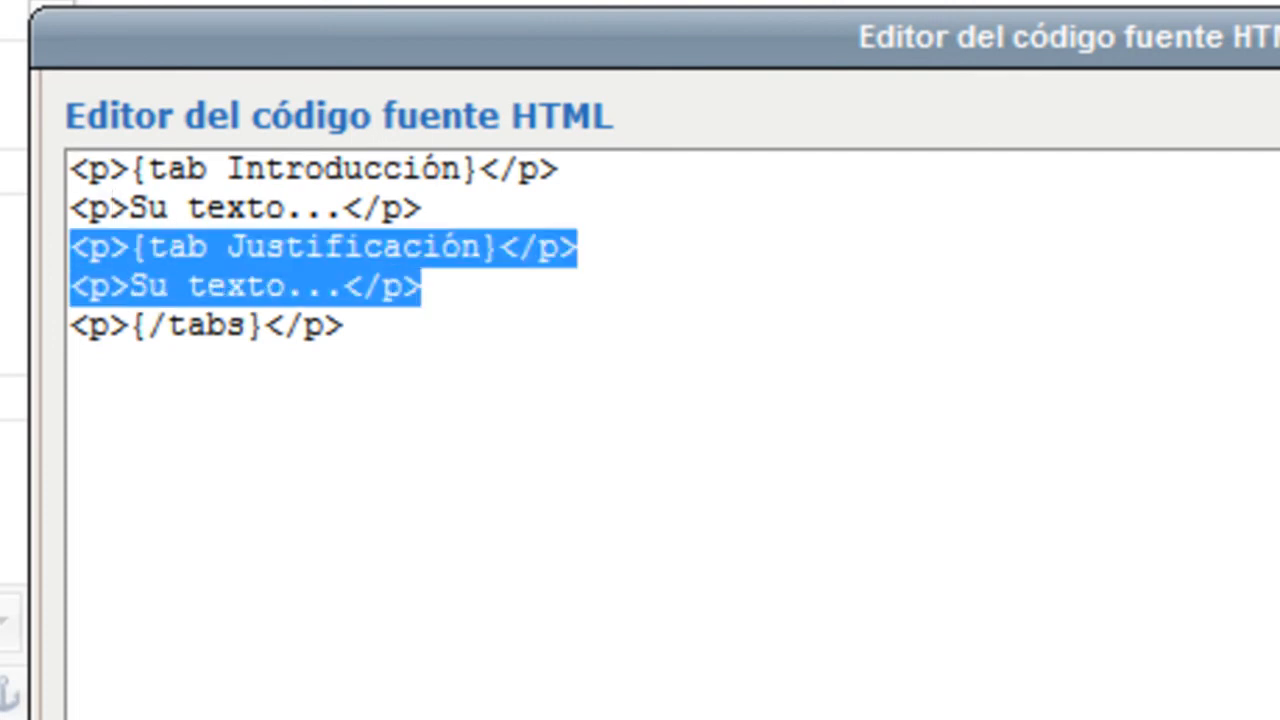
Paste eleven copies of the Justificación tab block before the closing {/tabs} tag and update the article with the edited source.
key("Down")
key("Up")
key("Down")
key("Left")
key("Left")
key("Left")
key("Left")
key("Left")
key("Left")
key("Left")
key("Left")
key("Left")
key("Left")
key("Left")
key("Left")
key("Left")
key("Left")
key("Left")
key("Left")
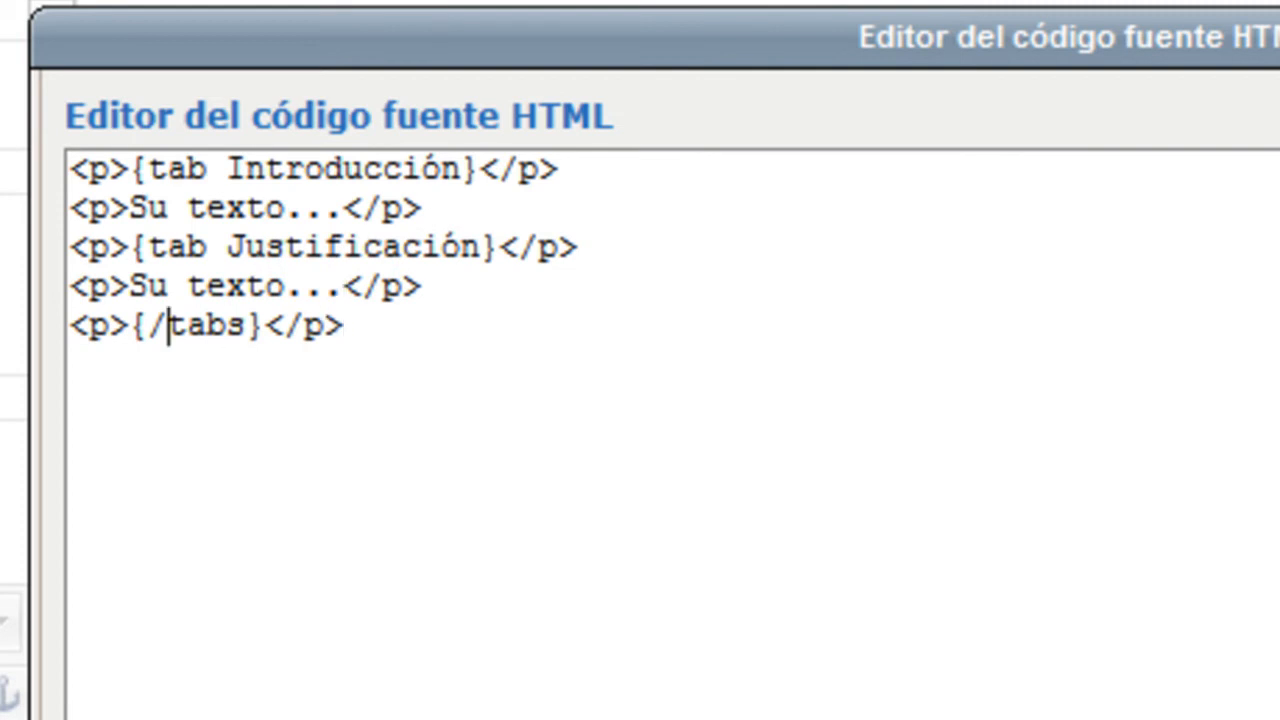
key("Right")
key("Right")
key("ctrl+v")
key("ctrl+v")
key("ctrl+v")
key("ctrl+v")
key("ctrl+v")
key("ctrl+v")
key("ctrl+v")
key("ctrl+v")
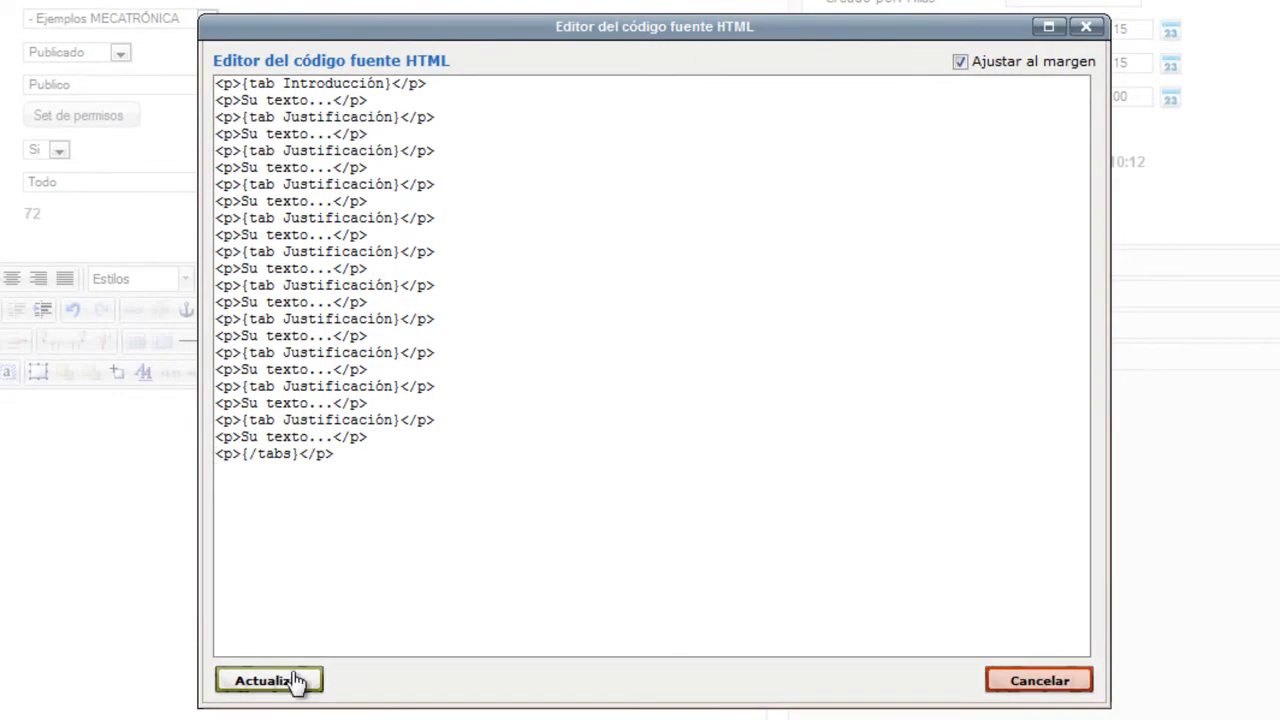
key("ctrl+v")
key("ctrl+v")
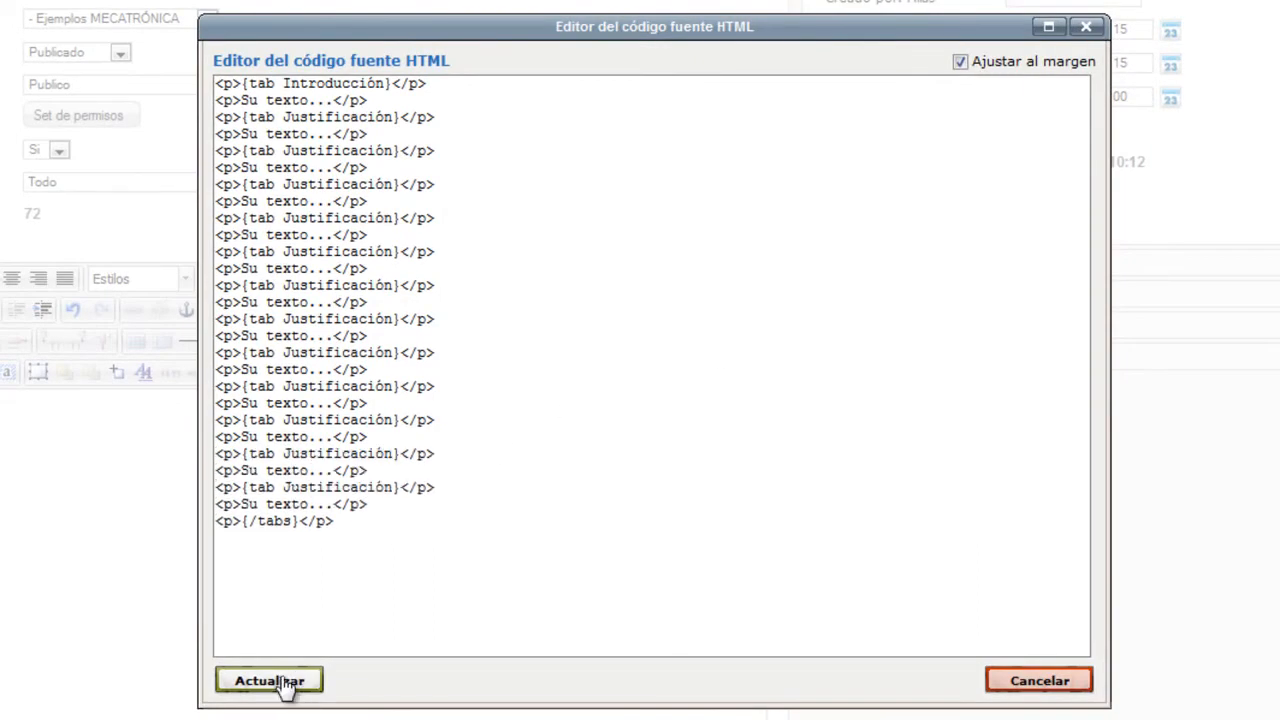
left_click(292, 680)
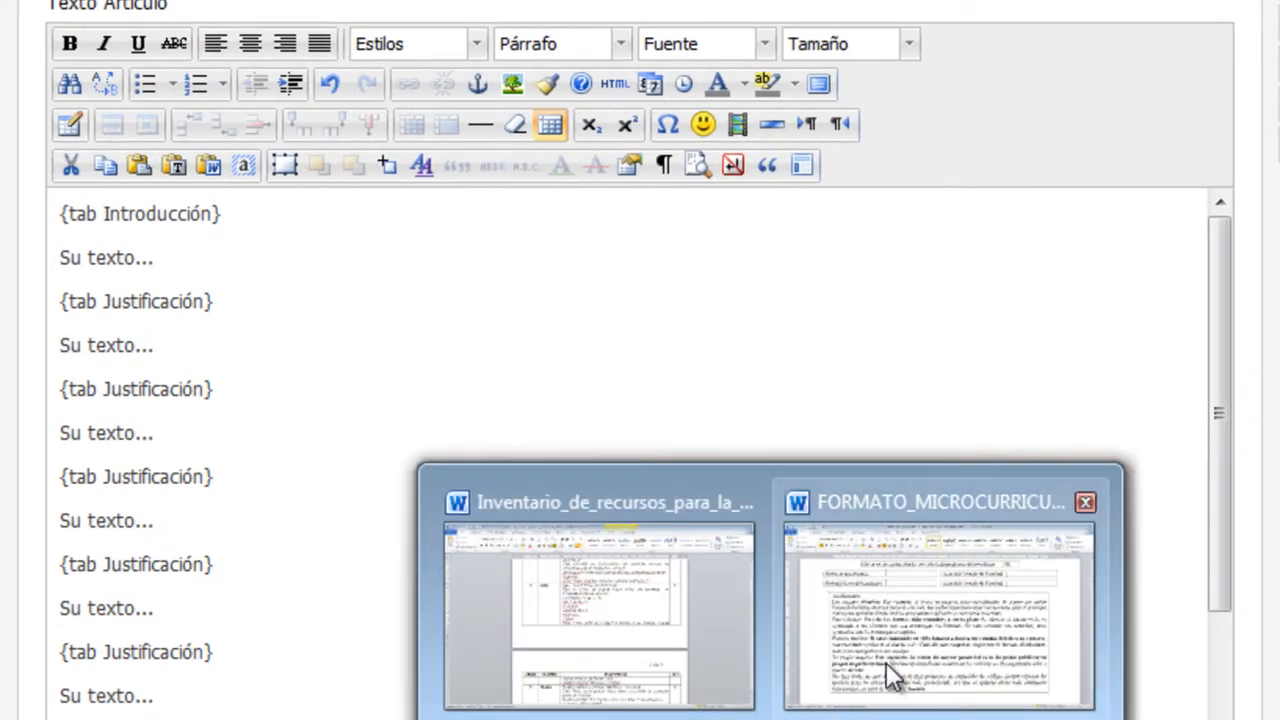
Consult the objectives headings in the FORMATO_MICROCURRICULO Word document and replace the title of the Joomla article's third tab with "Objetivo General".
left_click(886, 676)
scroll(1246, 113, "down", 10)
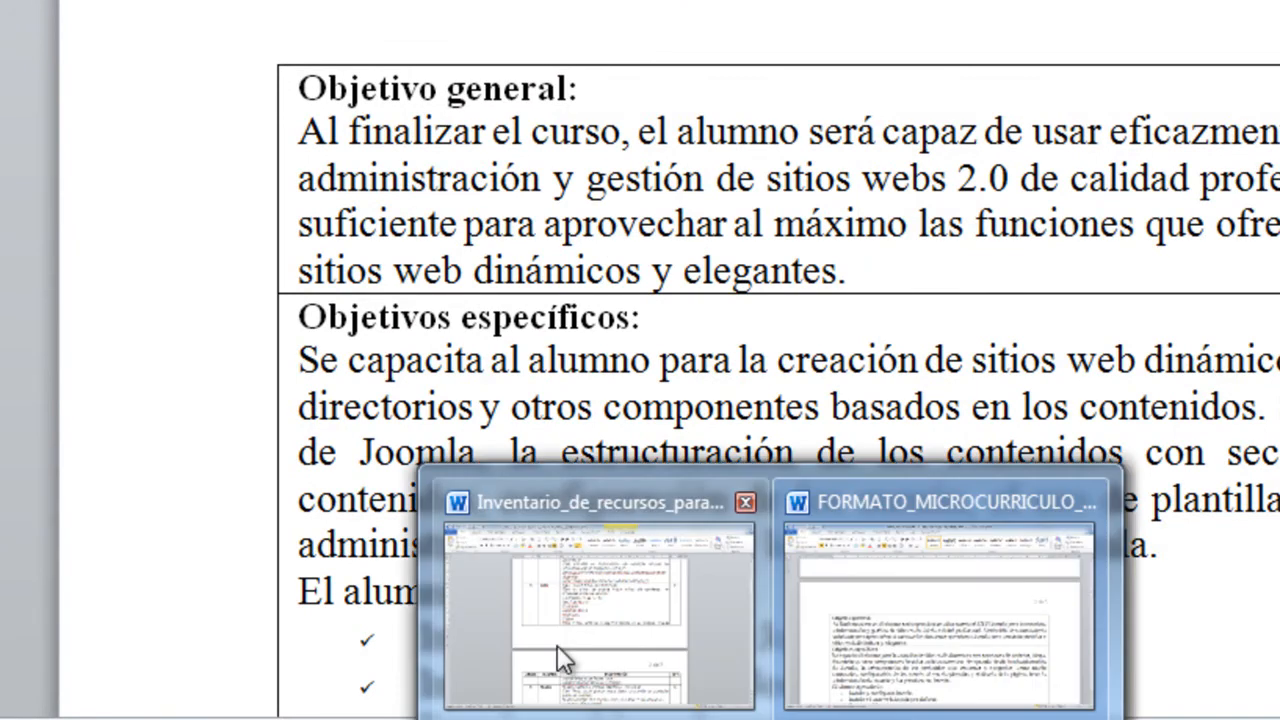
mouse_move(566, 646)
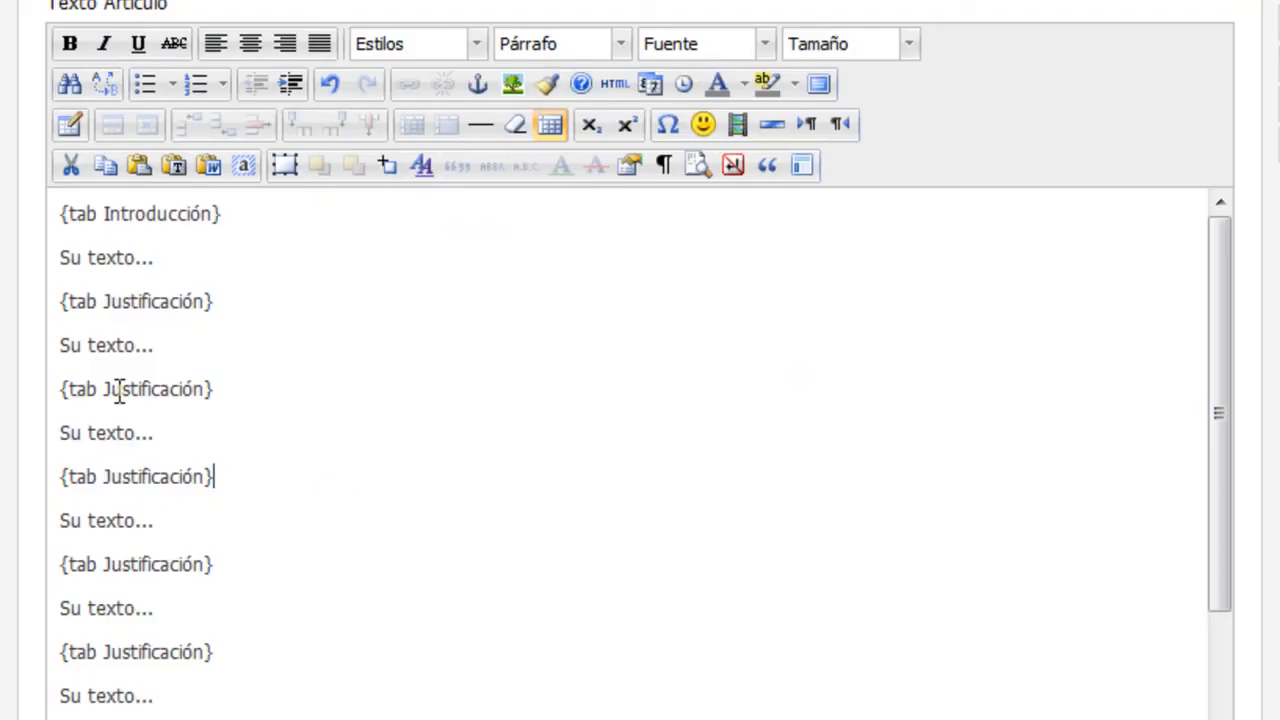
left_click(106, 389)
type("Objetivo")
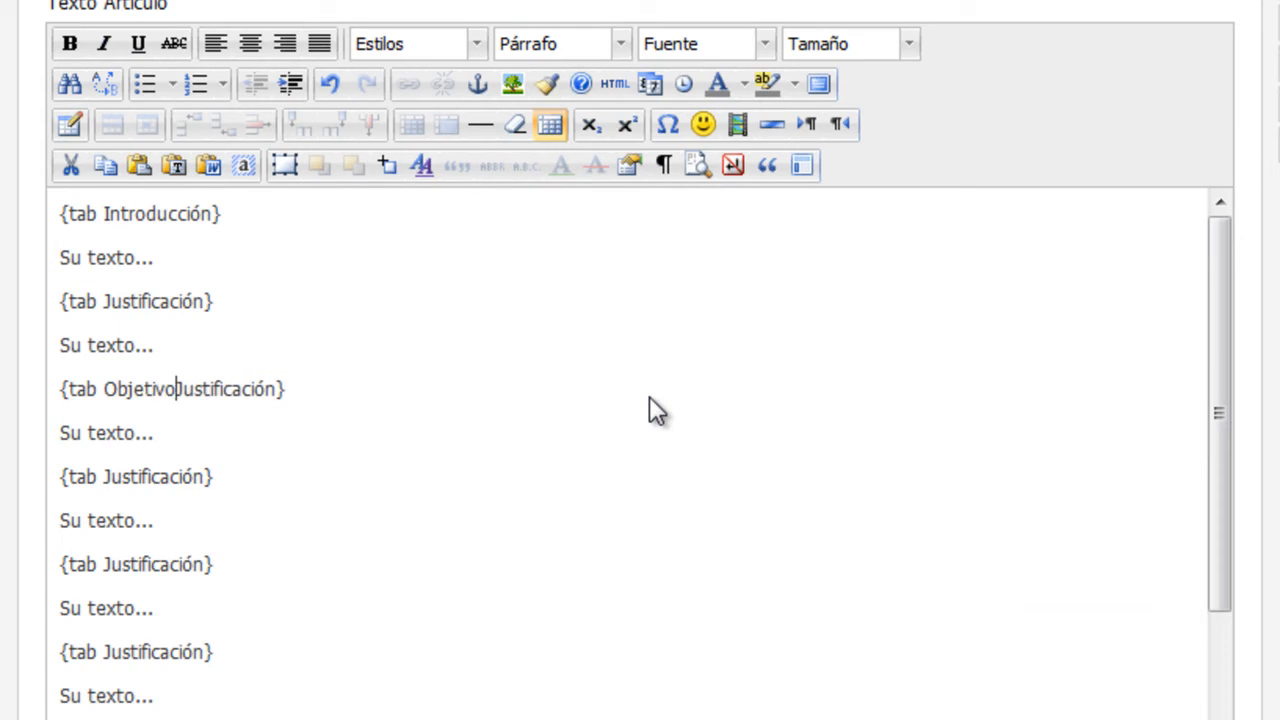
type(" General")
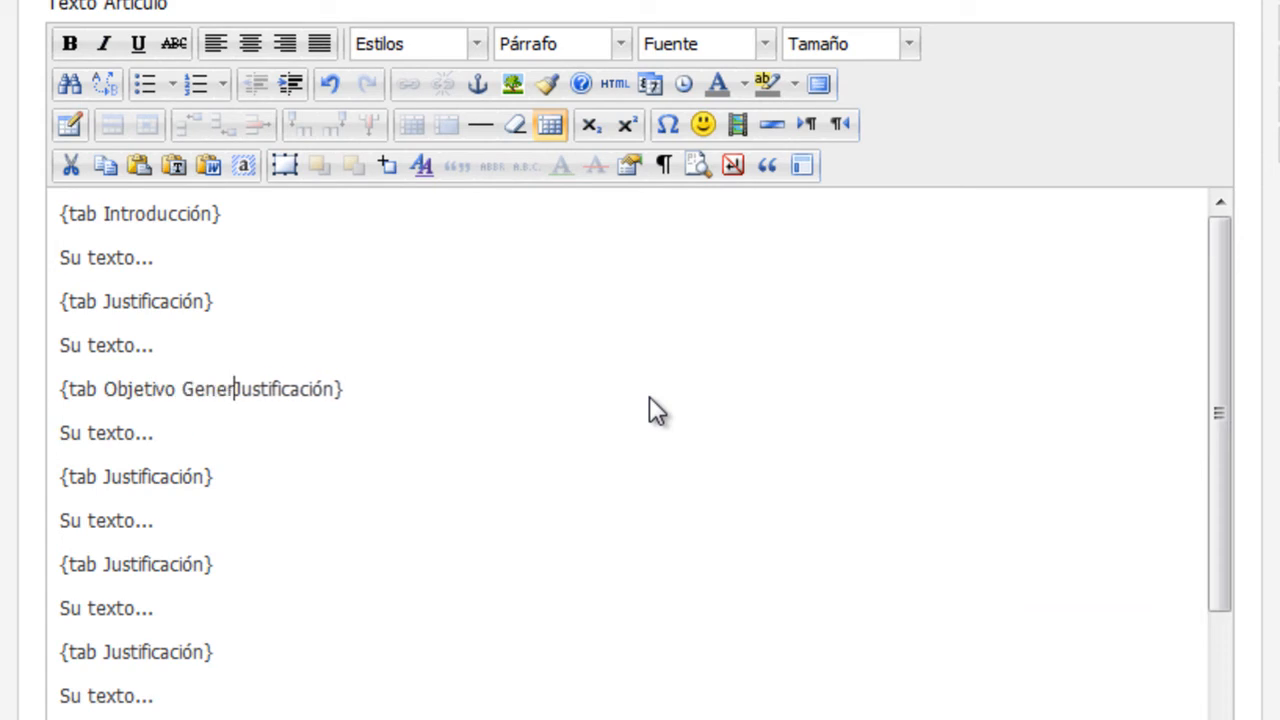
key("Delete")
key("Delete")
key("Delete")
key("Delete")
key("Delete")
key("Delete")
key("Delete")
key("Delete")
key("Delete")
key("Delete")
key("Delete")
key("Delete")
key("Delete")
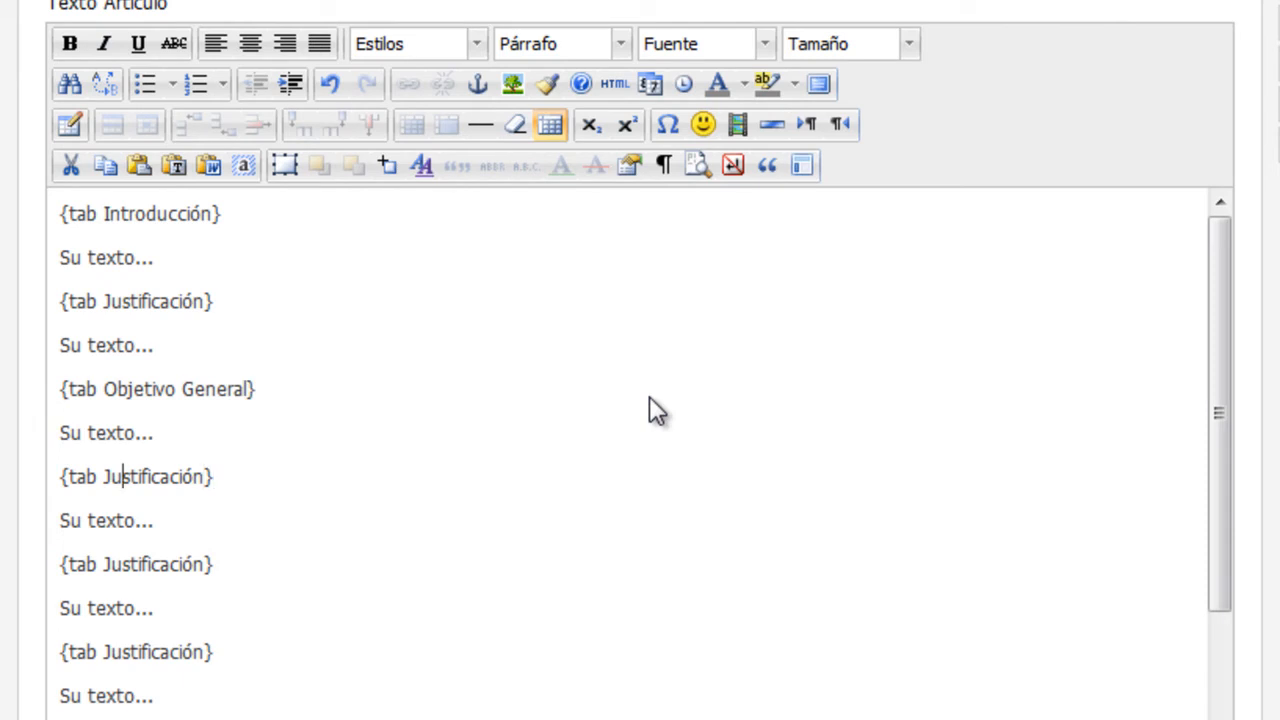
Replace the fourth tab's title with "Objetivos Específicos".
type("Objetivos")
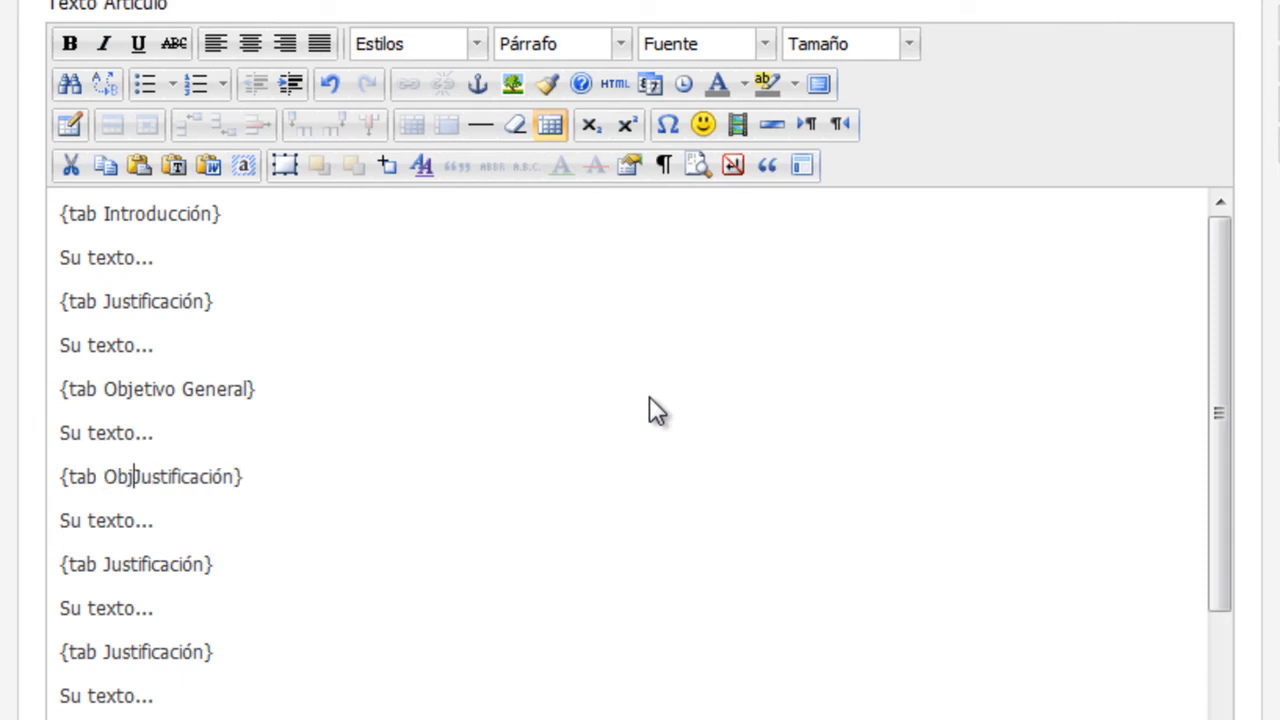
type(" Espec")
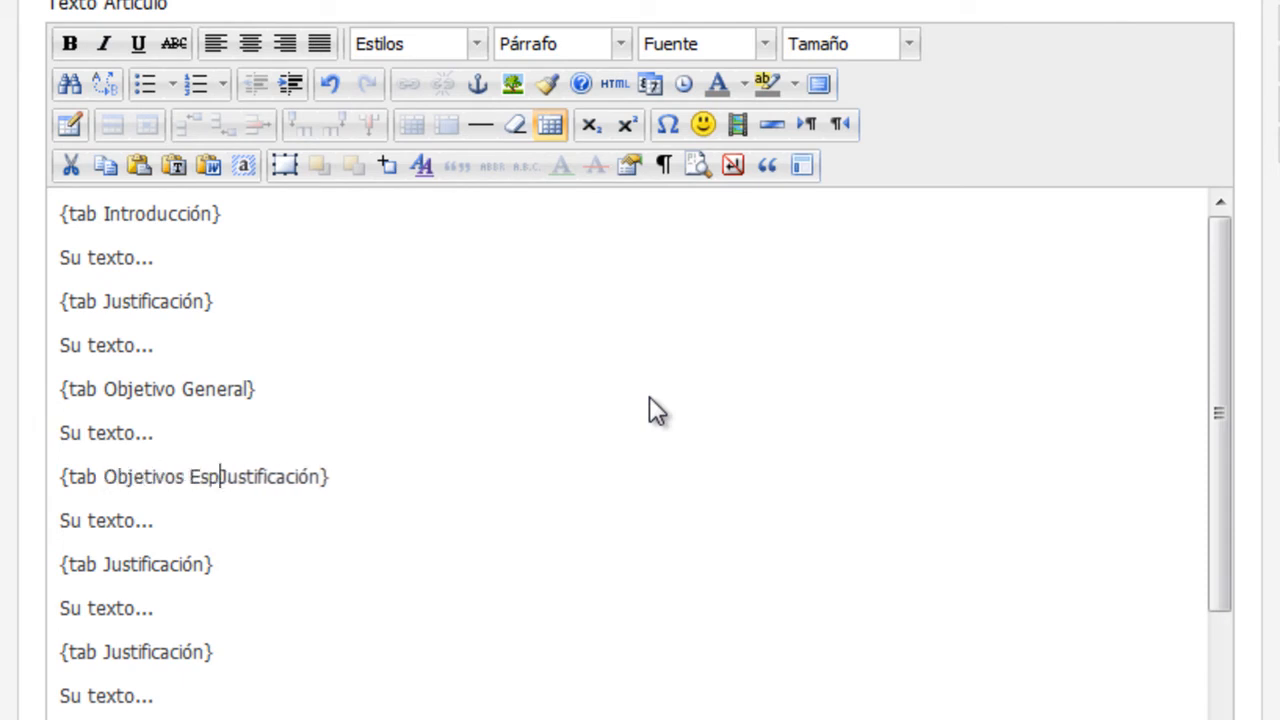
type("íficos")
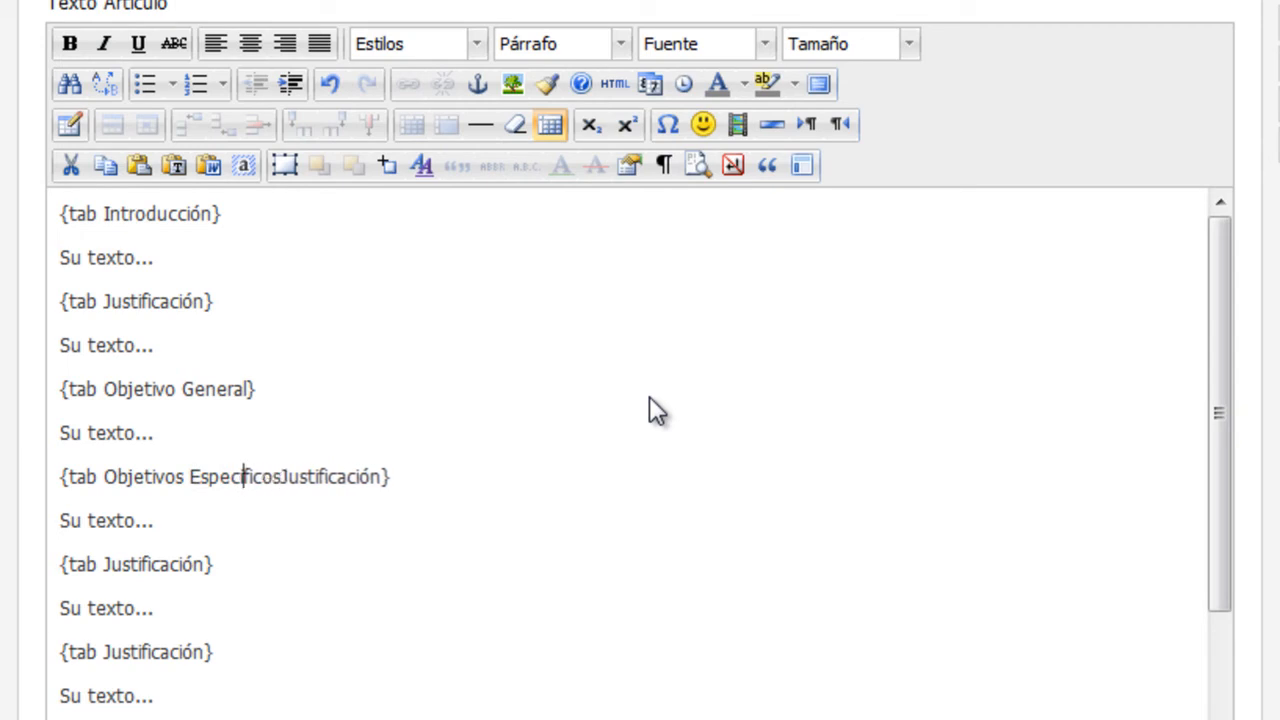
type("í")
key("Delete")
key("Delete")
key("Delete")
key("Delete")
key("Delete")
key("Delete")
key("Delete")
key("Delete")
key("Delete")
key("Delete")
key("Delete")
key("Delete")
key("Delete")
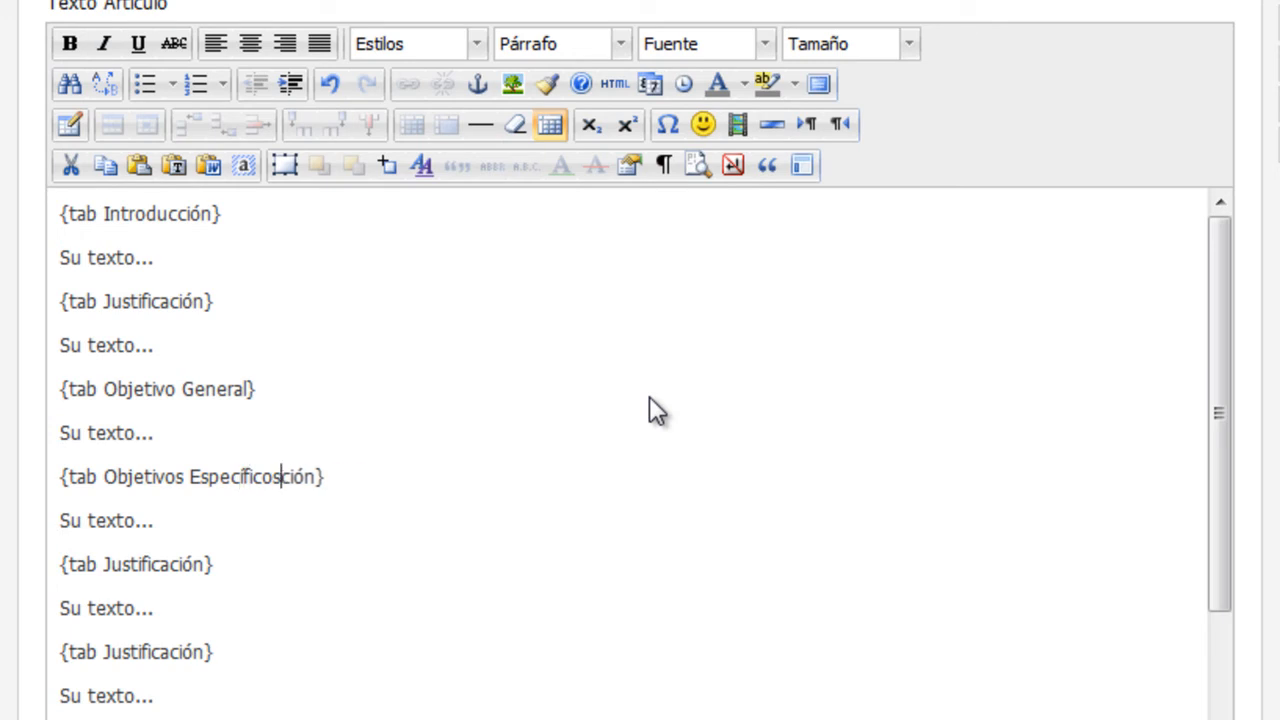
key("Delete")
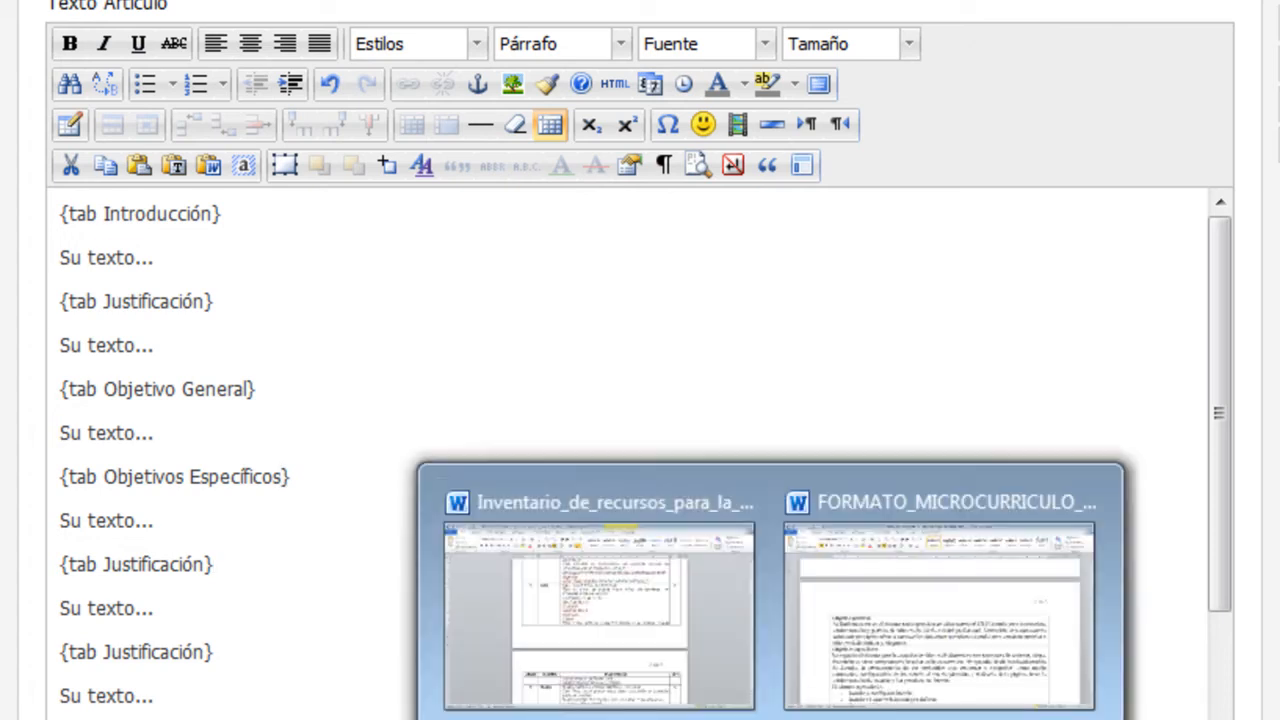
Switch to the FORMATO_MICROCURRICULO Word document and copy the section heading "Contenido resumido del programa".
left_click(663, 640)
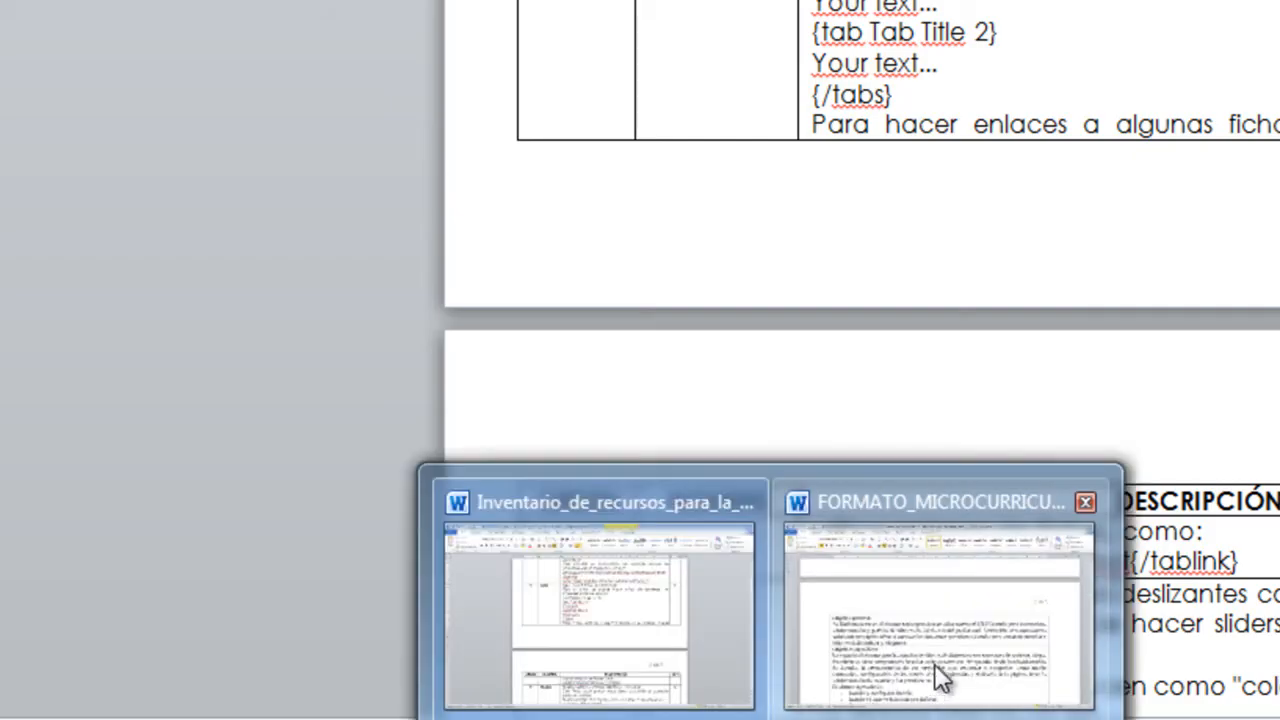
left_click(929, 677)
scroll(1167, 160, "down", 5)
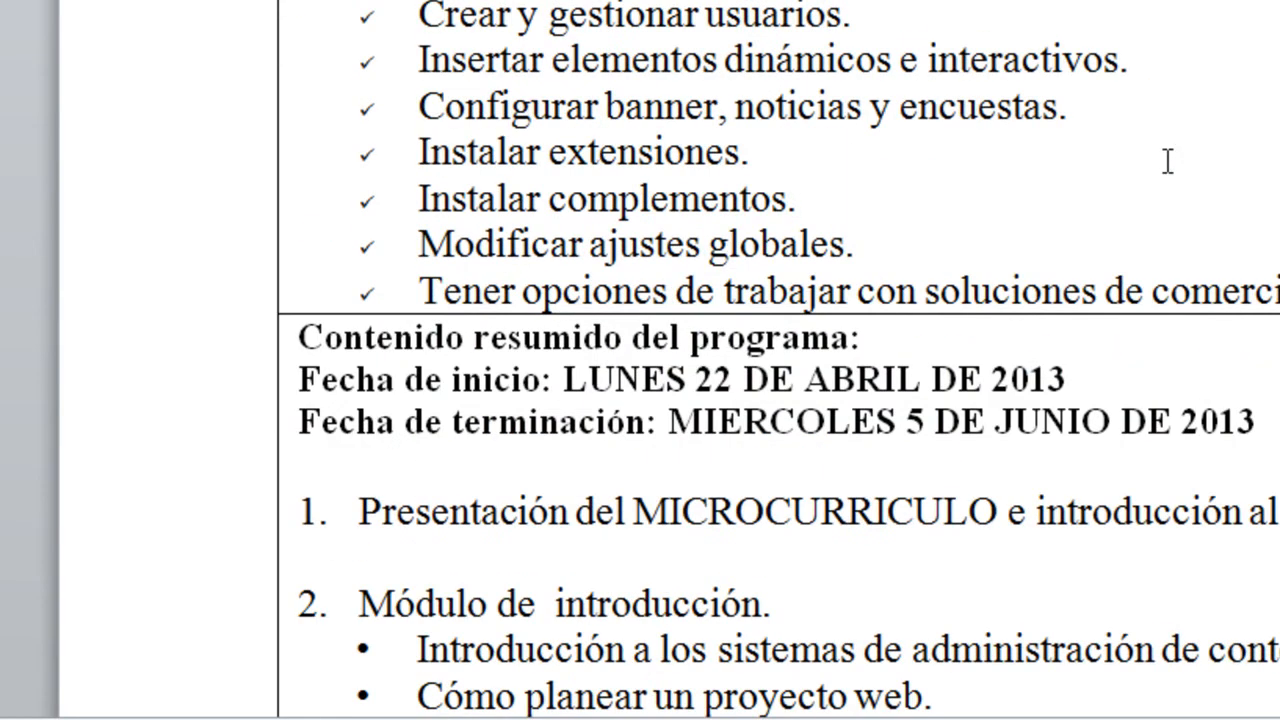
scroll(1163, 163, "down", 5)
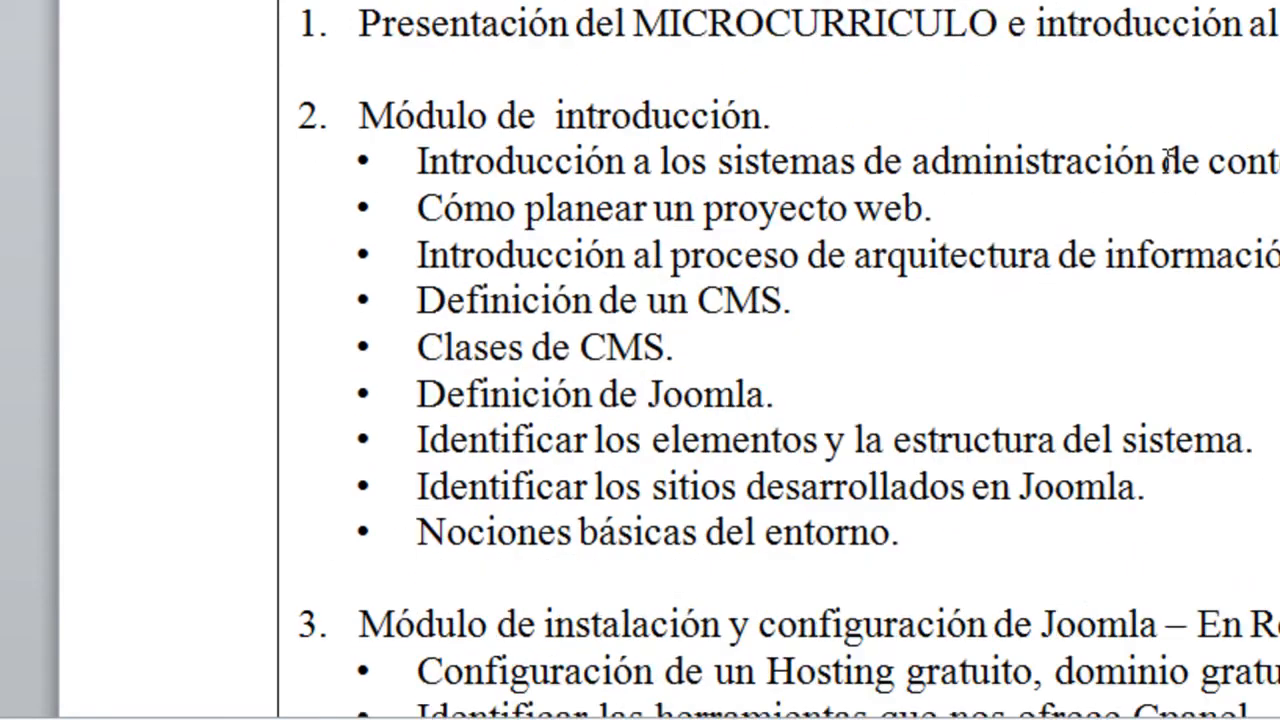
scroll(1107, 166, "up", 1)
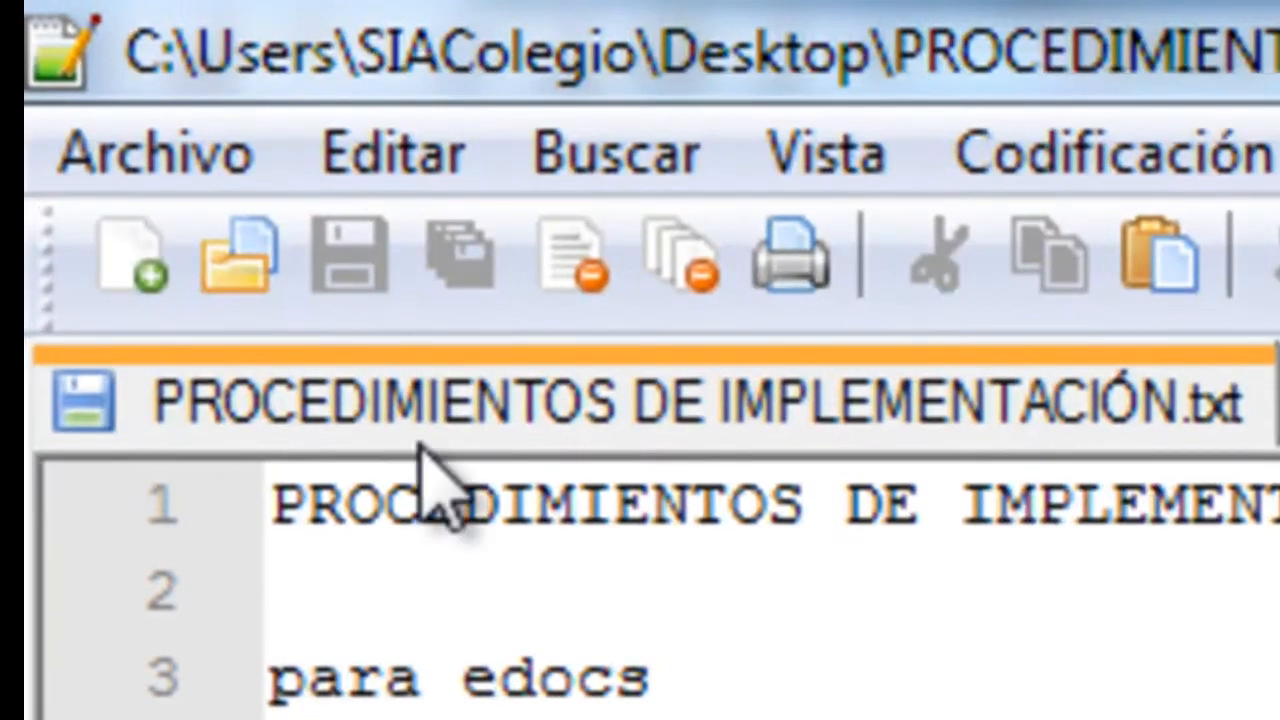
In Notepad++, put "Contenido resumido del programa" into a new file as plain text and copy it from there.
left_click(138, 270)
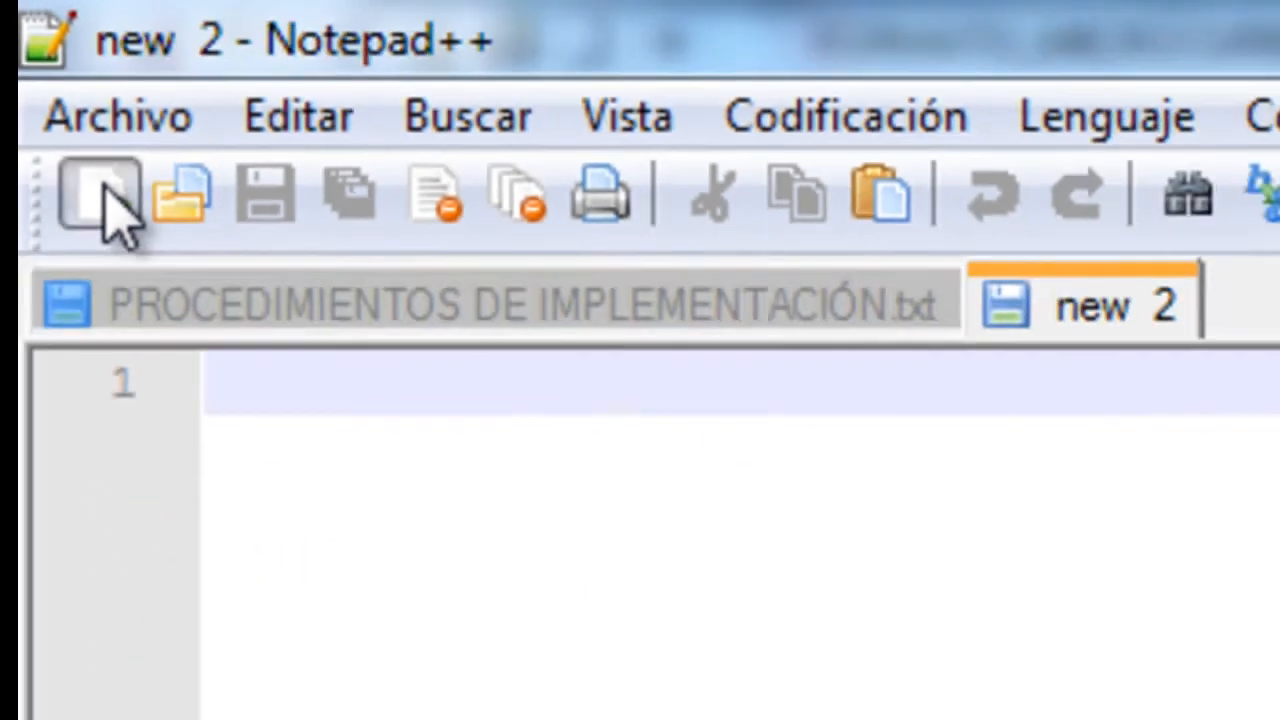
type("Contenido resumido del programa")
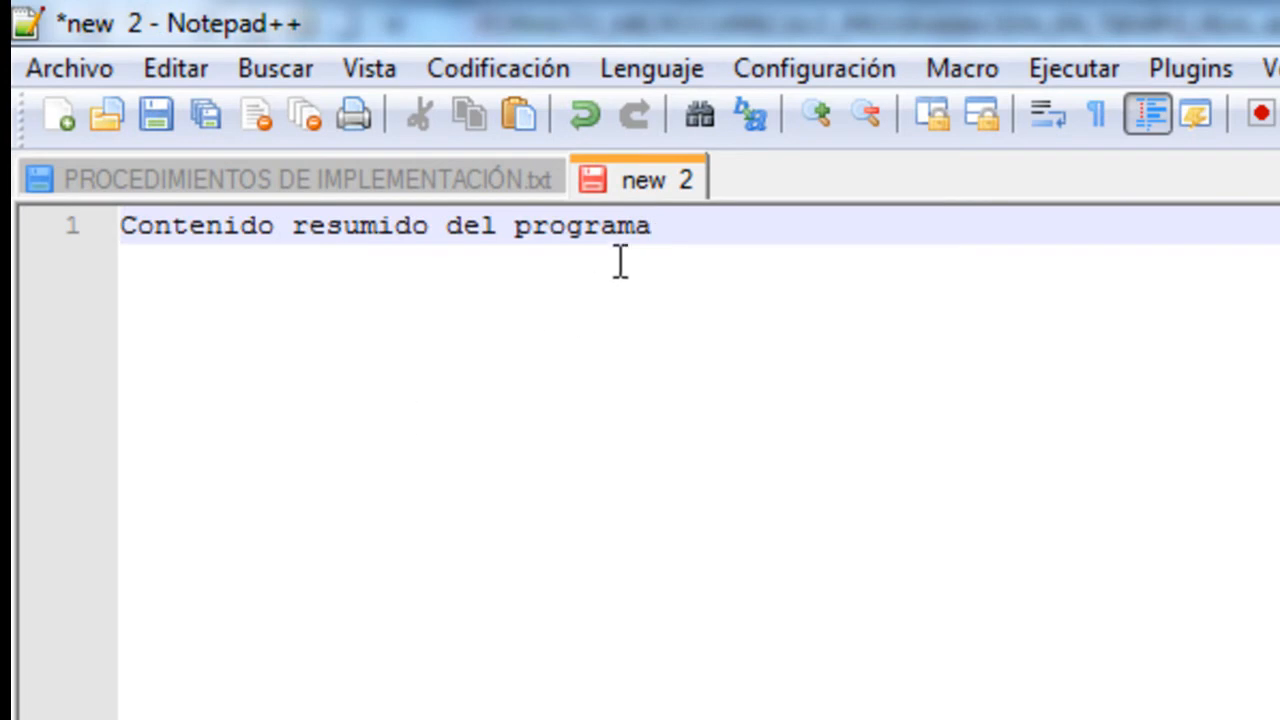
left_click_drag(651, 228, 117, 240)
key("ctrl+c")
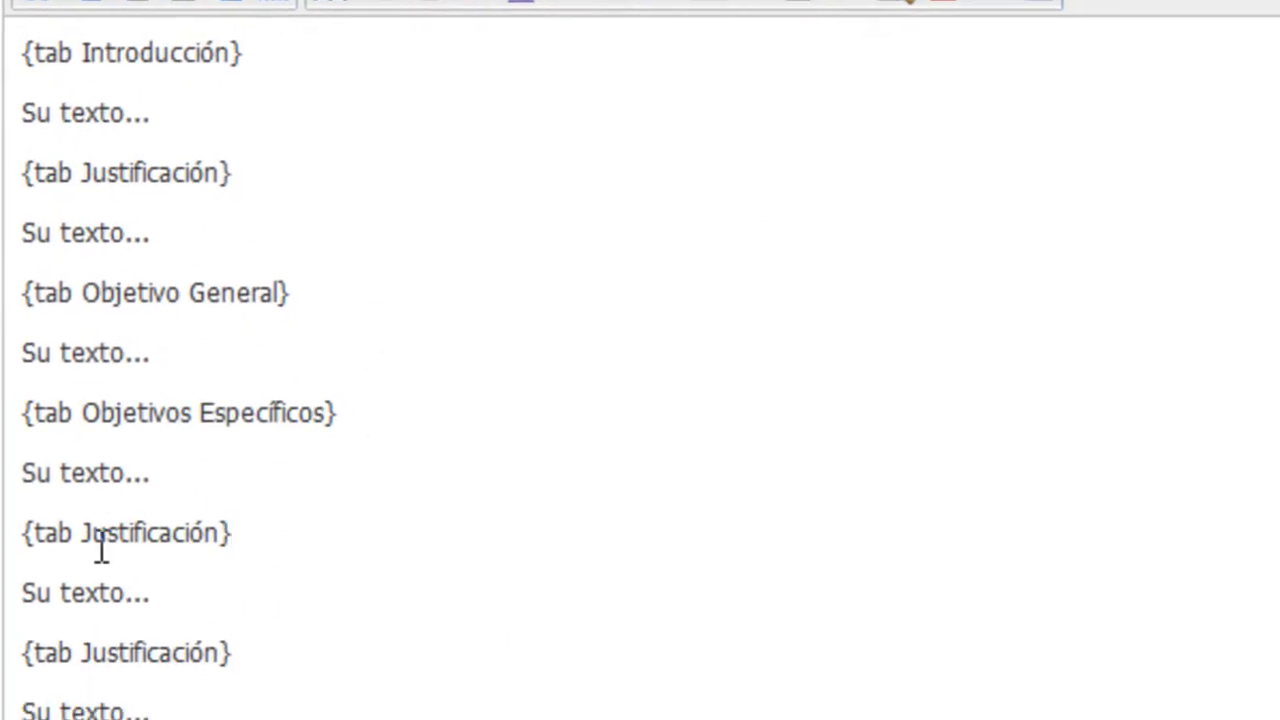
Back in the Joomla article editor, replace the fifth tab's title with "Contenido resumido del programa".
left_click_drag(80, 538, 220, 537)
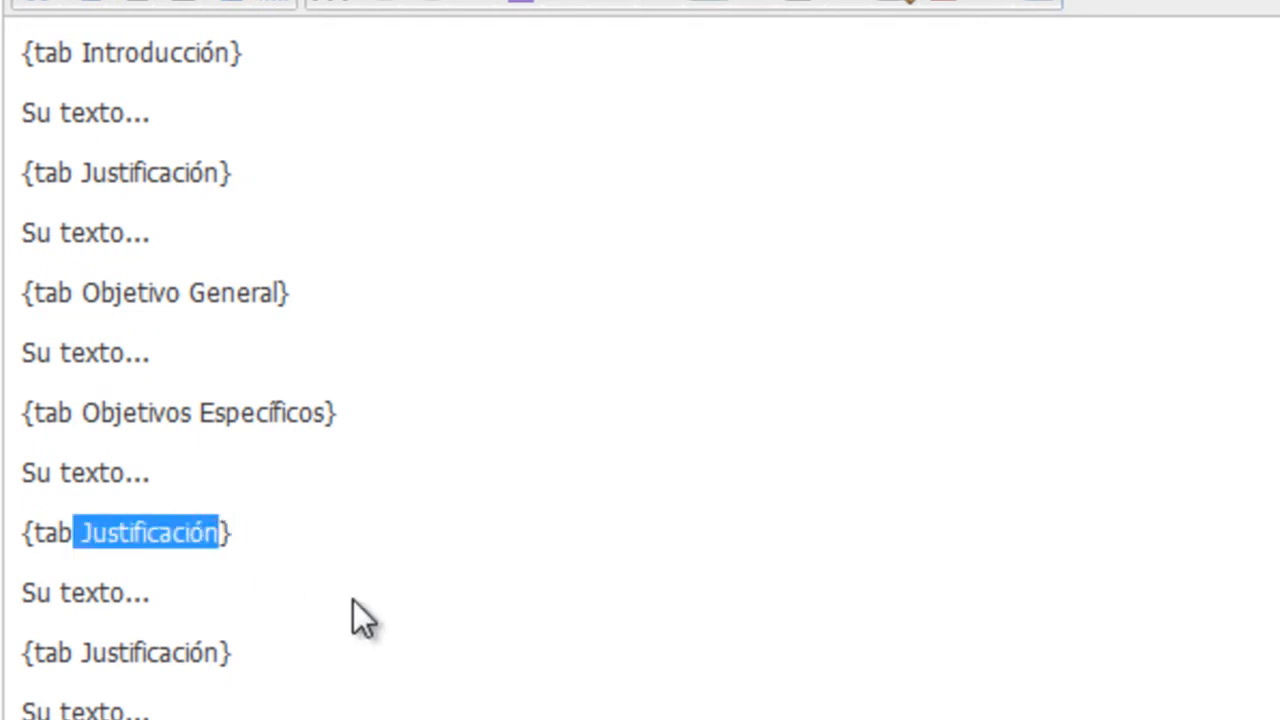
double_click(170, 540)
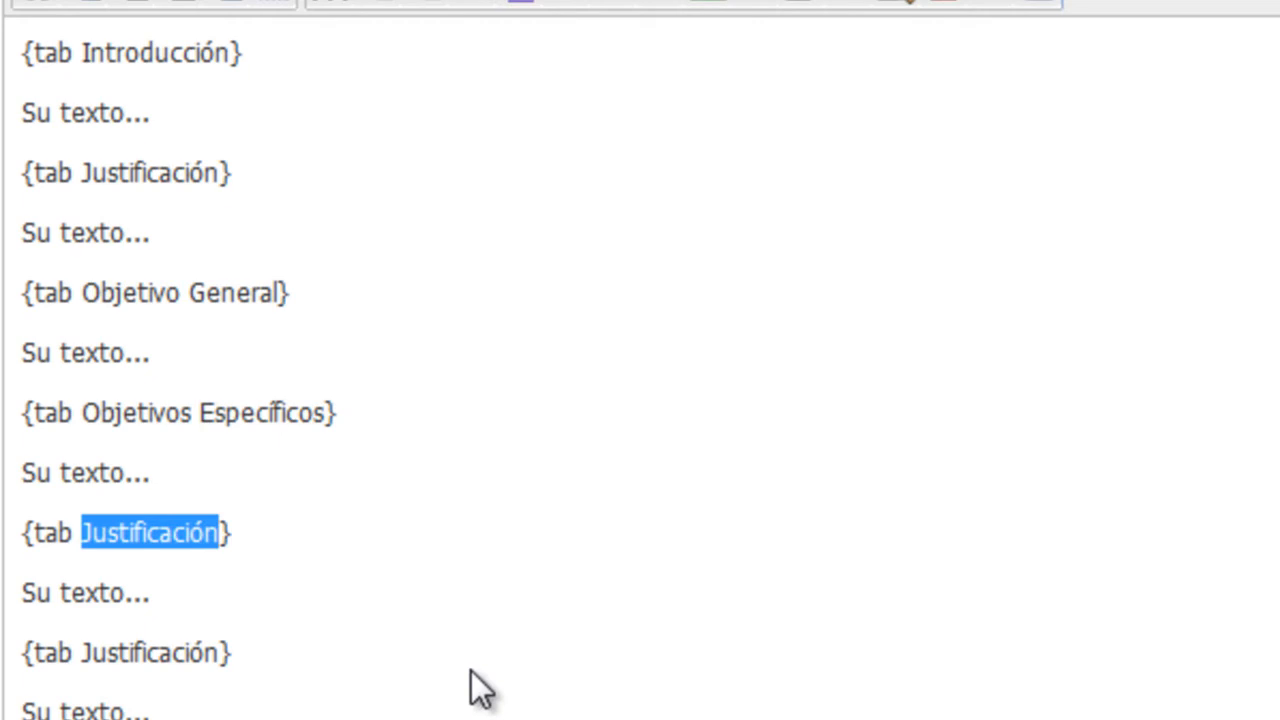
key("ctrl+v")
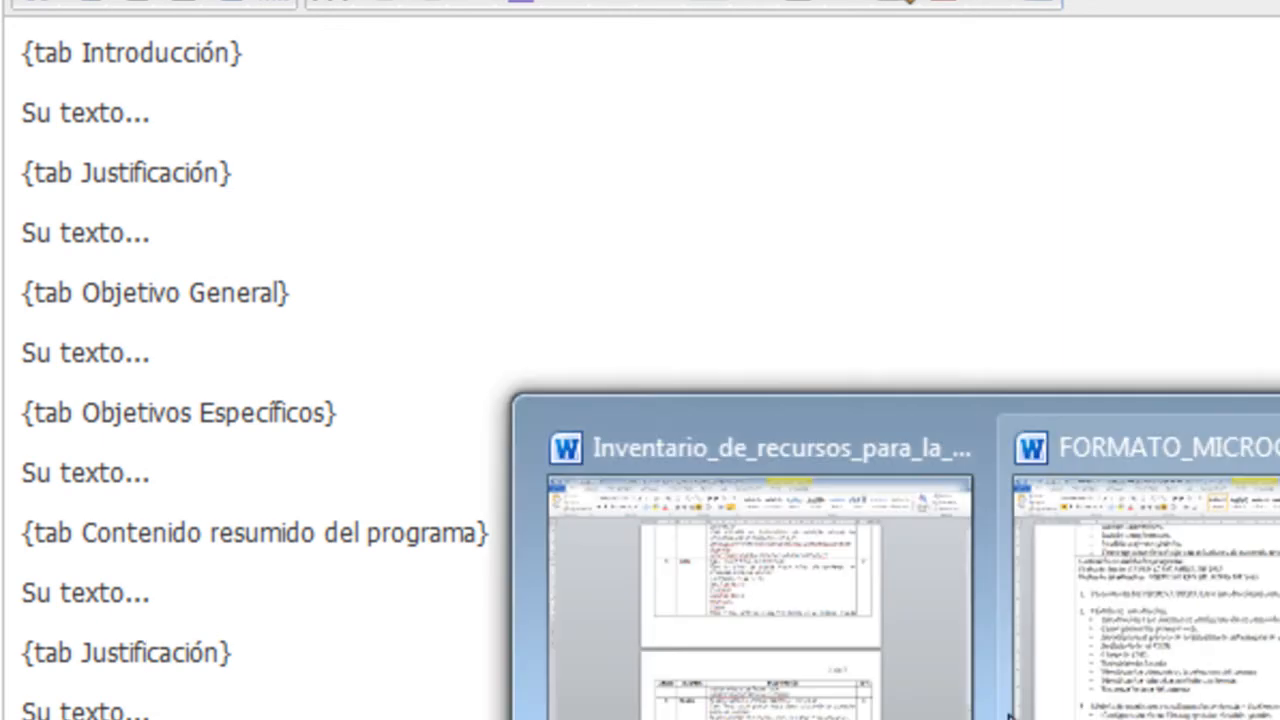
Copy the heading "Propuesta metodológica" from the Word document and replace the article's sixth tab title with it.
left_click(1128, 640)
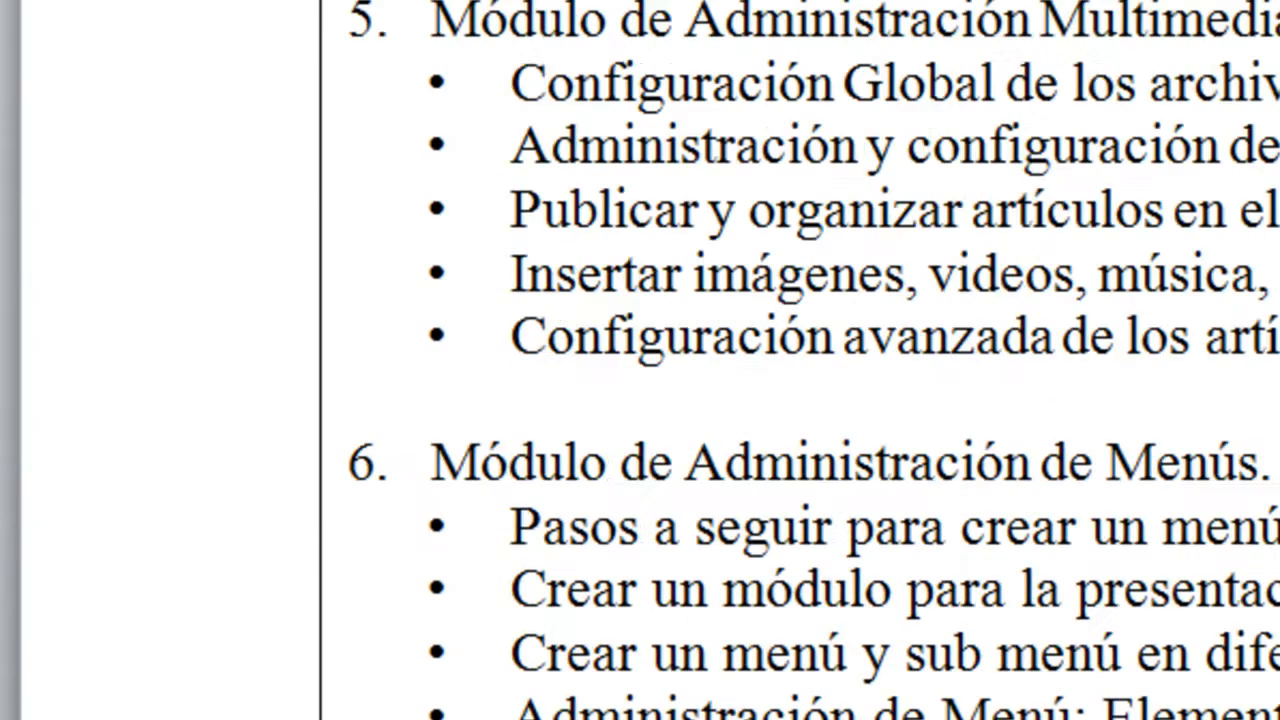
scroll(640, 360, "down", 15)
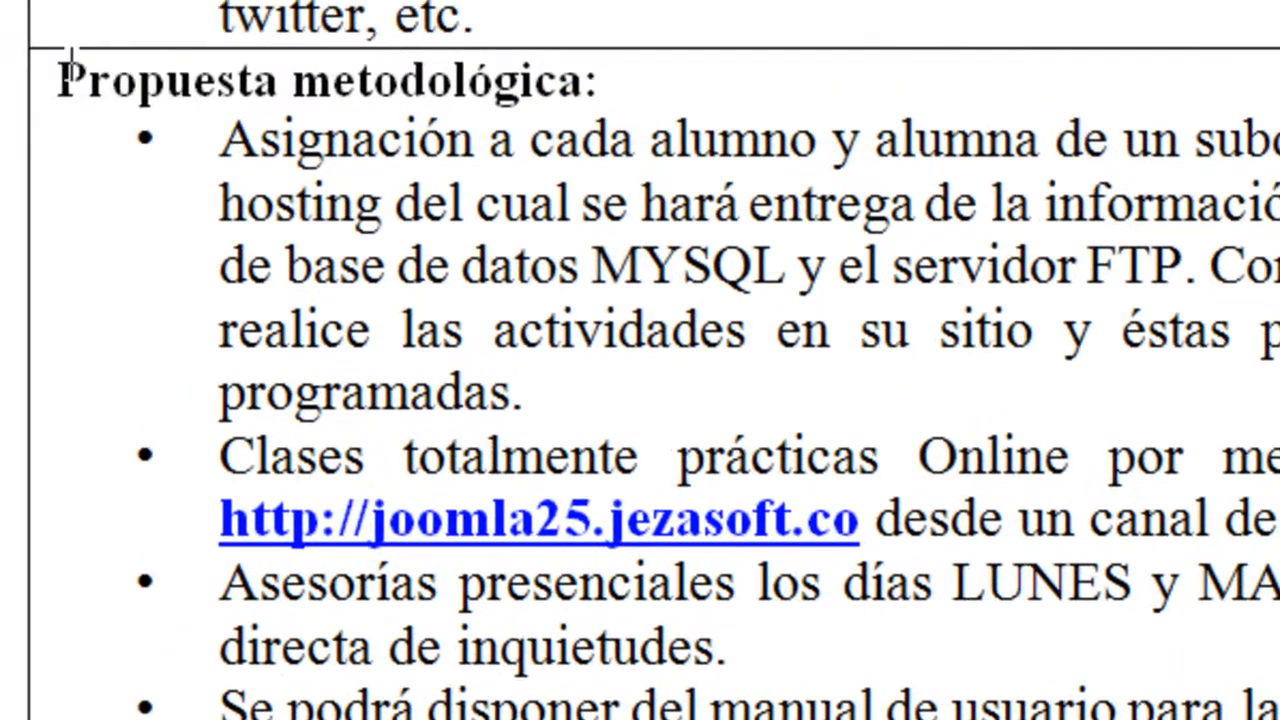
left_click_drag(58, 78, 514, 63)
key("ctrl+c")
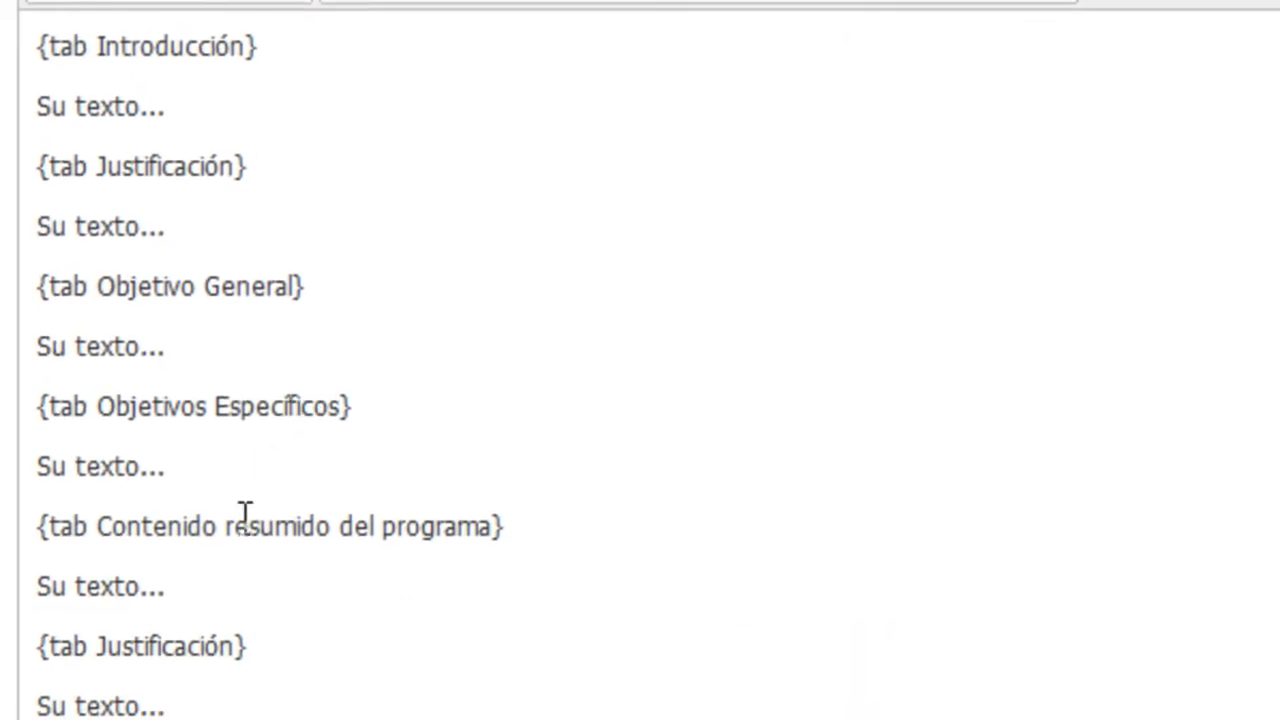
double_click(180, 643)
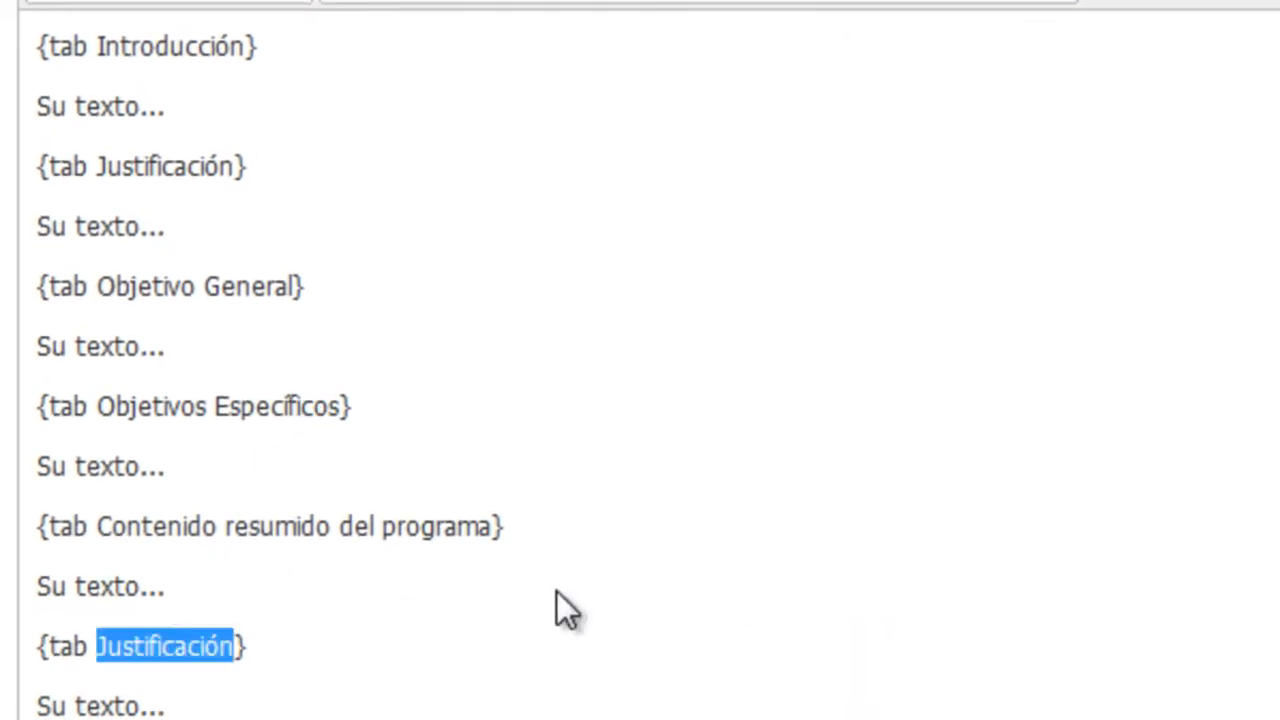
key("ctrl+v")
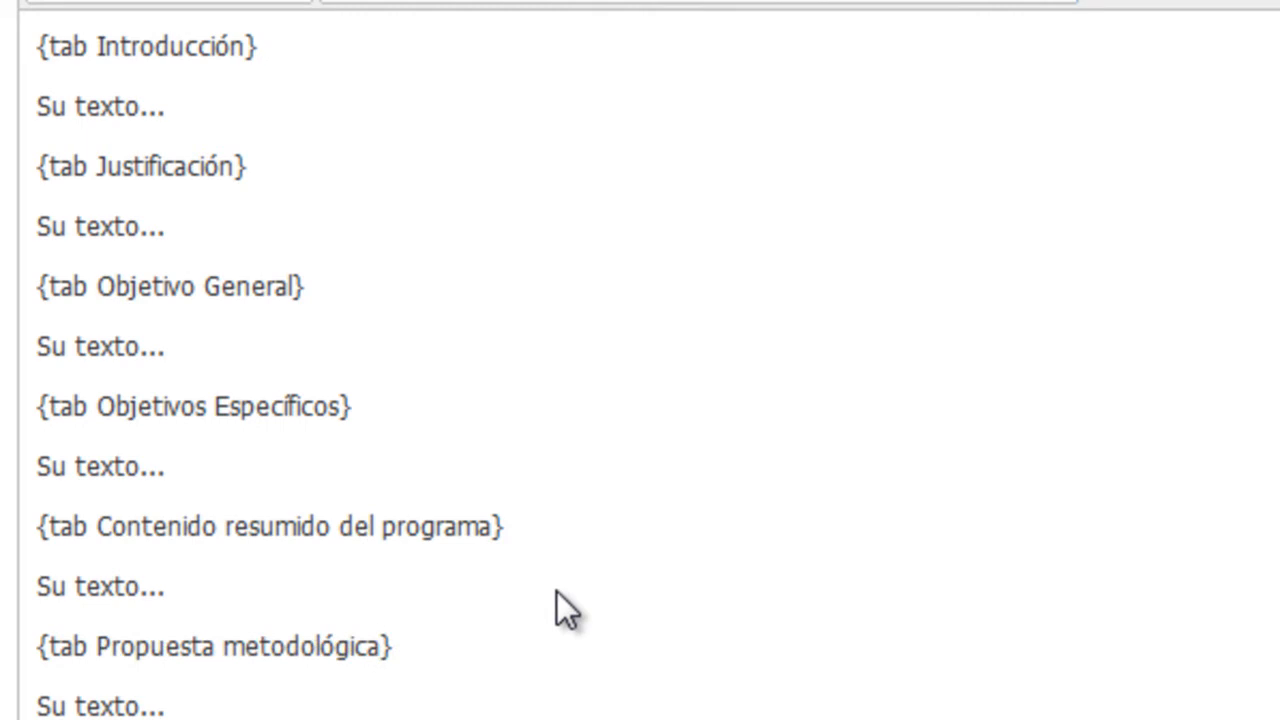
Copy the heading "Requerimientos para el cumplimiento exitoso de la metodología" from the Word document and replace the article's seventh tab title with it.
scroll(557, 592, "down", 6)
scroll(557, 592, "up", 3)
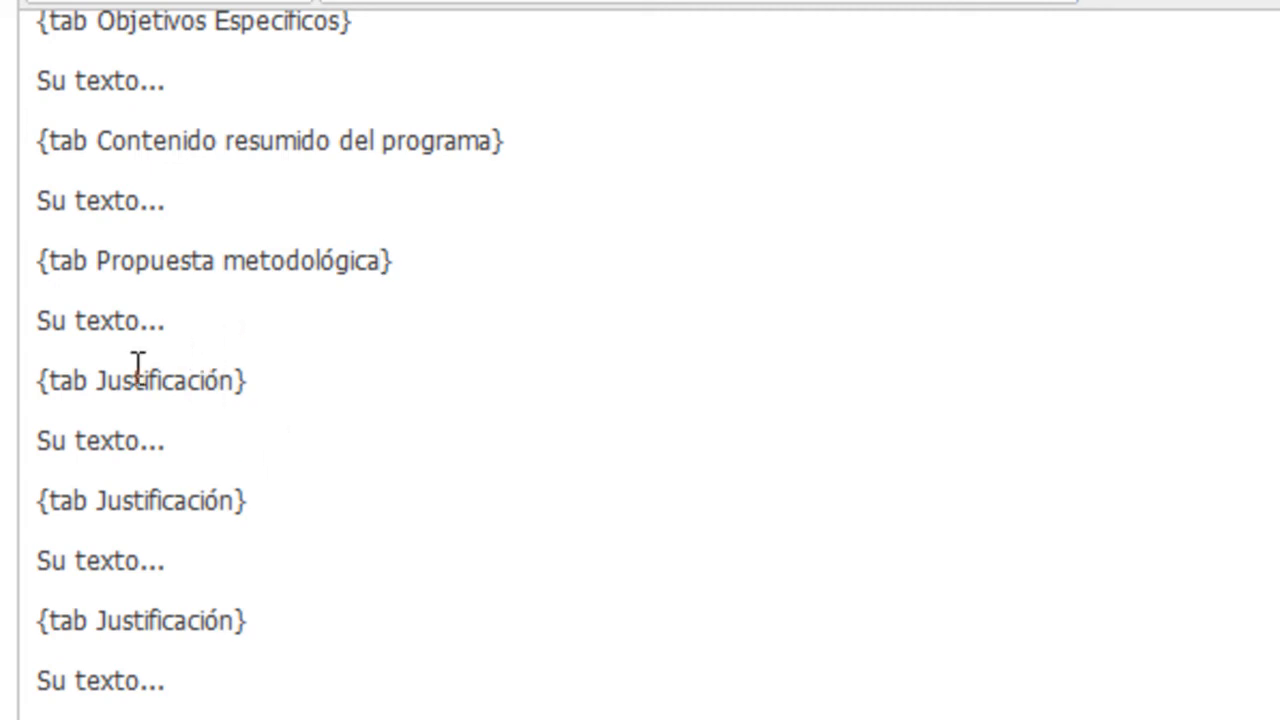
double_click(180, 383)
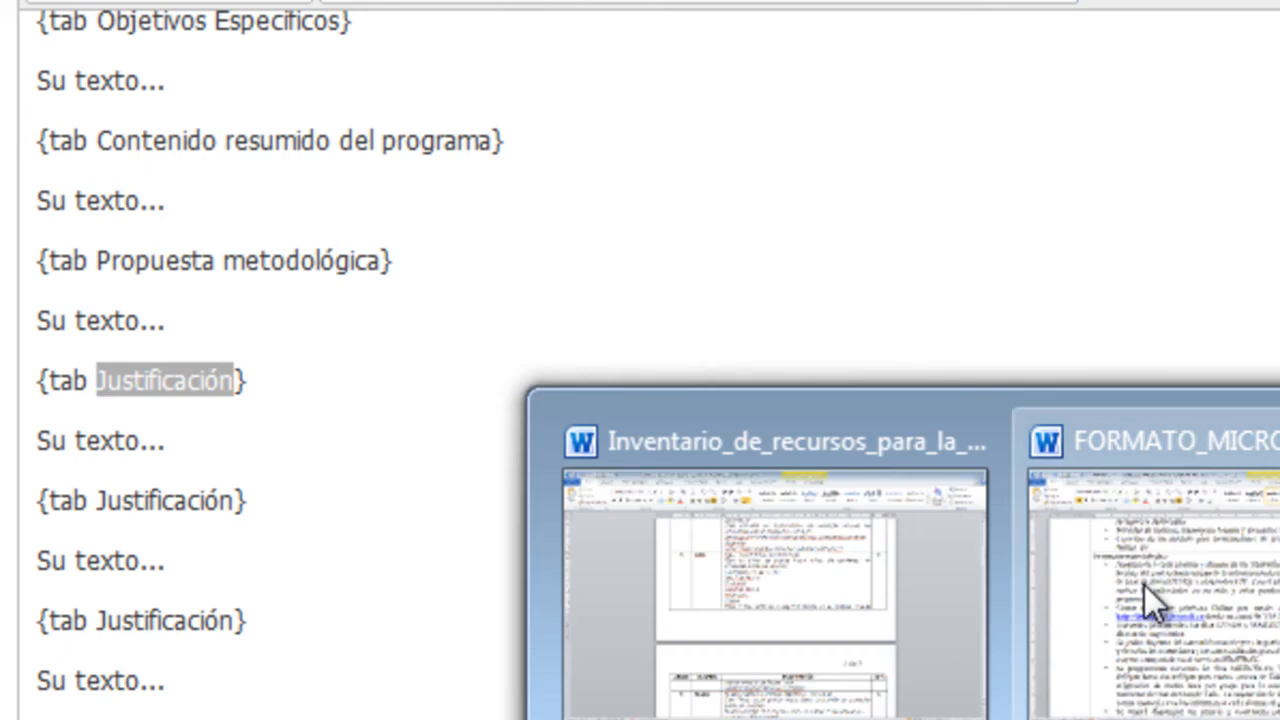
left_click(1138, 594)
scroll(1053, 358, "down", 4)
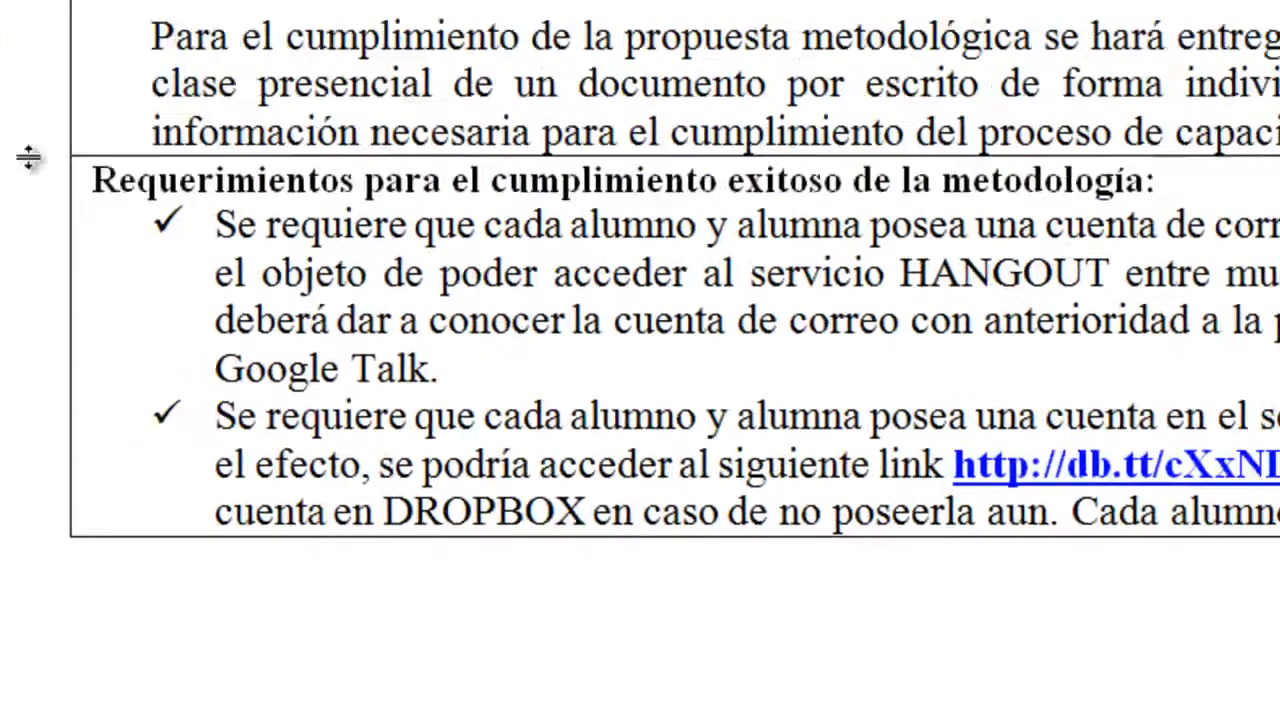
left_click(57, 250)
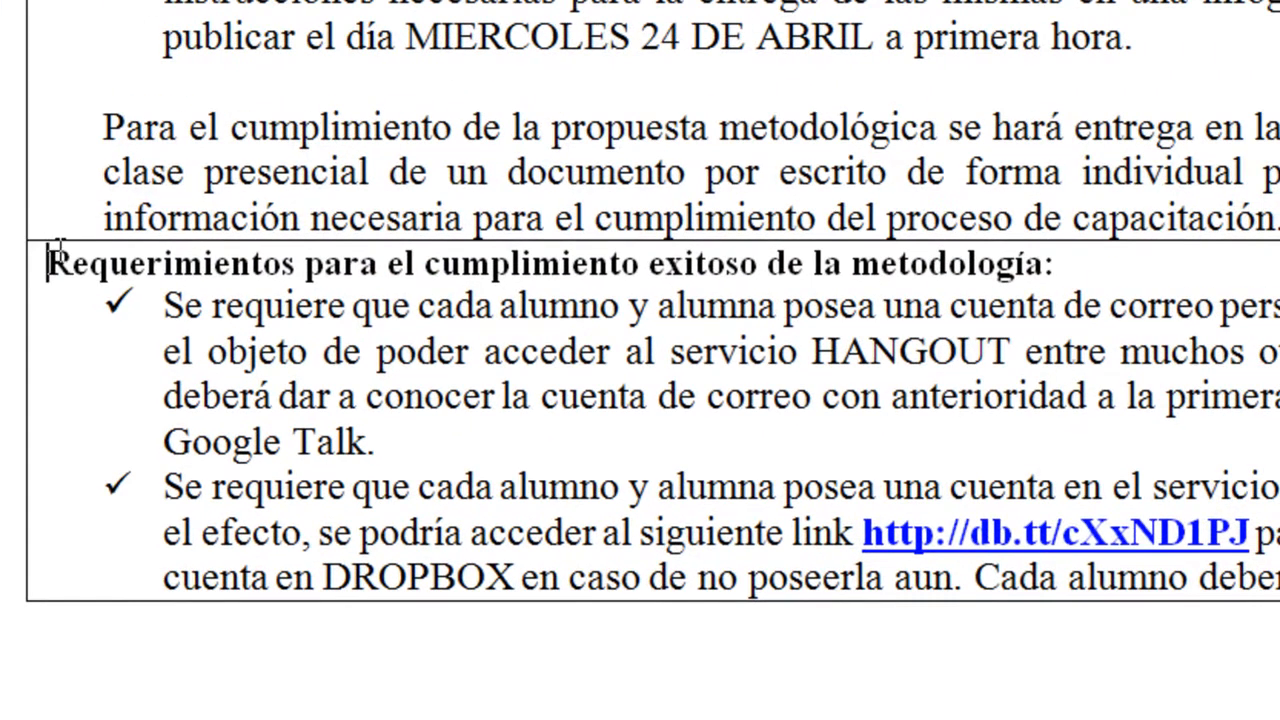
left_click_drag(57, 250, 982, 262)
key("ctrl+c")
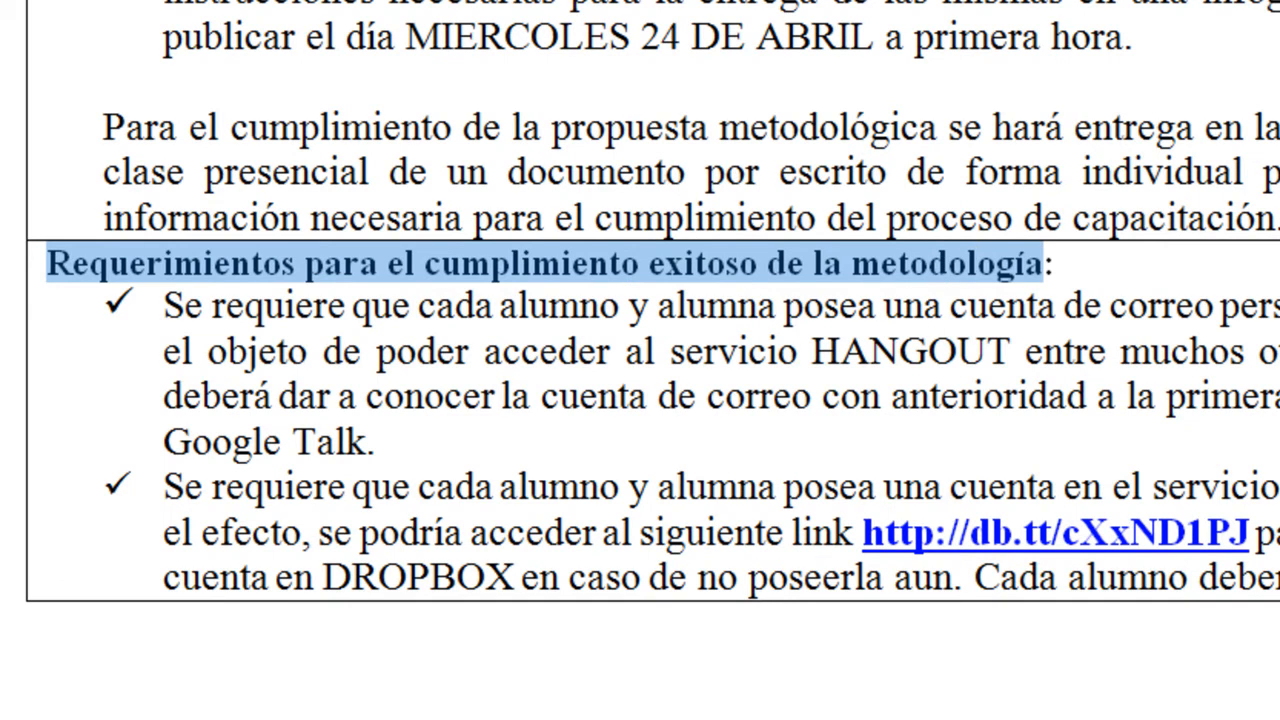
key("alt+Tab")
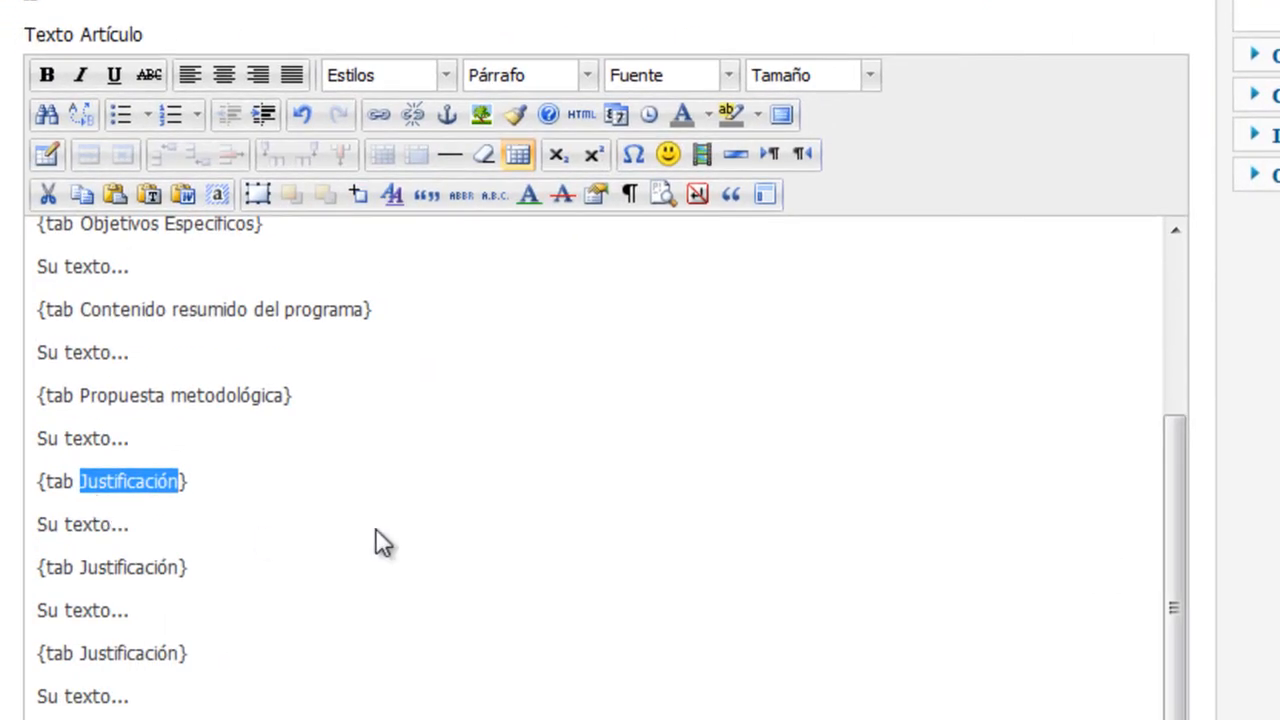
key("ctrl+v")
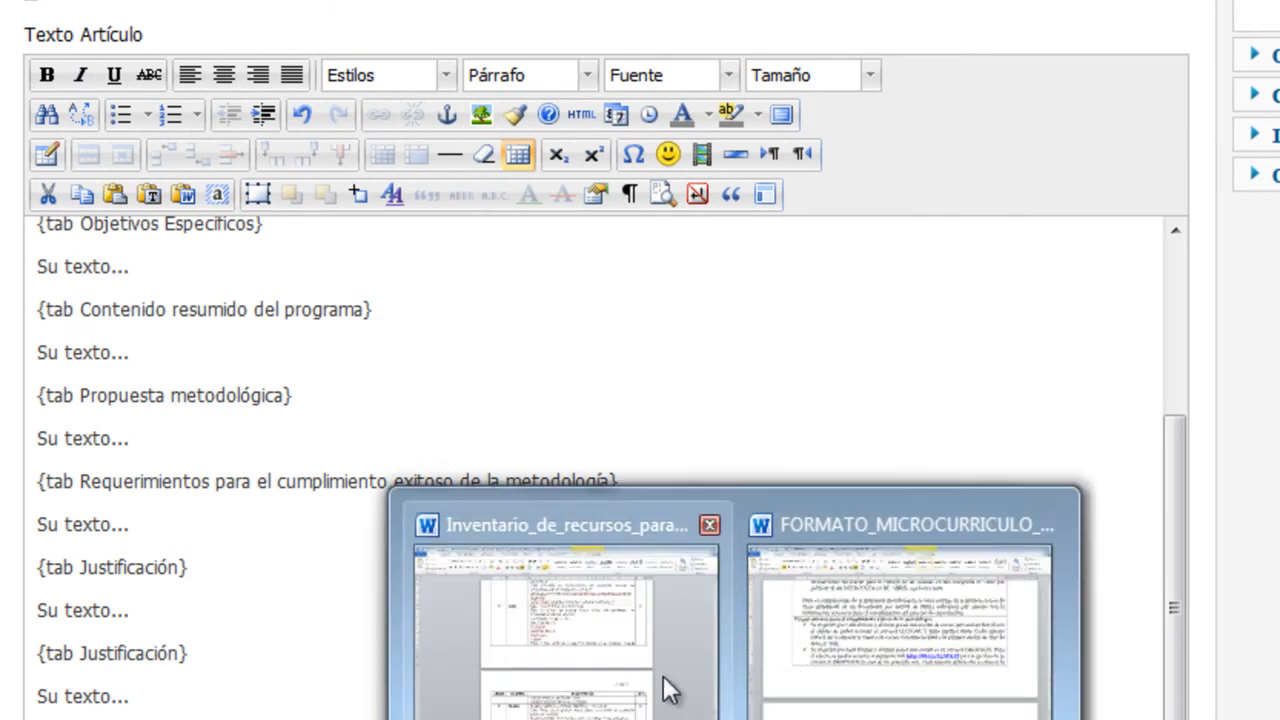
Copy the heading "Criterios generales de evaluación" from the FORMATO_MICROCURRICULO Word document.
left_click(809, 680)
scroll(790, 303, "down", 8)
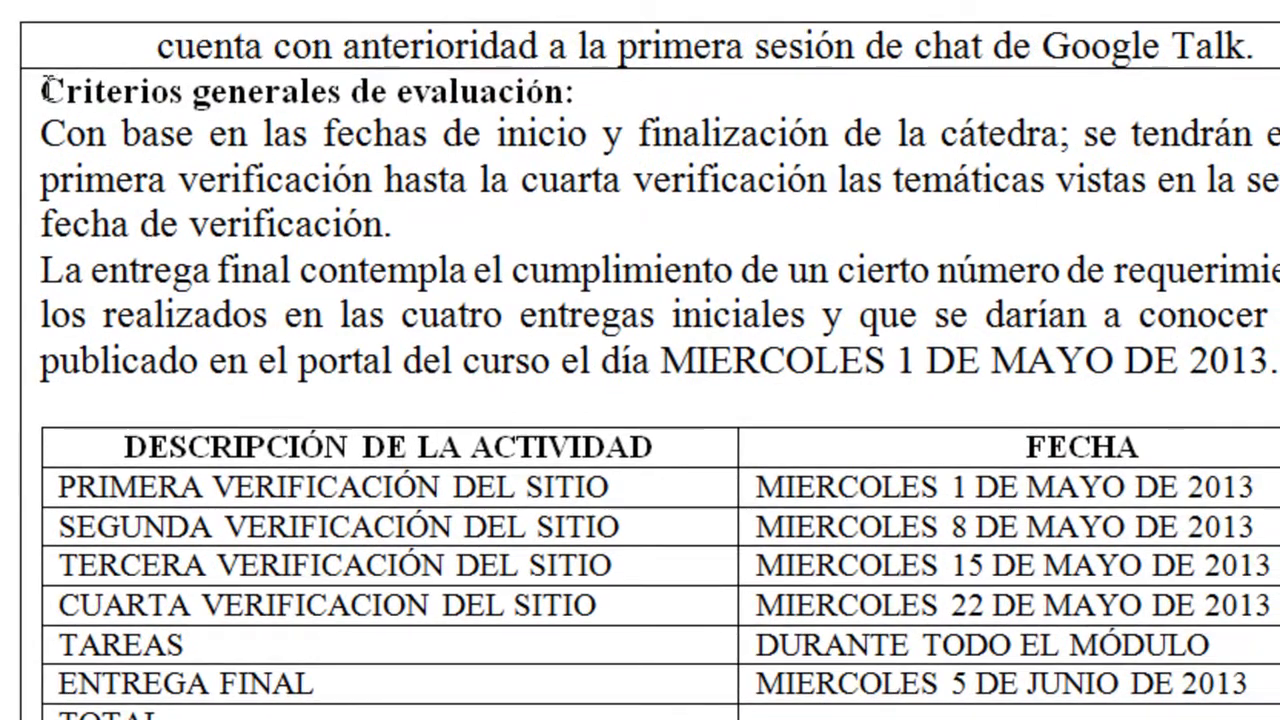
left_click_drag(42, 90, 522, 93)
key("ctrl+c")
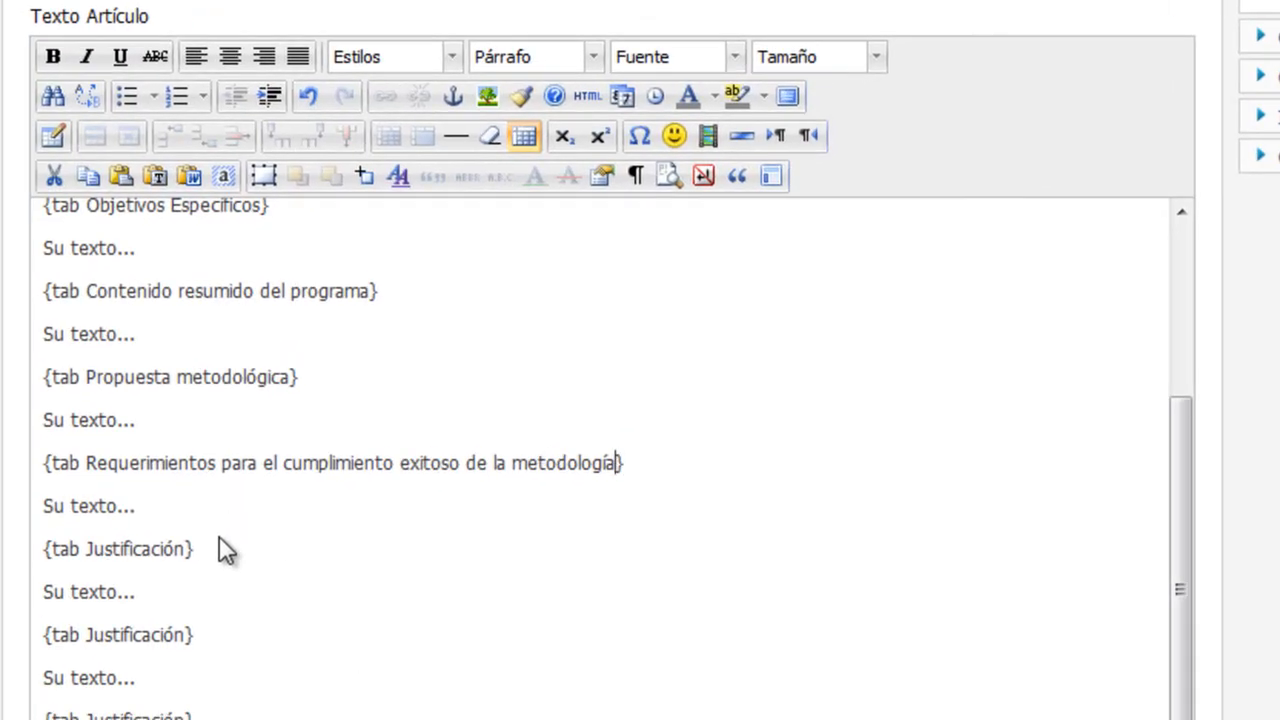
Try to replace the article's eighth tab title directly with the heading copied from Word, and undo the formatted paste.
double_click(14, 647)
key("ctrl+v")
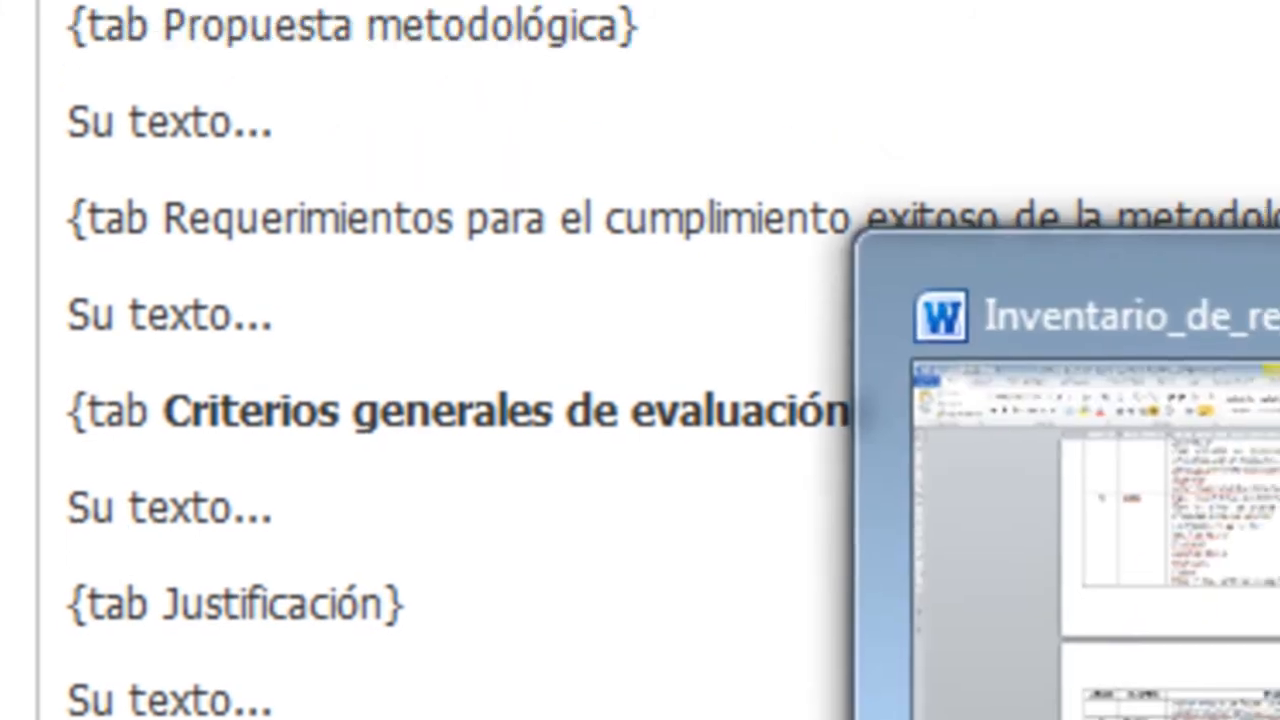
left_click(1220, 600)
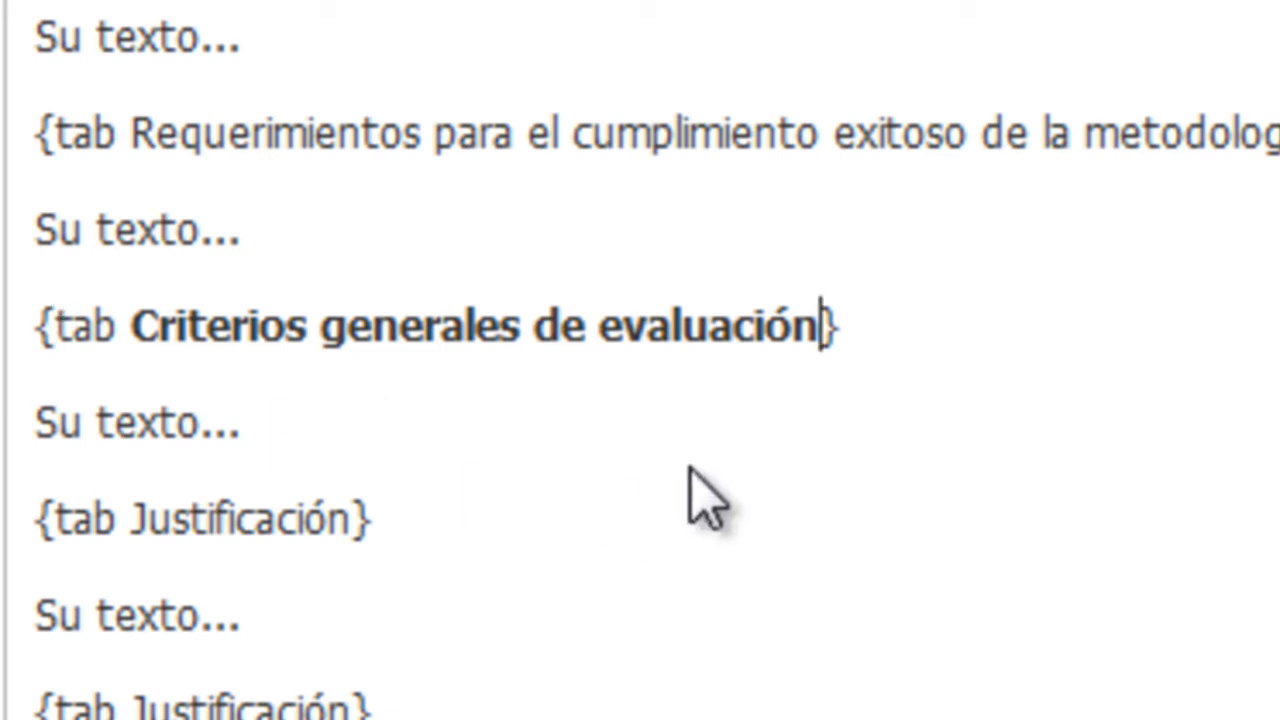
key("ctrl+z")
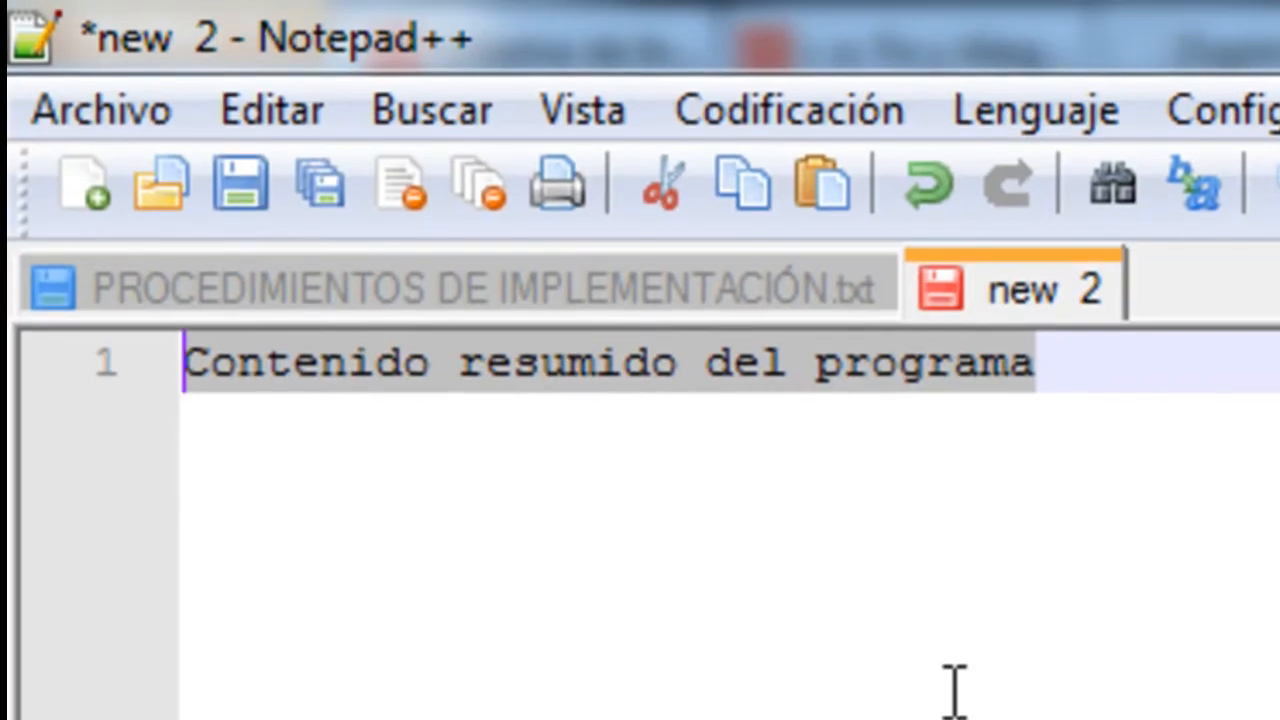
Pass "Criterios generales de evaluación" through Notepad++ as plain text and replace the article's eighth tab title with it.
key("ctrl+v")
left_click_drag(1100, 388, 128, 380)
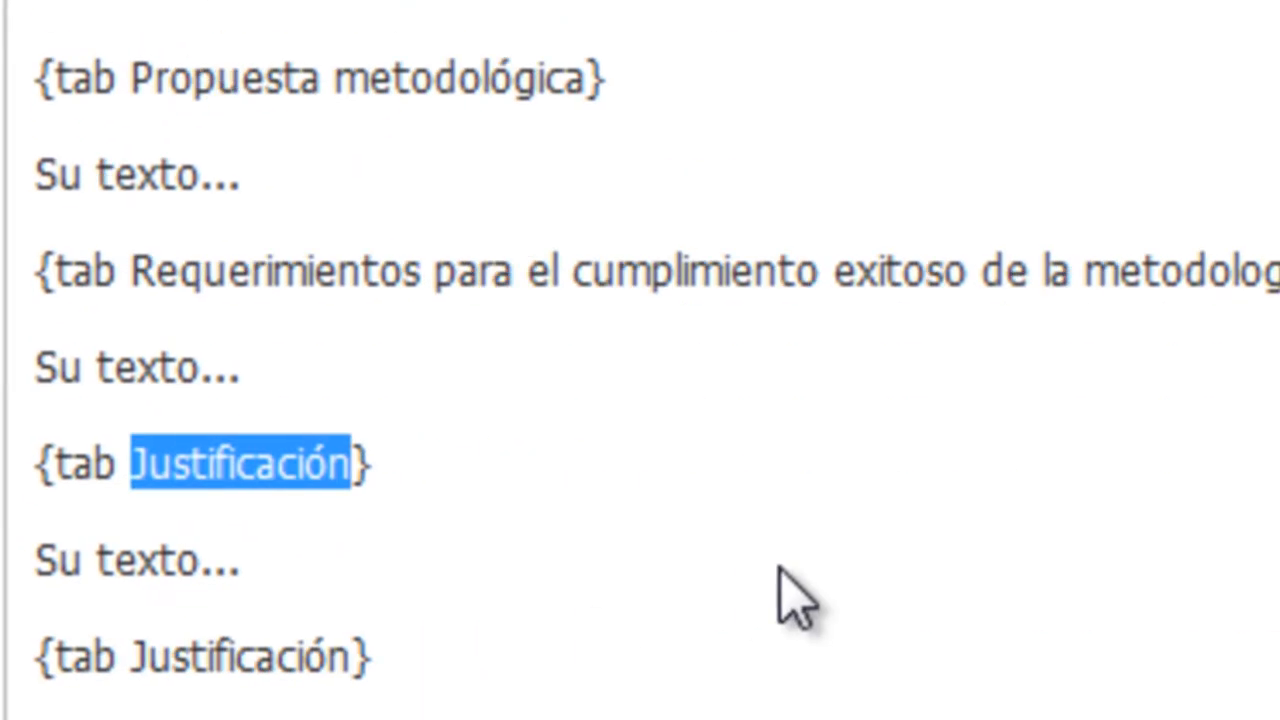
key("ctrl+v")
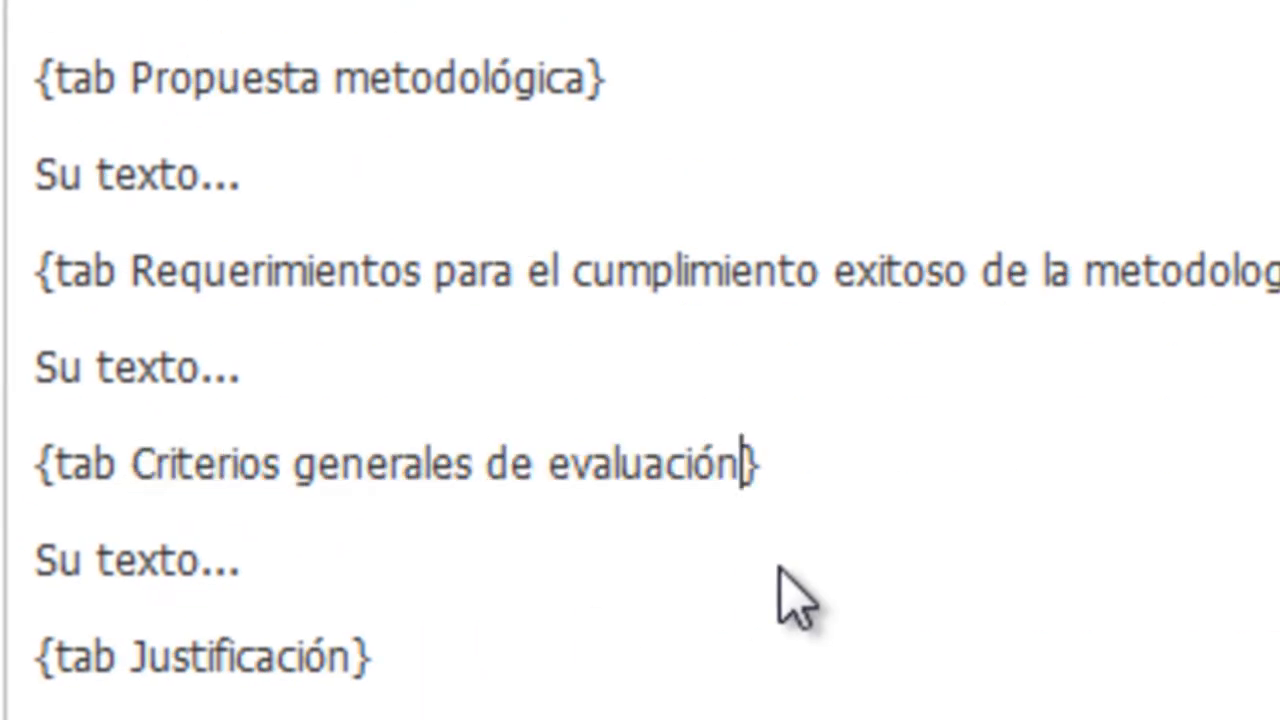
key("Down")
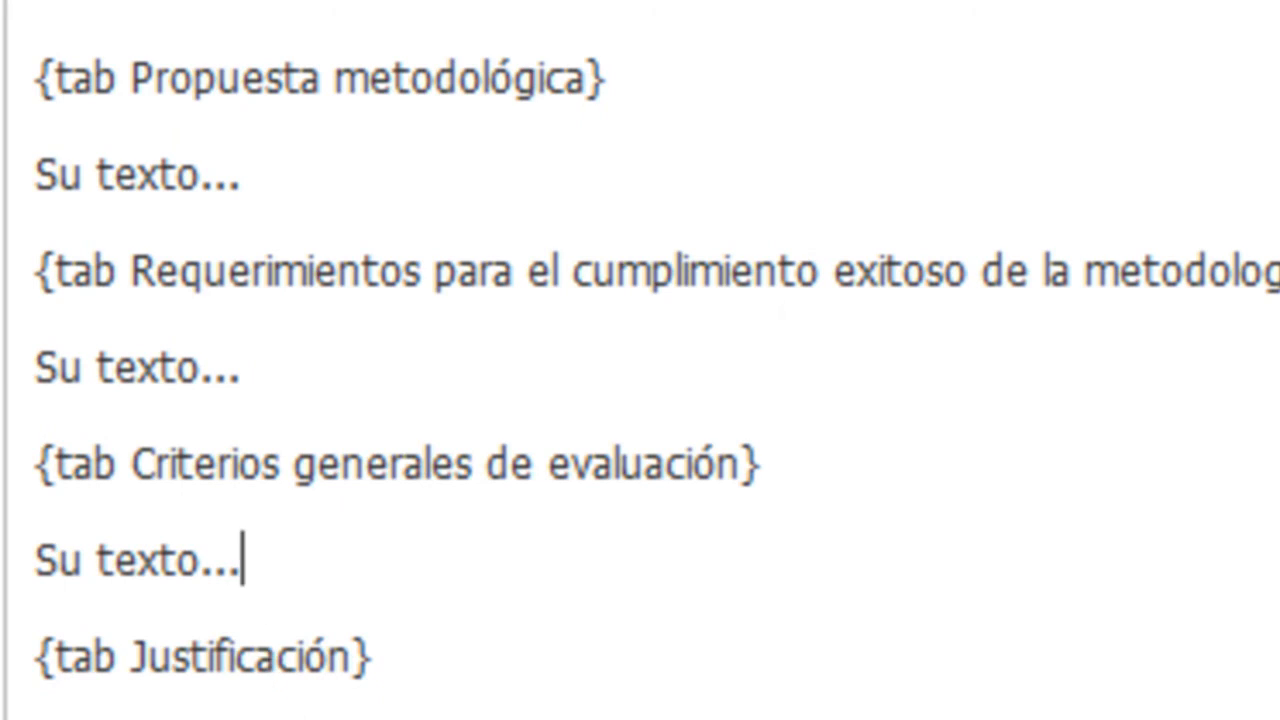
Copy the heading "Bibliografía" from the Word document and replace the text of the new Notepad++ file with it.
left_click(1180, 715)
scroll(640, 360, "down", 5)
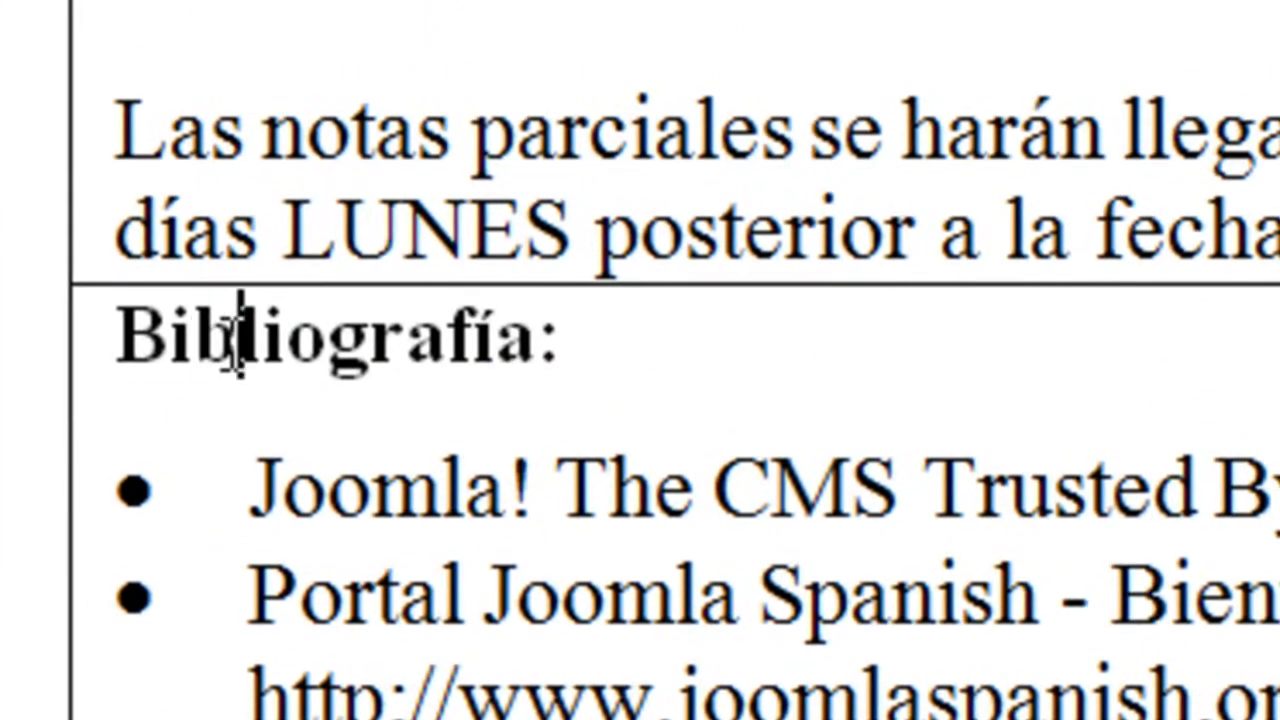
double_click(237, 340)
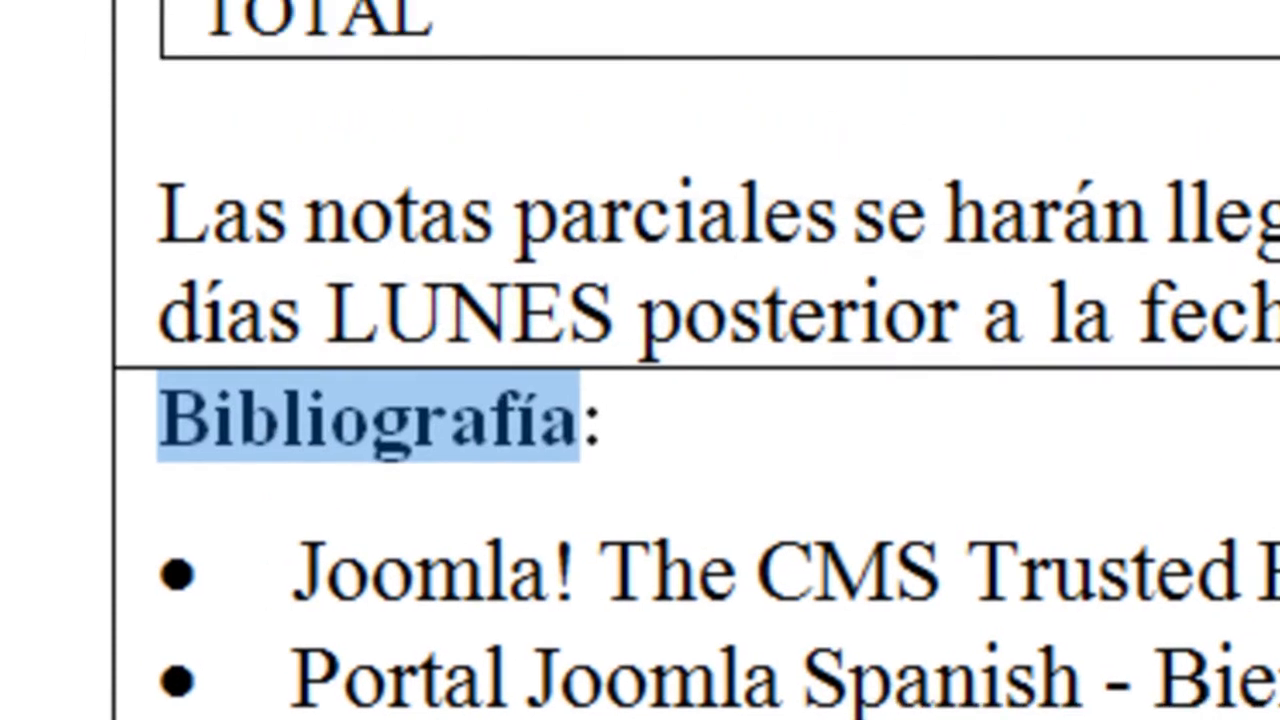
key("ctrl+c")
key("alt+Tab")
key("ctrl+v")
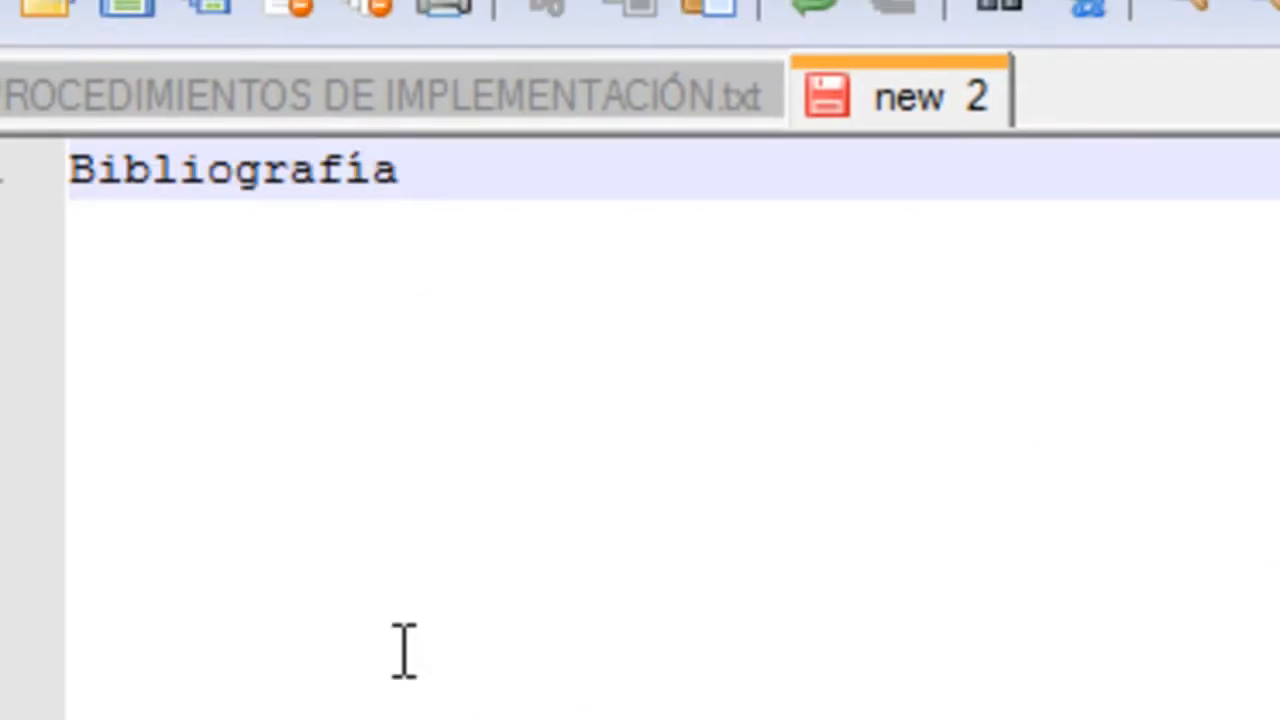
Copy the plain text "Bibliografía" from Notepad++ and replace the article's ninth tab title with it.
left_click(314, 186)
key("ctrl+a")
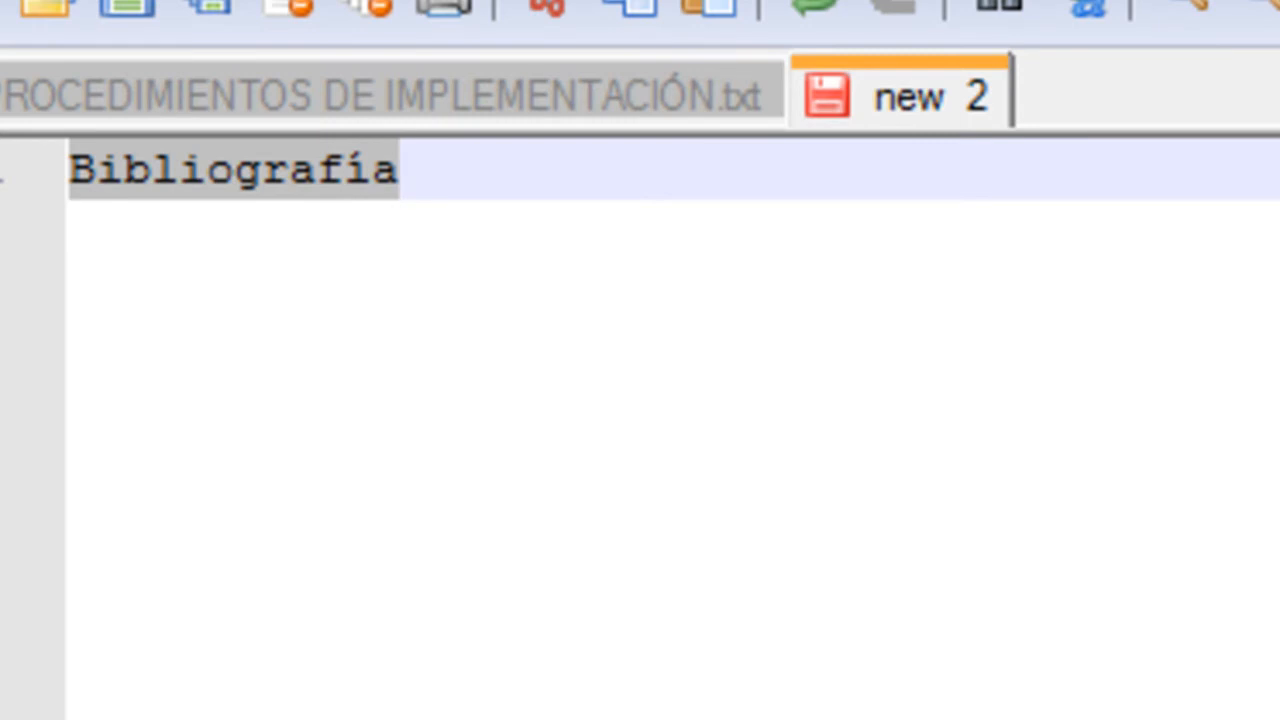
key("alt+Tab")
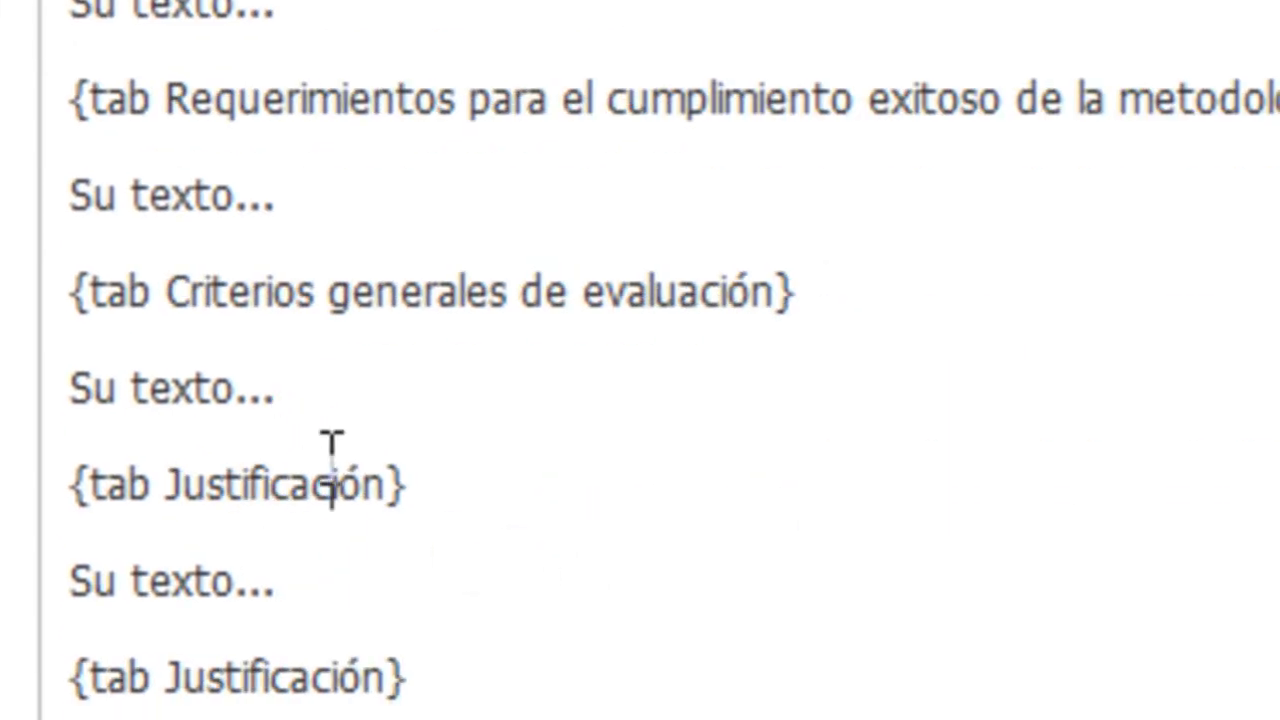
double_click(332, 470)
key("ctrl+v")
Delete the four leftover "Justificación" tabs with their placeholder text and the blank line before the closing {/tabs} tag.
scroll(1248, 300, "down", 4)
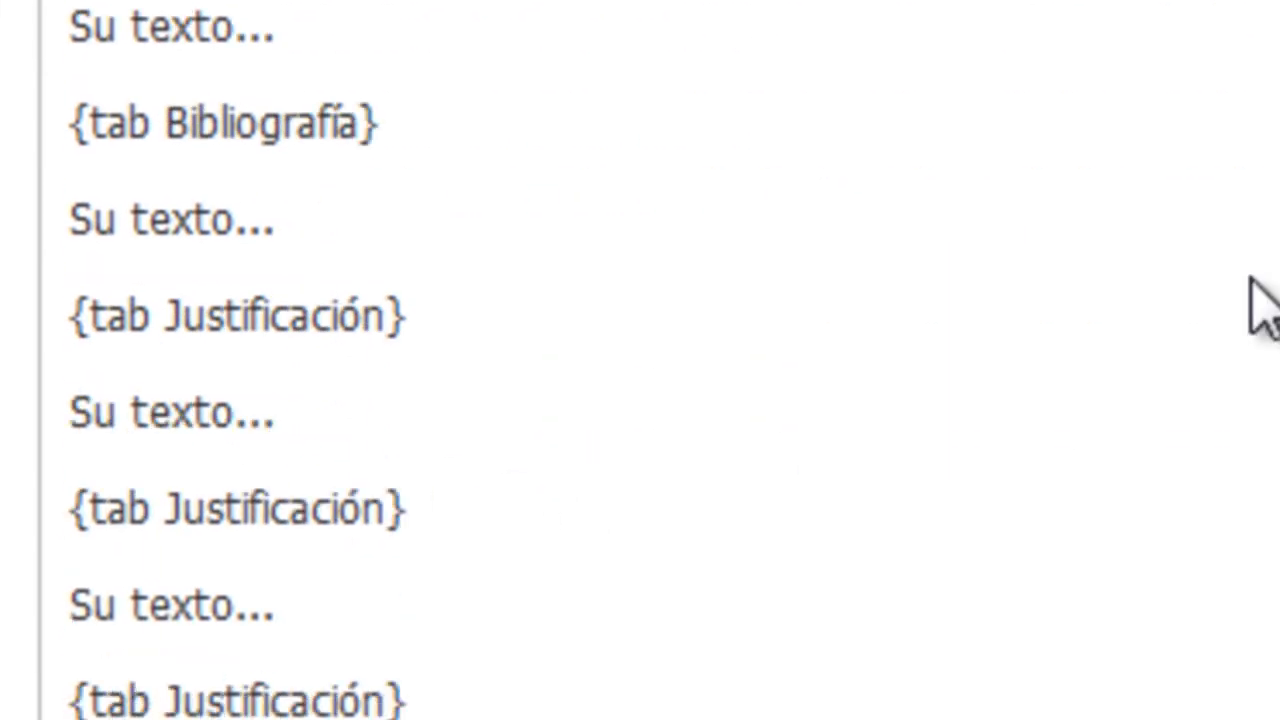
left_click(286, 222)
key("Left")
key("Left")
key("Left")
key("Left")
key("Left")
key("Left")
key("Left")
key("Left")
key("Left")
key("Left")
key("Down")
key("Left")
key("shift+Down")
key("shift+Down")
key("shift+Down")
key("shift+Down")
key("shift+Down")
key("shift+Down")
key("shift+Down")
key("shift+Down")
key("shift+Down")
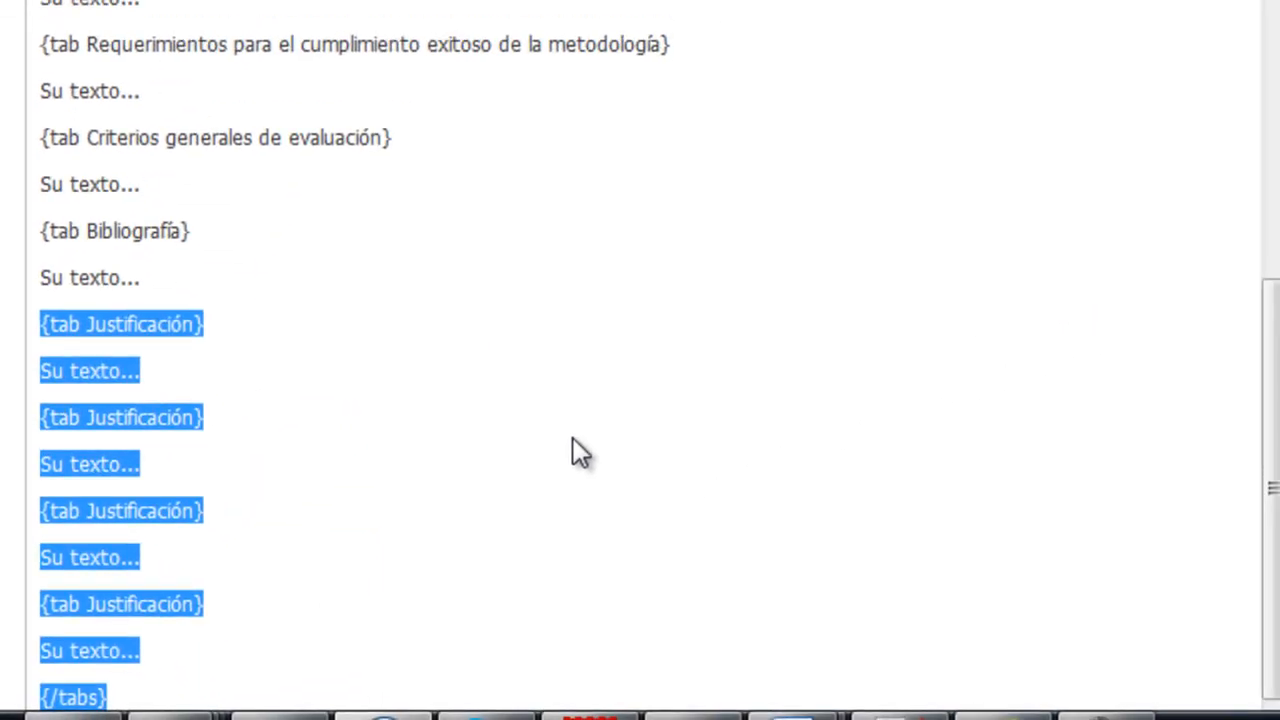
key("shift+Up")
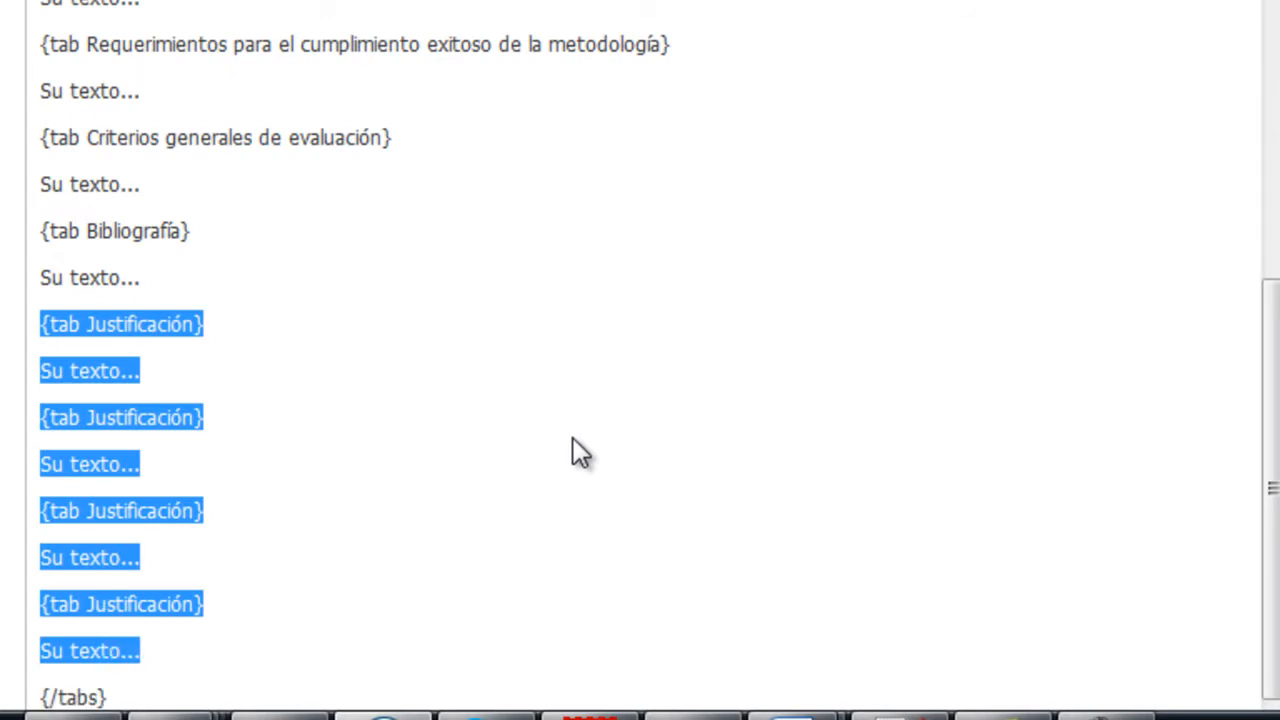
scroll(574, 437, "down", 5)
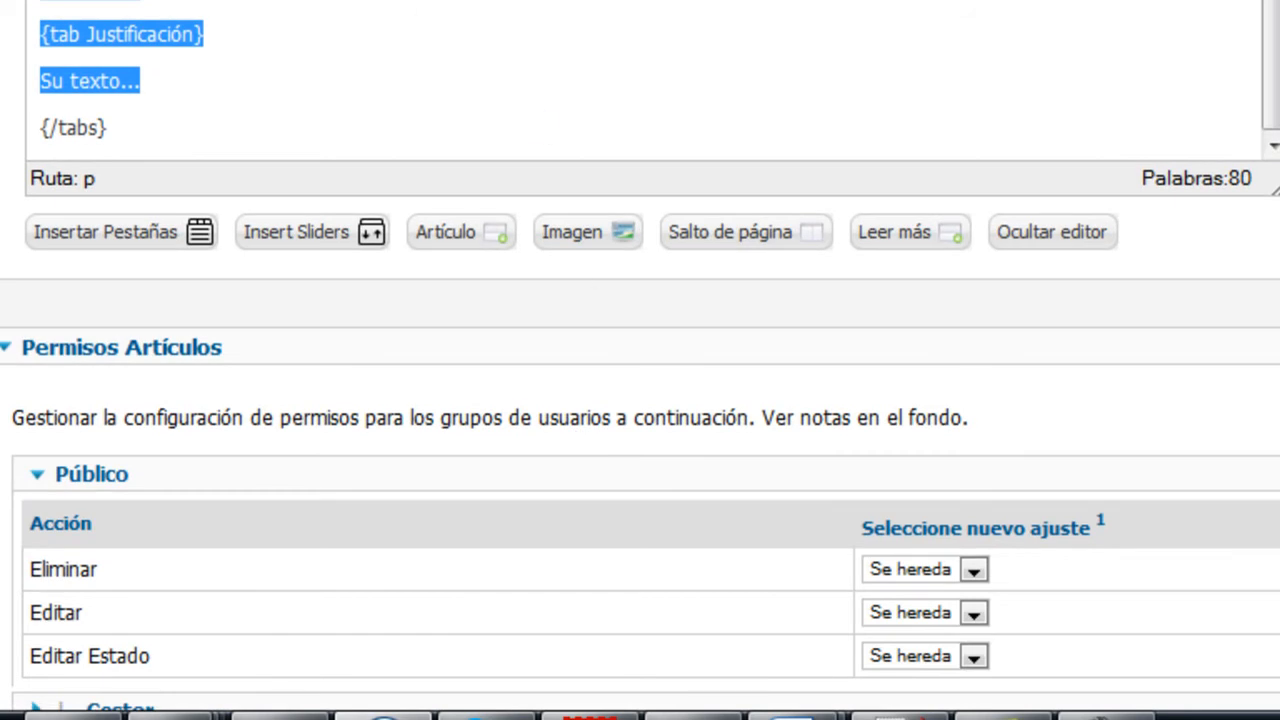
scroll(489, 337, "up", 4)
key("Delete")
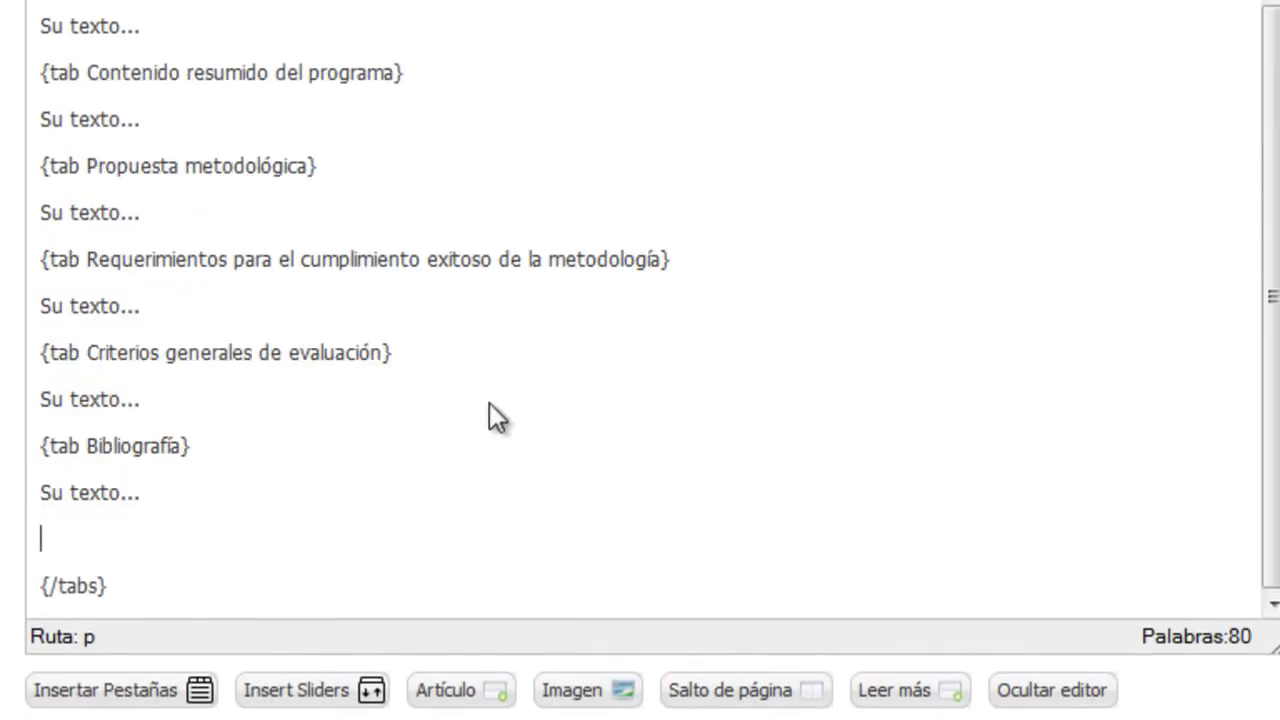
key("Delete")
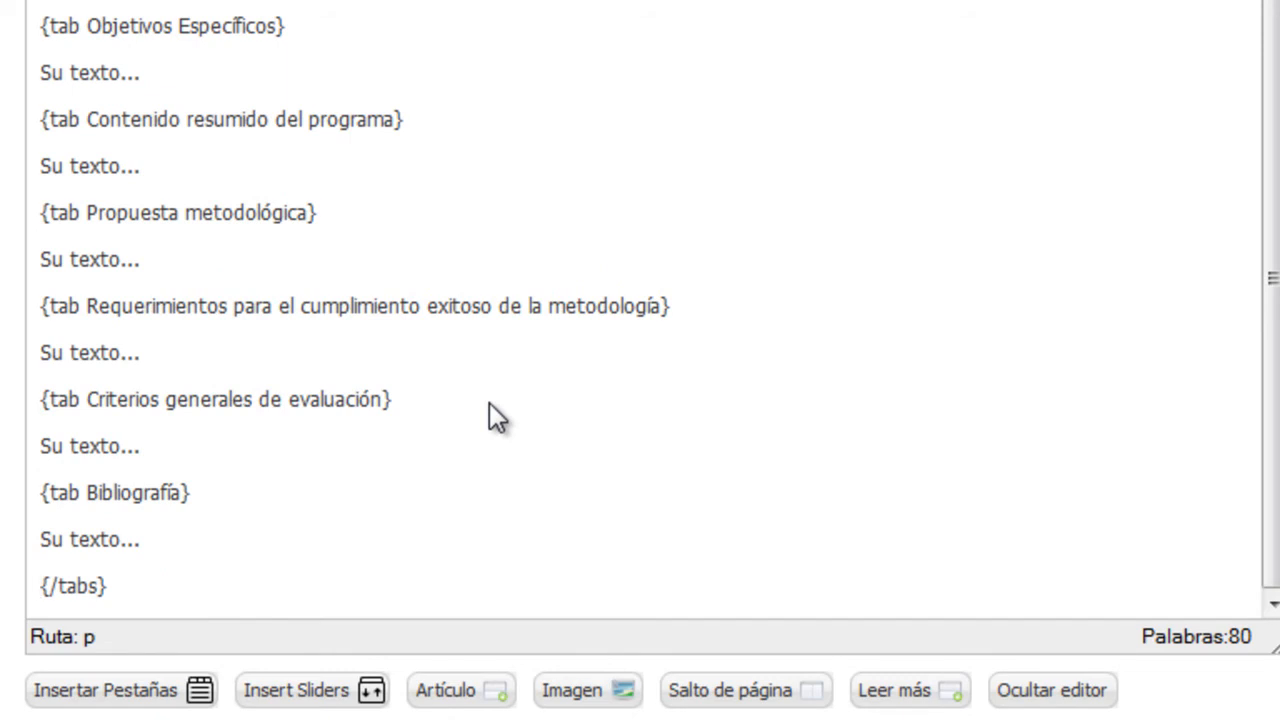
Save the article without closing it and switch to the site's Inicio page to check the nine tabs of Artículo DOS.
scroll(554, 311, "up", 2)
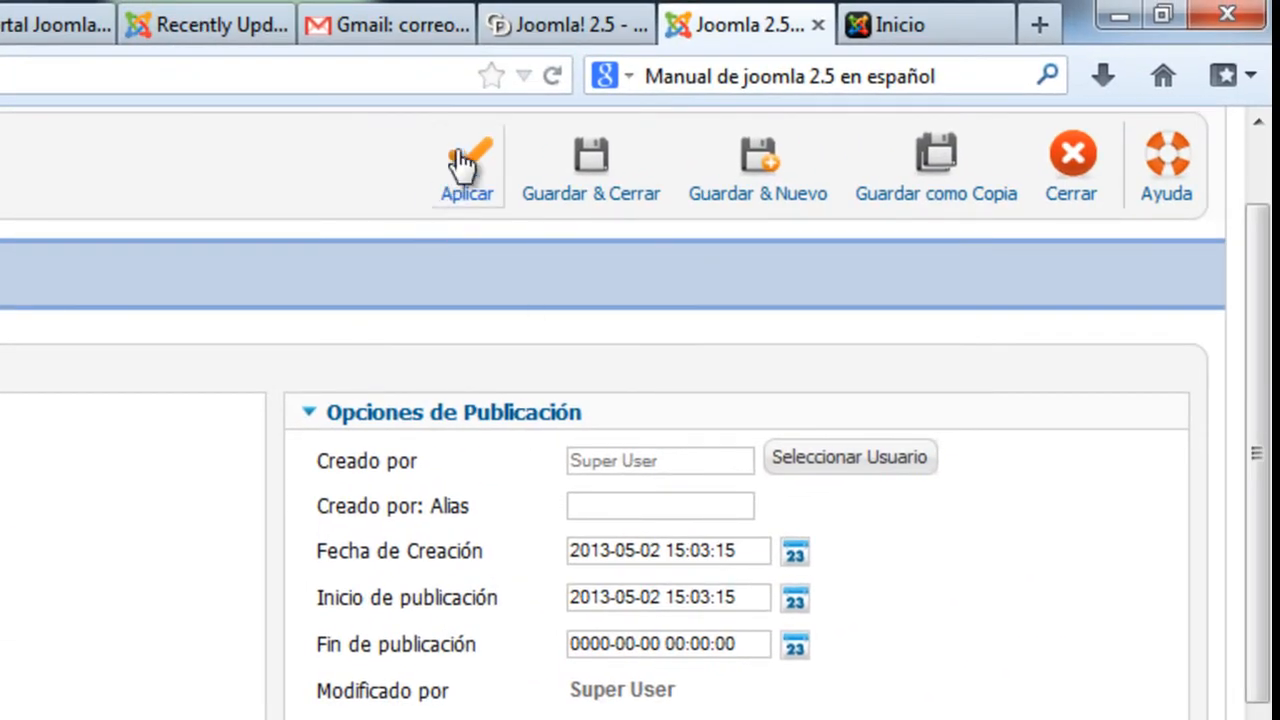
left_click(462, 160)
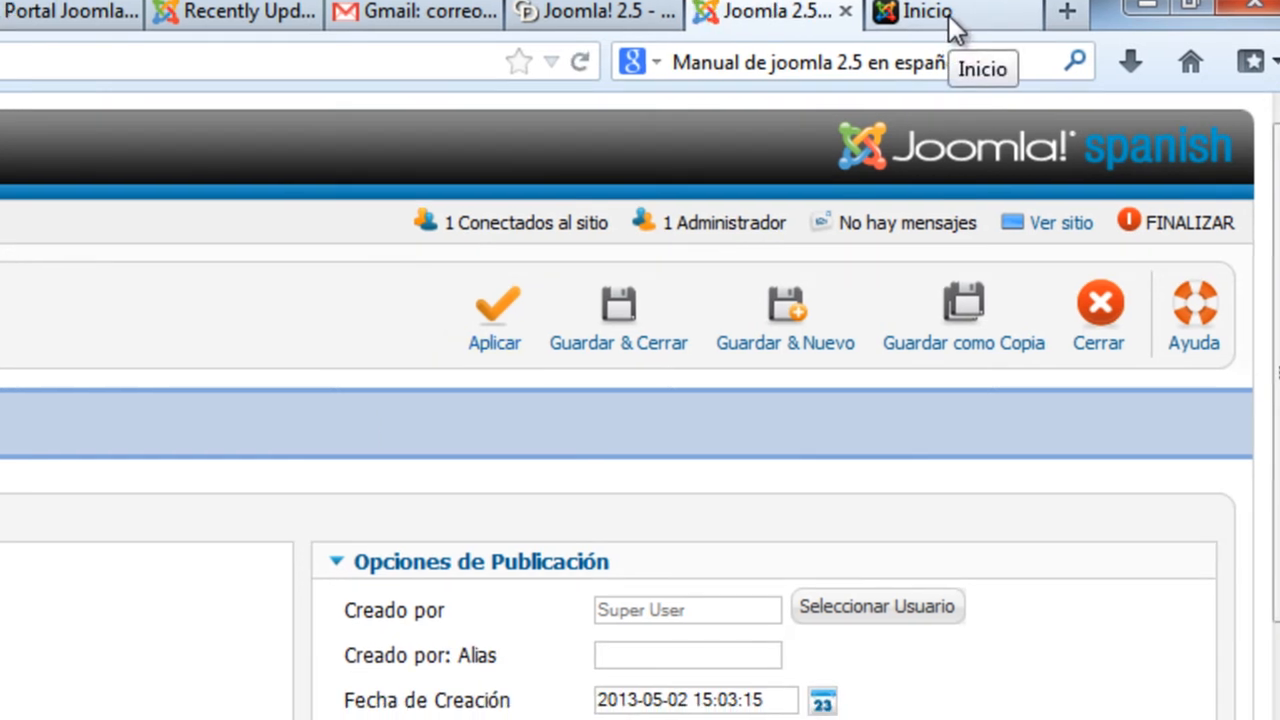
left_click(921, 29)
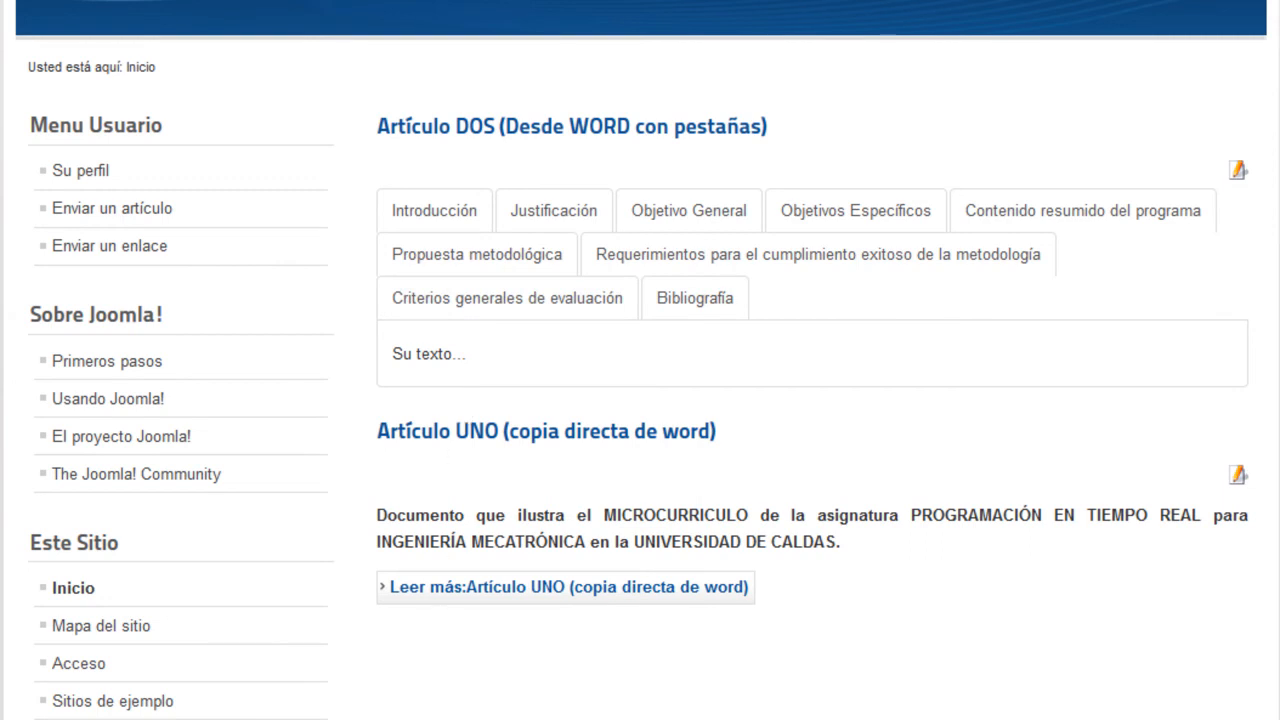
Switch back to the FORMATO_MICROCURRICULO Word document.
mouse_move(412, 719)
left_click(540, 716)
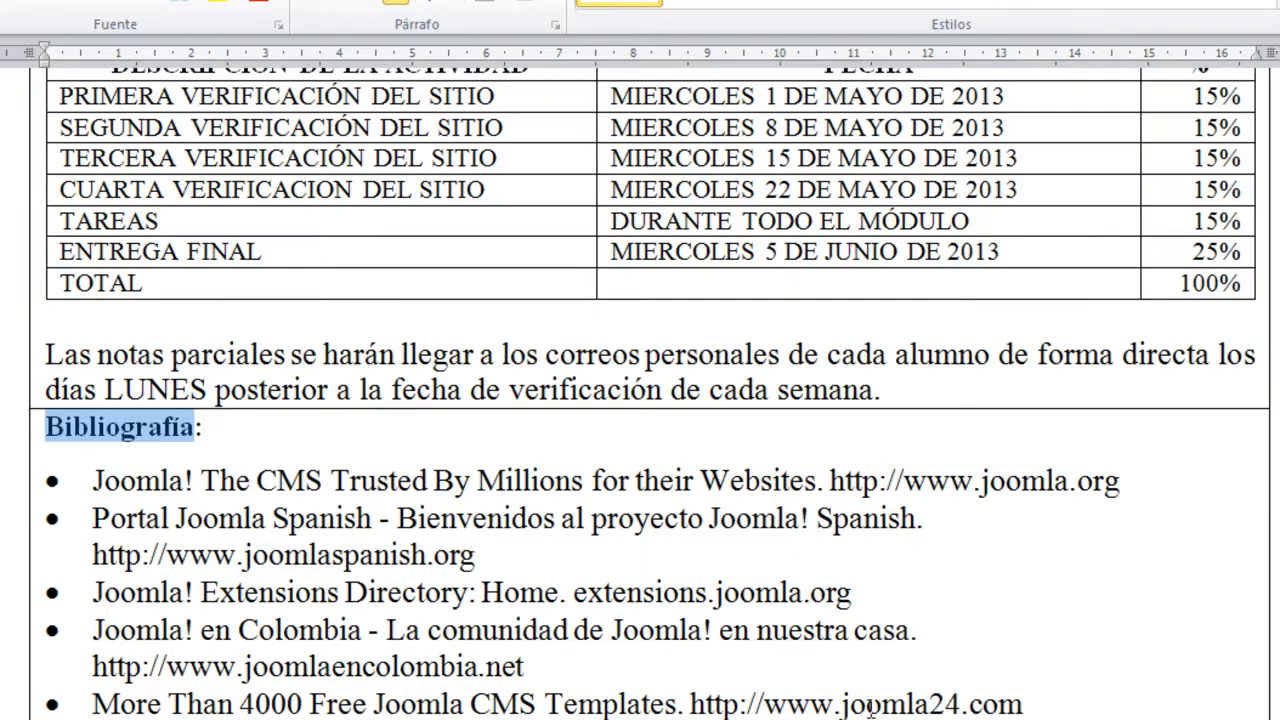
Copy the whole list of websites under Bibliografía, including the closing line "Entre muchos otros sitios web.".
scroll(920, 676, "up", 1)
scroll(920, 676, "down", 2)
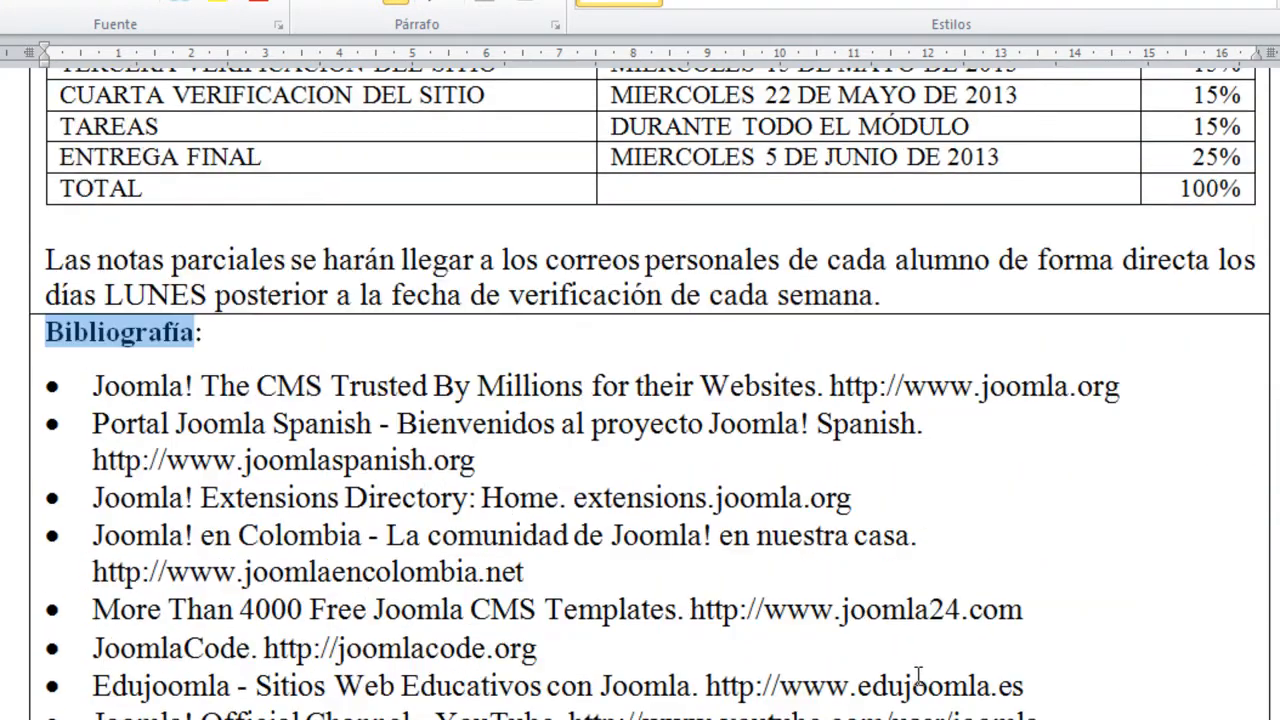
left_click(240, 357)
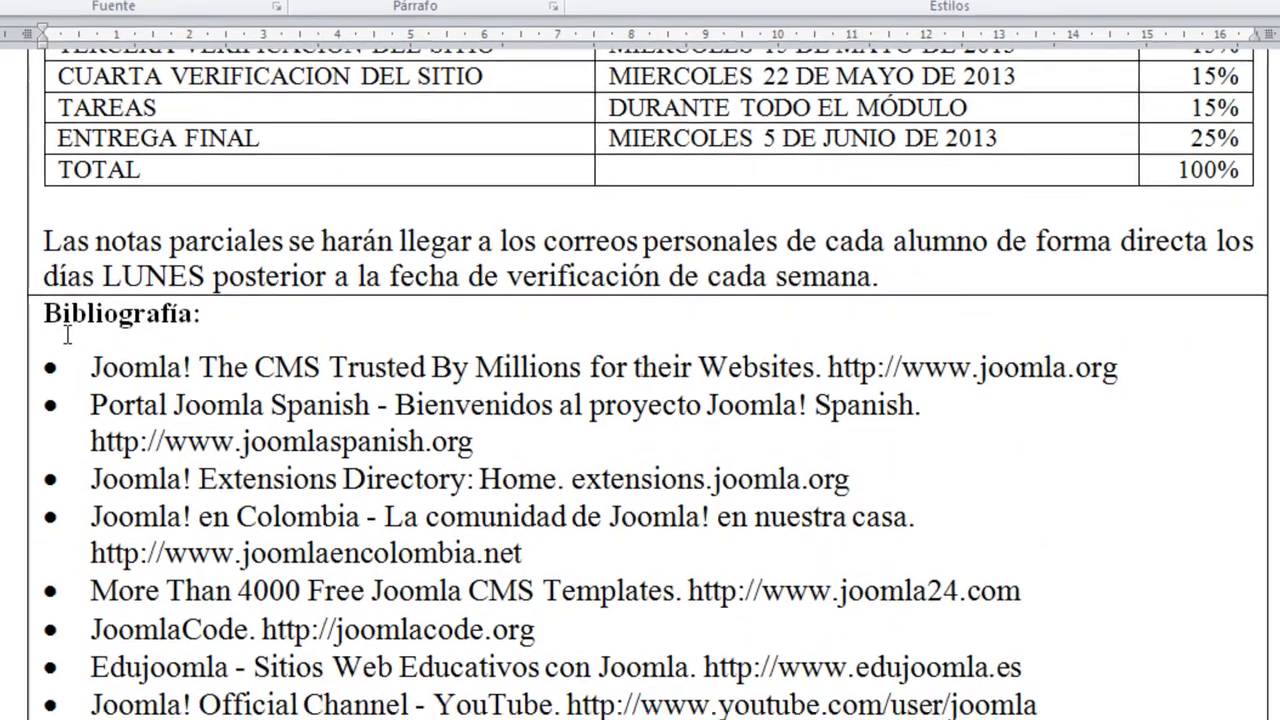
left_click_drag(66, 353, 379, 719)
left_click_drag(365, 572, 335, 448)
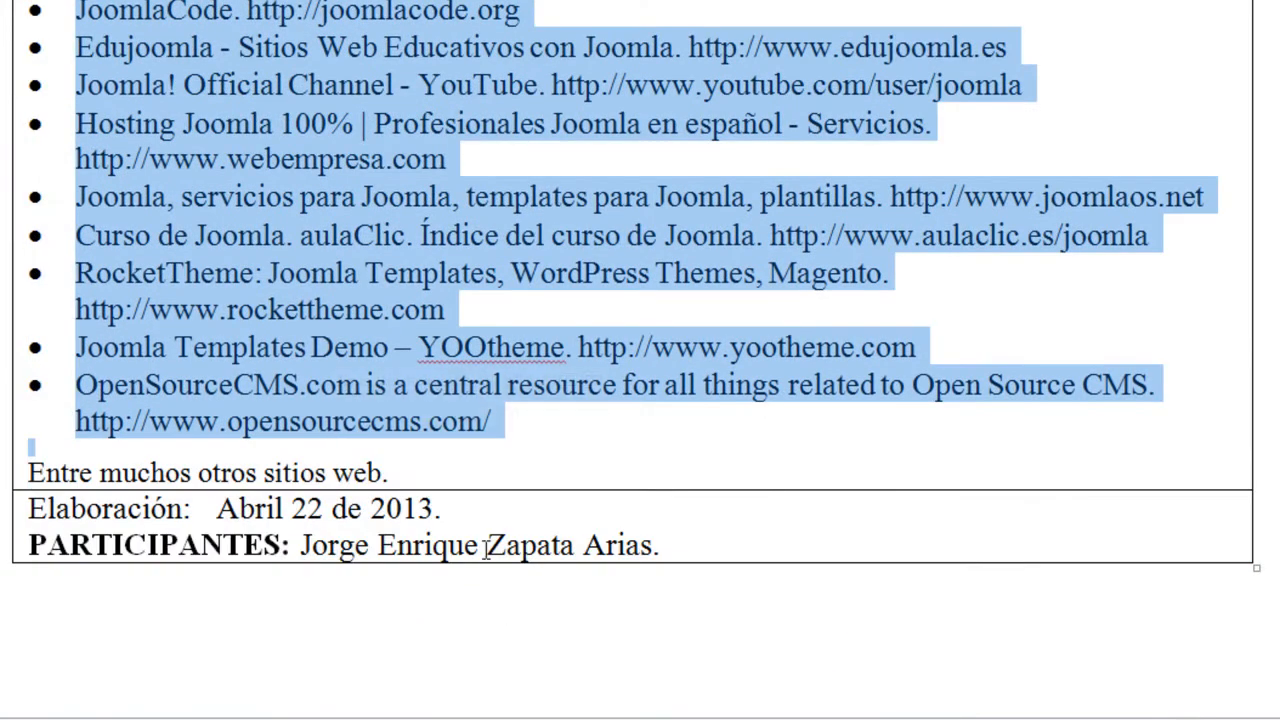
left_click_drag(440, 469, 43, 207)
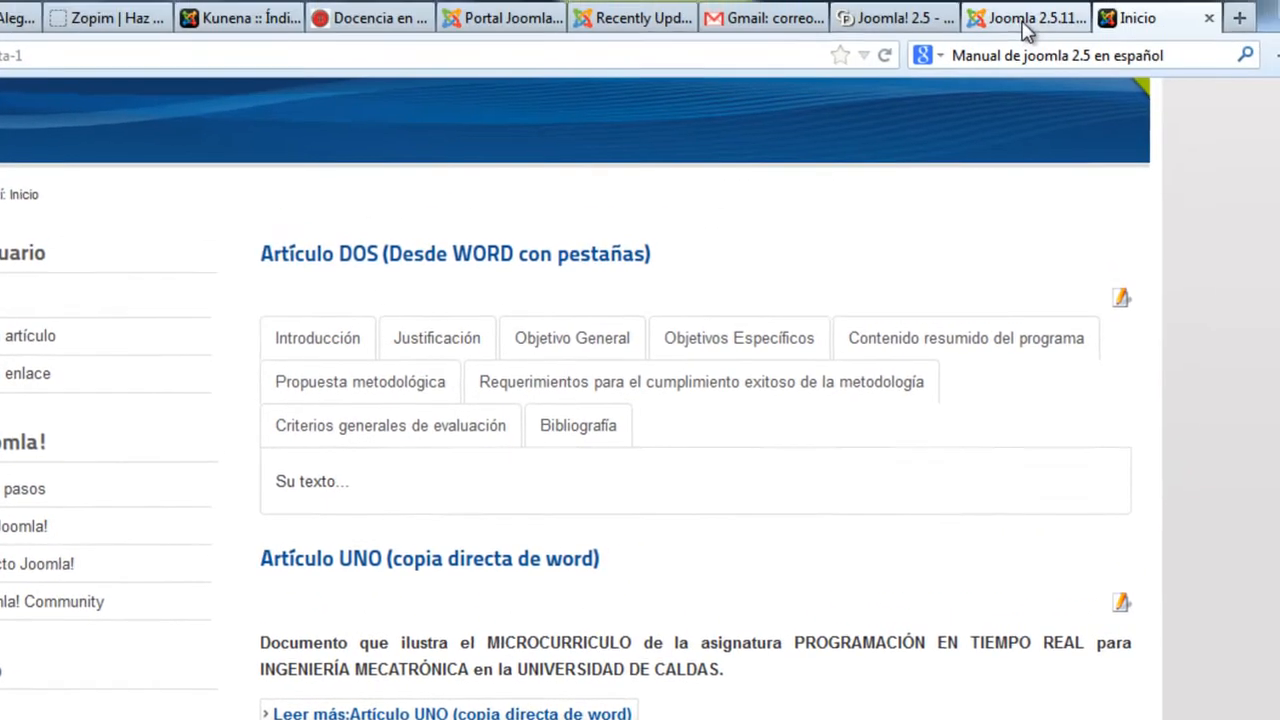
In the Joomla editor for Artículo DOS, replace the placeholder text under {tab Bibliografía} with the copied bibliography.
left_click(1026, 32)
scroll(434, 648, "down", 2)
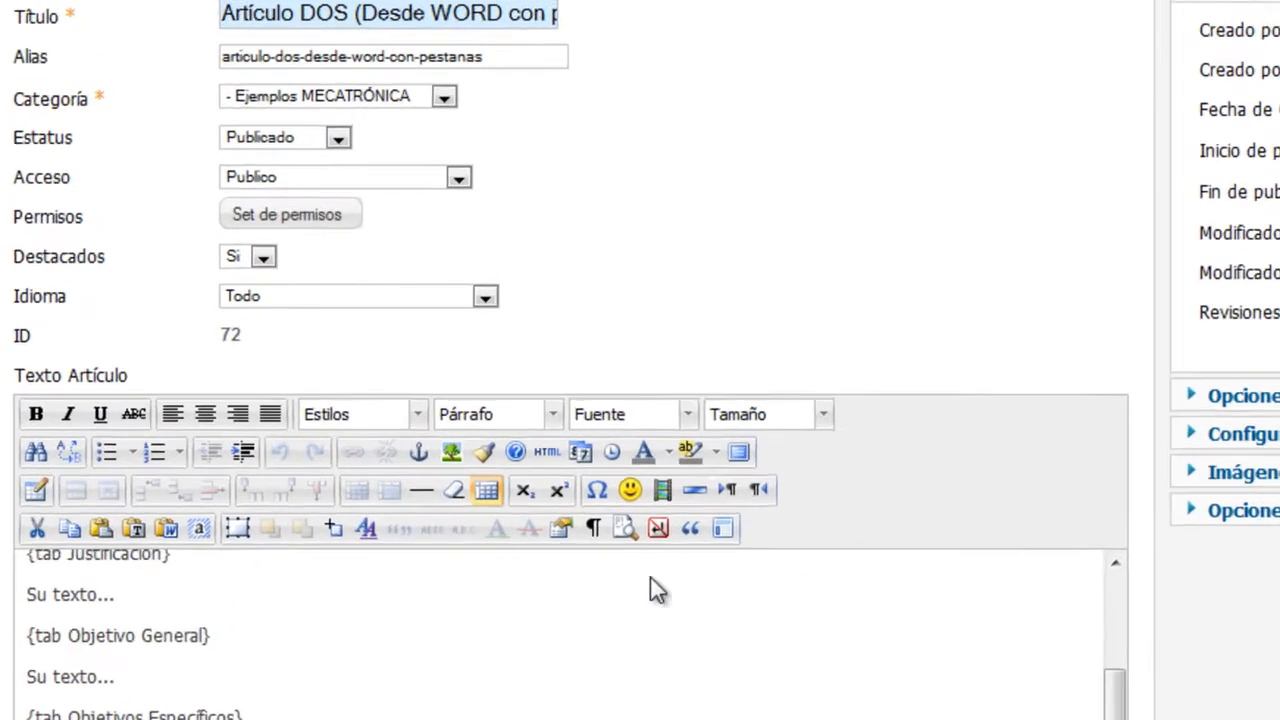
scroll(1000, 640, "down", 6)
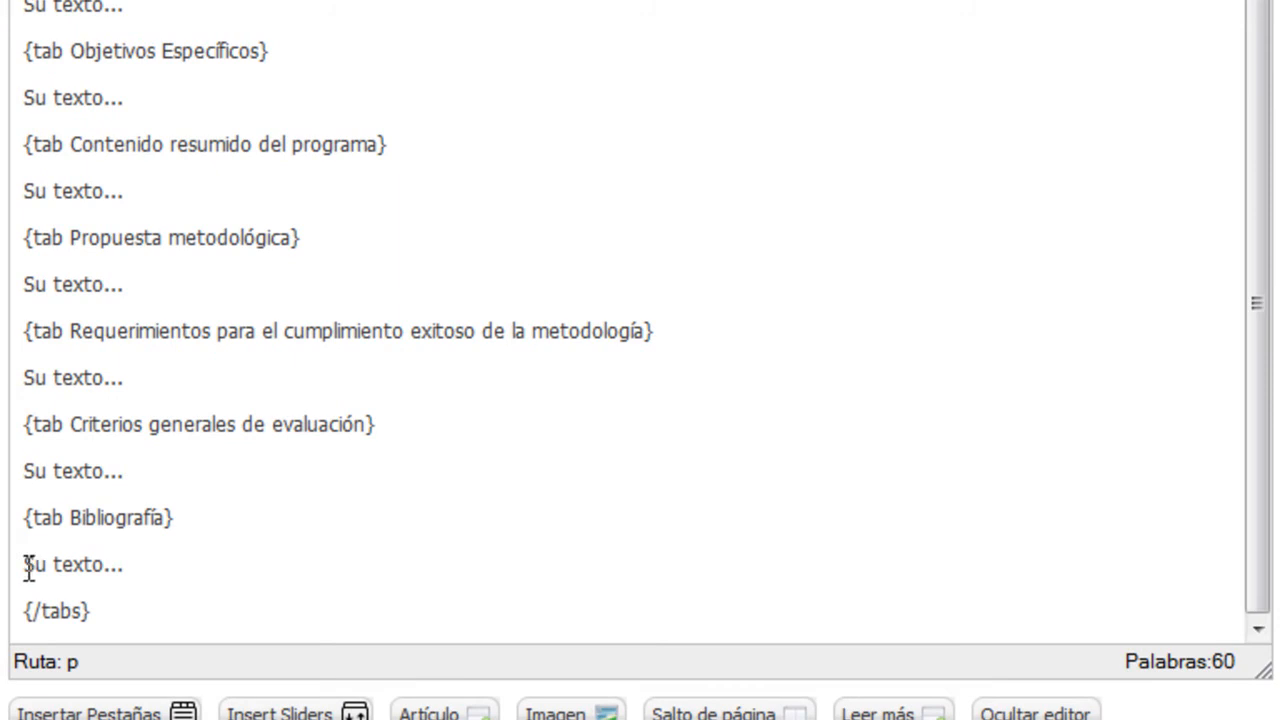
left_click_drag(24, 566, 171, 578)
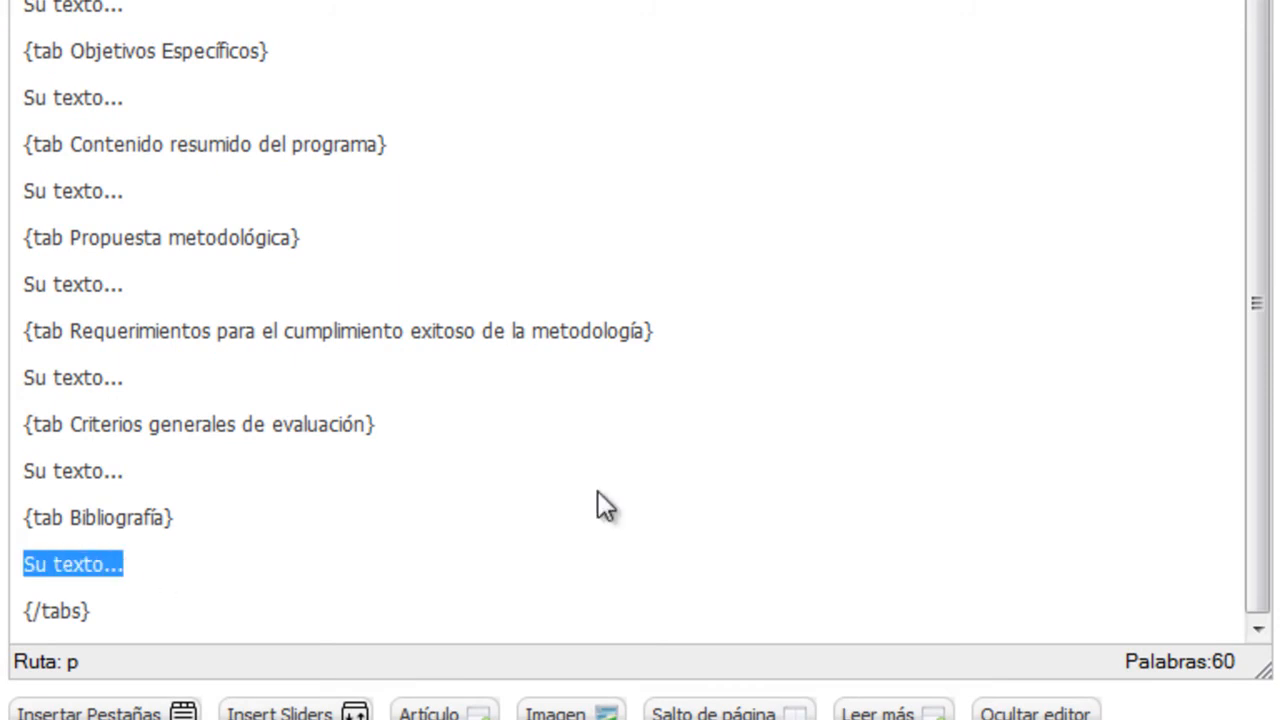
key("ctrl+v")
Try to remove the blank line above the pasted bibliography list, and undo the deletion.
left_click(149, 129)
key("Delete")
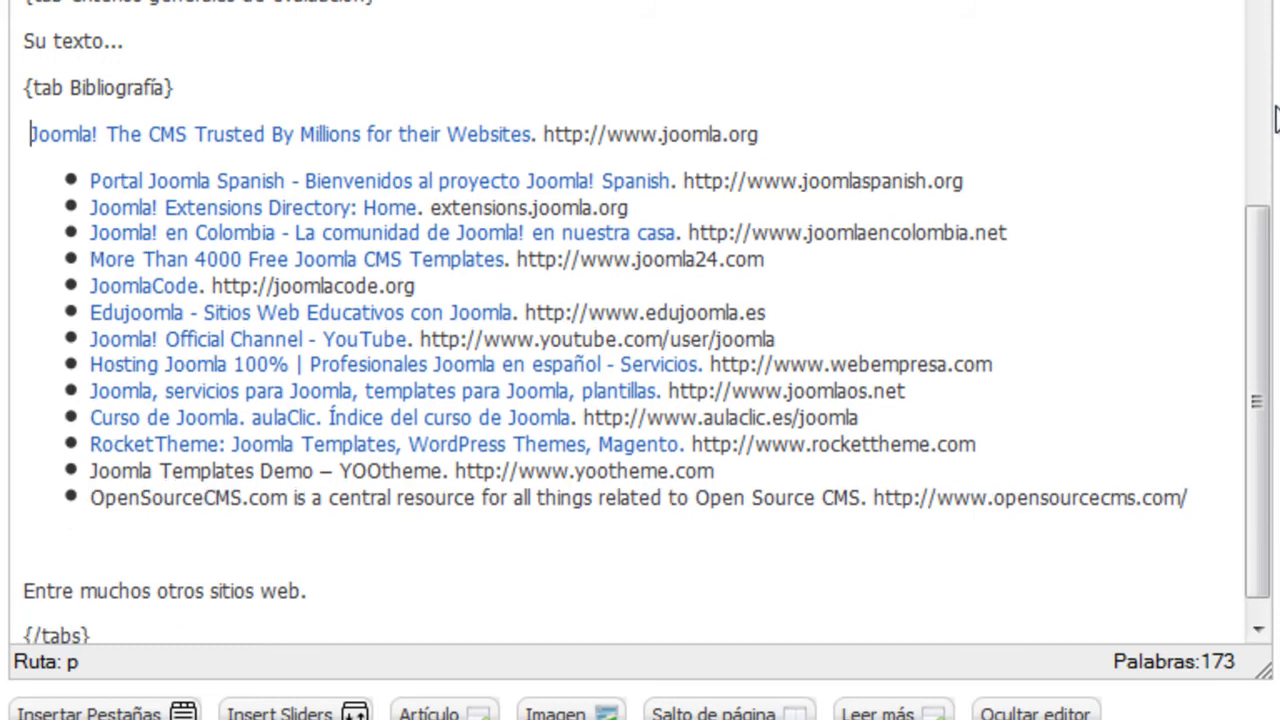
key("ctrl+z")
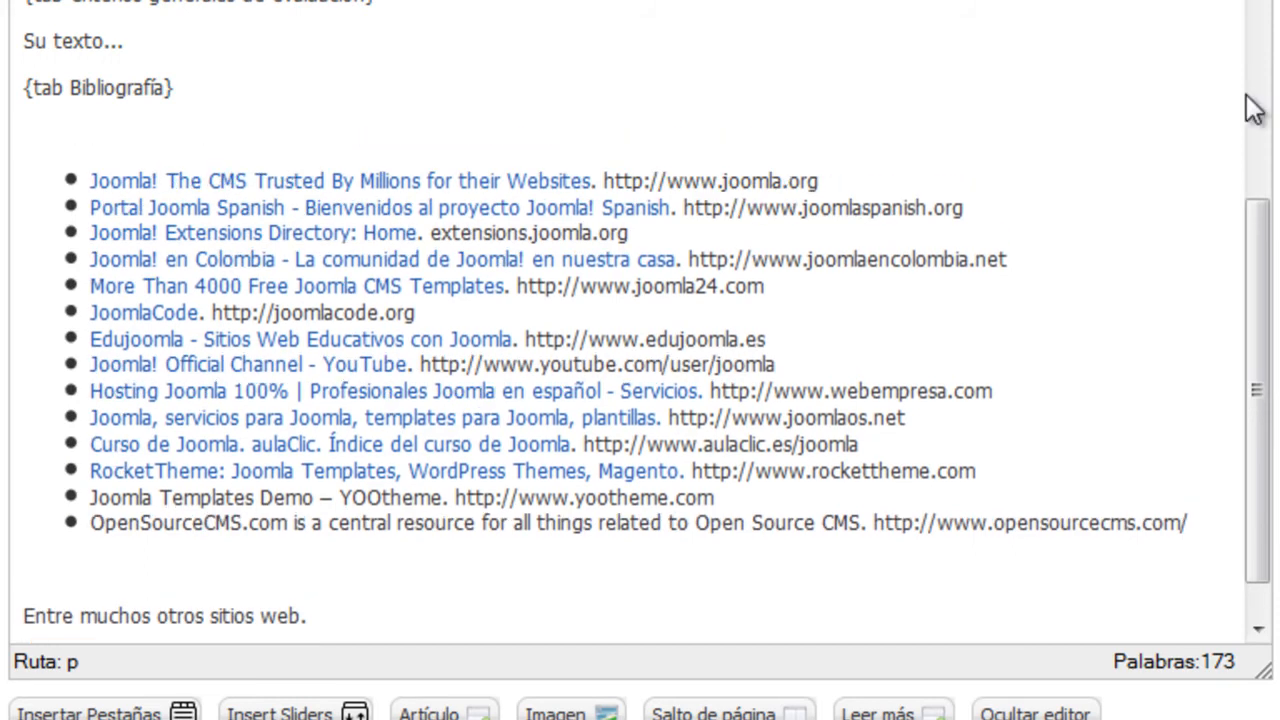
Switch to the Word document and copy the Criterios generales de evaluación content without its heading, from "Con base en las fechas" through "cada semana.".
scroll(941, 639, "up", 5)
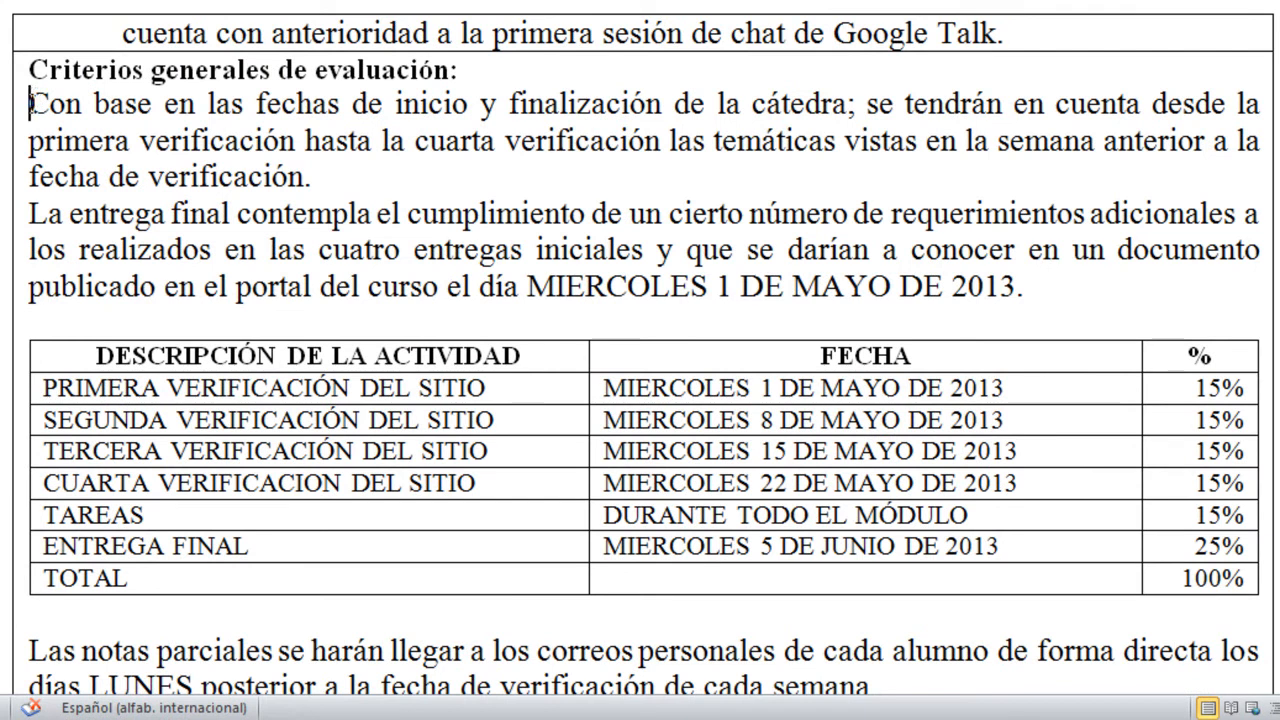
left_click_drag(30, 100, 320, 325)
scroll(372, 343, "down", 3)
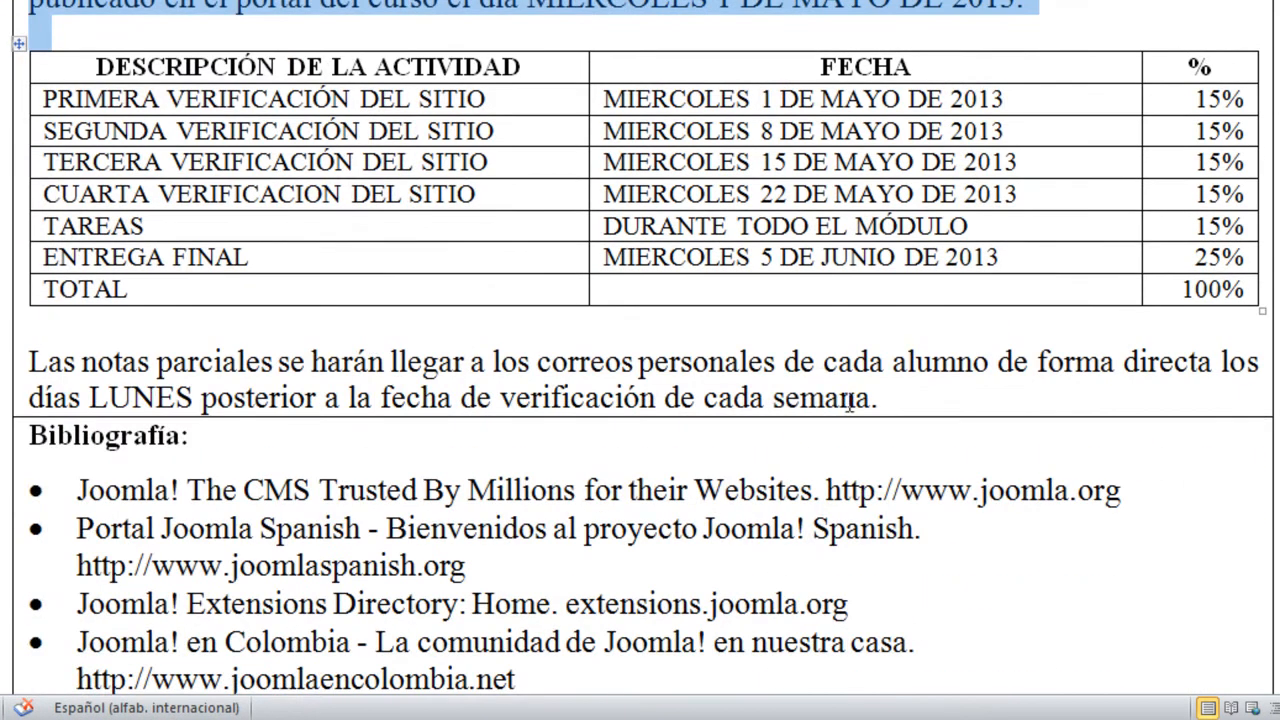
left_click_drag(883, 397, 300, 20)
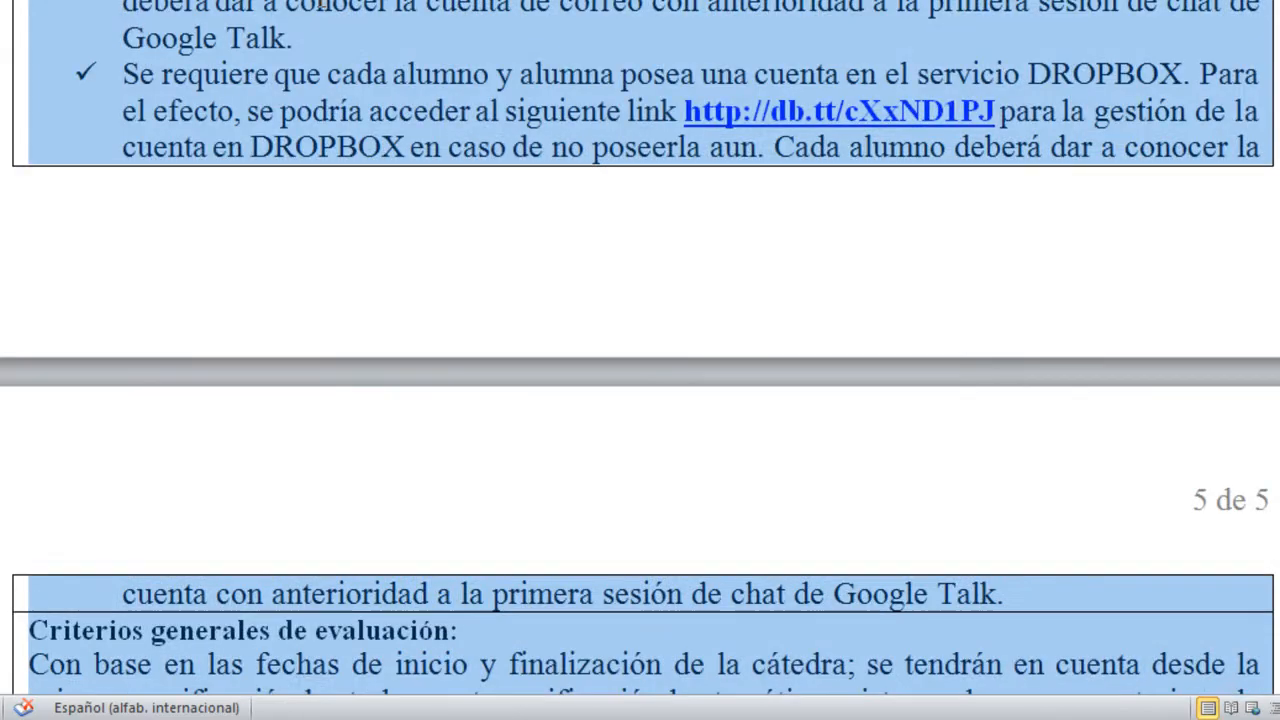
left_click_drag(268, 385, 297, 631)
scroll(437, 570, "down", 7)
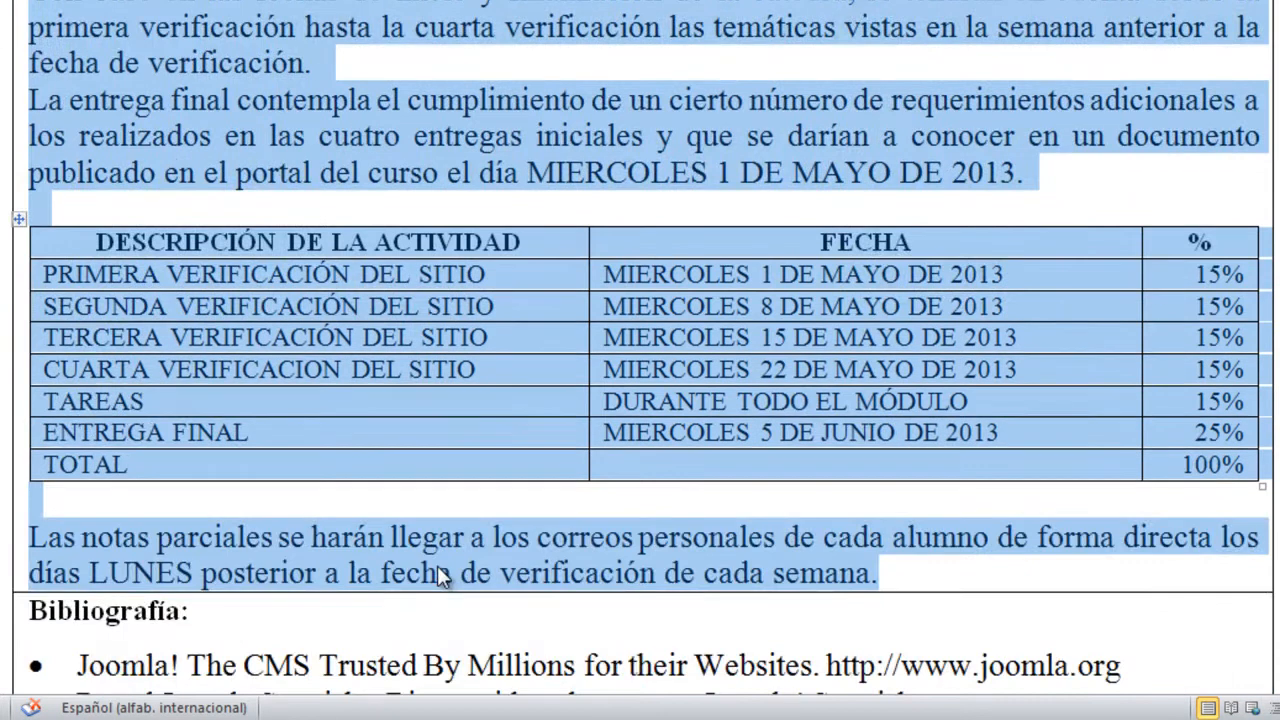
left_click(208, 100)
left_click_drag(31, 4, 897, 578)
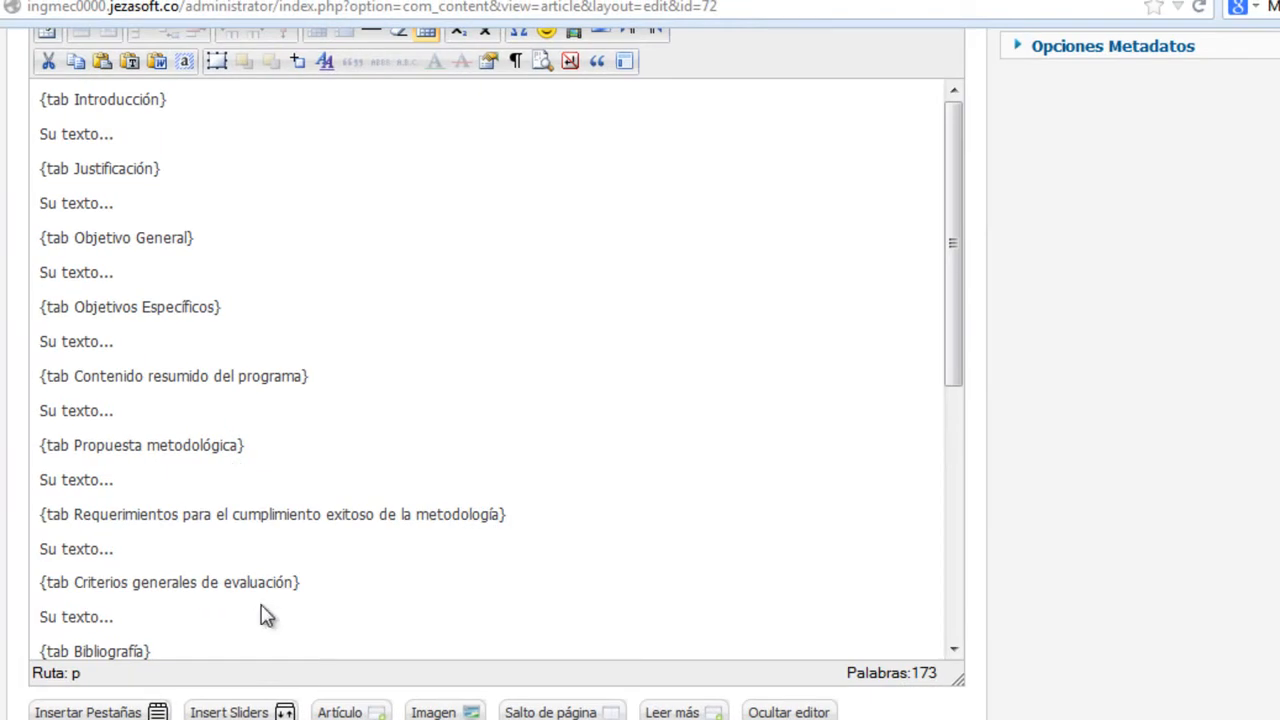
Replace the placeholder under {tab Criterios generales de evaluación} in the Joomla article with the copied content, and save and close the article.
left_click_drag(114, 617, 16, 637)
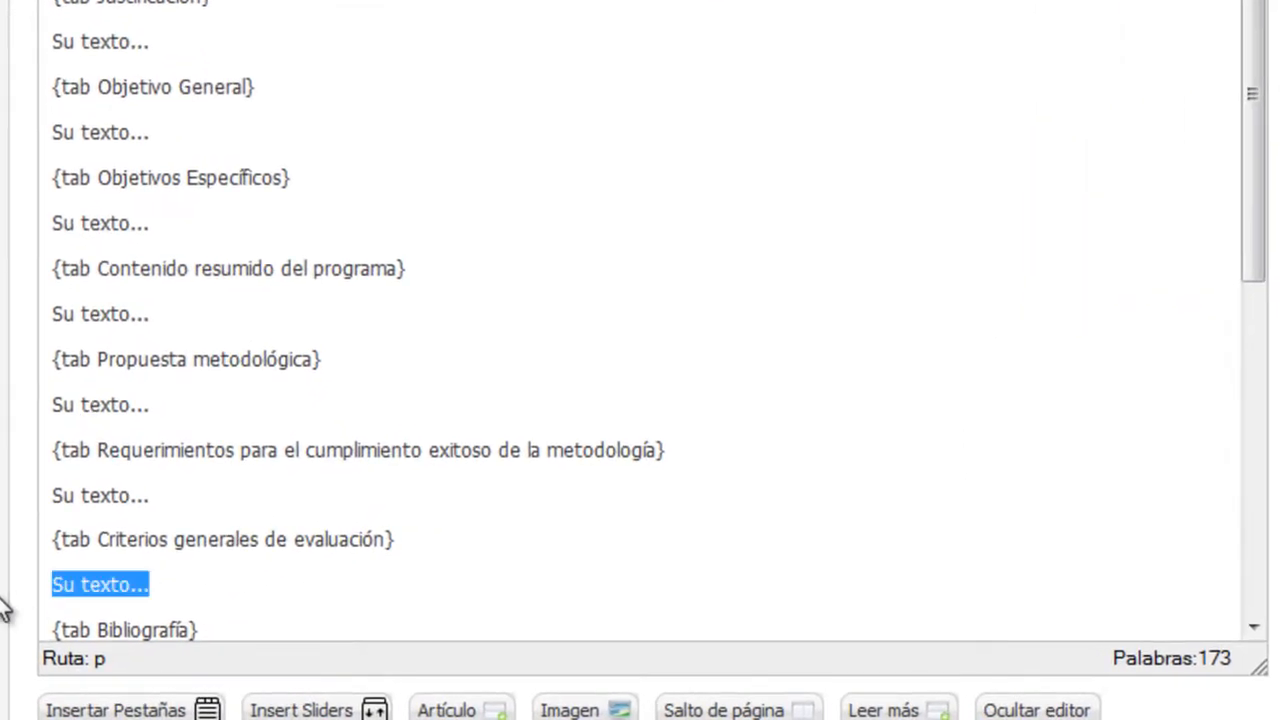
key("ctrl+v")
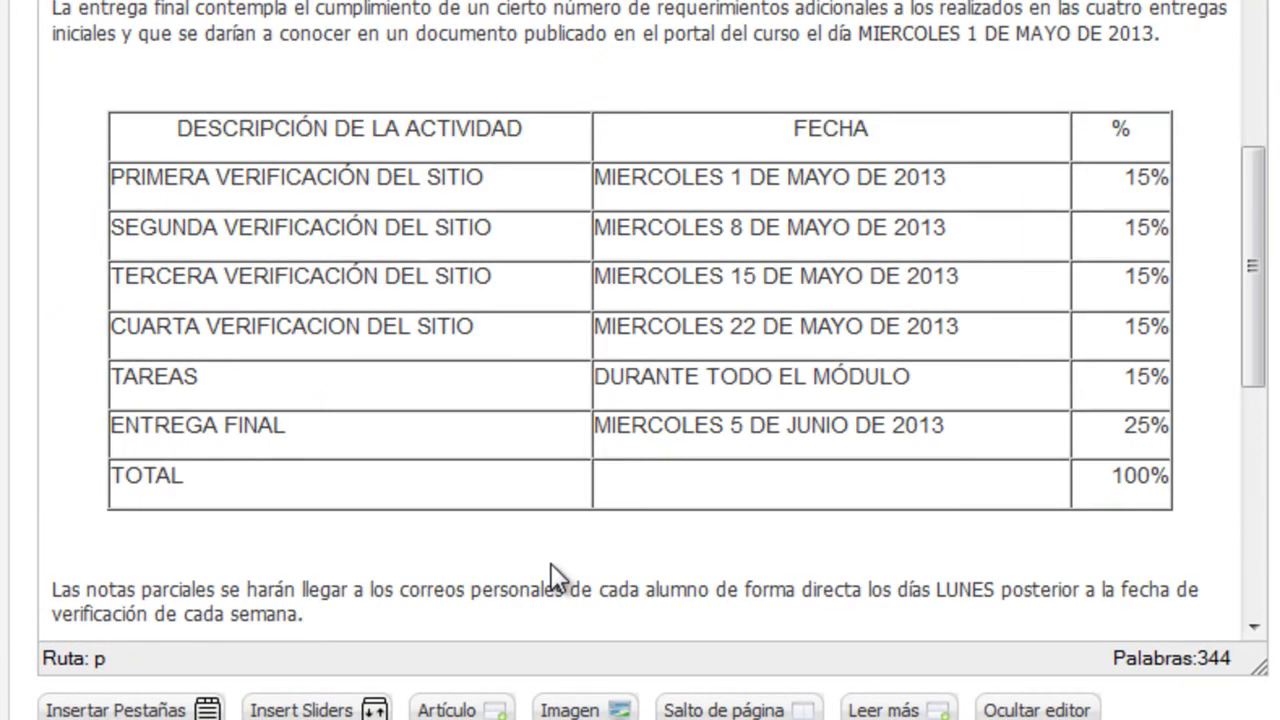
scroll(558, 563, "up", 4)
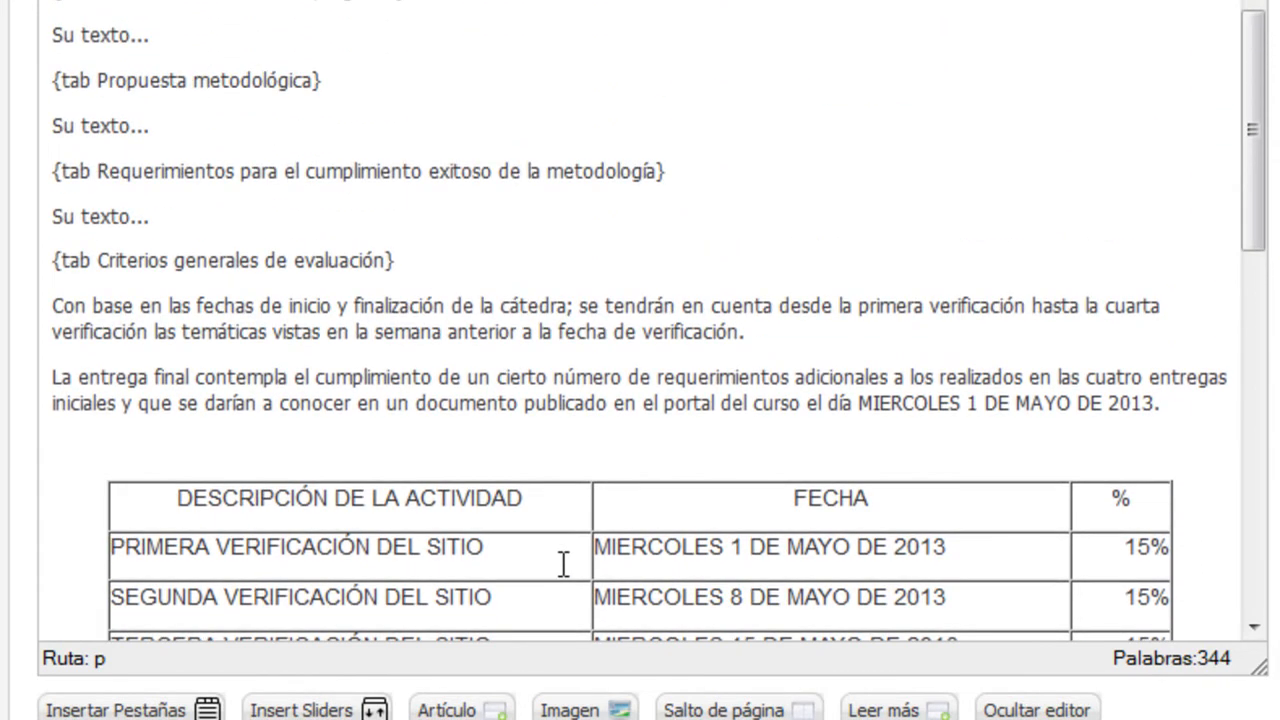
scroll(564, 565, "up", 5)
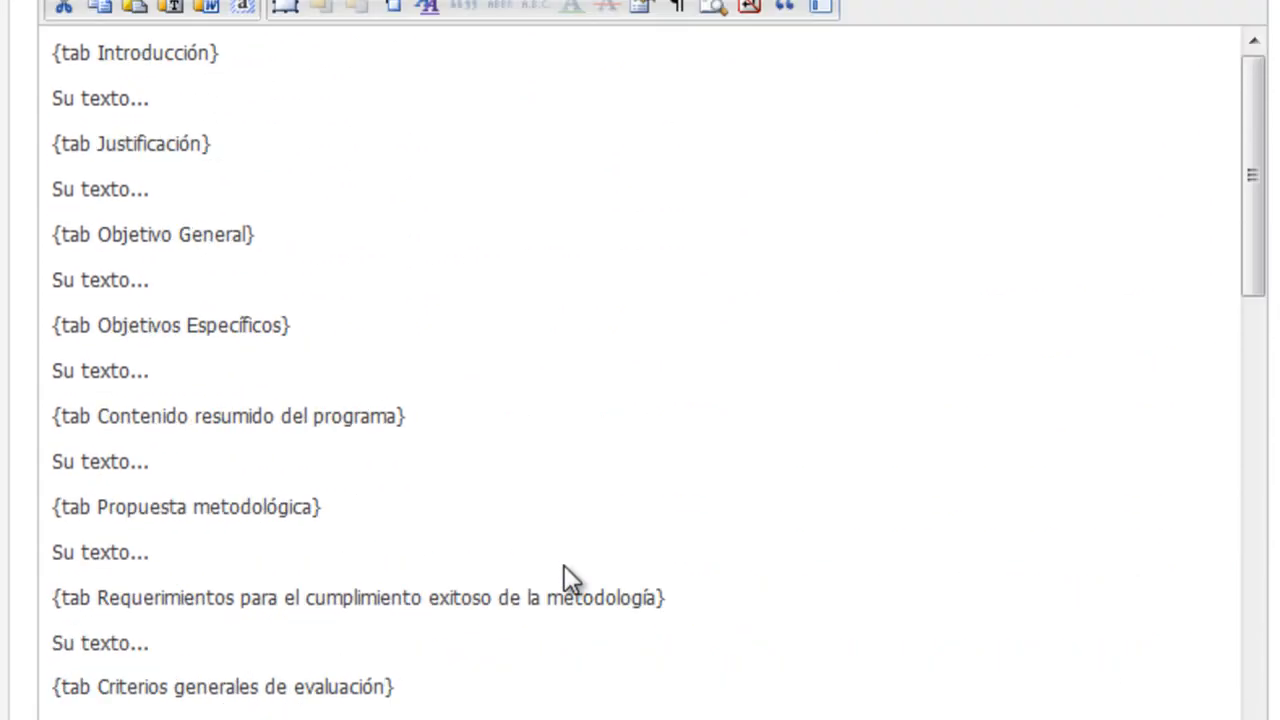
scroll(564, 565, "up", 6)
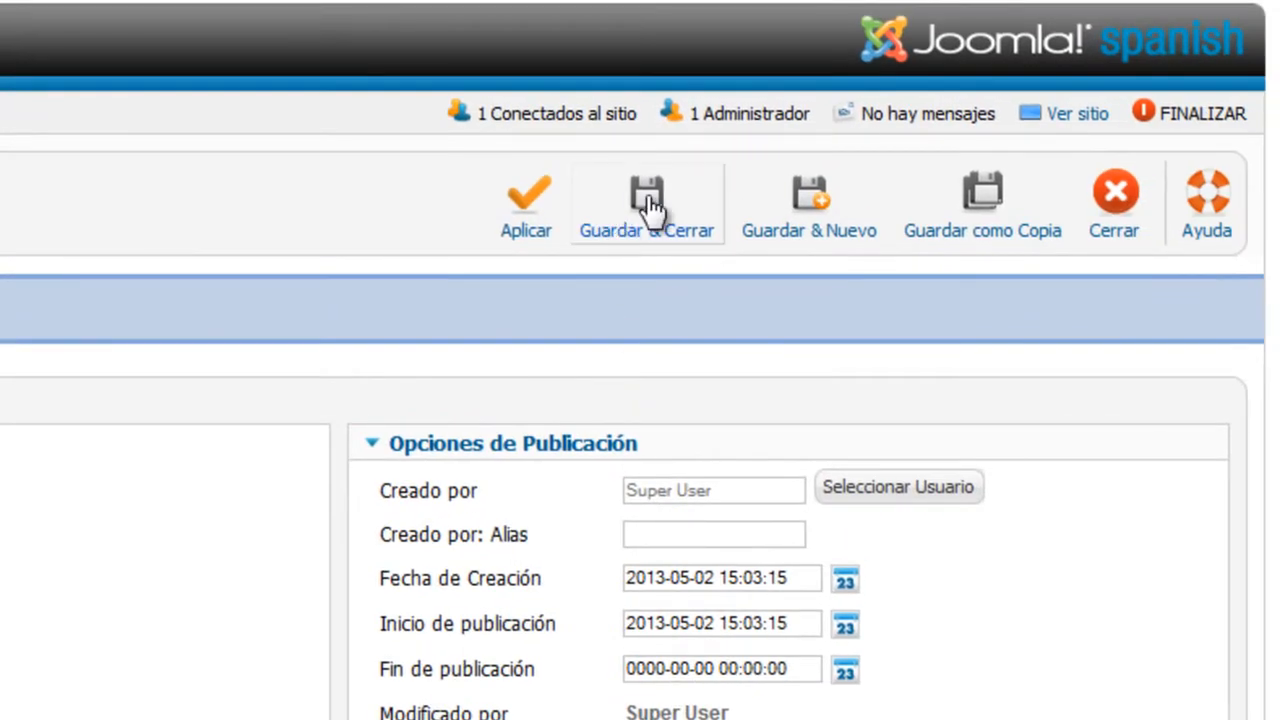
left_click(650, 205)
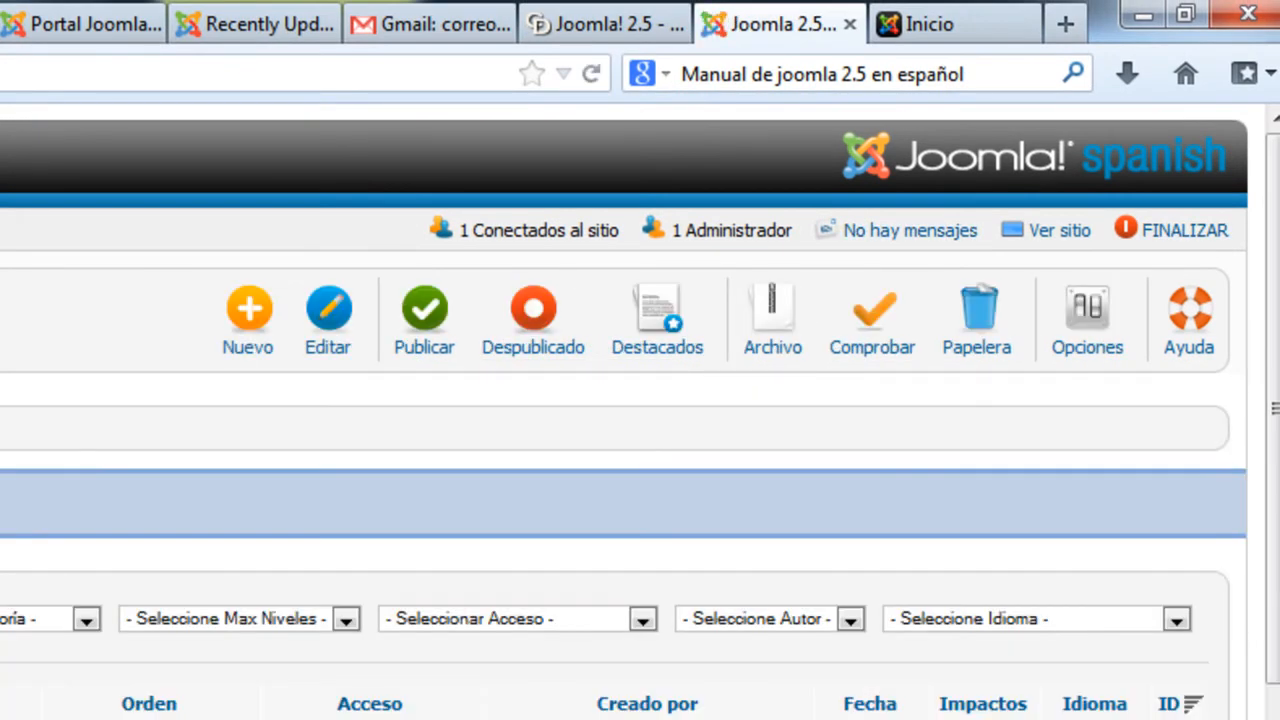
Open the site's front page and check the Bibliografía and Criterios generales de evaluación tabs of Artículo DOS.
left_click(924, 25)
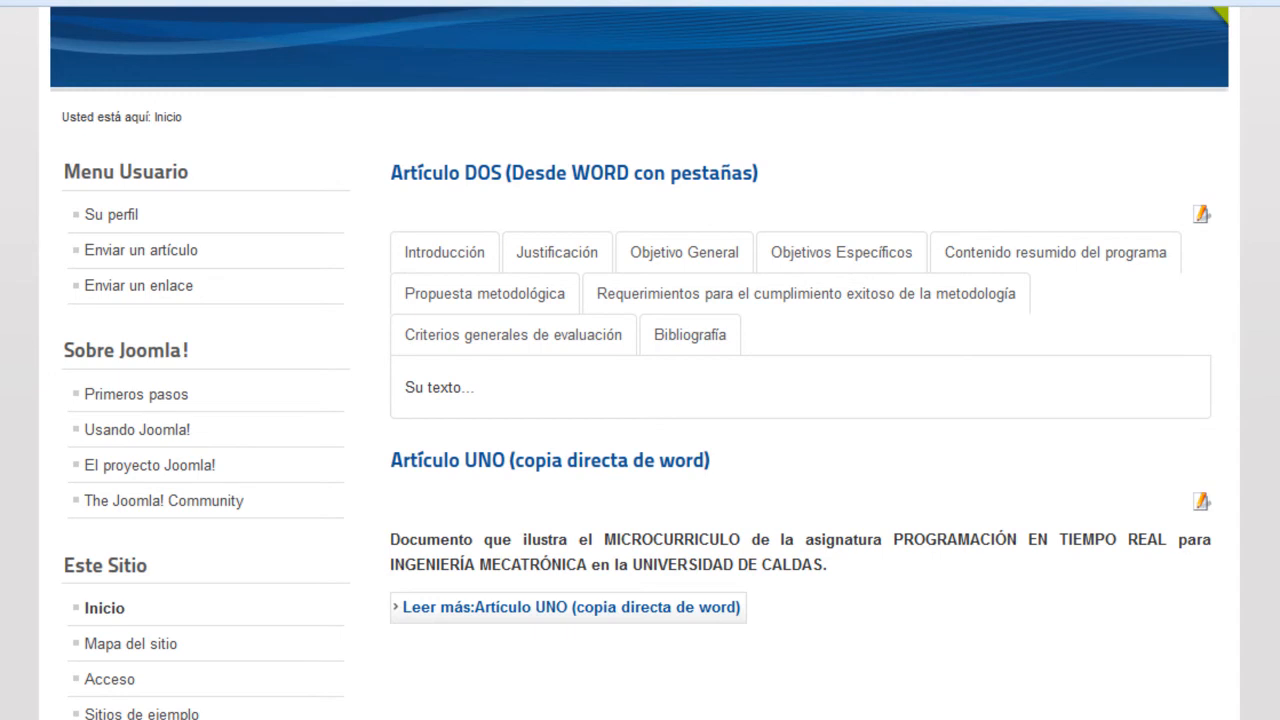
left_click(453, 250)
left_click(679, 340)
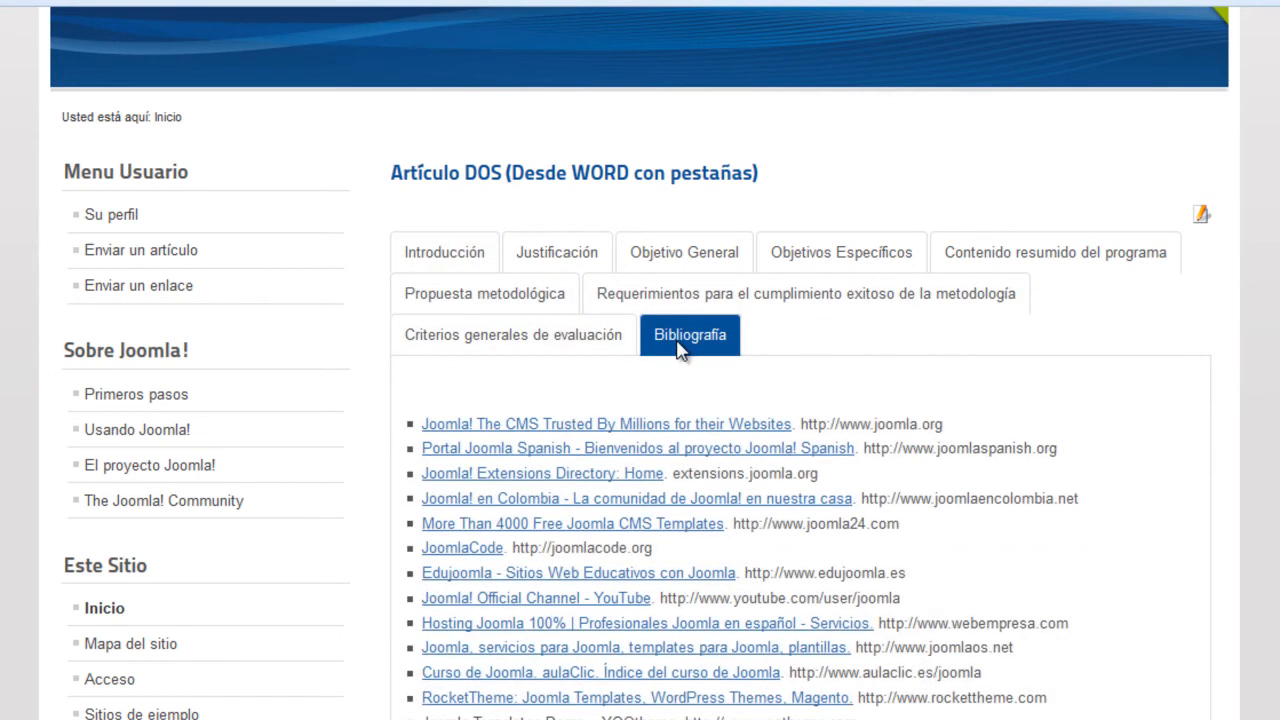
left_click(493, 343)
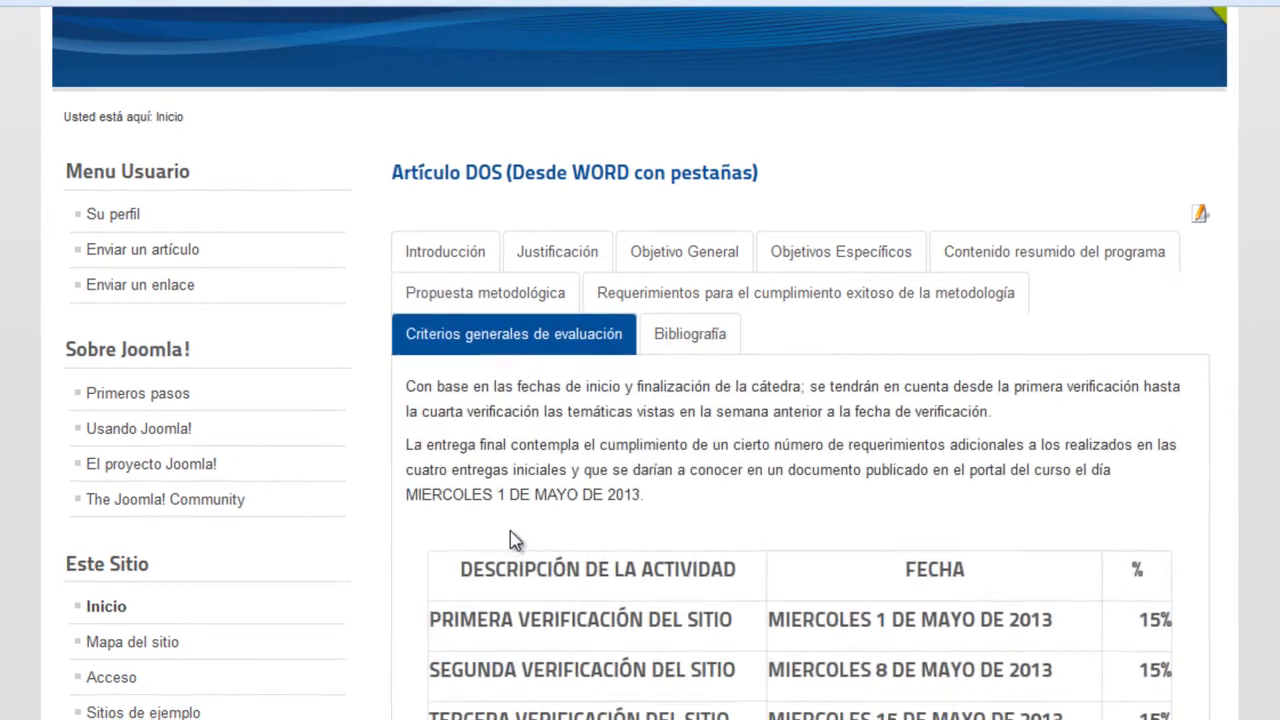
scroll(530, 487, "down", 3)
scroll(539, 459, "up", 3)
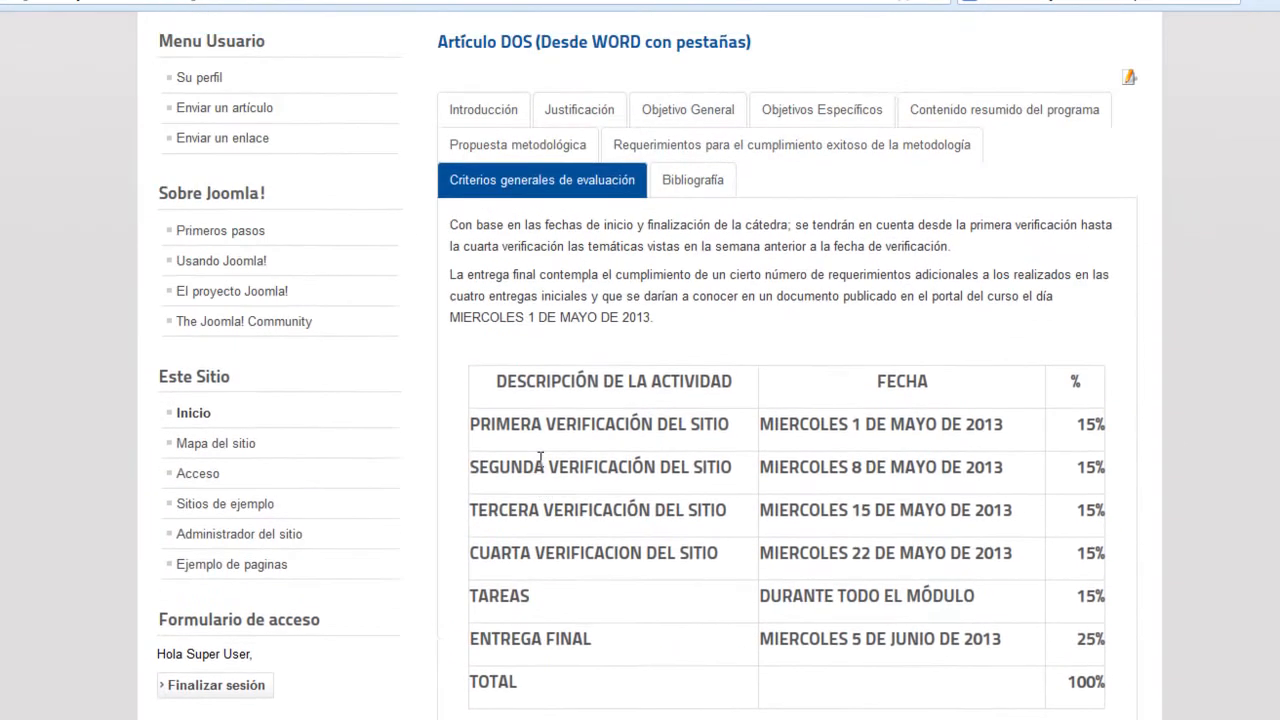
Browse the article's other tabs, including Requerimientos, Introducción, Objetivo General and Propuesta metodológica, ending on Bibliografía.
left_click(658, 150)
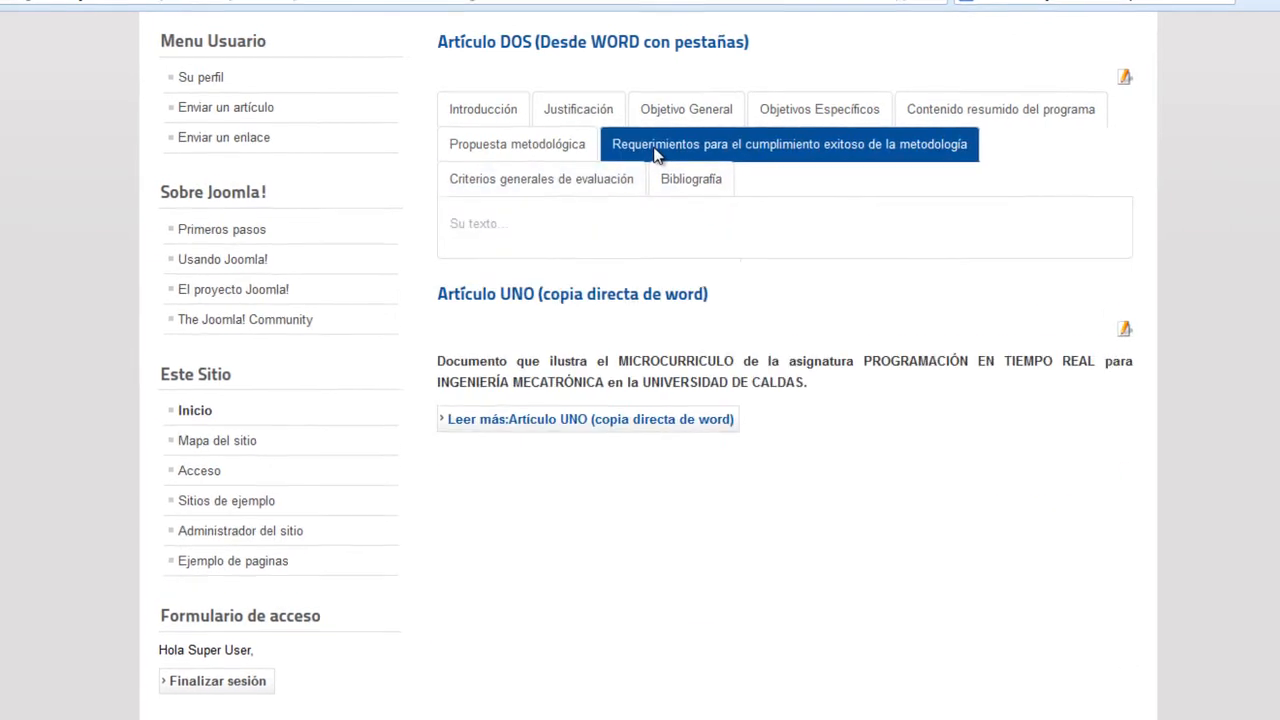
left_click(508, 137)
left_click(476, 107)
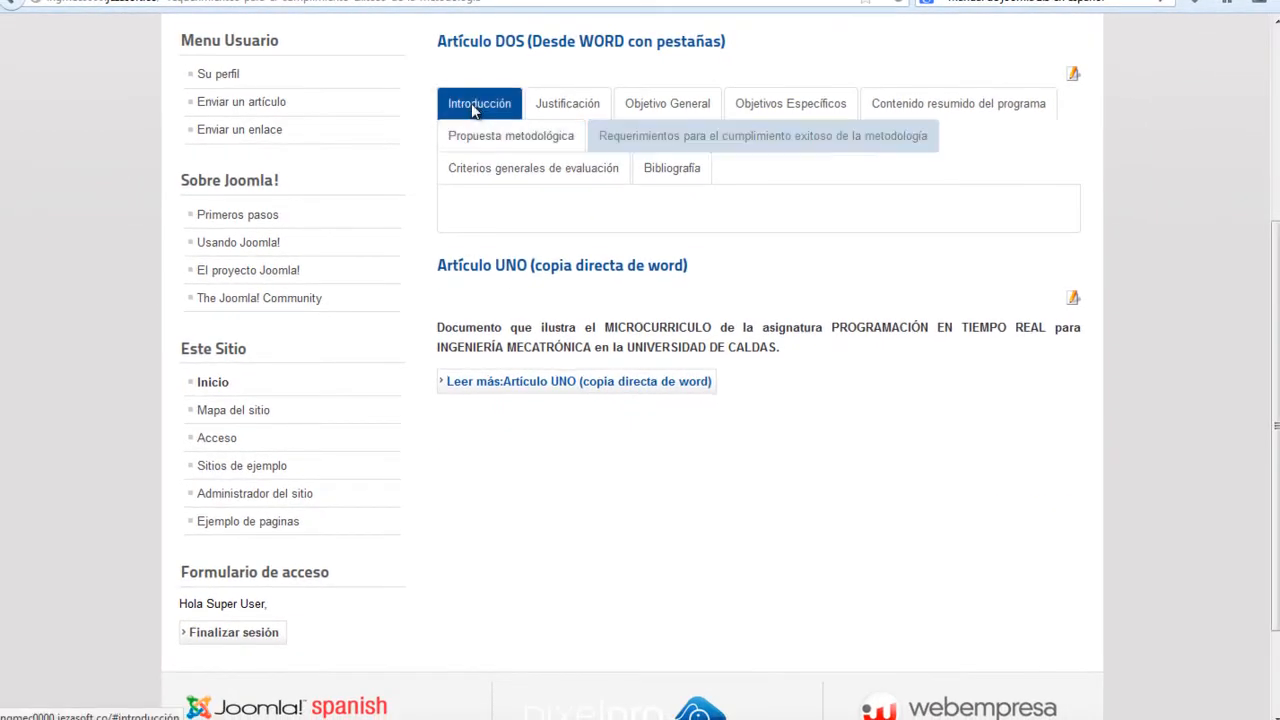
left_click(667, 112)
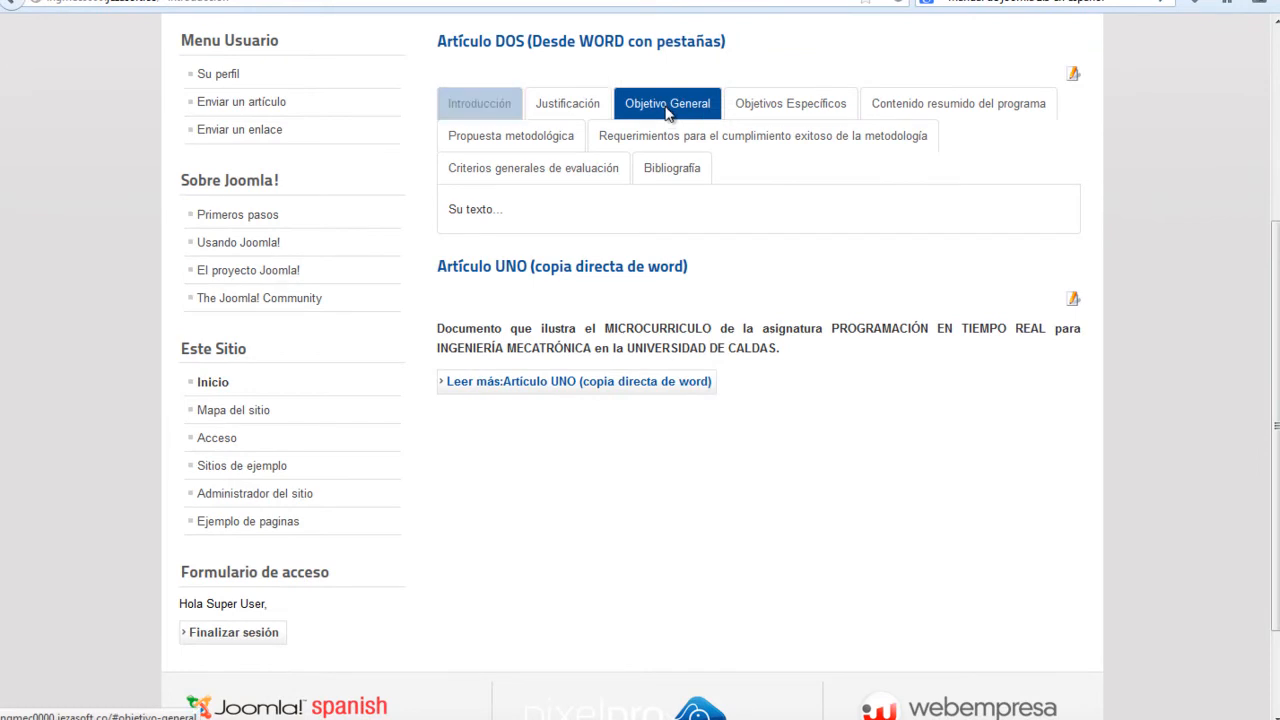
left_click(529, 133)
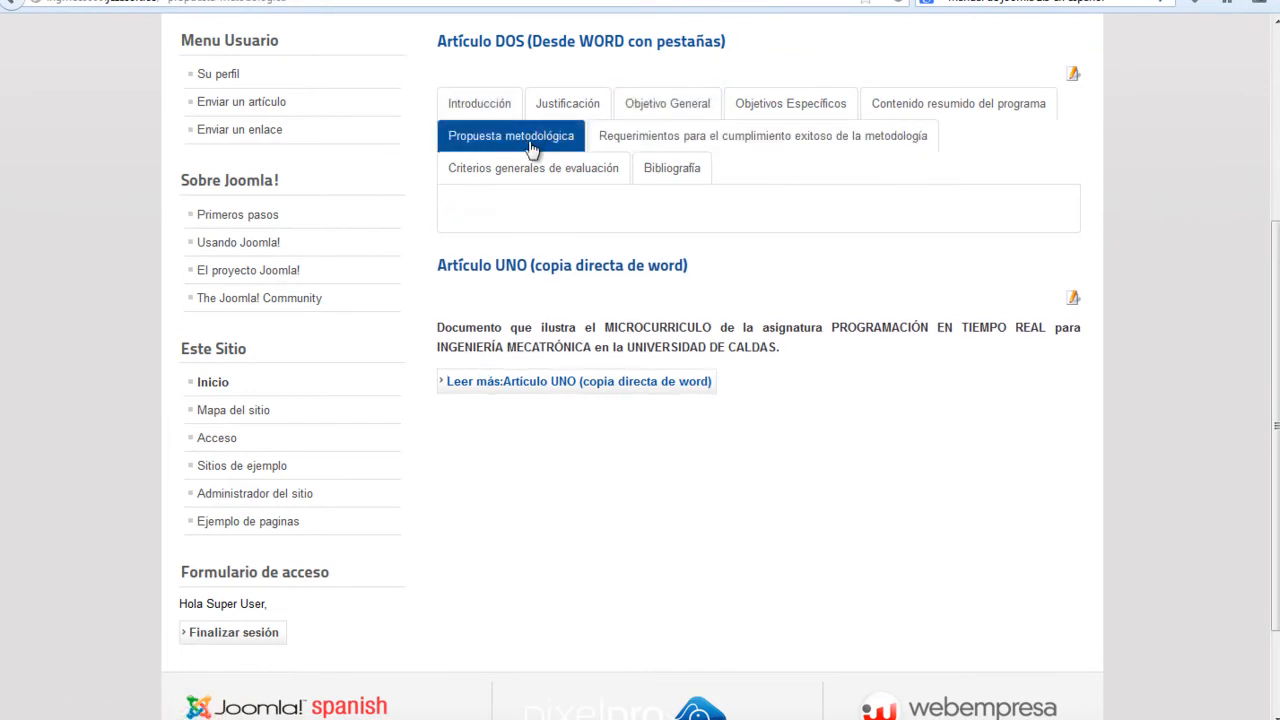
left_click(521, 167)
left_click(683, 166)
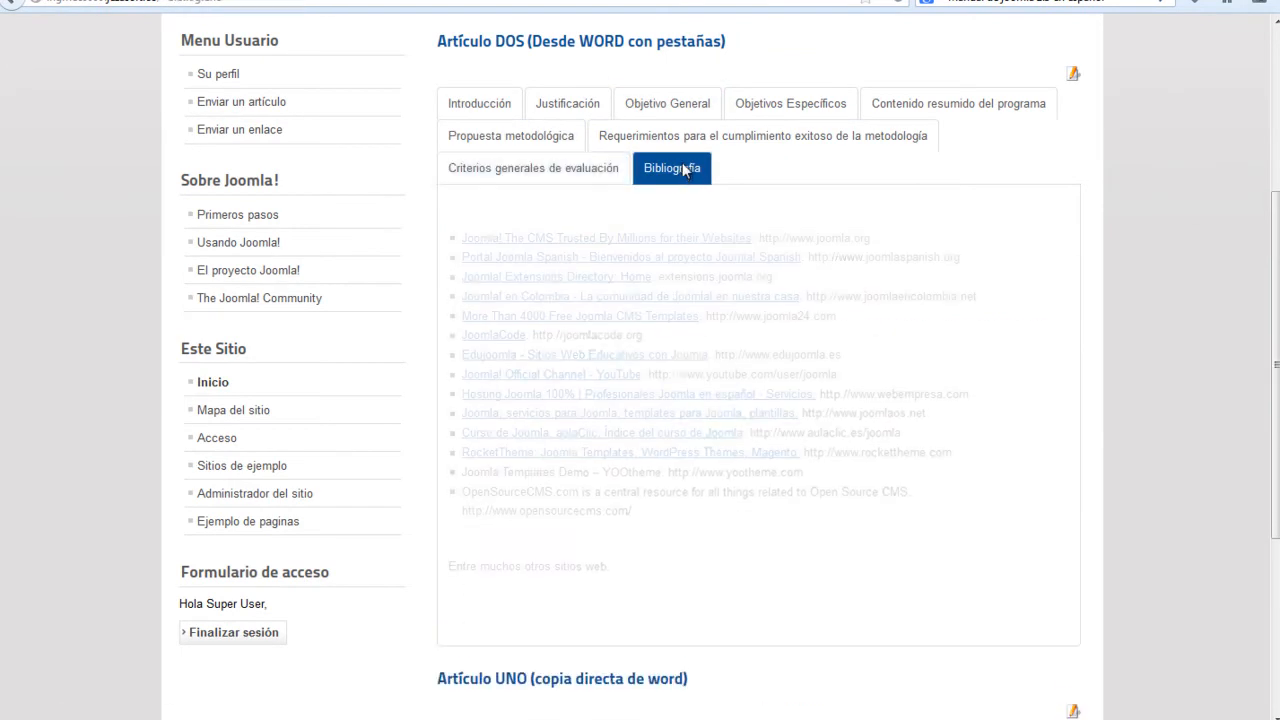
Review the evaluation table in the Criterios generales de evaluación tab, dismiss the Windows performance notification, and return to Bibliografía.
left_click(610, 168)
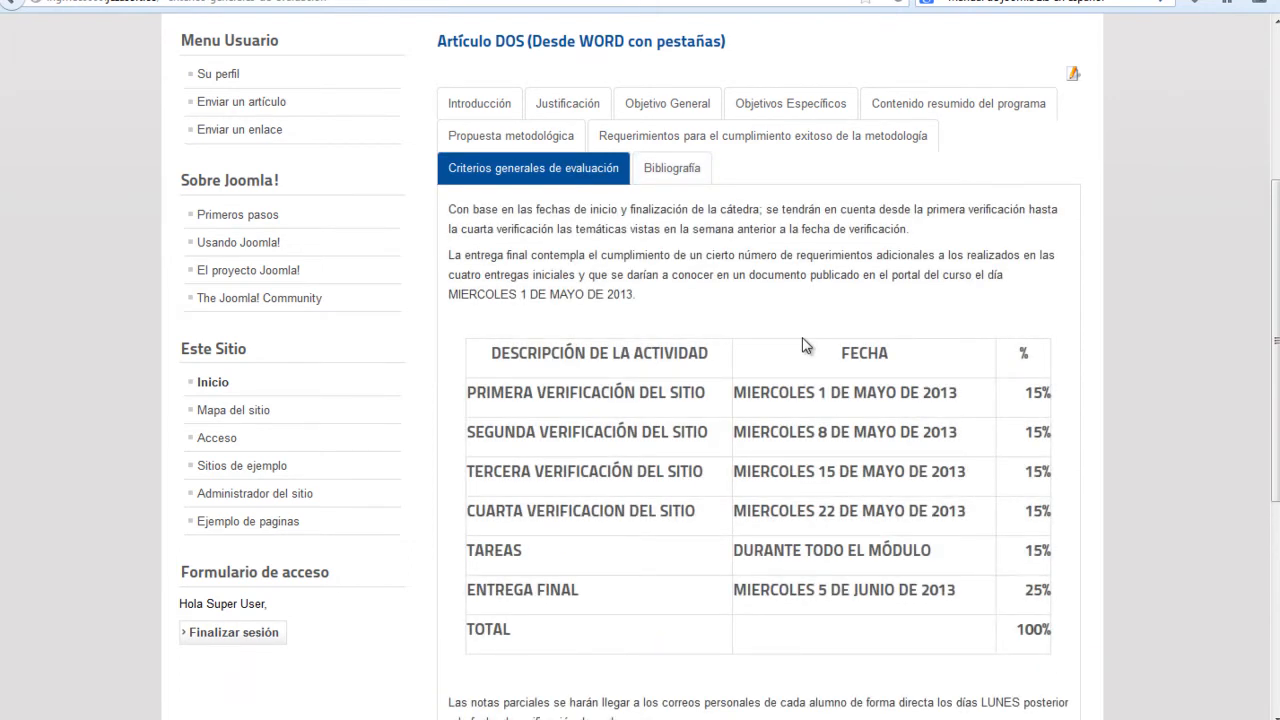
scroll(803, 345, "down", 4)
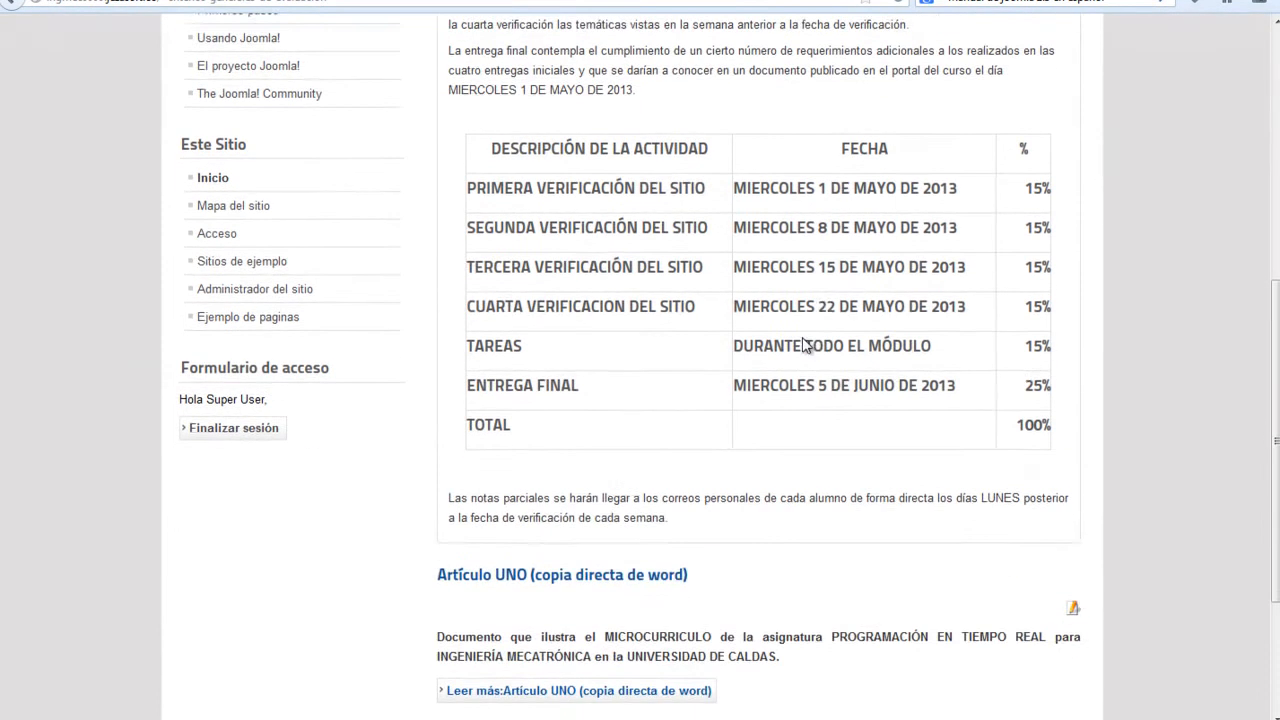
scroll(803, 338, "up", 3)
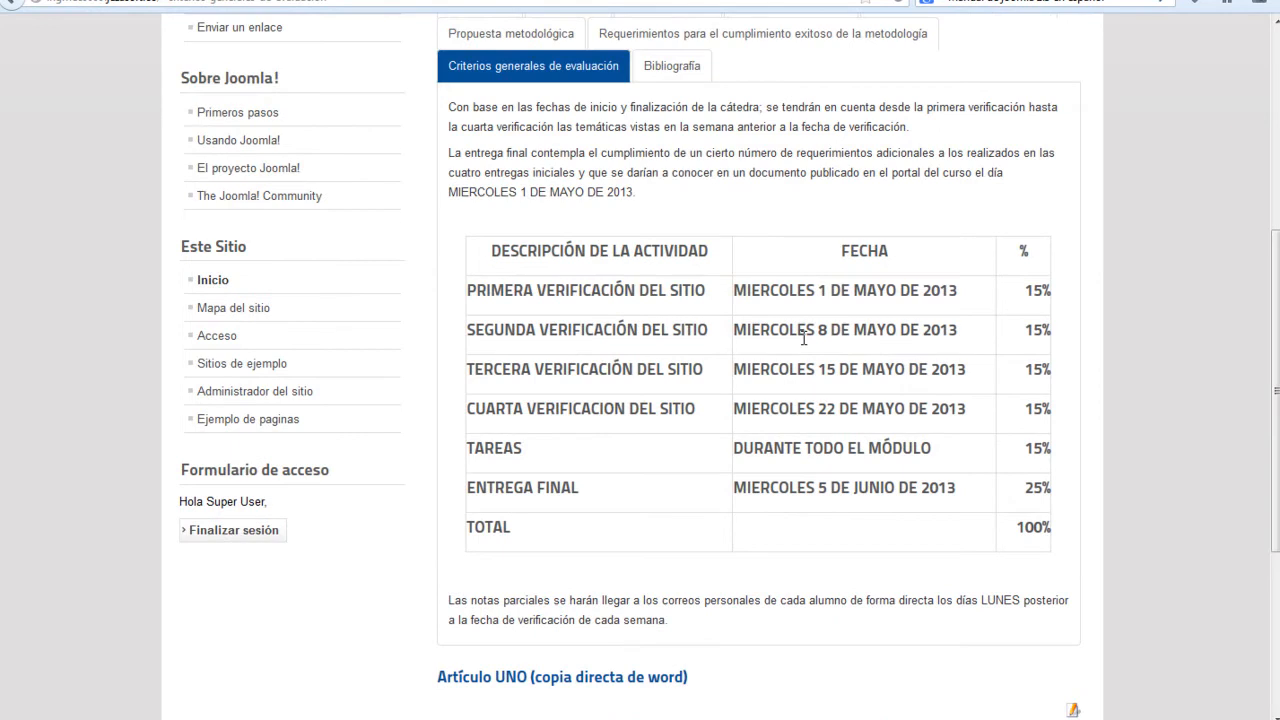
scroll(803, 338, "up", 2)
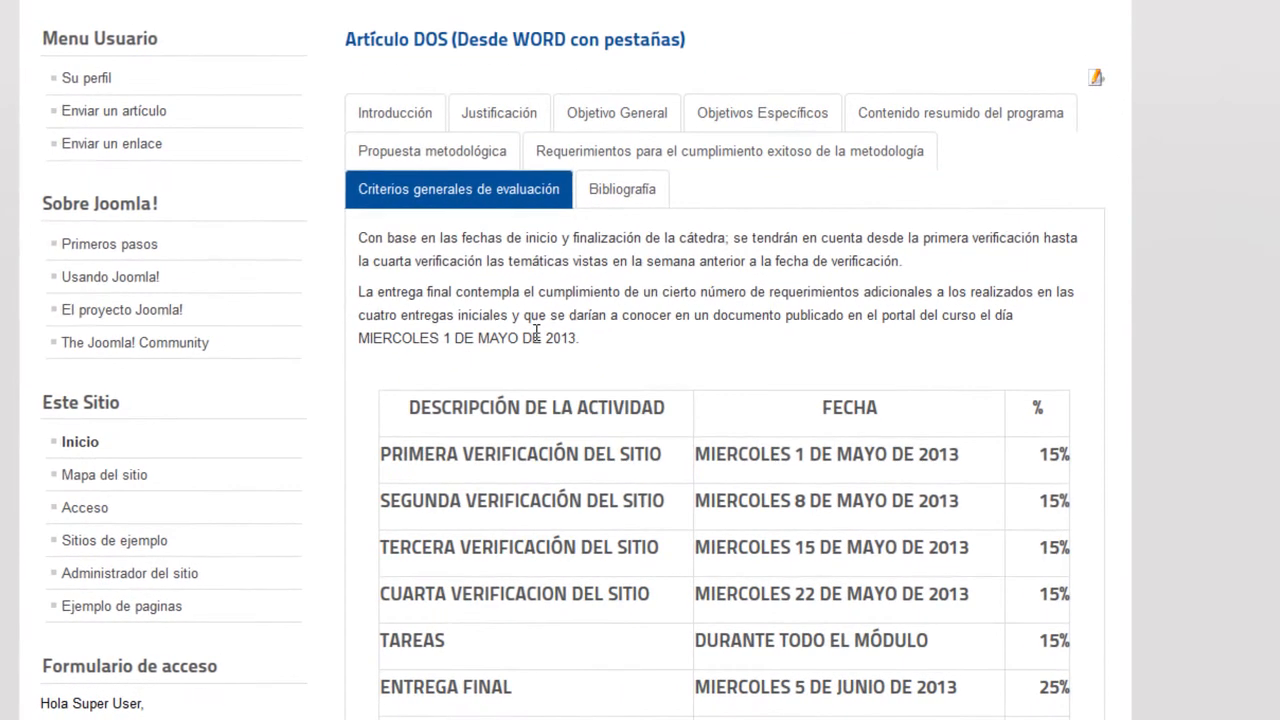
scroll(600, 390, "down", 2)
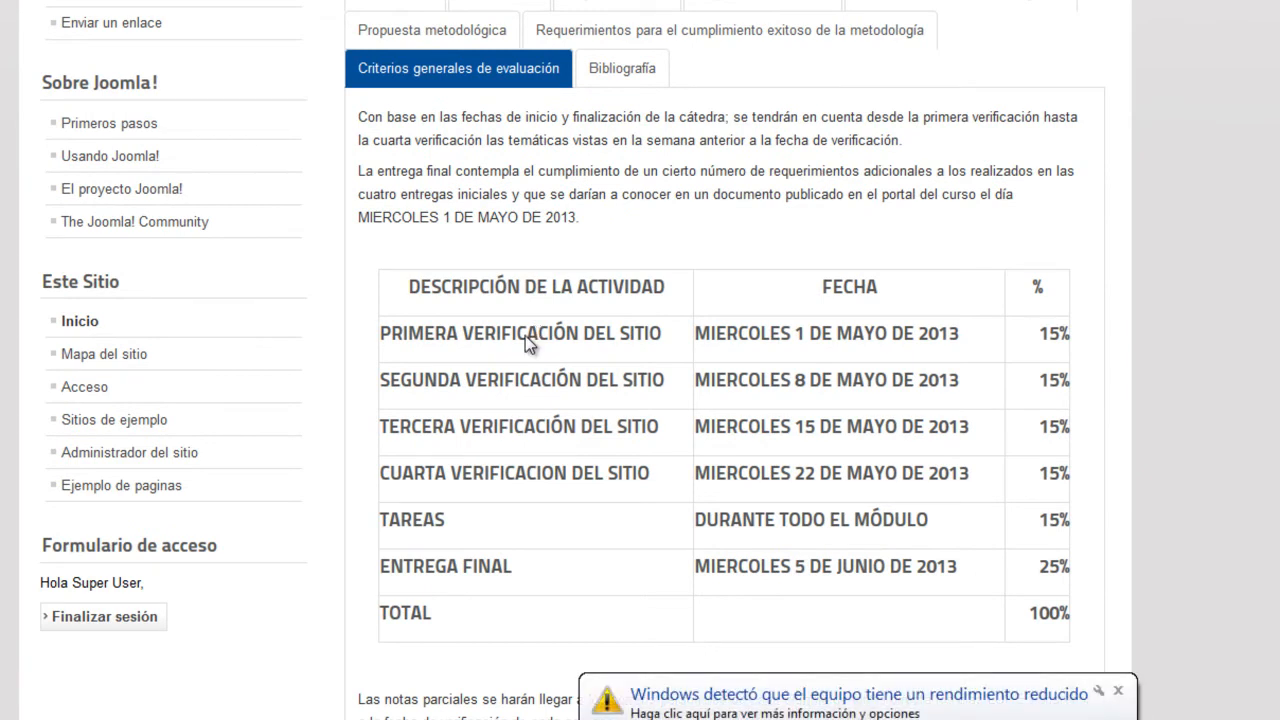
left_click(1119, 691)
left_click(602, 72)
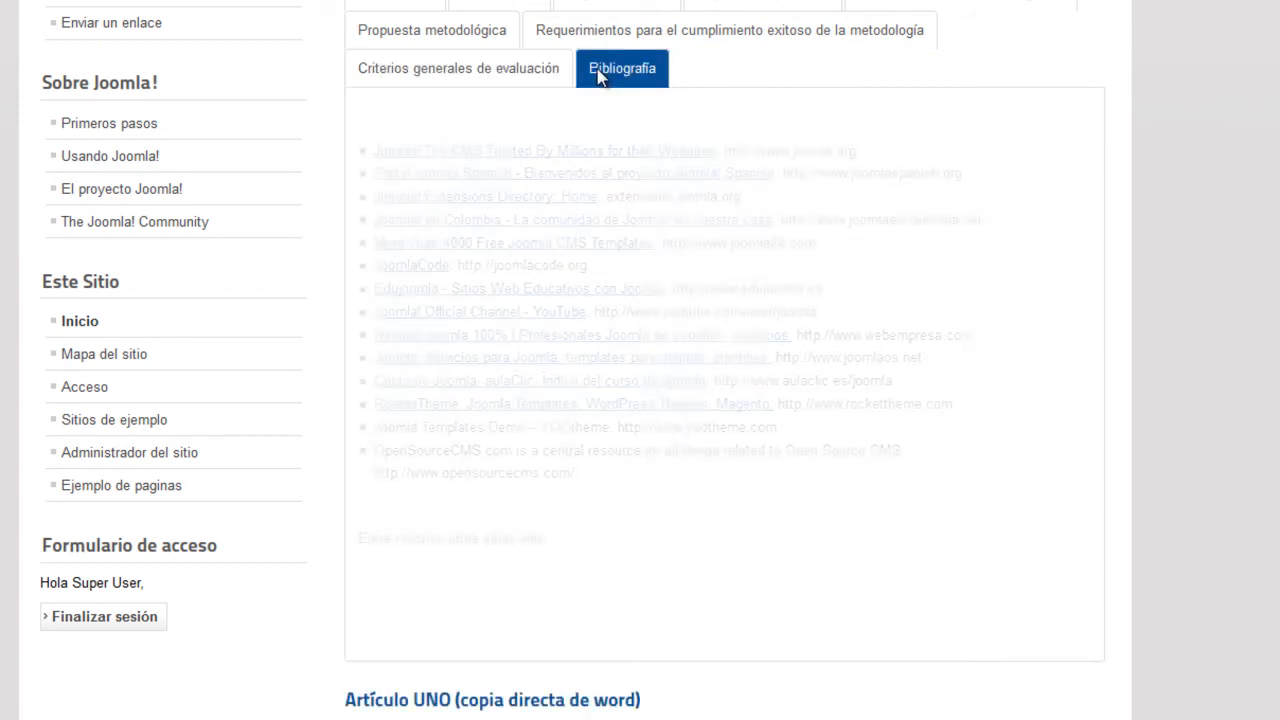
Review the evaluation table under Criterios generales de evaluación and the Propuesta metodológica tab of the published Artículo DOS.
left_click(483, 78)
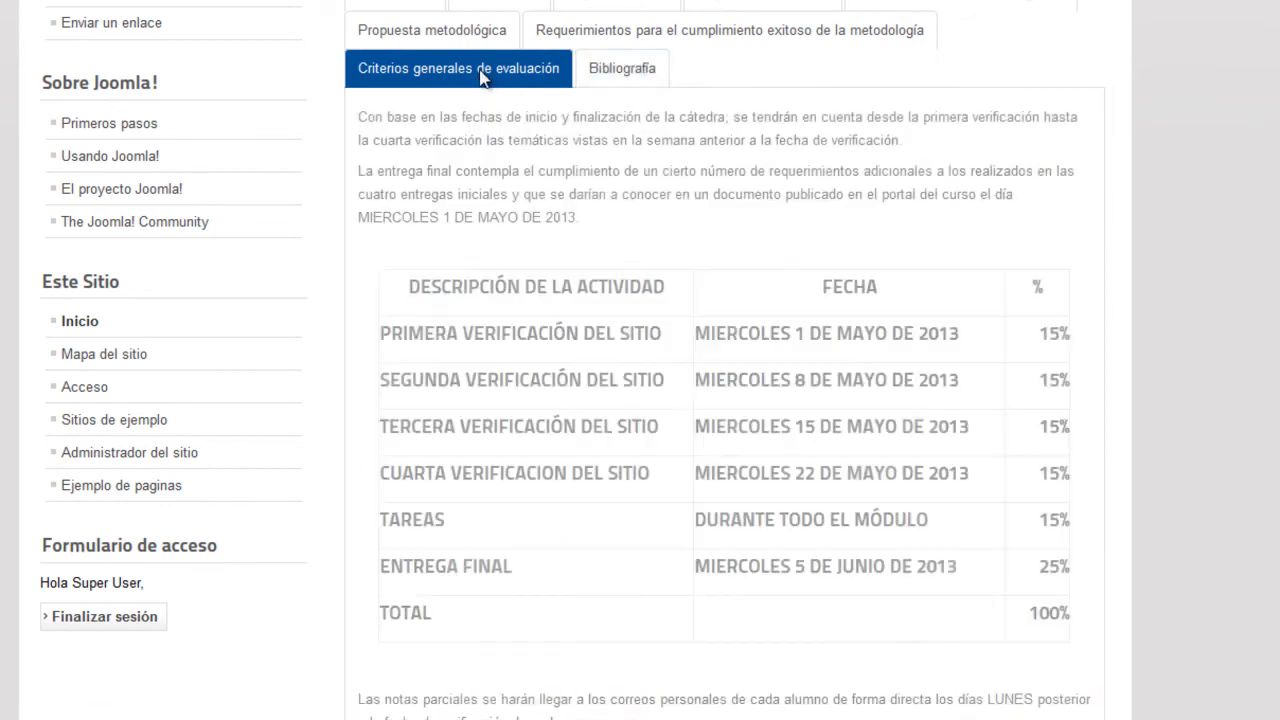
scroll(573, 354, "down", 2)
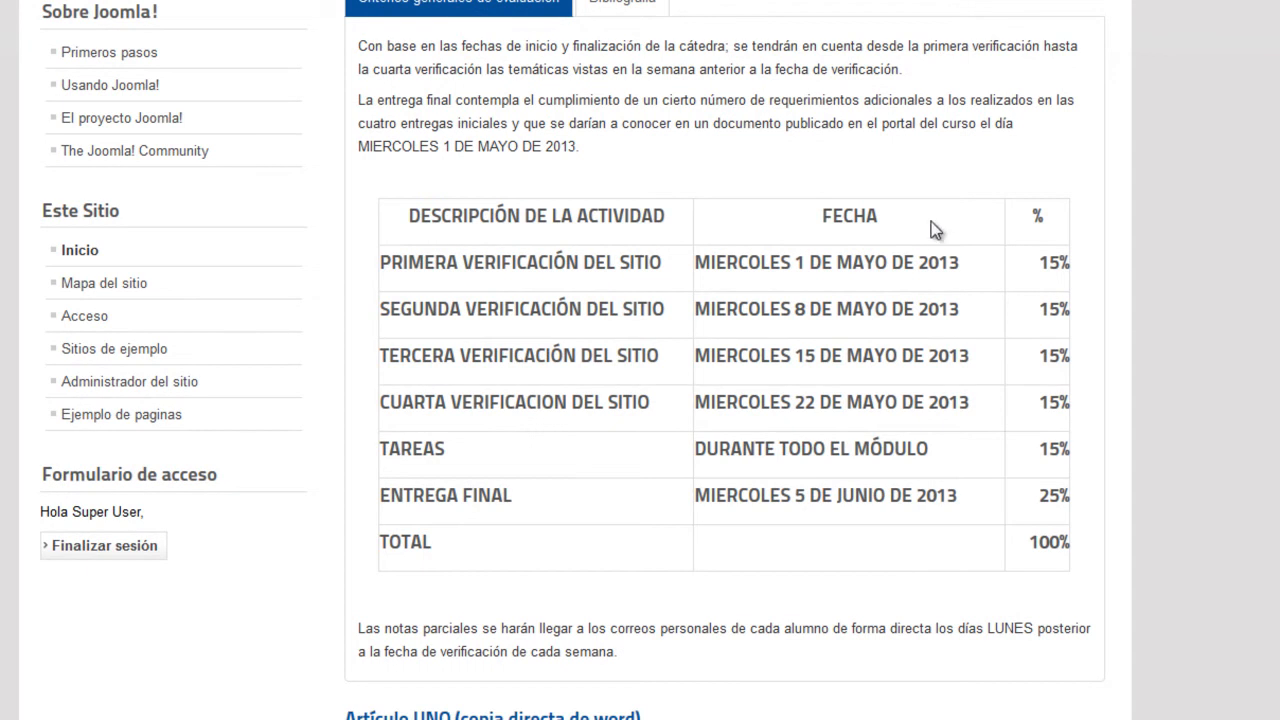
scroll(608, 93, "up", 3)
left_click(449, 72)
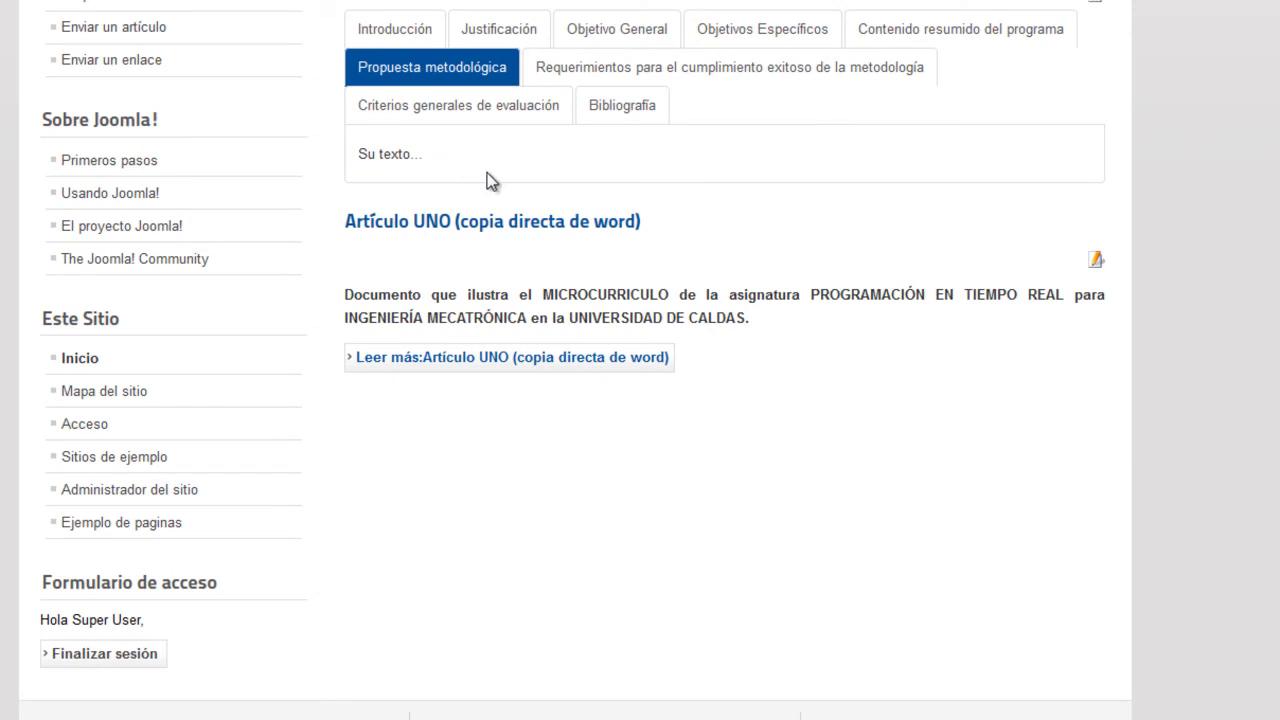
scroll(490, 180, "up", 3)
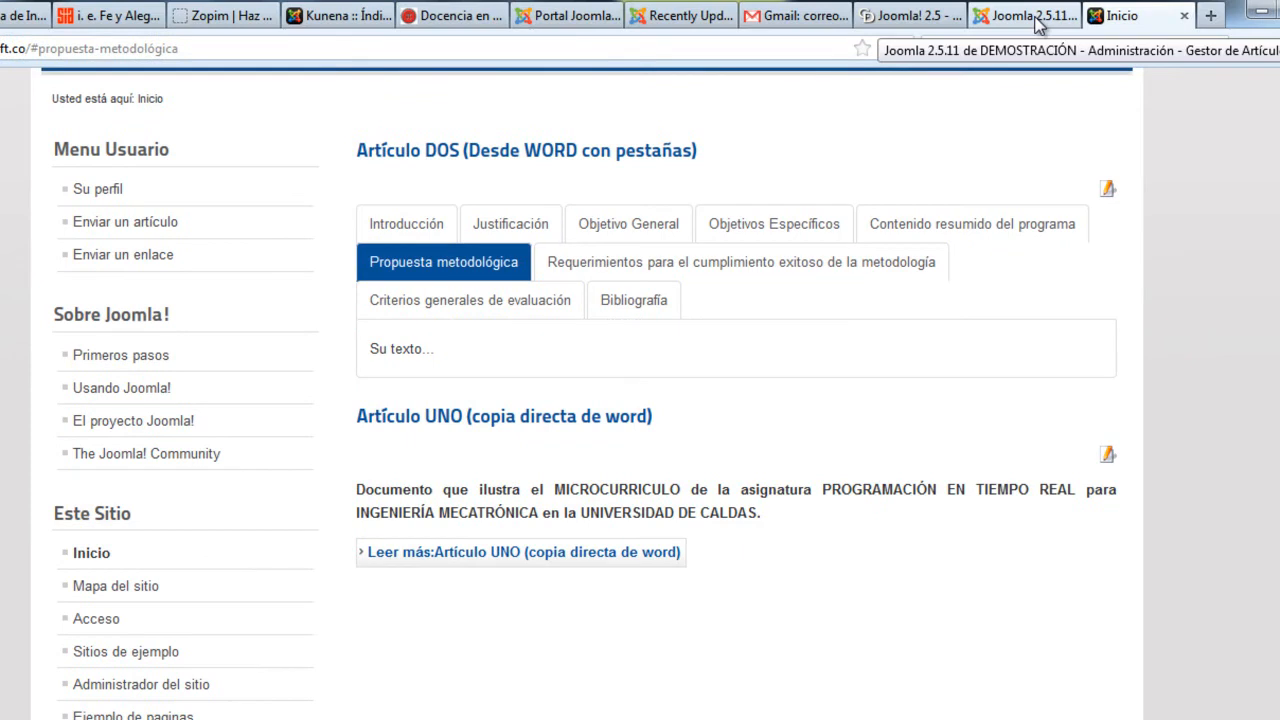
Return to the Joomla article manager, open Artículo UNO for editing and change its title to "Artículo UNO (Copia directa de WORD)".
left_click(1037, 25)
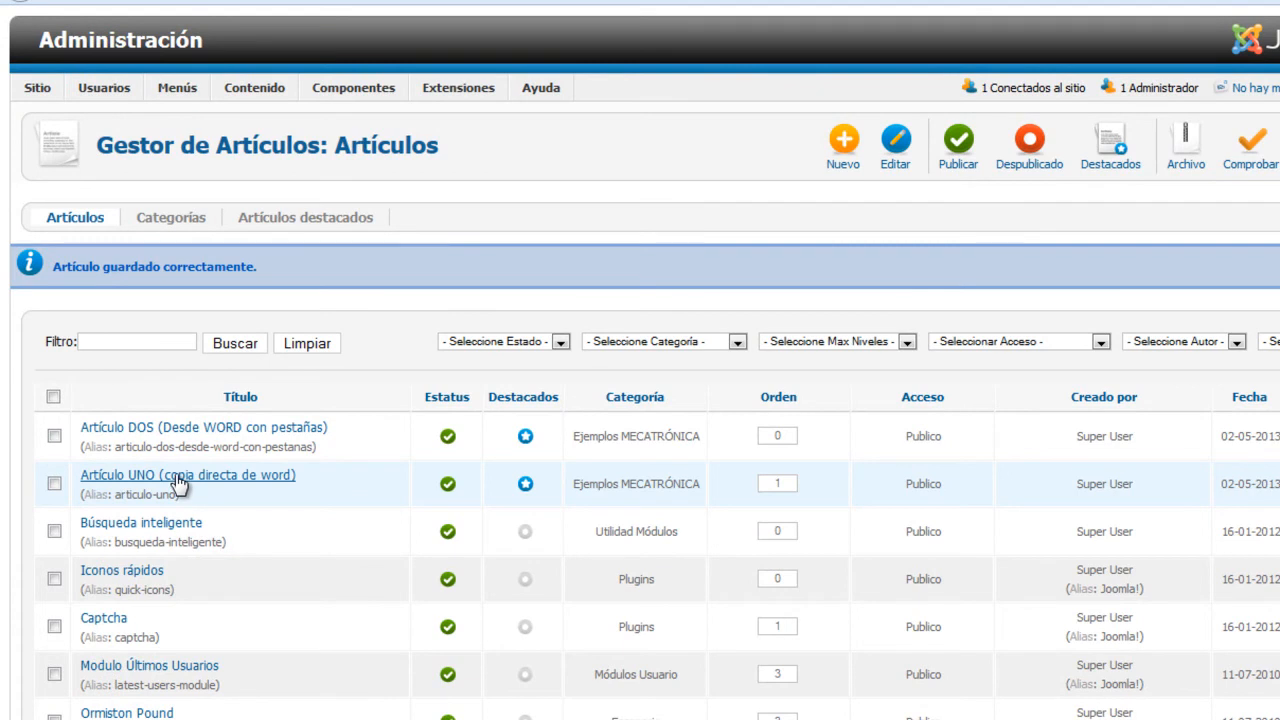
left_click(177, 480)
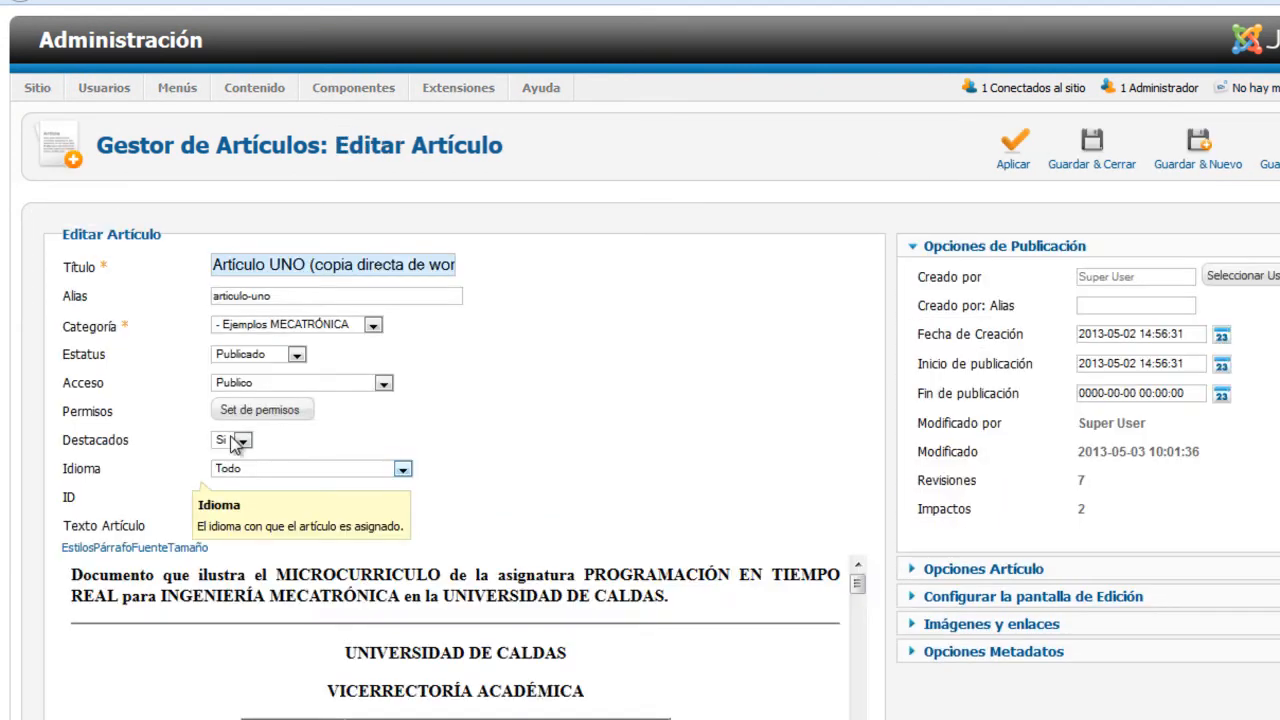
key("BackSpace")
type("C")
key("Right")
key("Right")
key("Right")
key("Right")
key("Right")
key("Right")
key("Right")
key("Right")
key("Right")
key("Right")
key("Right")
key("Right")
key("Right")
key("Right")
key("Right")
key("Right")
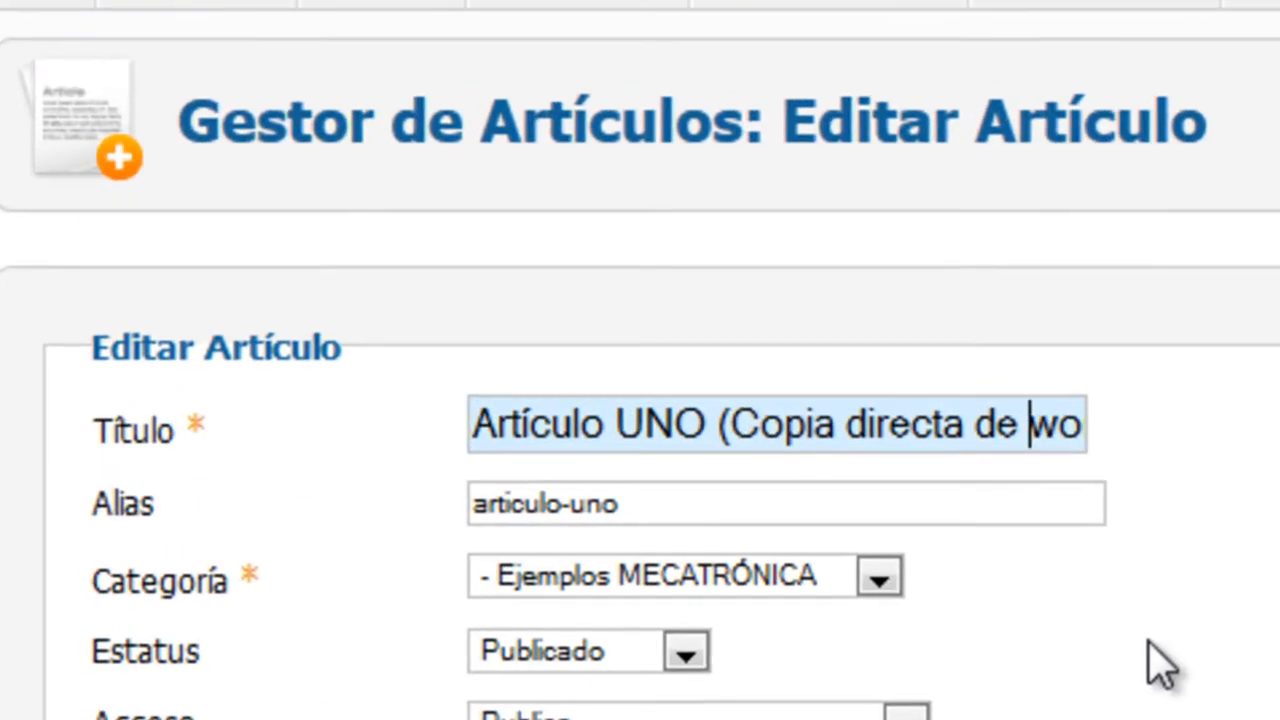
type("WORD")
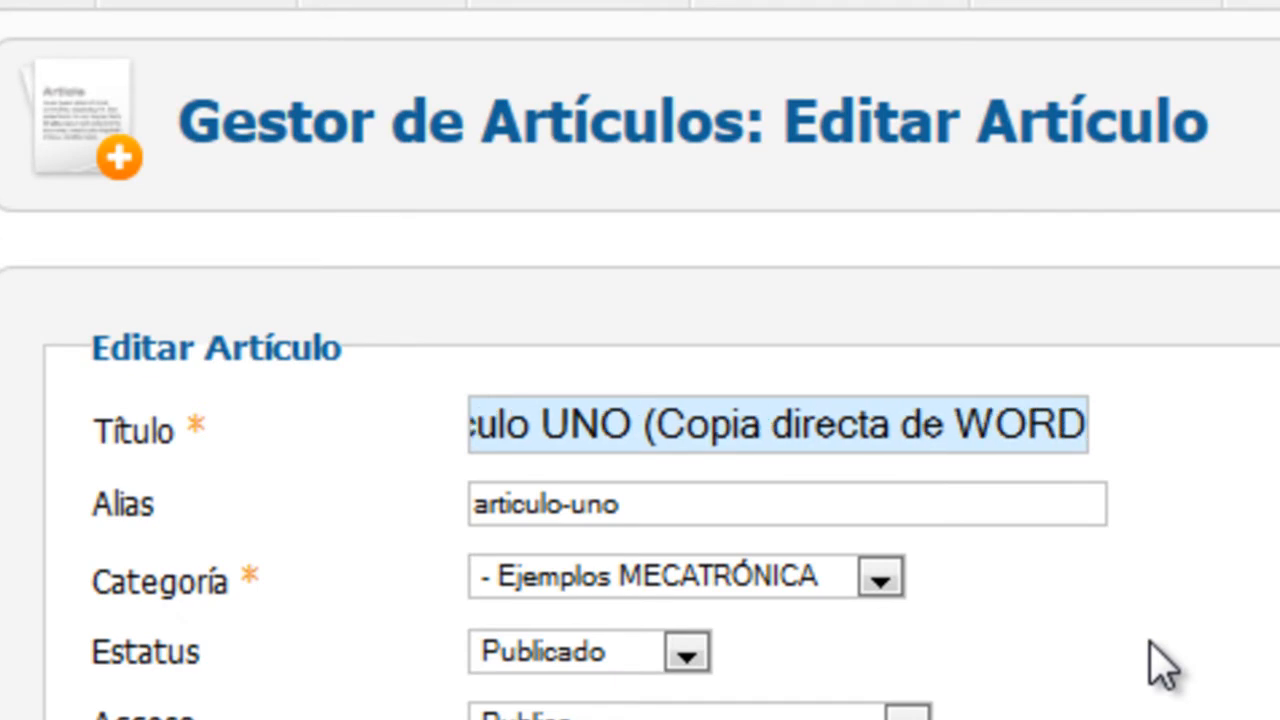
key("Delete")
key("Delete")
key("Delete")
key("Delete")
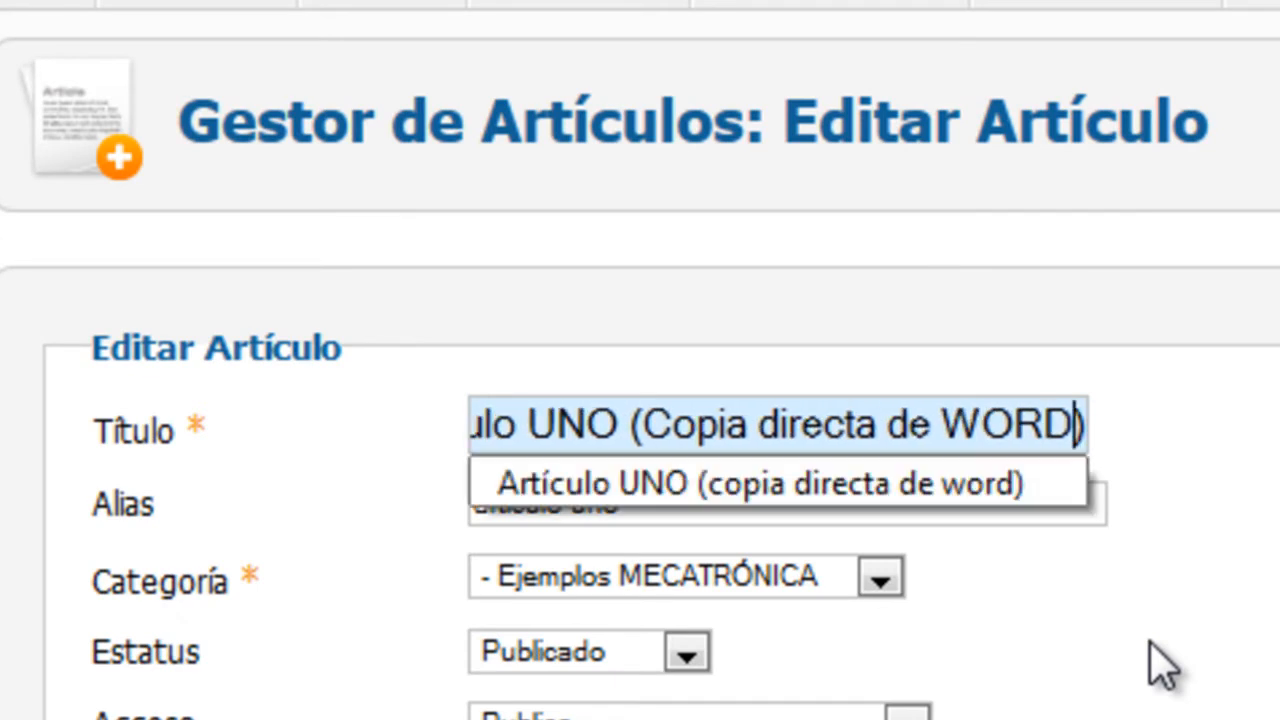
key("Escape")
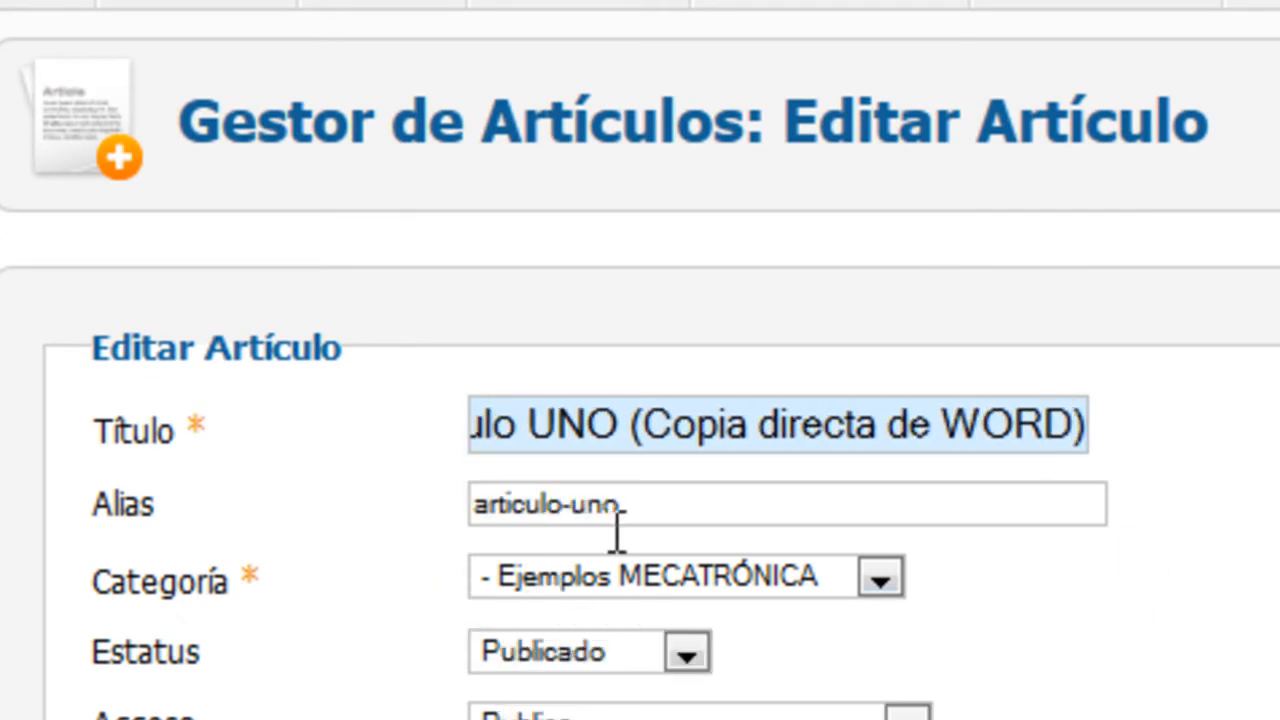
Clear the alias of Artículo UNO, and save and close the article.
triple_click(668, 512)
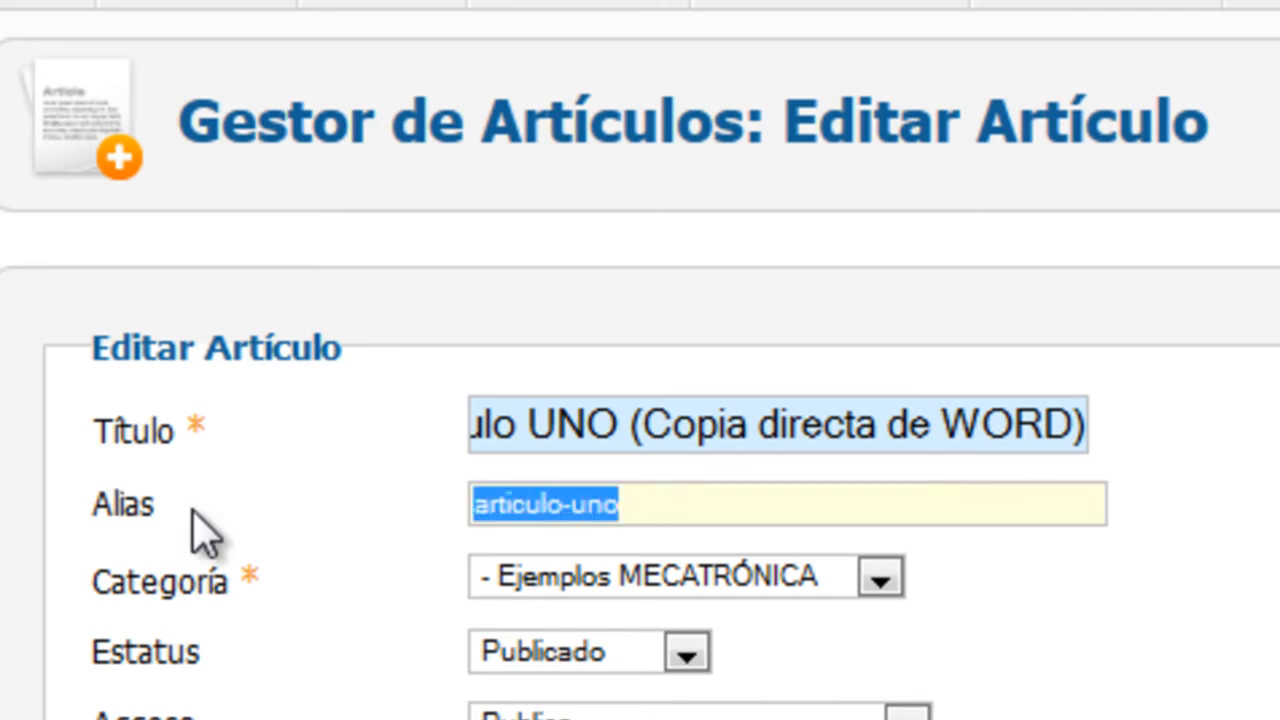
key("Delete")
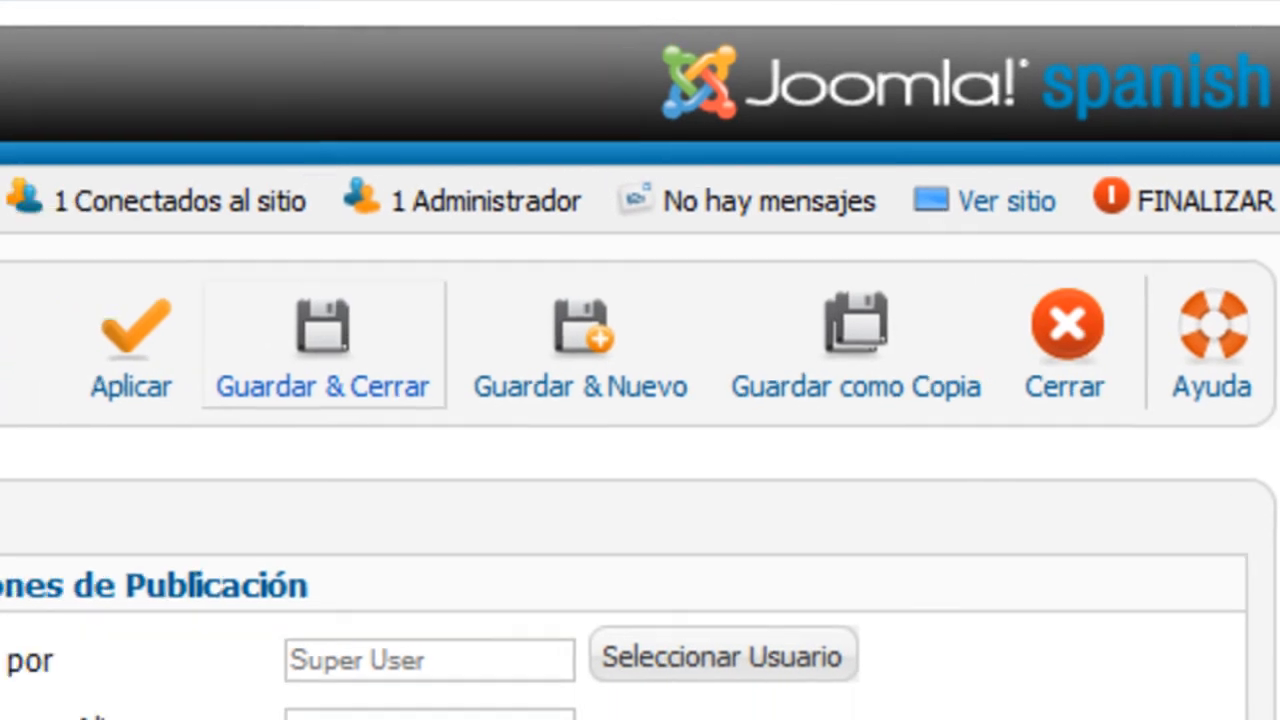
left_click(236, 362)
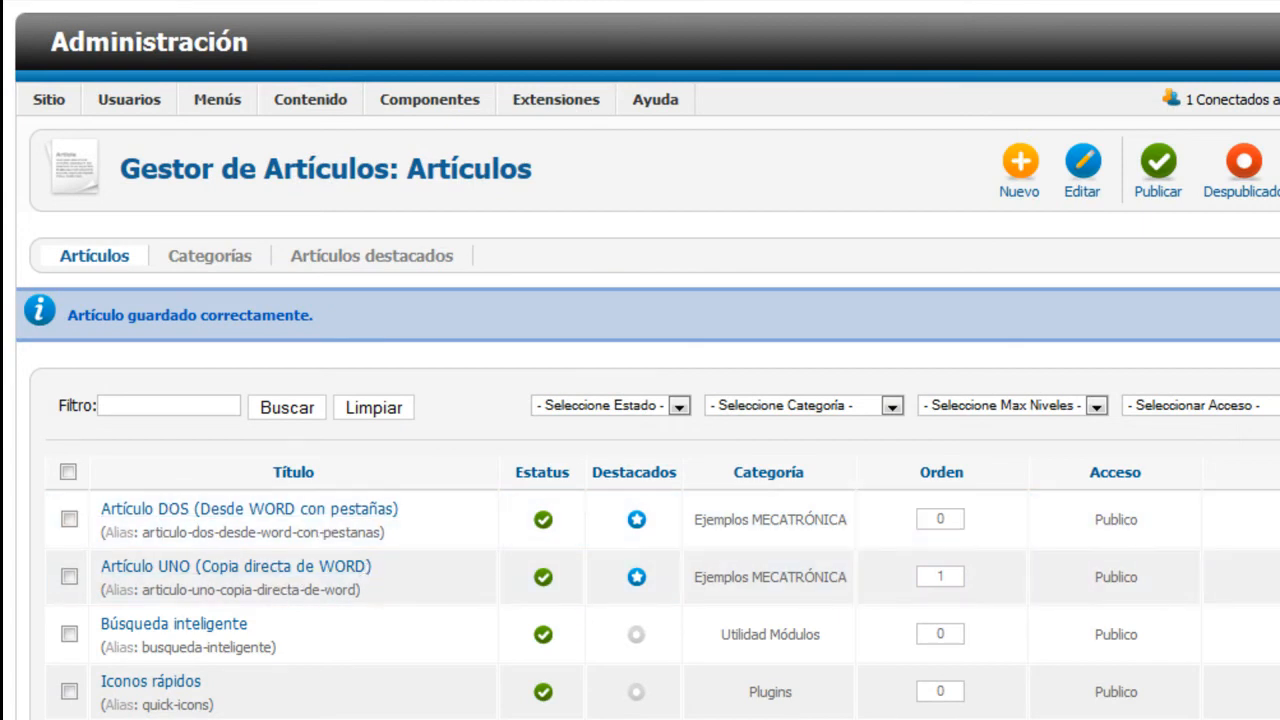
Create a new article, reuse the suggested title "Artículo DOS (Desde WORD con pestañas)" and replace DOS with TRES.
left_click(1022, 183)
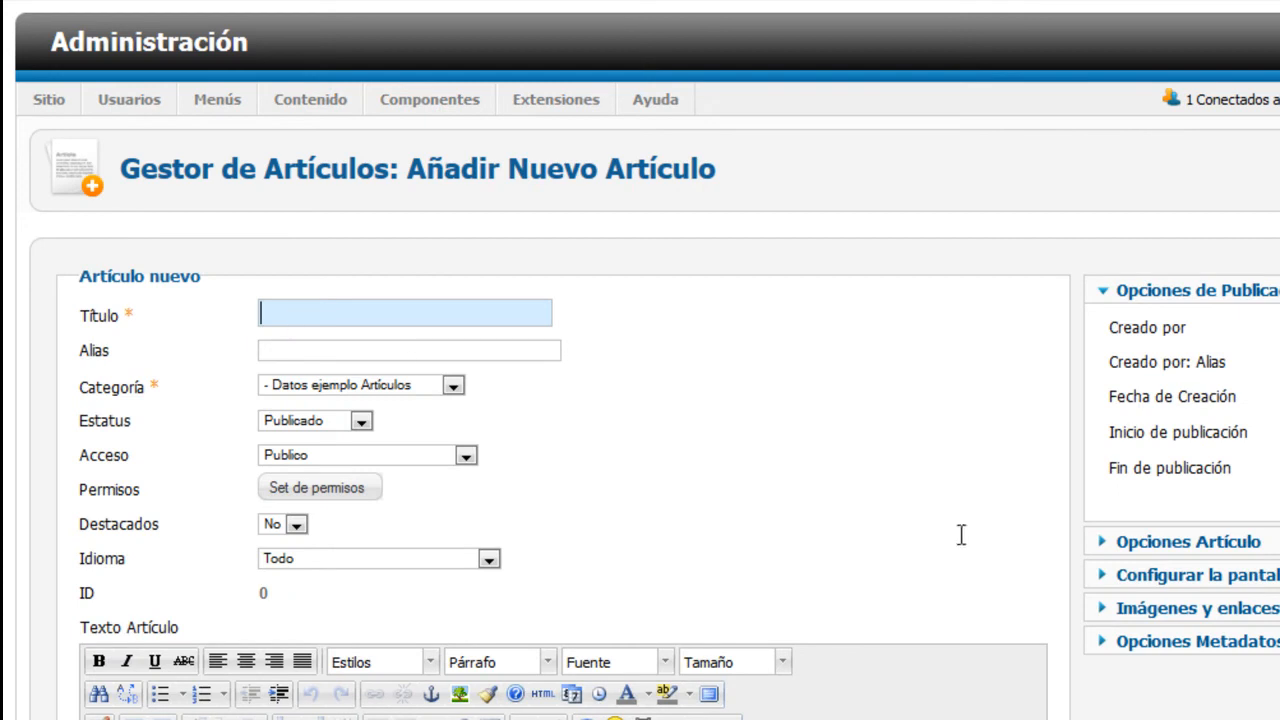
type("Ae")
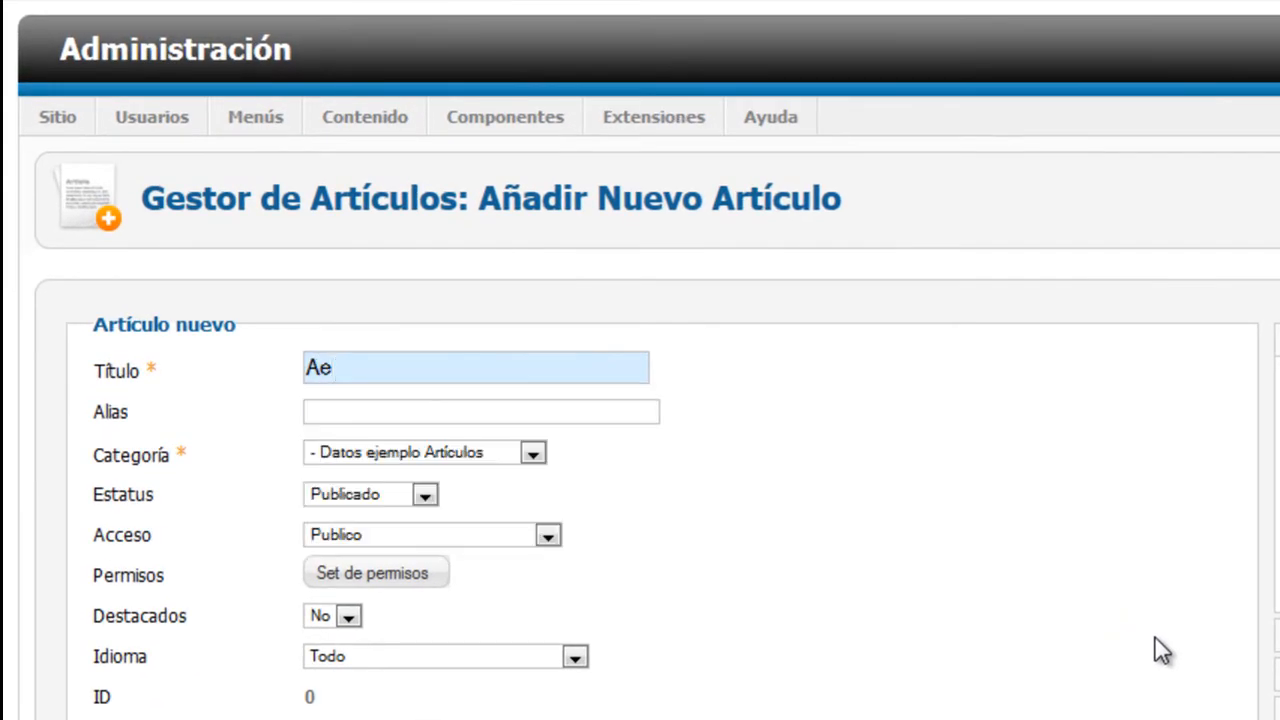
key("BackSpace")
key("Down")
key("Down")
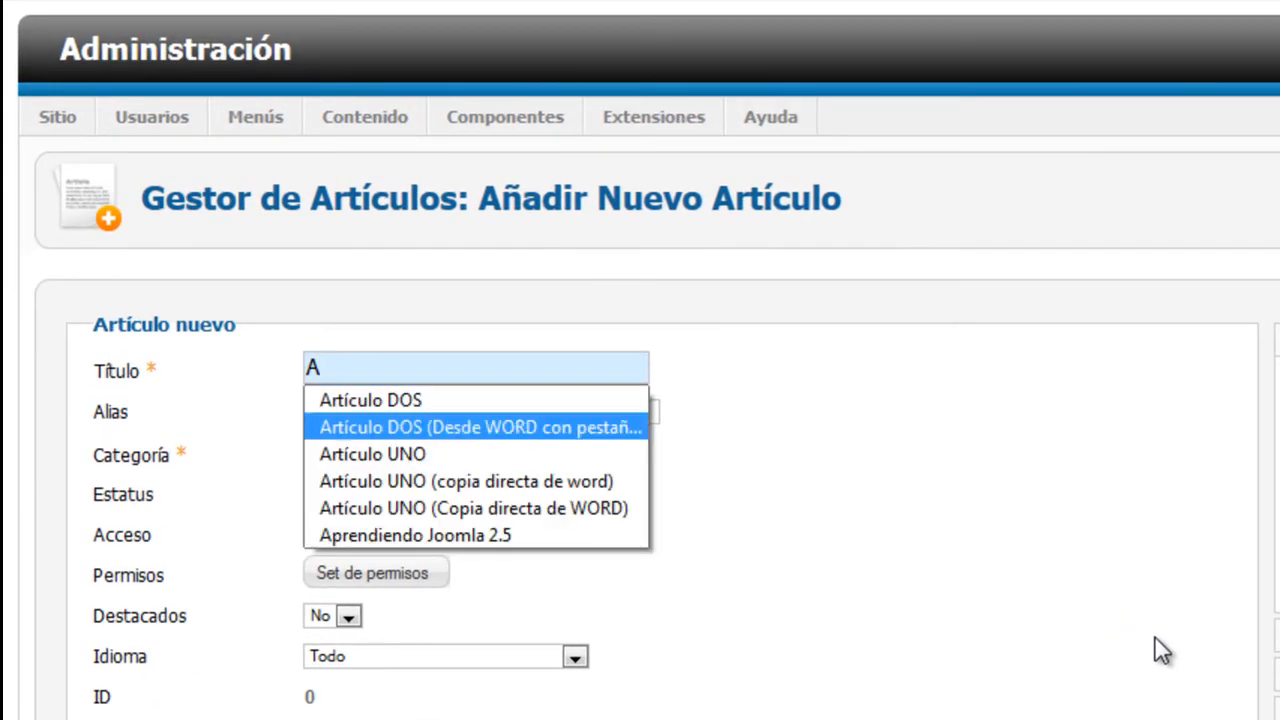
key("Tab")
left_click(355, 367)
key("Home")
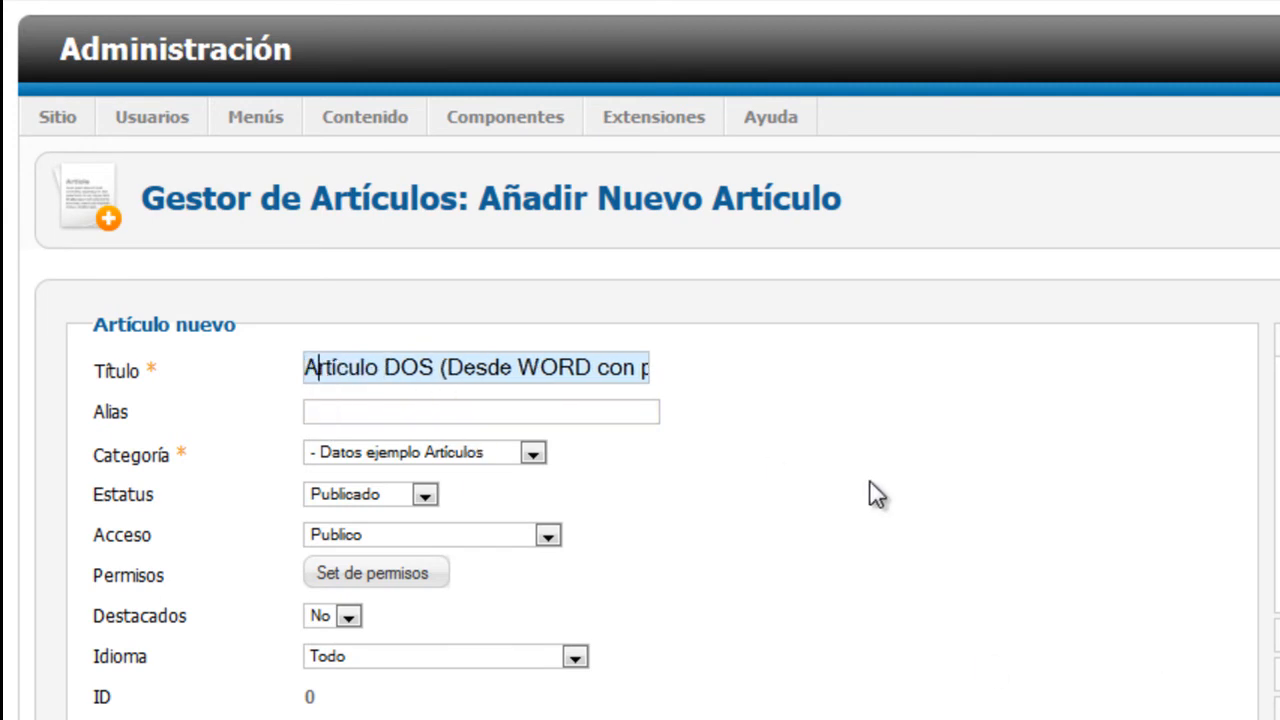
type("TRES")
key("Delete")
key("Delete")
key("Delete")
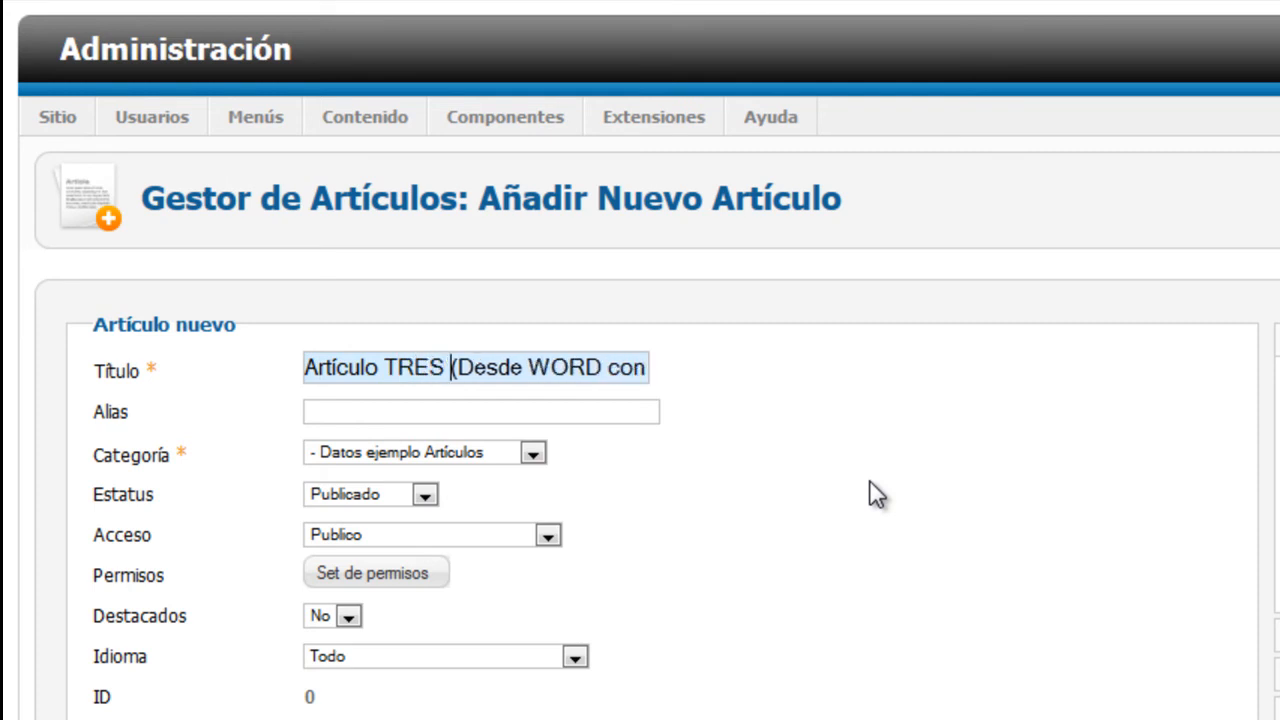
Replace the word "pestañas" in the new article's title with "deslizadores".
key("End")
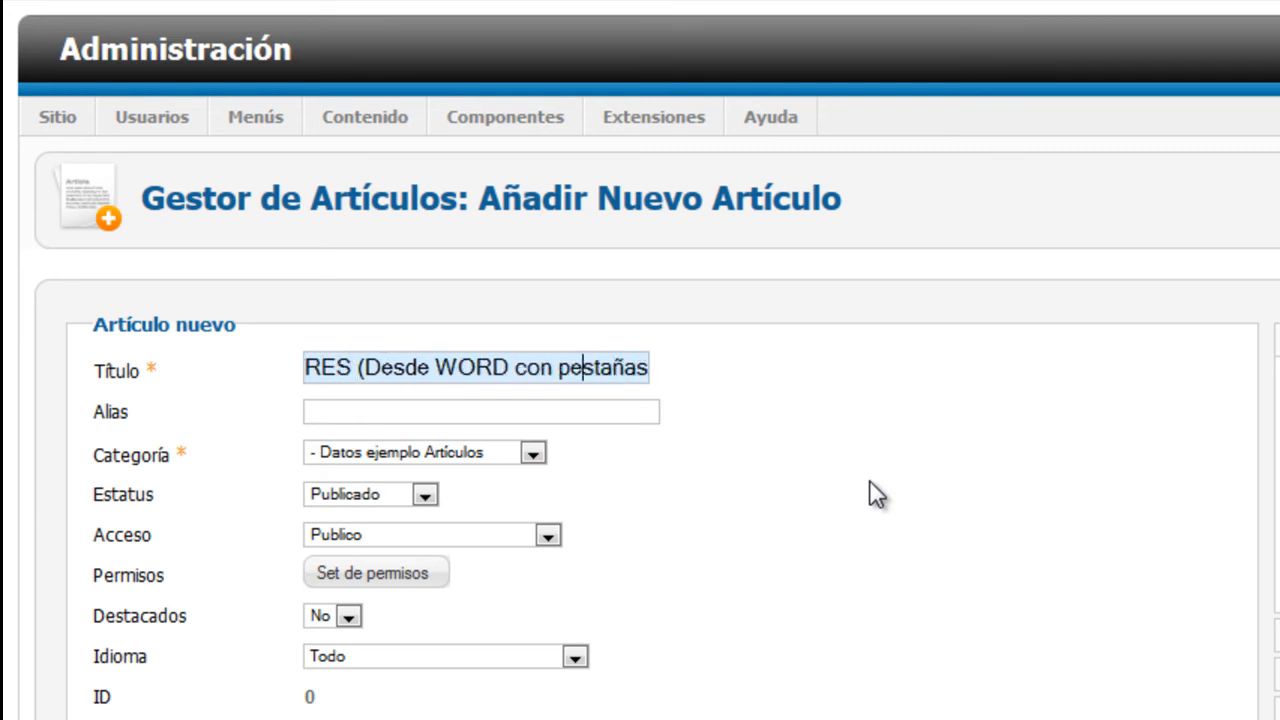
key("ctrl+Left")
type("slider")
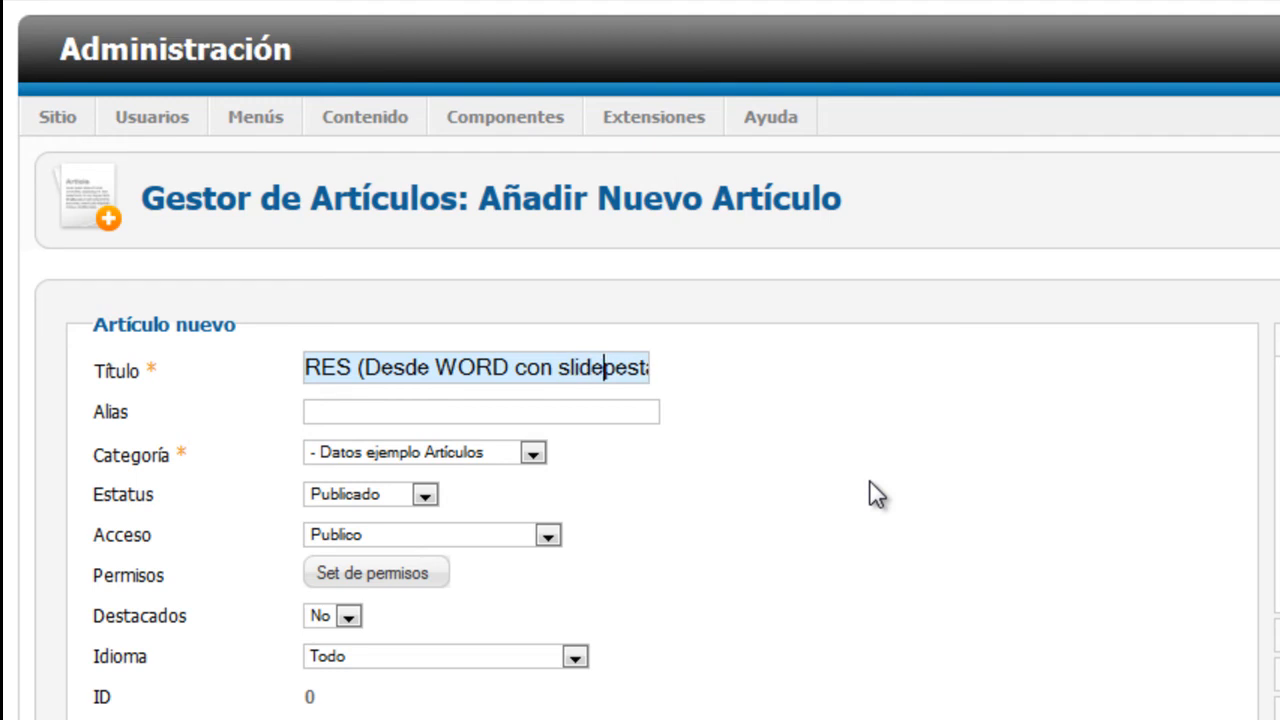
key("Delete")
key("Delete")
key("Delete")
key("Delete")
key("Delete")
key("Delete")
key("Delete")
key("Delete")
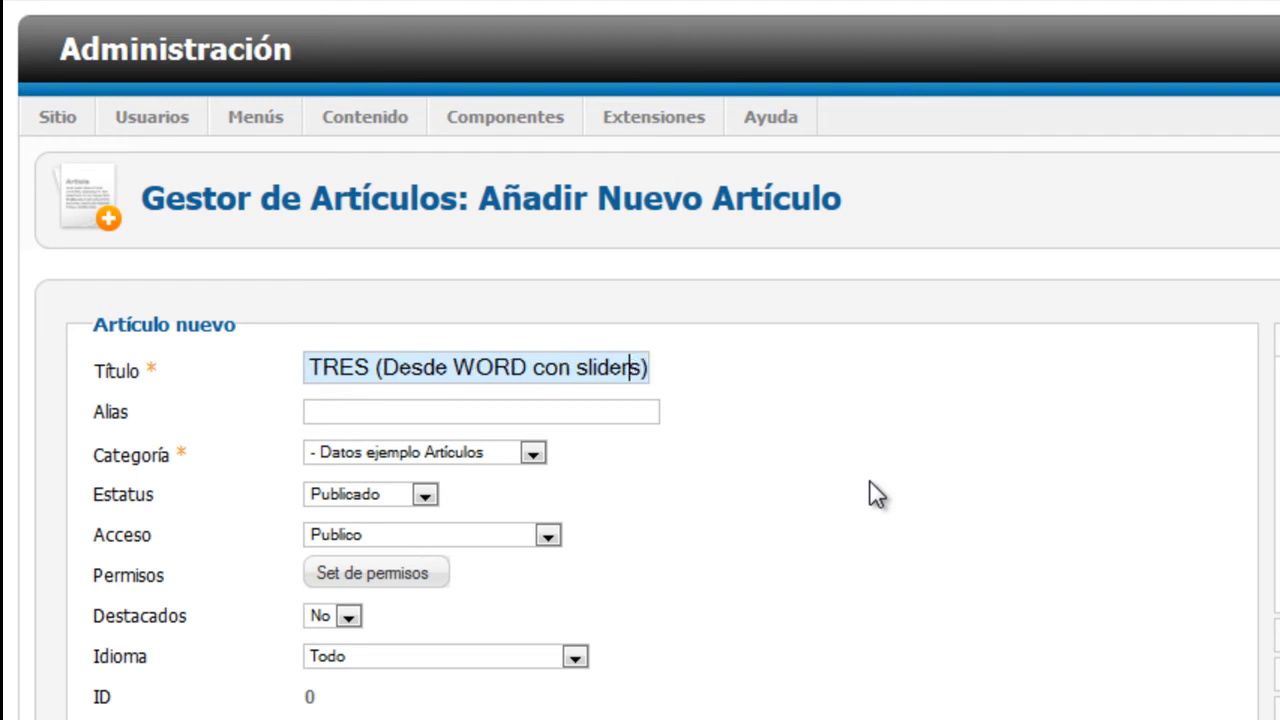
type("desliza")
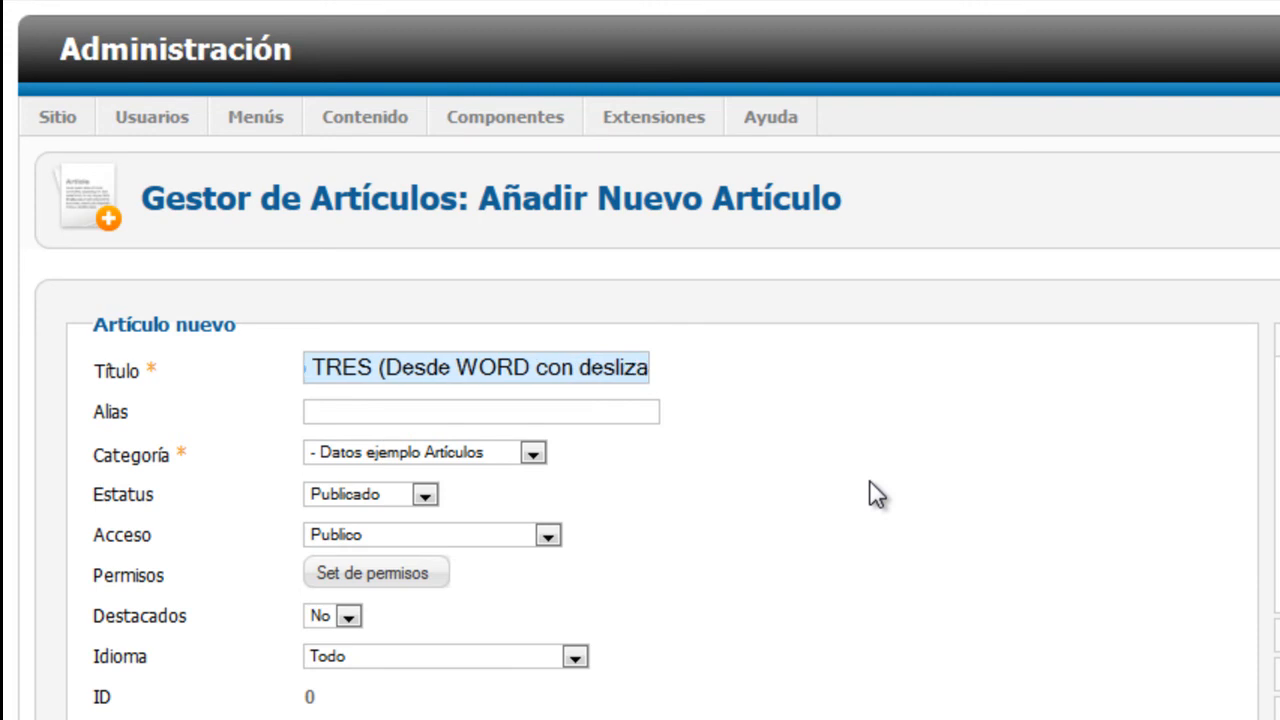
type("dores")
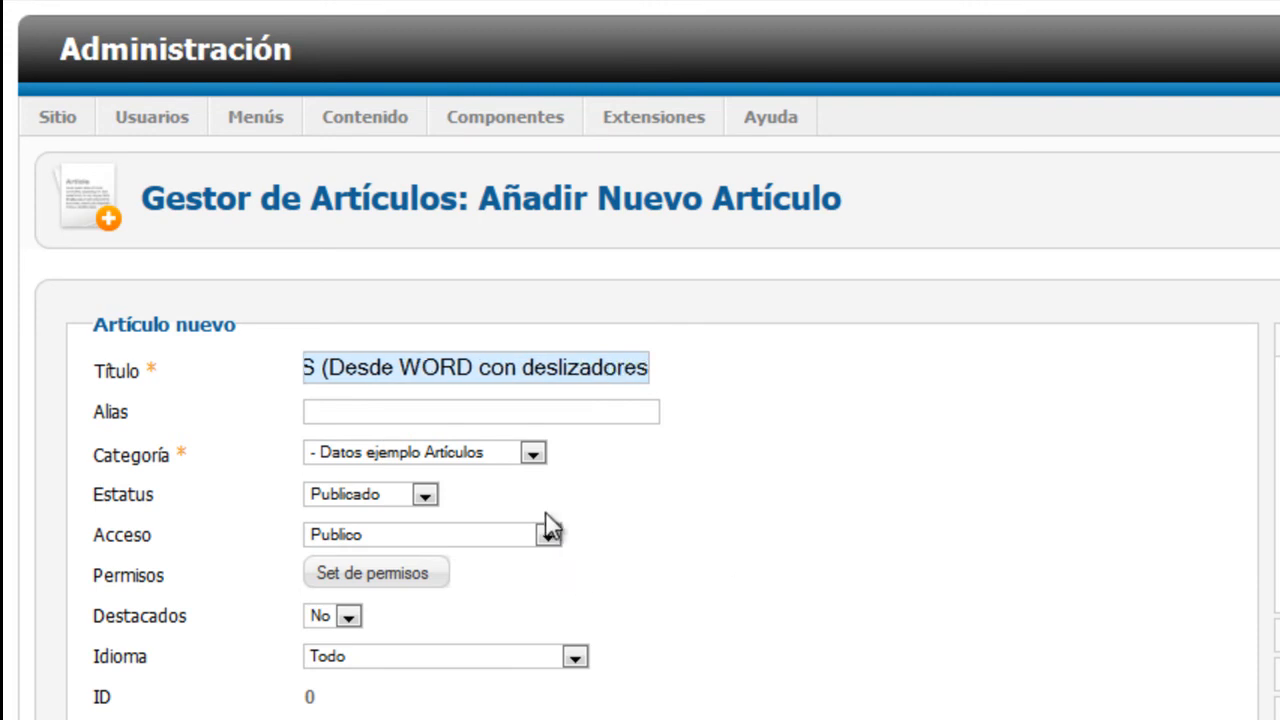
Assign the new article to the Ejemplos MECATRÓNICA category and set Destacados to Si.
left_click(537, 455)
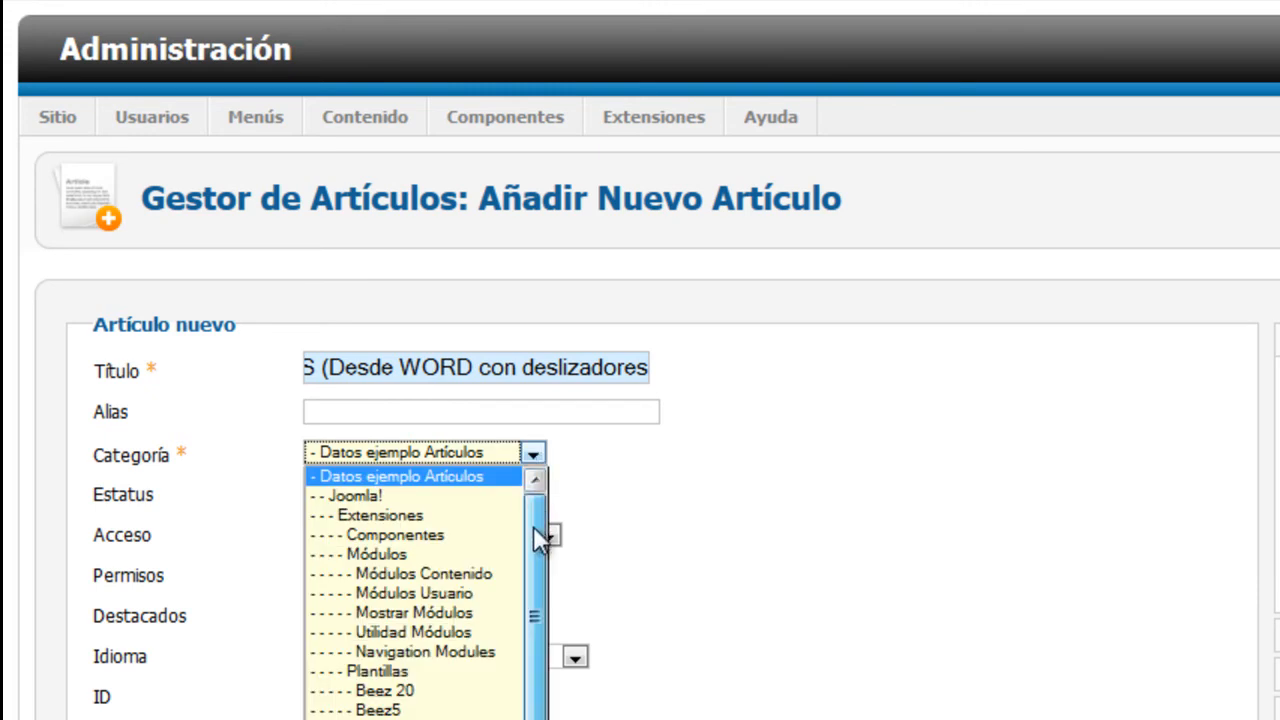
scroll(533, 521, "down", 3)
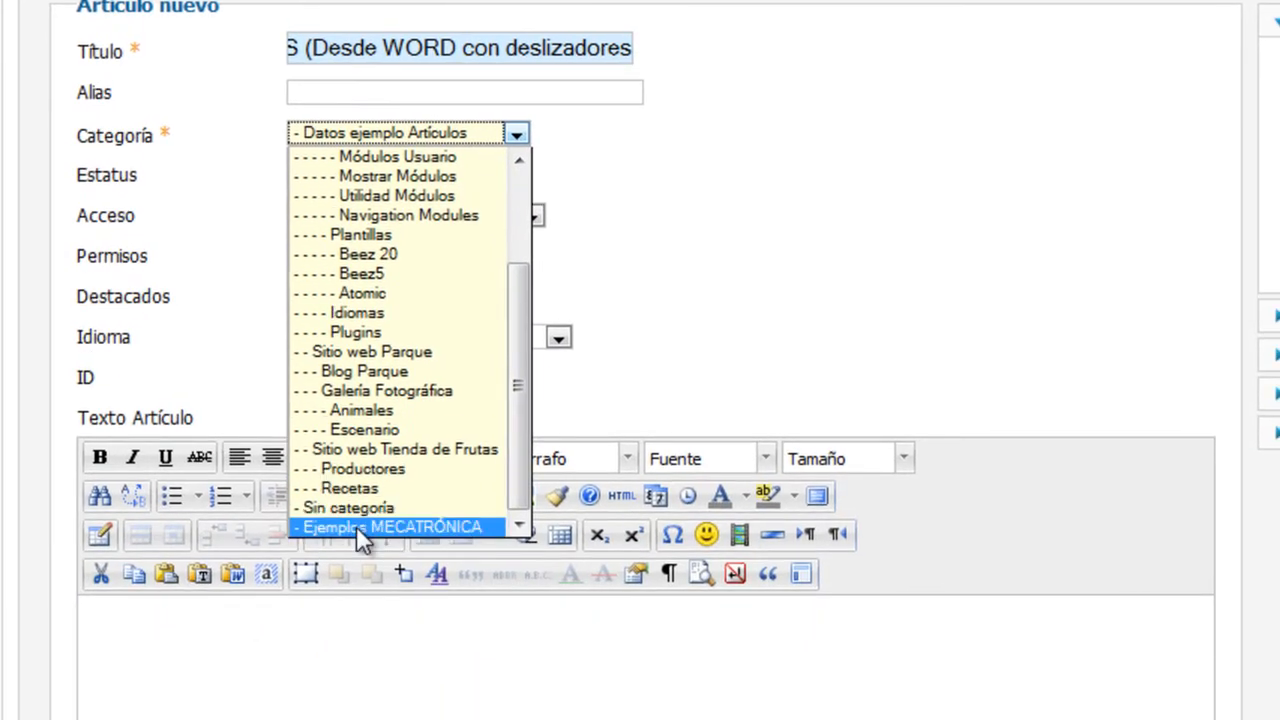
left_click(357, 527)
left_click(562, 261)
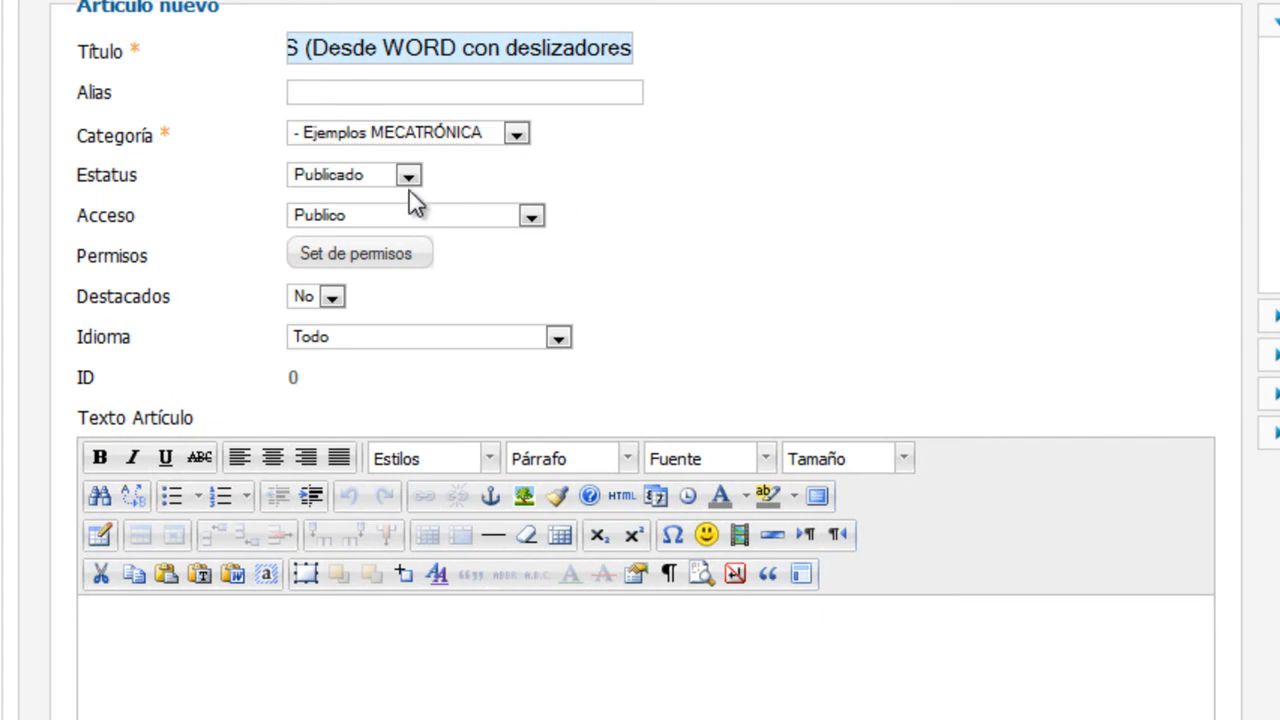
left_click(333, 299)
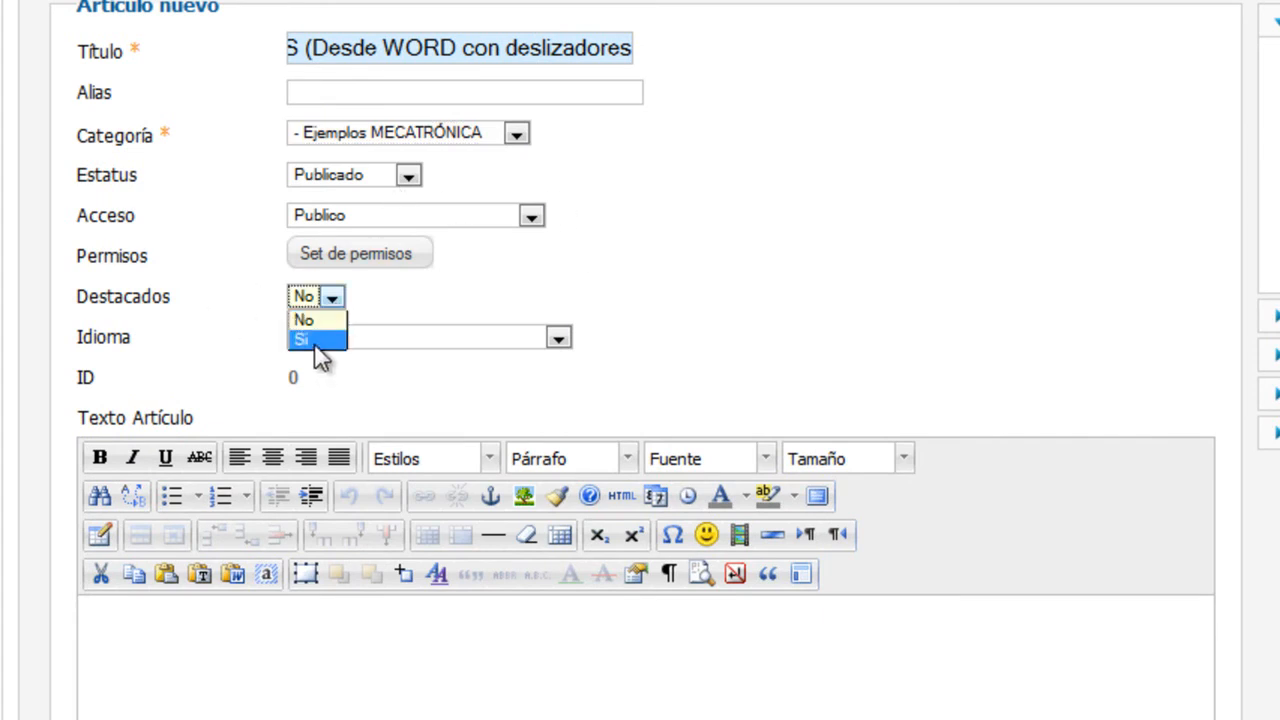
left_click(314, 343)
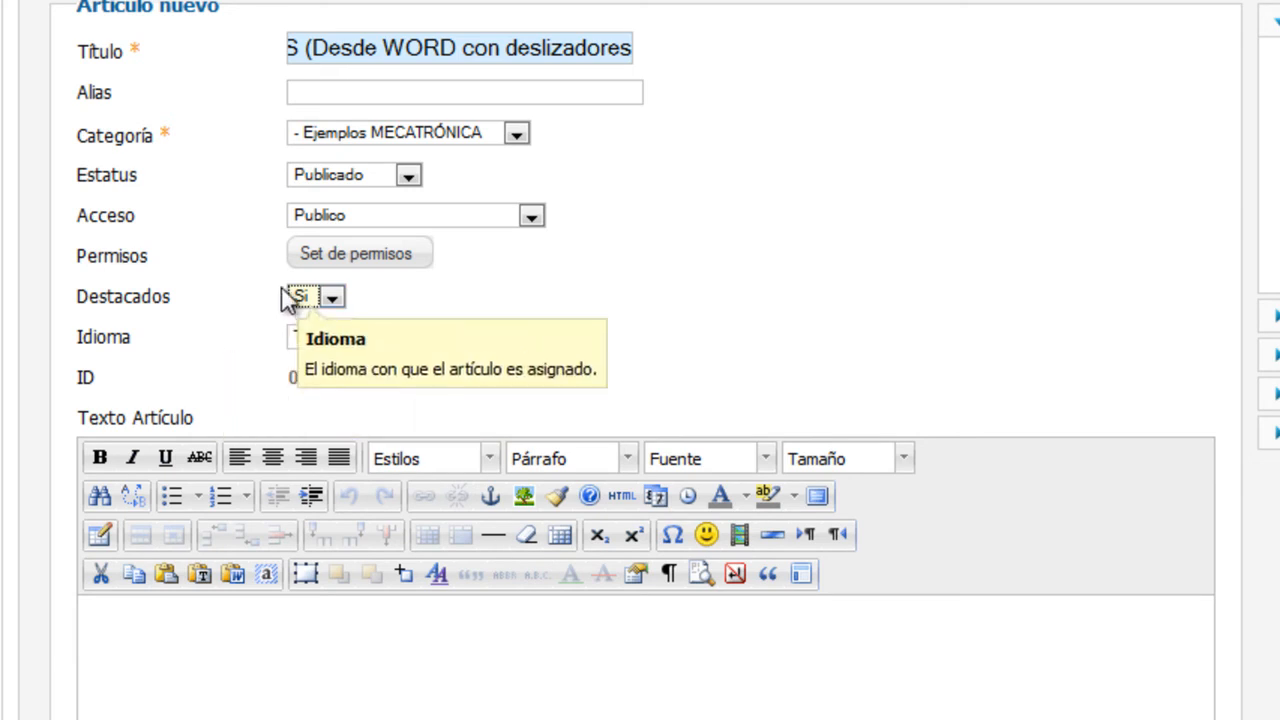
left_click(688, 183)
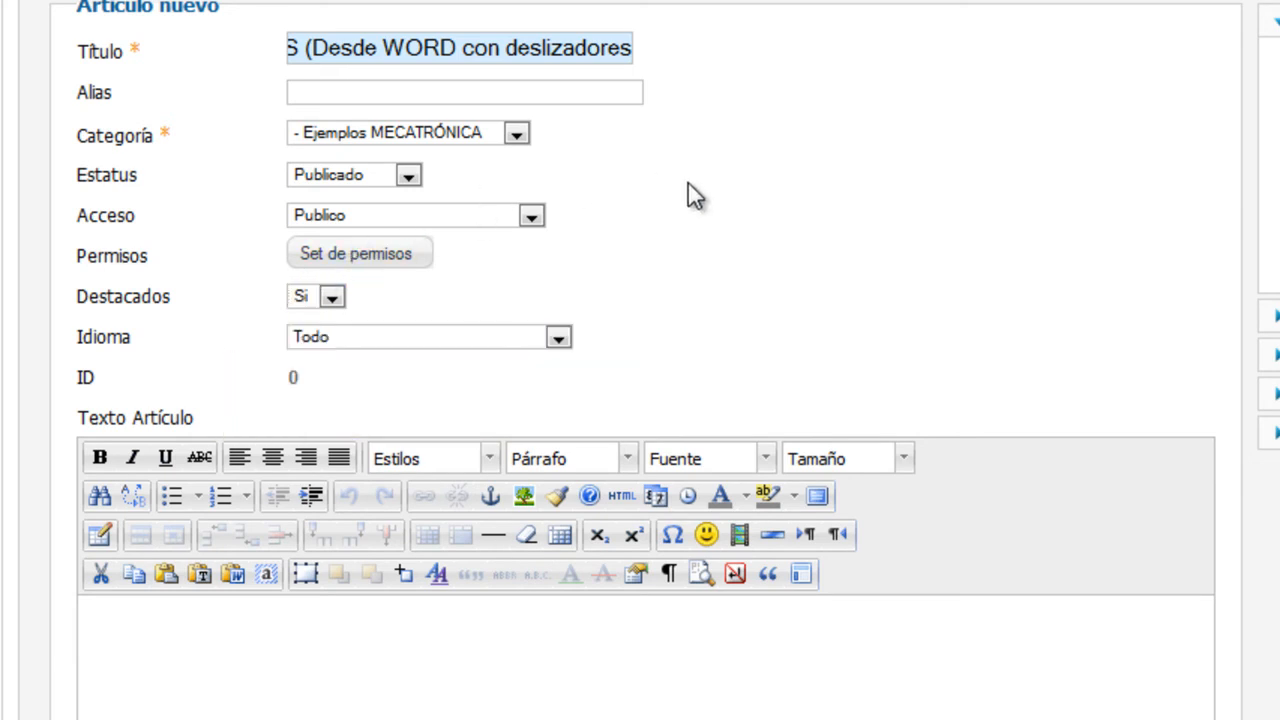
Shorten the article's text editor area and insert the sliders template into the empty body.
scroll(697, 297, "down", 5)
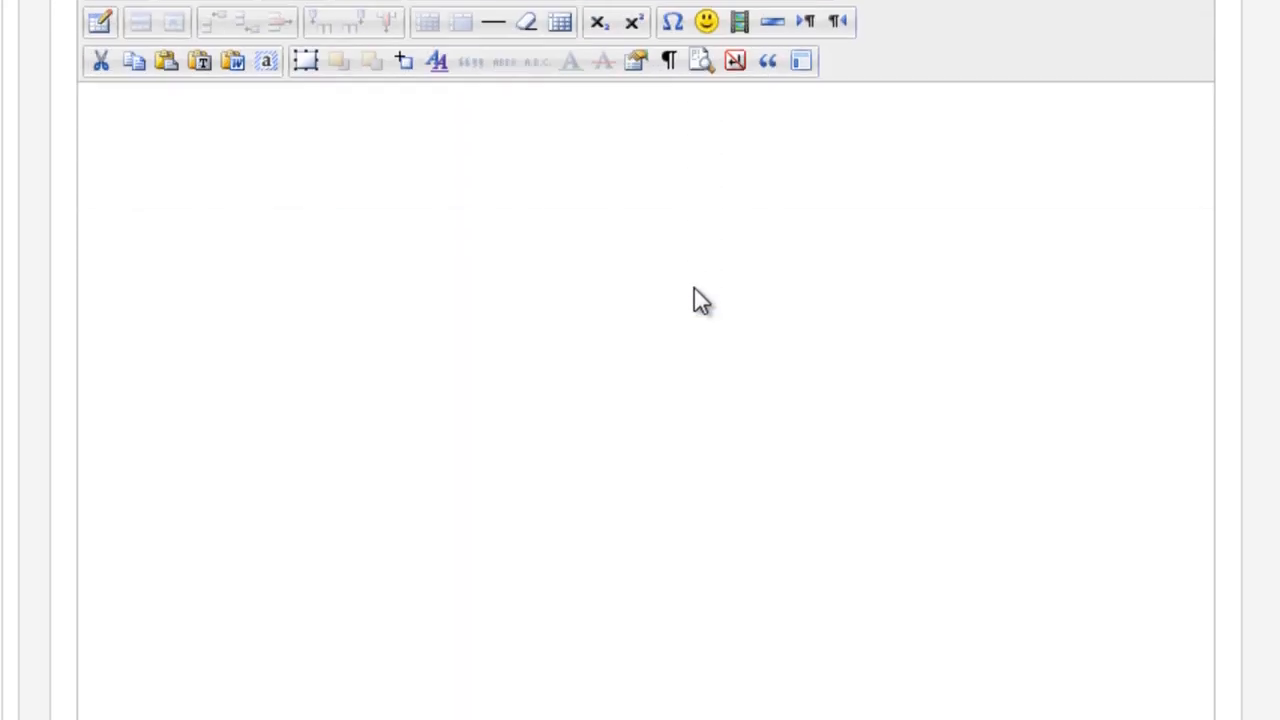
left_click_drag(1210, 712, 1207, 533)
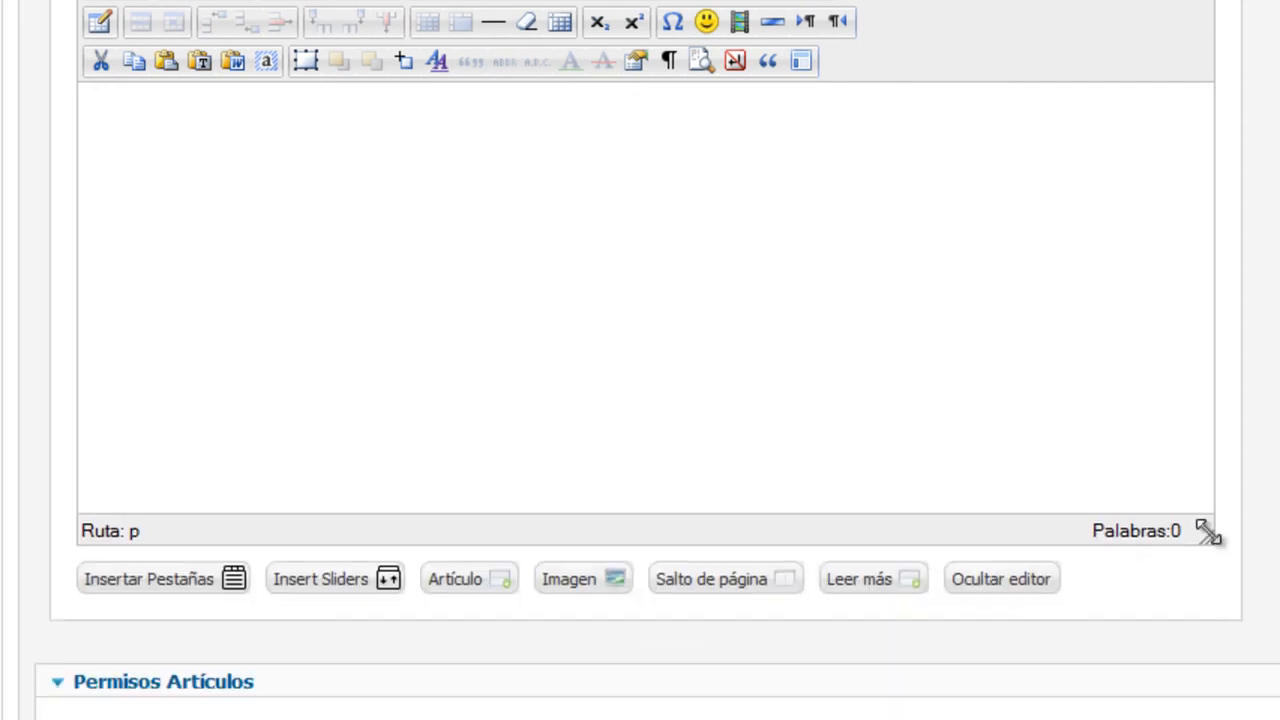
left_click(325, 165)
scroll(538, 304, "up", 2)
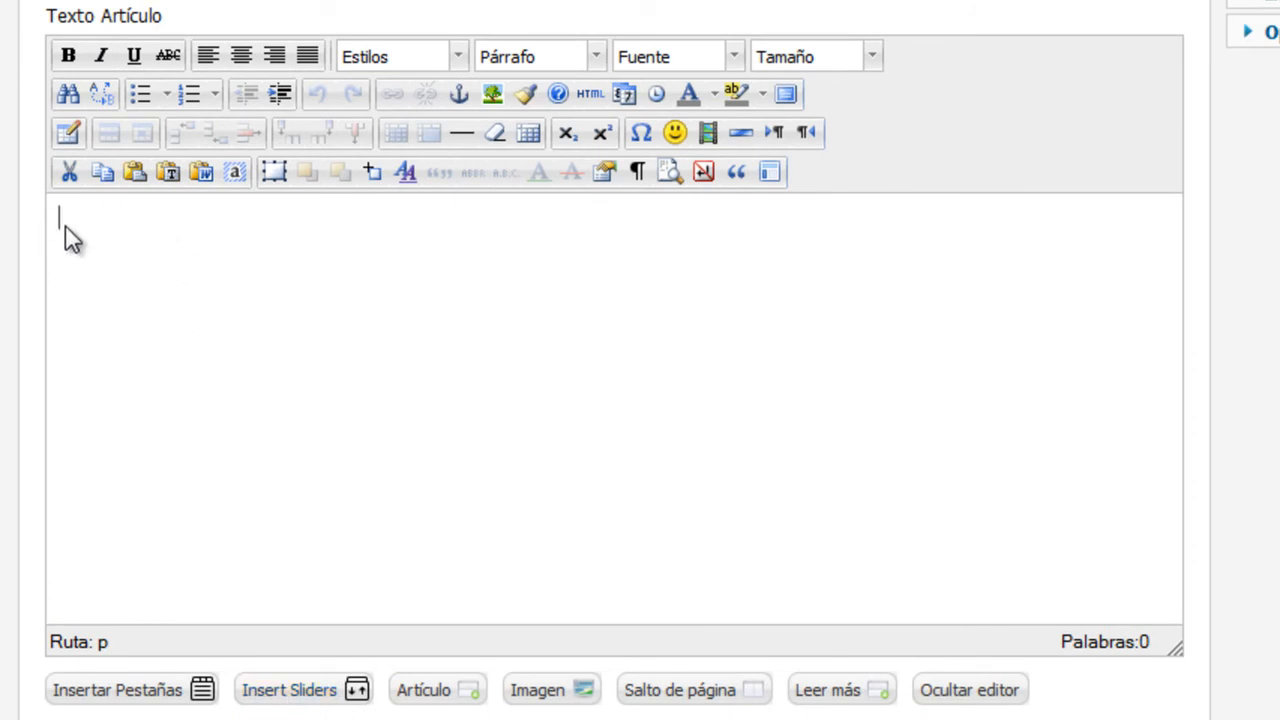
left_click(289, 690)
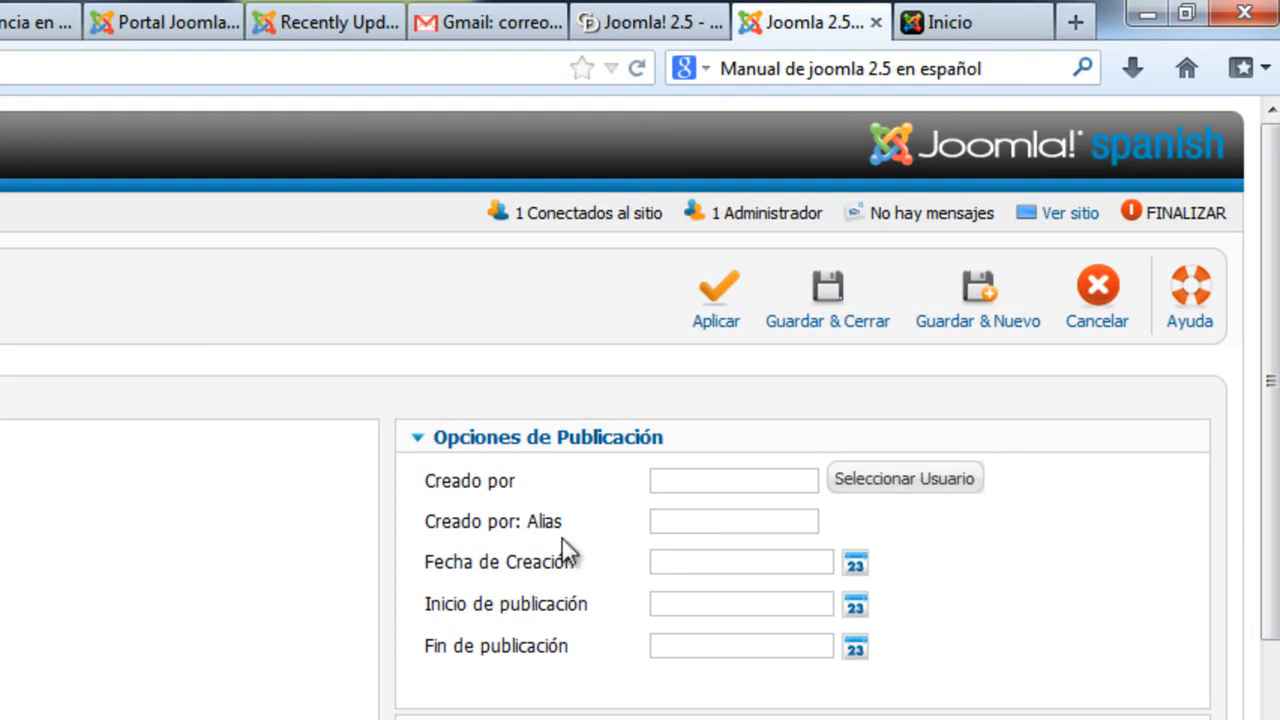
Save the new article while keeping it open, and switch to the site's front page.
left_click(714, 316)
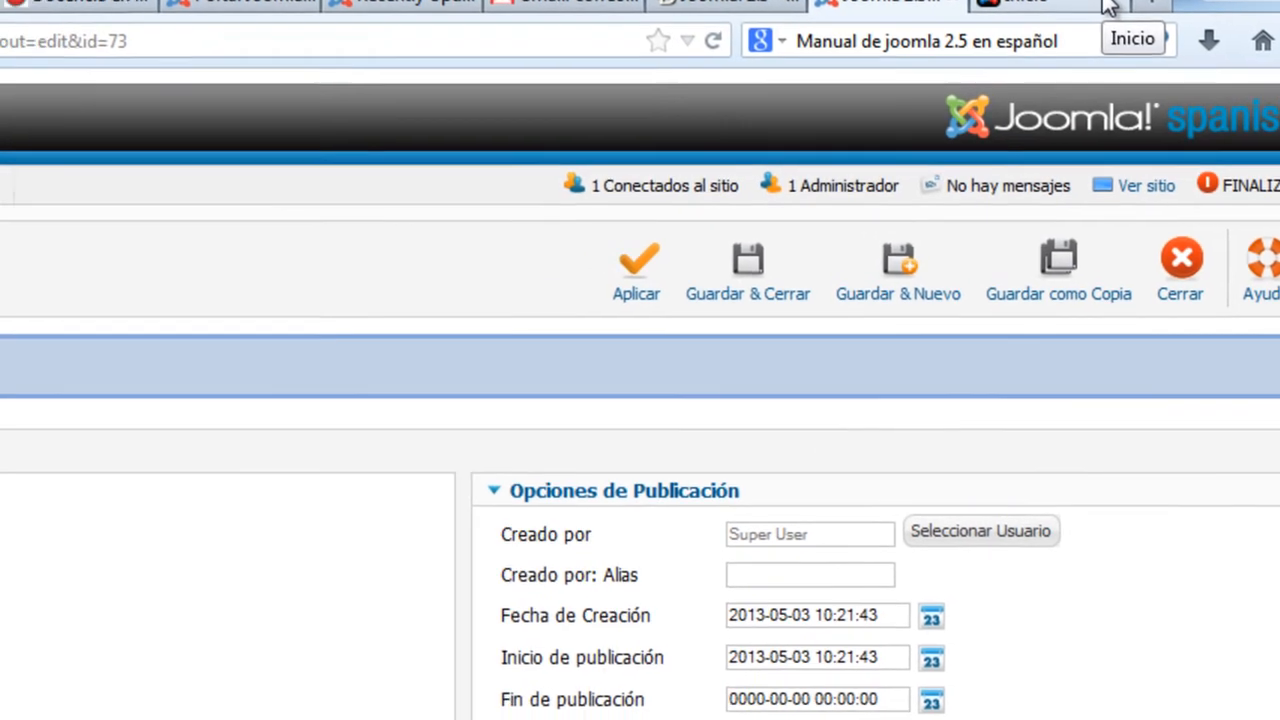
left_click(1030, 28)
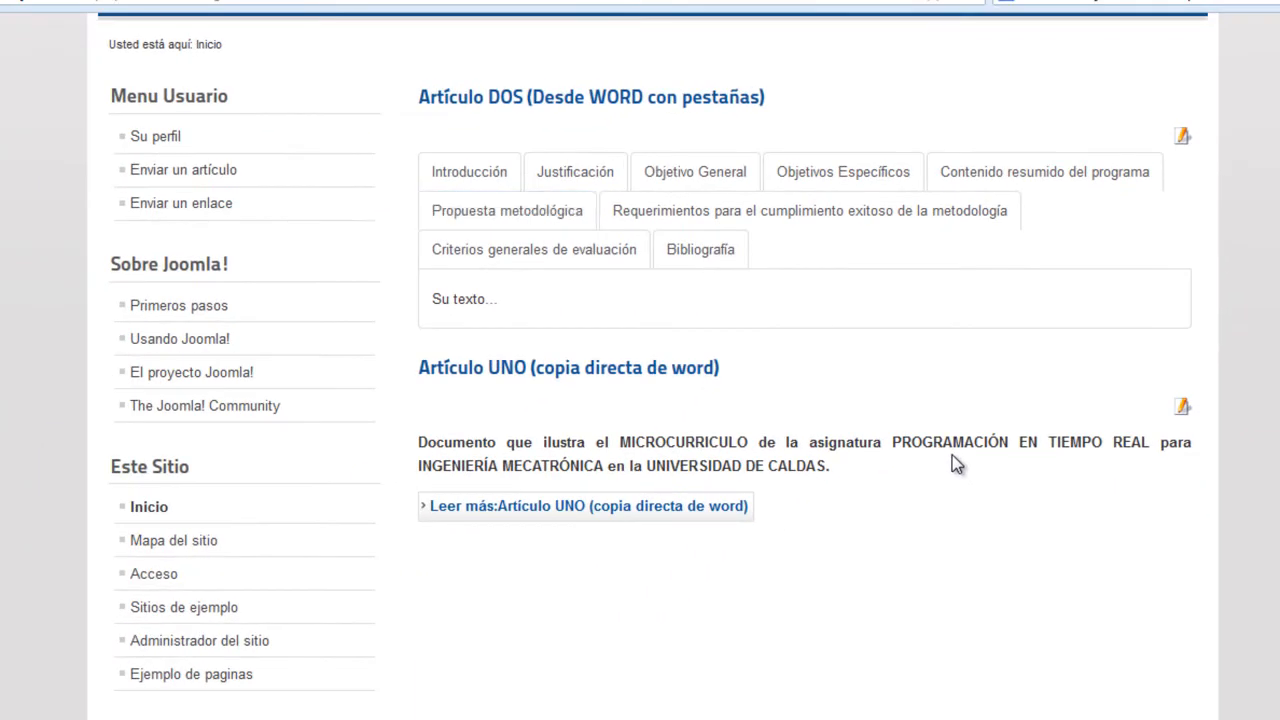
Check the Titulo del 2 slider on the refreshed front page, and save and close Artículo TRES in the administrator.
key("F5")
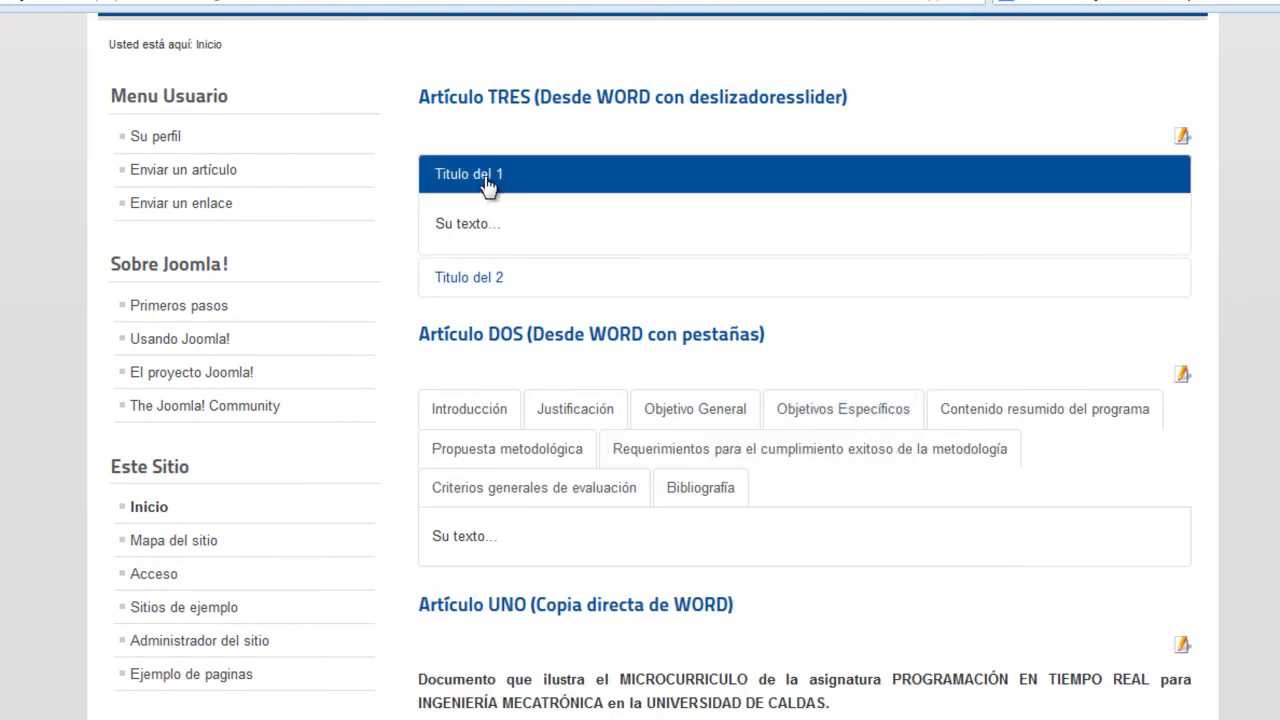
left_click(474, 280)
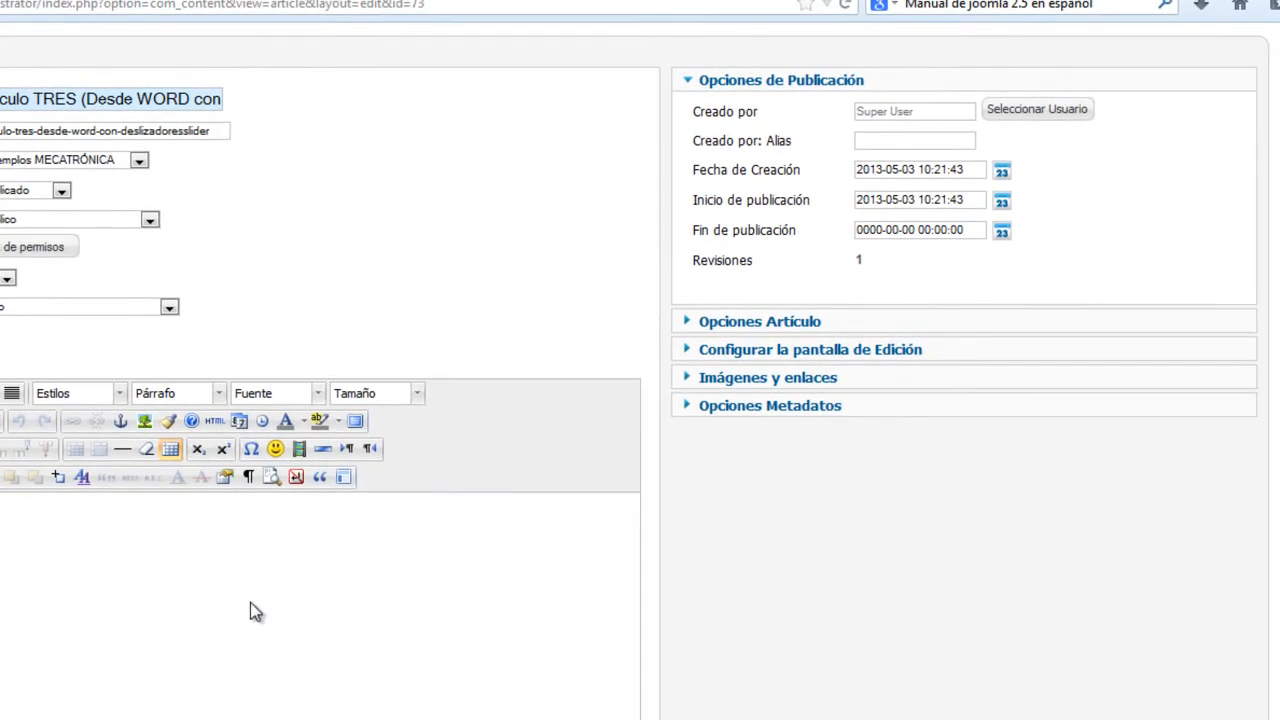
scroll(1040, 290, "up", 2)
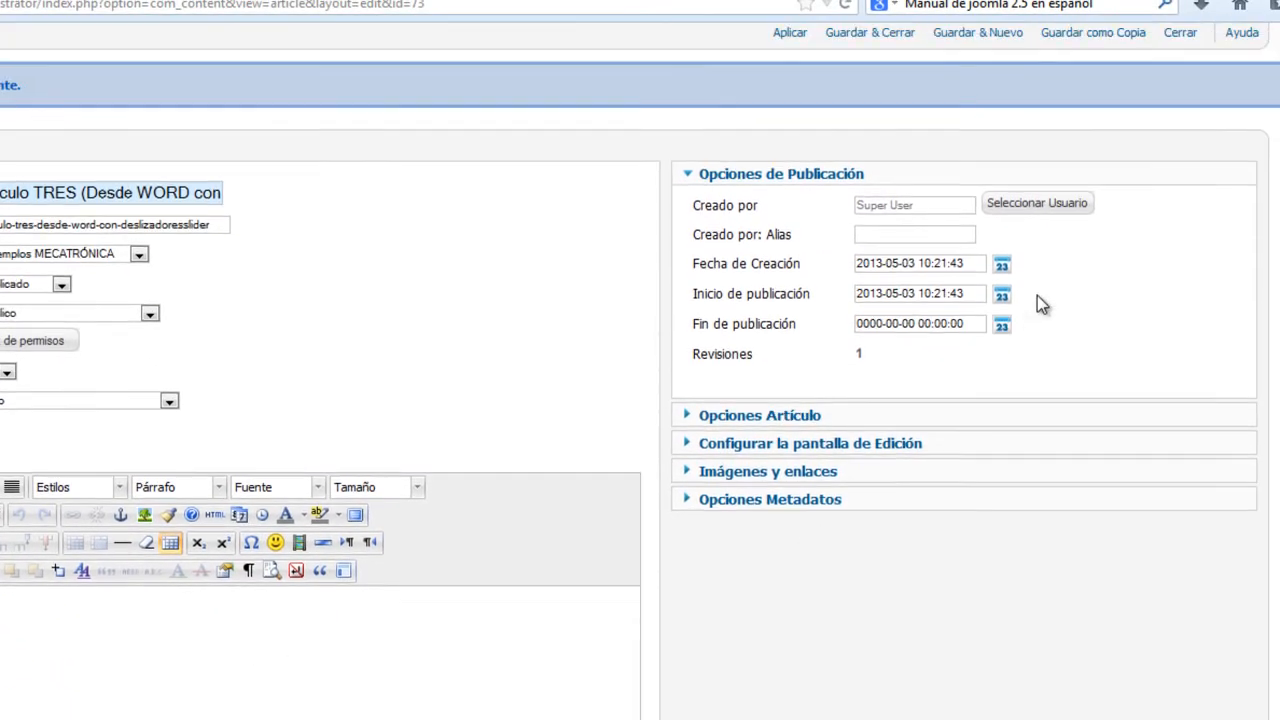
left_click(870, 35)
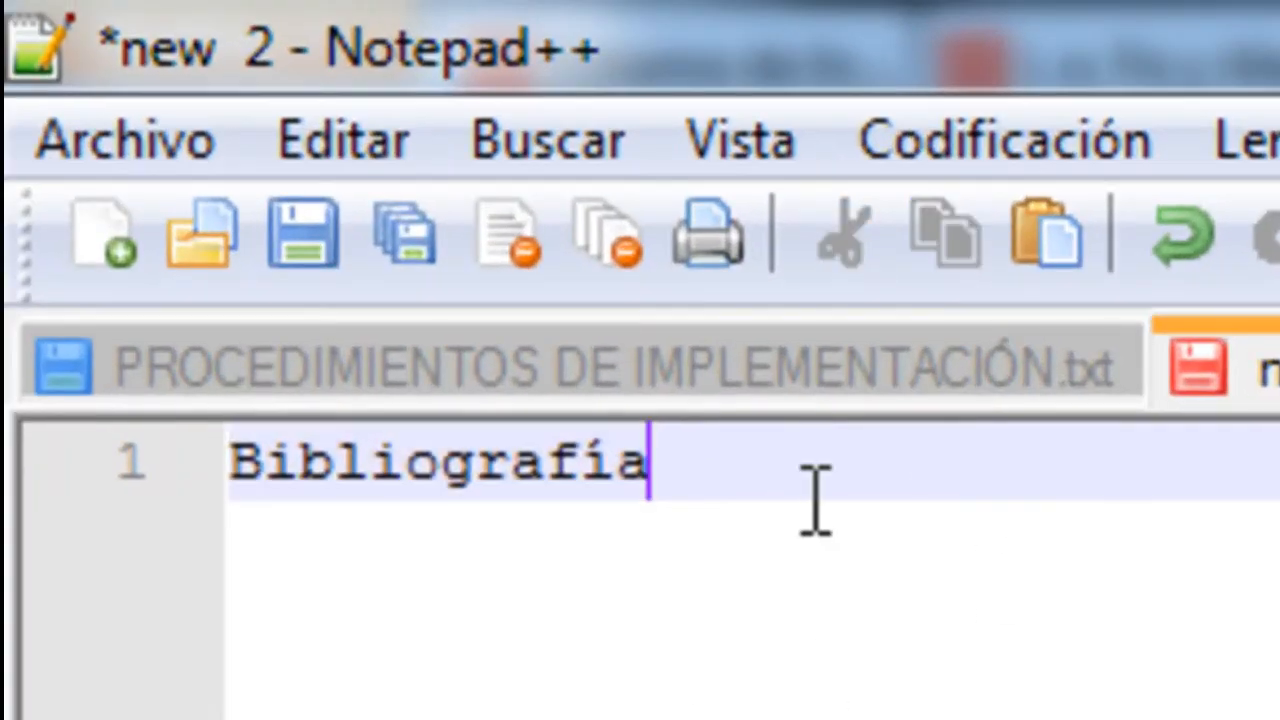
Switch to Notepad++, cut the word "Bibliografía" from the new 2 document, enlarge and reposition the window, and return to the article list.
key("ctrl+x")
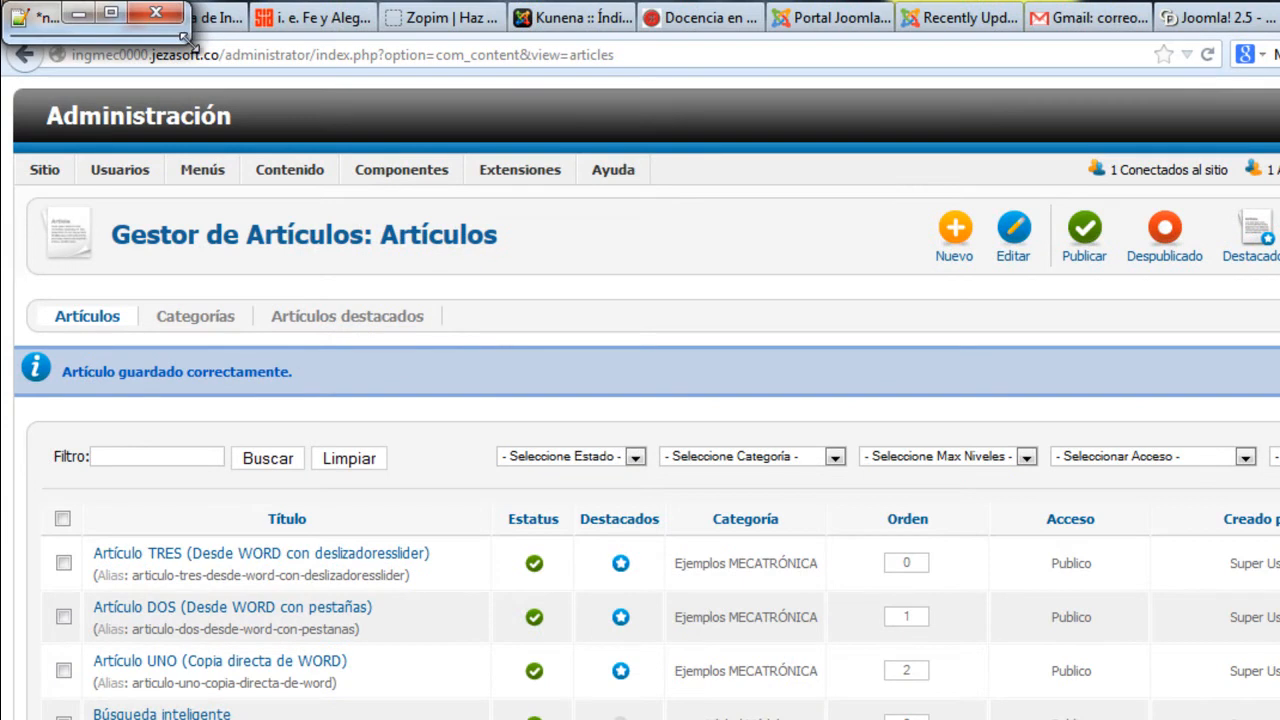
left_click_drag(183, 37, 909, 686)
left_click_drag(742, 35, 1122, 208)
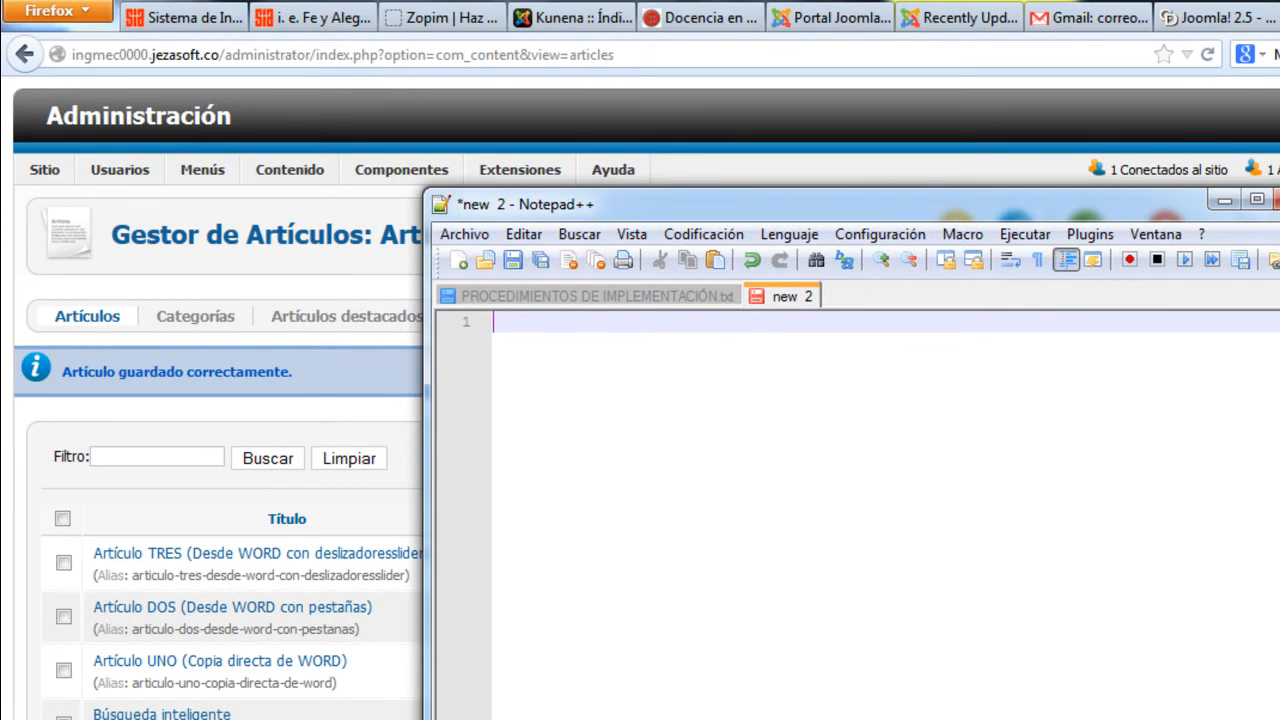
left_click(3, 512)
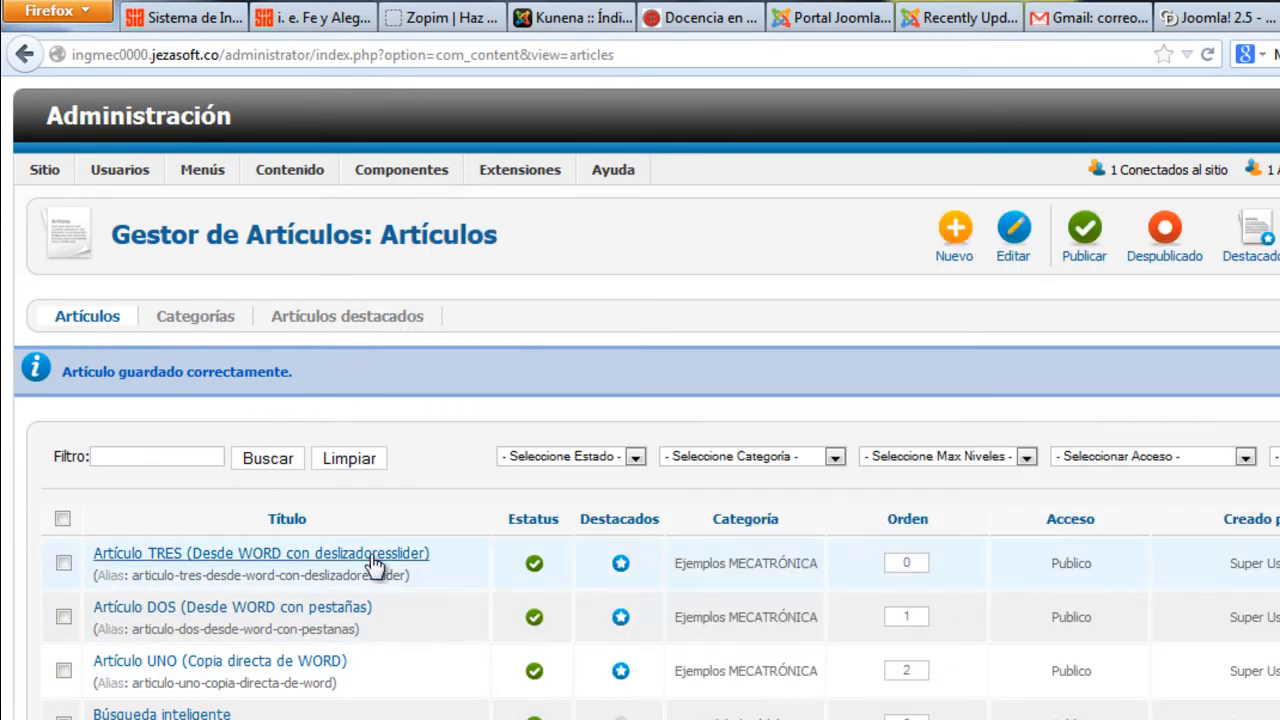
Copy the entire HTML source code of Artículo DOS, cancel the source editor, and close the article.
left_click(267, 608)
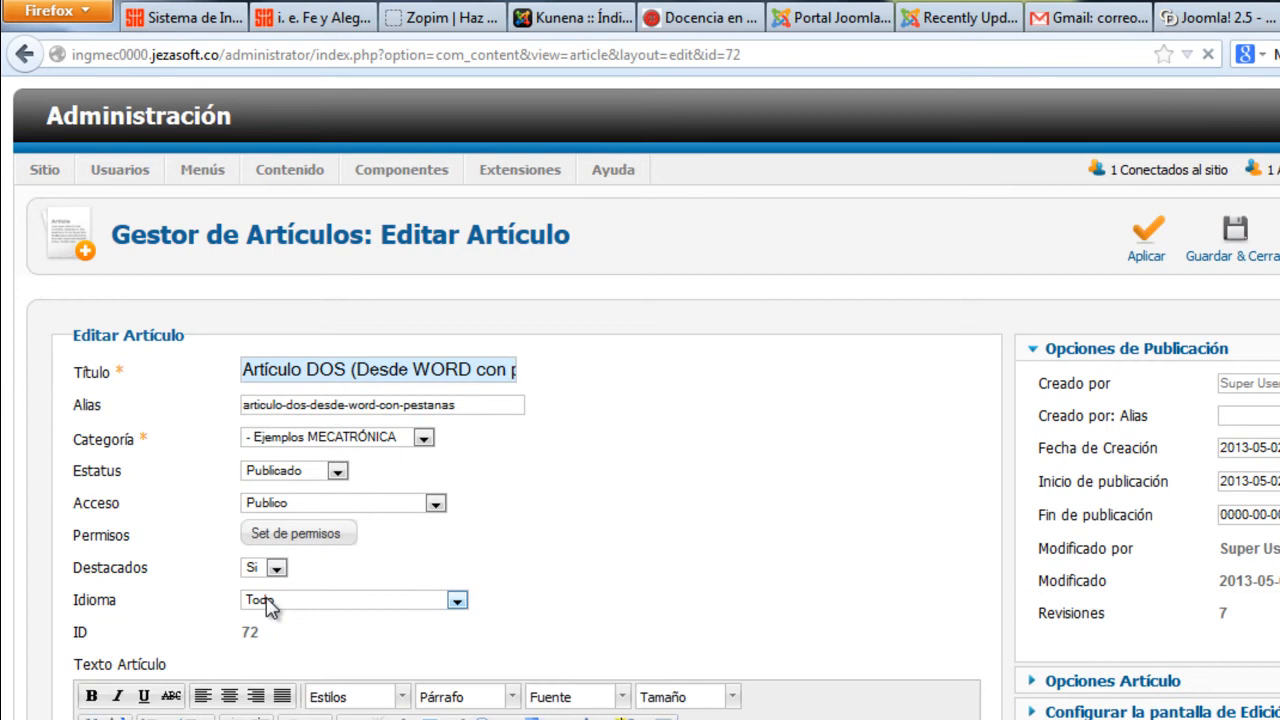
scroll(268, 608, "down", 10)
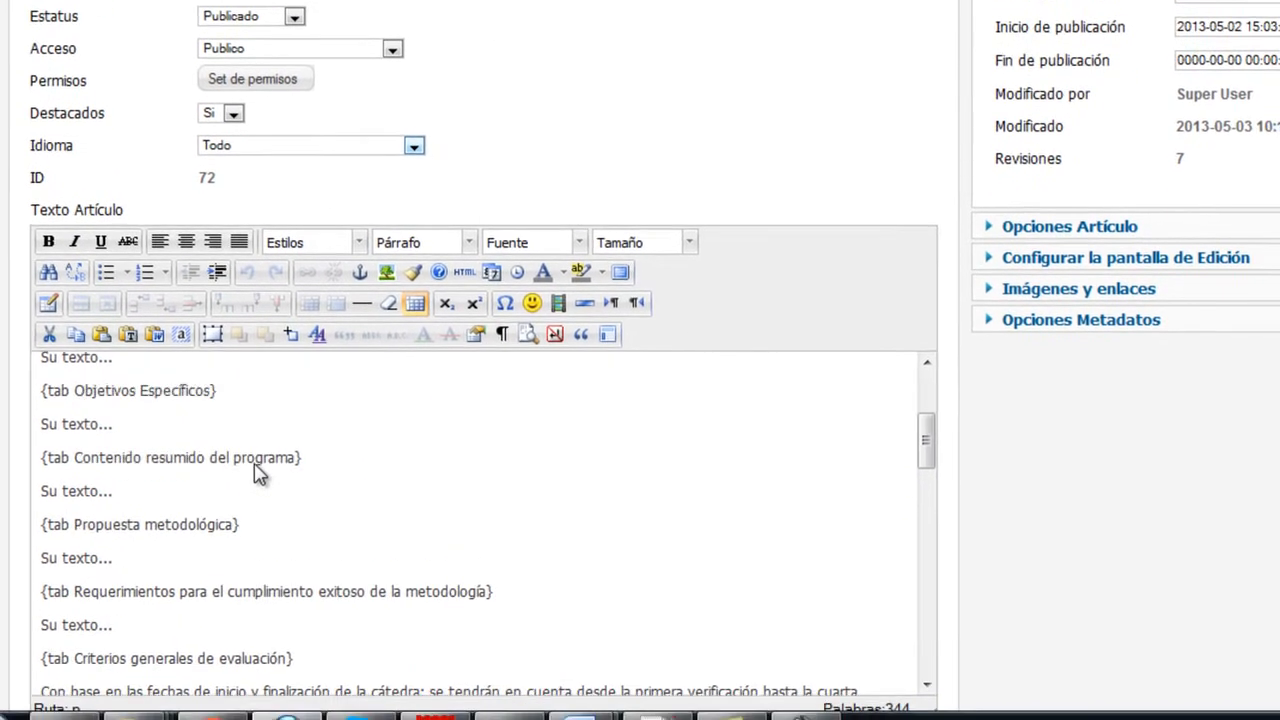
scroll(258, 474, "up", 3)
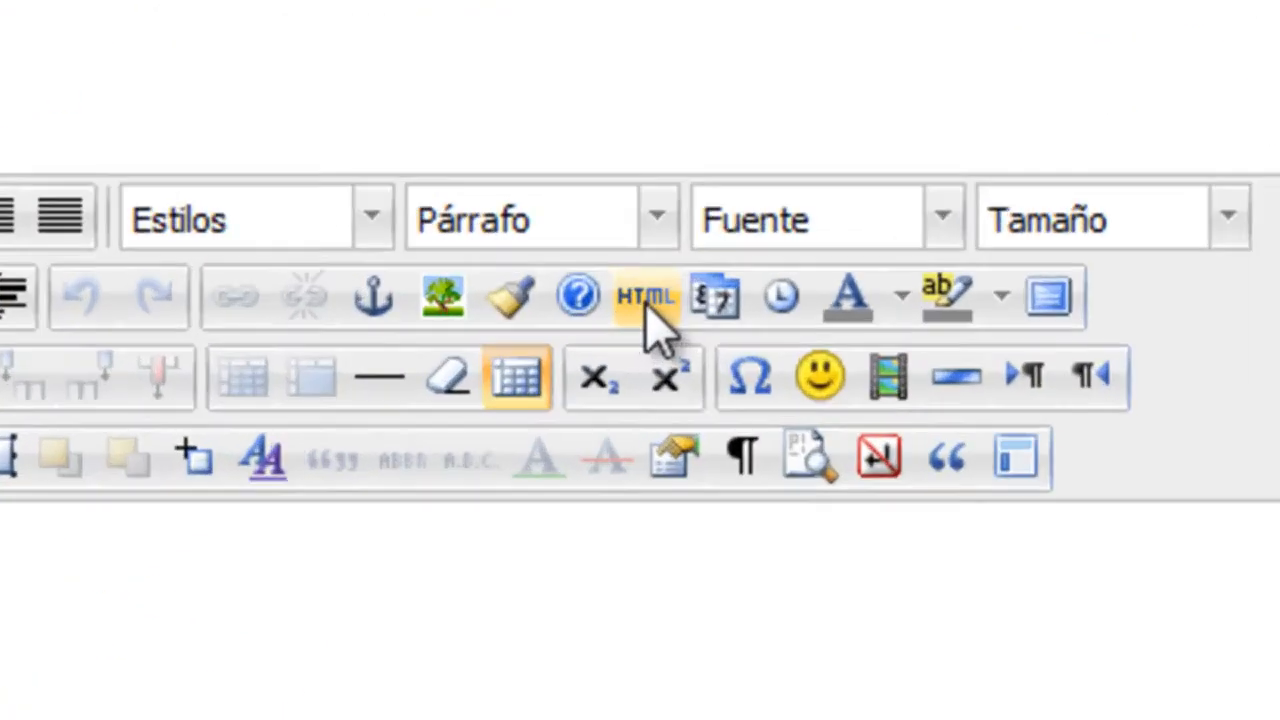
left_click(473, 282)
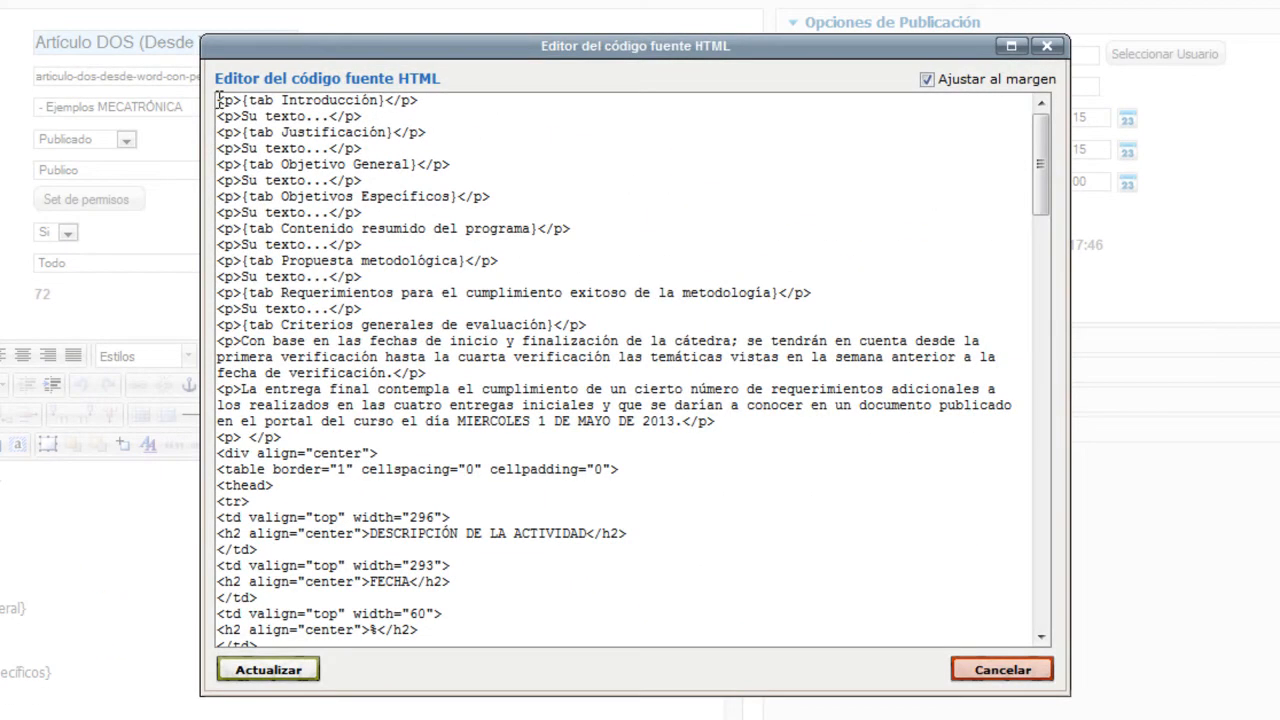
left_click_drag(218, 100, 414, 700)
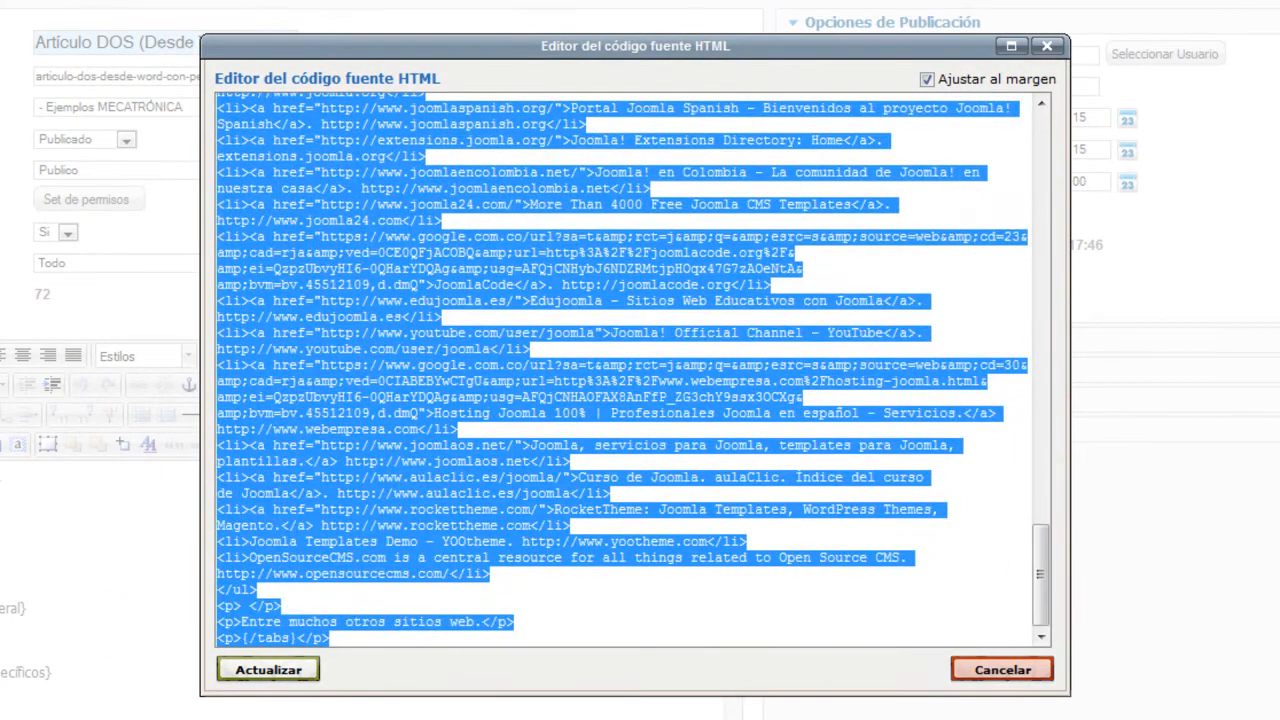
left_click(1000, 668)
left_click(1140, 236)
Switch to Notepad++ and paste the copied HTML code into the empty new 2 document.
key("alt+Tab")
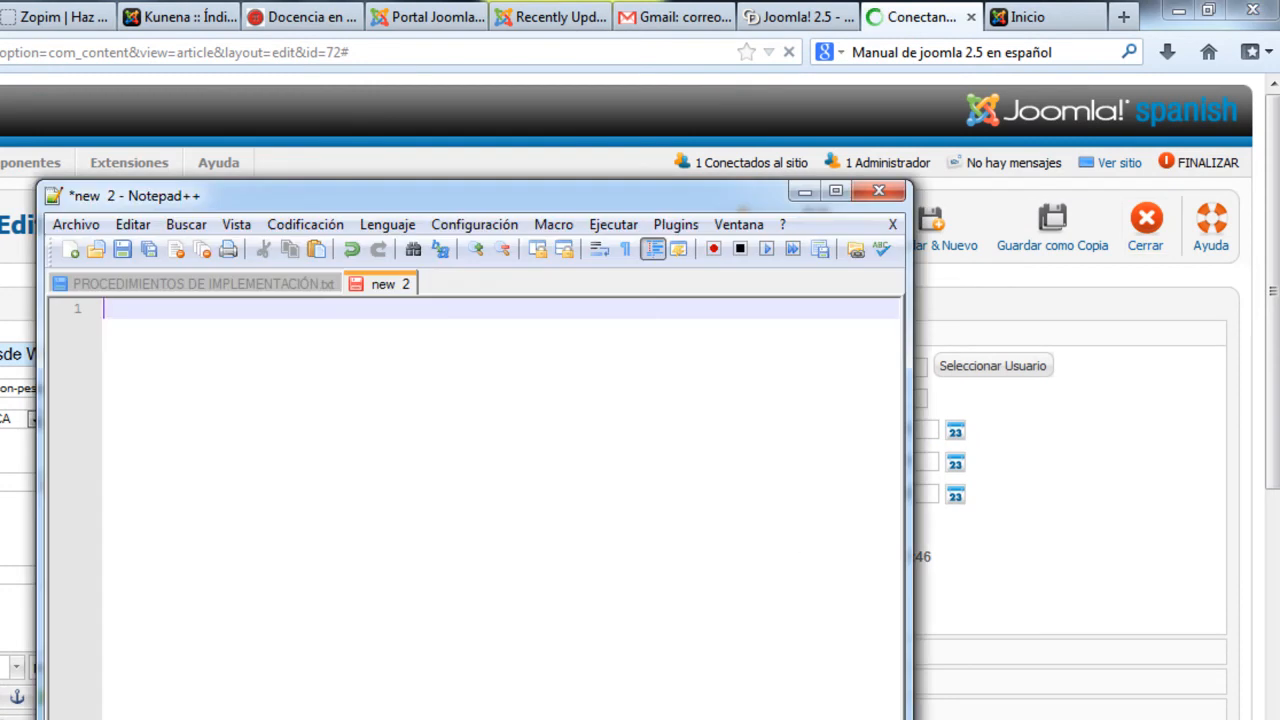
key("ctrl+v")
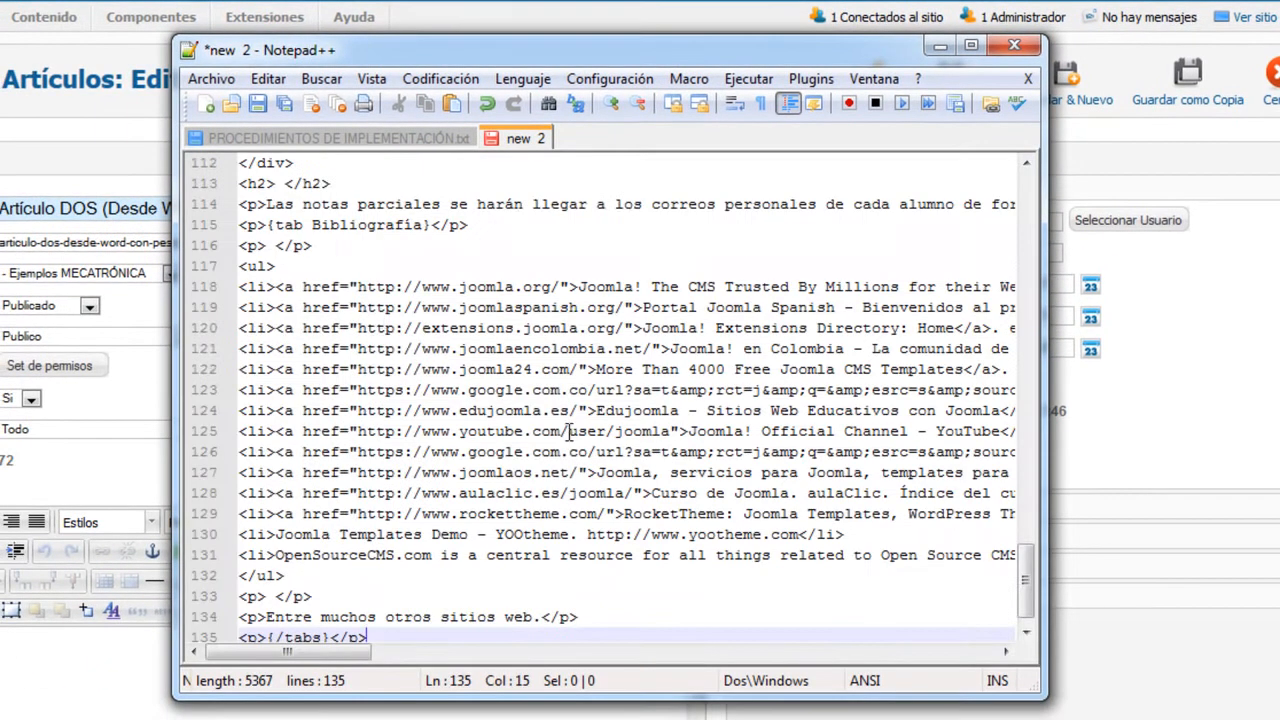
scroll(570, 430, "up", 19)
scroll(569, 441, "up", 18)
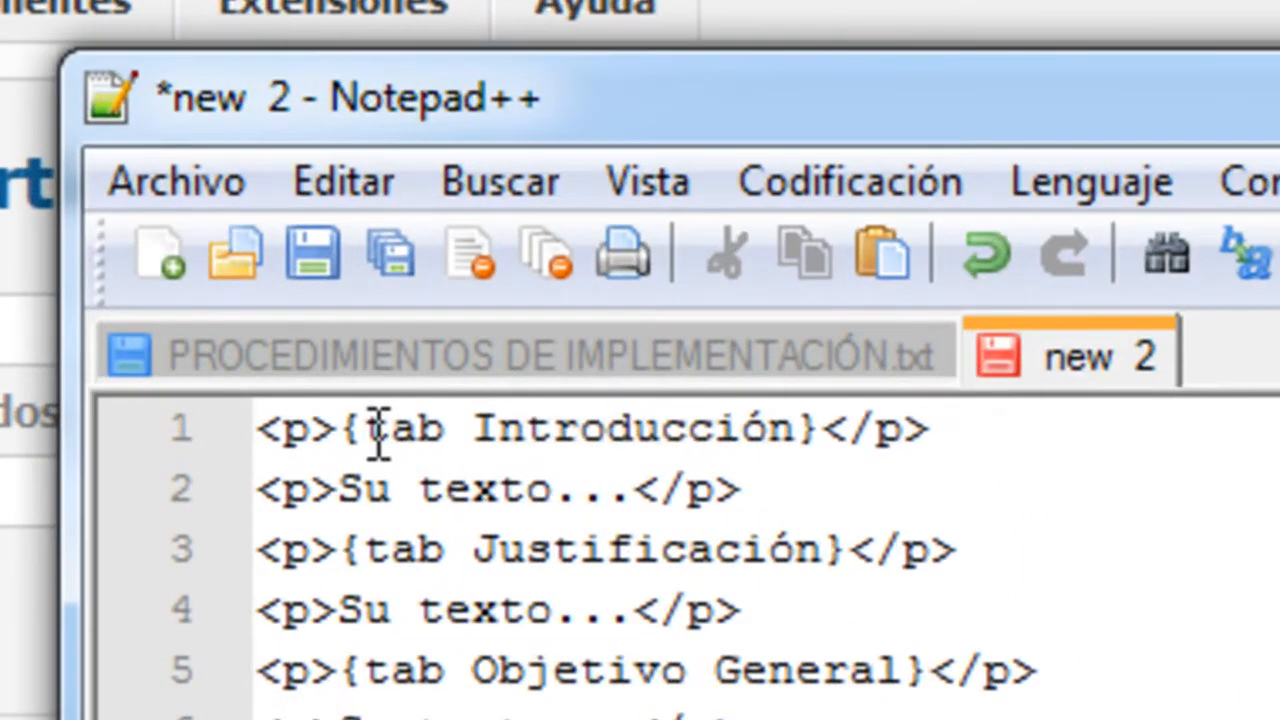
Set up a text replacement using the {tab marker from the first line as the search text.
left_click_drag(281, 163, 293, 164)
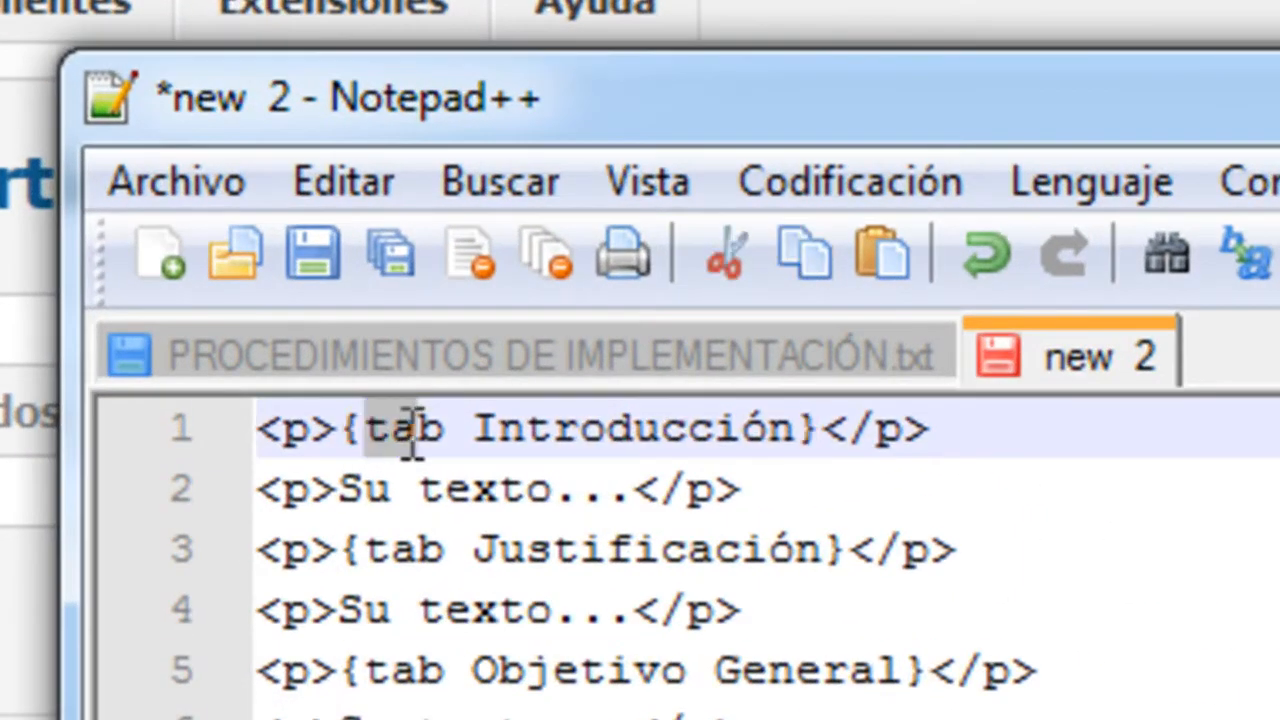
double_click(440, 434)
left_click(415, 430)
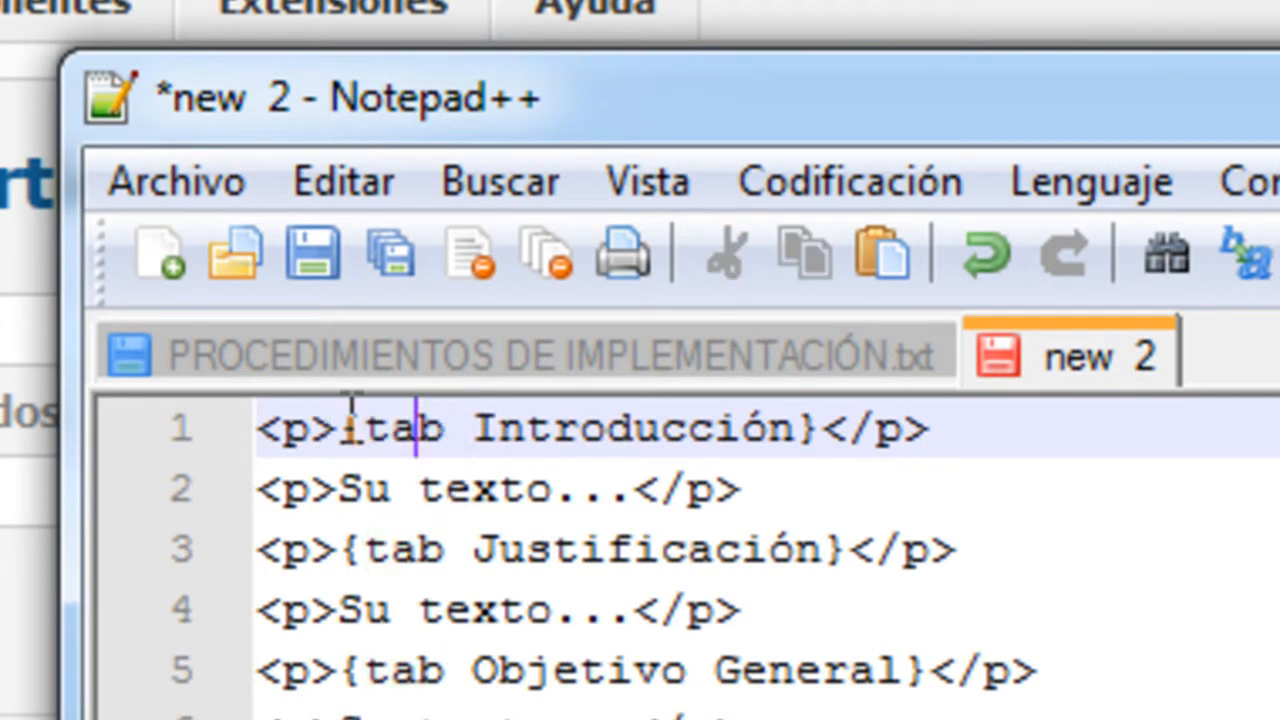
left_click_drag(345, 428, 446, 428)
left_click(500, 182)
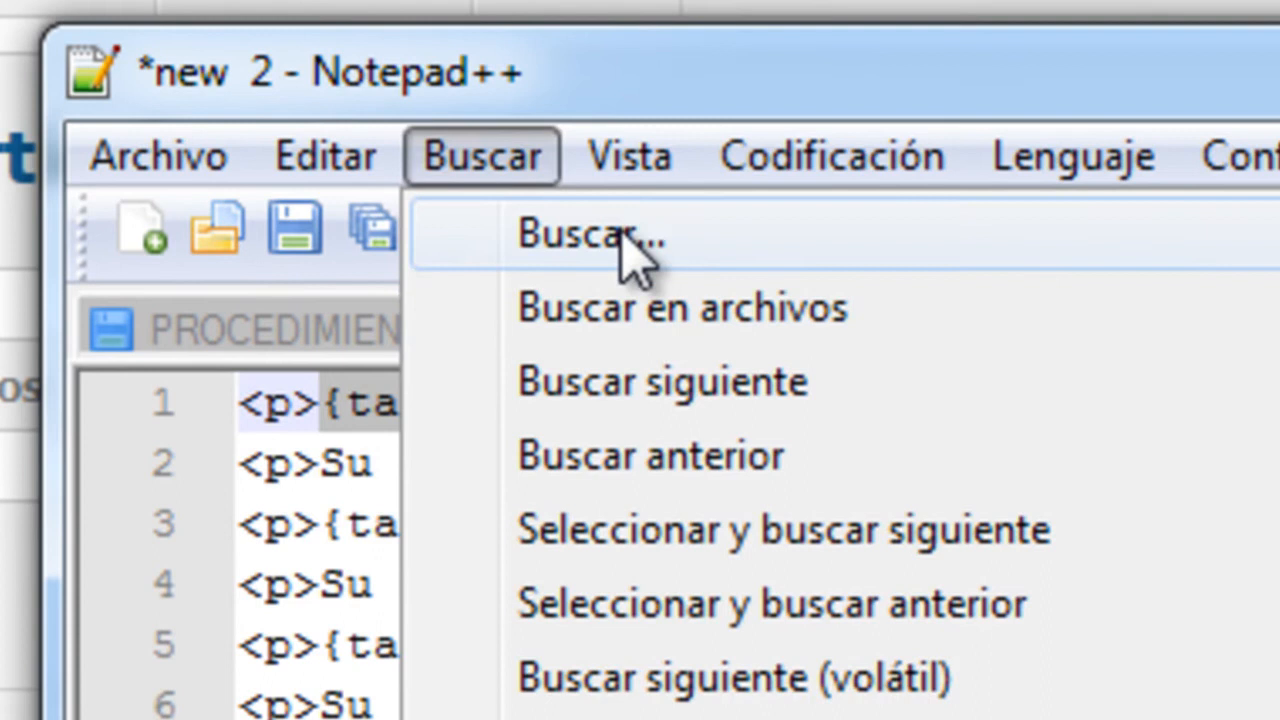
left_click(640, 264)
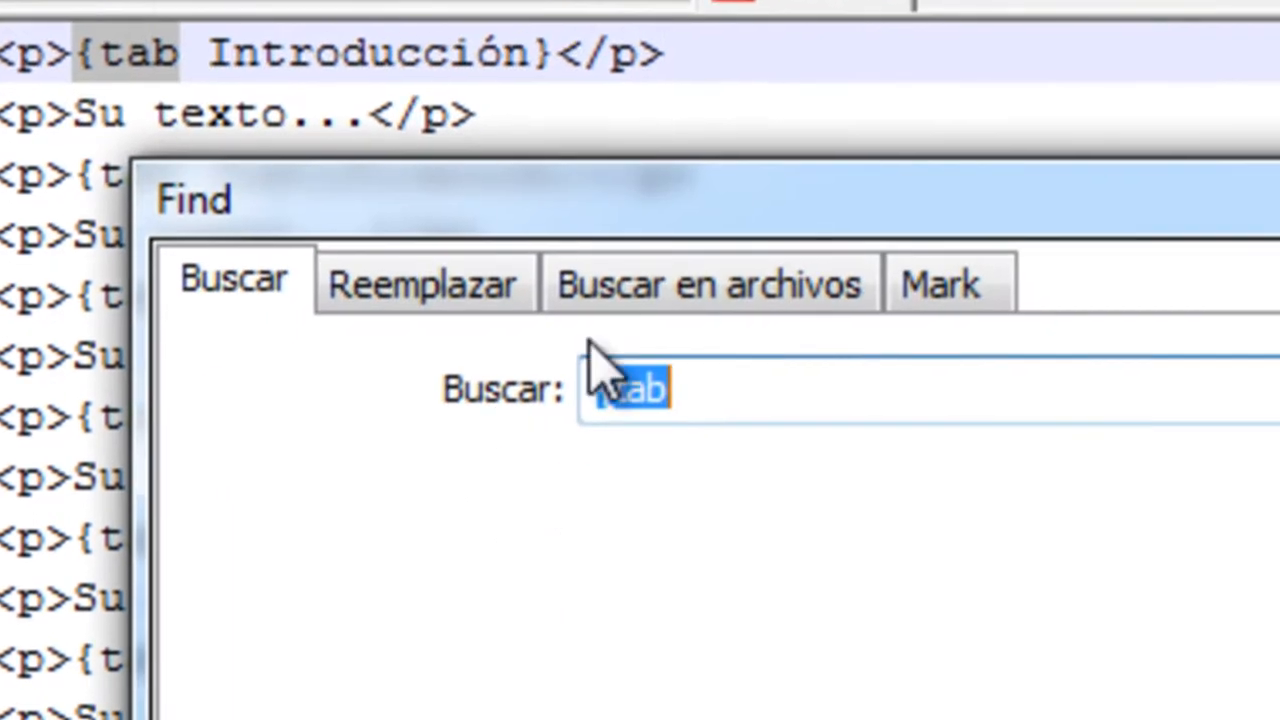
left_click(468, 340)
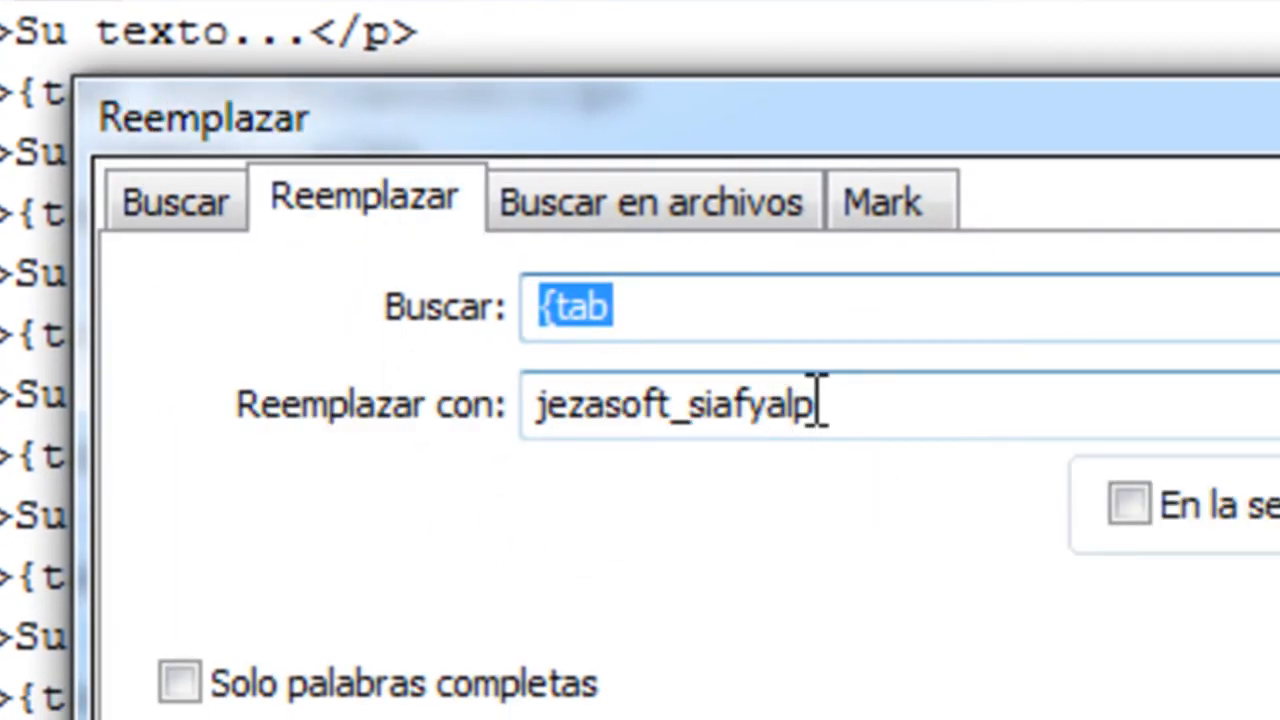
Replace every {tab in the document with {slider and close the replace dialog.
left_click_drag(818, 404, 333, 412)
key("ctrl+v")
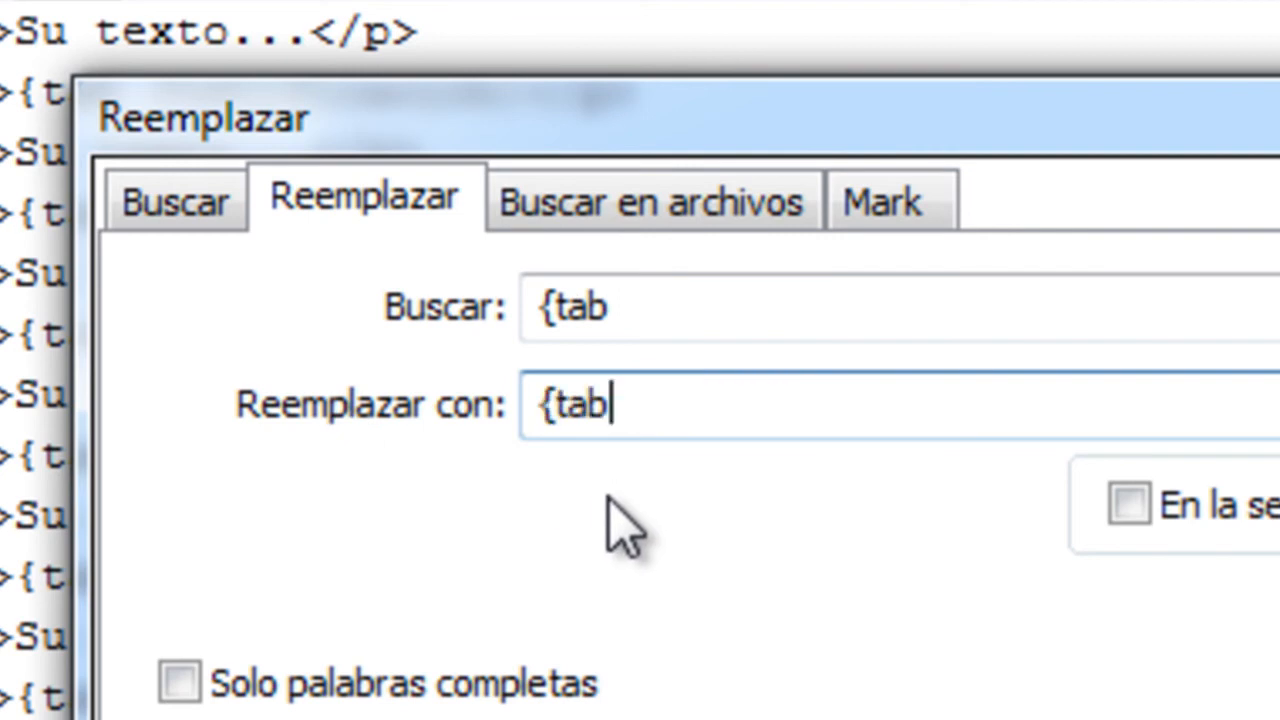
left_click_drag(555, 410, 612, 410)
type("slider")
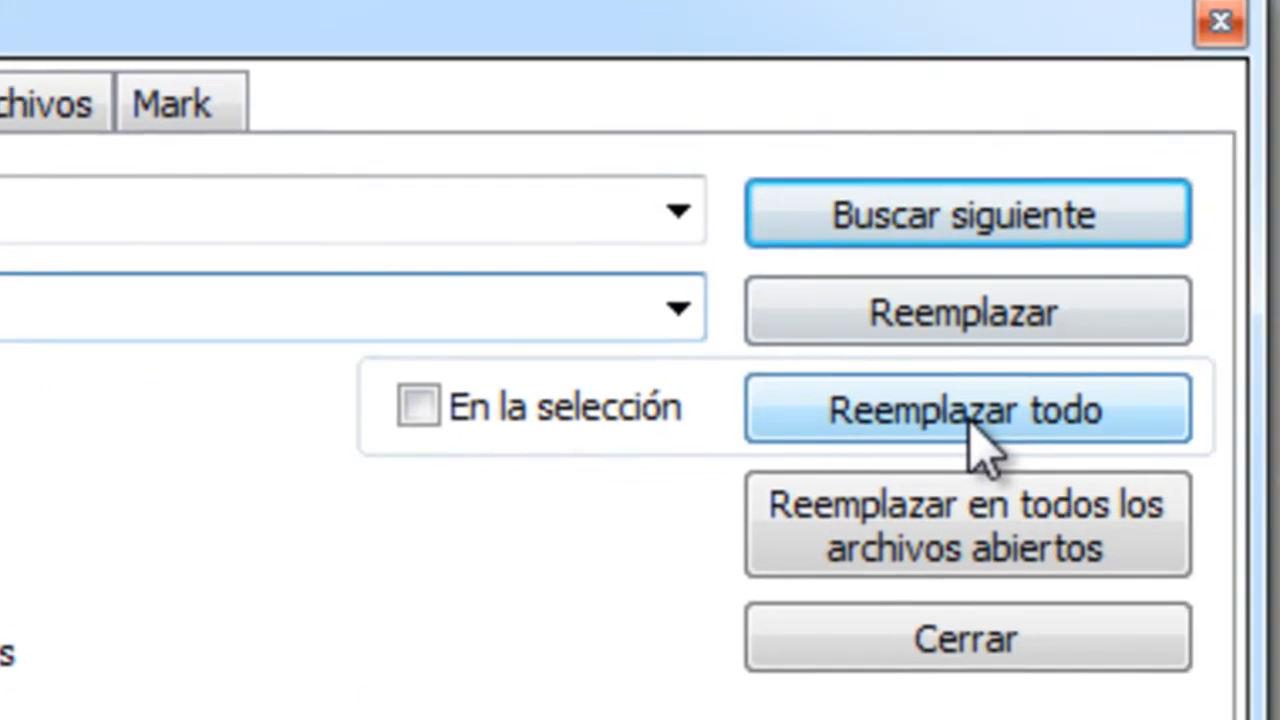
left_click(971, 423)
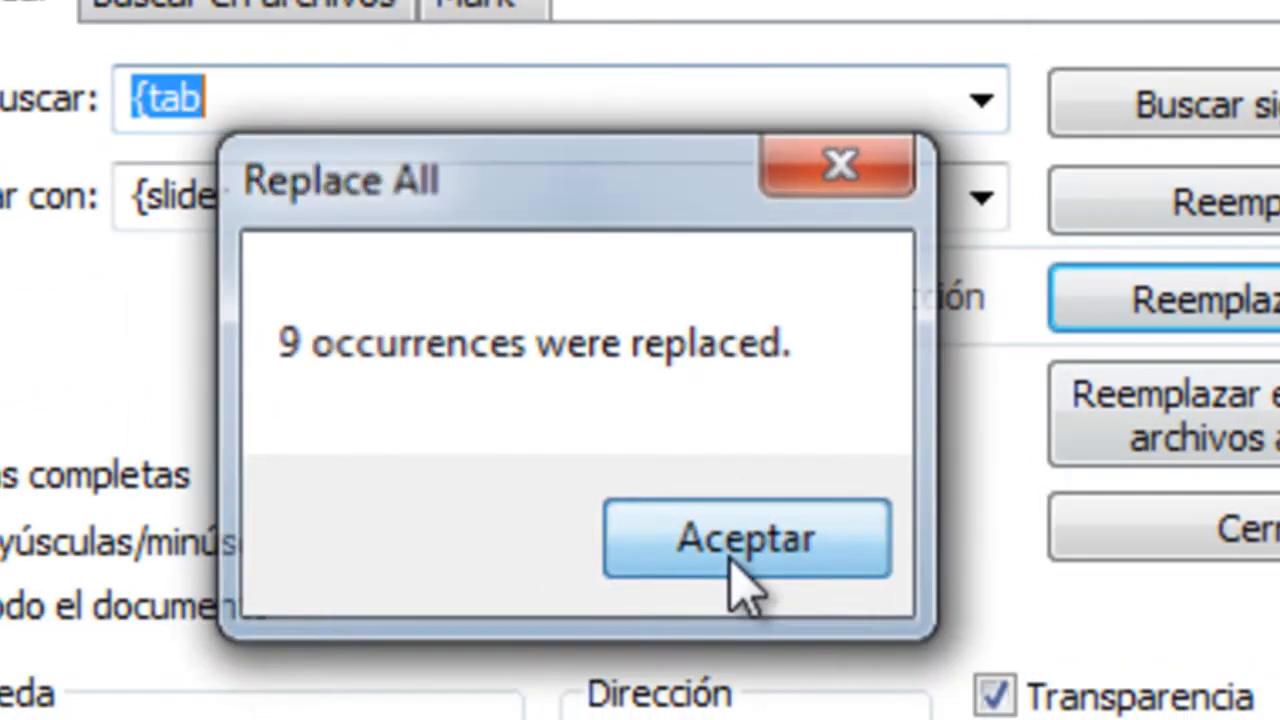
left_click(655, 572)
key("Escape")
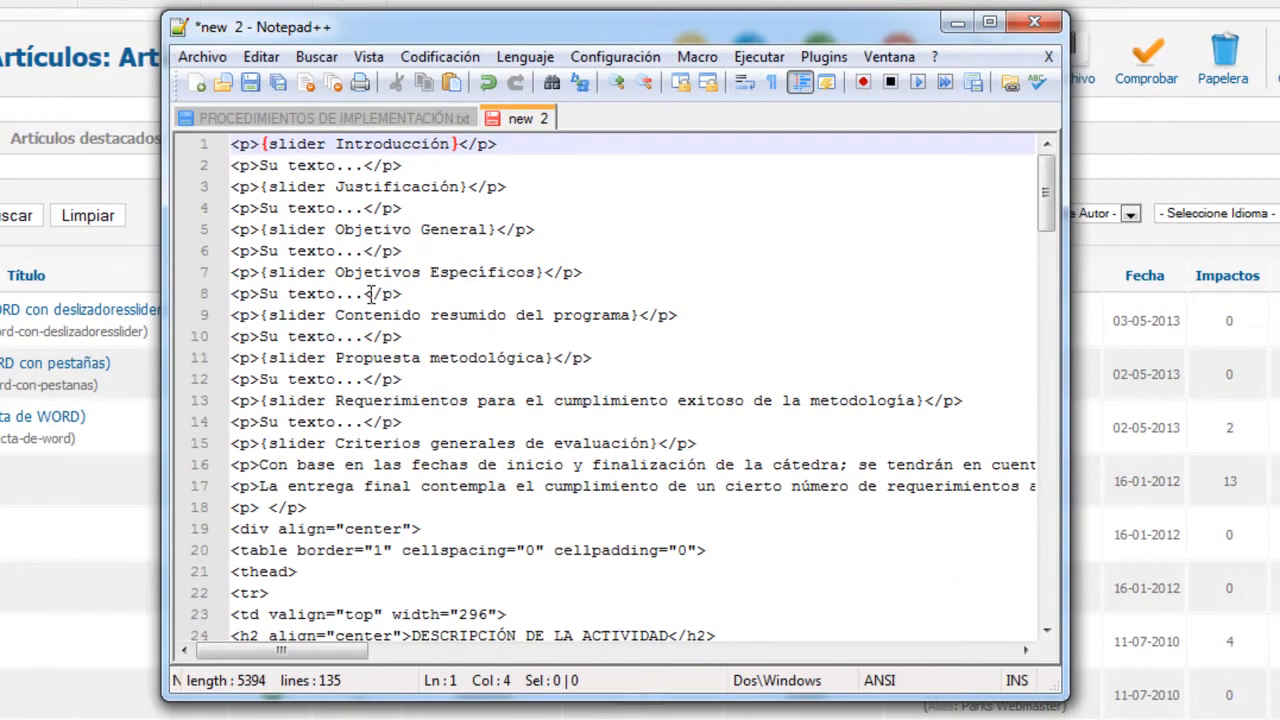
Change the closing {/tabs} tag on the document's last line to {/slider}.
scroll(370, 293, "down", 1)
scroll(372, 293, "down", 1)
scroll(372, 291, "up", 2)
scroll(435, 340, "down", 12)
scroll(435, 340, "down", 20)
scroll(435, 340, "down", 2)
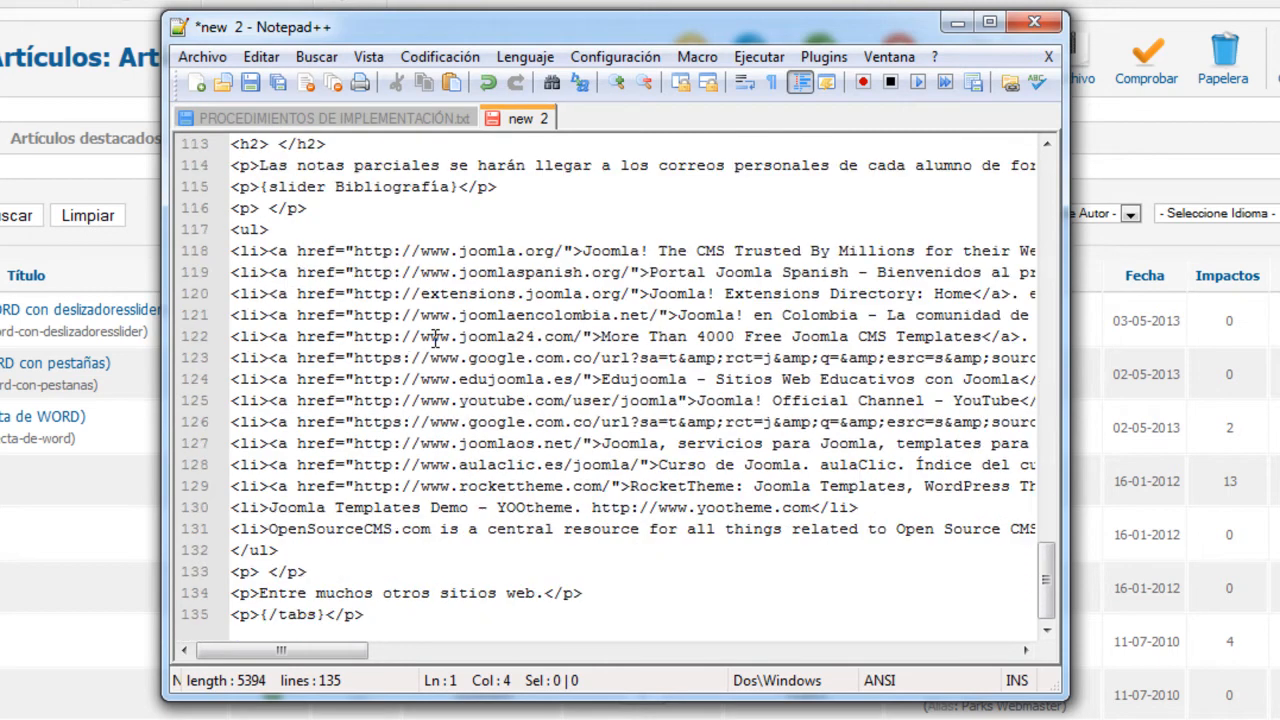
left_click(276, 614)
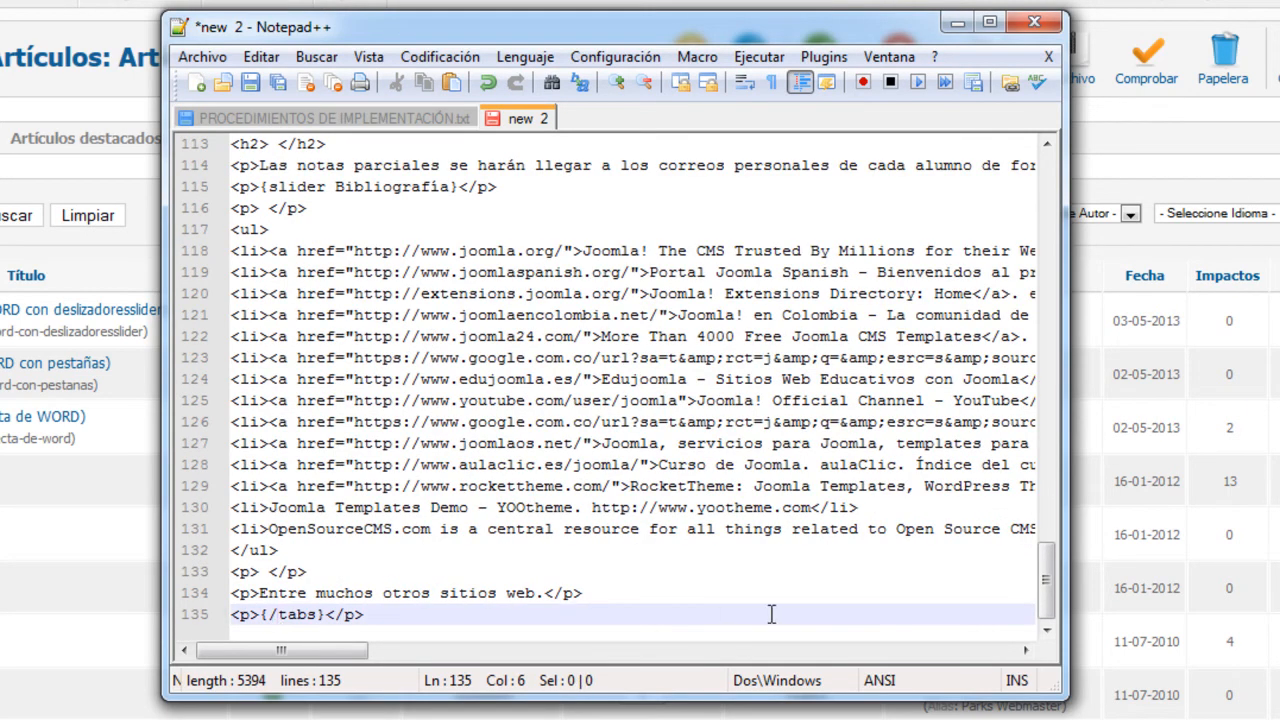
type("slider")
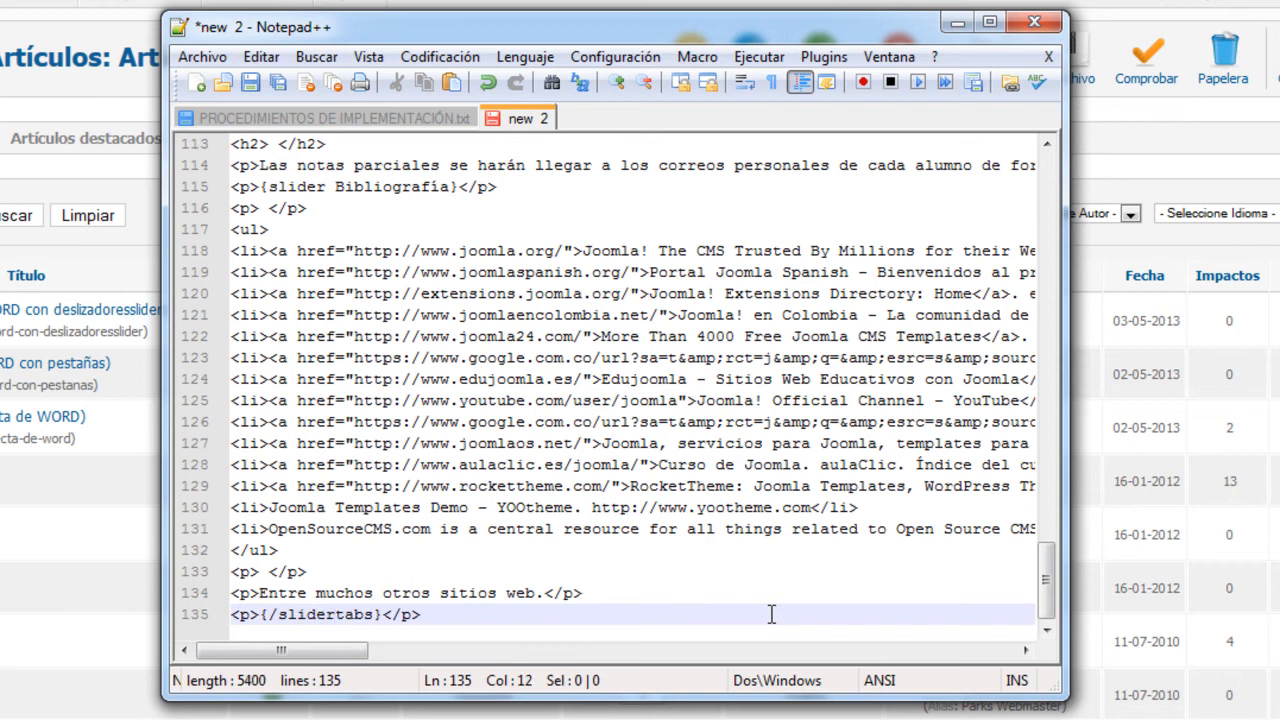
key("Delete")
key("Delete")
key("Delete")
key("Delete")
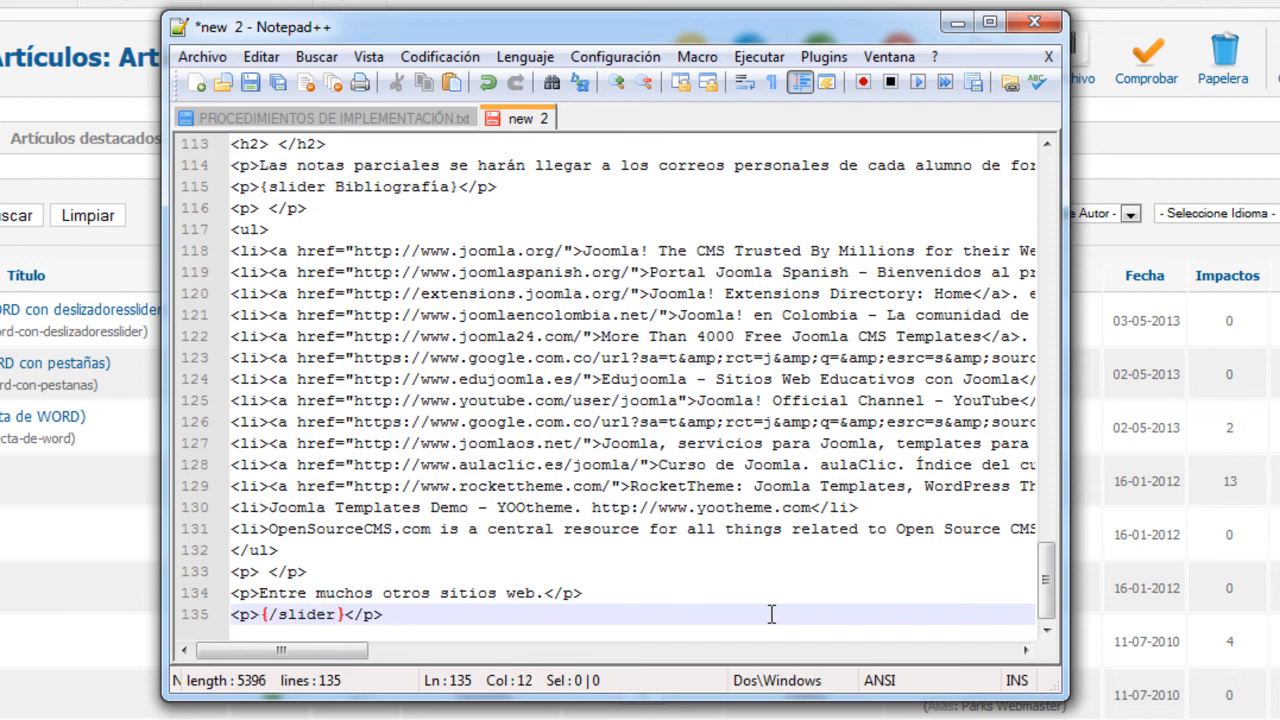
Copy all the slider code from the Notepad++ document, and open Artículo TRES for editing in the browser.
left_click_drag(486, 618, 186, 66)
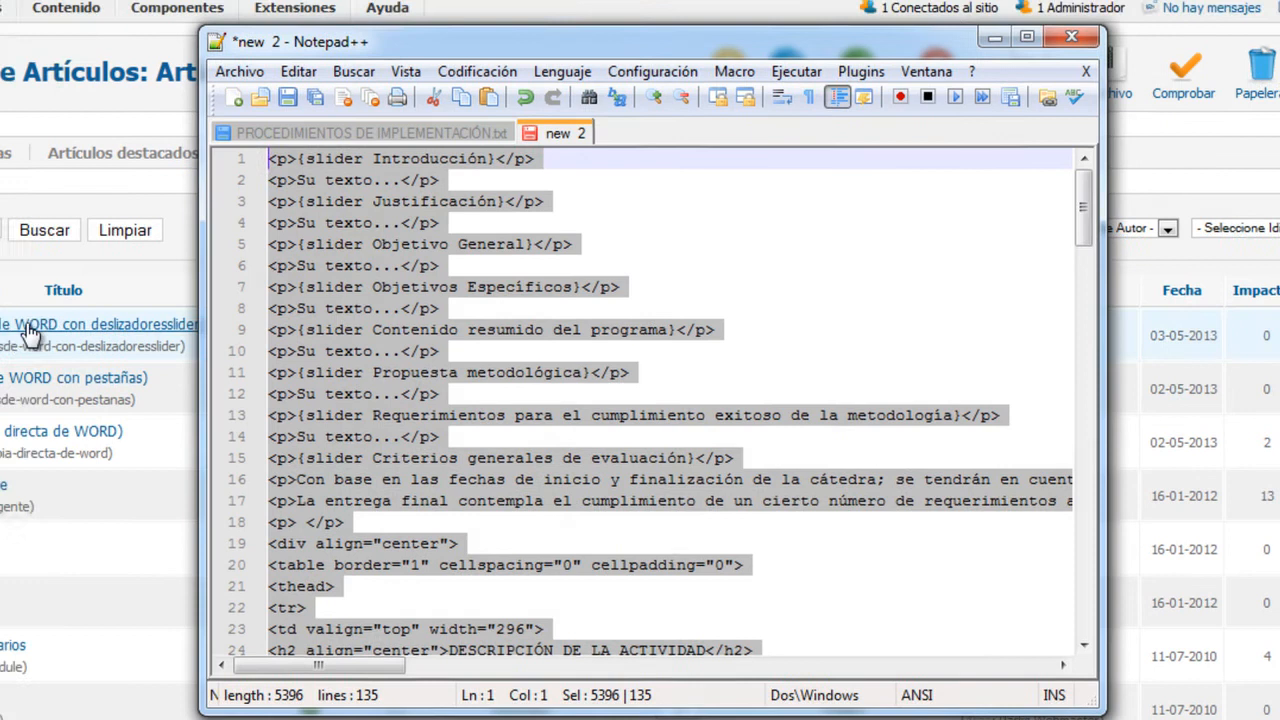
left_click(4, 311)
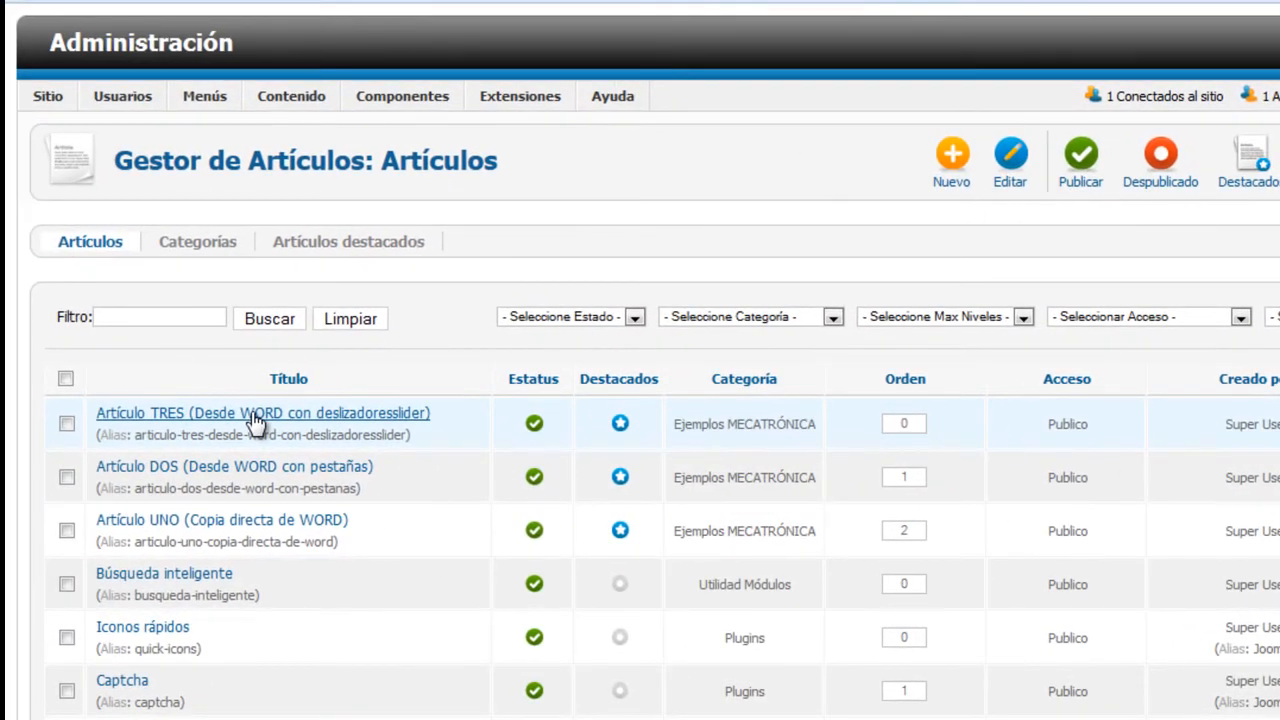
left_click(255, 418)
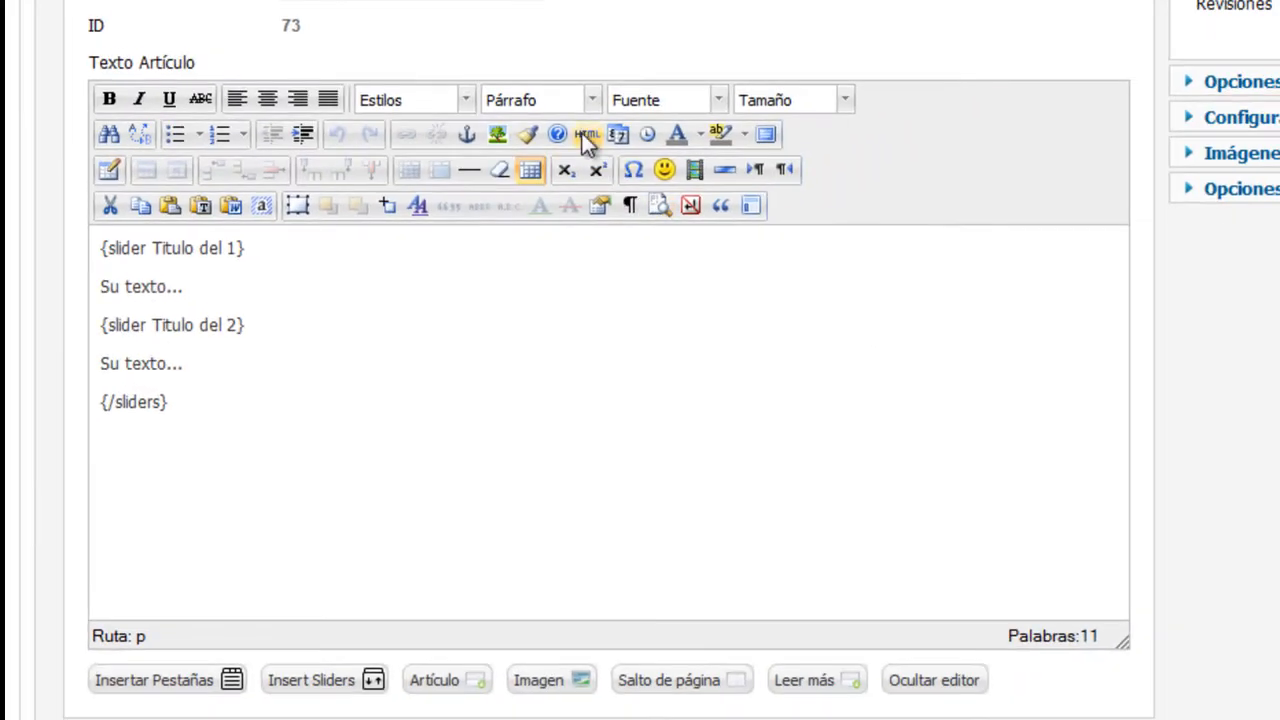
Replace the entire HTML source of Artículo TRES with the copied slider code, update it, and review the content in the editor.
left_click(584, 134)
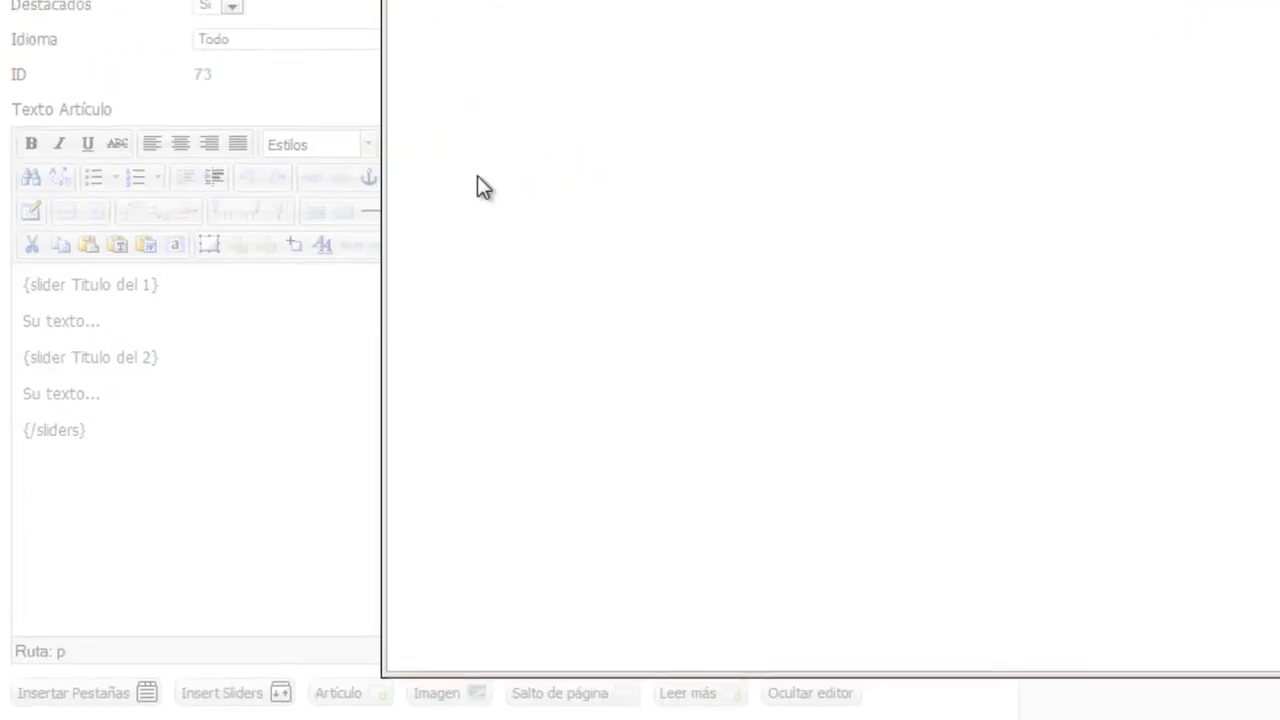
left_click_drag(408, 180, 131, 65)
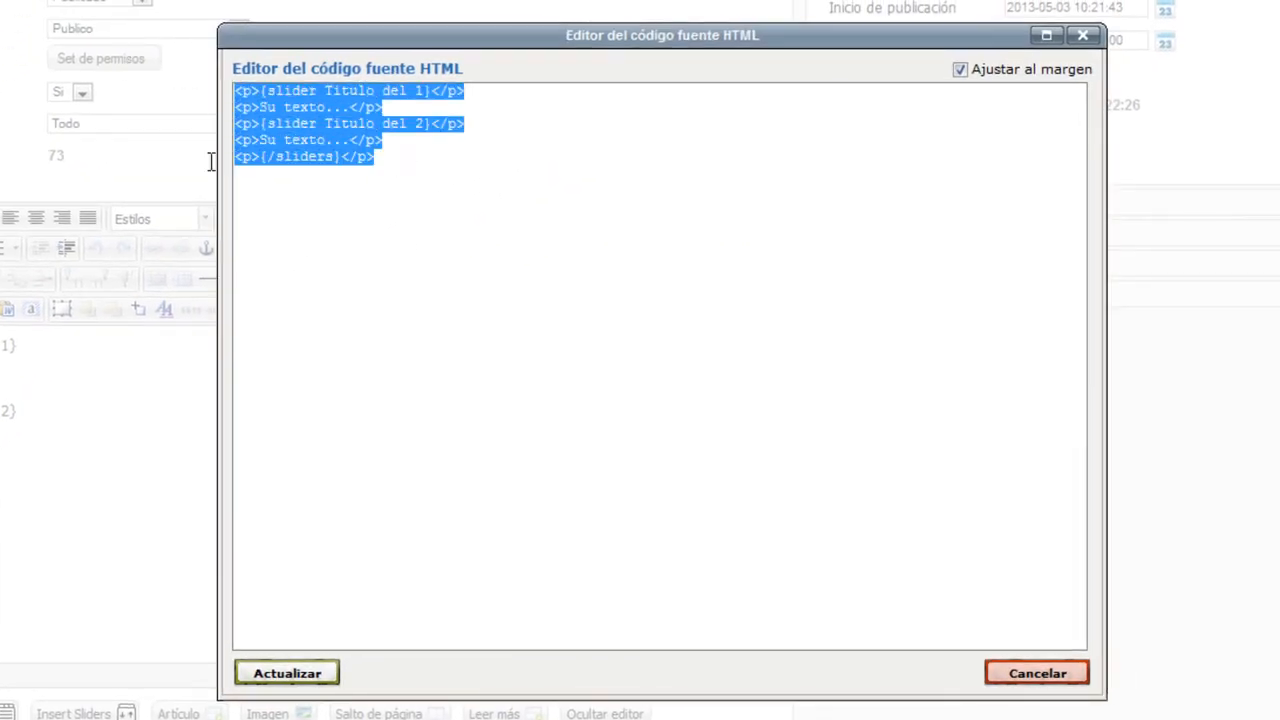
key("ctrl+v")
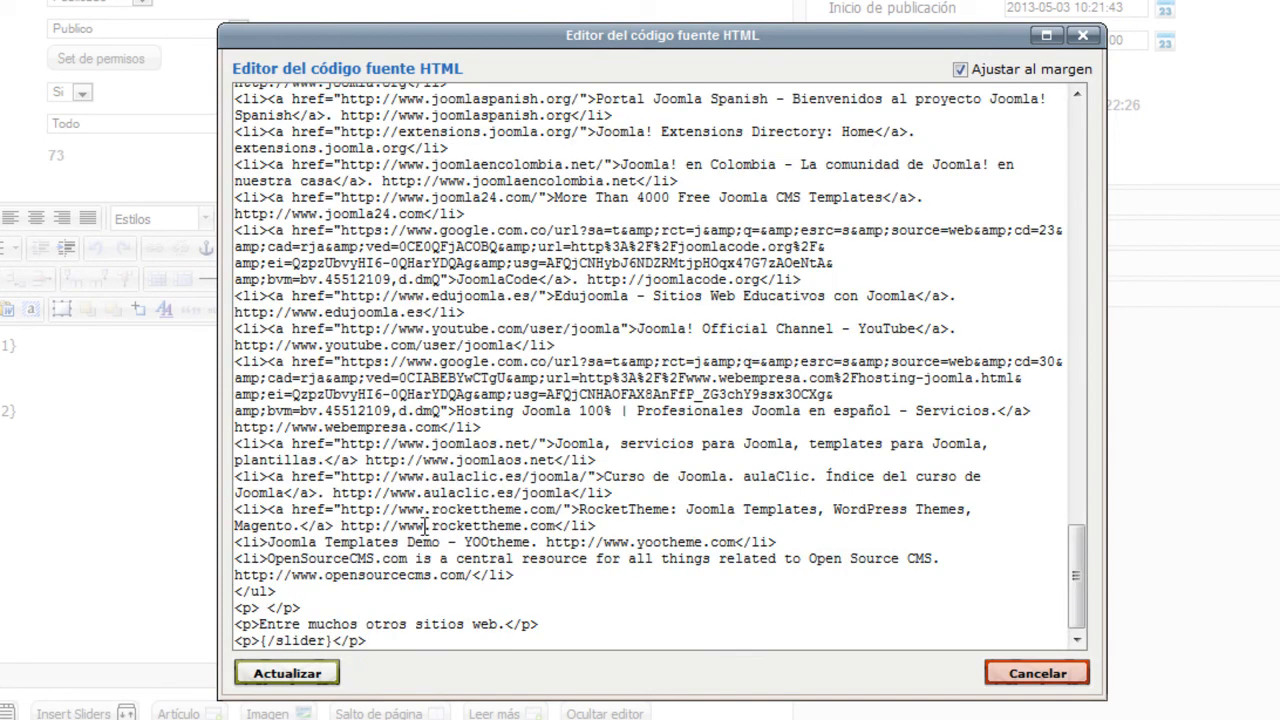
left_click(298, 674)
scroll(637, 416, "down", 8)
scroll(640, 416, "down", 10)
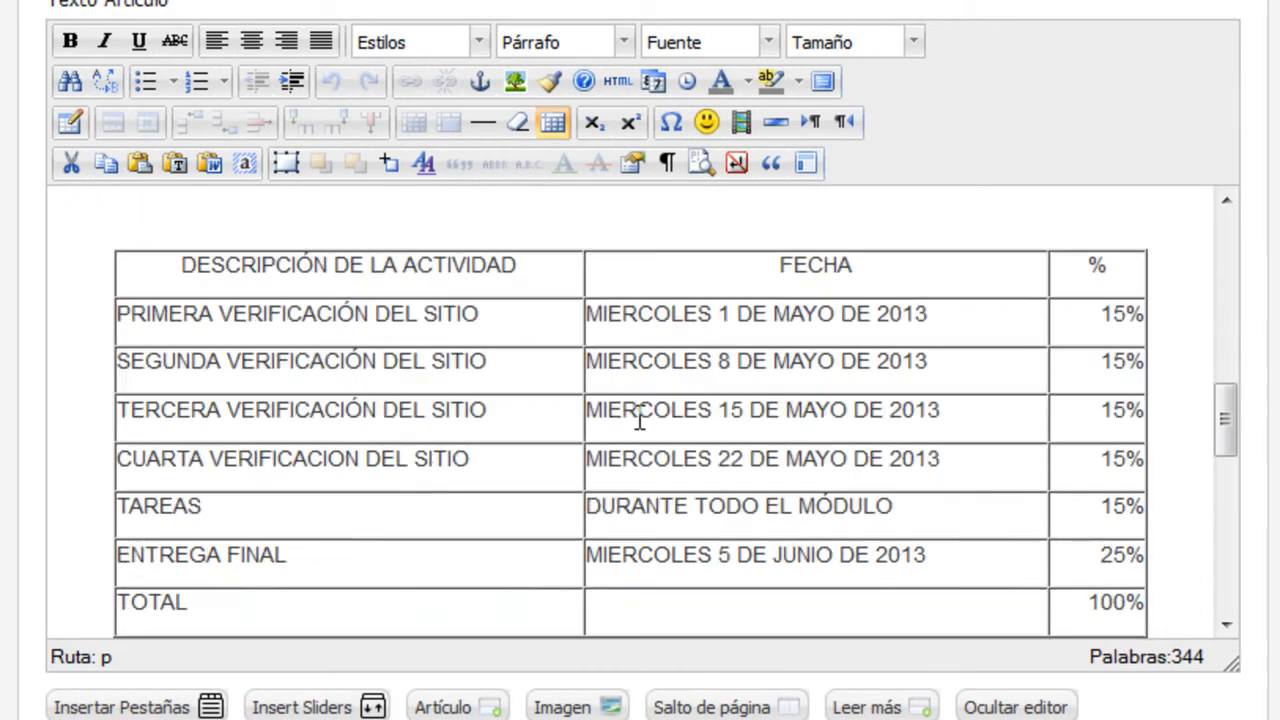
Insert the sample slider code below the closing {/slider} tag of Artículo TRES to check its syntax, and delete the sample again.
left_click(199, 613)
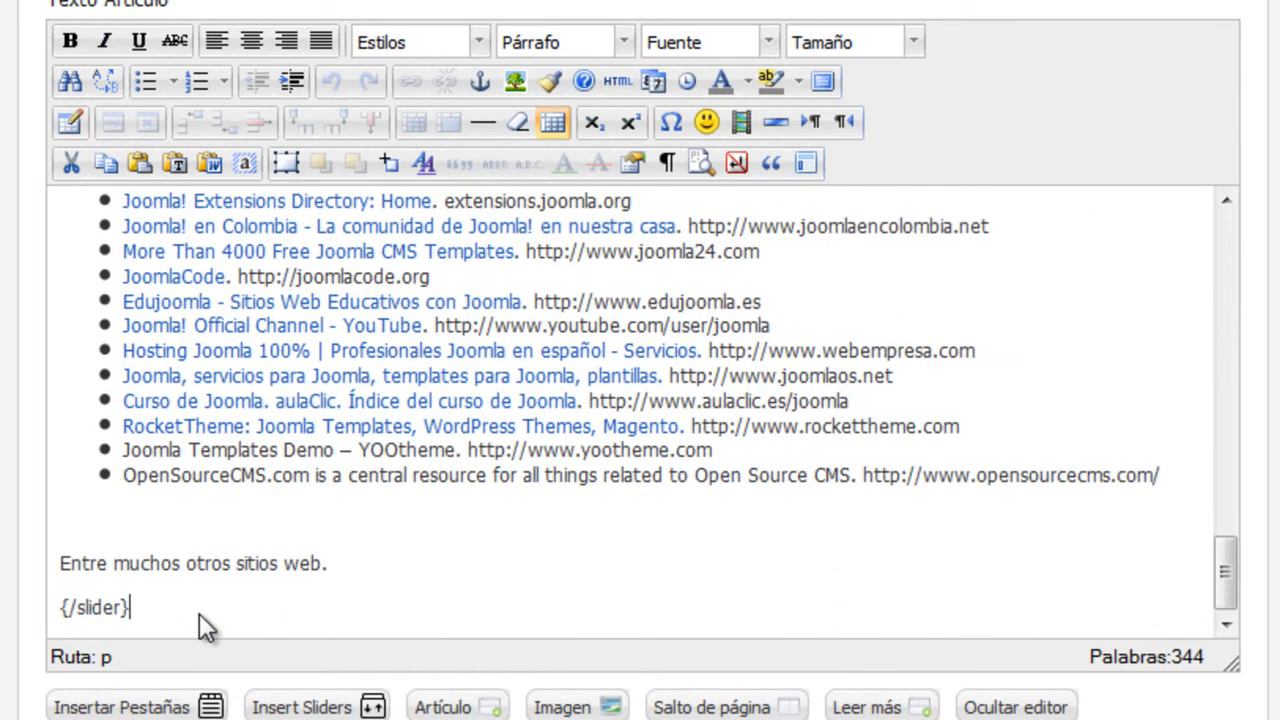
key("Return")
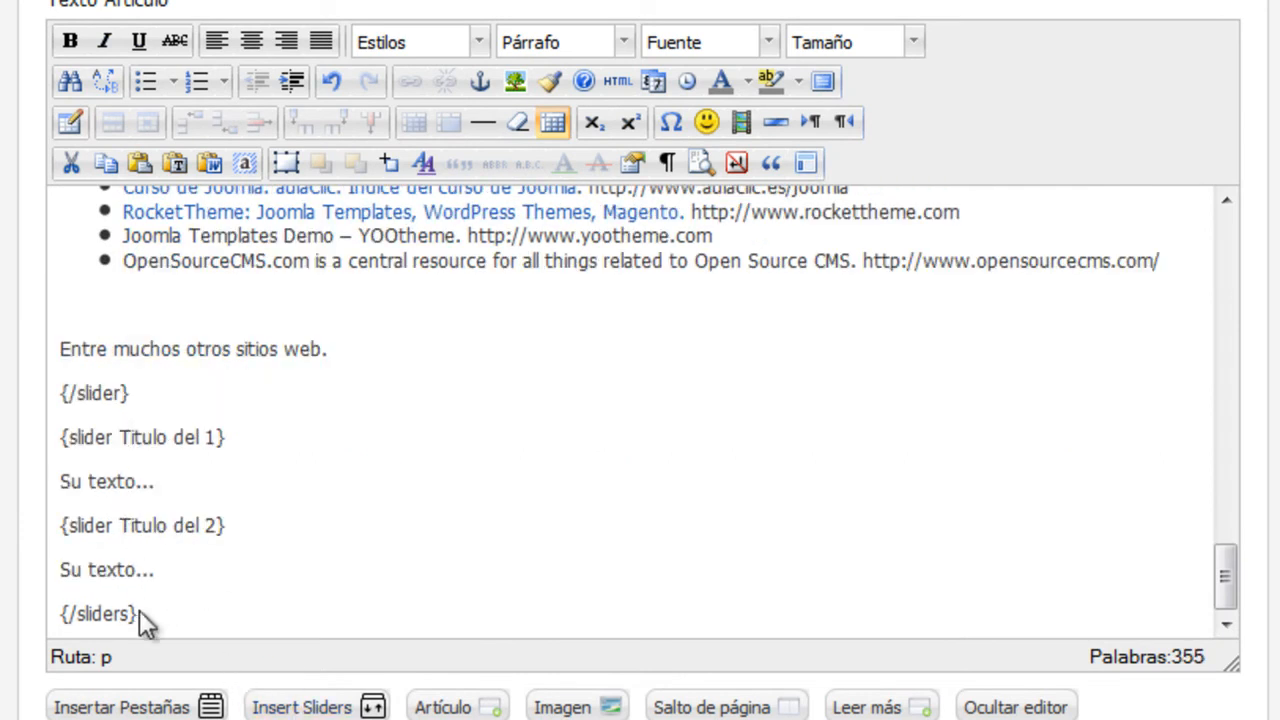
left_click_drag(166, 623, 25, 445)
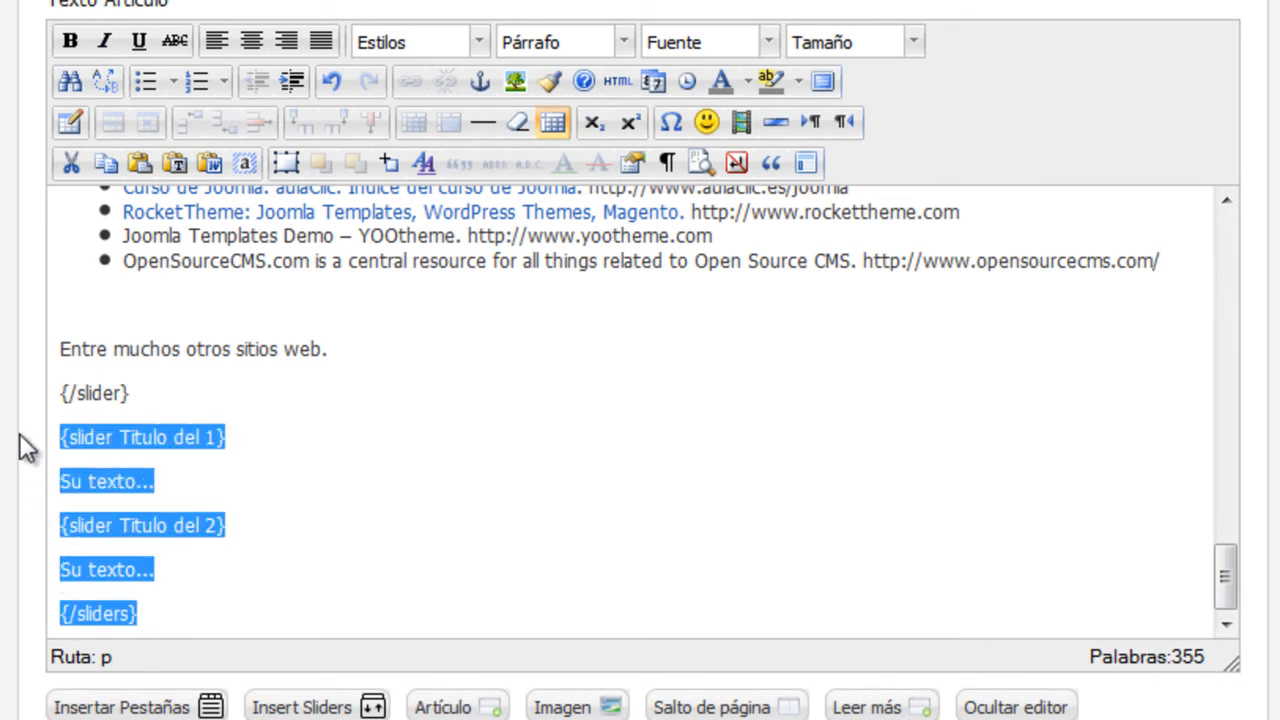
key("Delete")
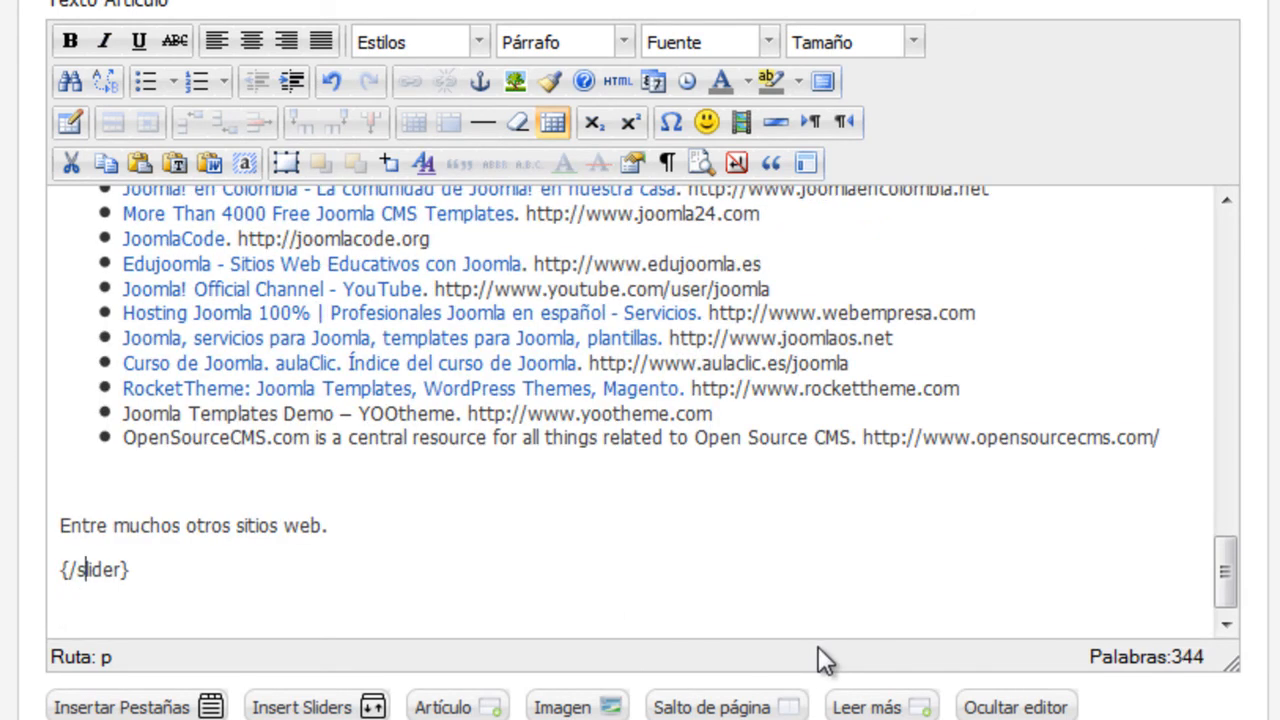
Correct the closing slider tag at the end of Artículo TRES, and save and close the article.
type("a")
scroll(849, 553, "up", 20)
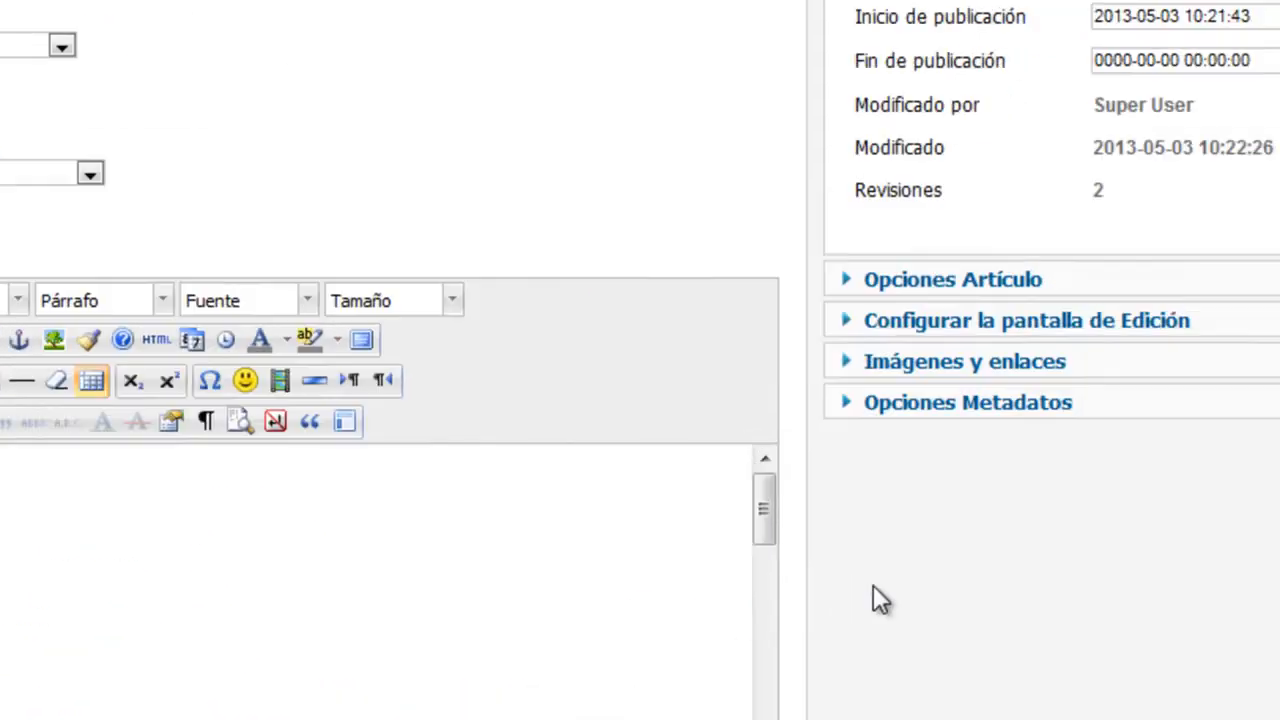
scroll(948, 515, "up", 4)
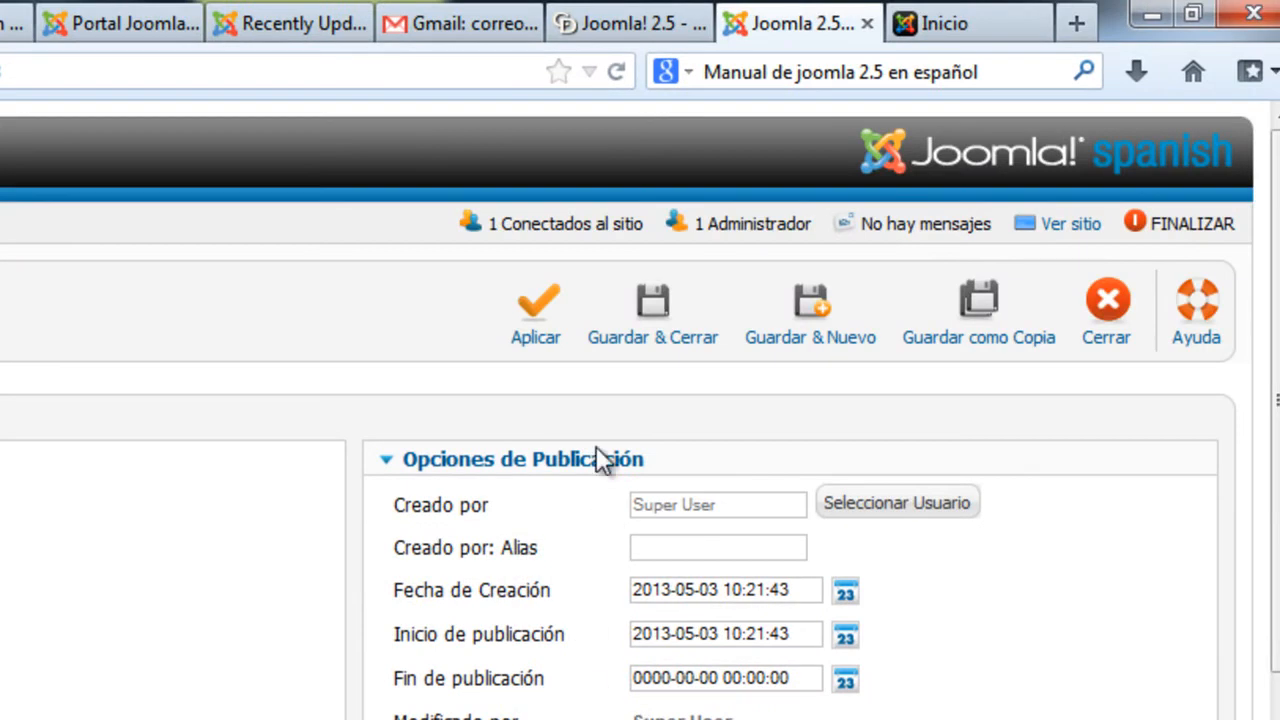
left_click(651, 320)
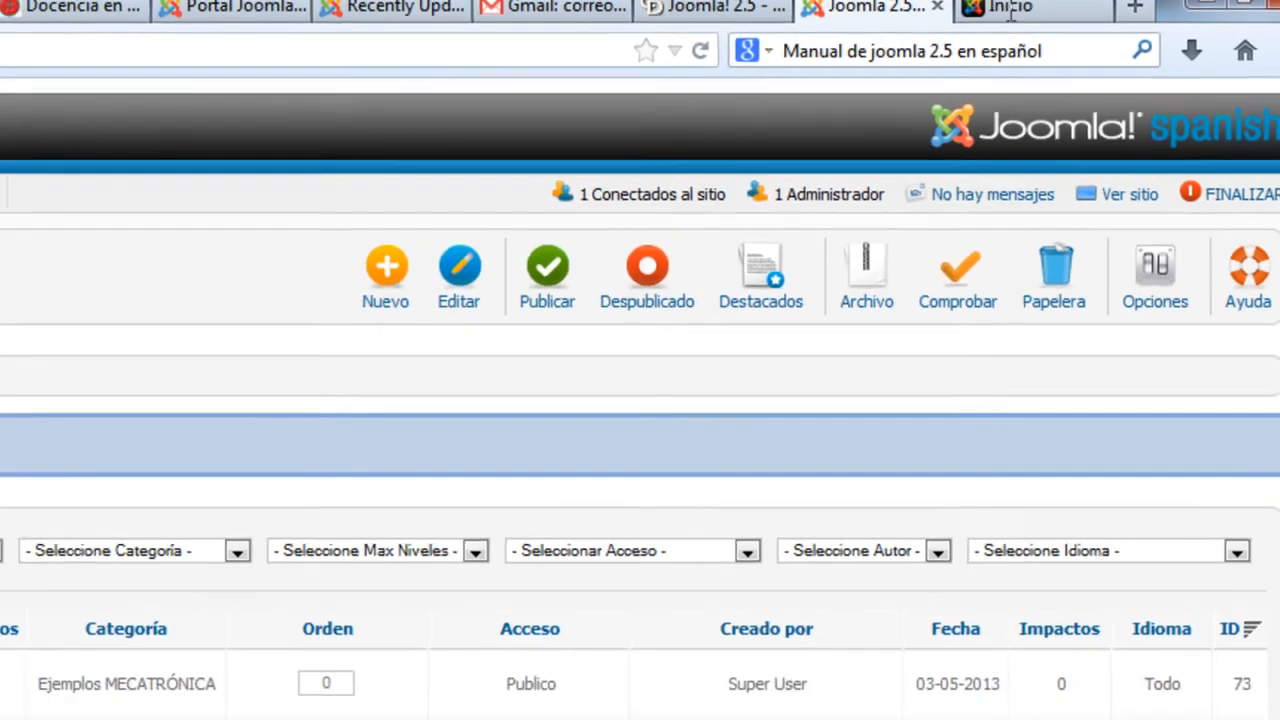
Check Artículo TRES on the public home page by expanding its Justificación, Criterios generales de evaluación and Bibliografía sliders.
left_click(1010, 8)
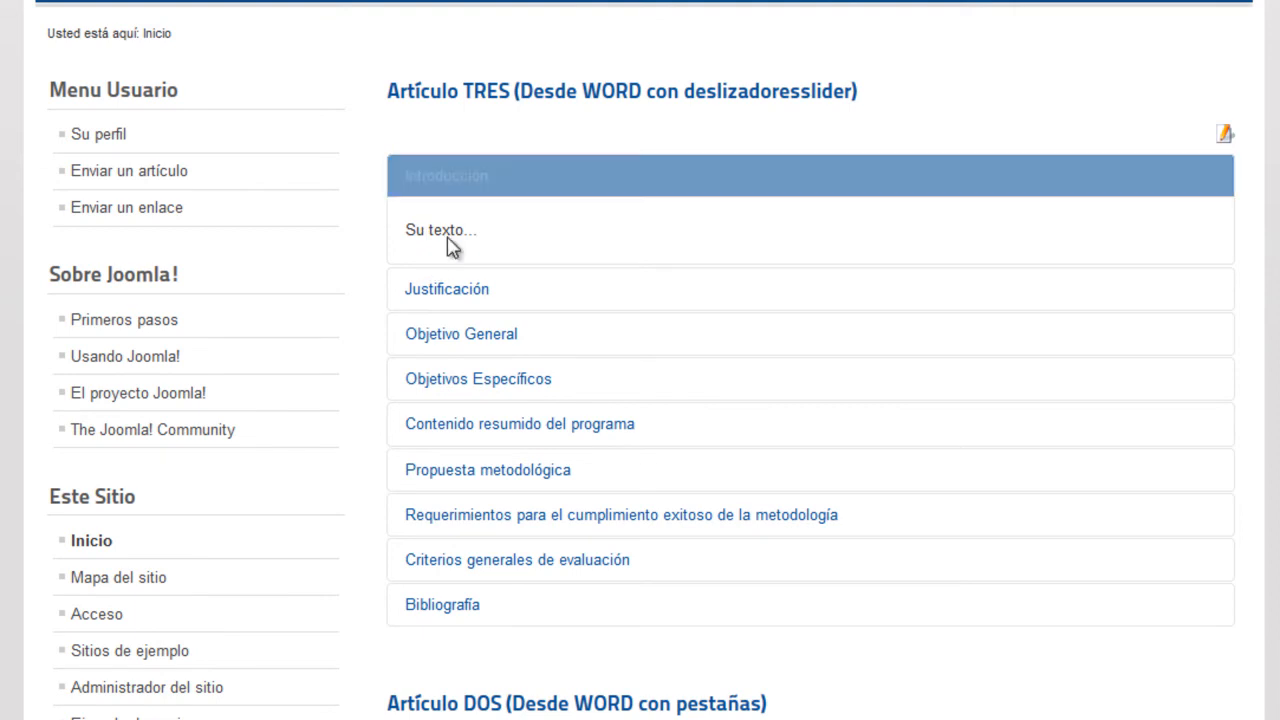
left_click(455, 293)
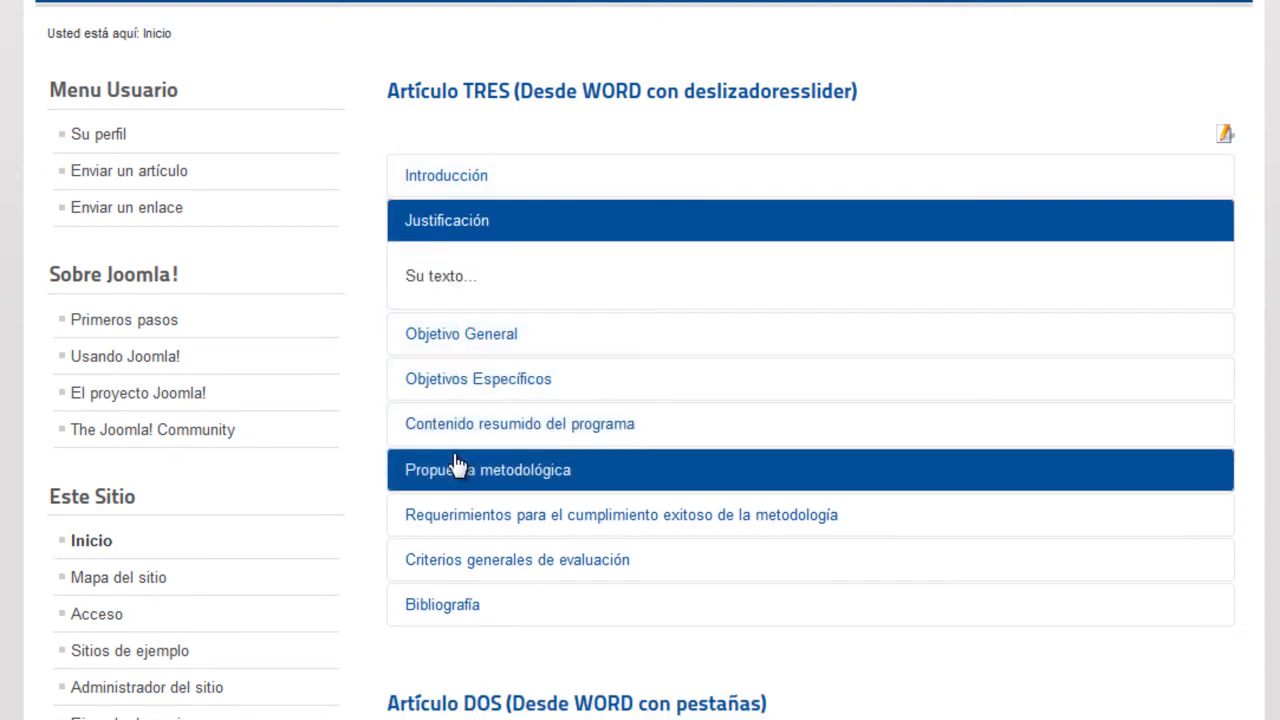
left_click(490, 478)
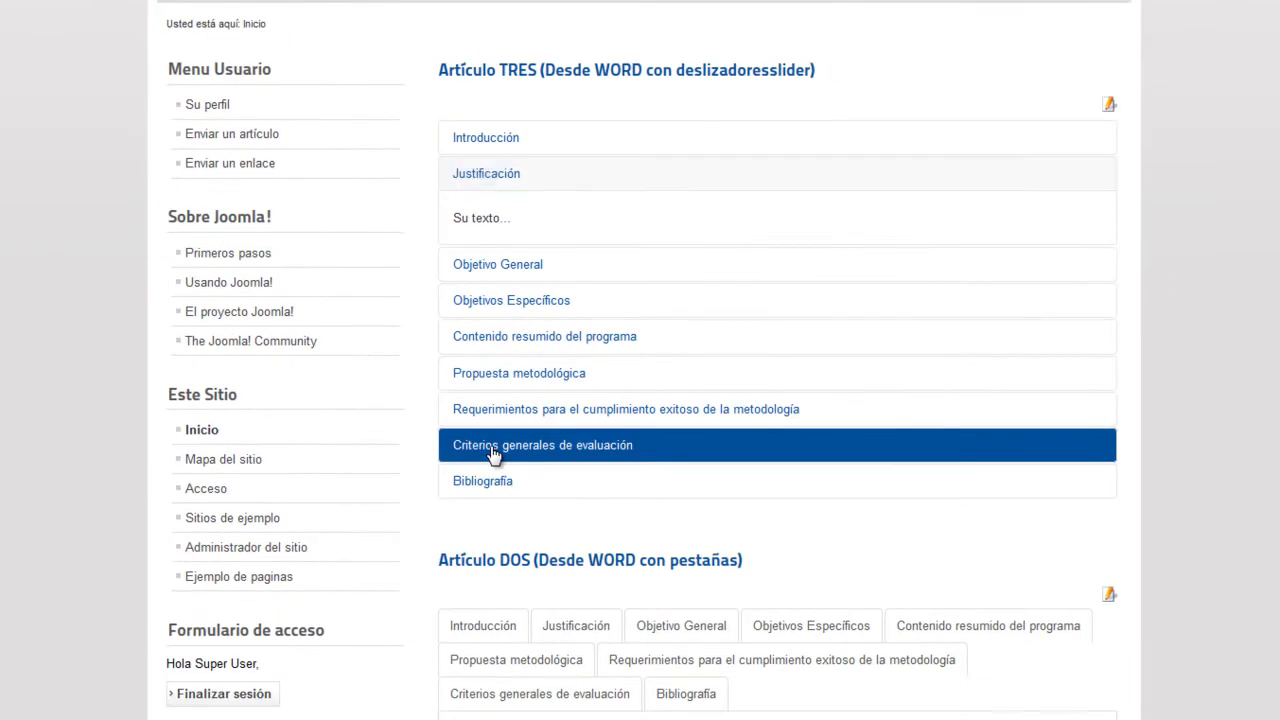
scroll(963, 477, "down", 3)
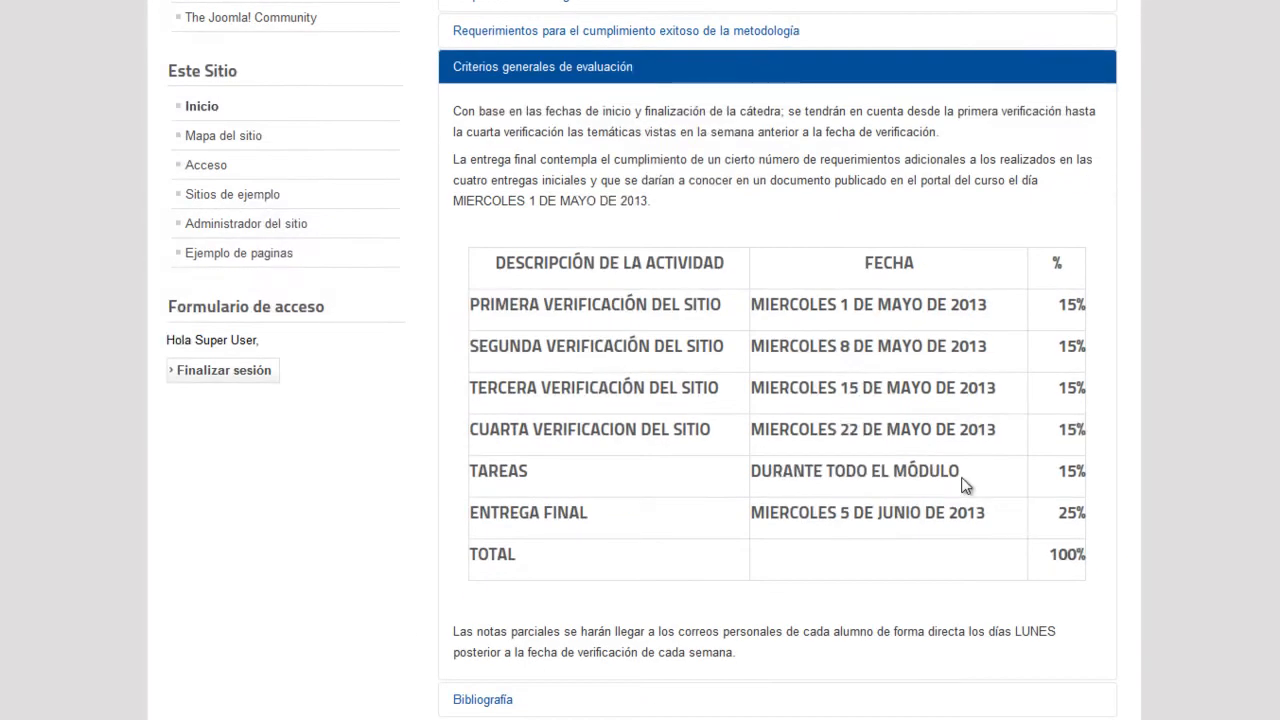
scroll(965, 486, "down", 3)
left_click(492, 383)
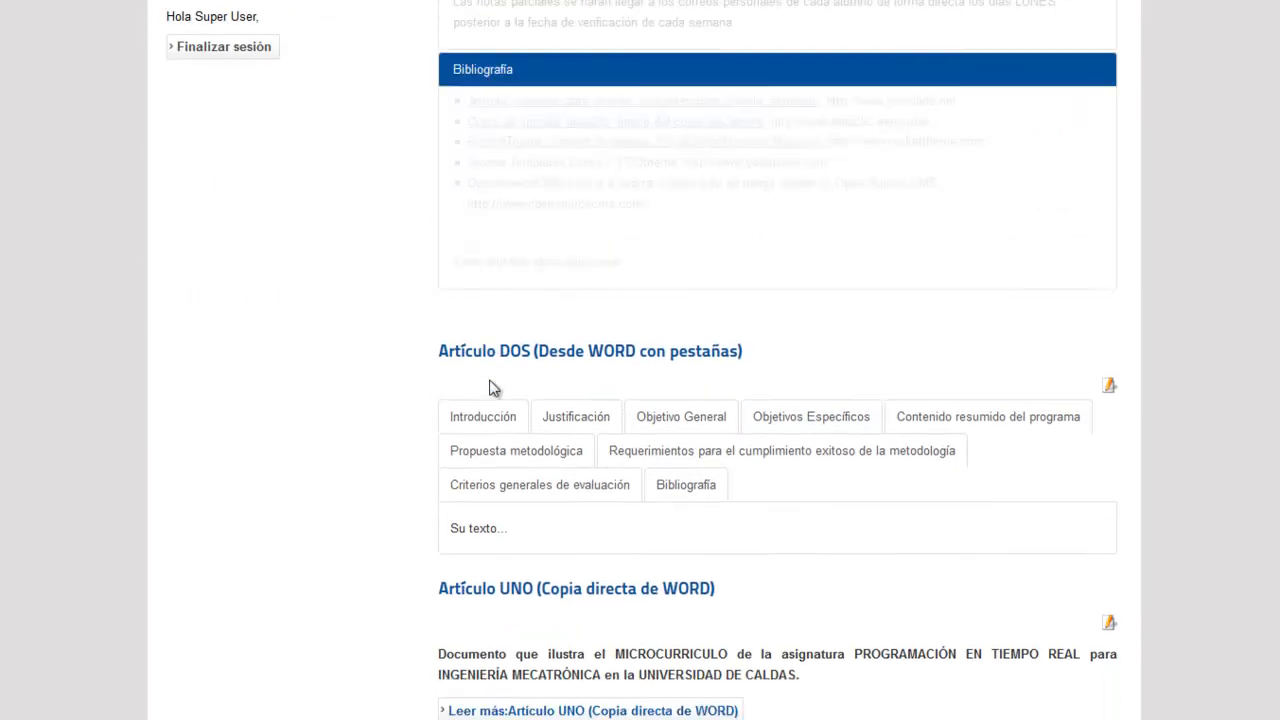
left_click(689, 505)
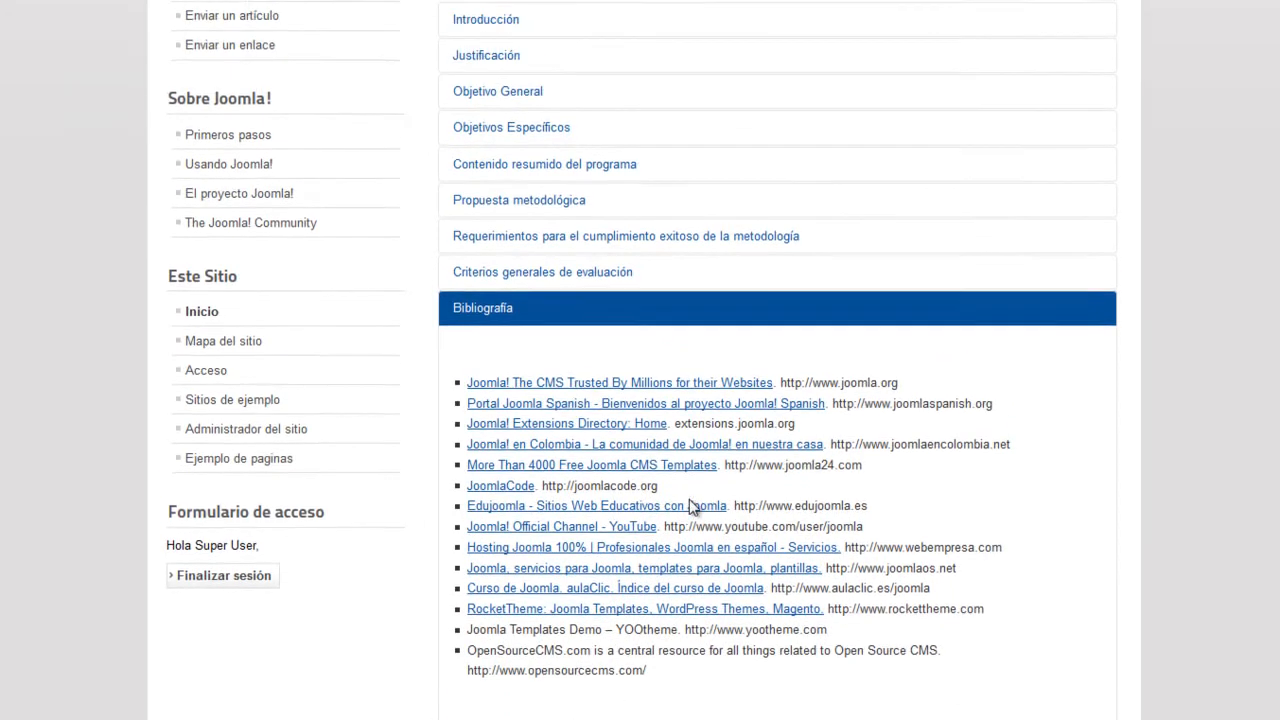
scroll(689, 505, "down", 2)
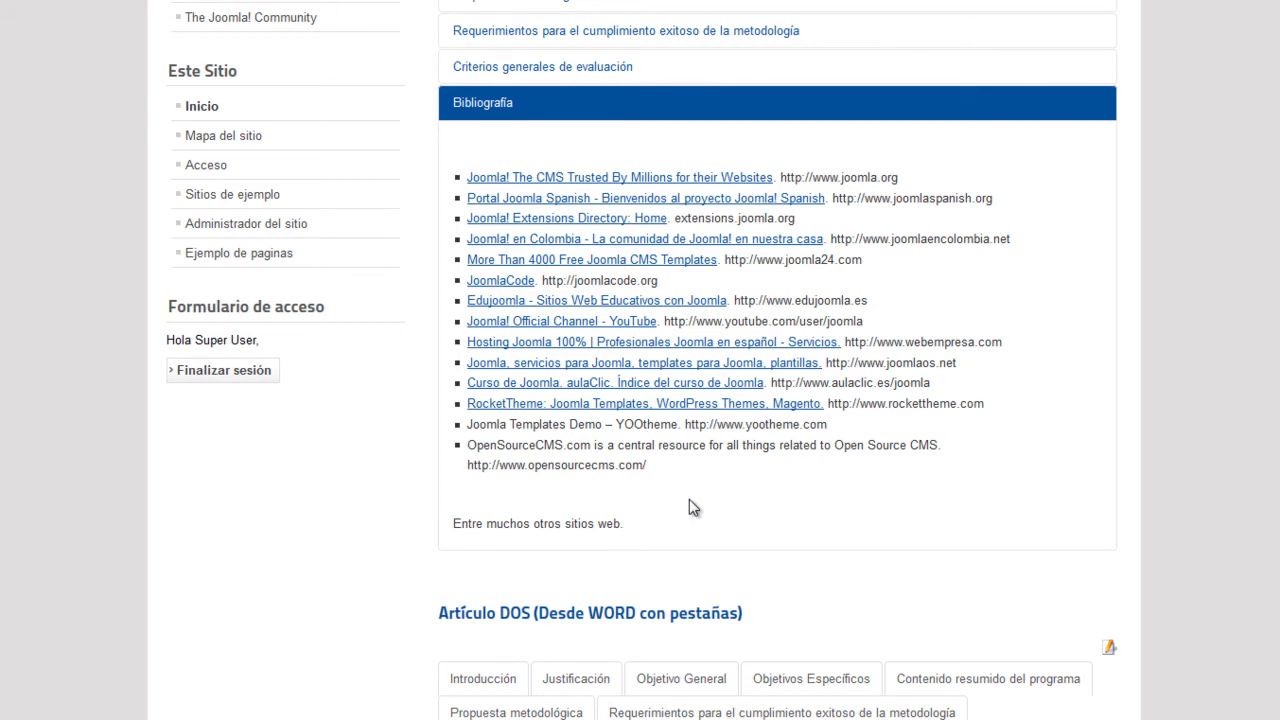
scroll(689, 500, "up", 1)
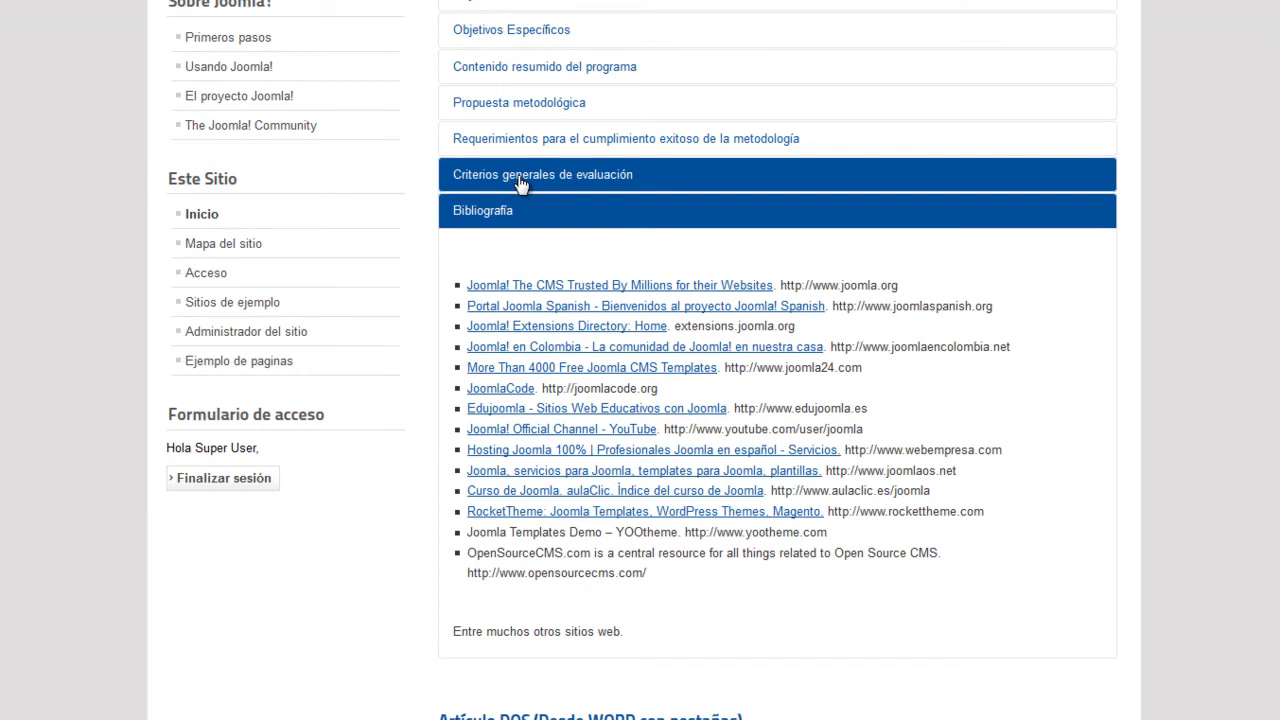
Expand the Criterios generales de evaluación slider again and examine its evaluation table and the text around it.
left_click(520, 180)
scroll(524, 178, "down", 2)
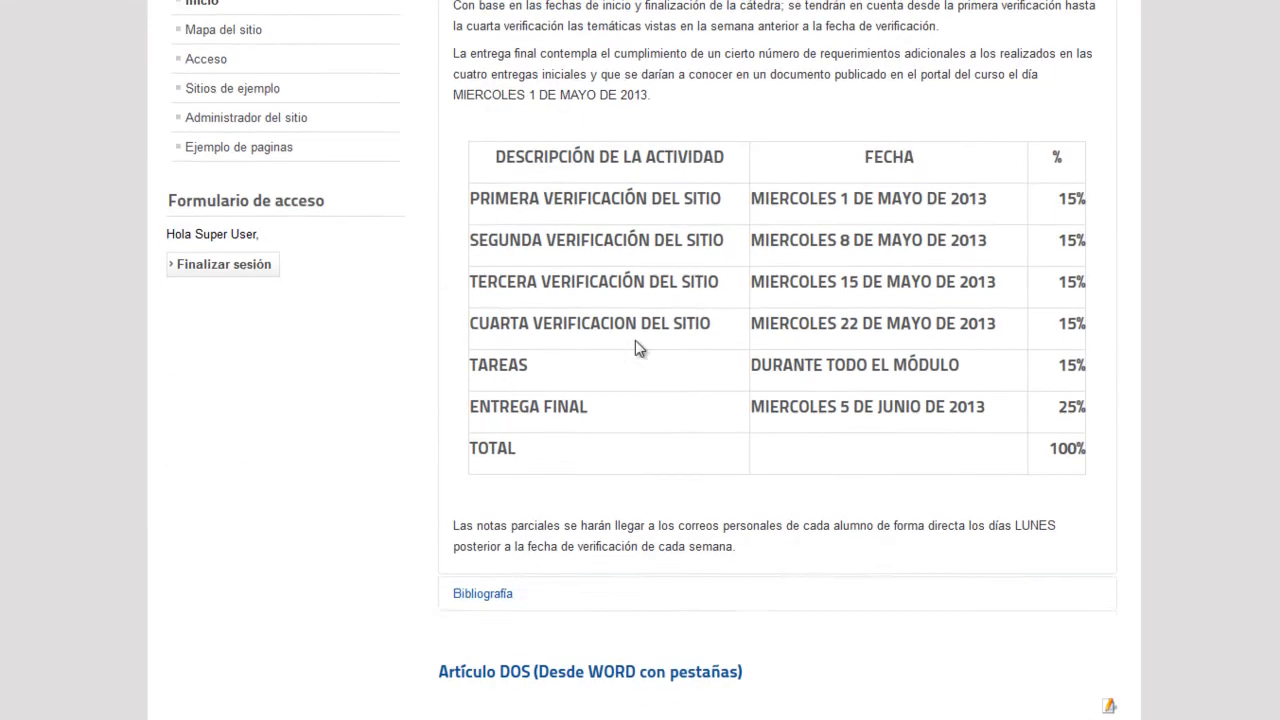
scroll(637, 500, "up", 2)
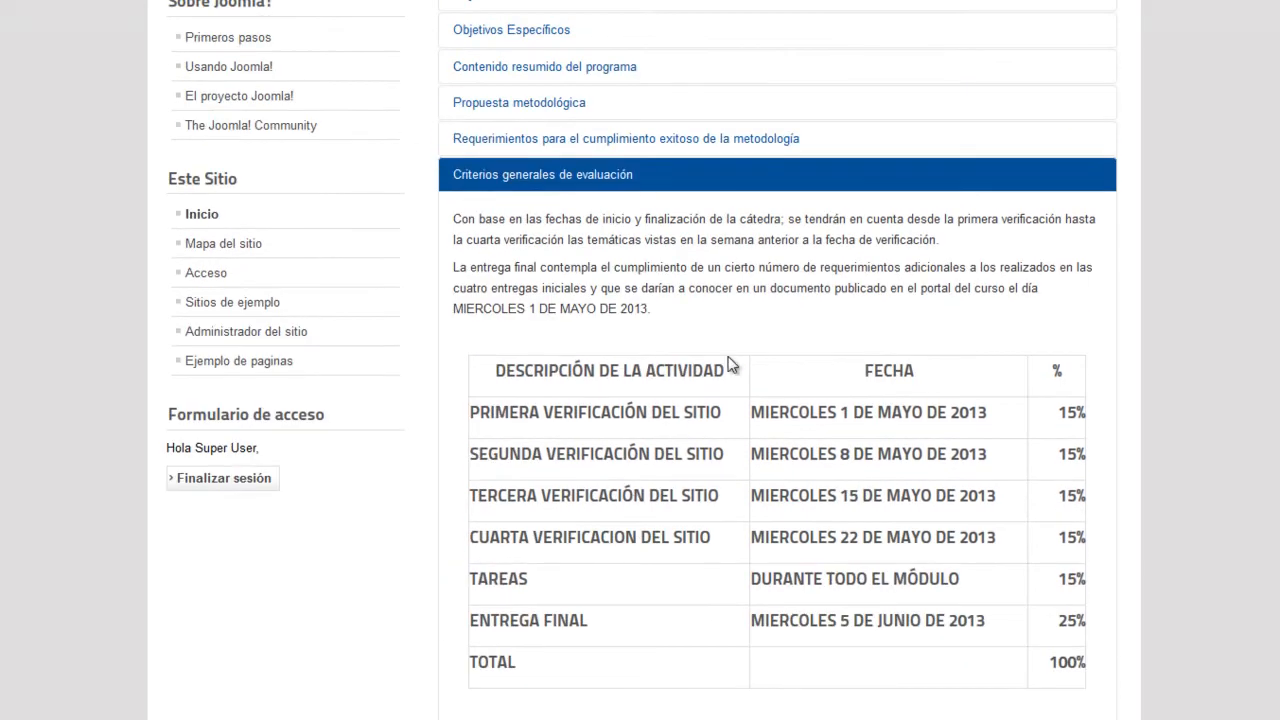
scroll(728, 358, "down", 2)
scroll(728, 358, "up", 2)
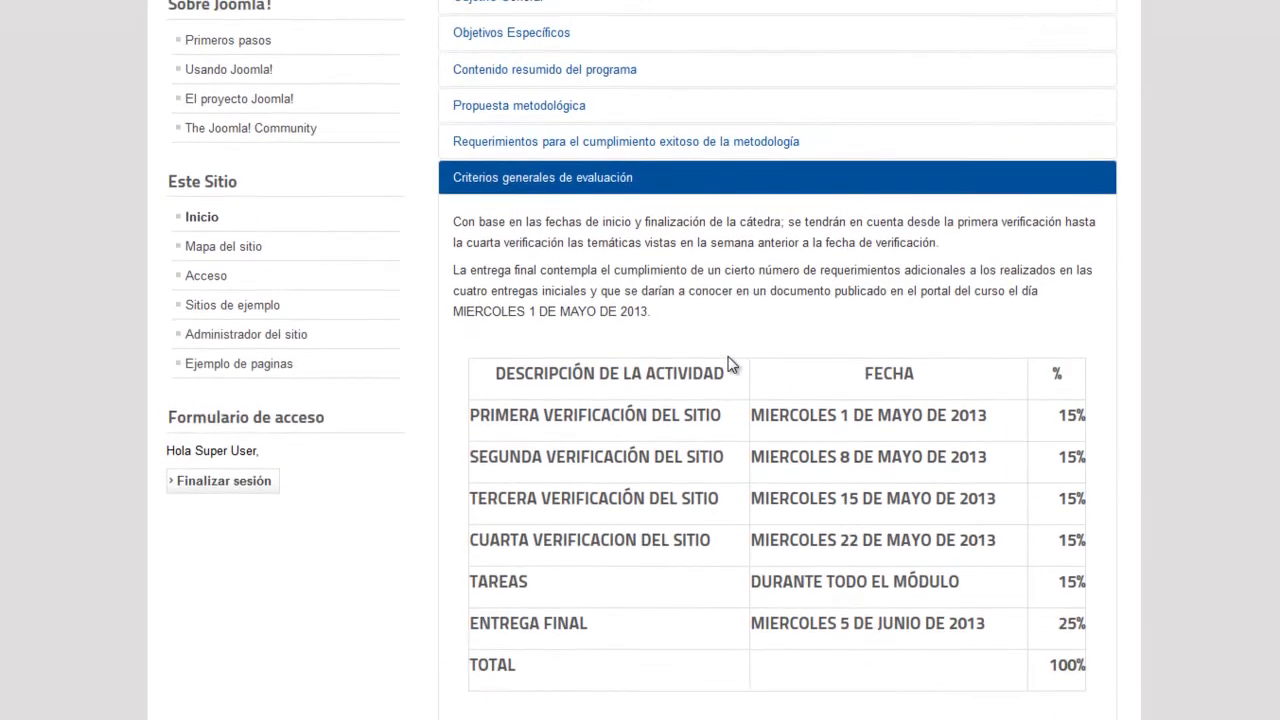
scroll(728, 364, "up", 3)
left_click(730, 366)
scroll(730, 366, "down", 3)
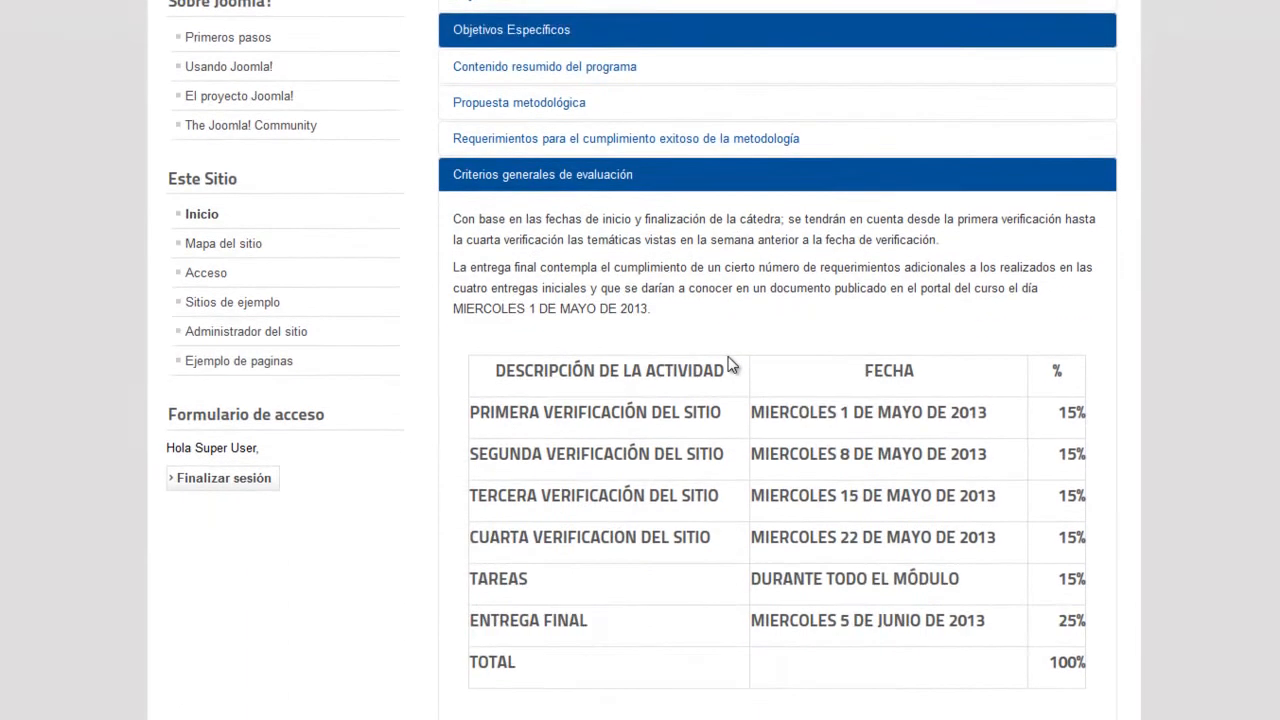
scroll(730, 366, "down", 2)
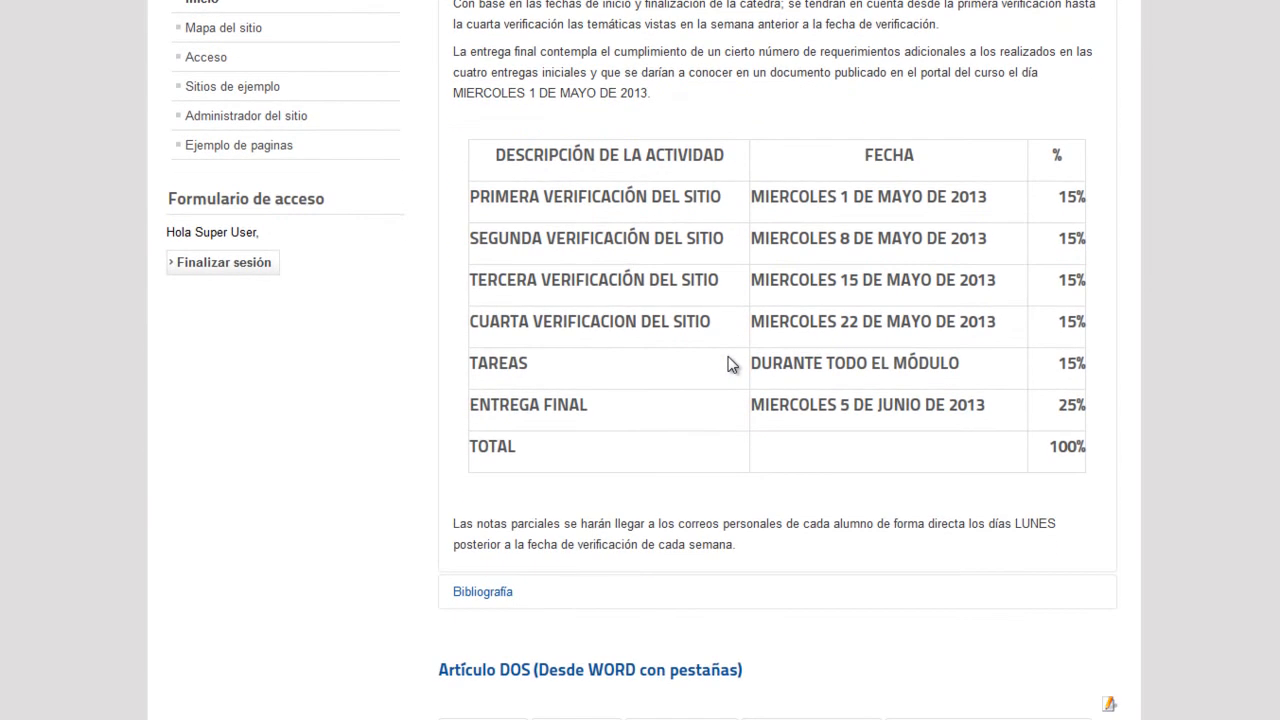
scroll(728, 364, "up", 2)
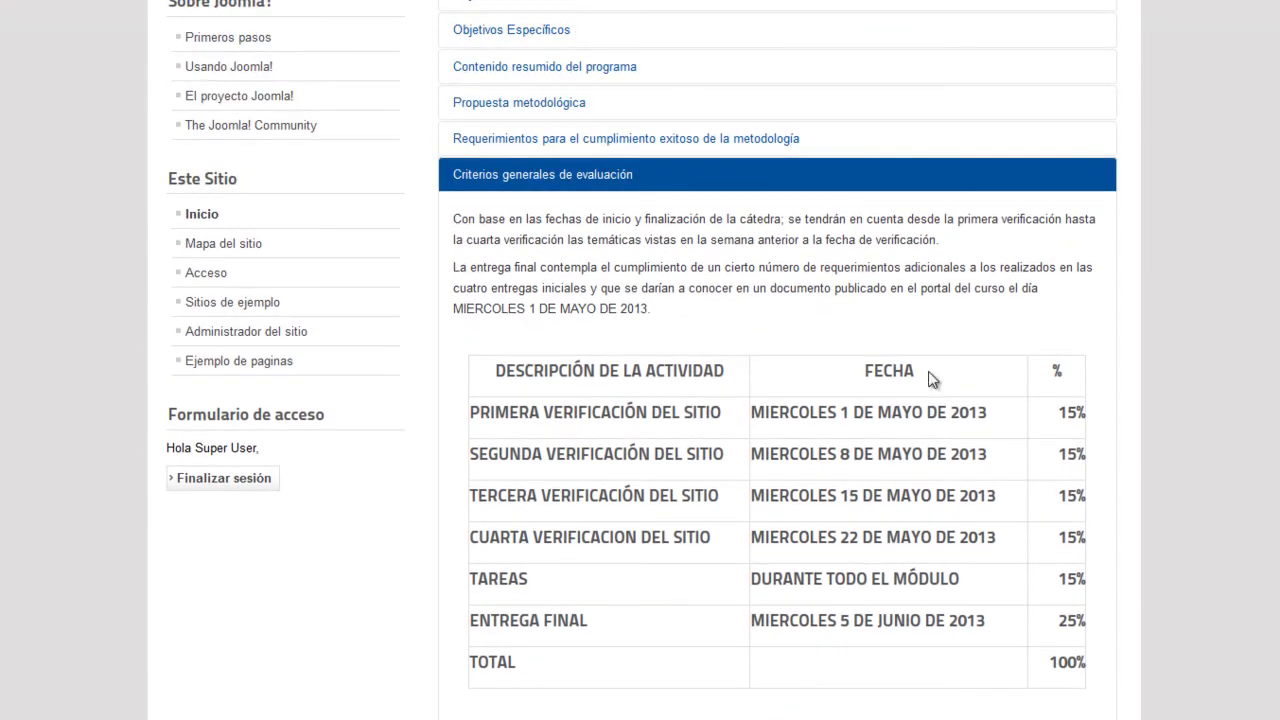
scroll(964, 392, "down", 4)
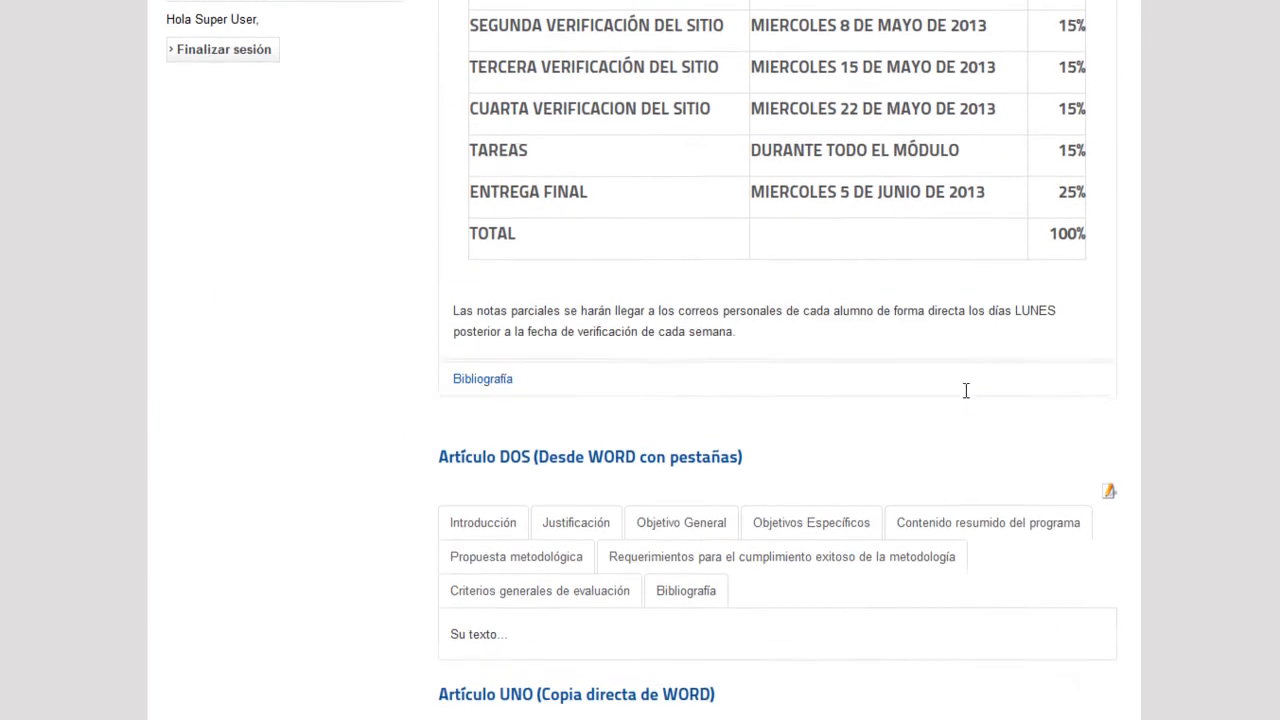
scroll(966, 396, "up", 6)
scroll(966, 398, "up", 2)
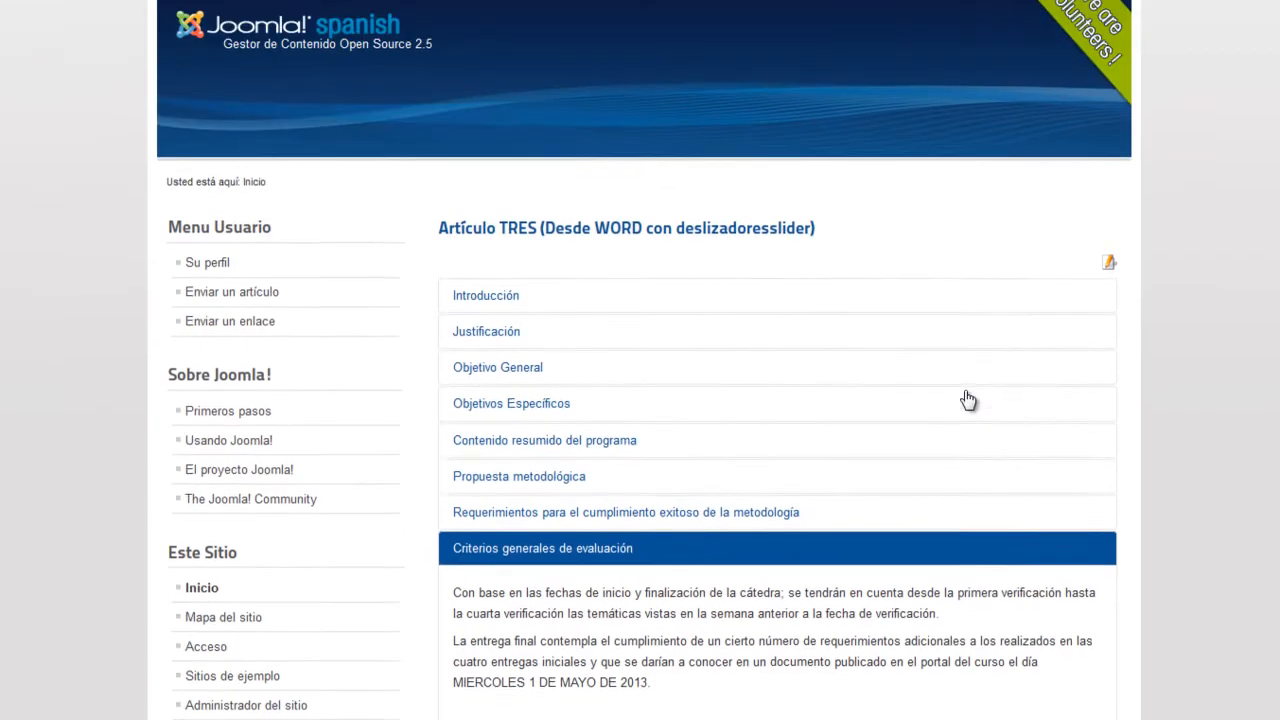
scroll(651, 451, "down", 2)
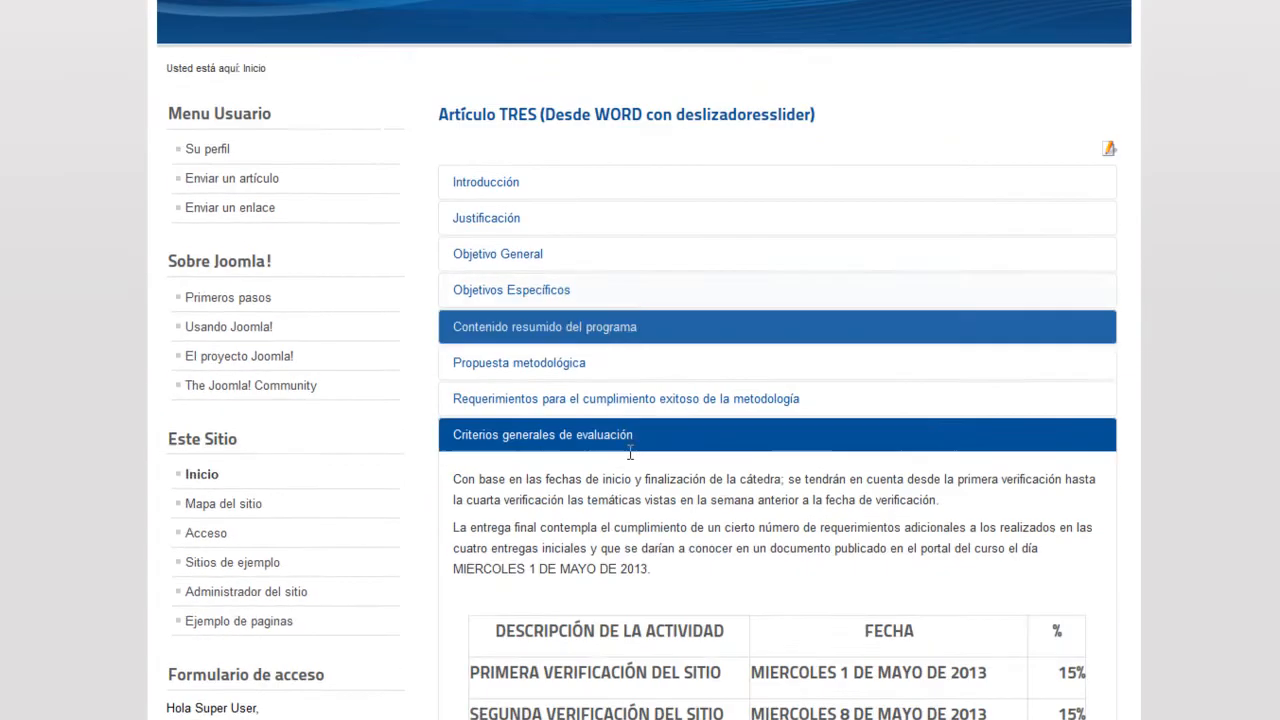
Collapse the Criterios generales de evaluación slider and compare how the three articles are laid out on the home page.
left_click(540, 401)
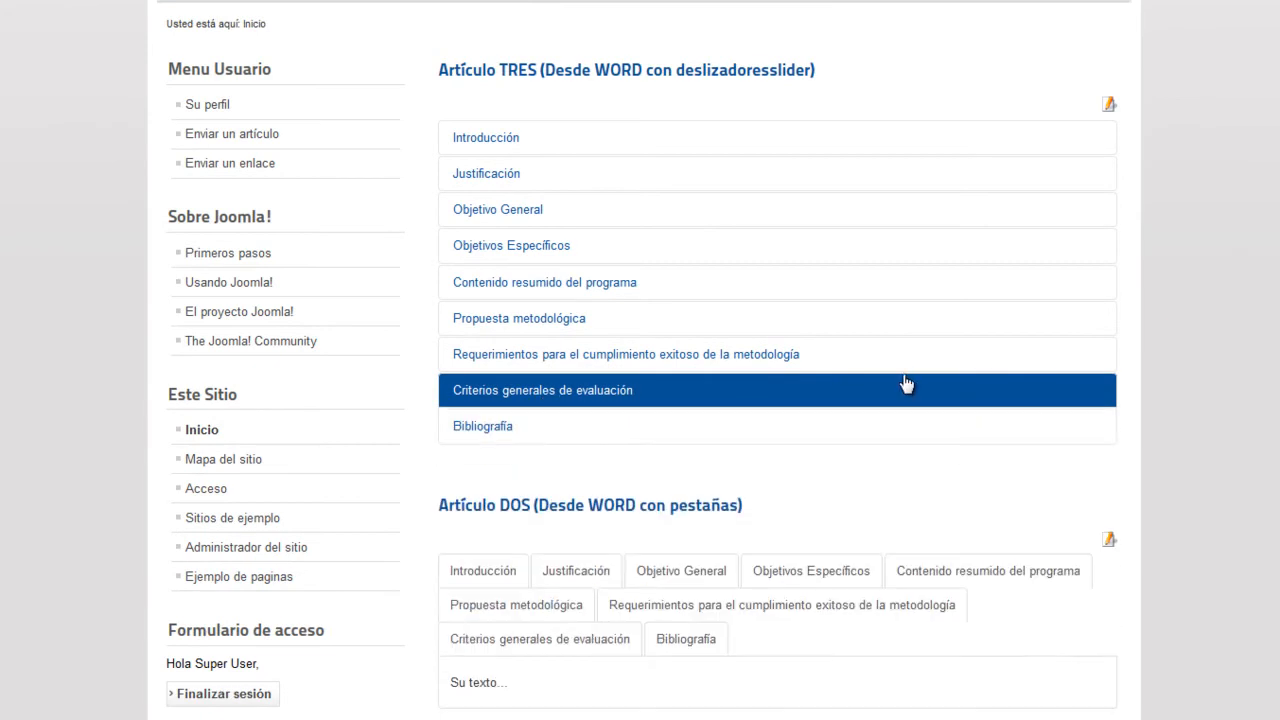
scroll(586, 340, "down", 2)
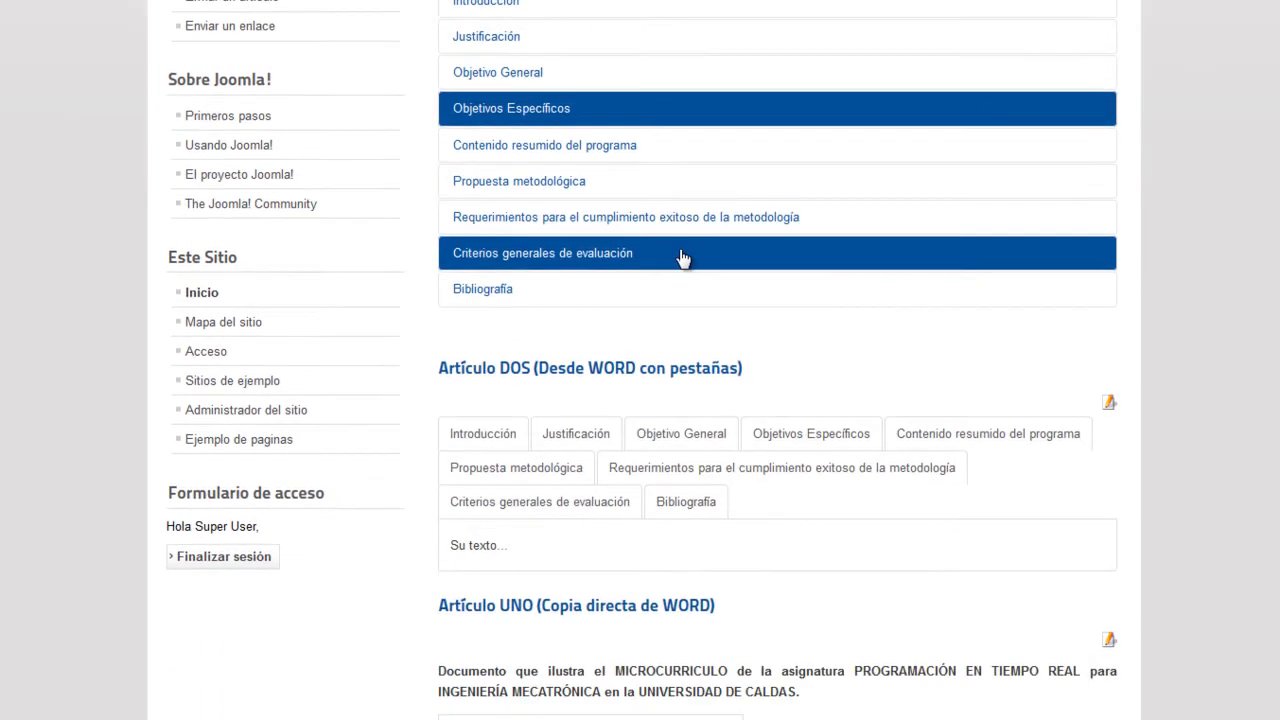
scroll(591, 318, "up", 5)
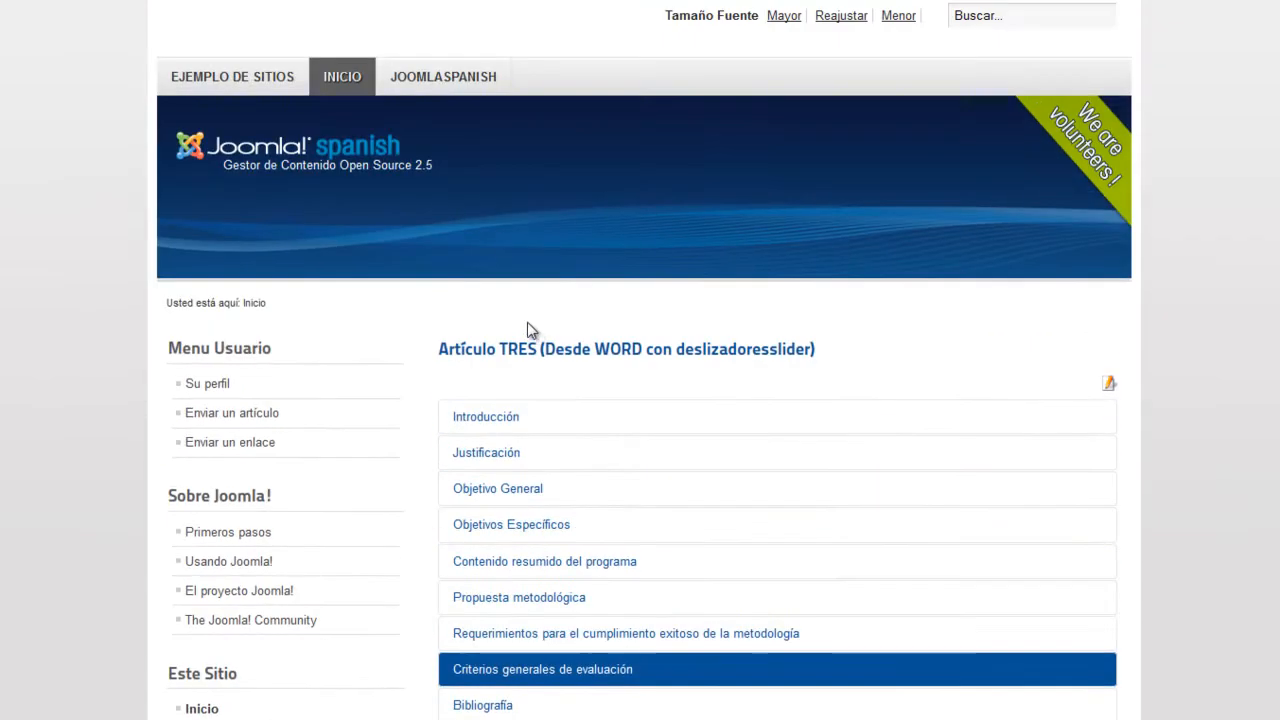
scroll(523, 451, "down", 3)
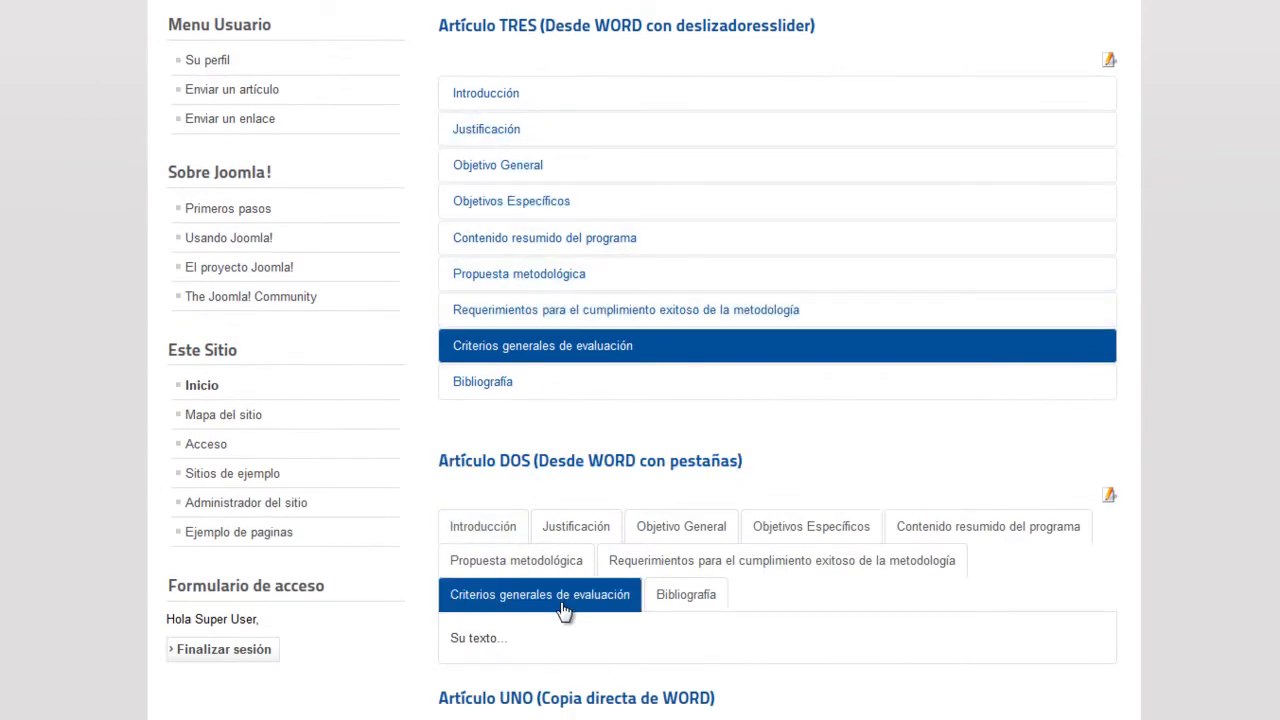
scroll(557, 669, "down", 2)
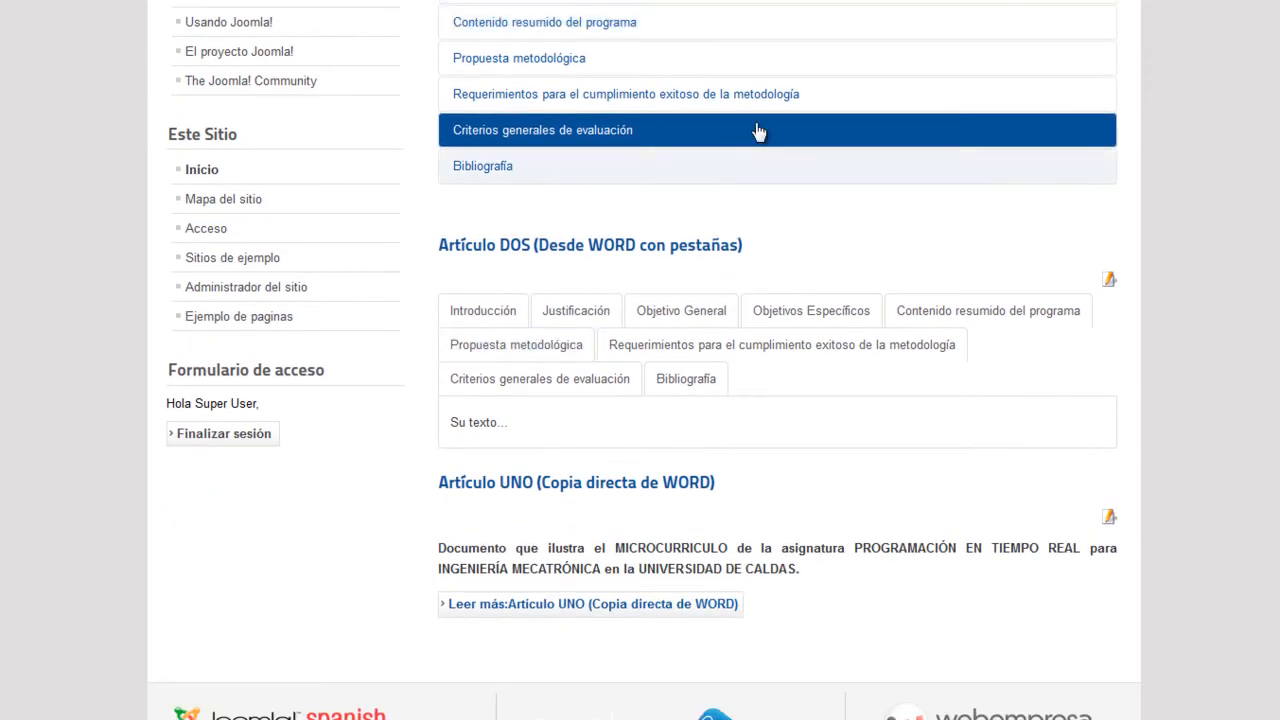
Copy the bold introductory paragraph from Artículo UNO in the article manager, and close that article without changes.
left_click(1045, 8)
scroll(537, 614, "down", 1)
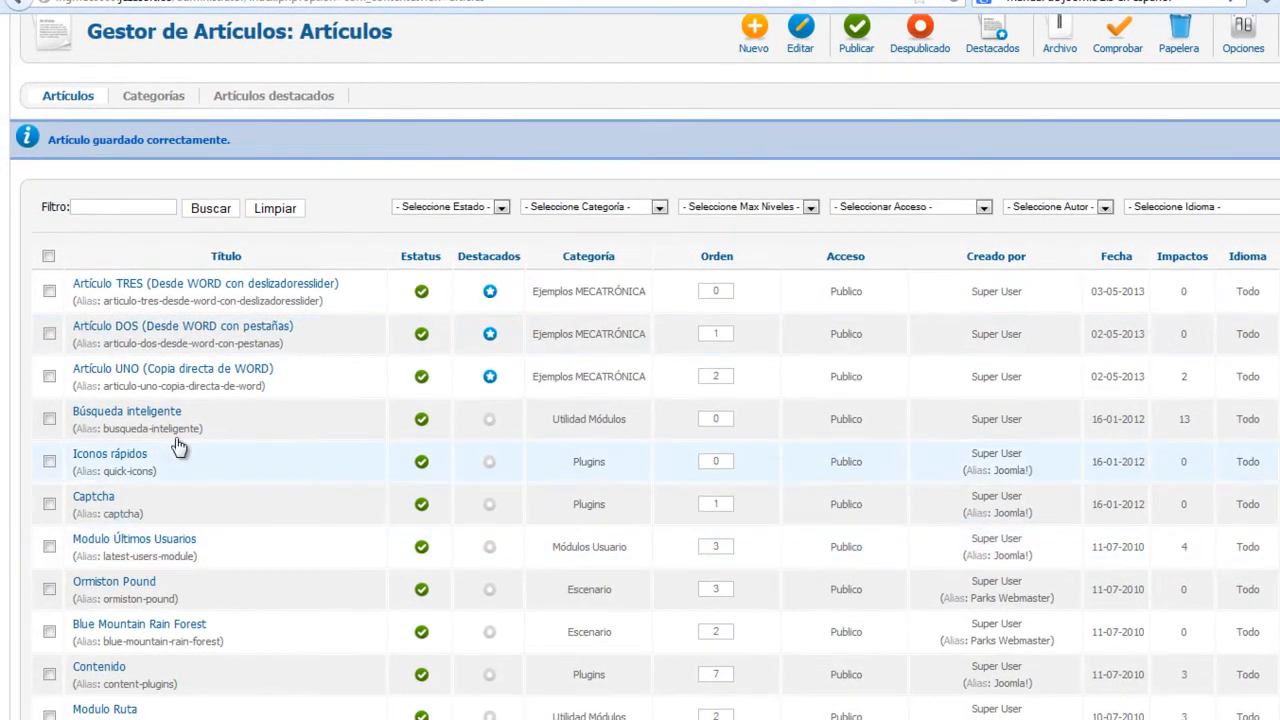
left_click(128, 369)
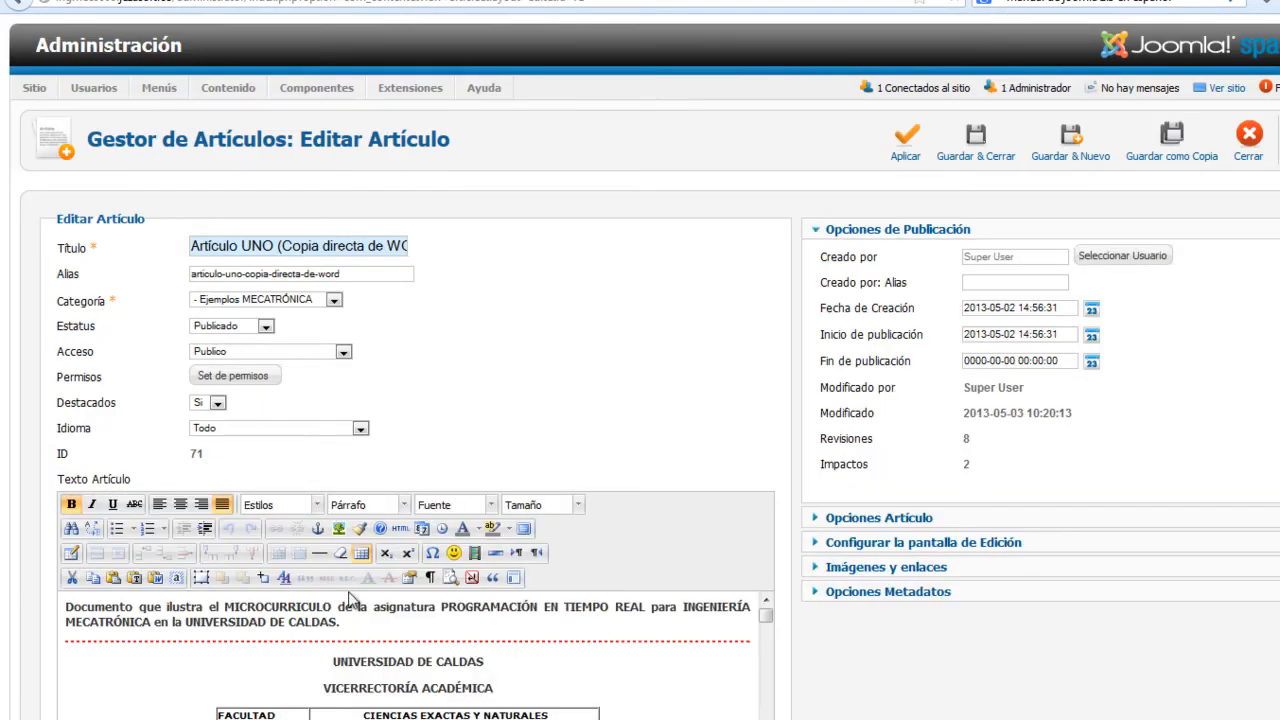
left_click_drag(358, 638, 55, 594)
key("ctrl+c")
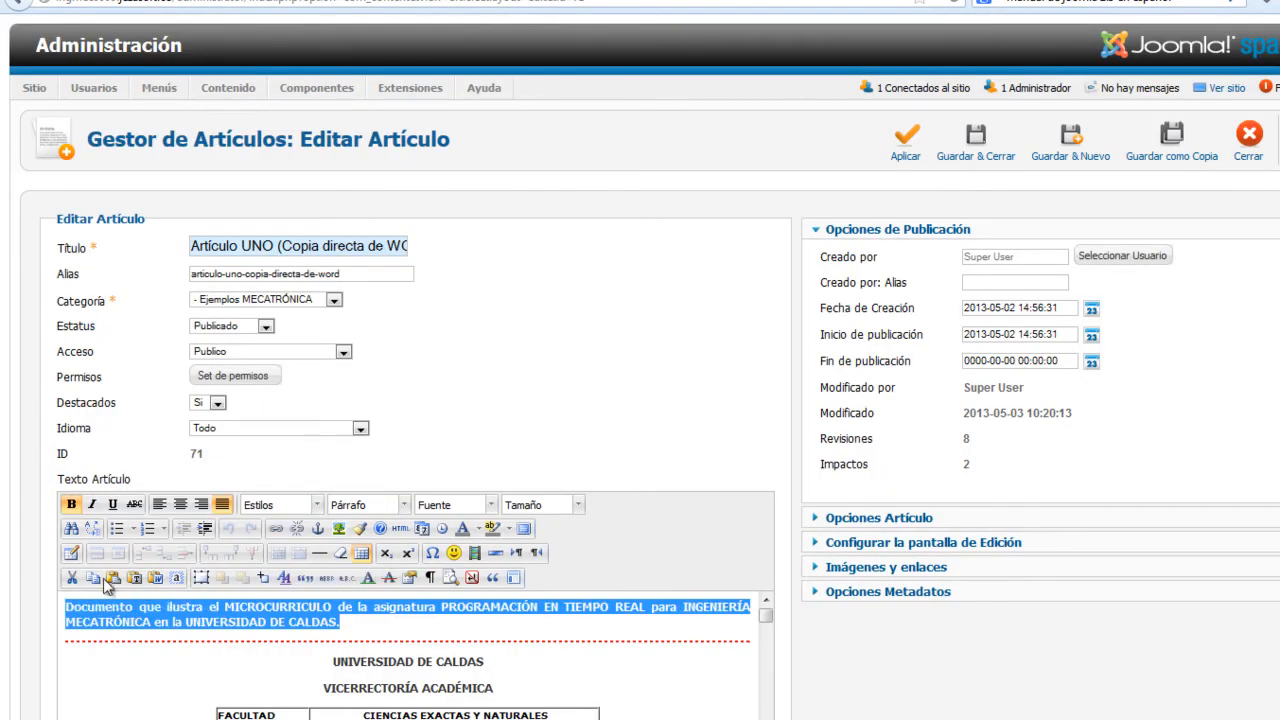
left_click(1248, 144)
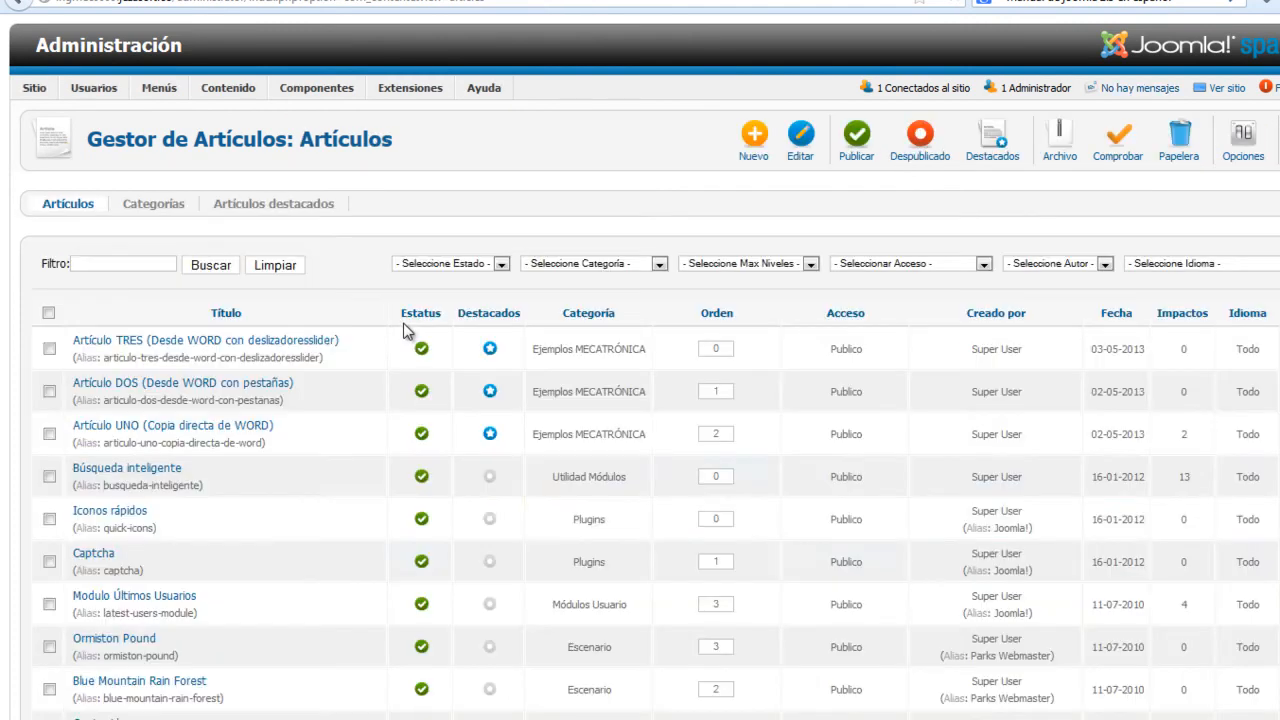
Open Artículo DOS for editing and paste the copied introductory paragraph on a new line above {tab Introducción}.
left_click(159, 384)
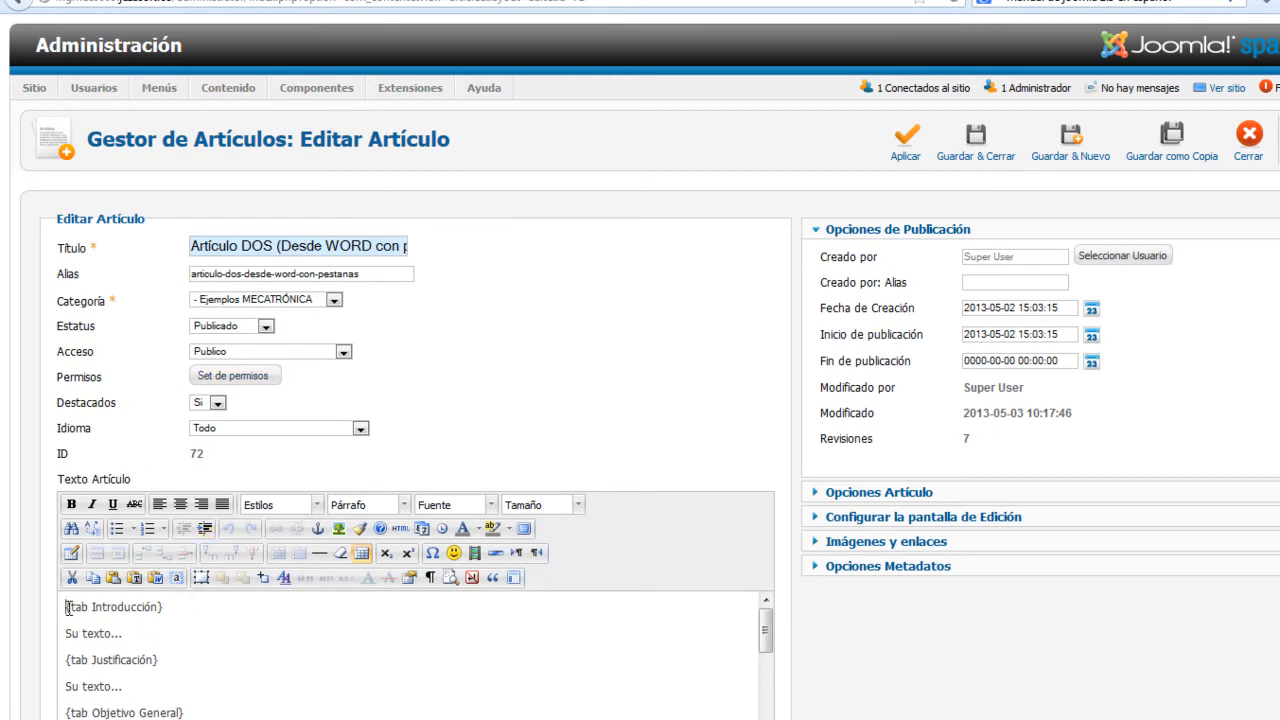
key("Return")
key("Up")
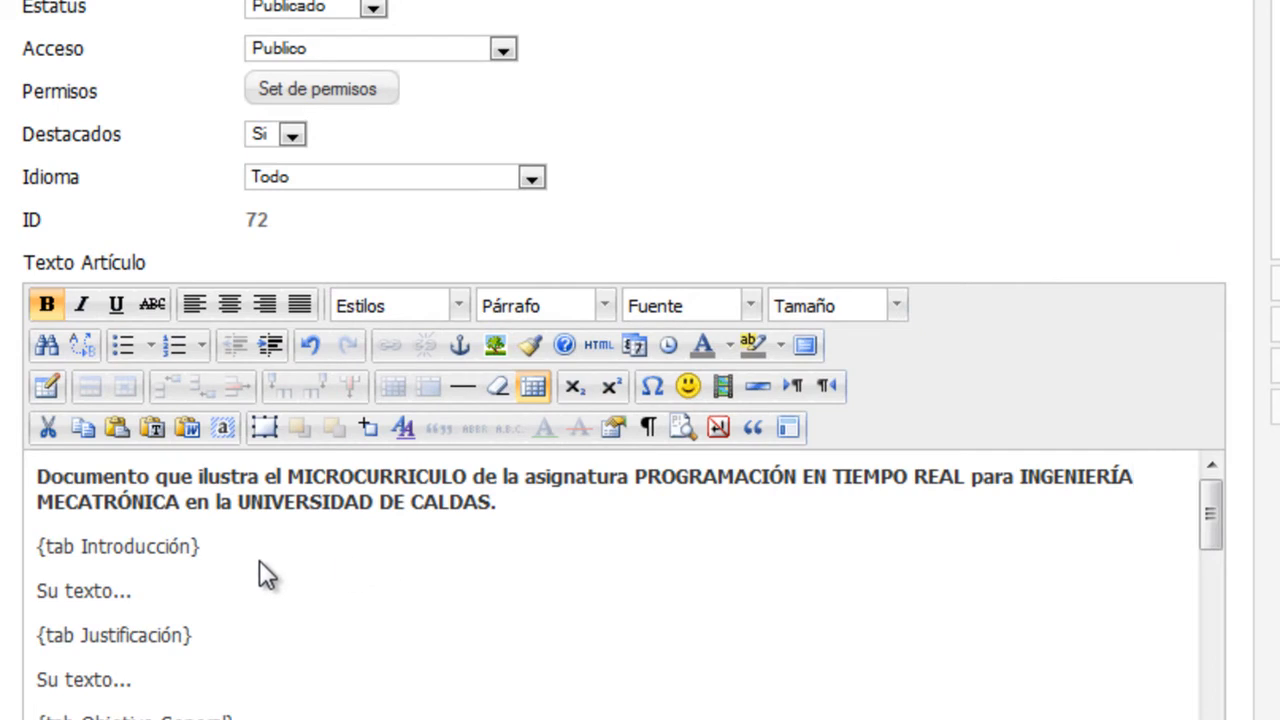
Insert a Leer más break between the introductory paragraph and {tab Introducción} in Artículo DOS, removing the leftover empty line.
left_click(36, 546)
key("Return")
key("Up")
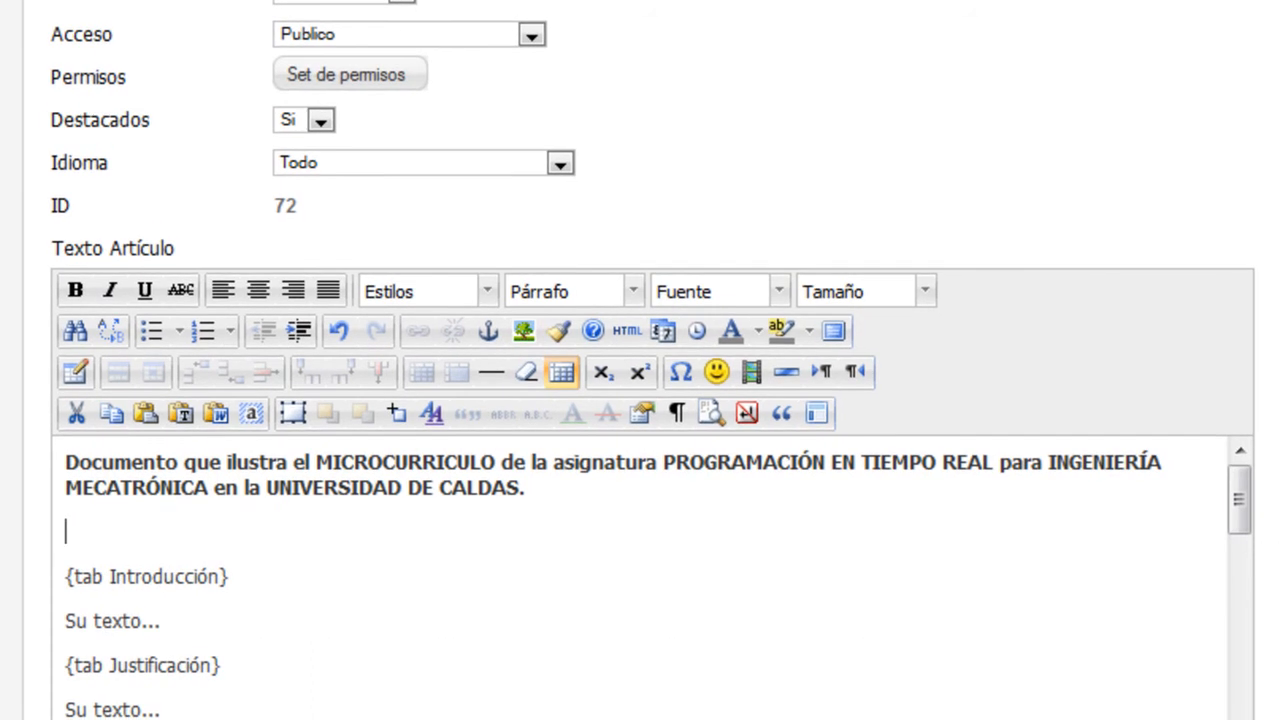
scroll(652, 360, "down", 4)
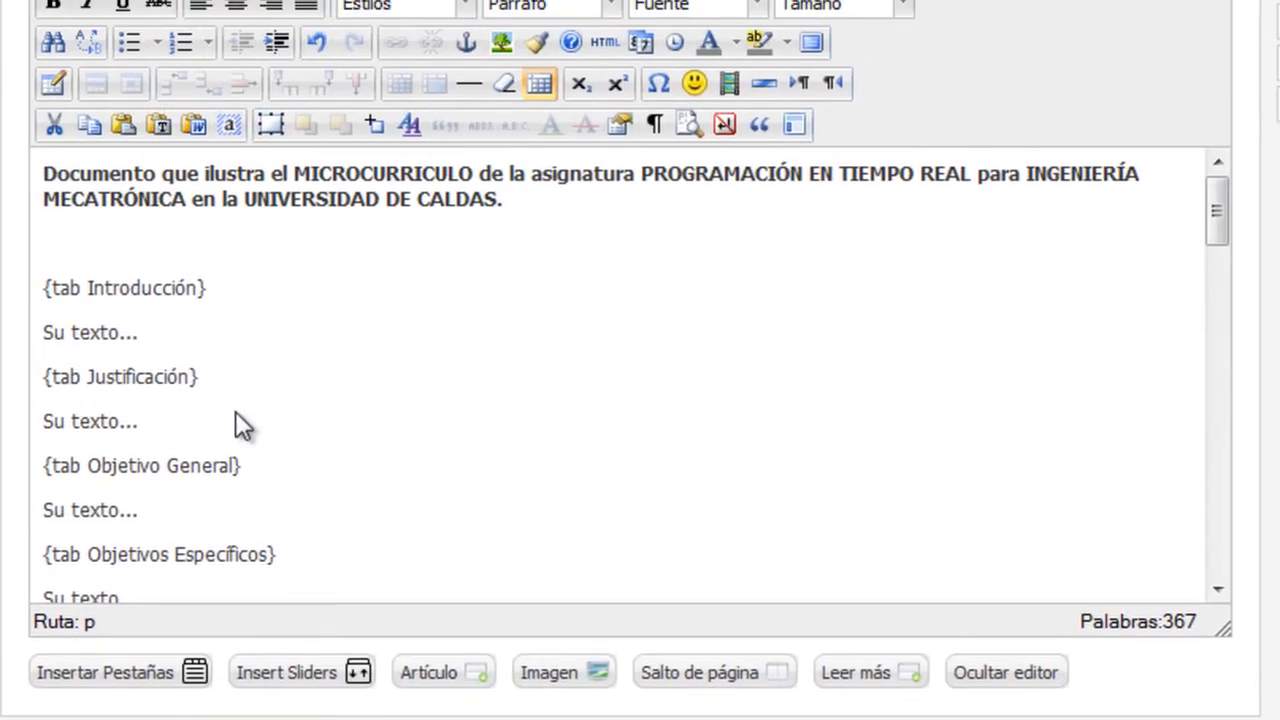
left_click(855, 690)
key("Delete")
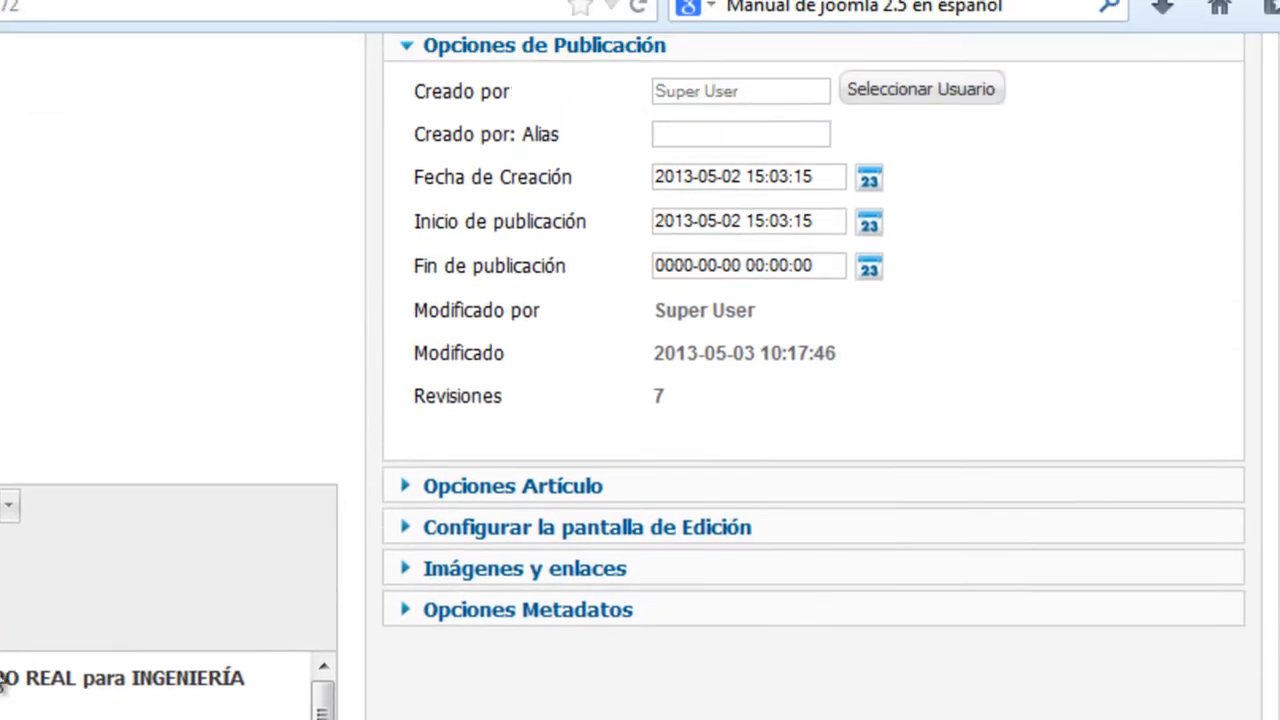
Inspect the system-readmore line in the article's HTML source, close the source editor unchanged, and save and close Artículo DOS.
left_click(126, 366)
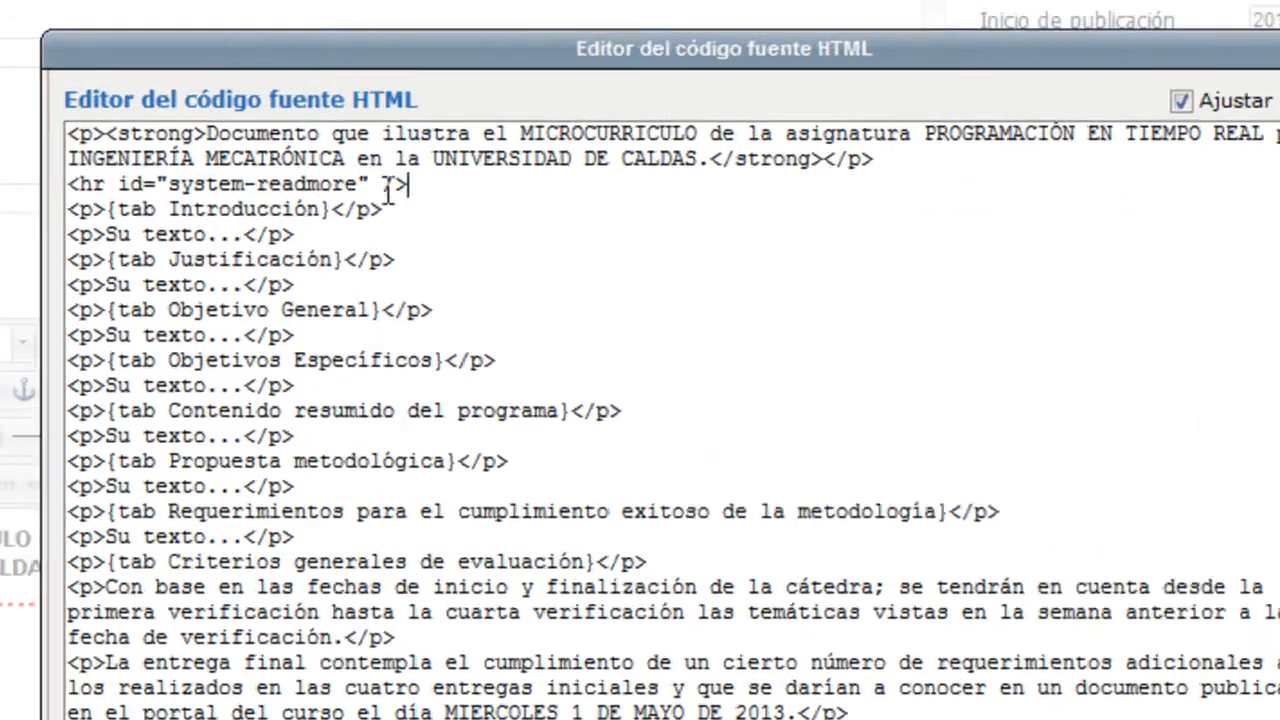
left_click_drag(361, 170, 66, 172)
left_click_drag(175, 328, 133, 318)
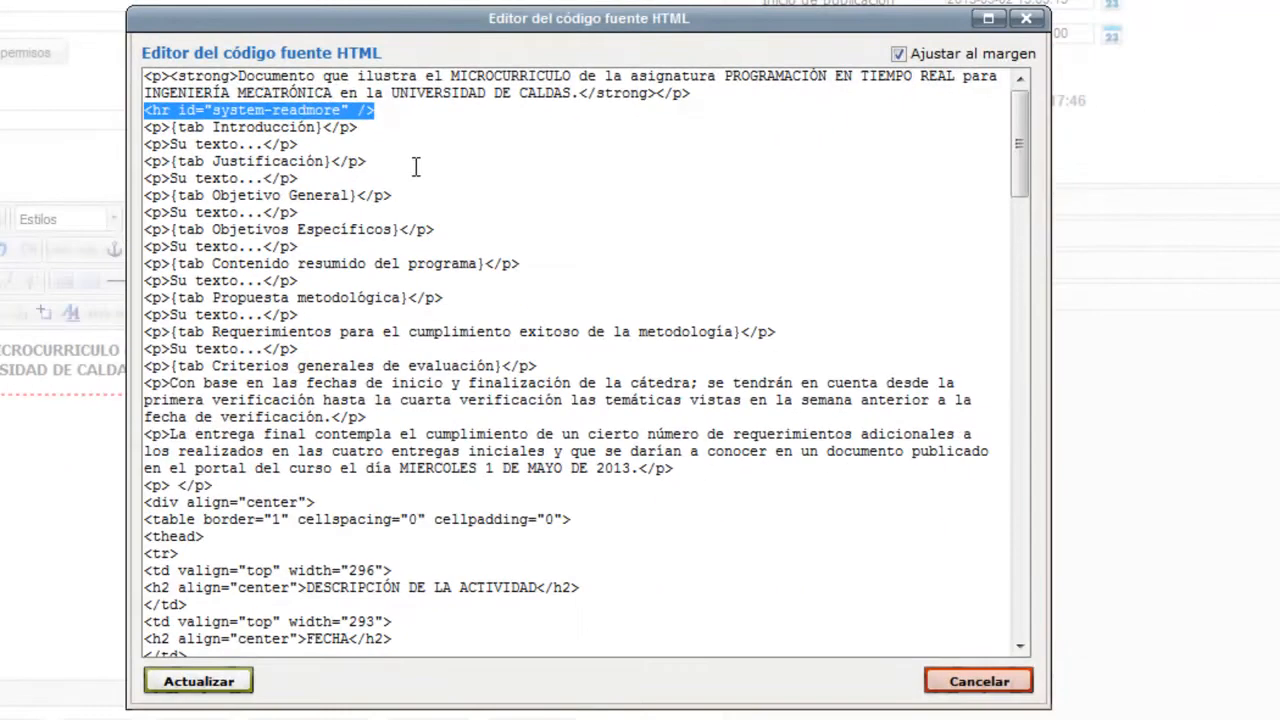
left_click(1279, 538)
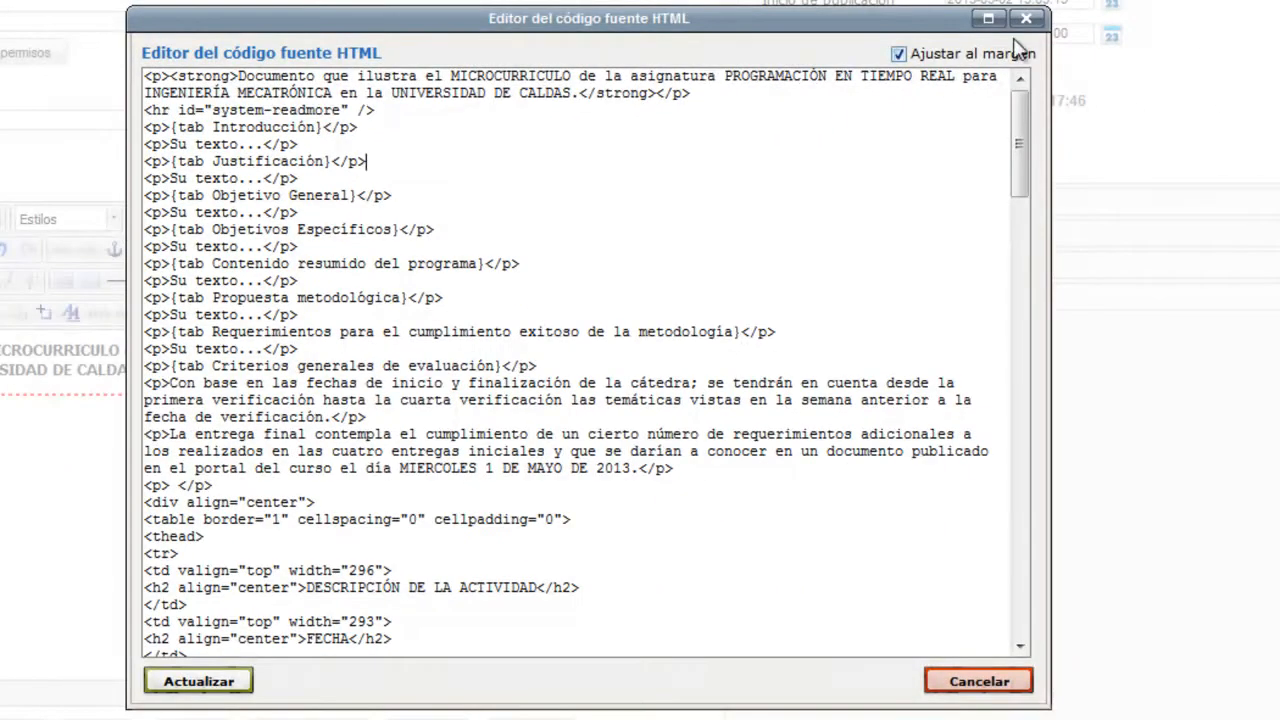
left_click(1026, 18)
left_click_drag(164, 378, 0, 350)
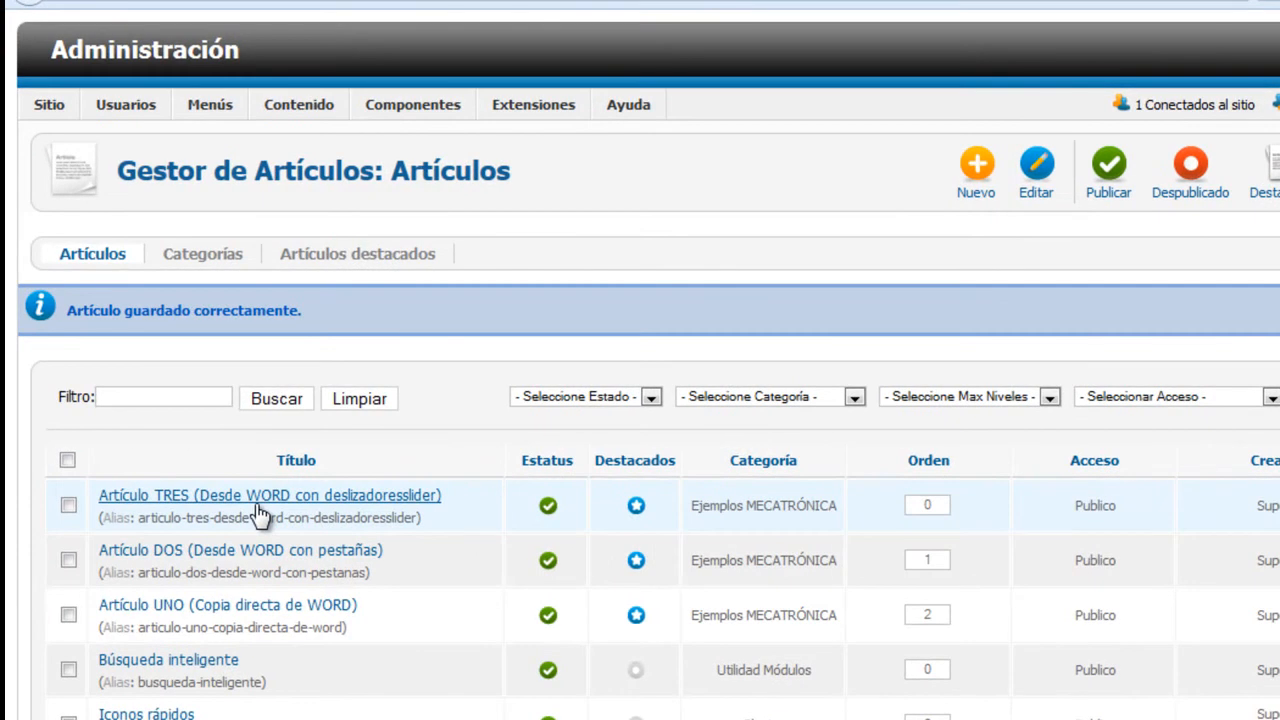
Open Artículo TRES for editing and paste the copied introductory paragraph on a new line above {slider Introducción}.
left_click(257, 507)
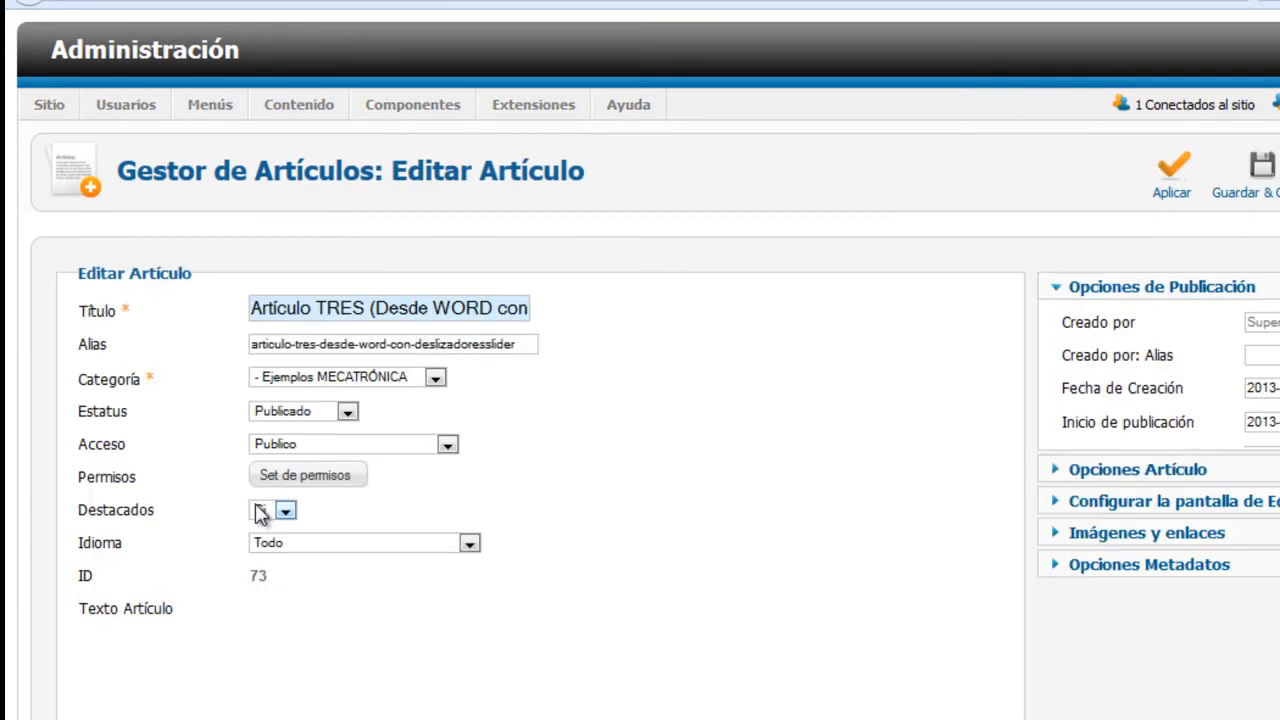
scroll(810, 610, "down", 3)
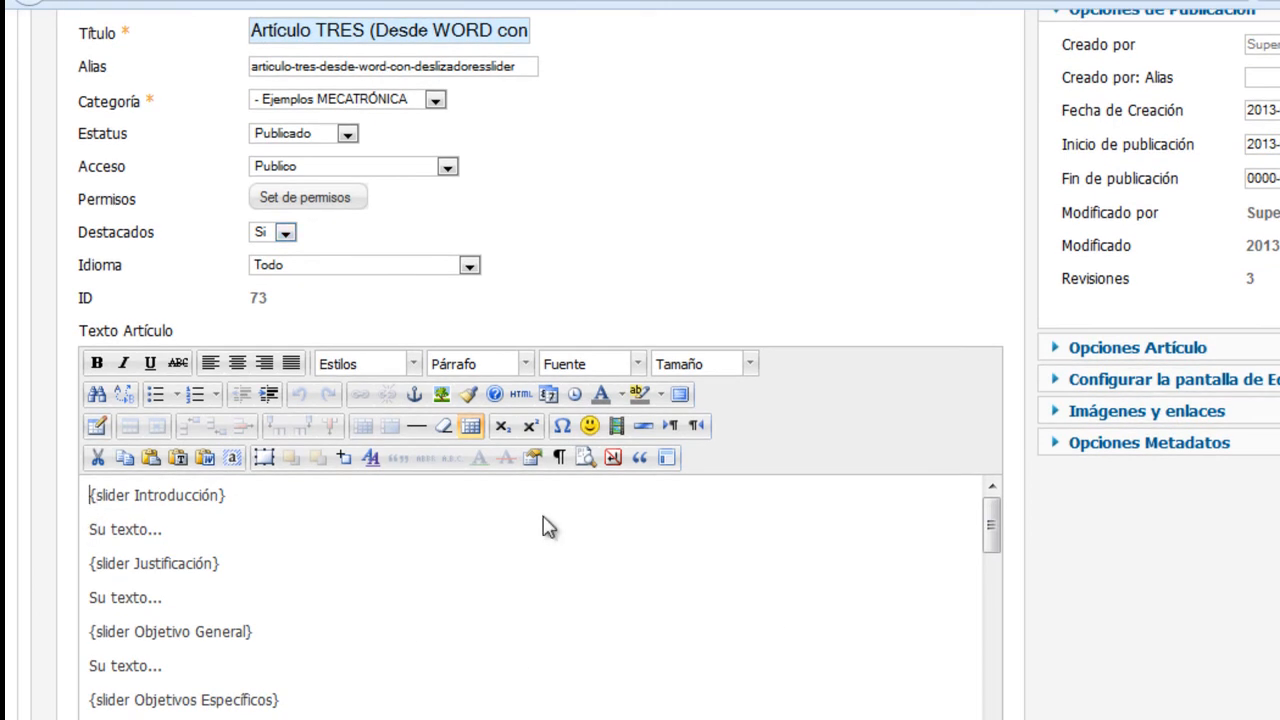
key("Return")
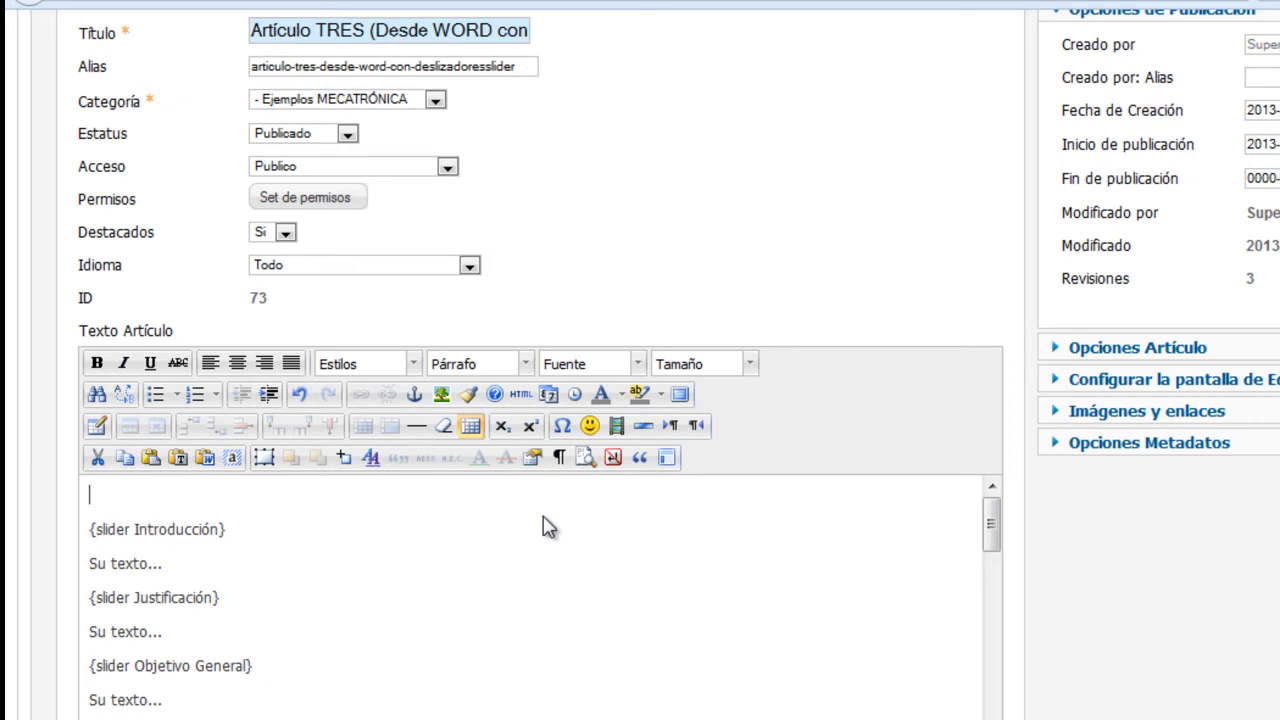
key("ctrl+v")
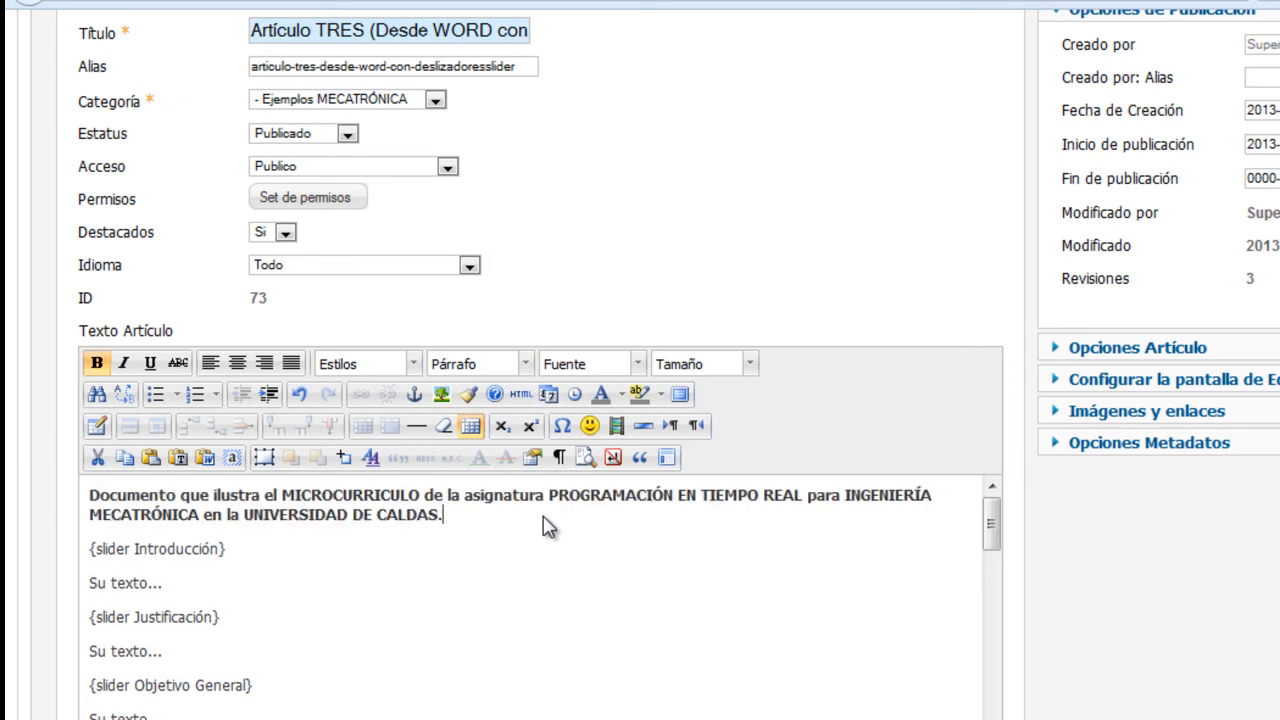
Insert a Leer más break between the introductory paragraph and {slider Introducción}, and save and close Artículo TRES.
key("Left")
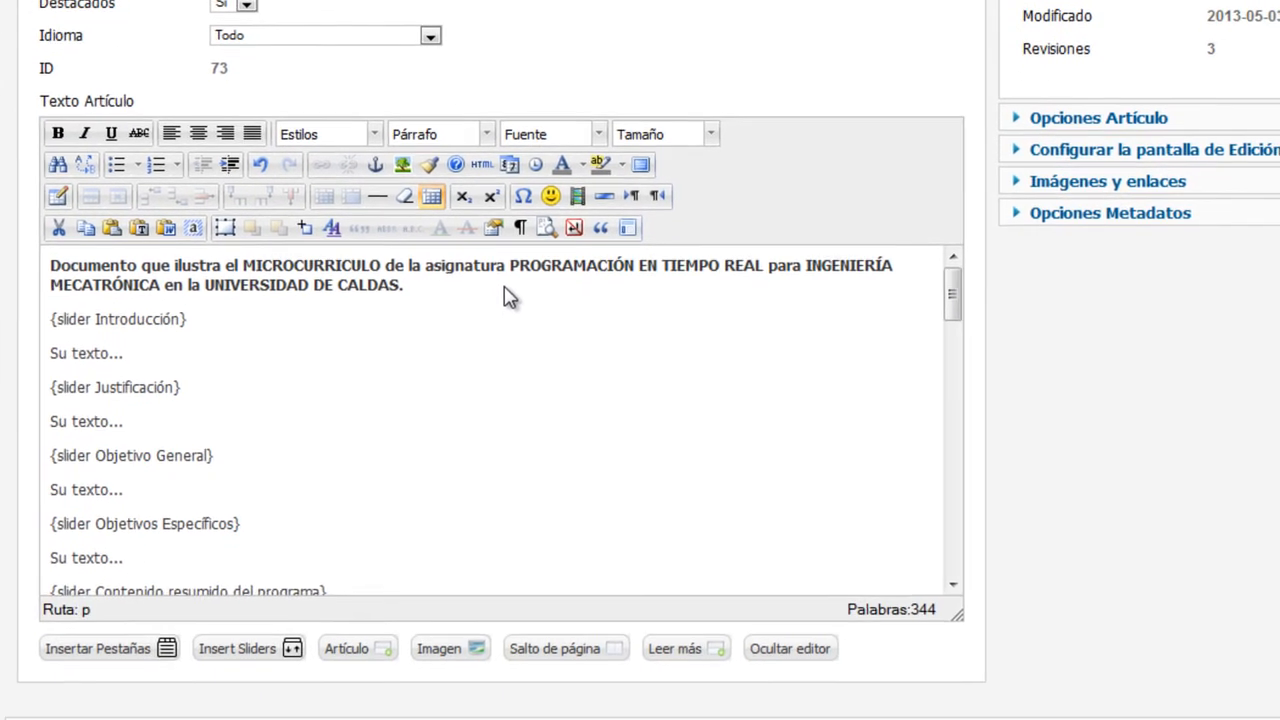
left_click(548, 527)
key("Return")
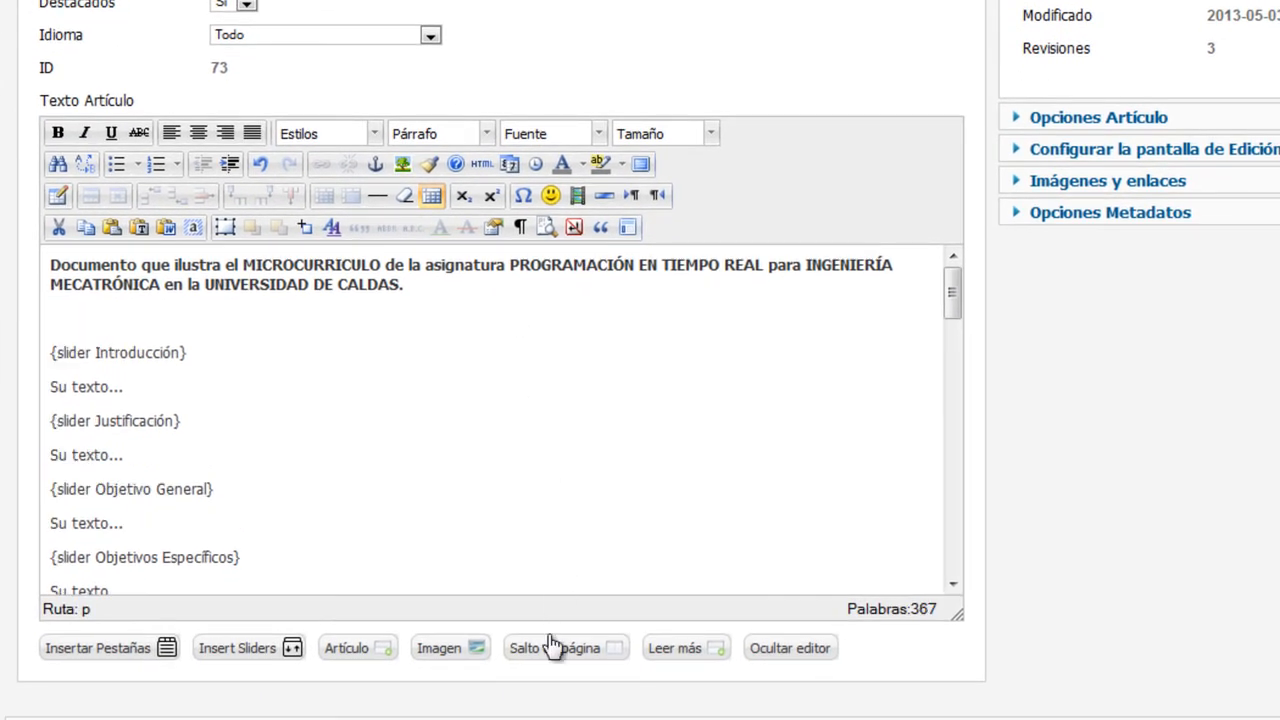
left_click(684, 660)
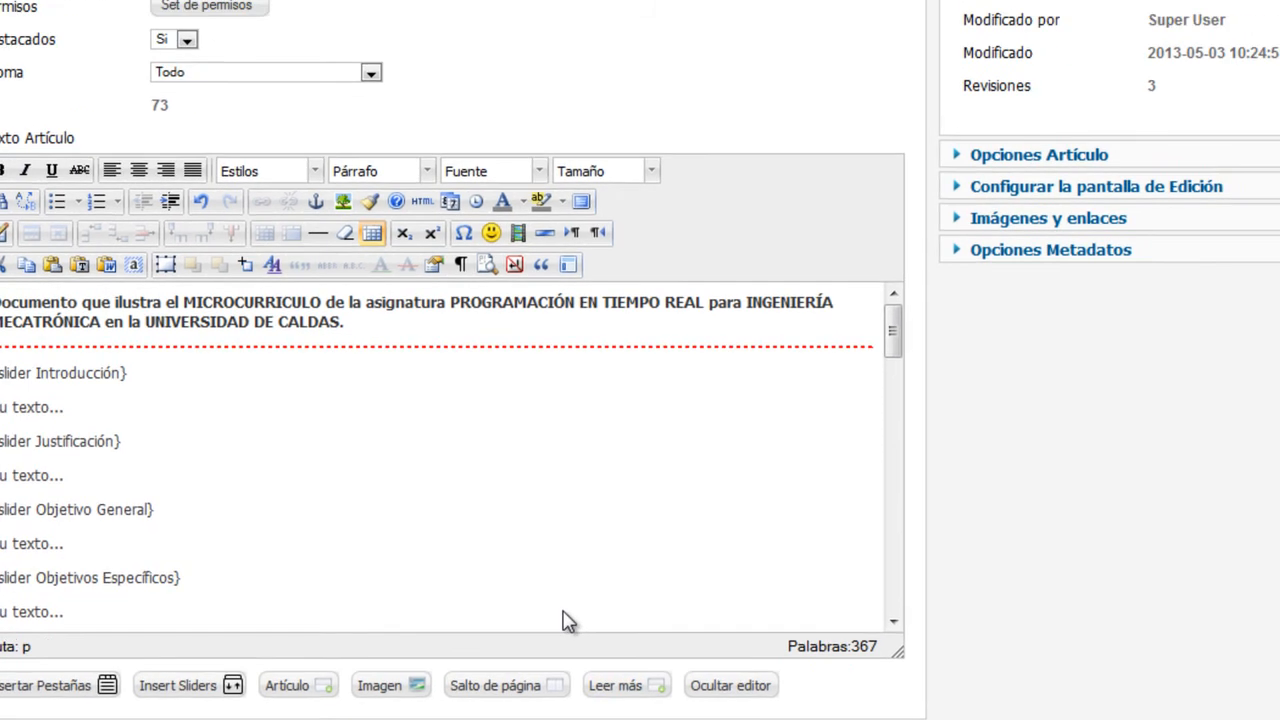
scroll(510, 675, "up", 3)
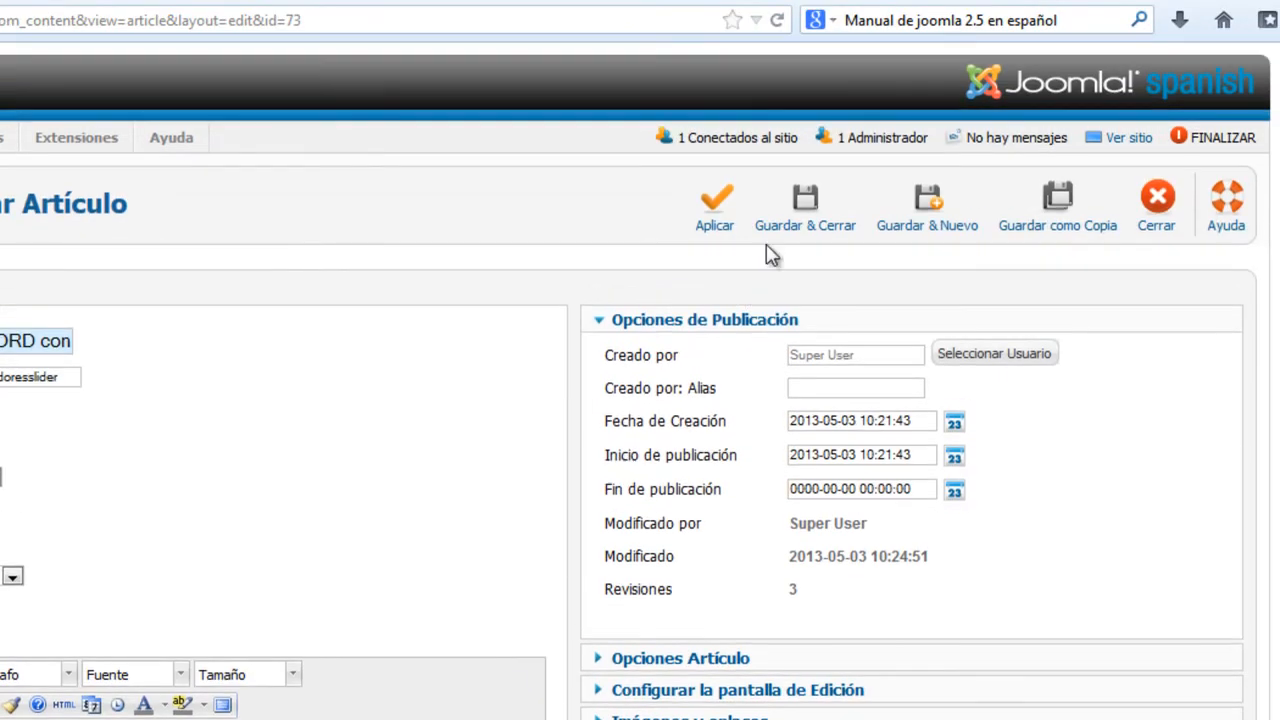
left_click(805, 220)
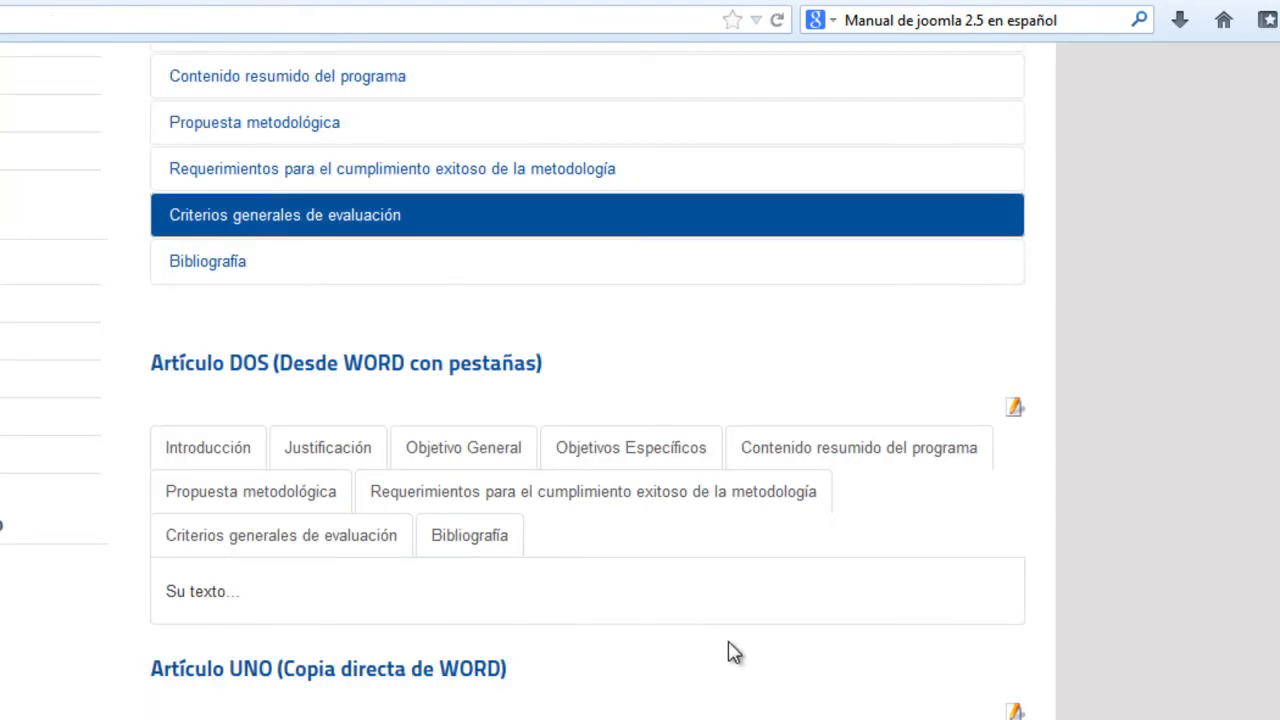
Reload the site's home page and examine the titles, introductory paragraphs and Leer más links of the articles.
scroll(735, 652, "up", 10)
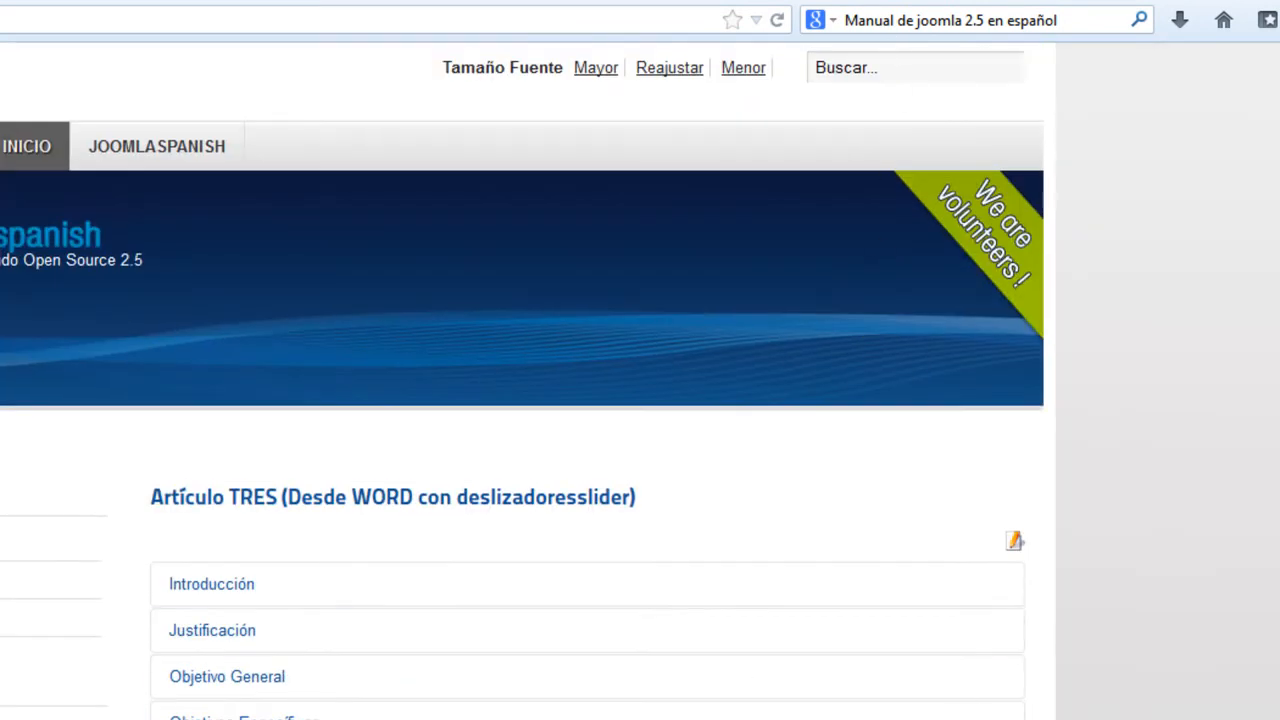
scroll(735, 631, "down", 3)
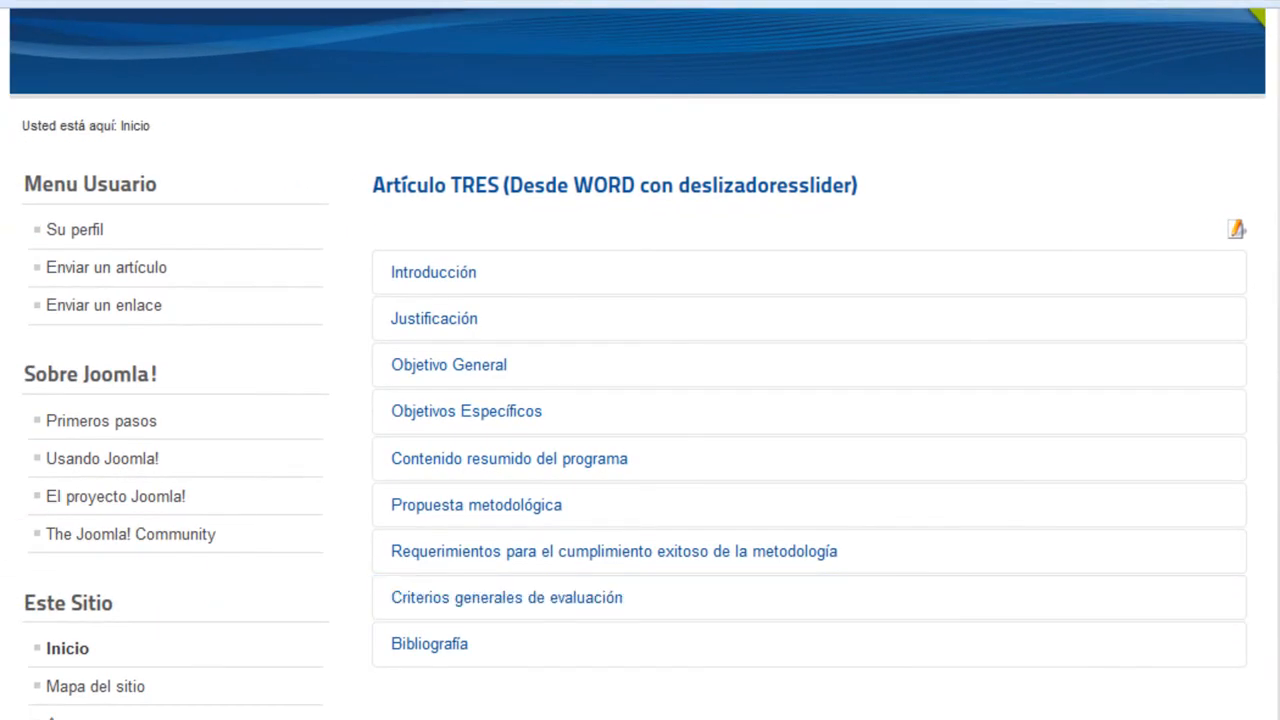
key("alt+Left")
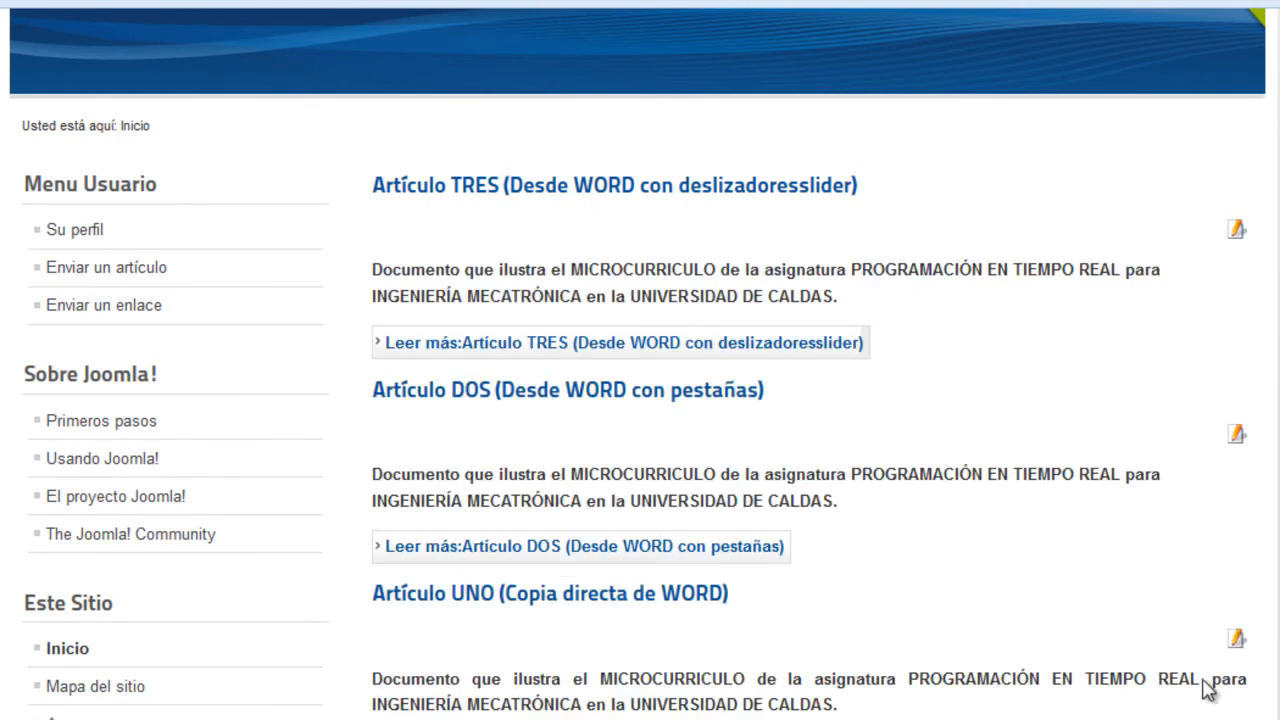
triple_click(743, 200)
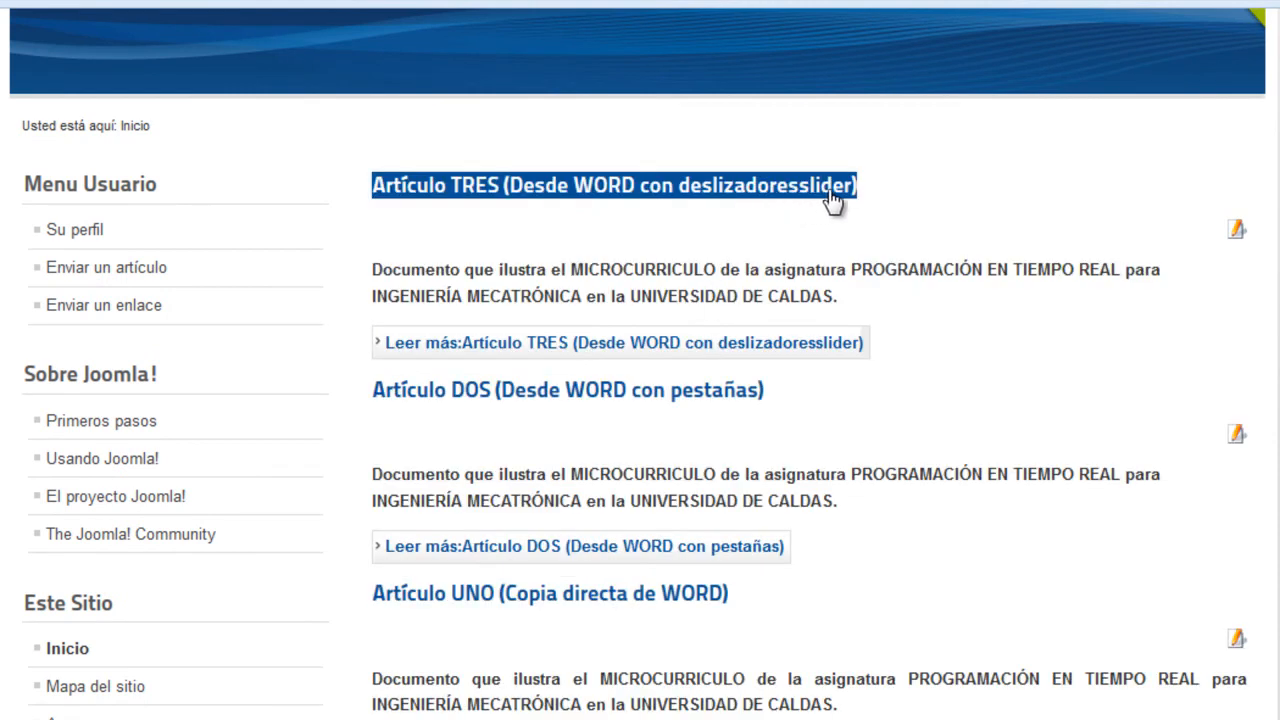
left_click(933, 311)
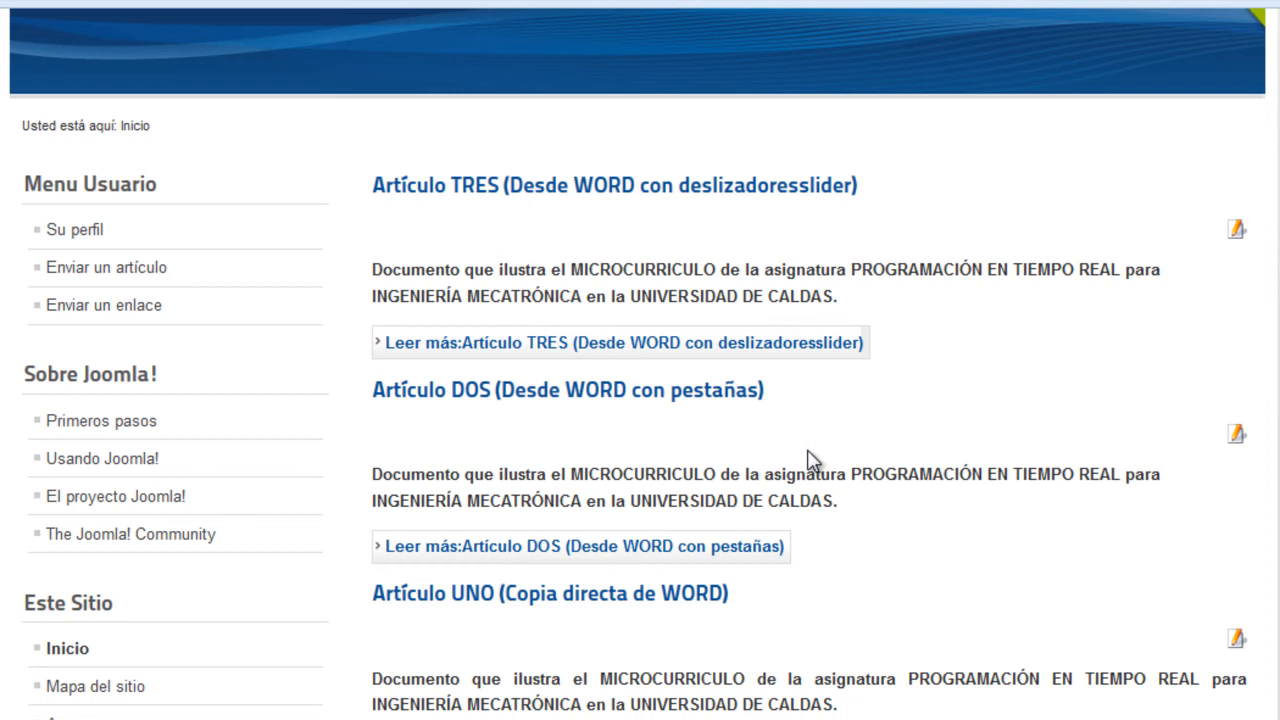
scroll(812, 460, "up", 3)
triple_click(812, 460)
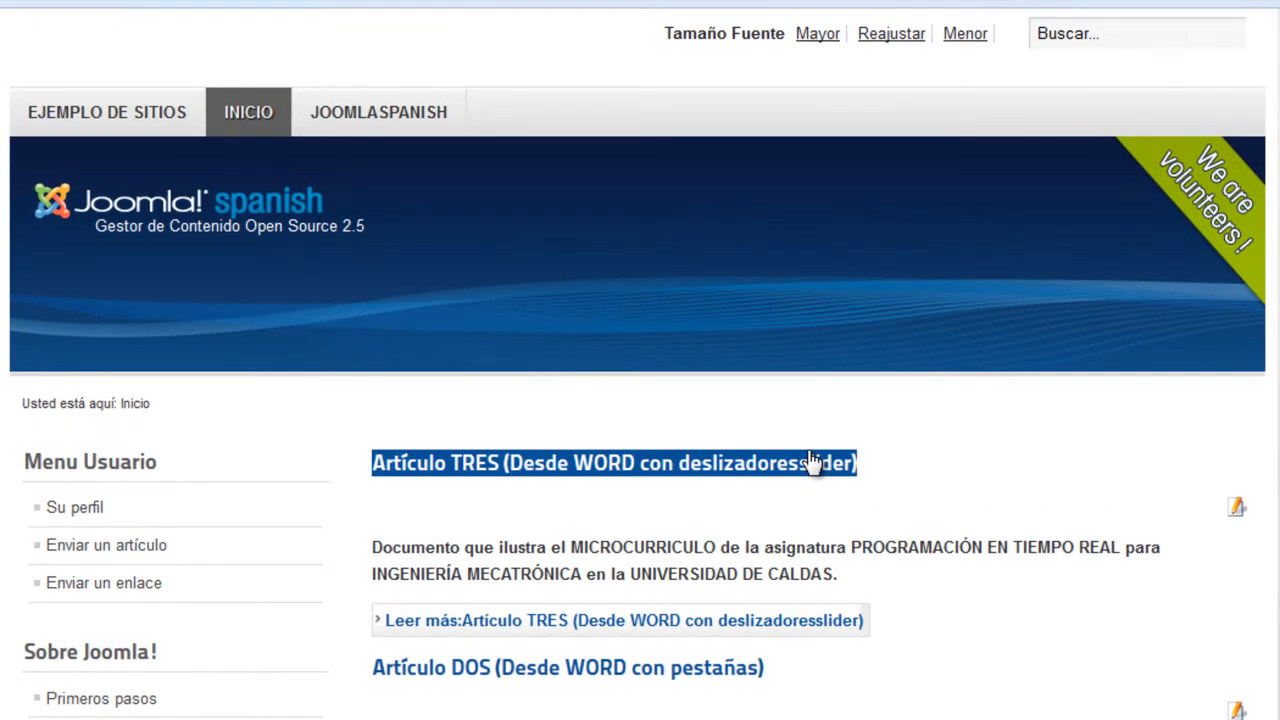
left_click(787, 490)
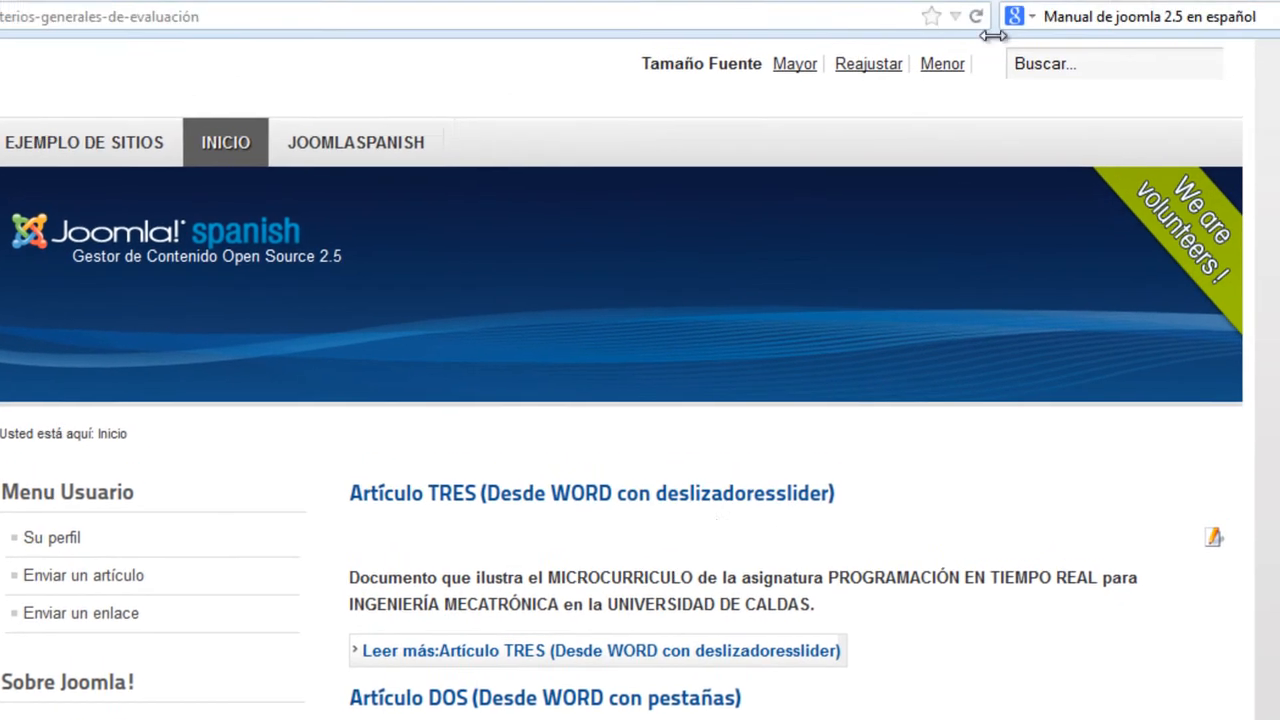
Open Artículo TRES for editing in the article manager and clear its alias.
left_click(1089, 15)
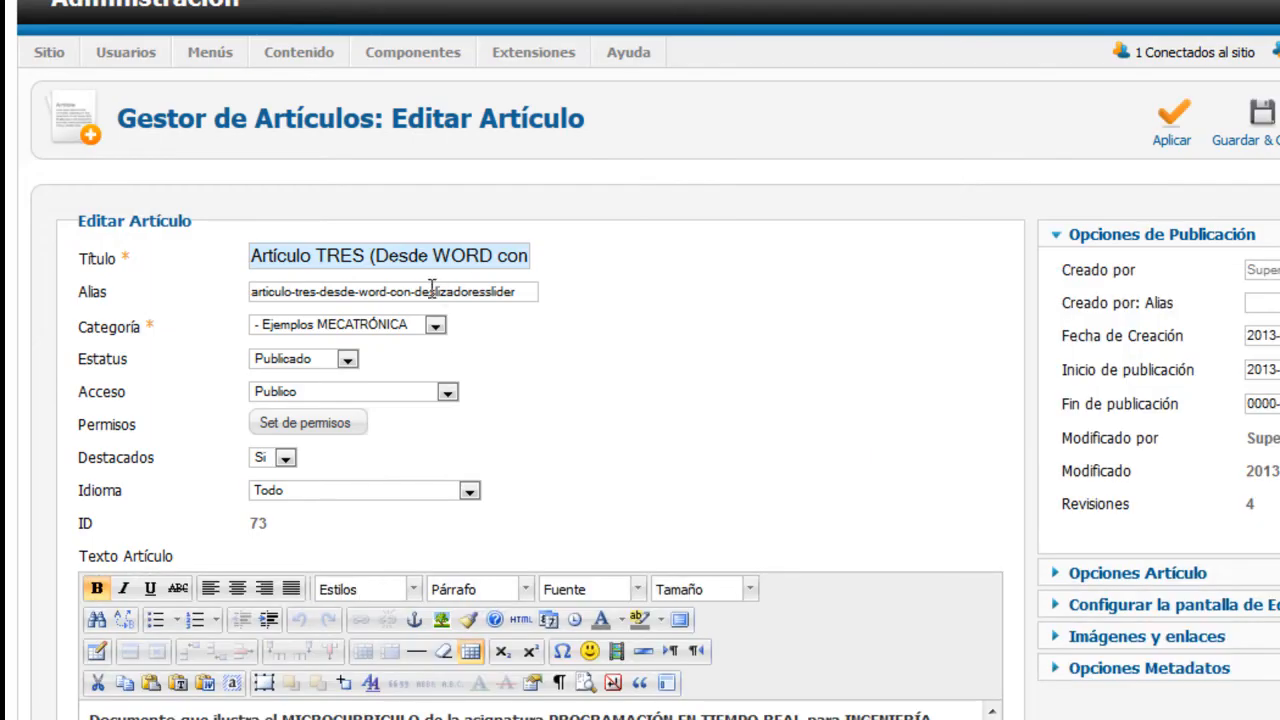
left_click_drag(528, 291, 123, 291)
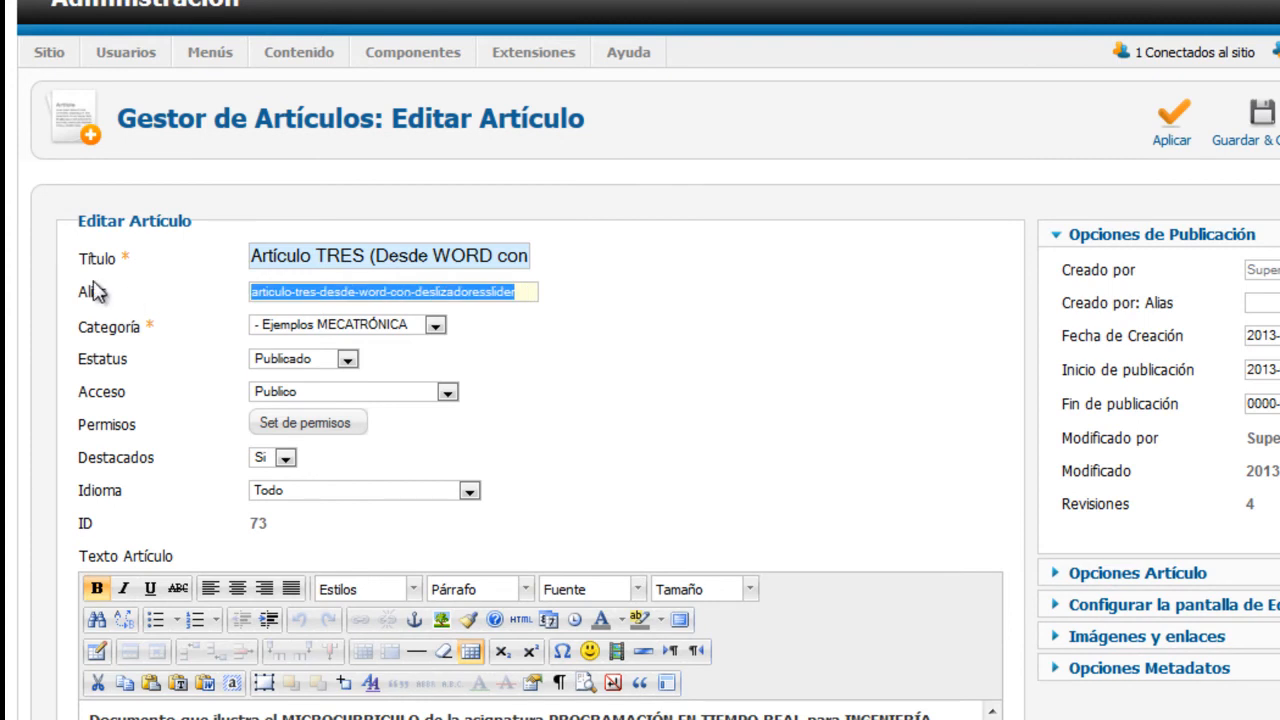
key("BackSpace")
Remove "slider" from the title so it reads "Artículo TRES (Desde WORD con deslizadores)", and save and close the article.
left_click(369, 256)
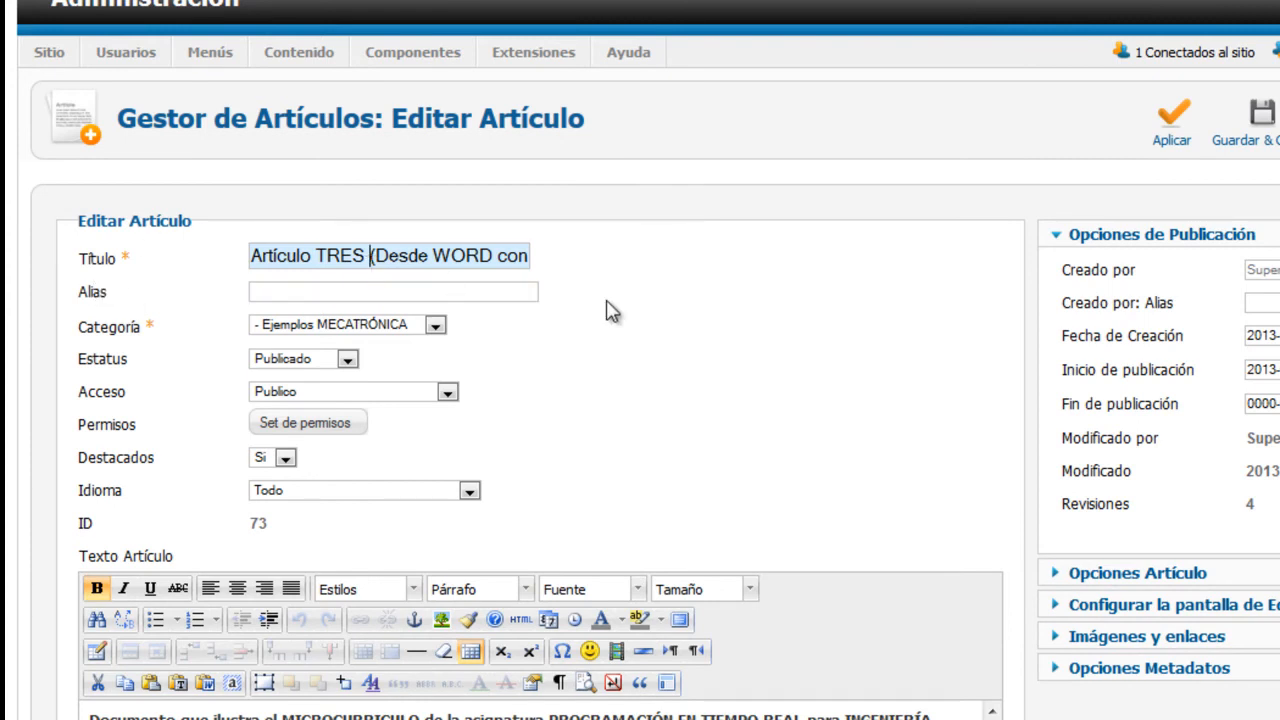
key("End")
key("Left")
key("Left")
key("Left")
key("Left")
key("Left")
key("Left")
key("Left")
key("Left")
key("Left")
key("Left")
key("Left")
key("Left")
key("Right")
key("Right")
key("Right")
key("Right")
key("Right")
key("shift+Right")
key("shift+Right")
key("shift+Right")
key("shift+Right")
key("shift+Right")
key("shift+Right")
key("BackSpace")
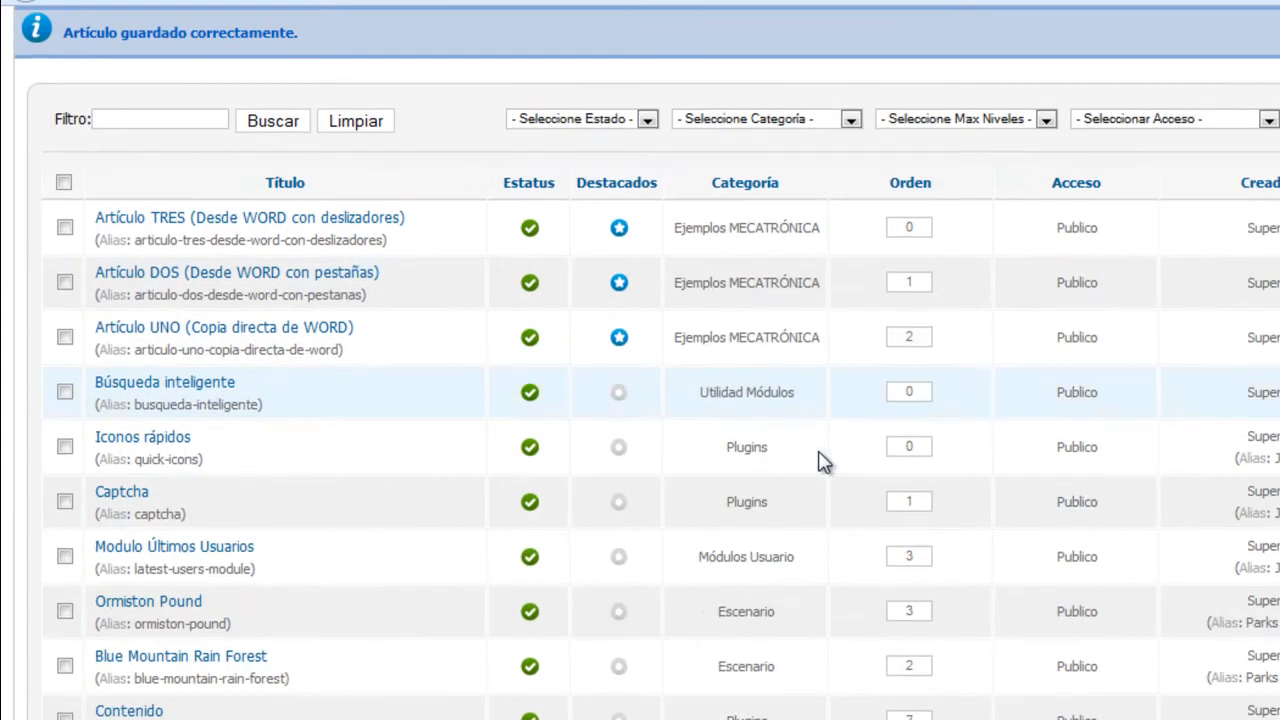
Upload and install the extension package plg_me_edocs_v1.2.zip from the Descargas folder through the Gestor de Extensiones.
scroll(824, 462, "down", 1)
scroll(824, 462, "up", 4)
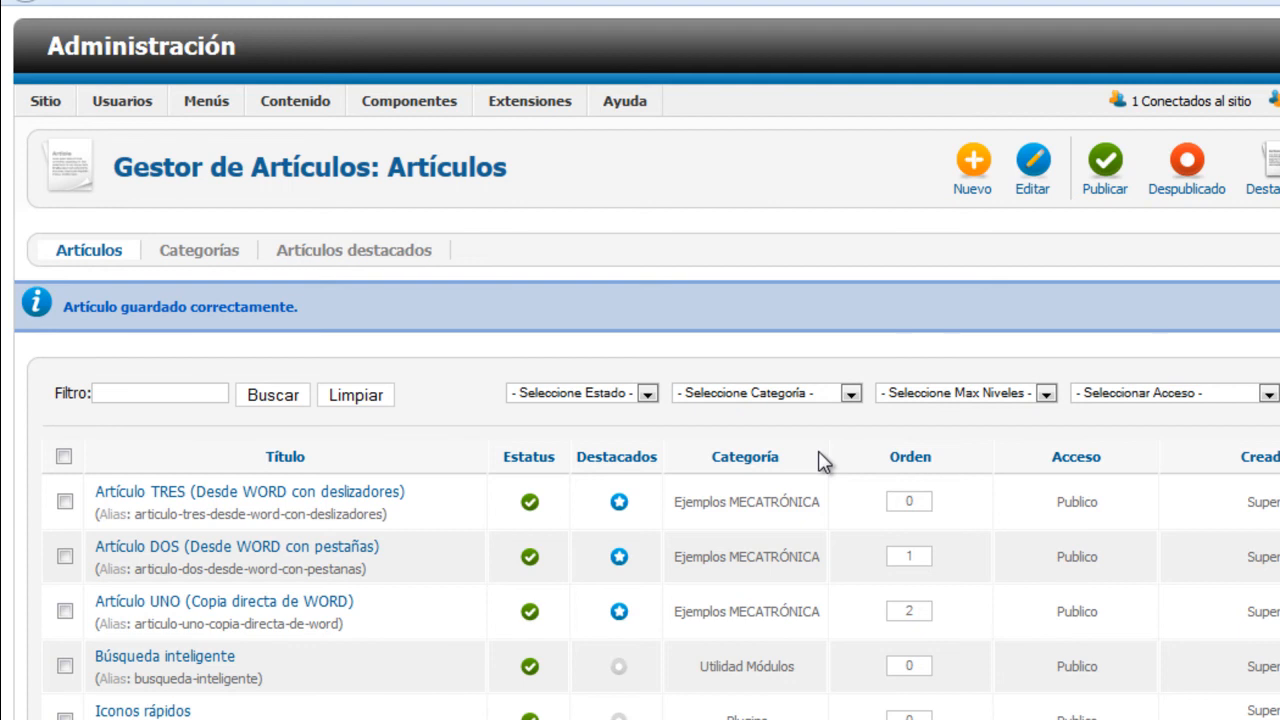
mouse_move(523, 114)
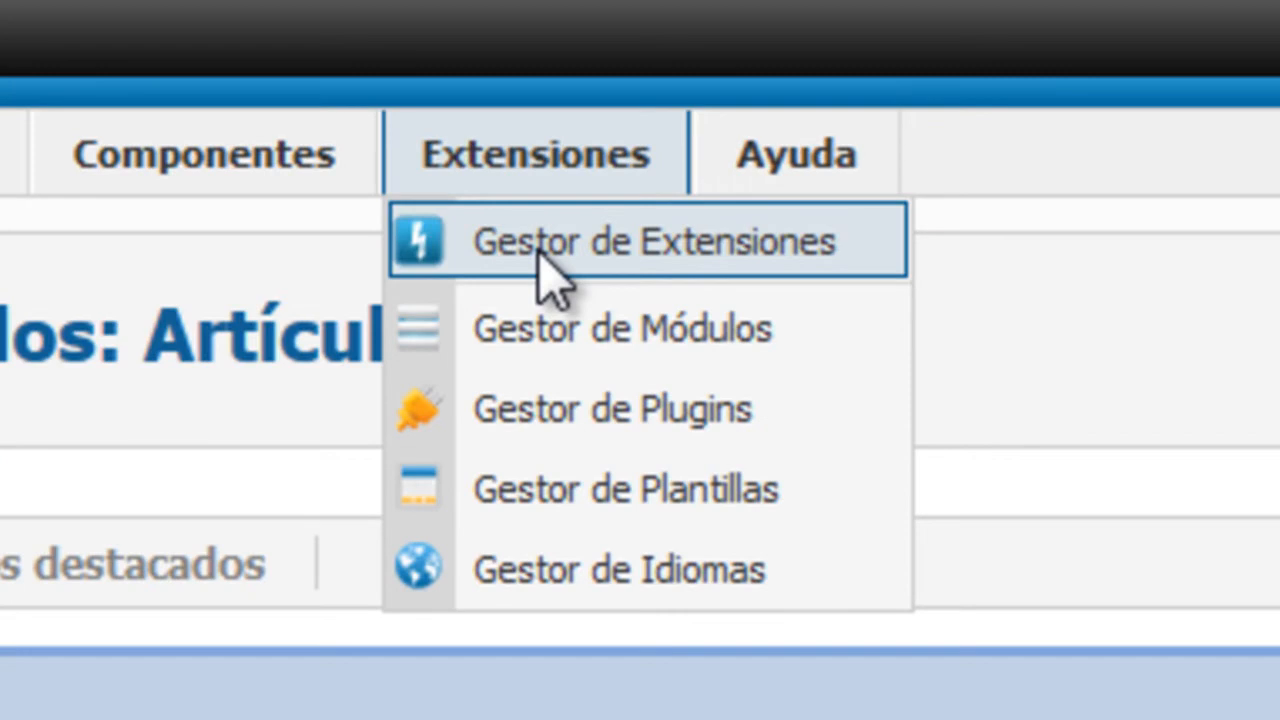
left_click(540, 258)
left_click(636, 352)
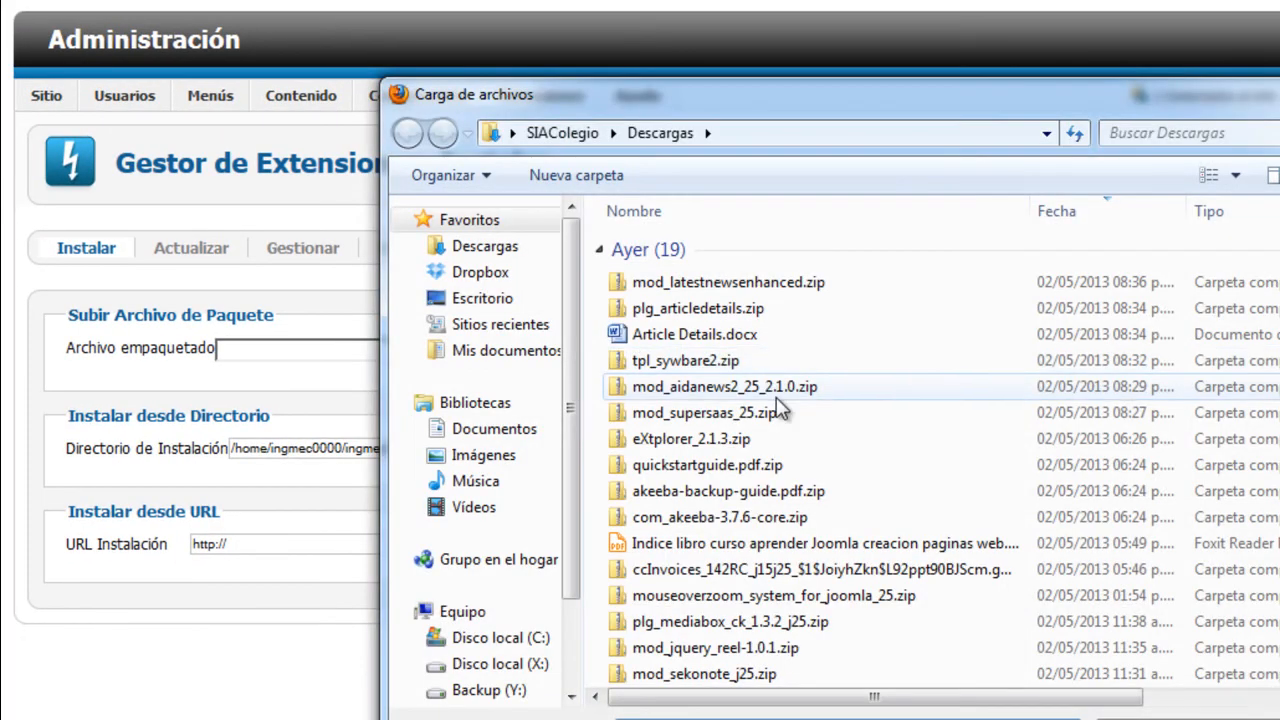
scroll(778, 410, "down", 7)
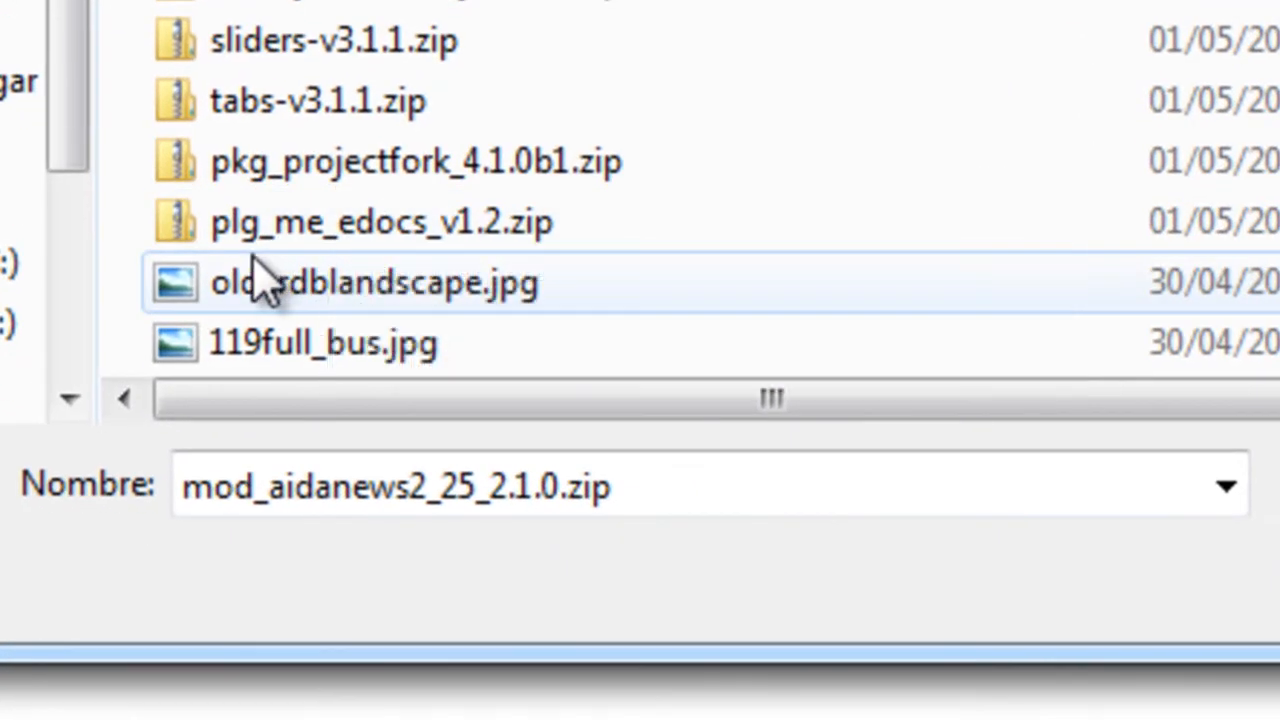
left_click(382, 240)
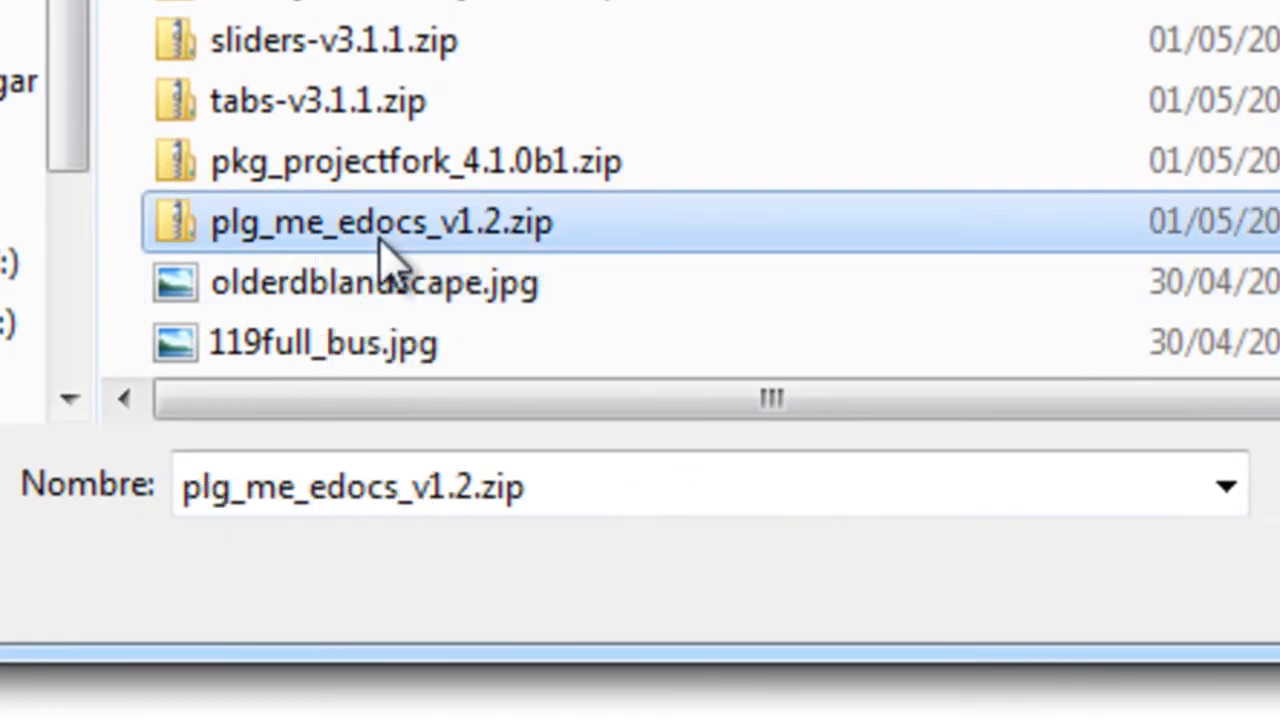
key("Return")
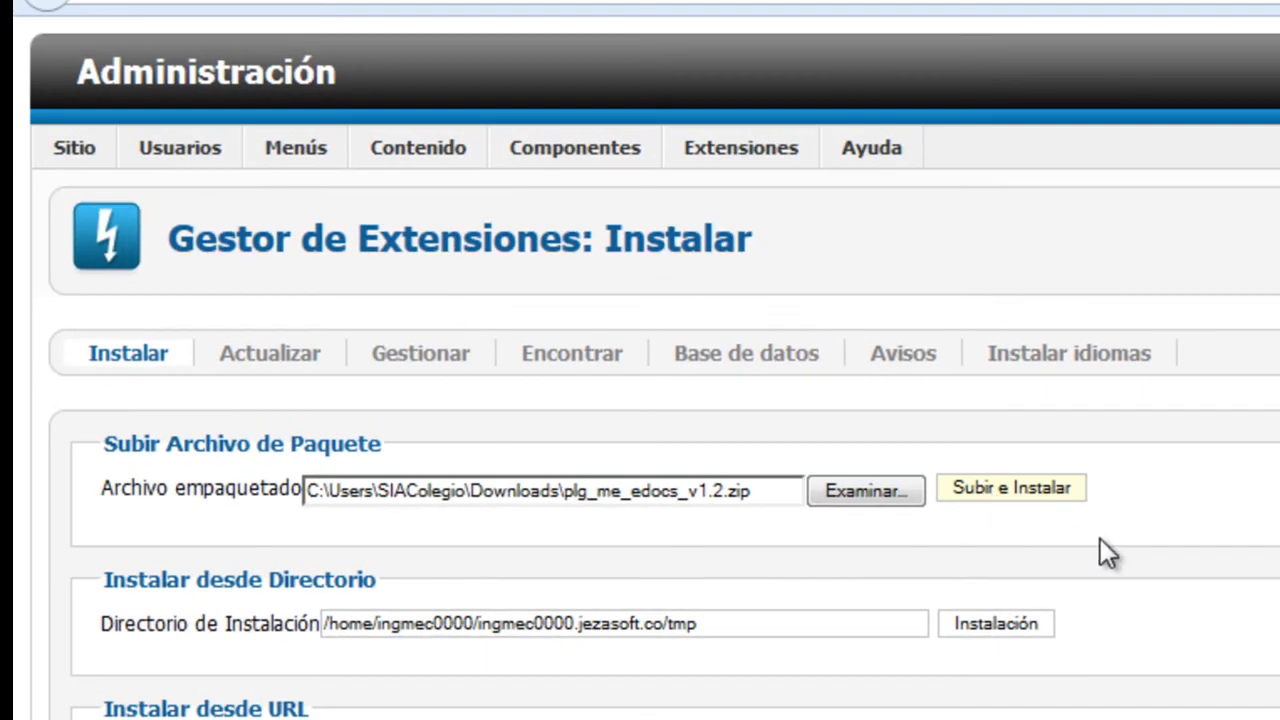
left_click(1011, 488)
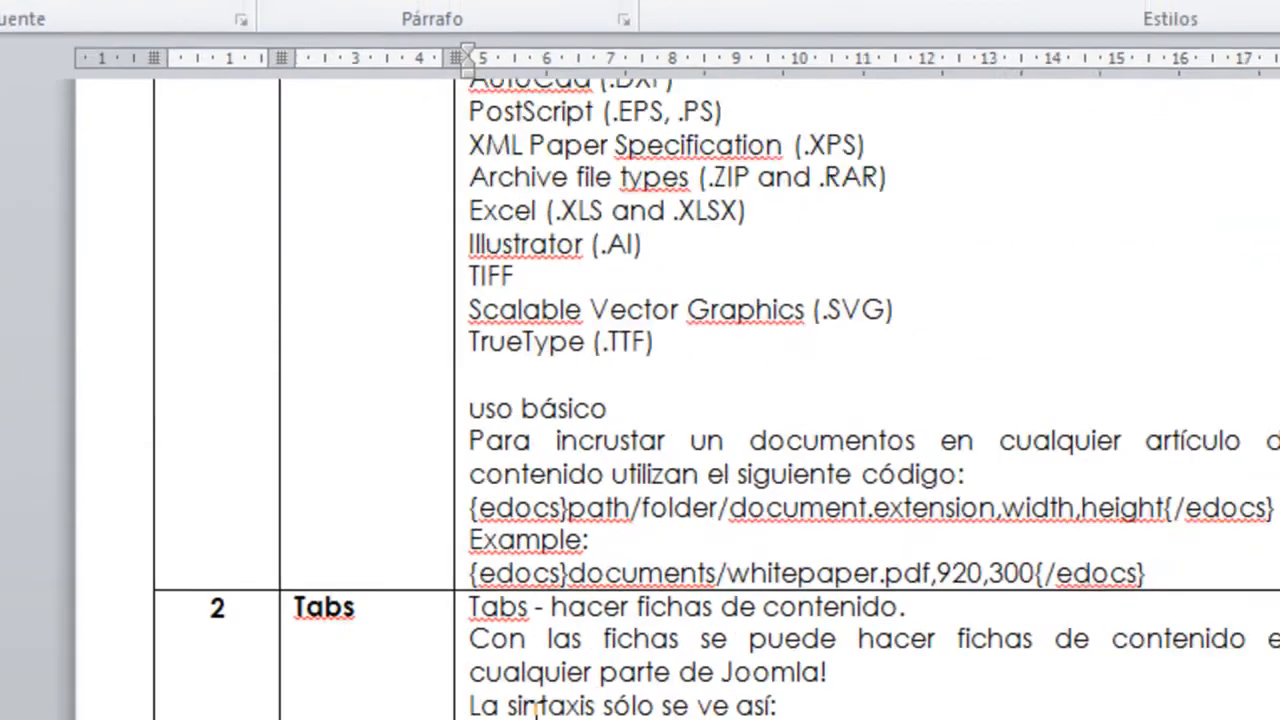
Return to the Joomla administration, open the Gestor de Plugins and enable the Edocs - Embed Documents plugin.
scroll(536, 708, "up", 6)
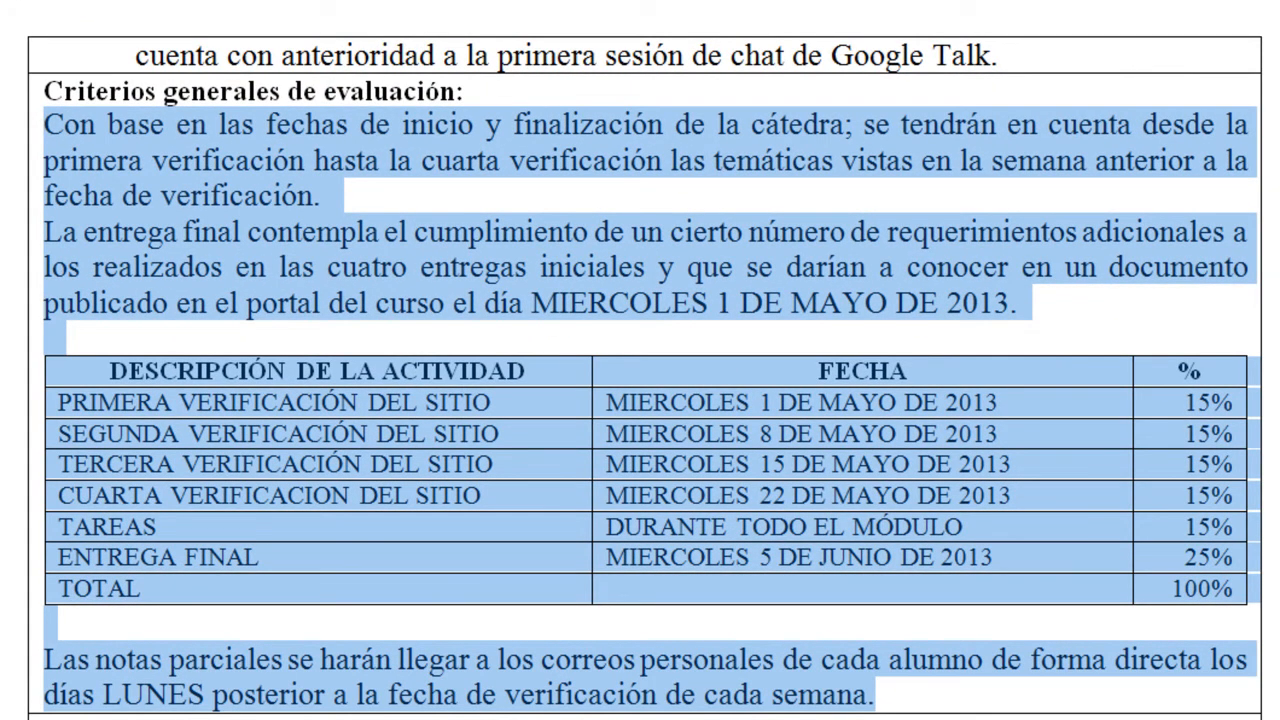
left_click(118, 716)
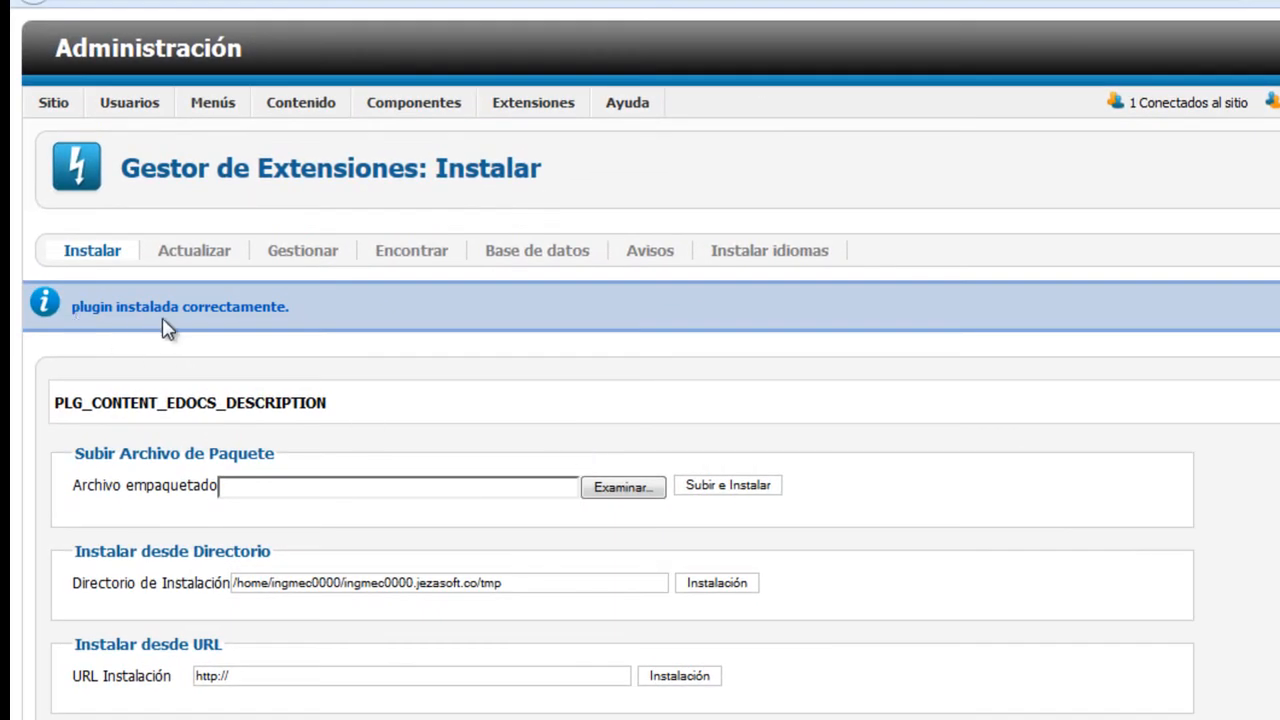
mouse_move(533, 102)
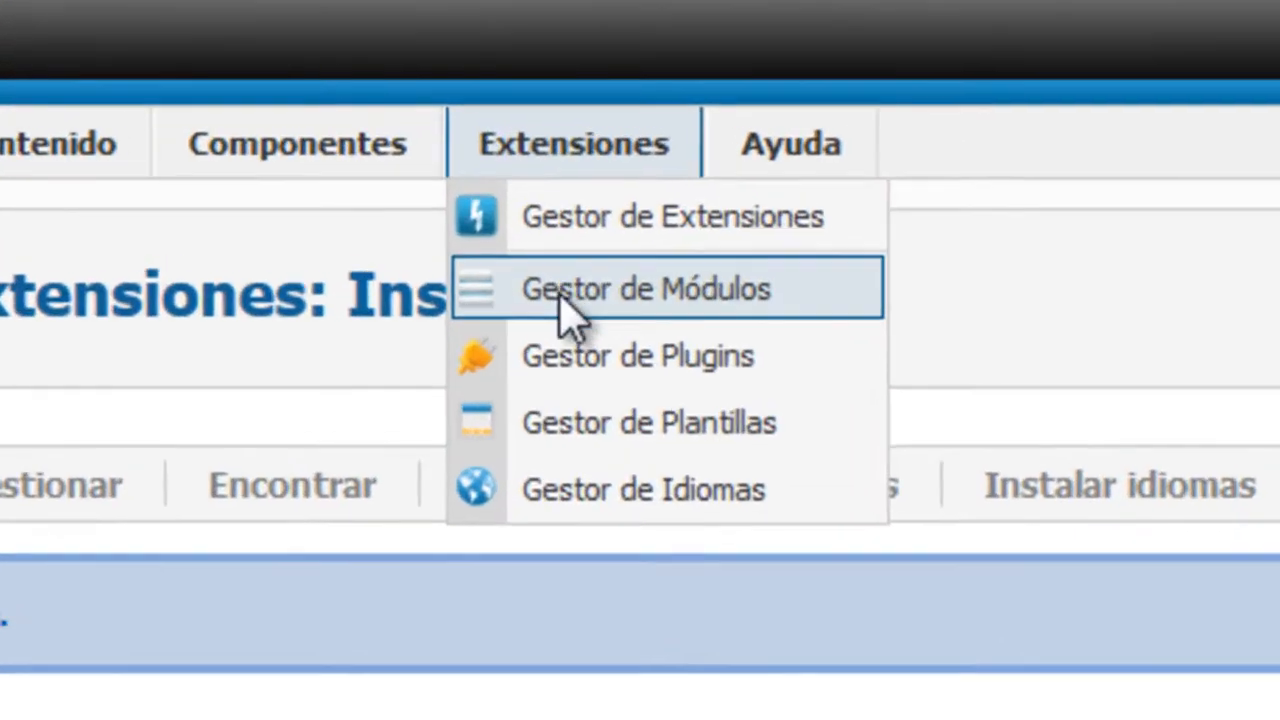
left_click(568, 362)
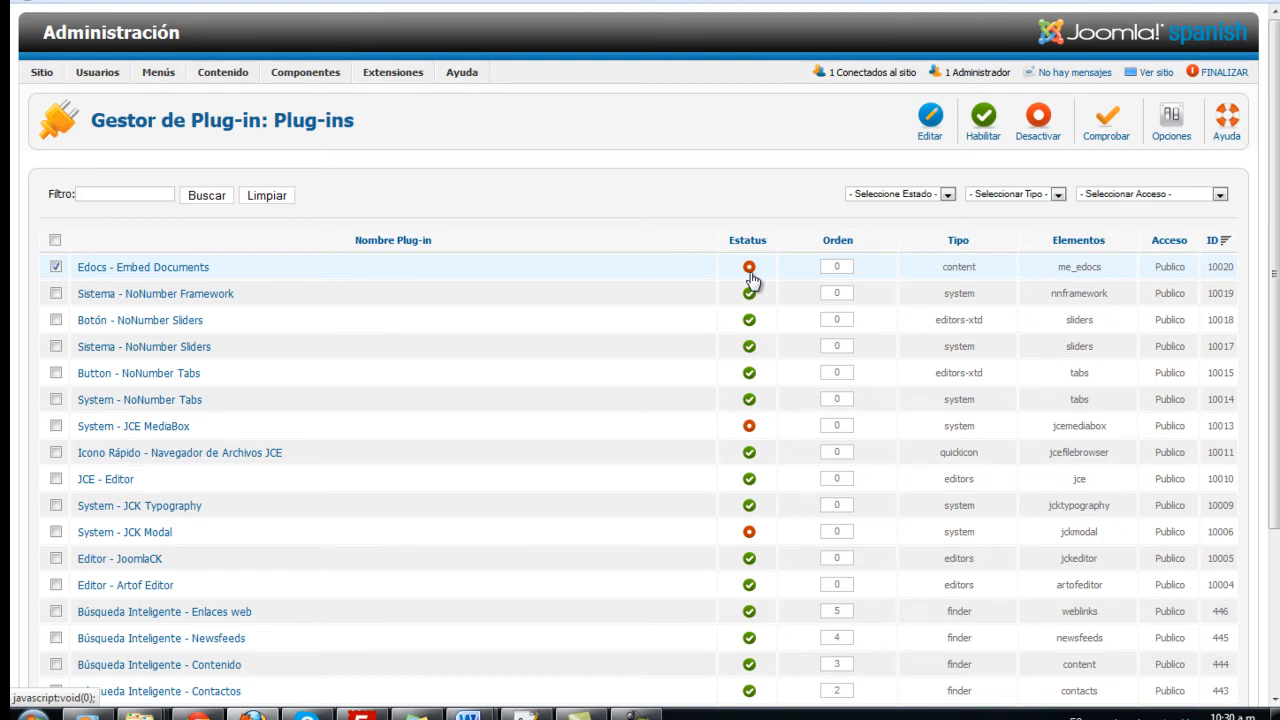
left_click(749, 268)
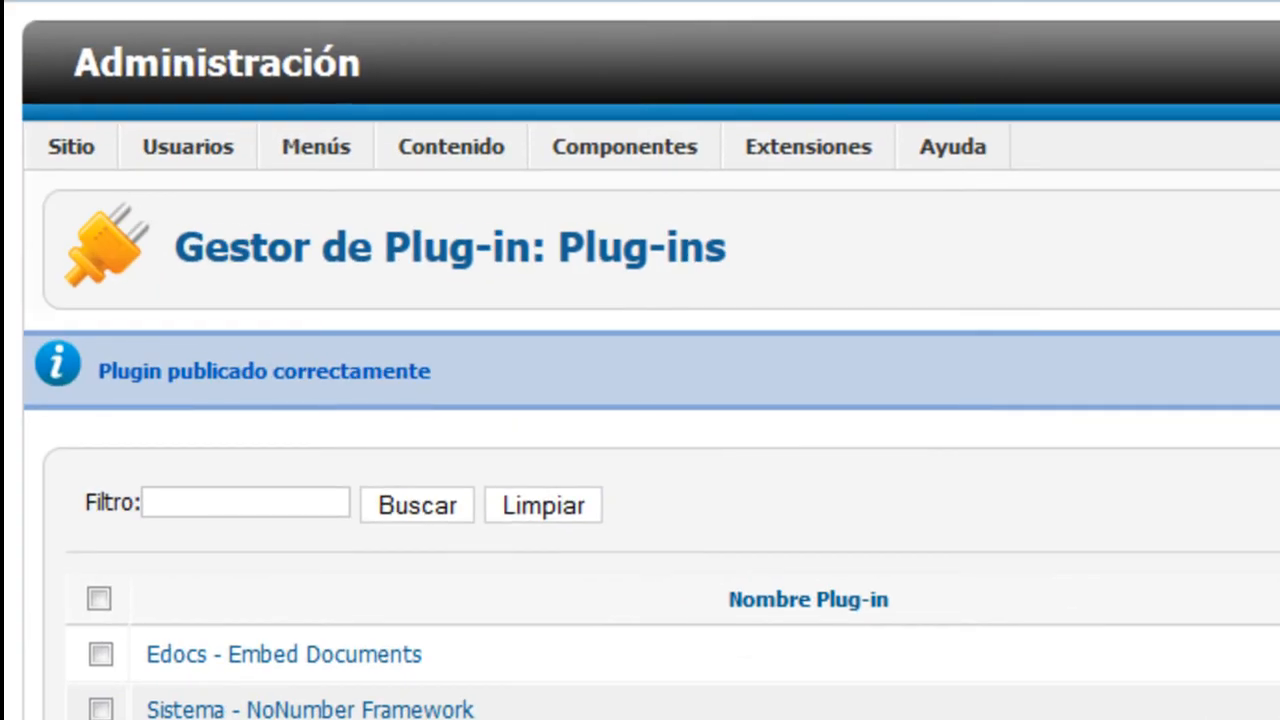
Open the Edocs - Embed Documents plugin settings and examine the list of supported formats and the basic options.
left_click(308, 652)
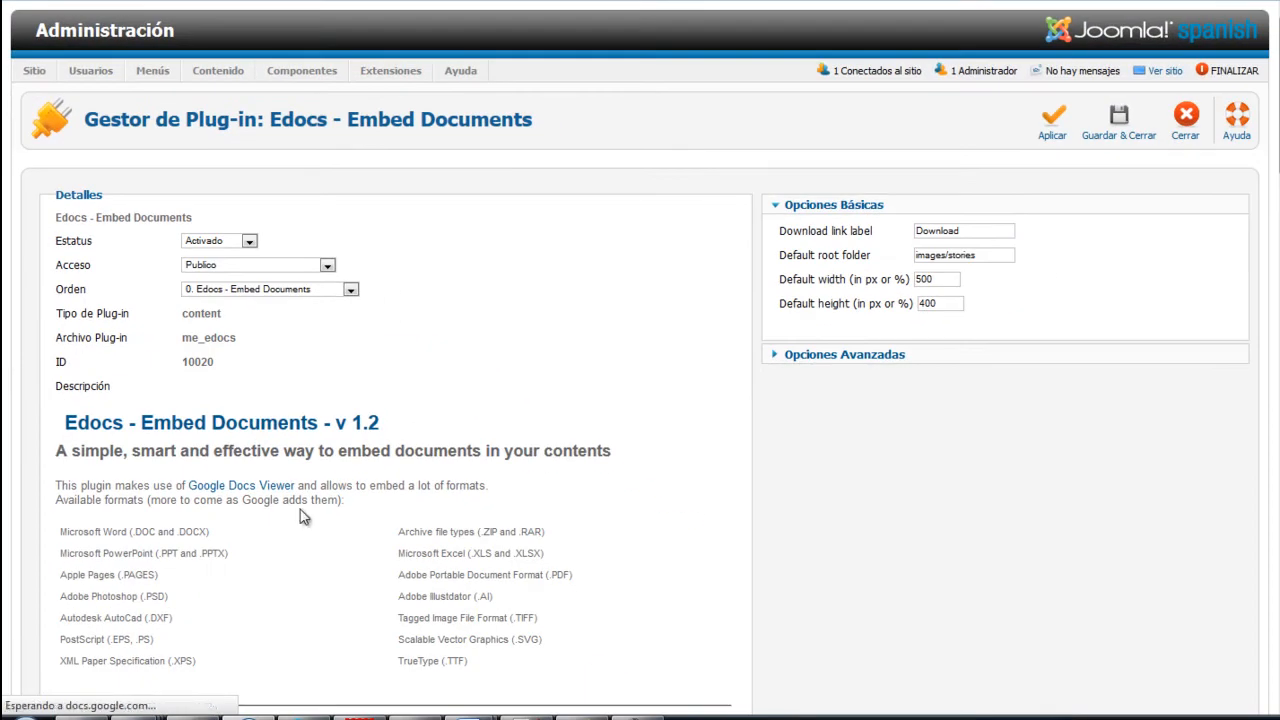
scroll(303, 514, "down", 2)
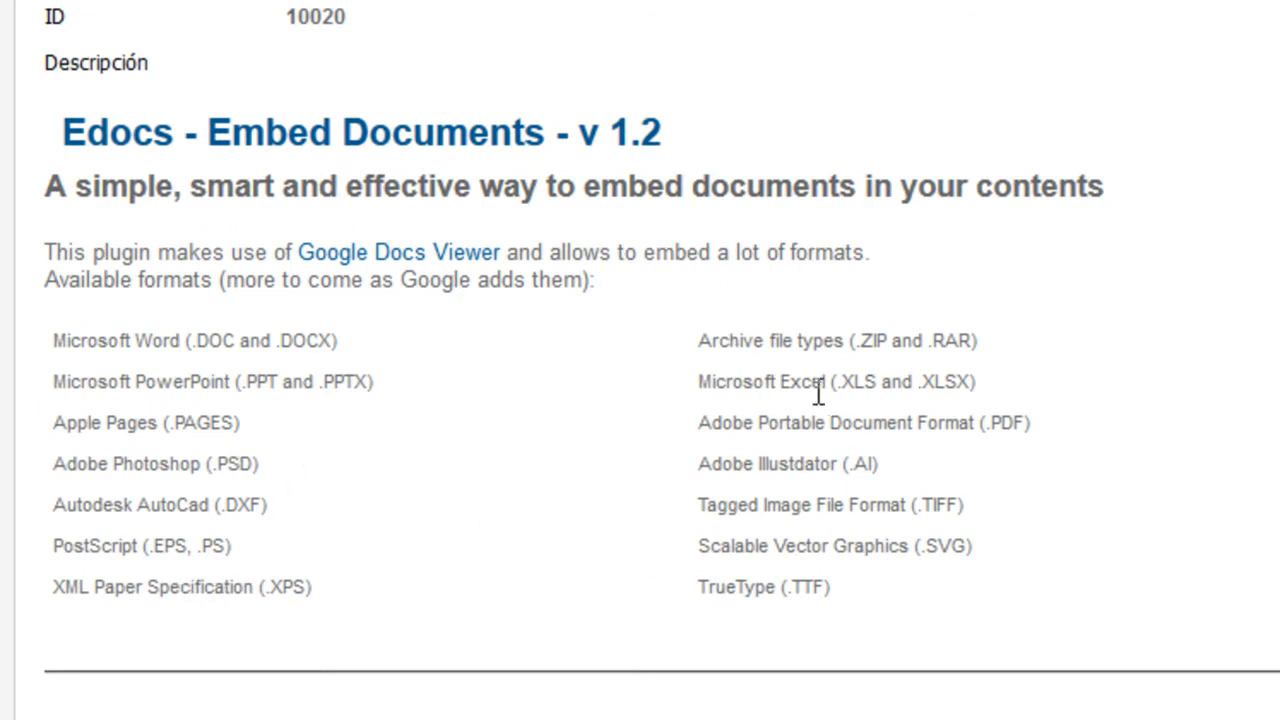
scroll(1117, 503, "up", 3)
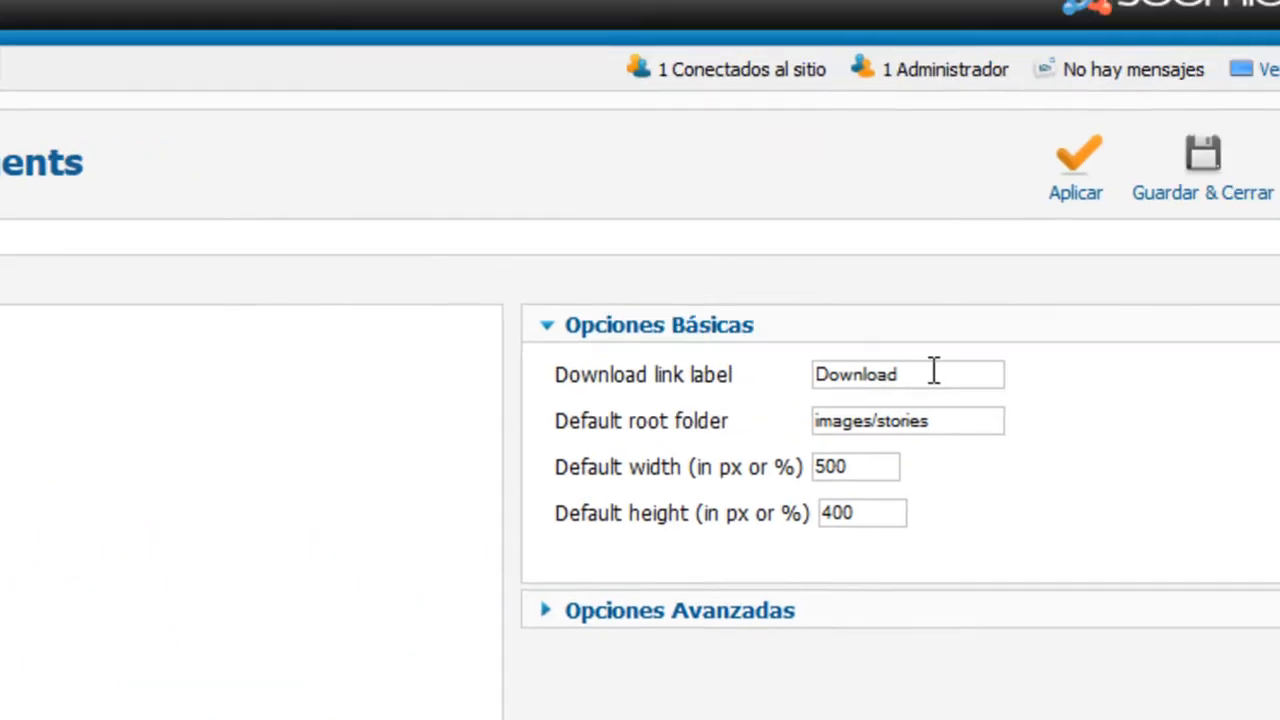
Open the home page of the course's Joomla site and examine how its articles show embedded documents and download links.
left_click_drag(683, 435, 446, 434)
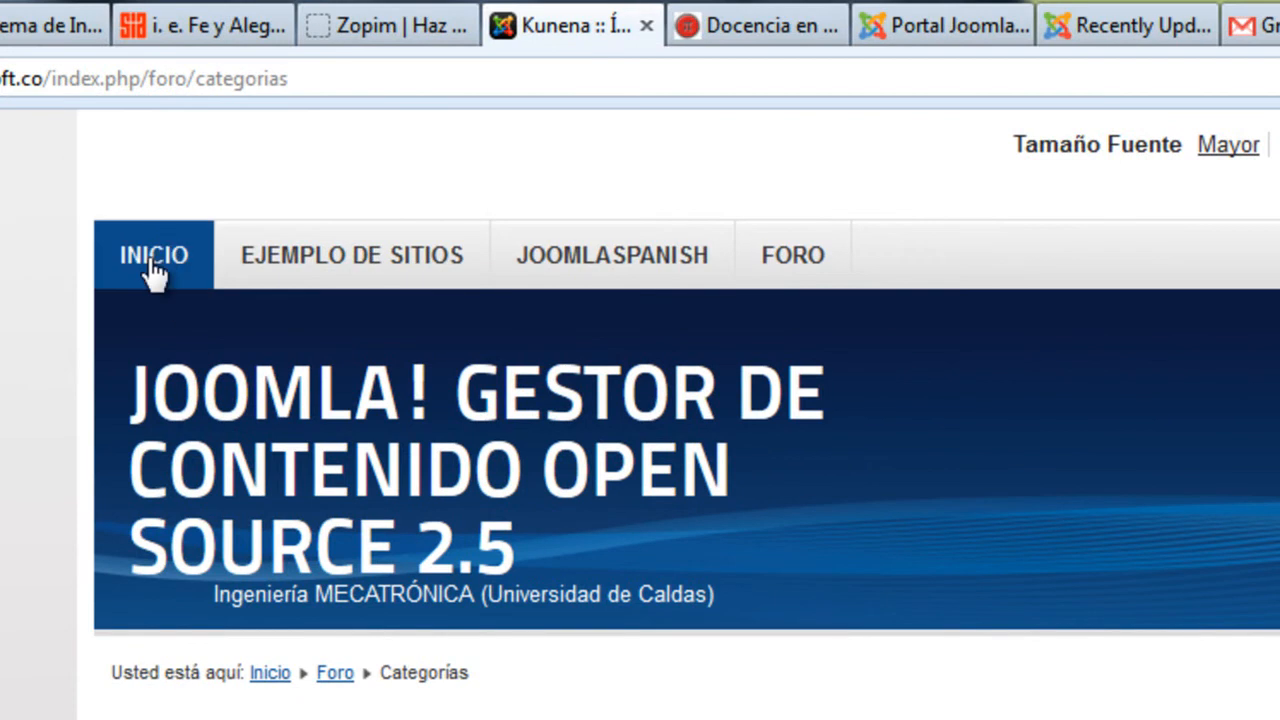
left_click(153, 262)
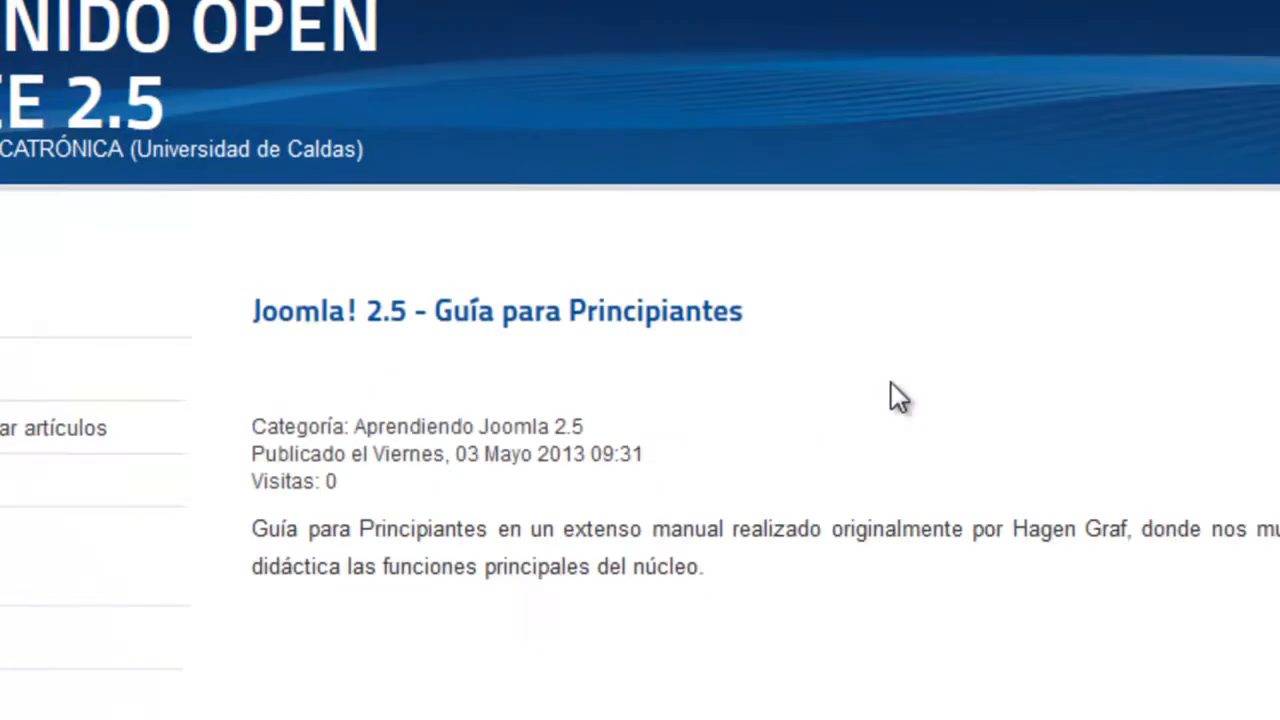
scroll(679, 219, "down", 5)
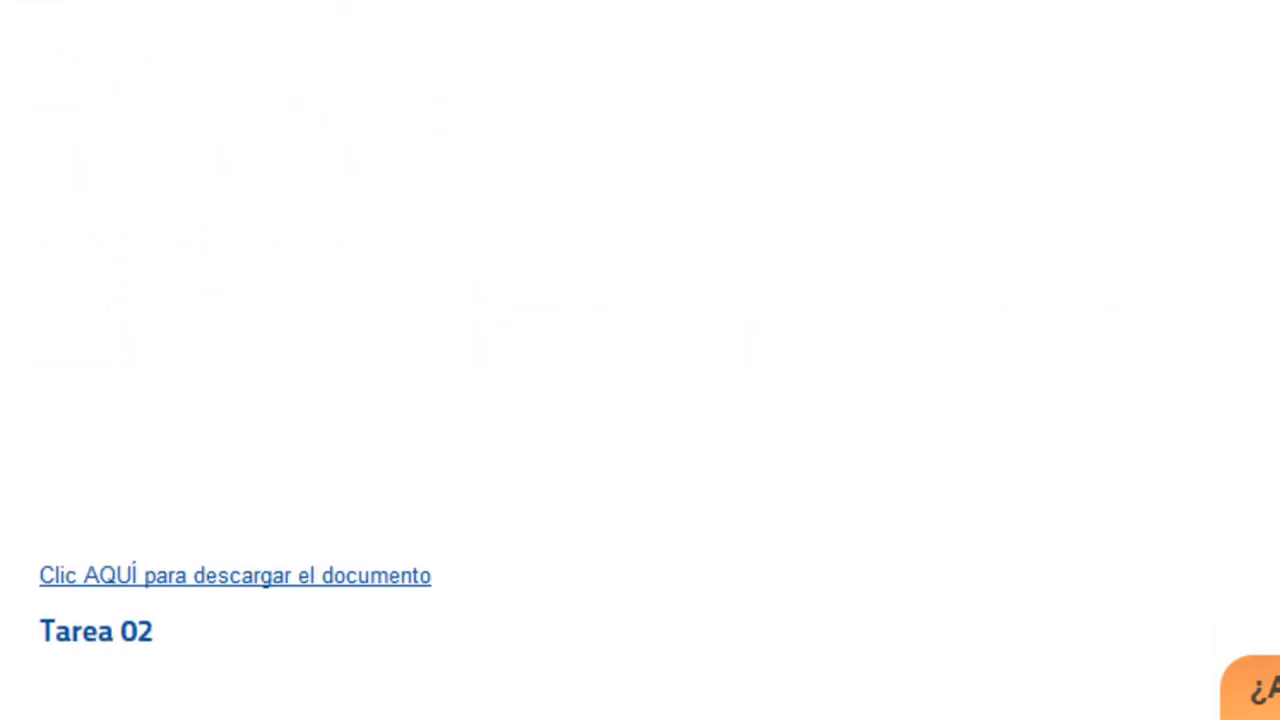
scroll(631, 154, "up", 5)
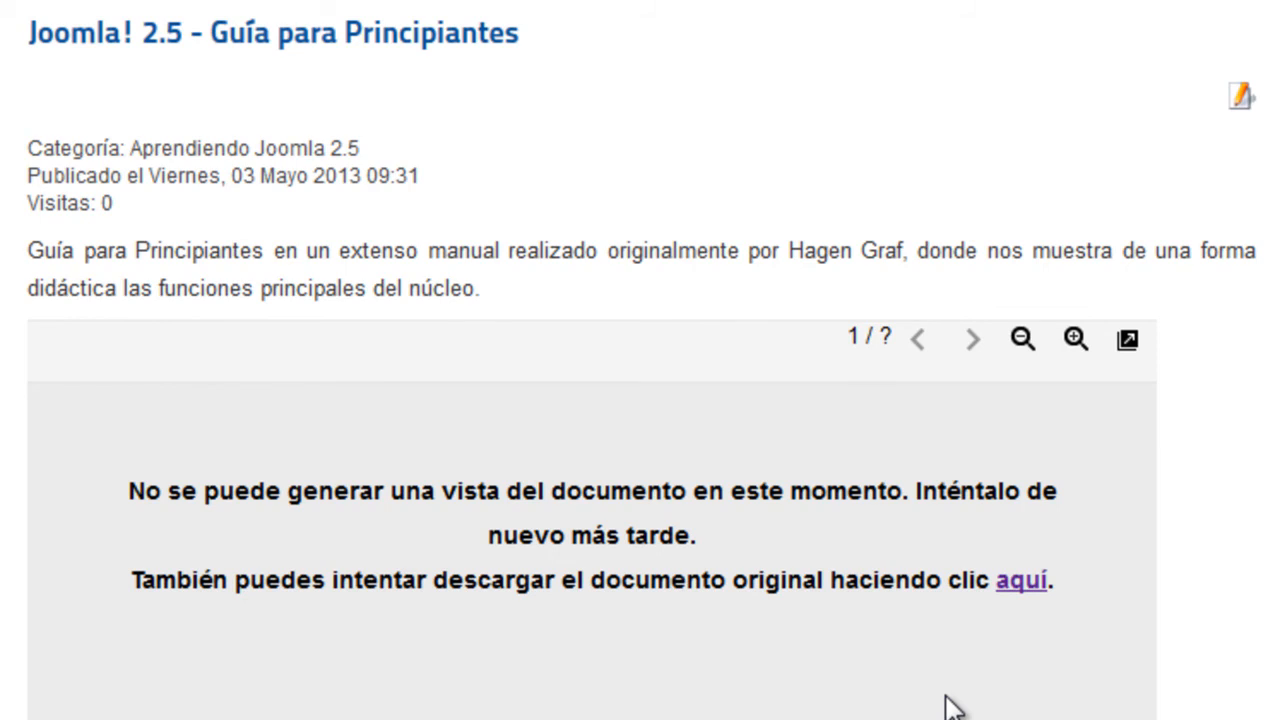
scroll(950, 706, "down", 14)
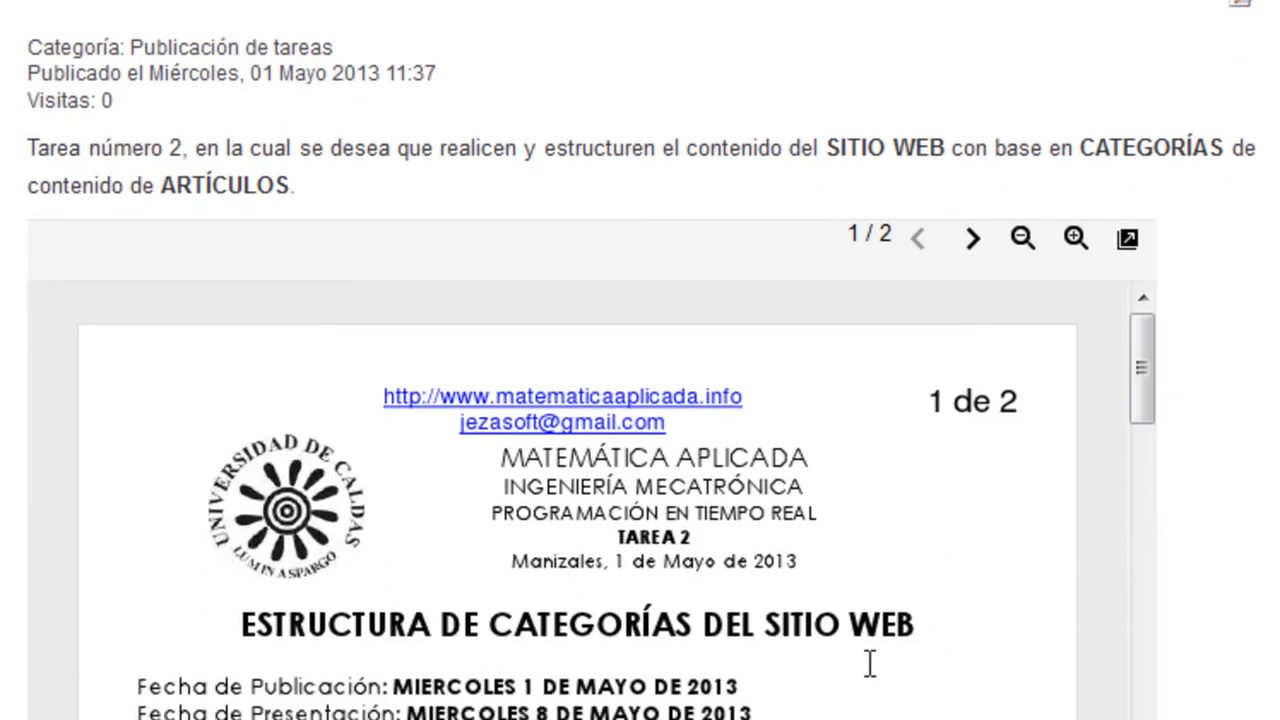
scroll(870, 663, "up", 6)
scroll(871, 677, "down", 2)
Copy the link text "Clic AQUÍ para descargar el documento" above Tarea 02 into the Edocs plugin's Download link label.
left_click_drag(9, 240, 45, 292)
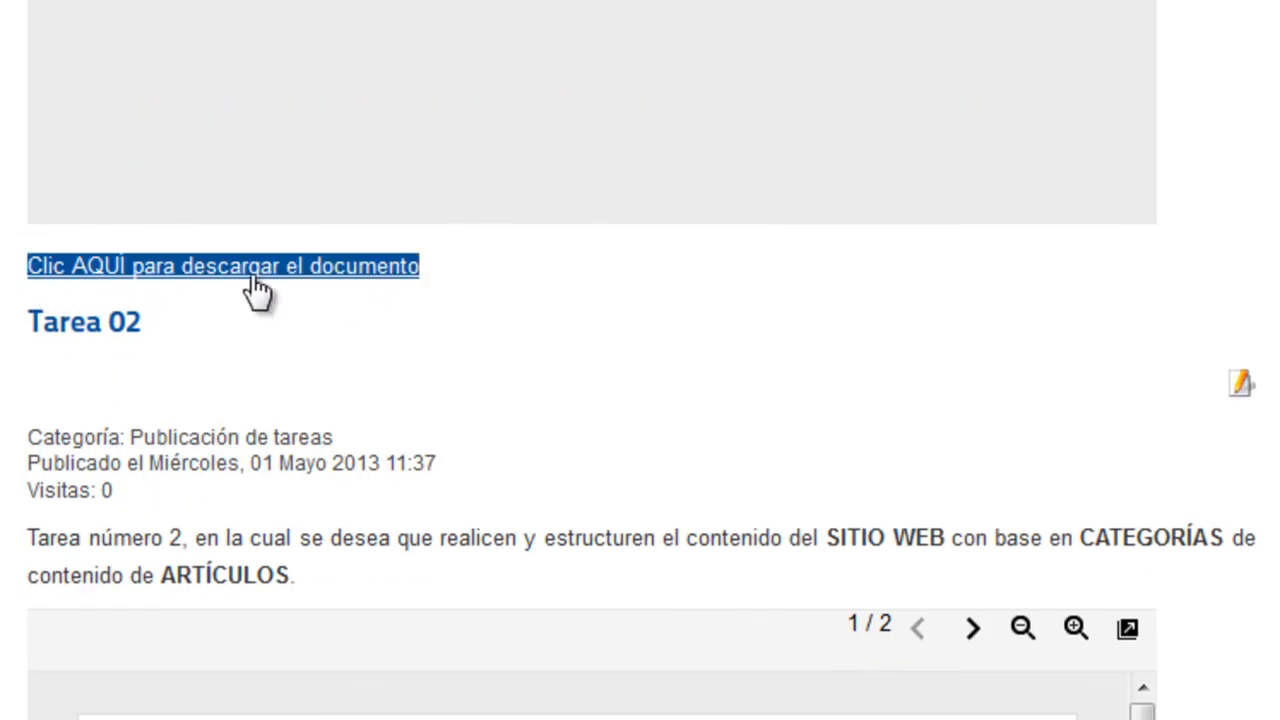
left_click(191, 282)
triple_click(191, 280)
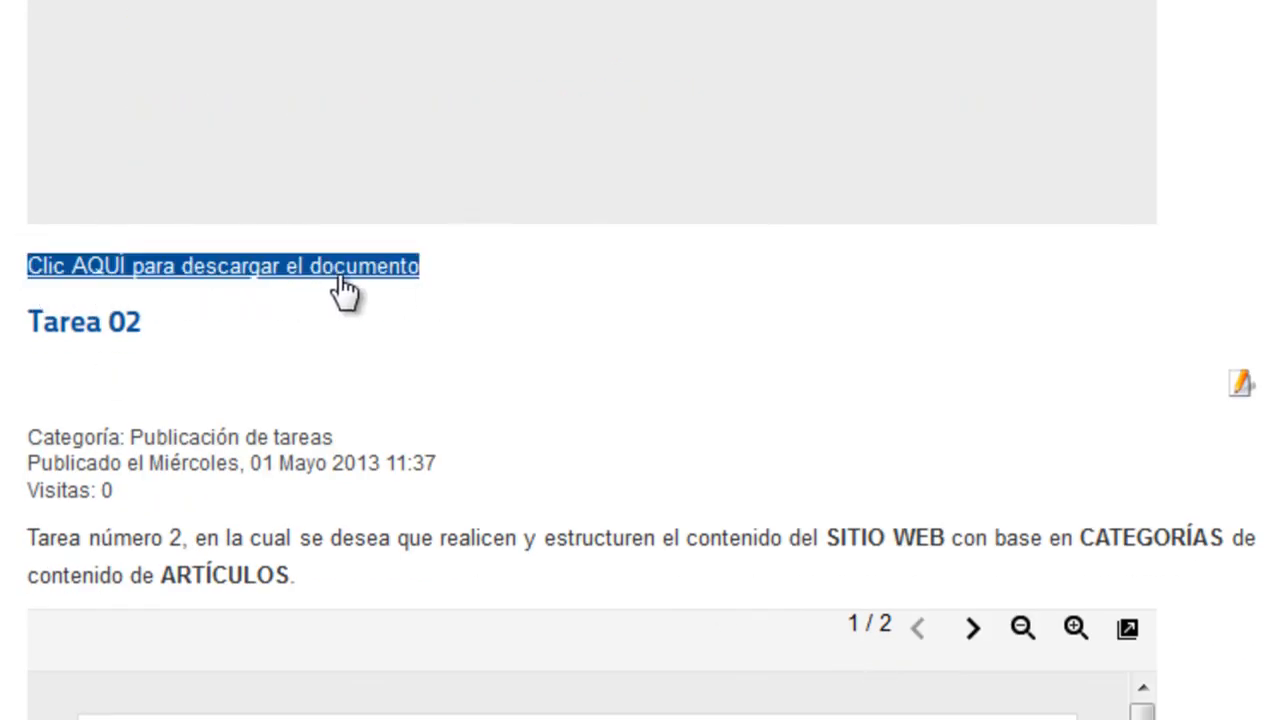
left_click(436, 266)
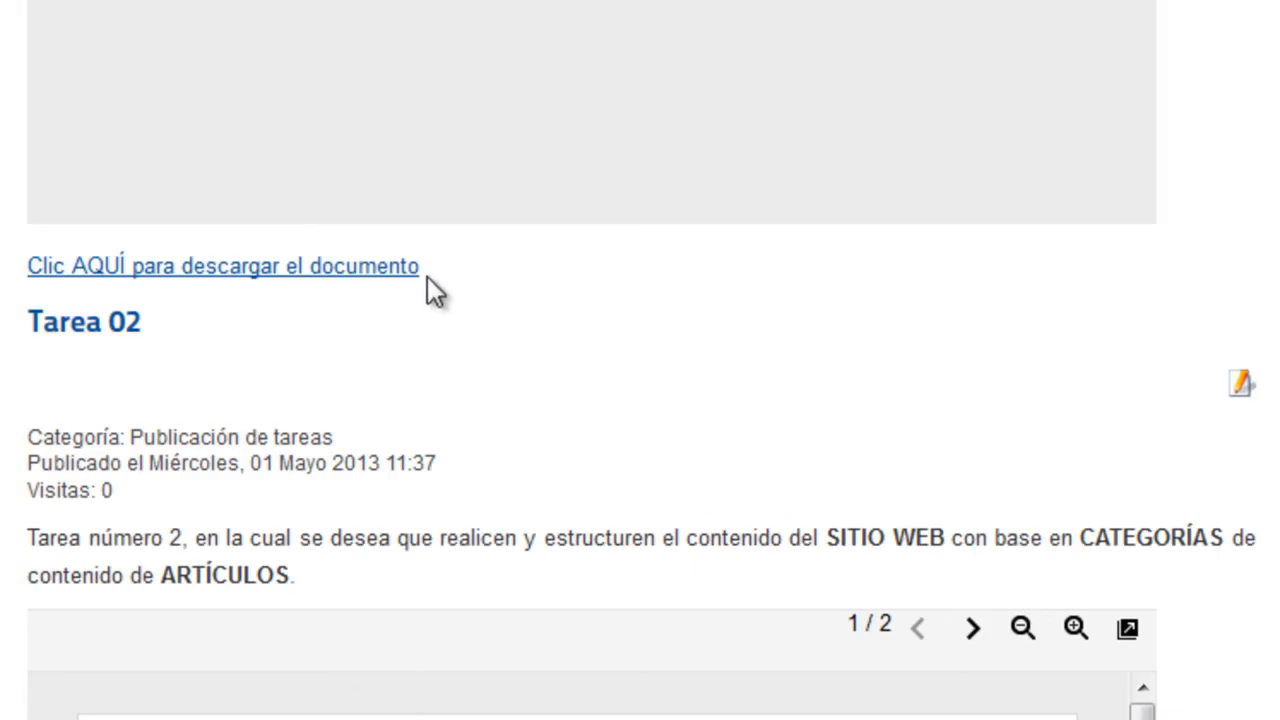
left_click_drag(427, 276, 251, 287)
left_click_drag(30, 268, 295, 360)
key("ctrl+c")
left_click(443, 311)
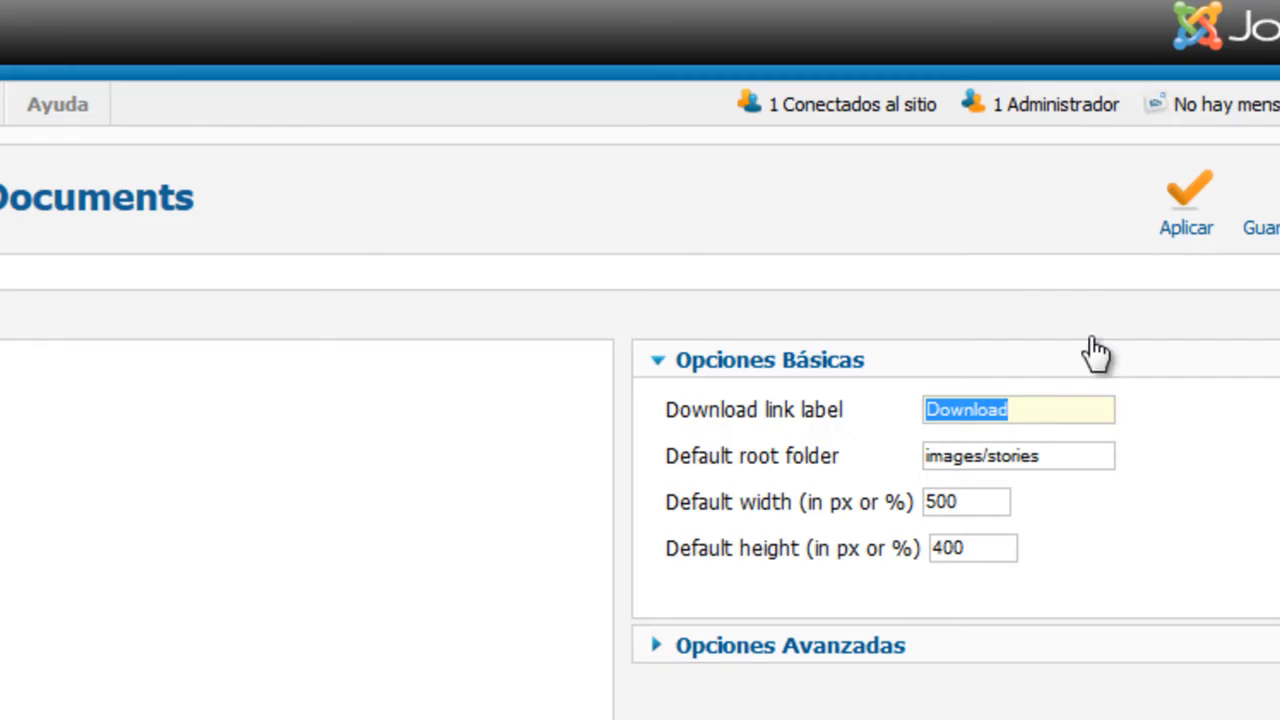
key("ctrl+v")
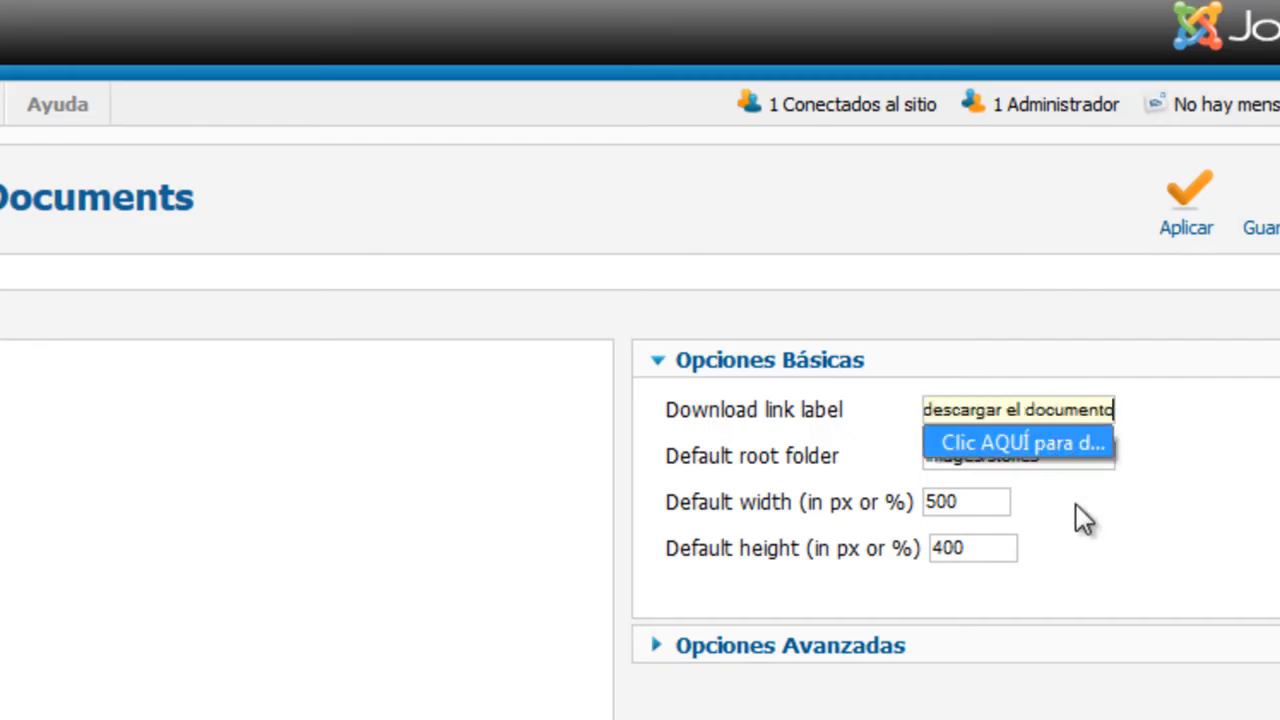
left_click(1043, 481)
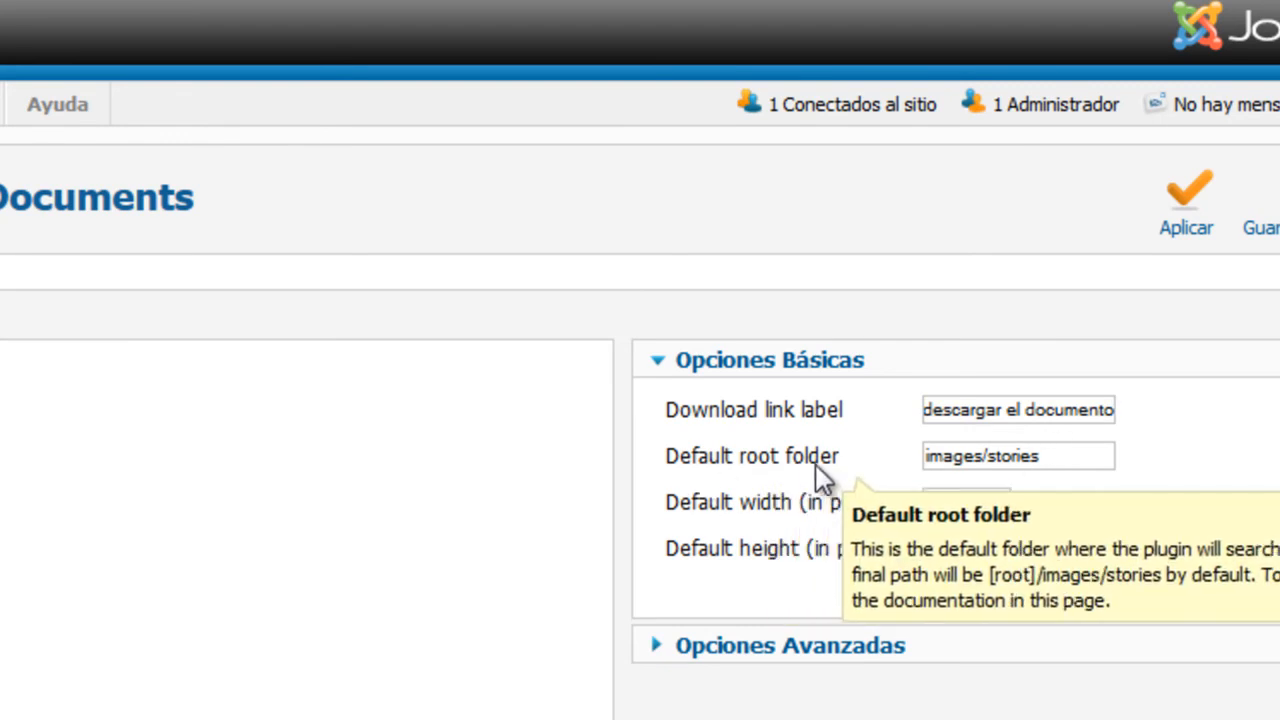
Set the plugin's Default root folder to jeza, then save and close its settings.
left_click_drag(1054, 452, 675, 450)
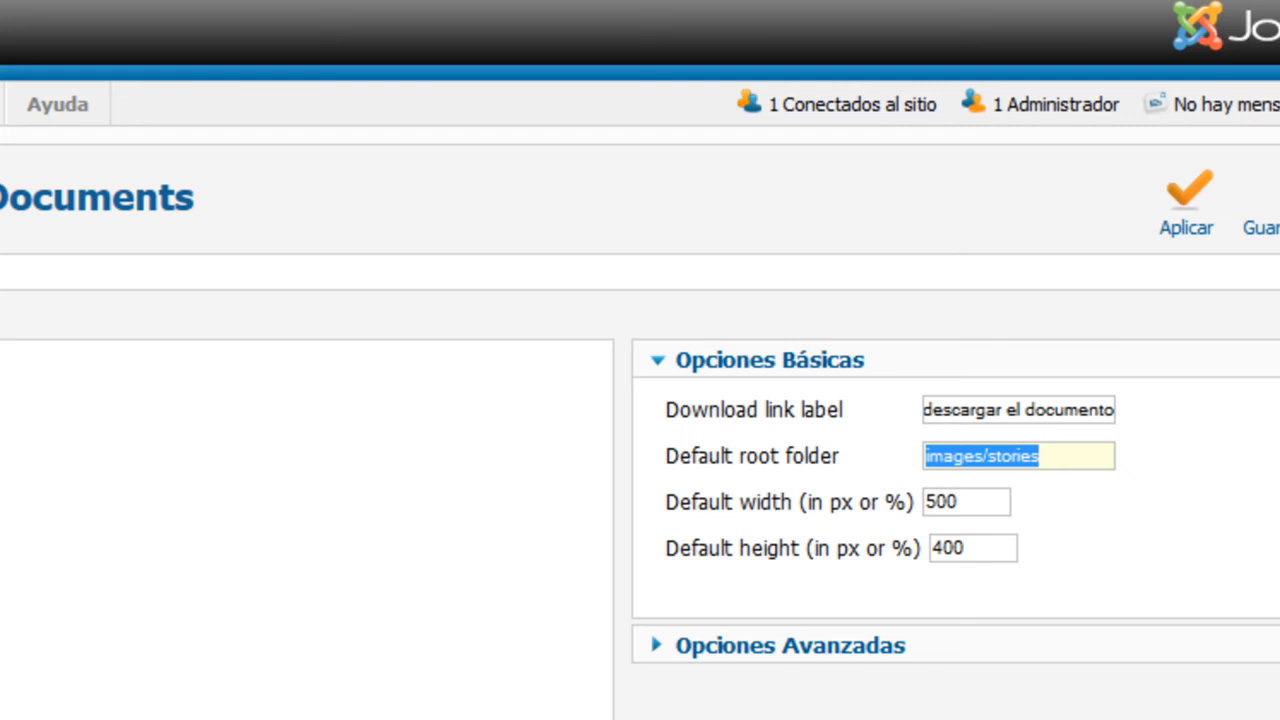
type("jeza")
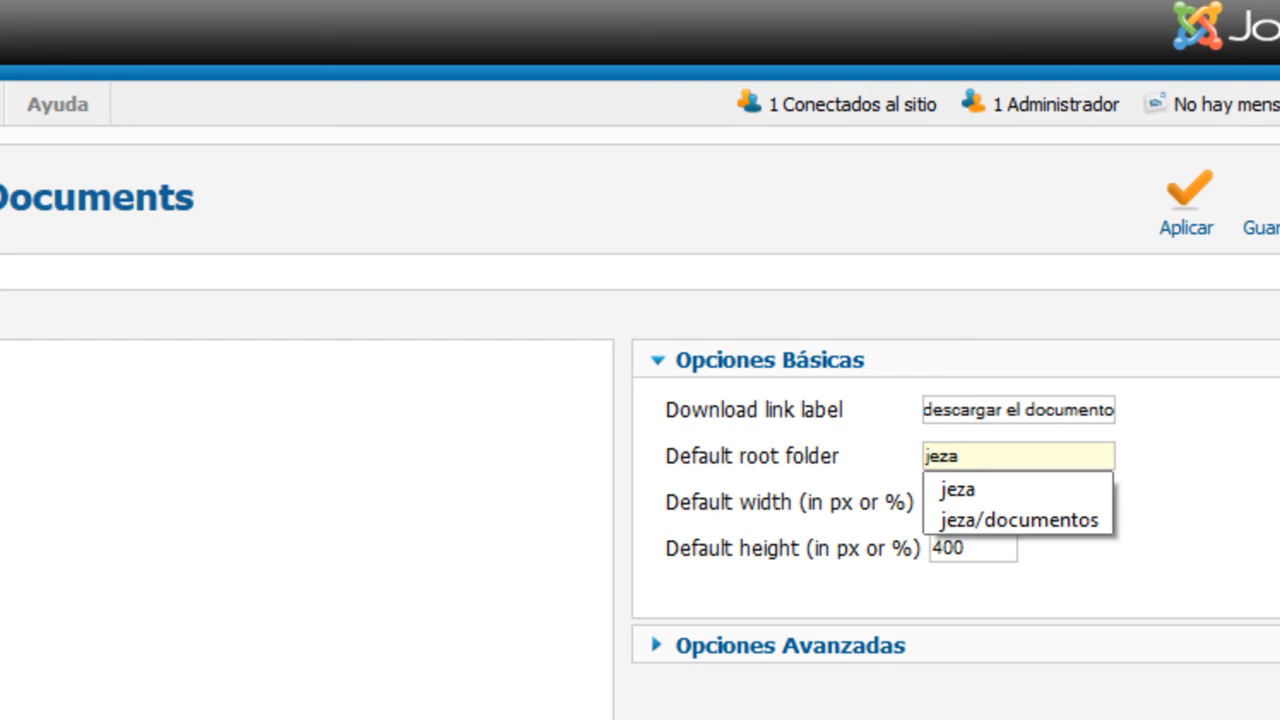
left_click(1279, 469)
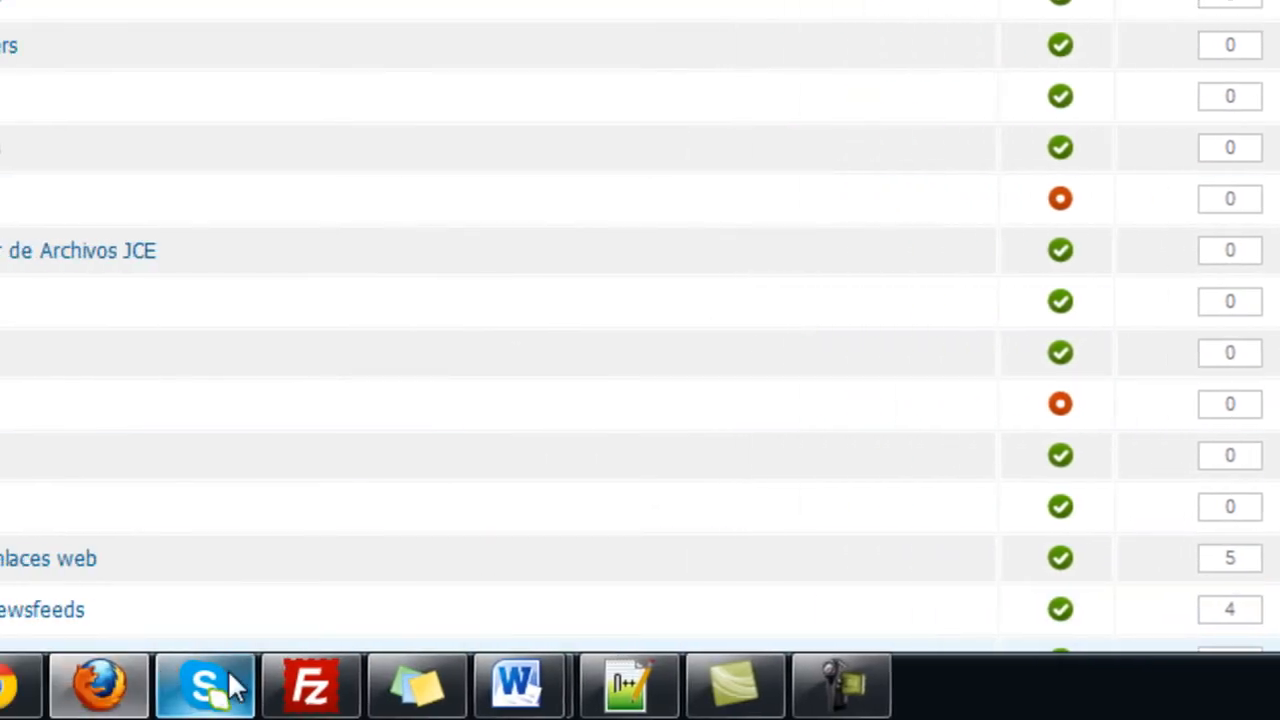
Switch to FileZilla, connect to the saved site ingmec0000.jezasoft.co and open the remote ingmec0000.jezasoft.co folder.
left_click(310, 686)
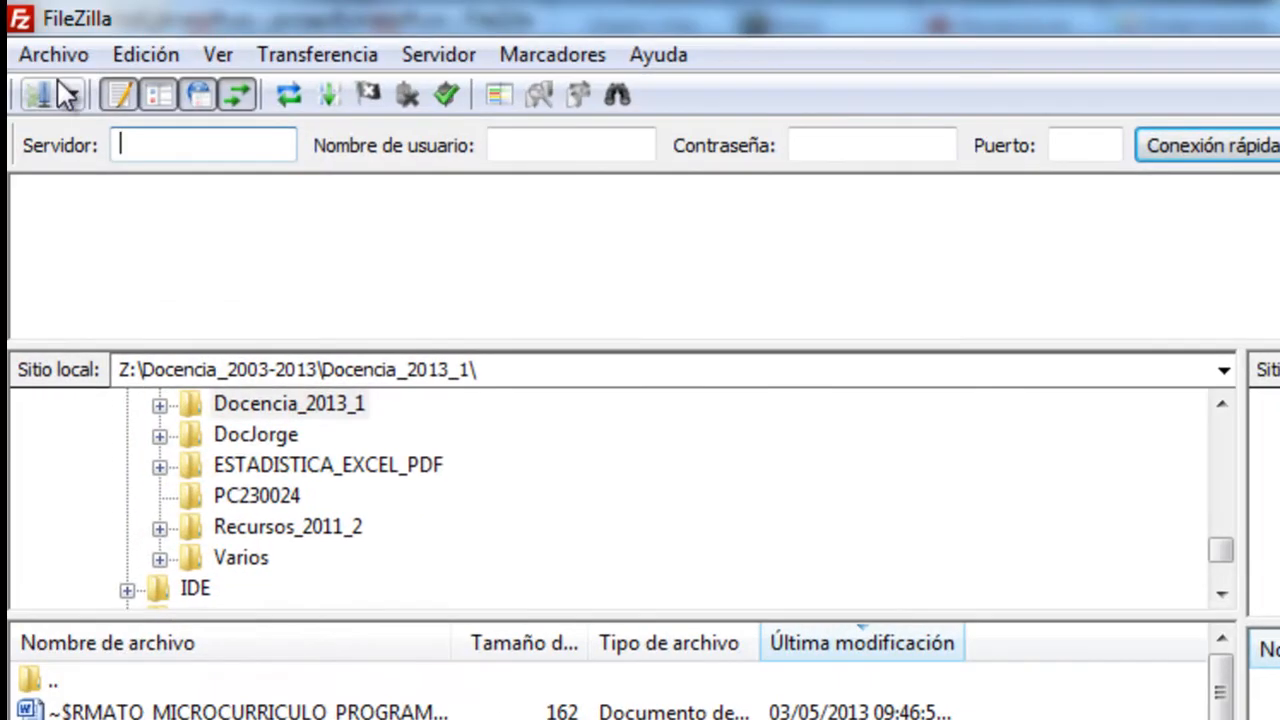
left_click(70, 92)
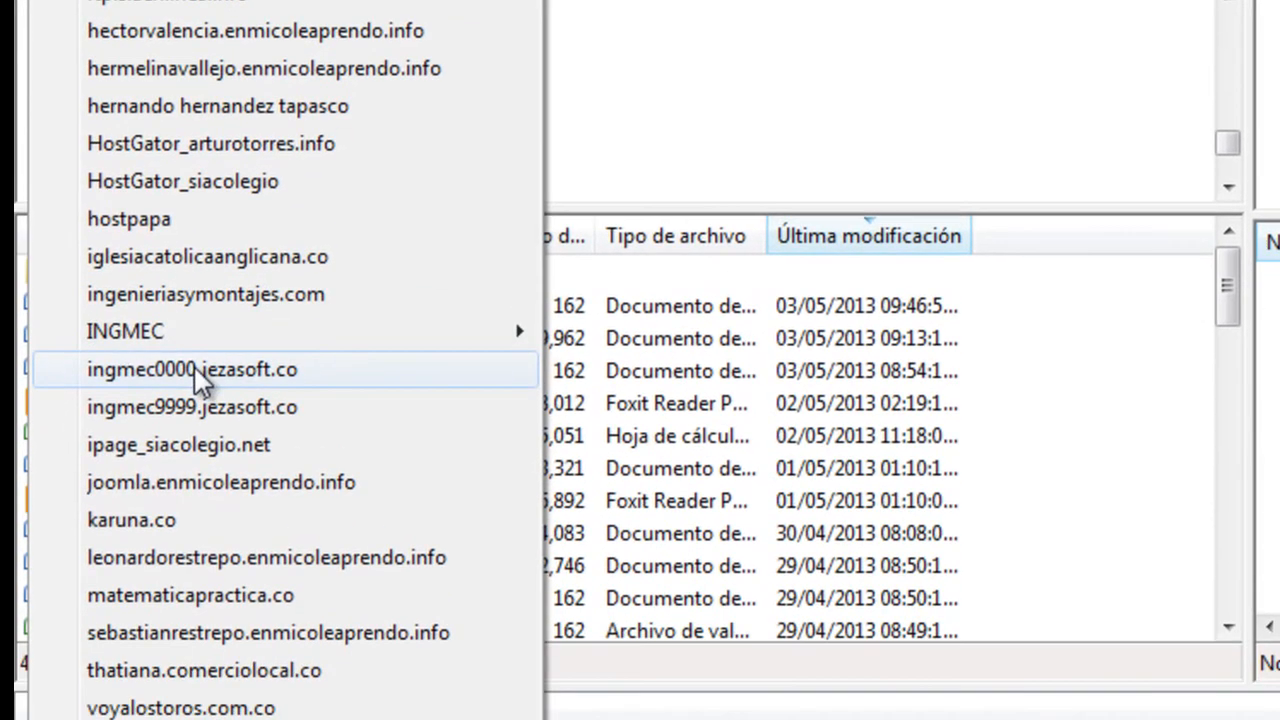
left_click(194, 365)
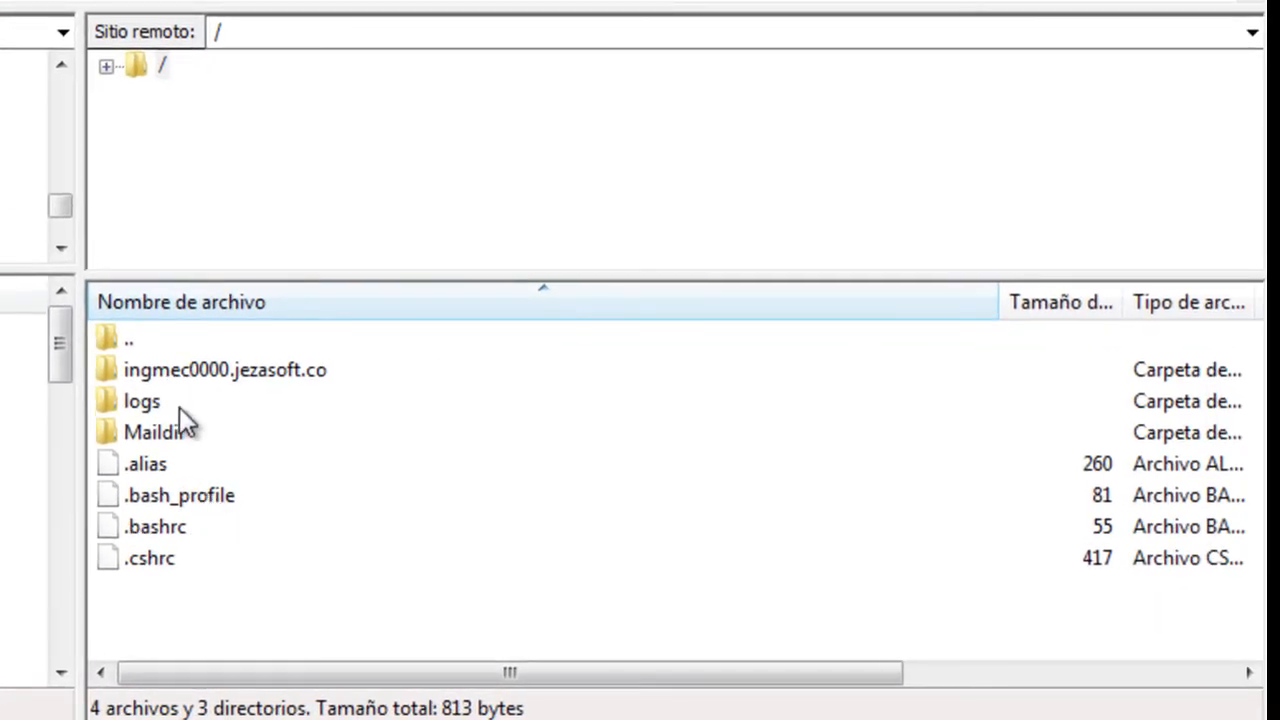
left_click(145, 372)
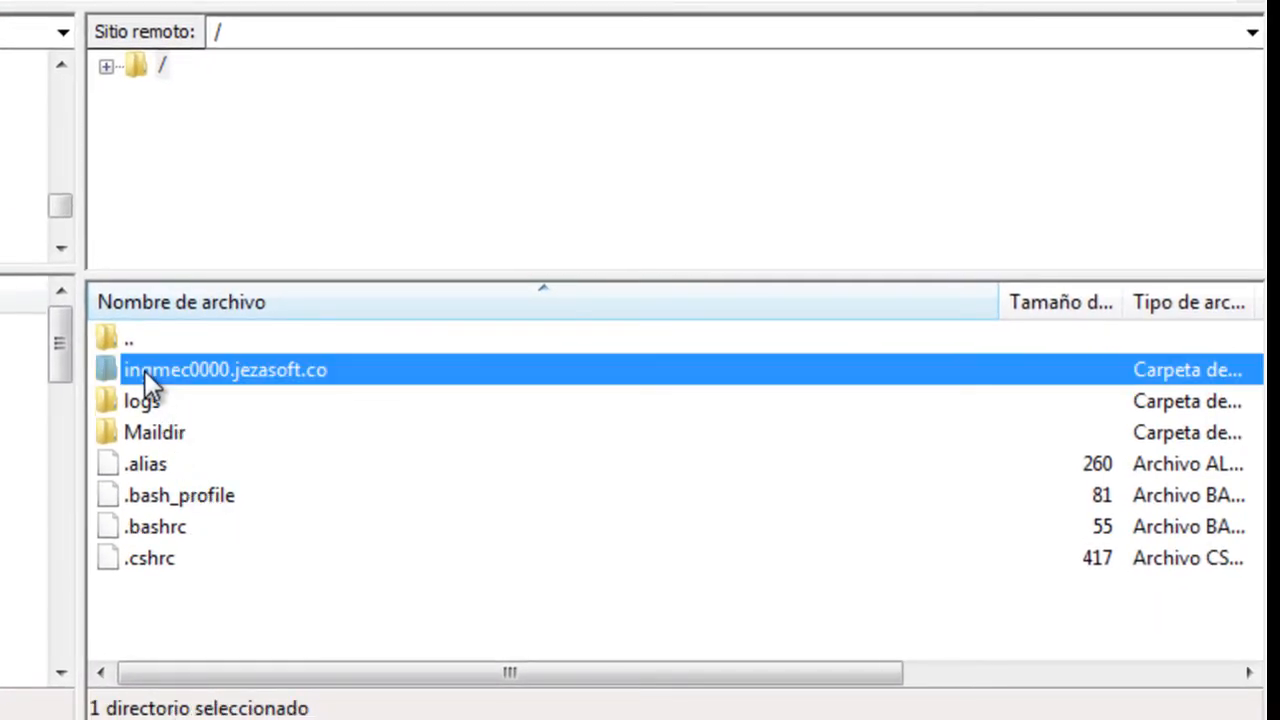
double_click(156, 372)
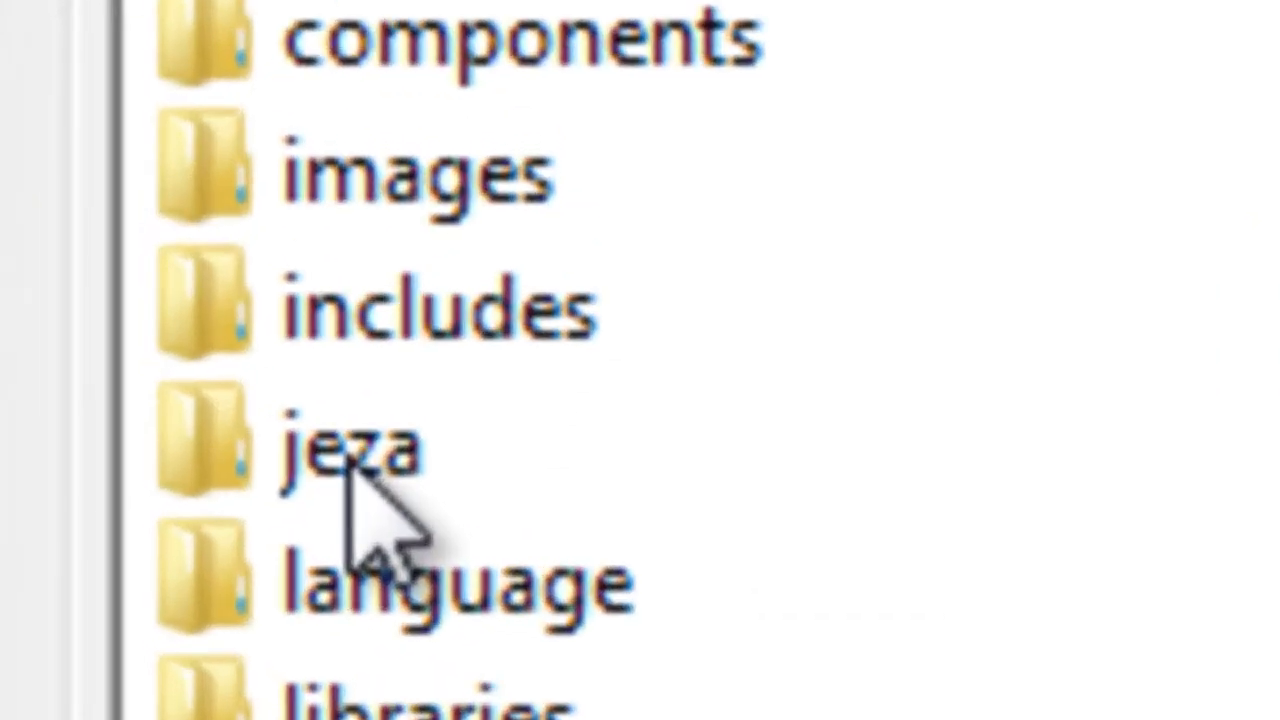
Open the jeza folder on the server, look over its docs, img and mp3 subfolders, and enter docs.
left_click(140, 560)
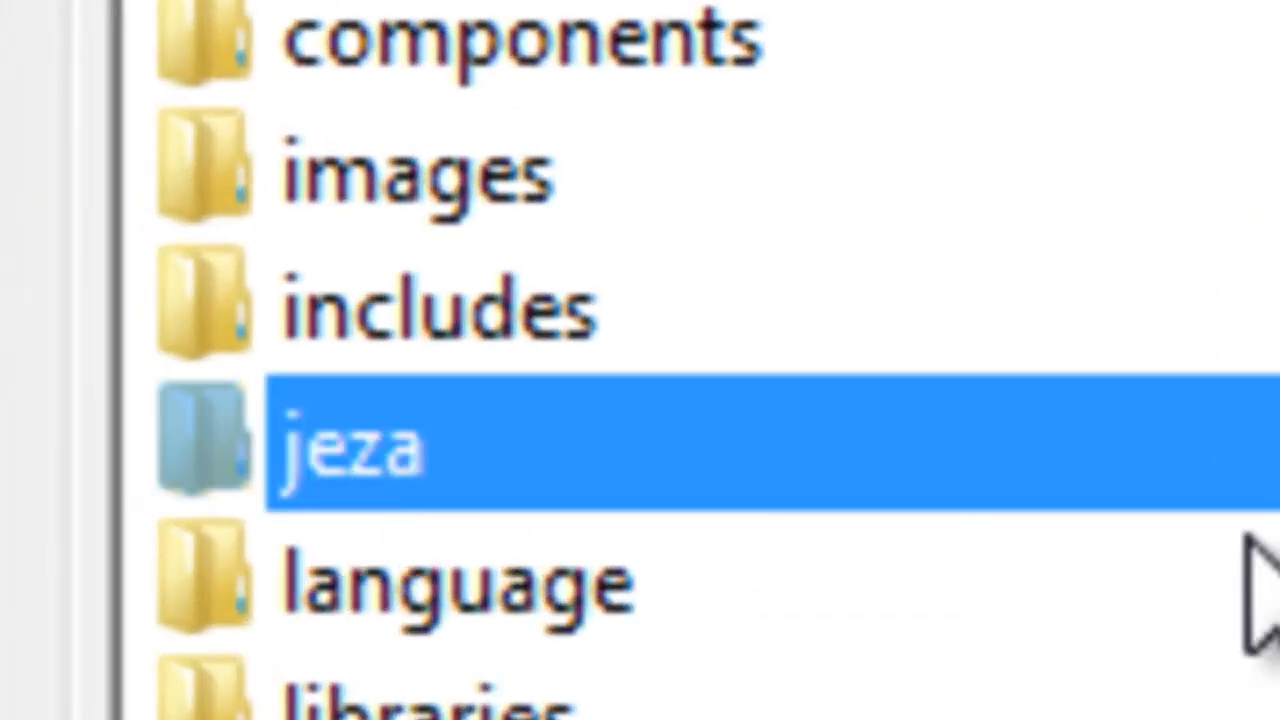
scroll(1045, 580, "down", 1)
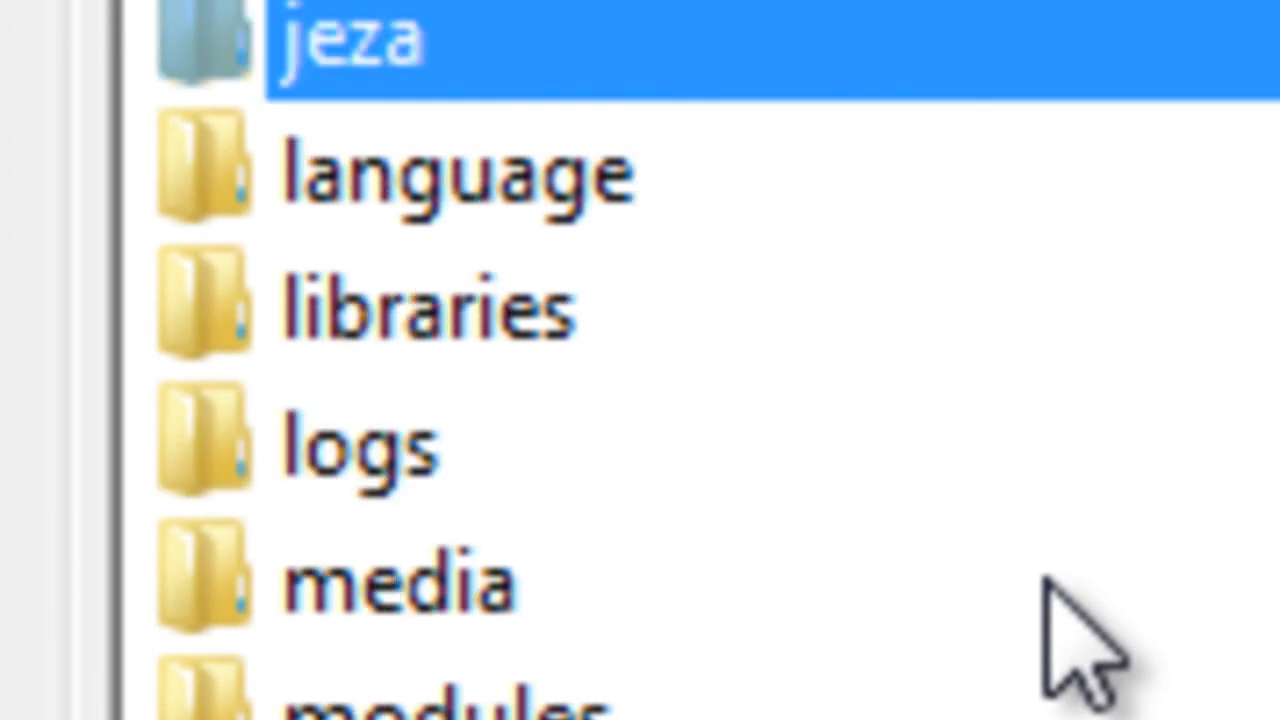
double_click(405, 55)
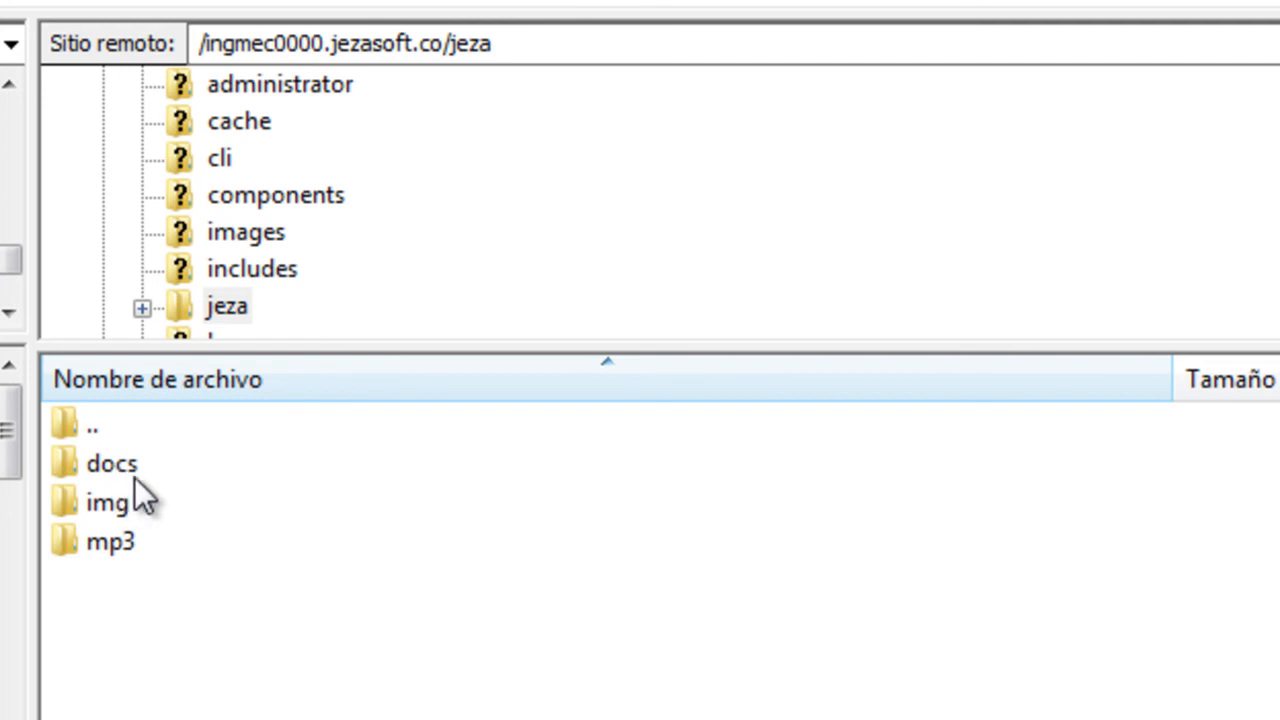
left_click(130, 469)
left_click(124, 512)
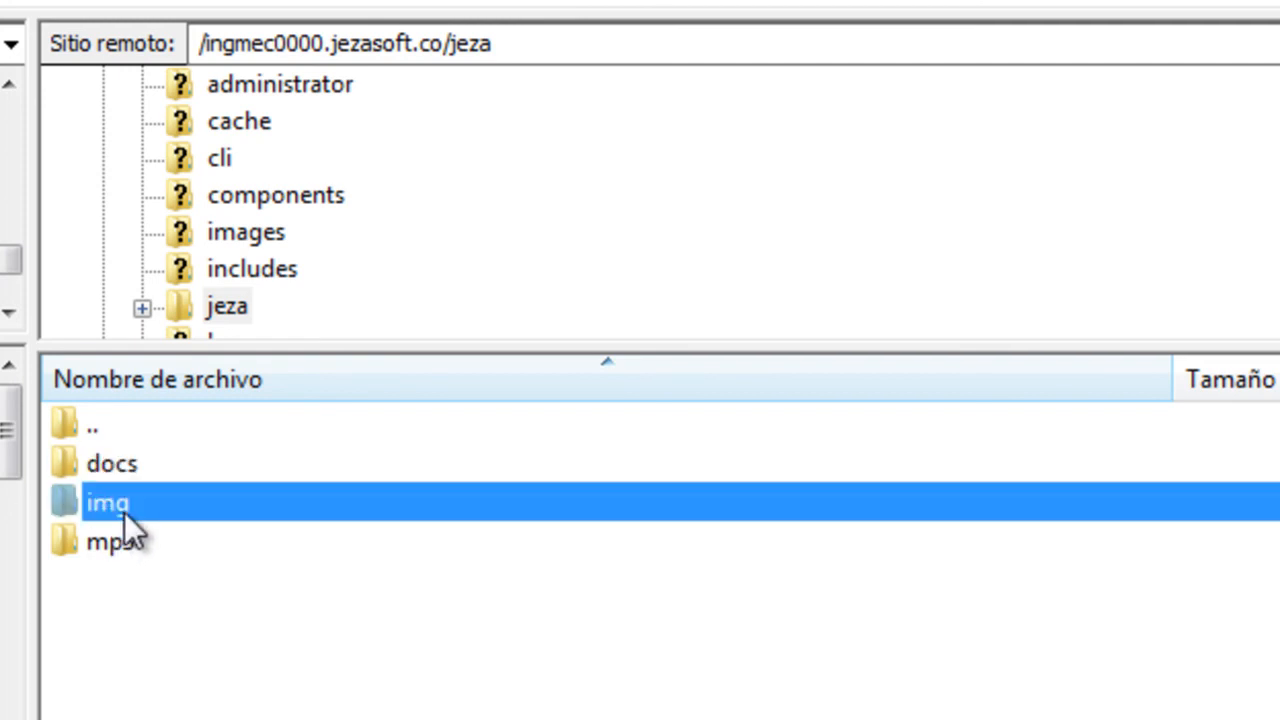
left_click(129, 549)
double_click(123, 466)
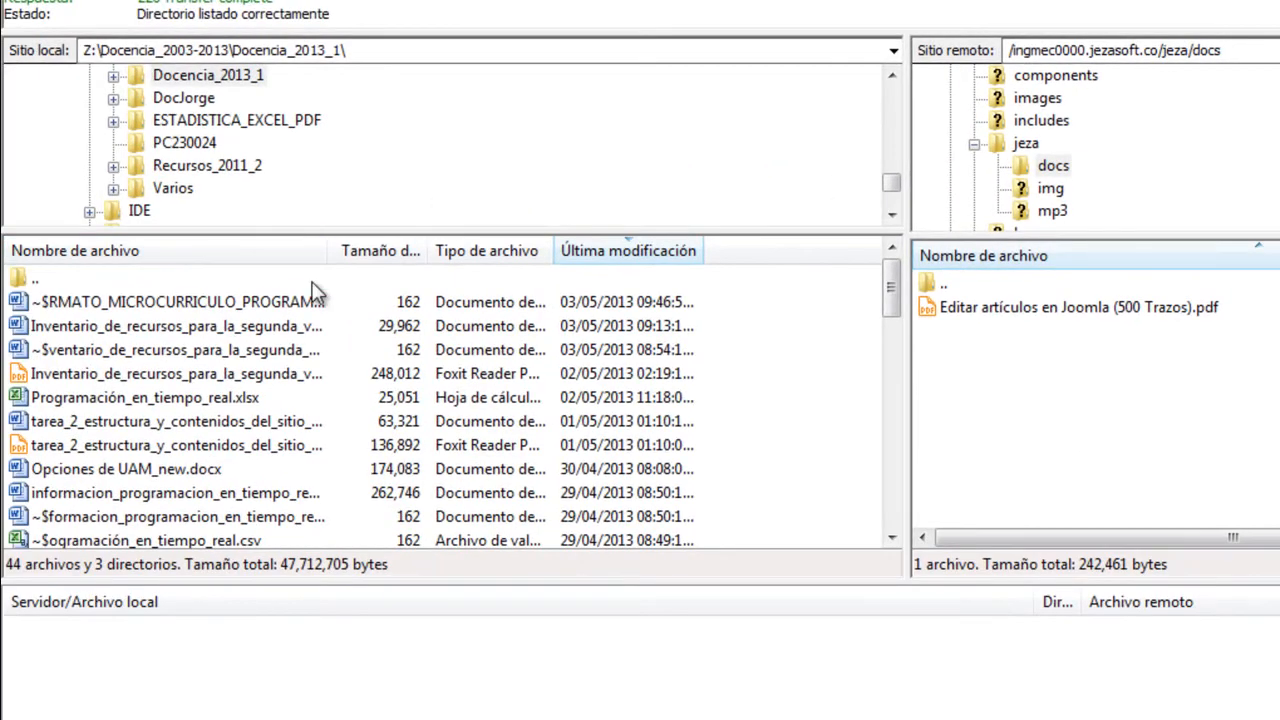
Upload the PDF FORMATO_MICROCURRICULO_PROGRAMACION_EN_TIEMPO_REAL from the local Docencia_2013_1 folder to jeza/docs on the server.
left_click(210, 422)
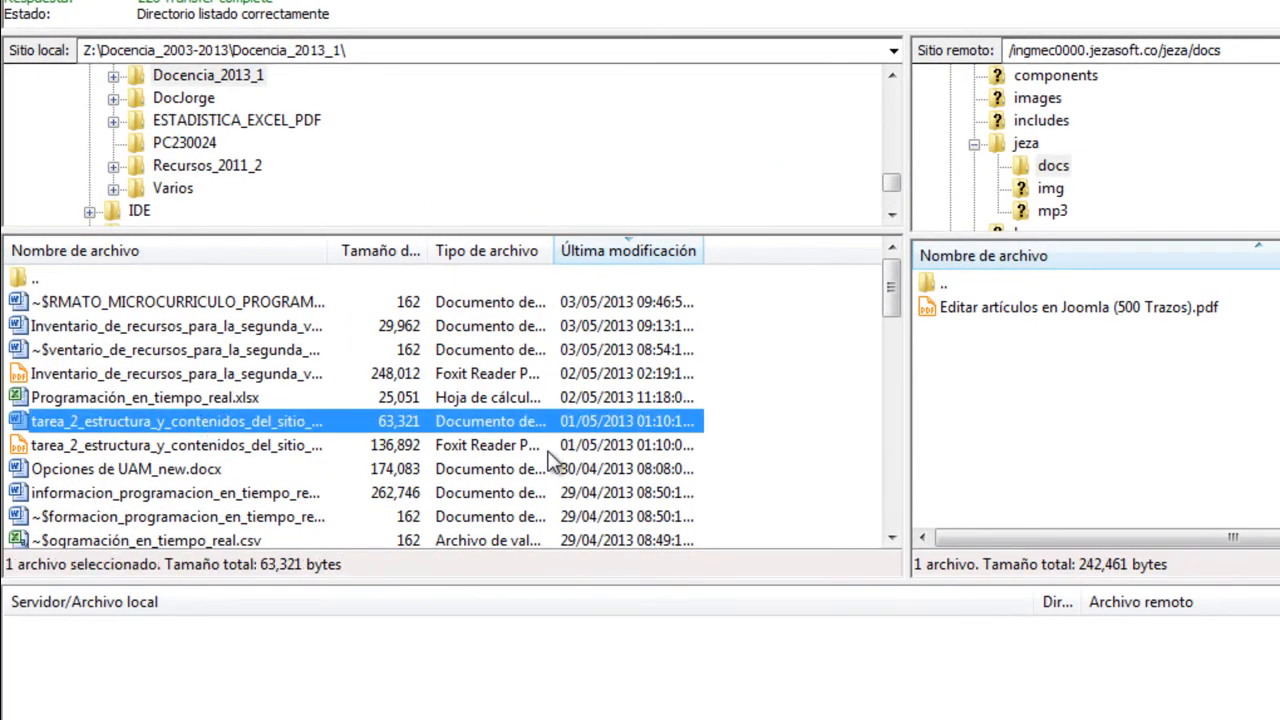
scroll(553, 462, "down", 2)
scroll(550, 459, "down", 1)
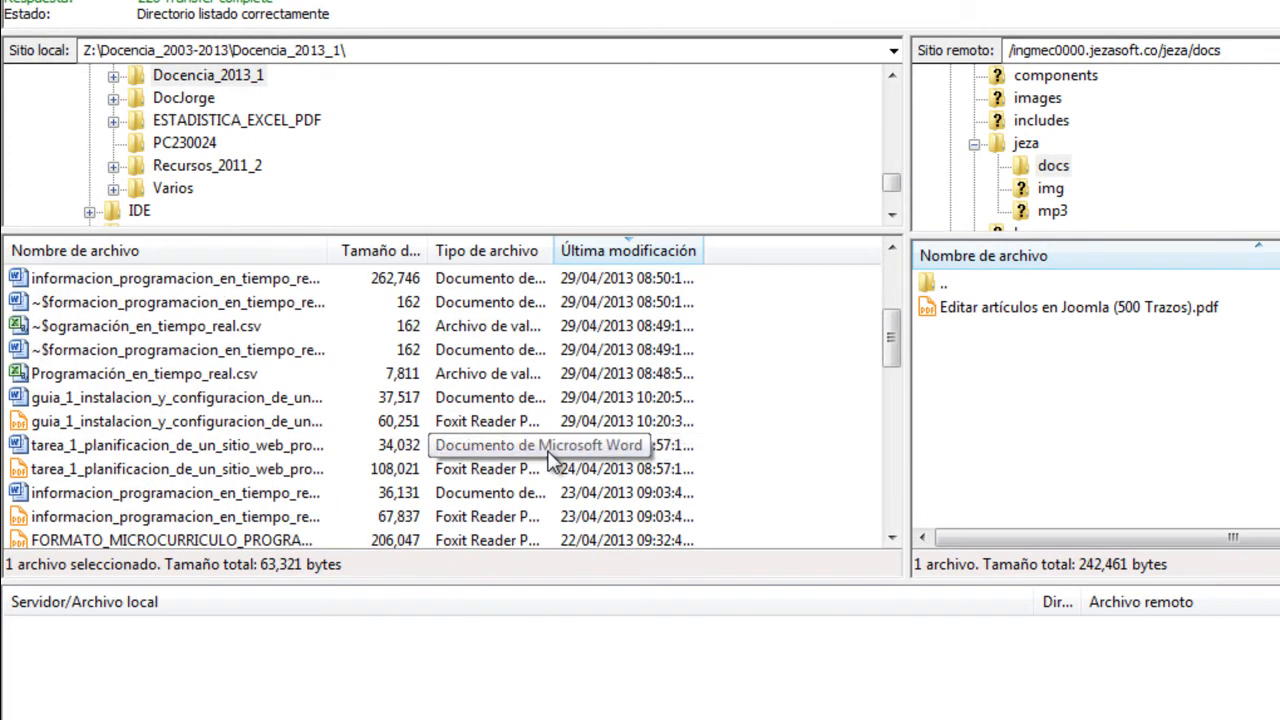
scroll(550, 462, "down", 1)
left_click(212, 470)
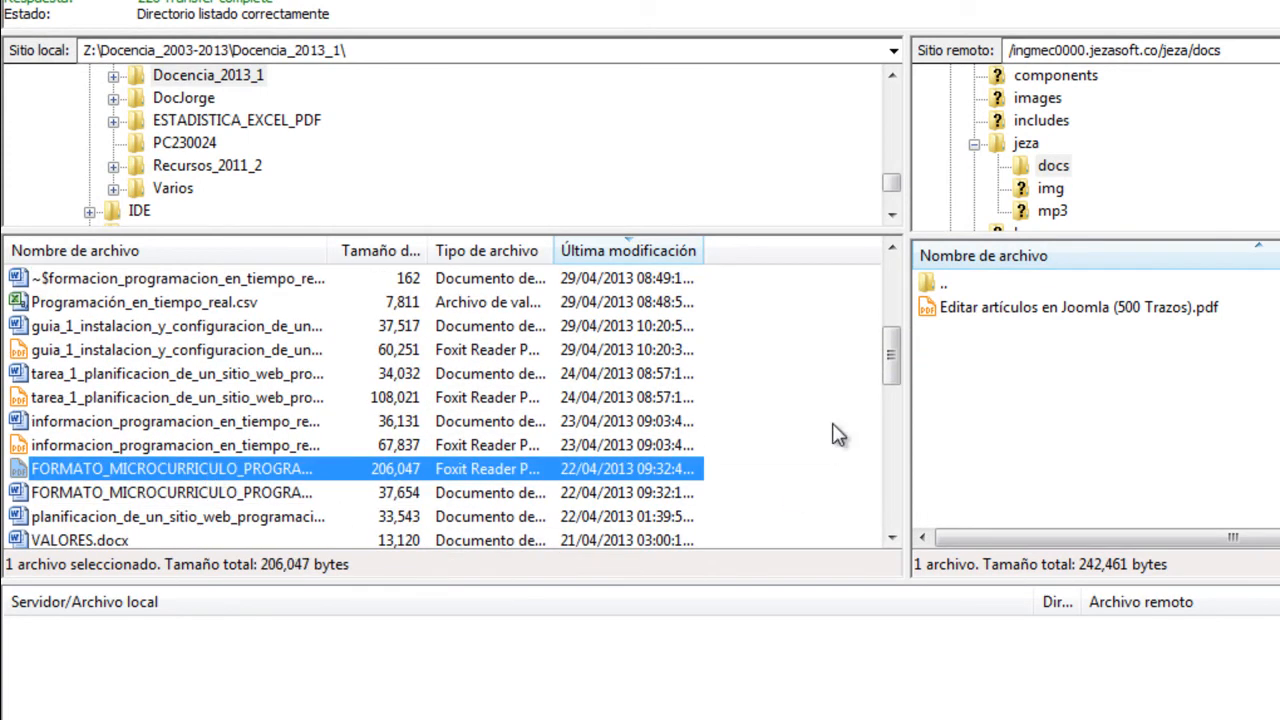
right_click(619, 465)
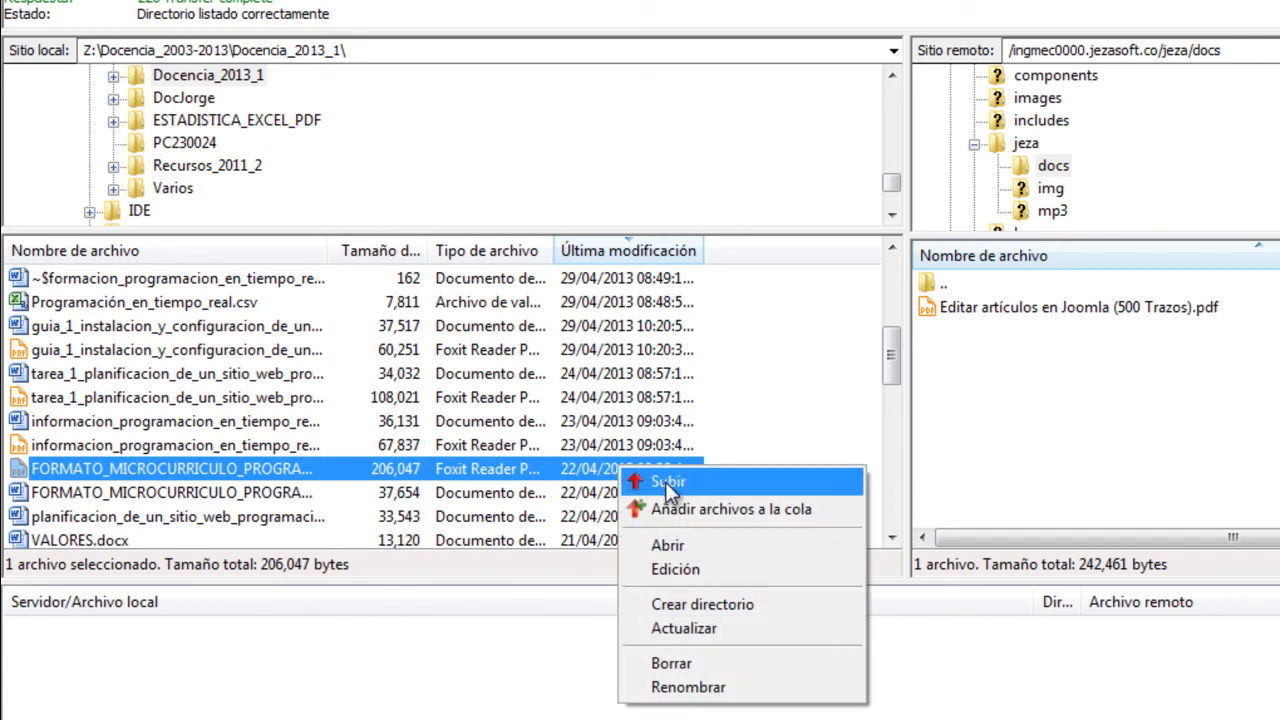
left_click(668, 485)
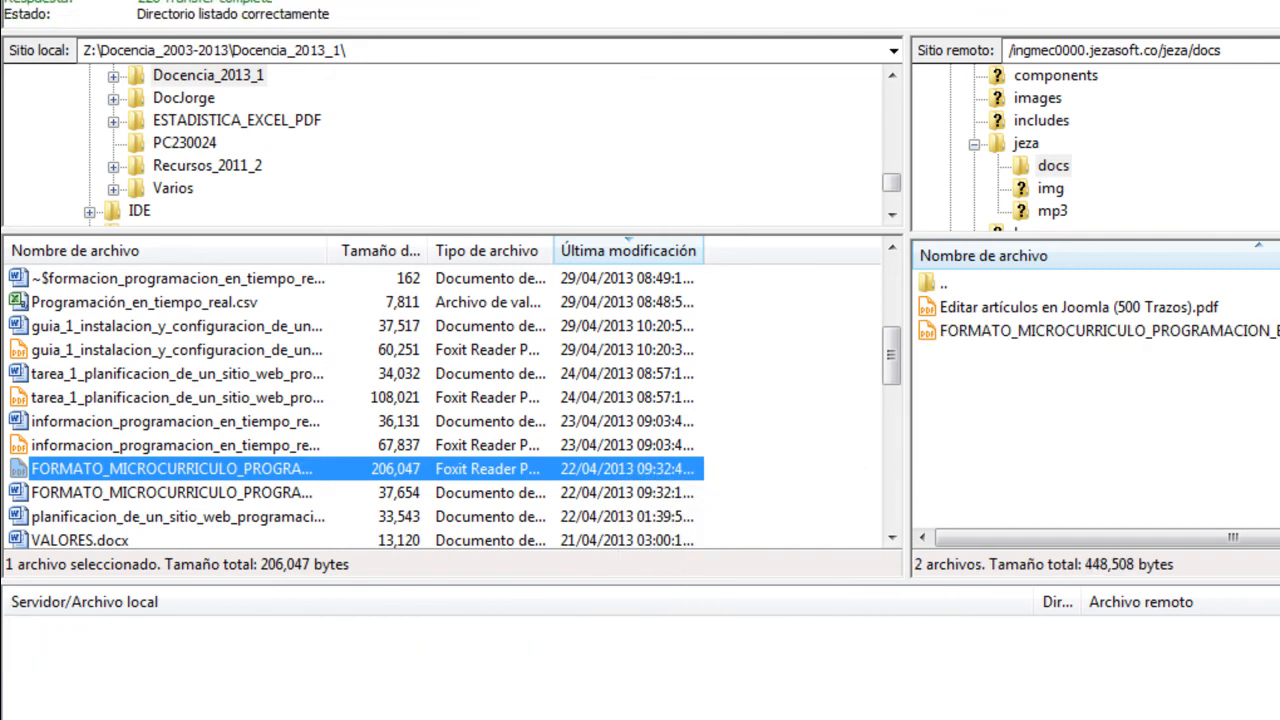
scroll(1121, 370, "up", 2)
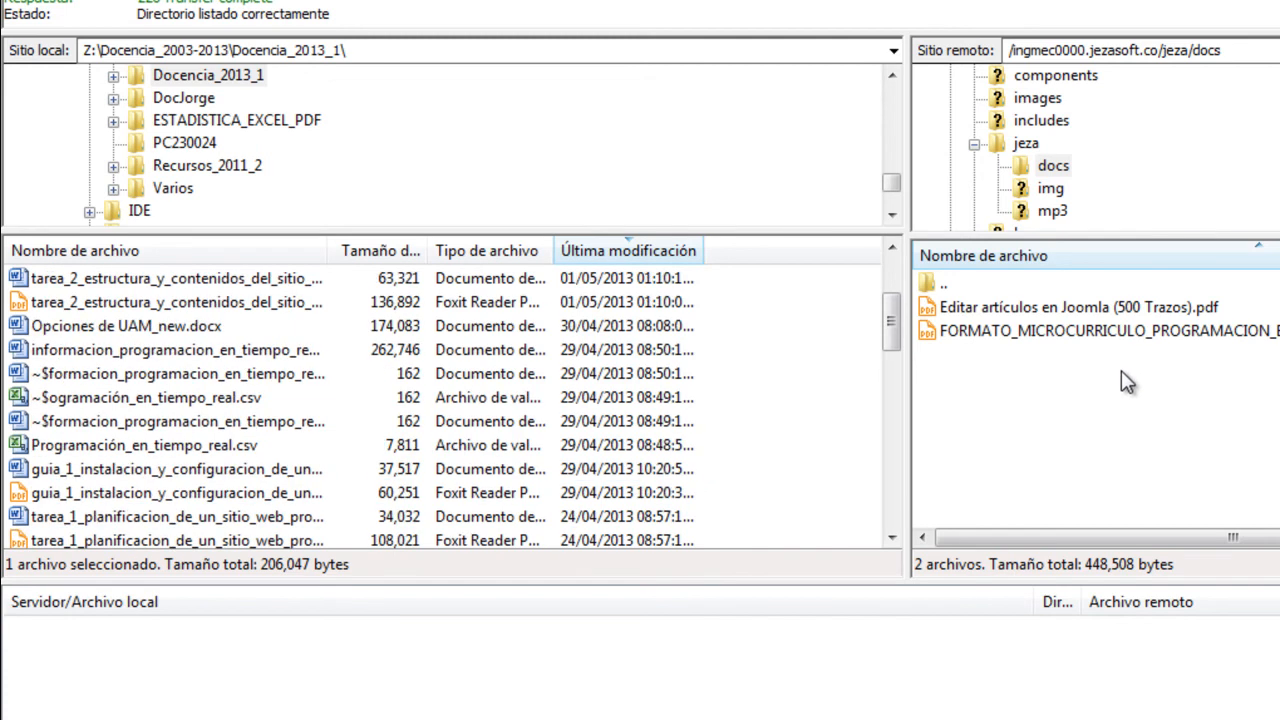
scroll(1121, 370, "down", 2)
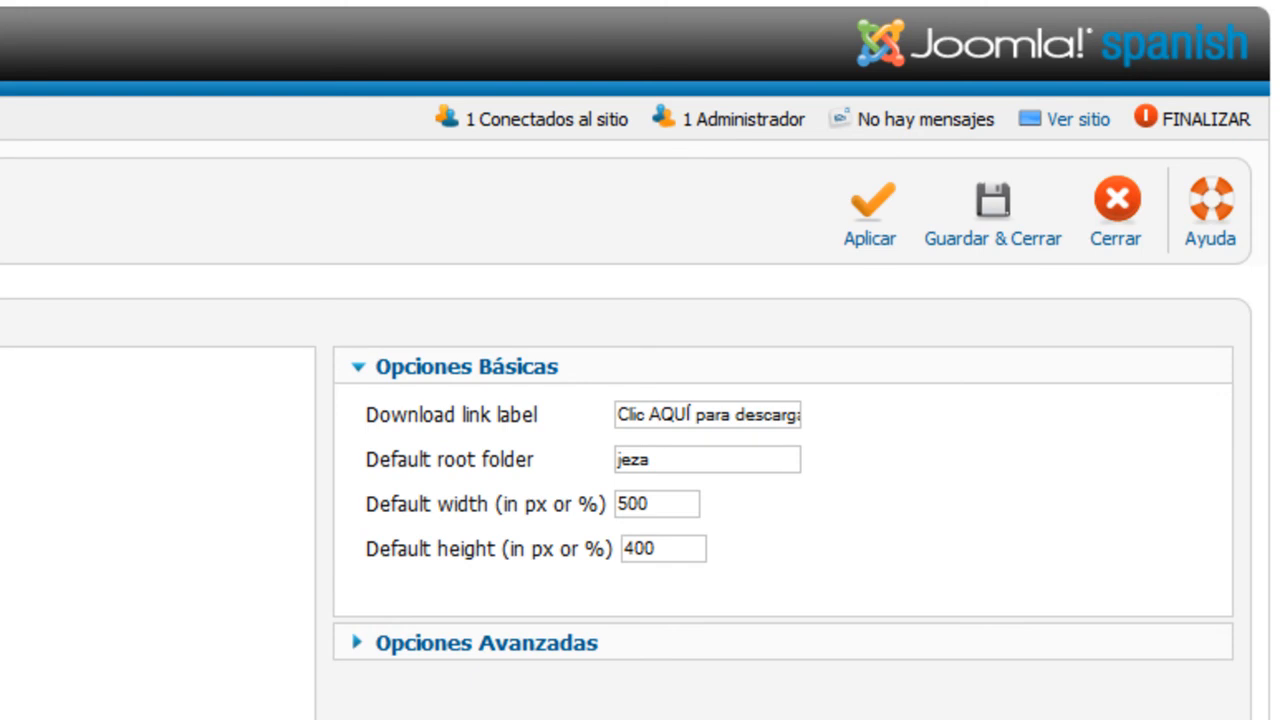
In Notepad++, discard the unsaved "new 2" file and copy the {edocs} line from PROCEDIMIENTOS DE IMPLEMENTACIÓN.txt.
key("alt+Tab")
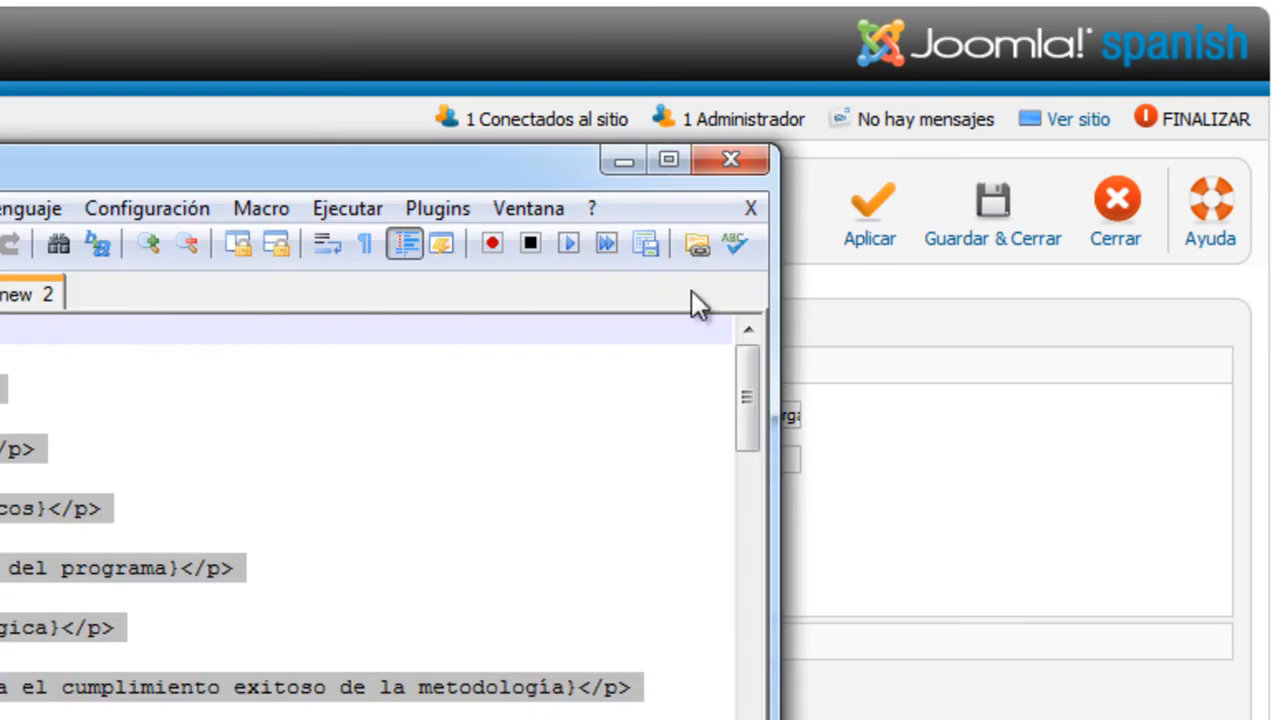
left_click(750, 208)
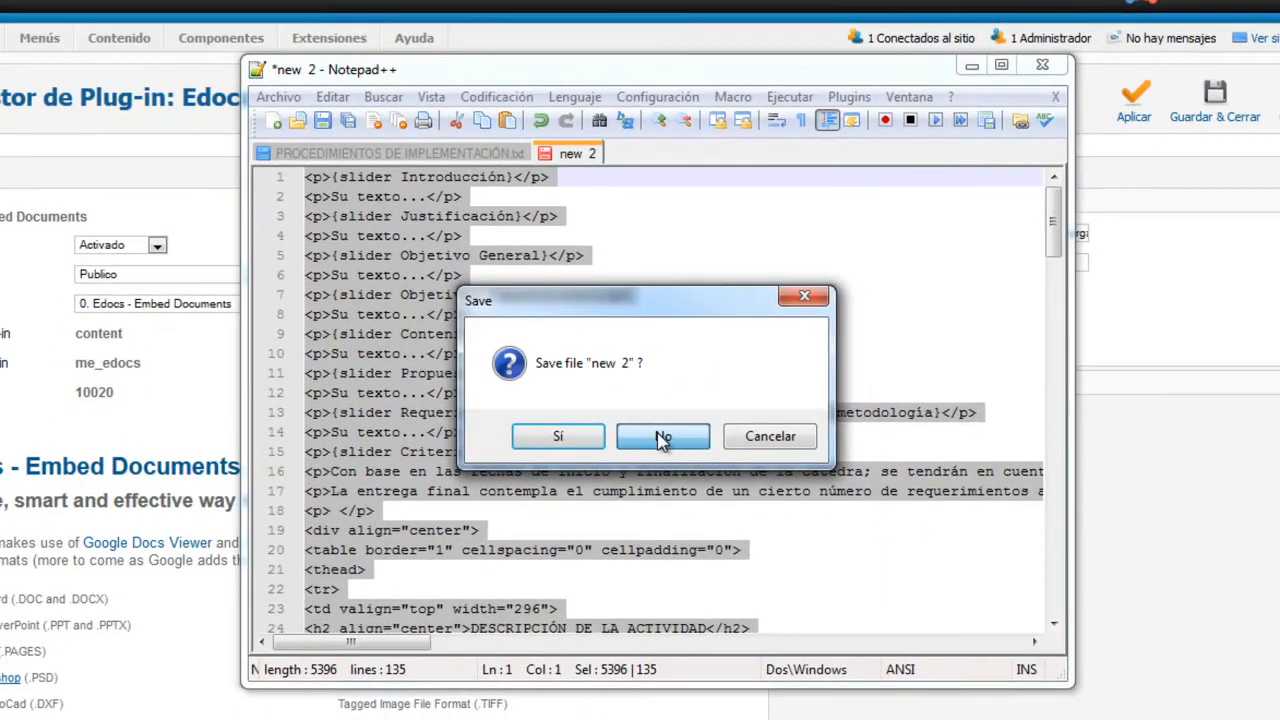
left_click(663, 437)
left_click(566, 353)
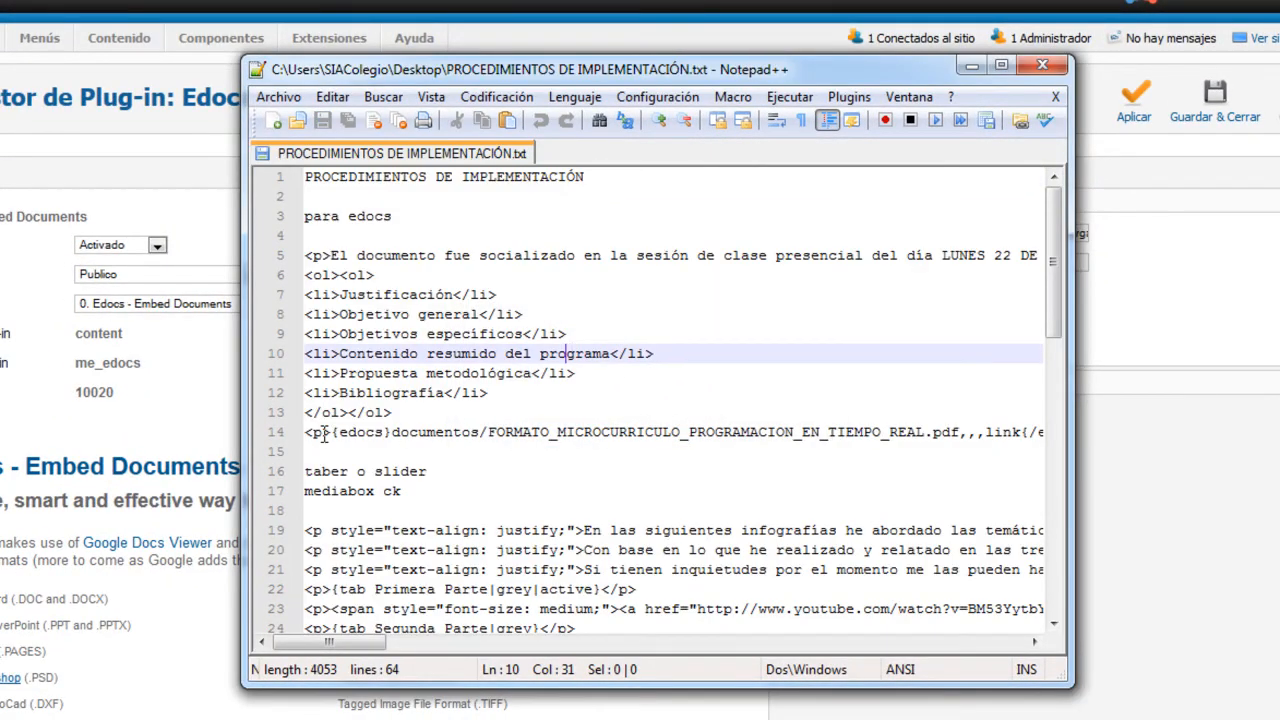
left_click_drag(198, 399, 1268, 398)
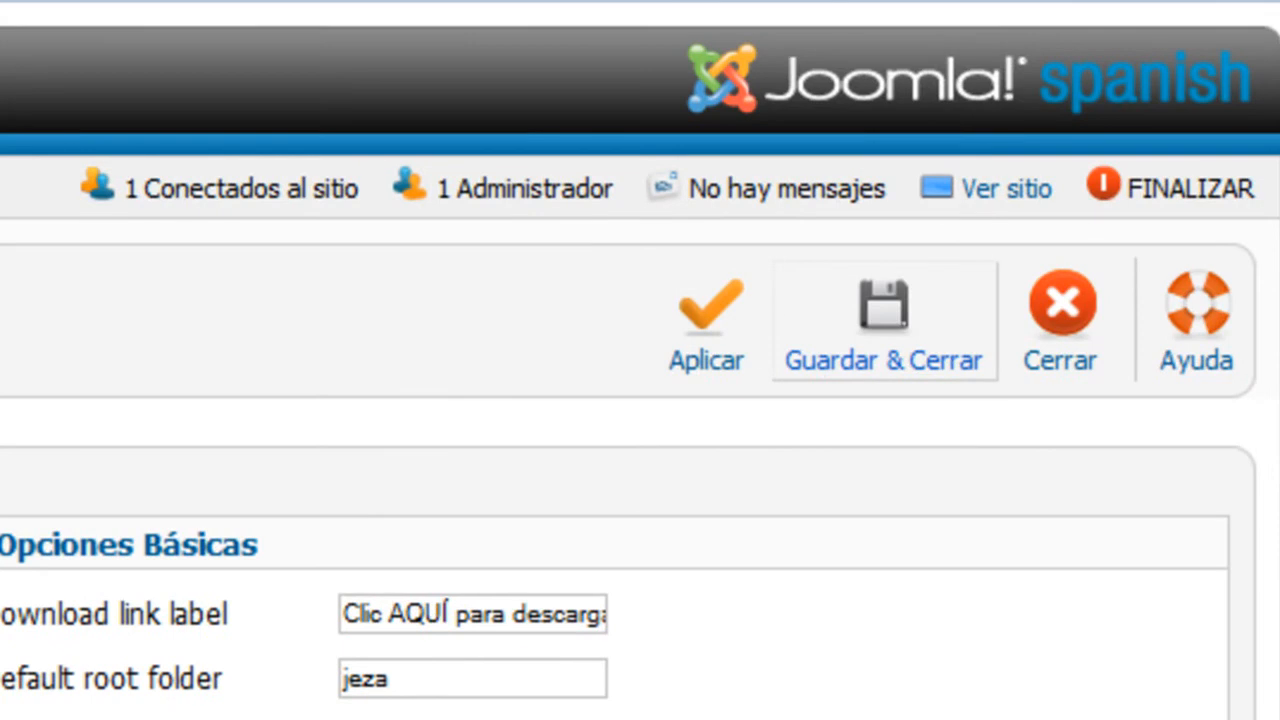
Save and close the Edocs plugin settings in Joomla, and start a new article in the article manager.
left_click(884, 322)
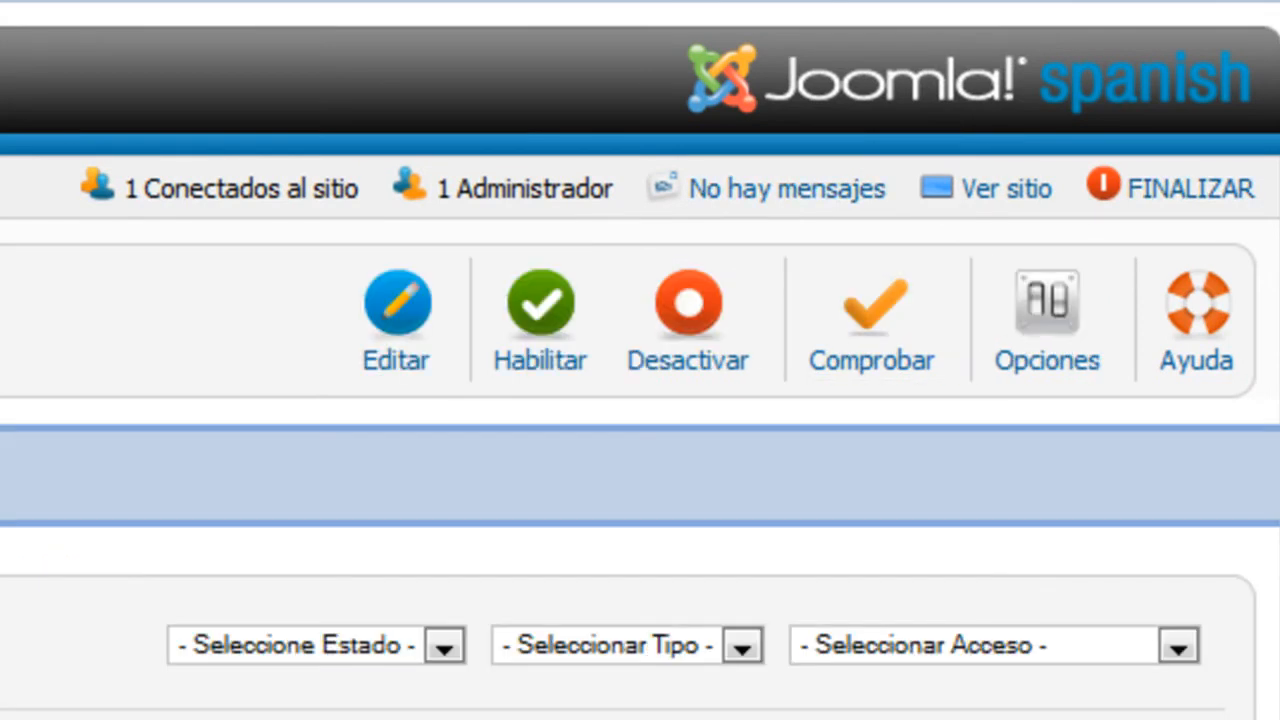
mouse_move(566, 248)
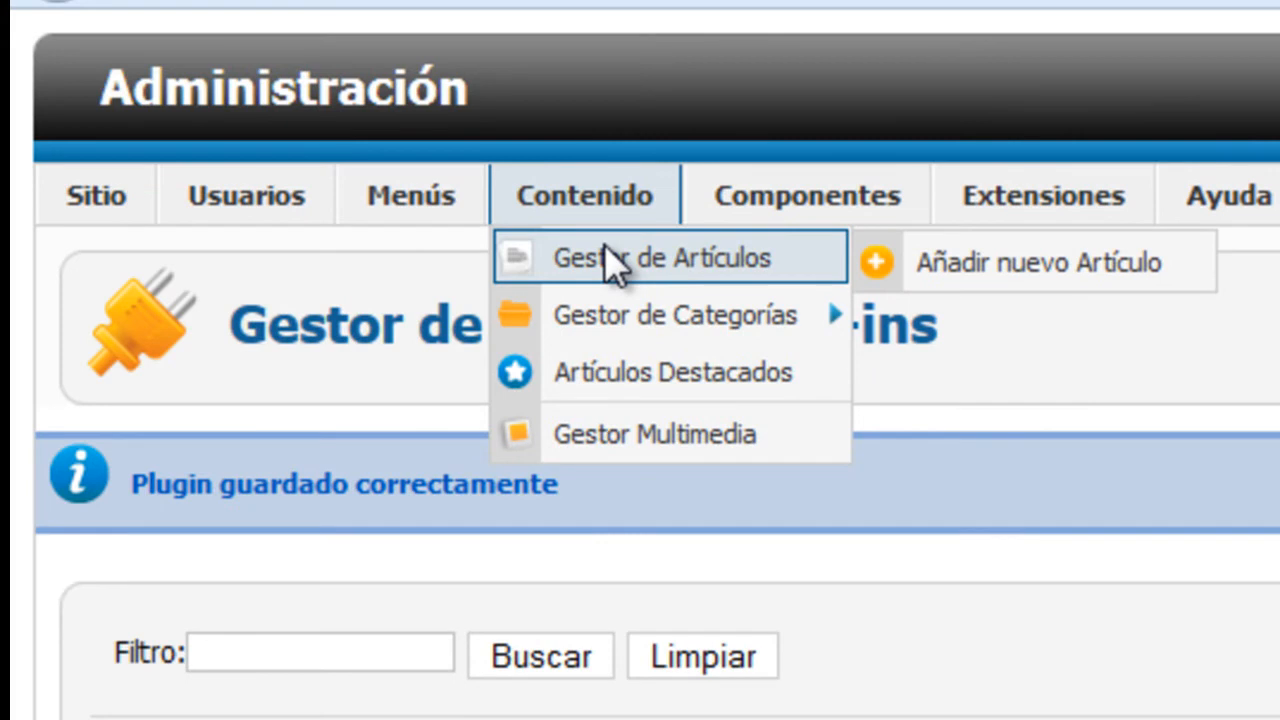
left_click(608, 262)
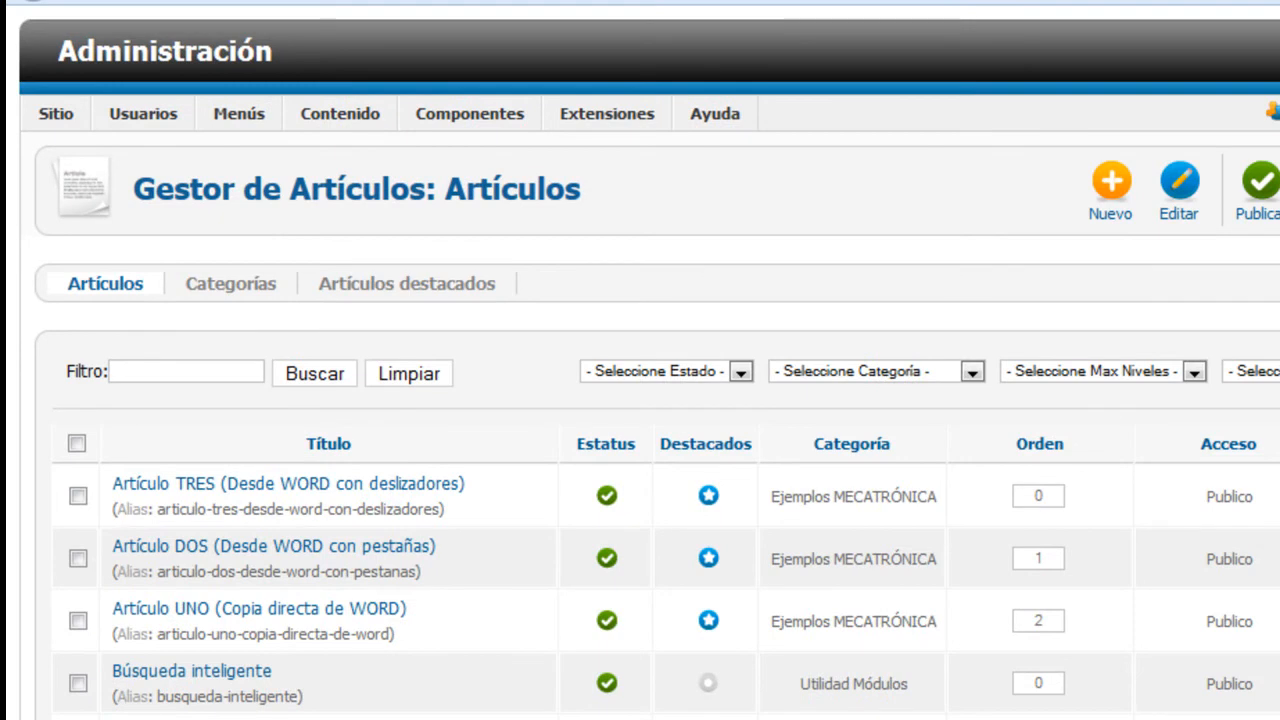
left_click(1114, 186)
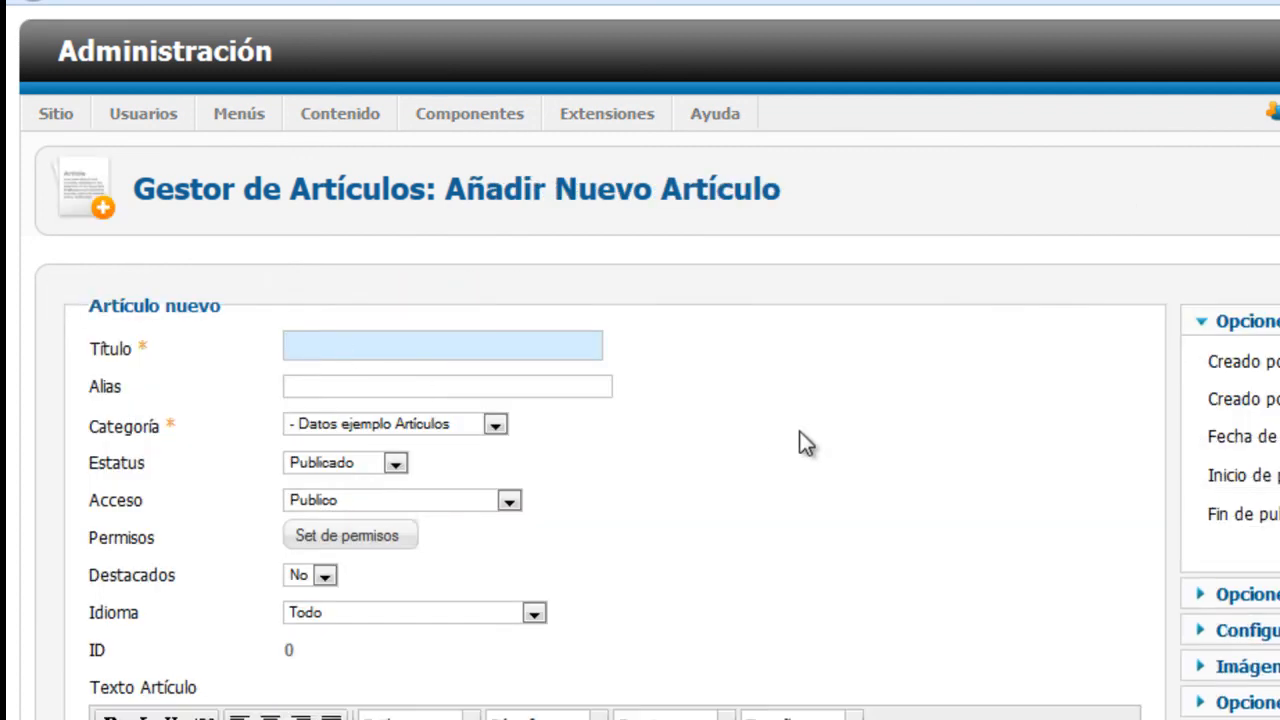
Fill the article title from the suggested "Artículo TRES (Desde WORD con deslizadores...)" entry and change TRES to CUATRO.
type("A")
key("Down")
key("Down")
key("Down")
key("Down")
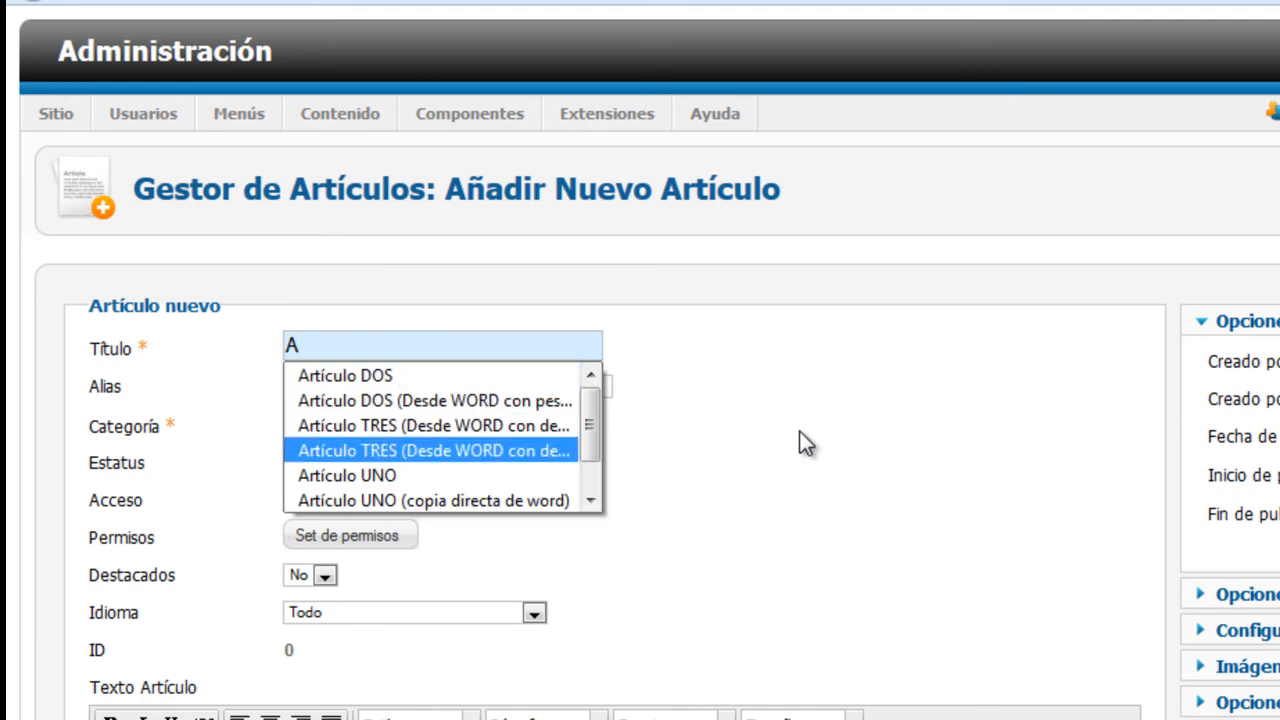
key("Tab")
left_click(318, 346)
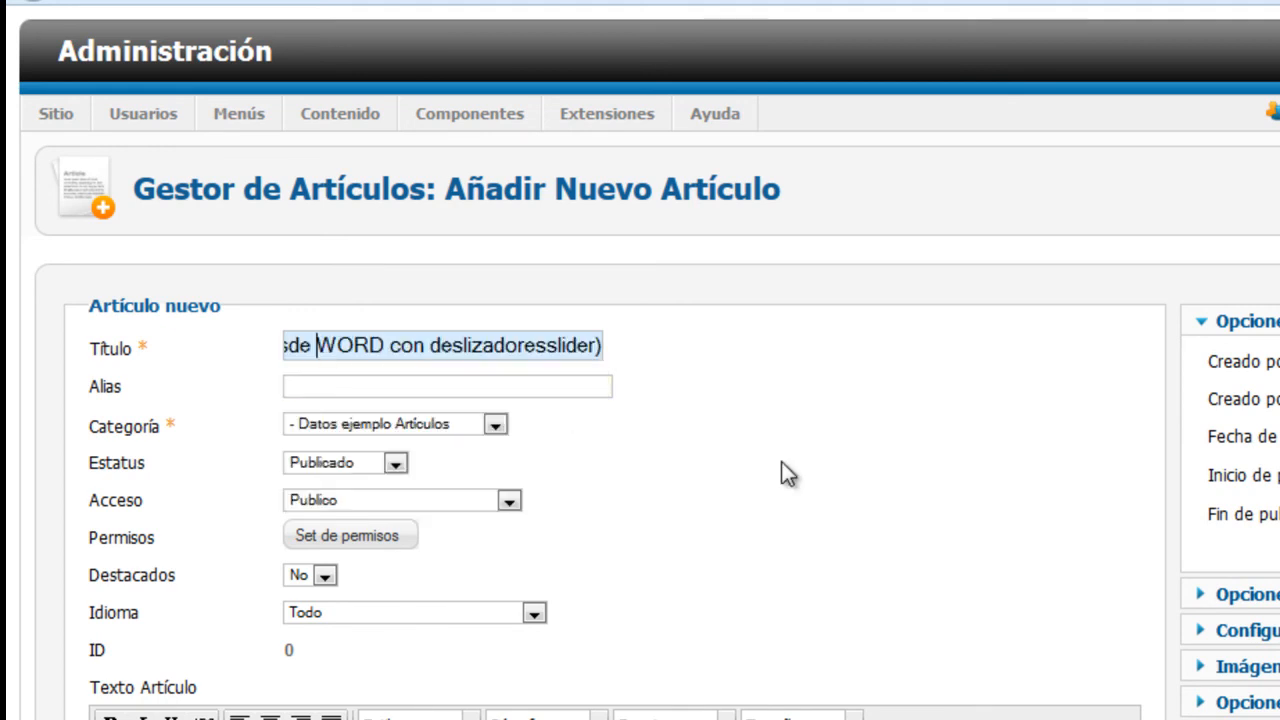
key("Left")
key("Left")
key("Left")
key("Left")
key("Left")
key("Left")
key("Left")
key("Left")
key("Left")
key("Left")
key("Left")
key("Left")
key("Left")
key("Left")
key("Left")
key("Left")
key("Left")
key("Left")
key("Left")
key("Right")
key("Right")
key("Right")
key("Right")
key("Right")
key("Right")
key("Right")
key("Right")
type("CUATRO")
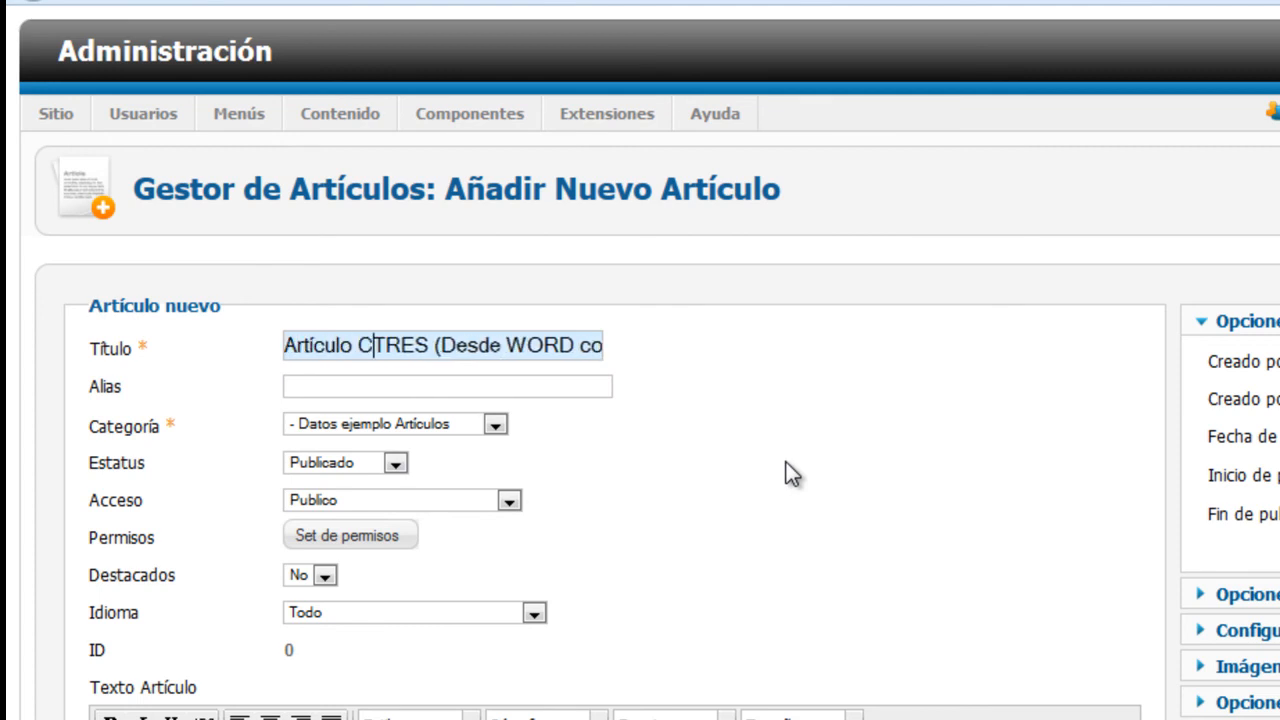
key("Delete")
key("Delete")
key("Delete")
key("Delete")
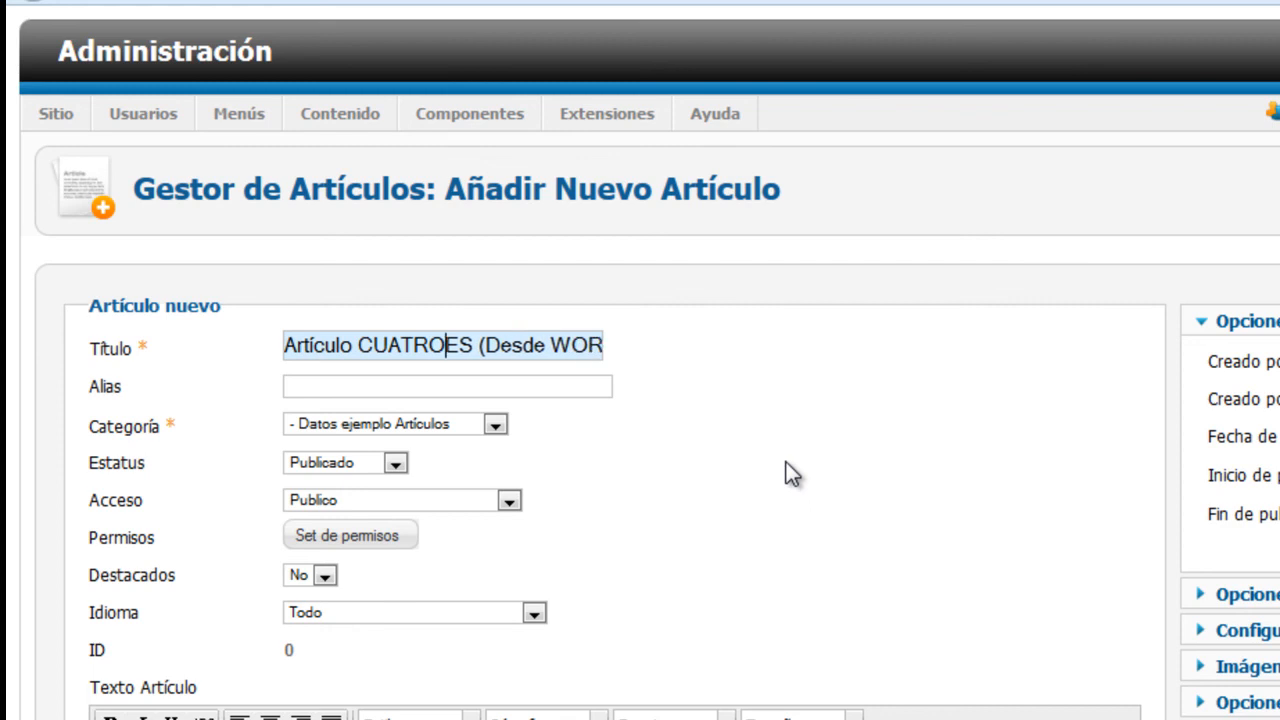
Insert "PDF con edocs" right after the opening parenthesis in the article title.
key("Right")
key("Right")
key("Right")
key("Right")
key("Right")
key("Right")
key("Right")
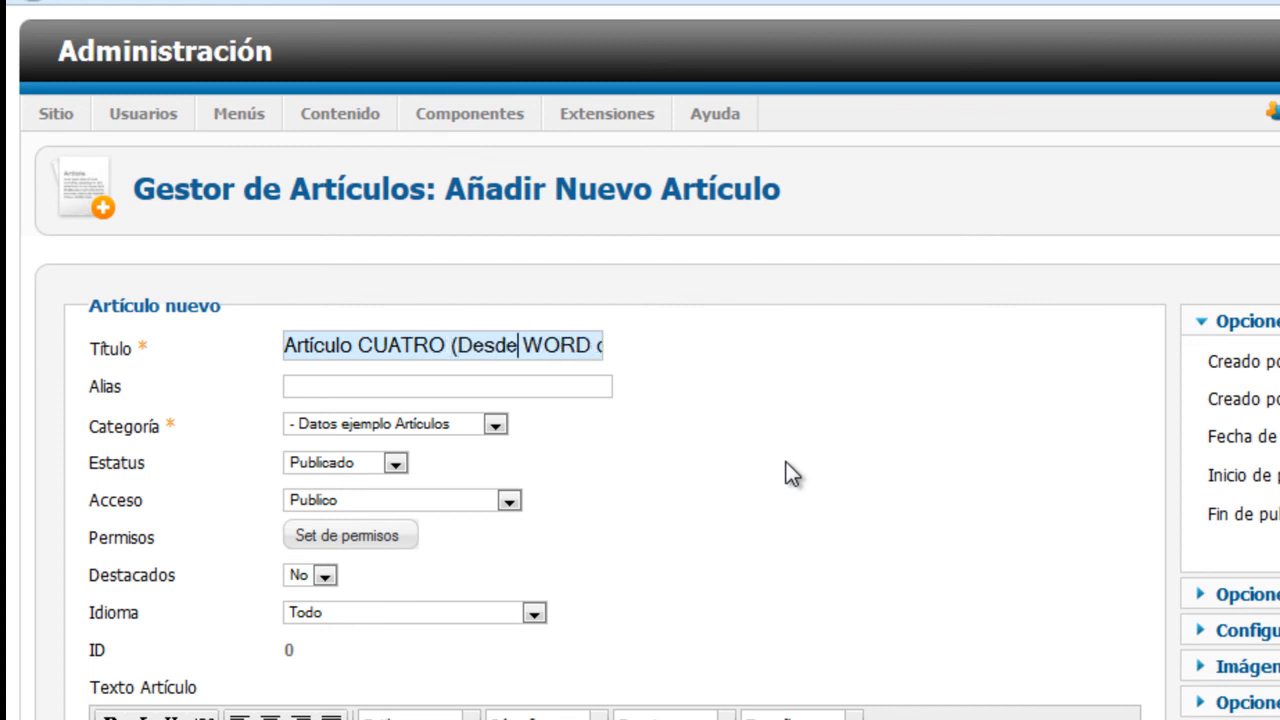
key("Left")
key("Left")
key("Left")
key("Left")
key("Left")
key("Left")
key("Right")
type("PDF desde")
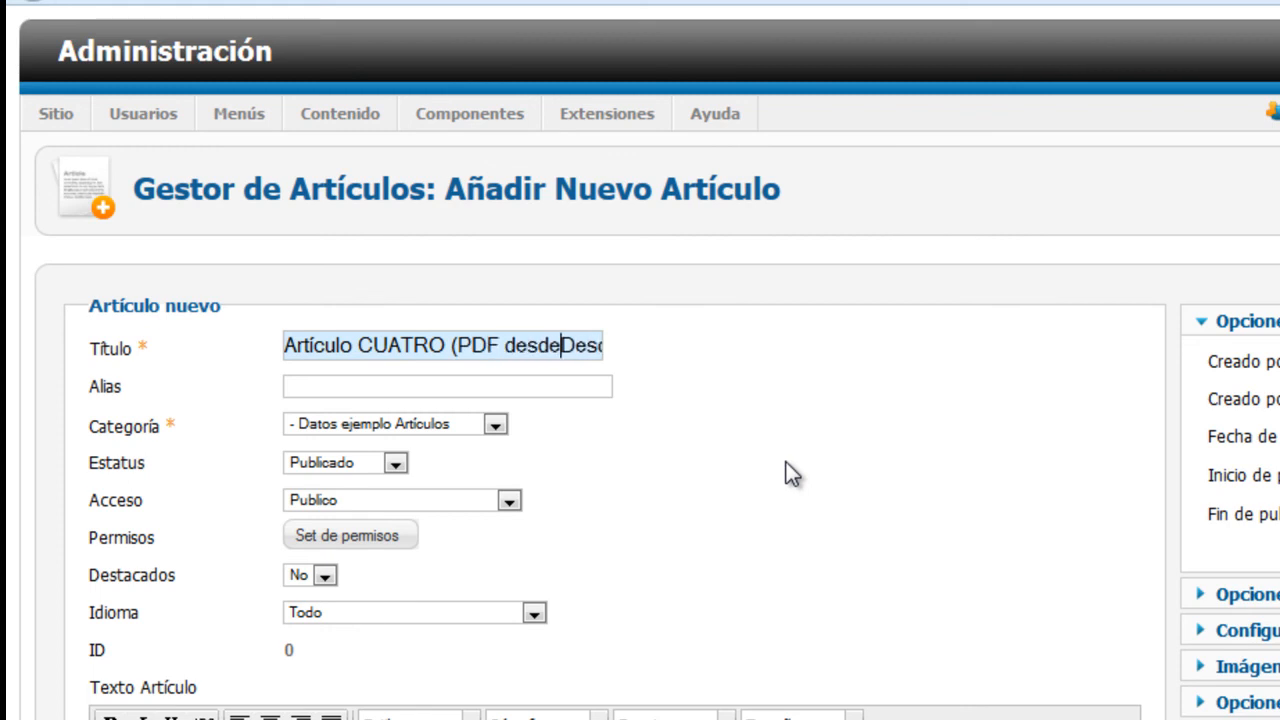
key("BackSpace")
key("BackSpace")
key("BackSpace")
key("BackSpace")
key("BackSpace")
key("BackSpace")
type("con edocs")
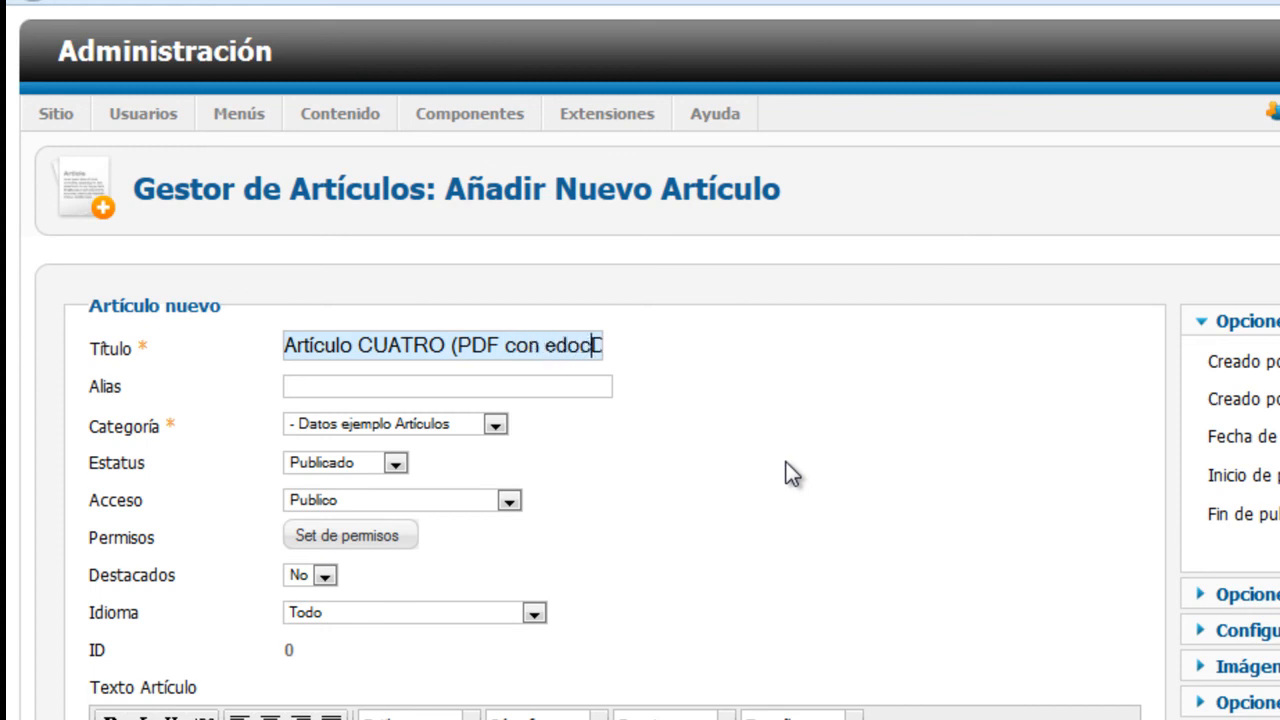
Delete the leftover "Desde WORD con deslizadoresslider" so the title reads "Artículo CUATRO (PDF con edocs)".
key("shift+Right")
key("shift+Right")
key("shift+Right")
key("shift+Right")
key("shift+Right")
key("shift+Right")
key("shift+Right")
key("shift+Right")
key("shift+Right")
key("shift+Right")
key("shift+Right")
key("shift+Right")
key("shift+Right")
key("shift+Right")
key("shift+Right")
key("shift+Right")
key("shift+Right")
key("shift+Right")
key("shift+Right")
key("shift+Right")
key("shift+Right")
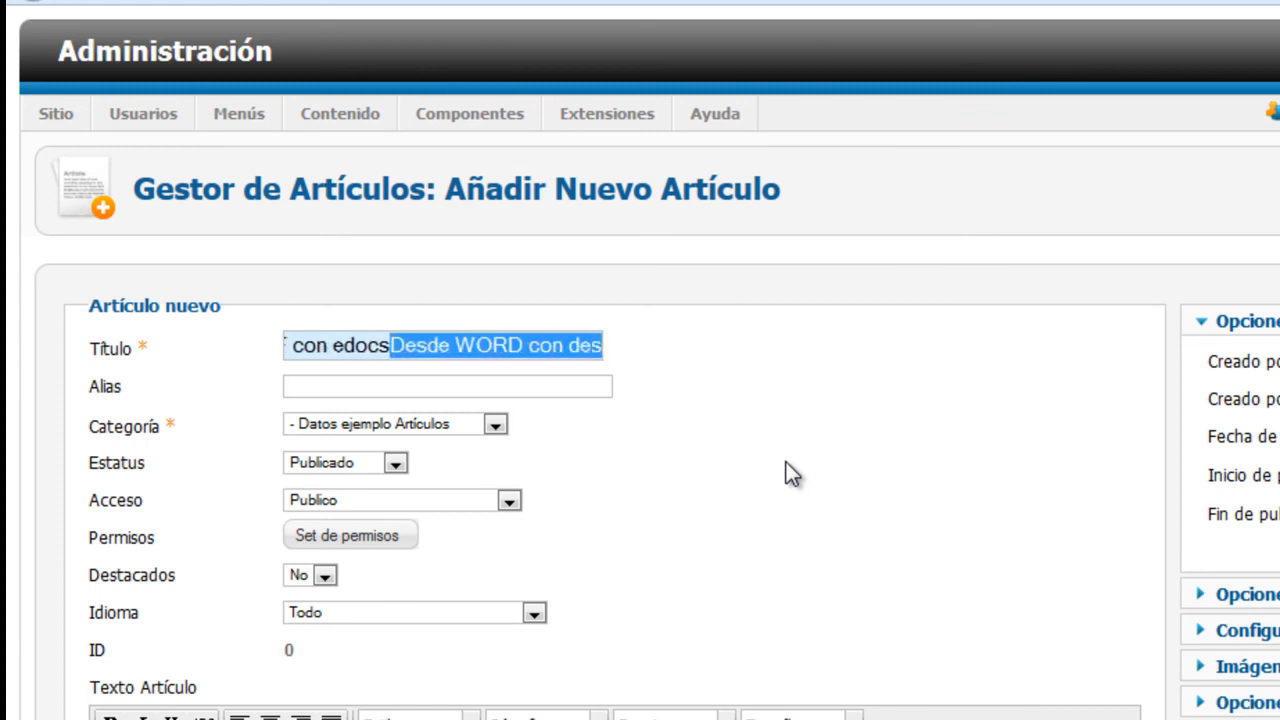
key("shift+Right")
key("shift+Right")
key("shift+Right")
key("shift+Right")
key("shift+Right")
key("shift+Right")
key("shift+Right")
key("shift+Right")
key("shift+Right")
key("shift+Right")
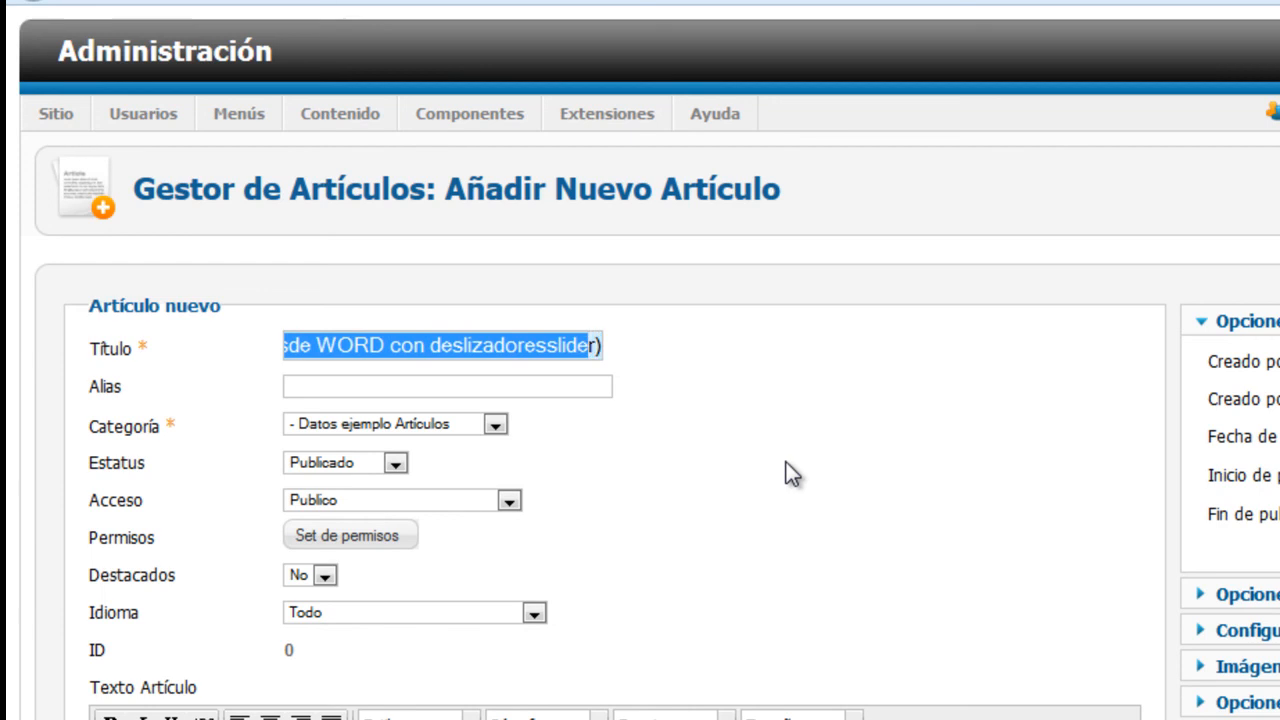
key("Delete")
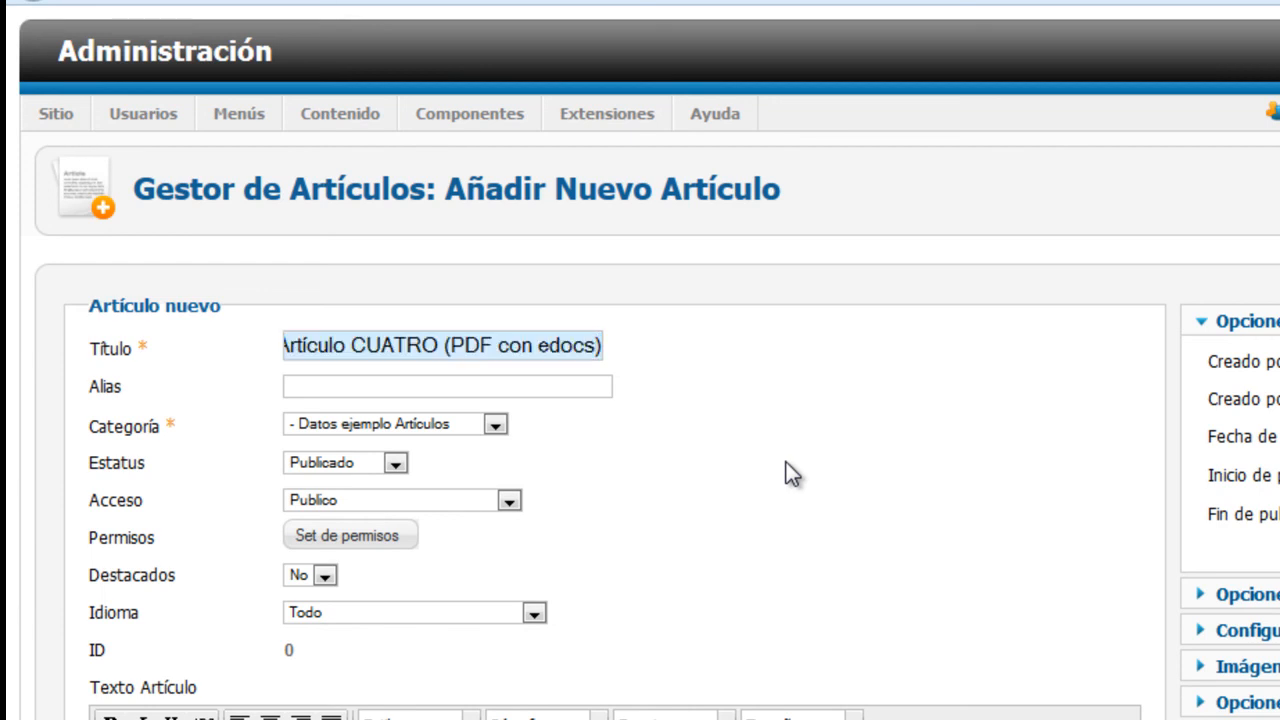
Assign the article to the category Ejemplos MECATRÓNICA and set Destacados to Si.
left_click(493, 425)
scroll(475, 560, "down", 3)
left_click(343, 587)
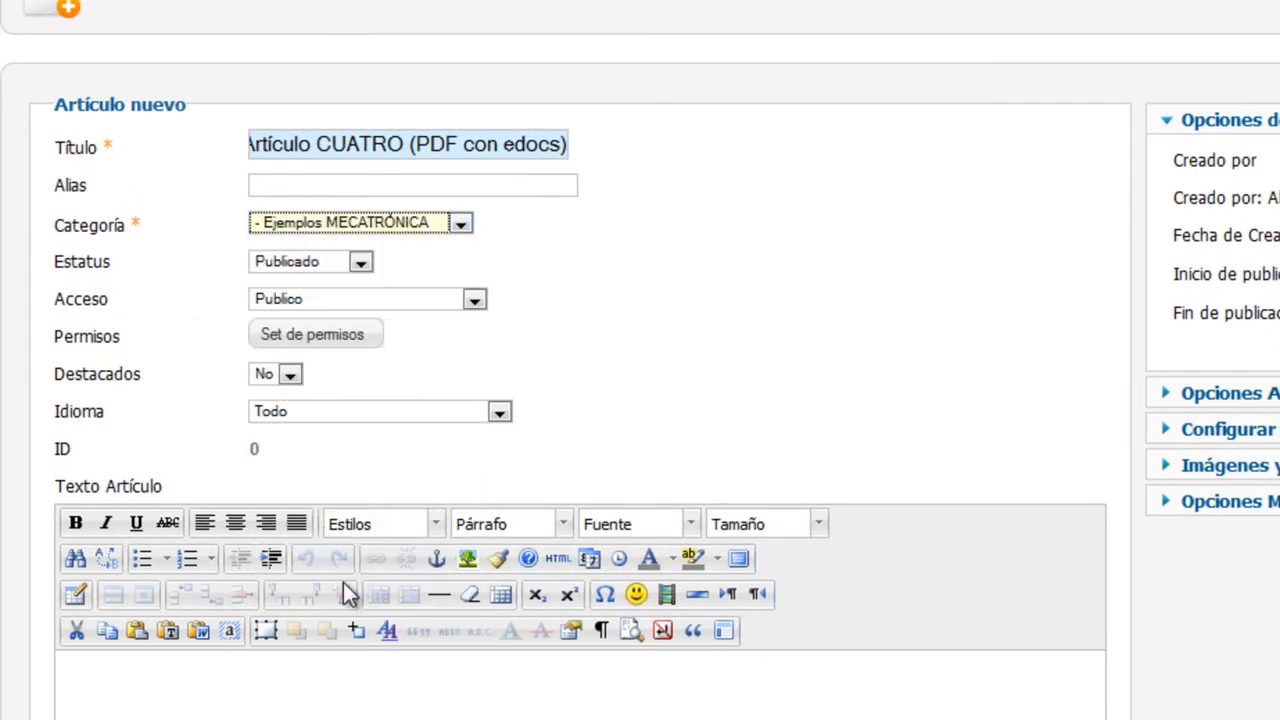
left_click(289, 374)
left_click(279, 408)
left_click(221, 712)
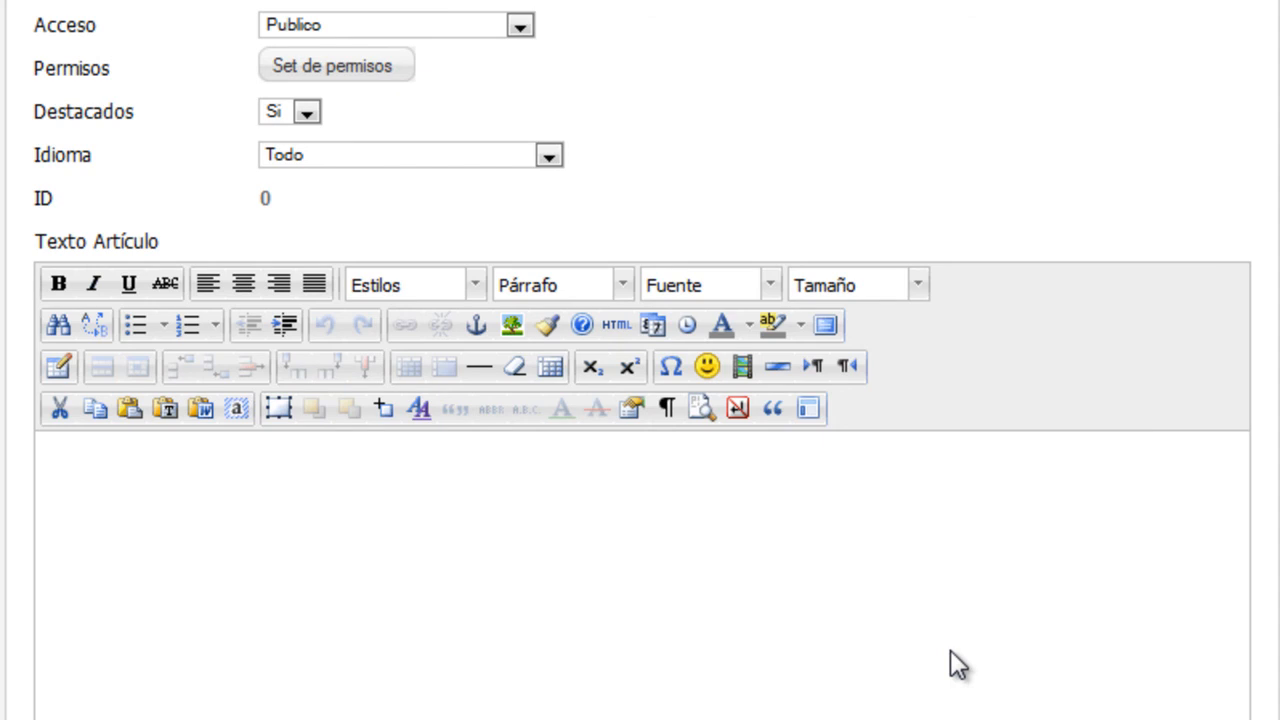
type("<p>{edocs}documentos/FORMATO_MICROCURRICULO_PROGRAMACION_EN_TIEMPO_REAL.pdf,,,link{/edocs}</p>")
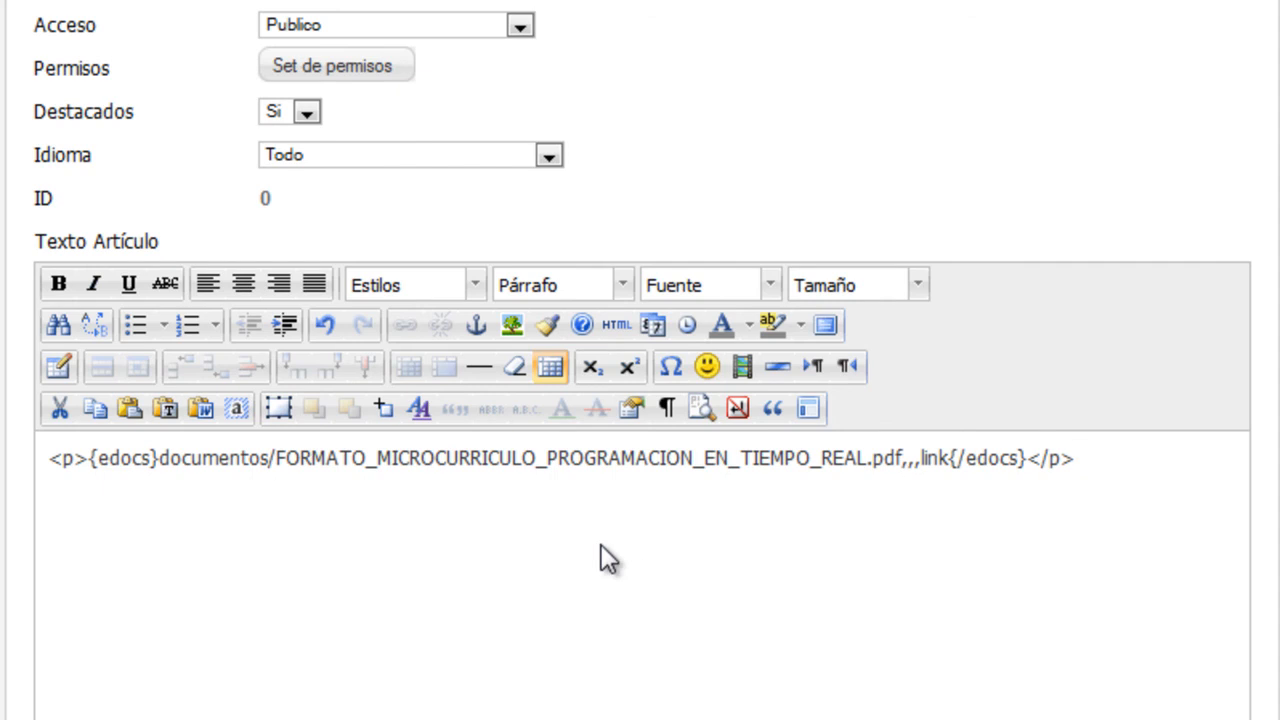
left_click_drag(1096, 459, 48, 460)
key("ctrl+x")
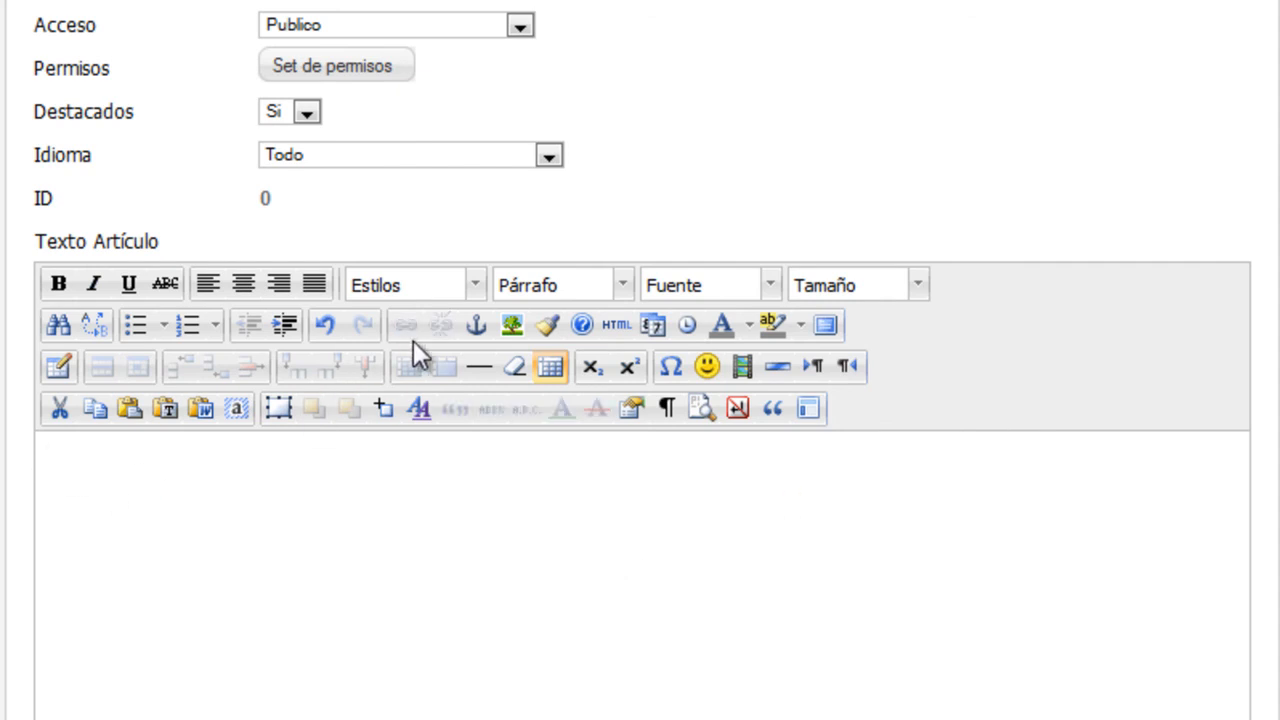
Paste the copied {edocs} line into the article's HTML source and change its folder from documentos to docs.
left_click(614, 327)
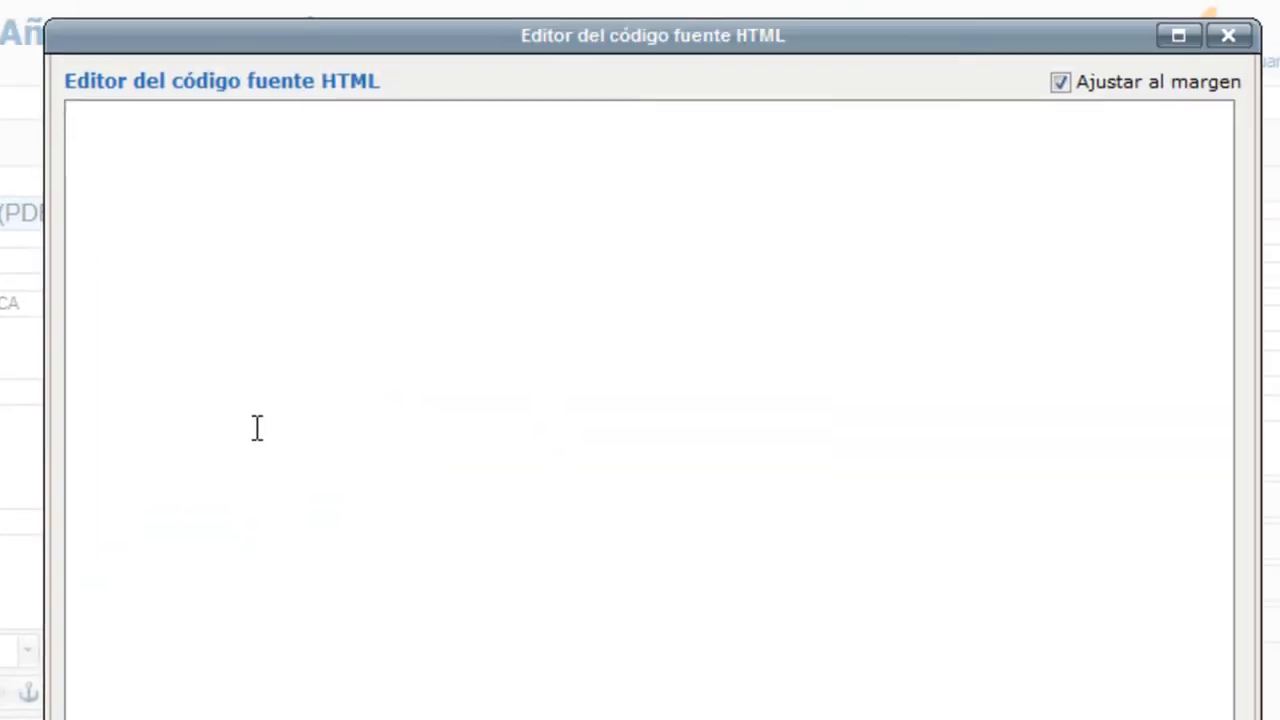
key("ctrl+v")
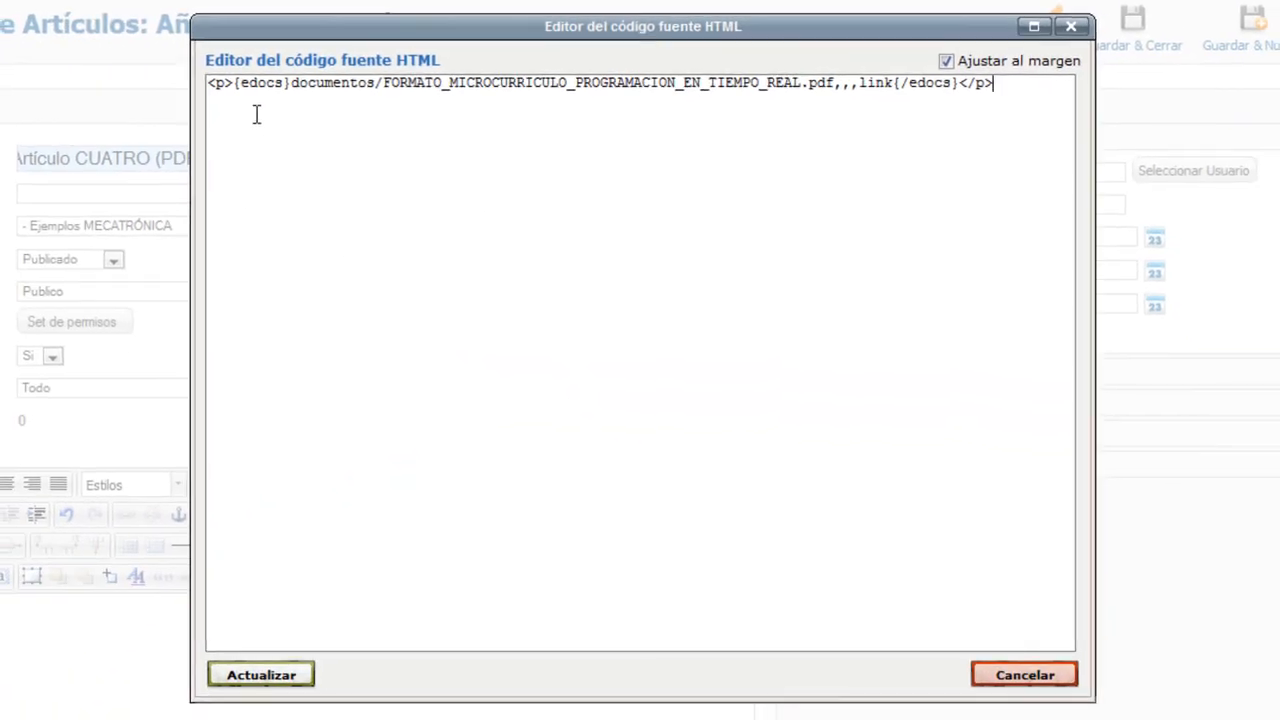
left_click(305, 90)
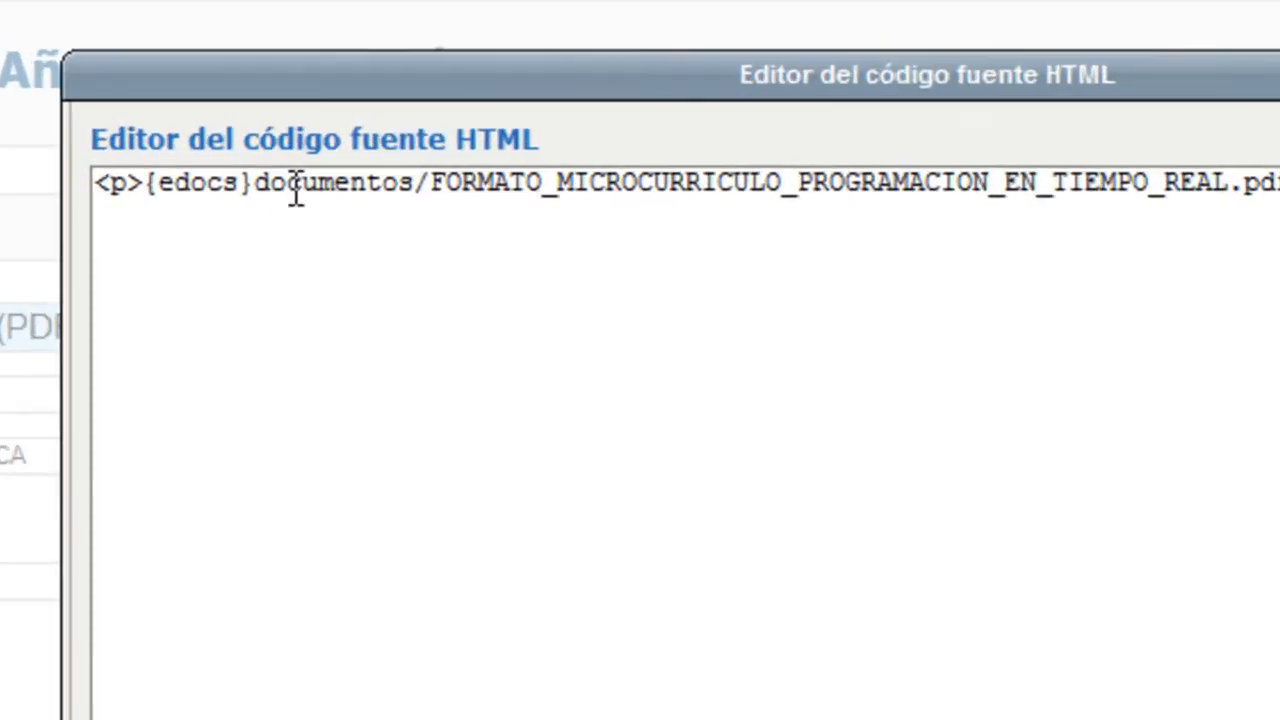
key("Right")
type("s")
key("Delete")
key("Delete")
key("Delete")
key("Delete")
key("Delete")
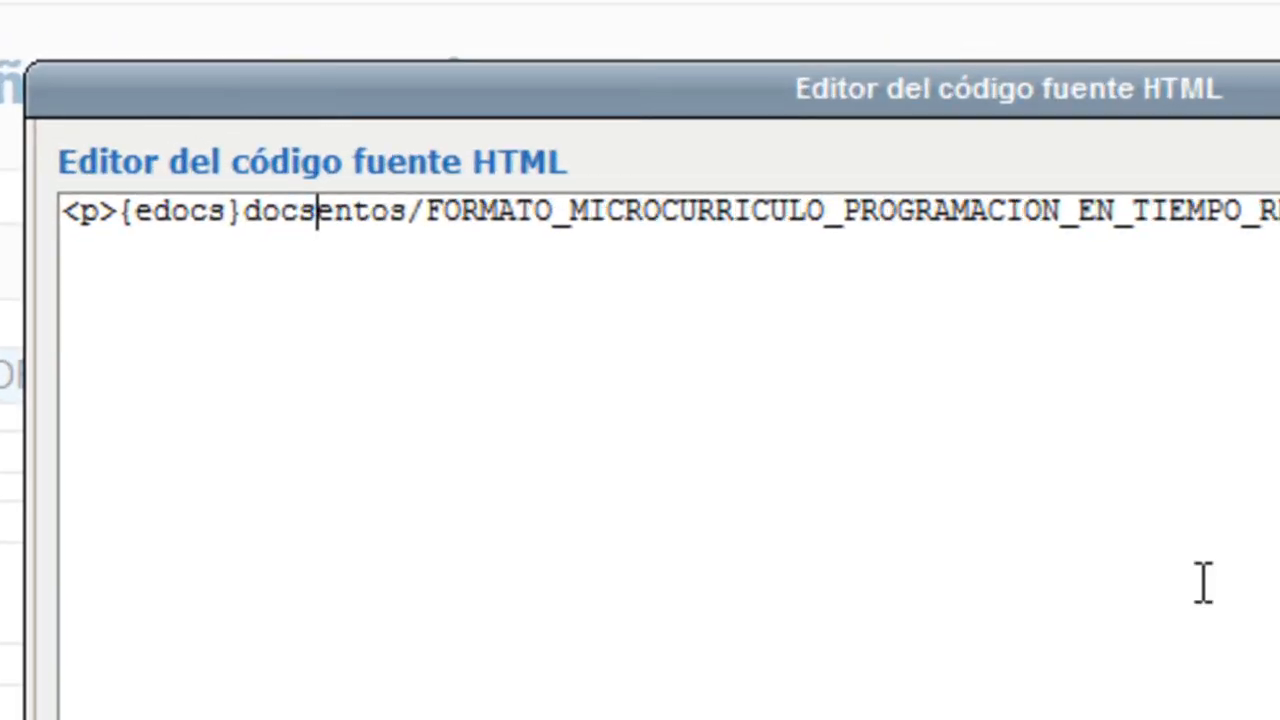
key("Delete")
key("Delete")
key("Left")
key("Left")
key("Left")
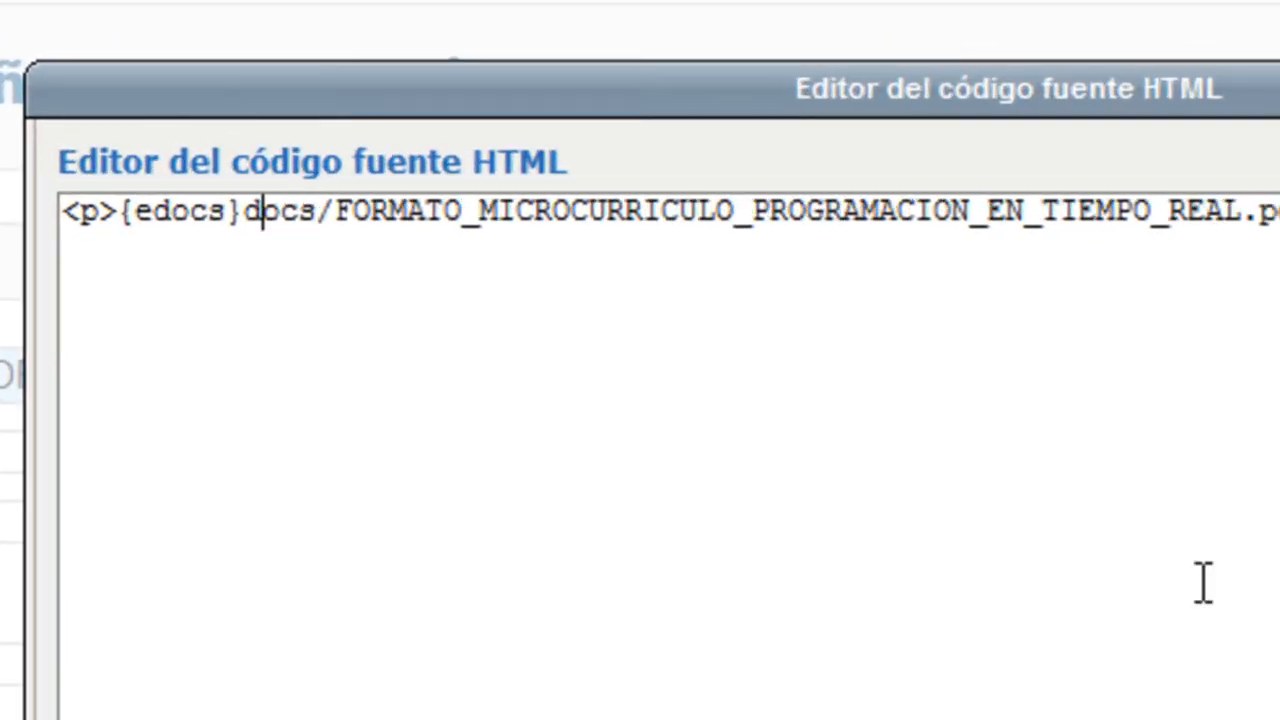
Check the file name in the {edocs} line against the syllabus PDF FORMATO_MICROCURRICULO_PROGRAMACION_EN_TIEMPO_REAL.pdf in the local folder.
key("Right")
key("Right")
key("Right")
key("Right")
key("Right")
key("Right")
key("Right")
key("Right")
key("Right")
key("Right")
key("Right")
key("Right")
key("Right")
key("Right")
key("Right")
key("Right")
key("Right")
key("Right")
key("Right")
key("Right")
key("Right")
key("Right")
key("Right")
key("Right")
key("Right")
key("Right")
key("Right")
key("Right")
key("Right")
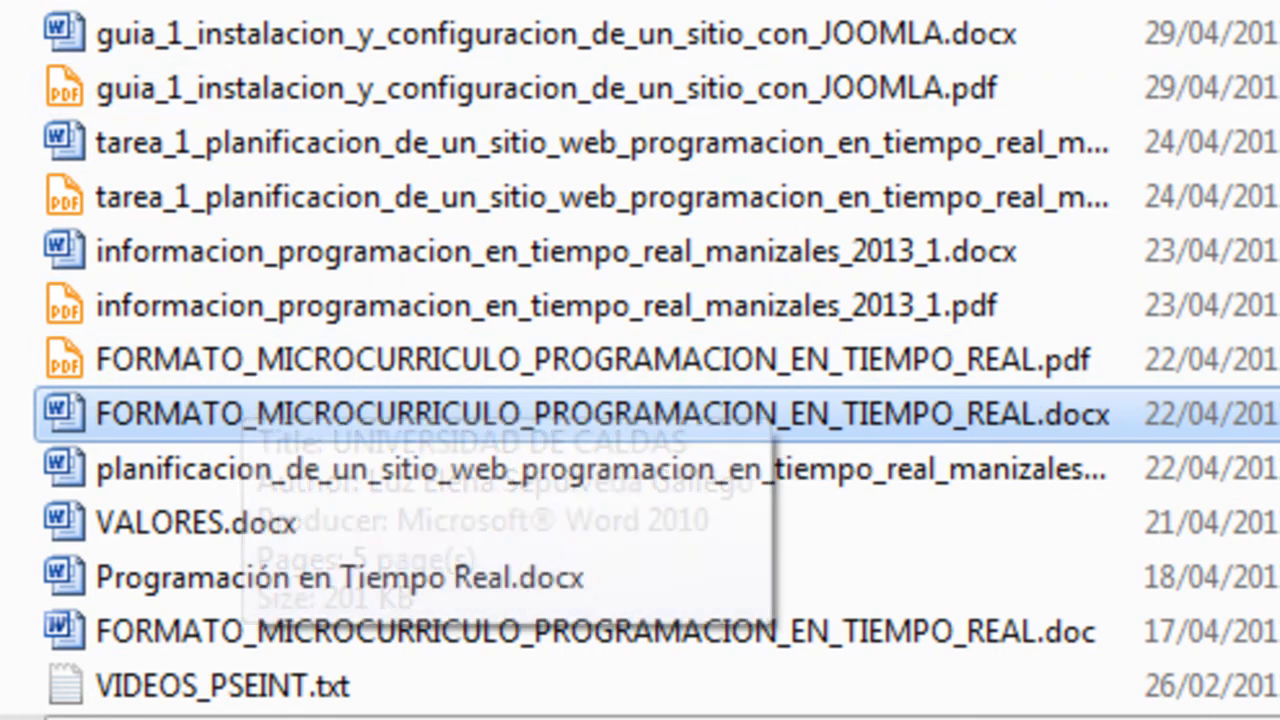
scroll(245, 385, "down", 2)
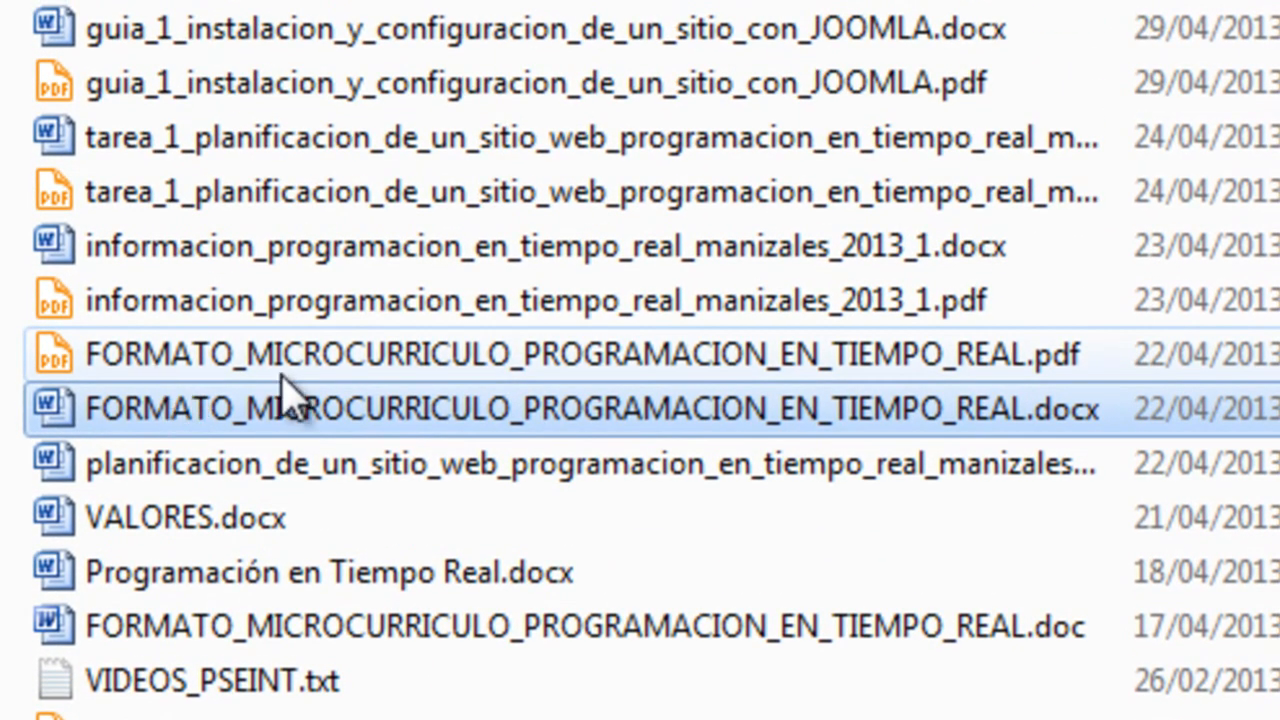
left_click(276, 160)
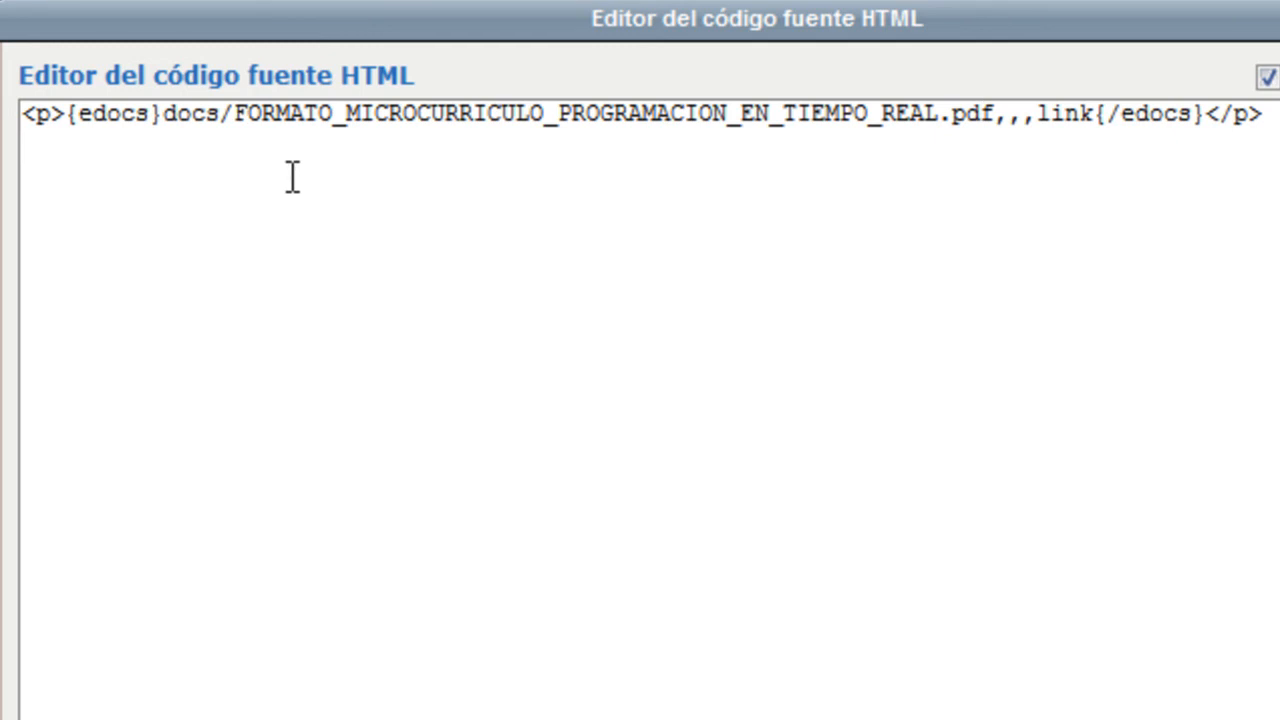
Check the PDF name, commas and link option in the {edocs} line and apply the HTML source to the article.
left_click_drag(235, 115, 999, 240)
left_click(1024, 125)
type(",")
left_click_drag(1038, 118, 1094, 160)
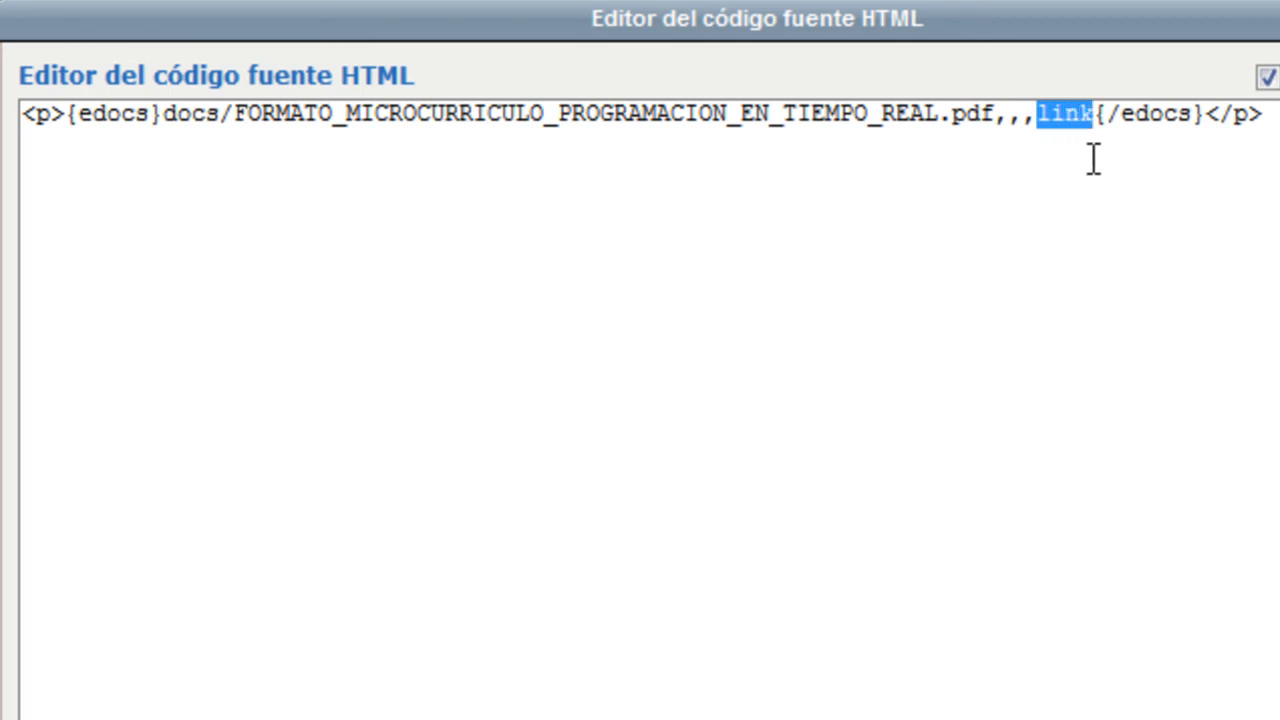
left_click(1117, 316)
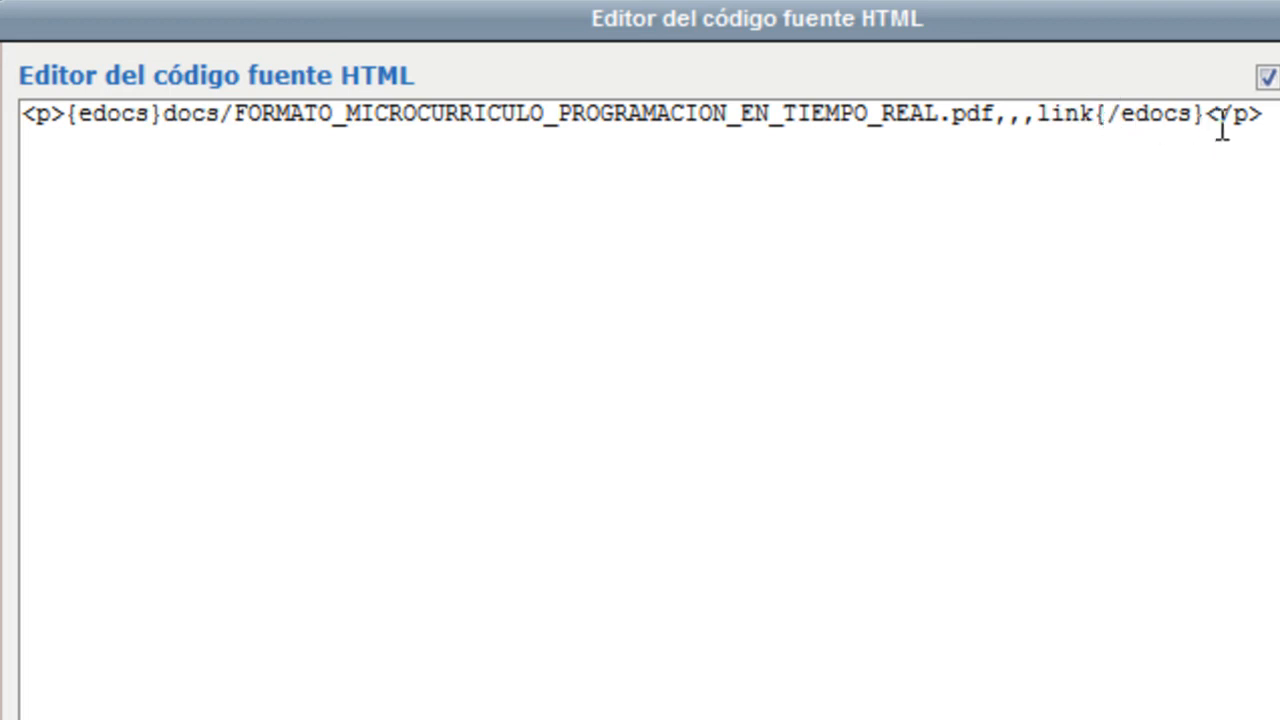
left_click(35, 120)
left_click(1019, 498)
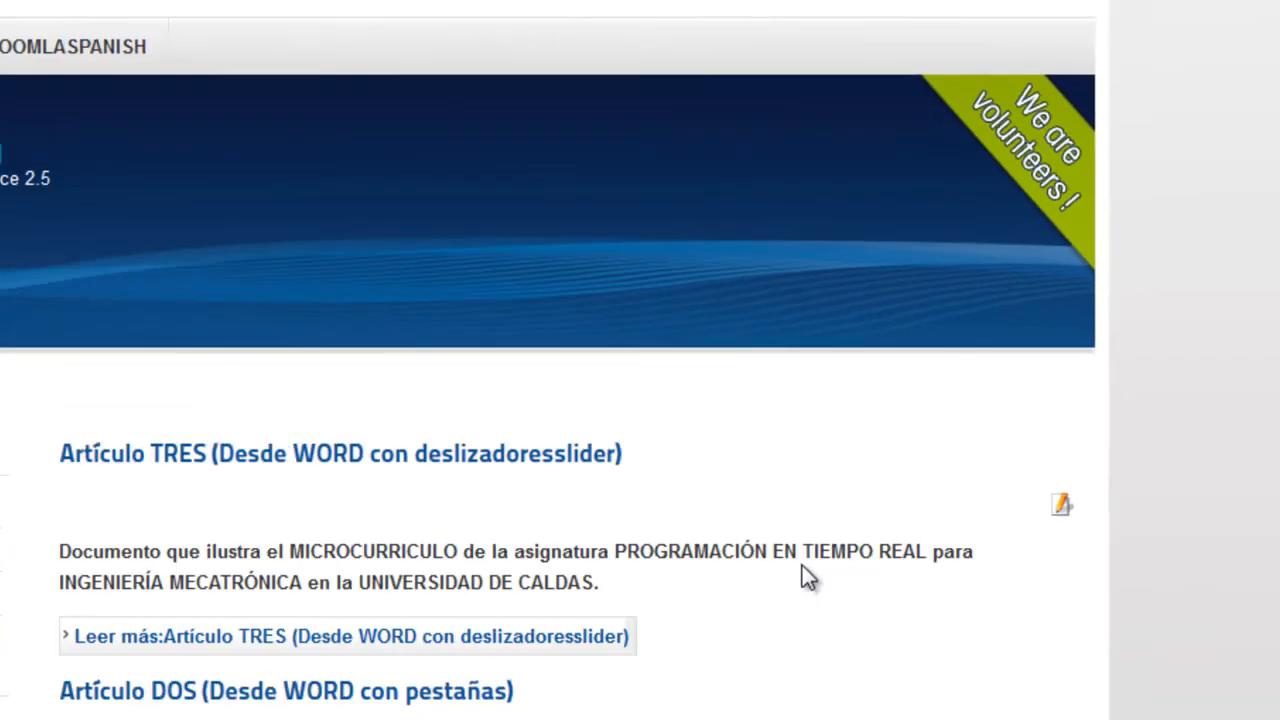
Examine the site's home page and the PDF embedded in Artículo CUATRO.
scroll(962, 414, "down", 1)
scroll(962, 414, "up", 2)
scroll(962, 414, "down", 2)
scroll(962, 414, "up", 2)
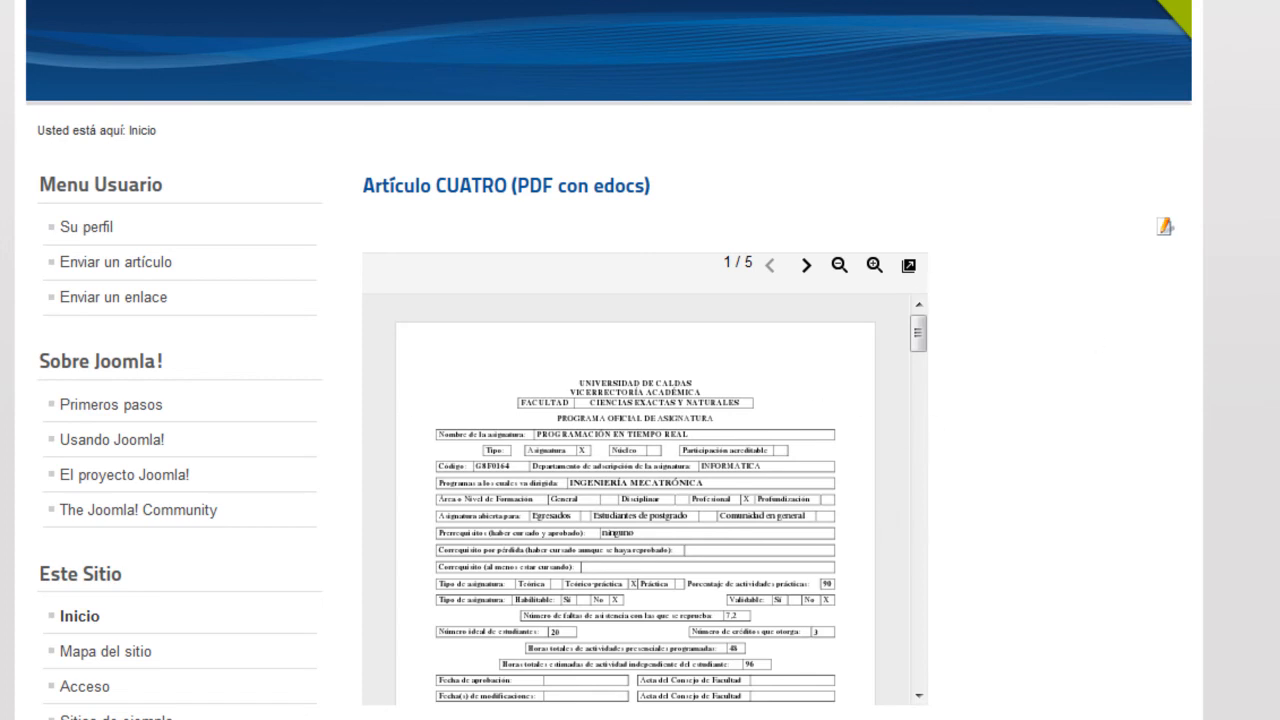
left_click_drag(920, 326, 943, 407)
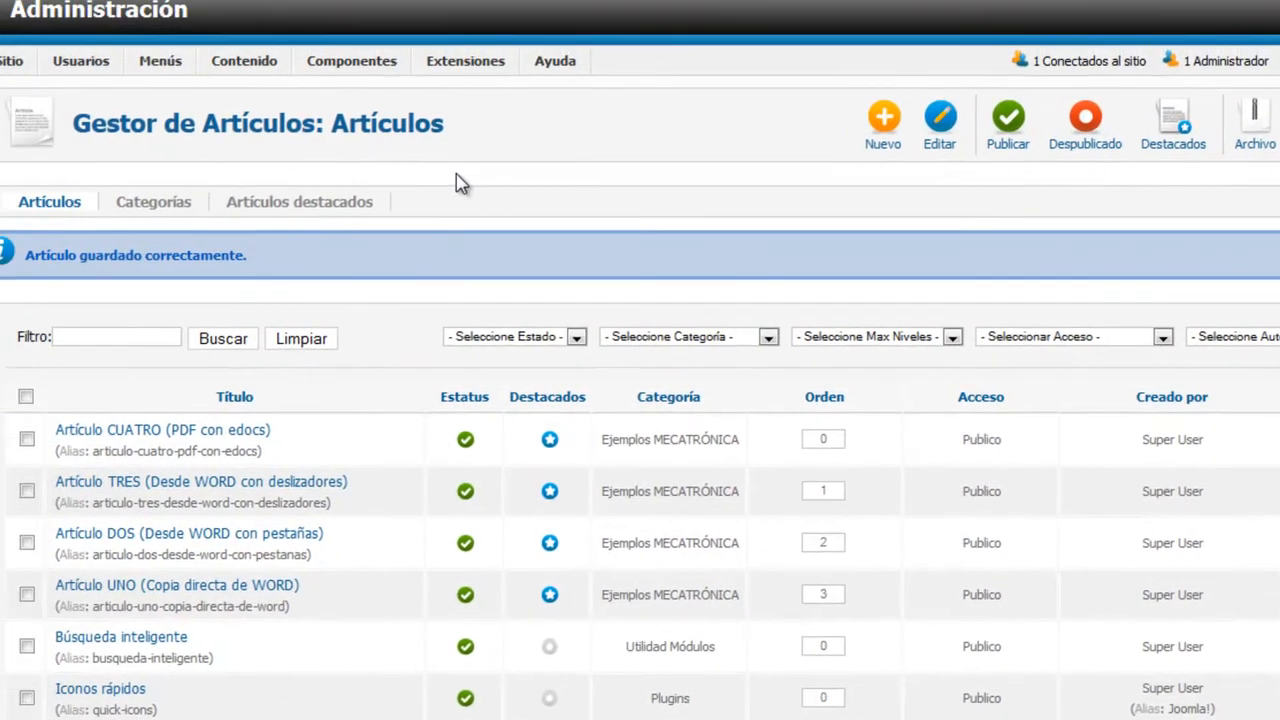
Open the settings of the Edocs - Embed Documents plugin from the plugin manager.
mouse_move(496, 92)
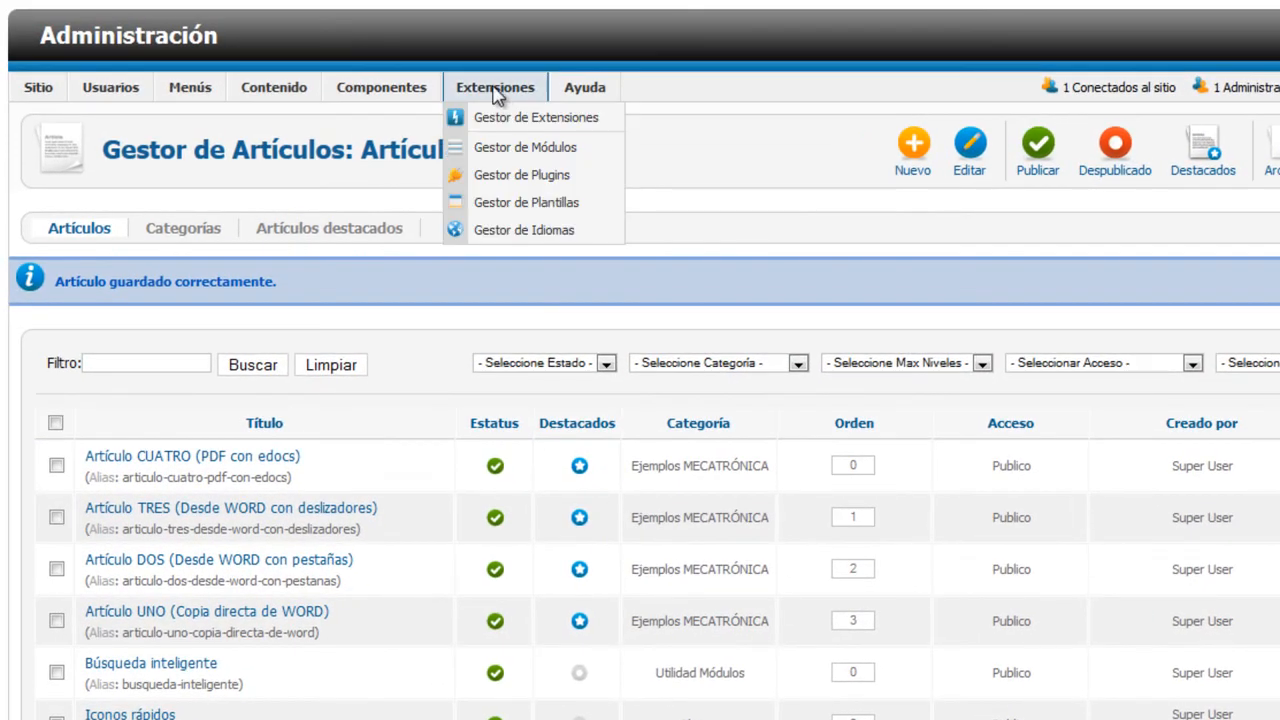
left_click(497, 180)
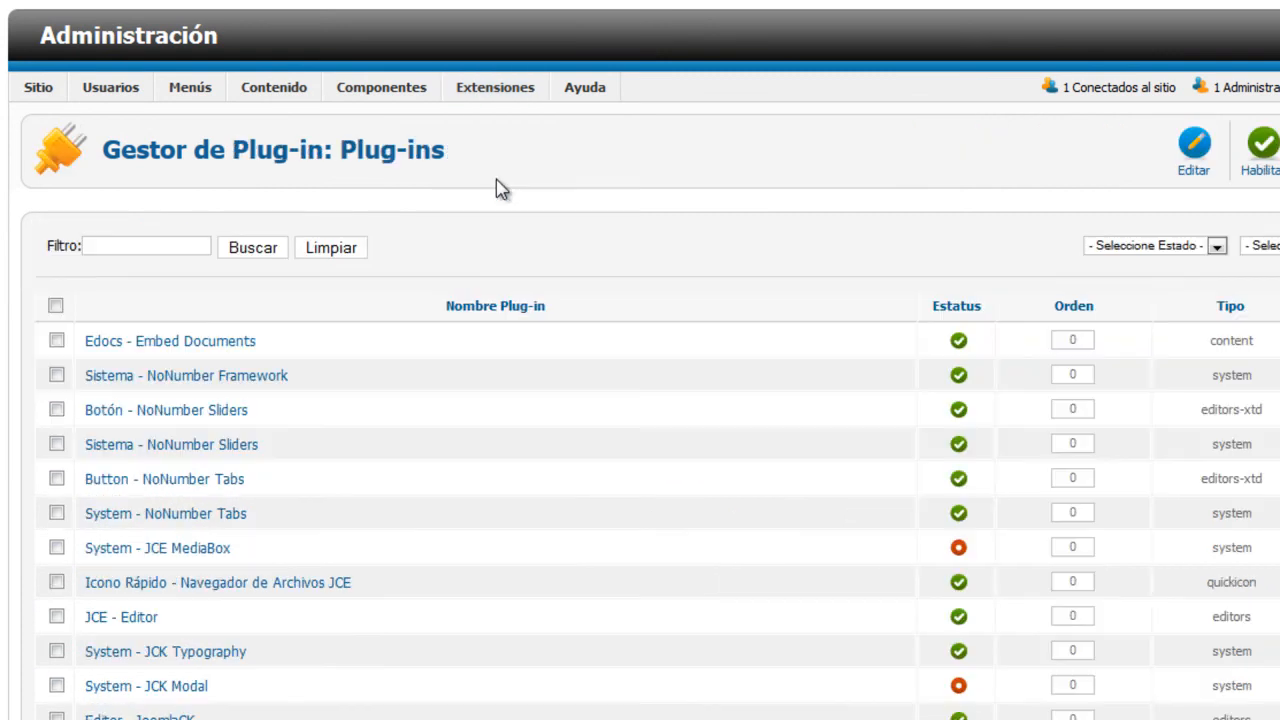
left_click(161, 345)
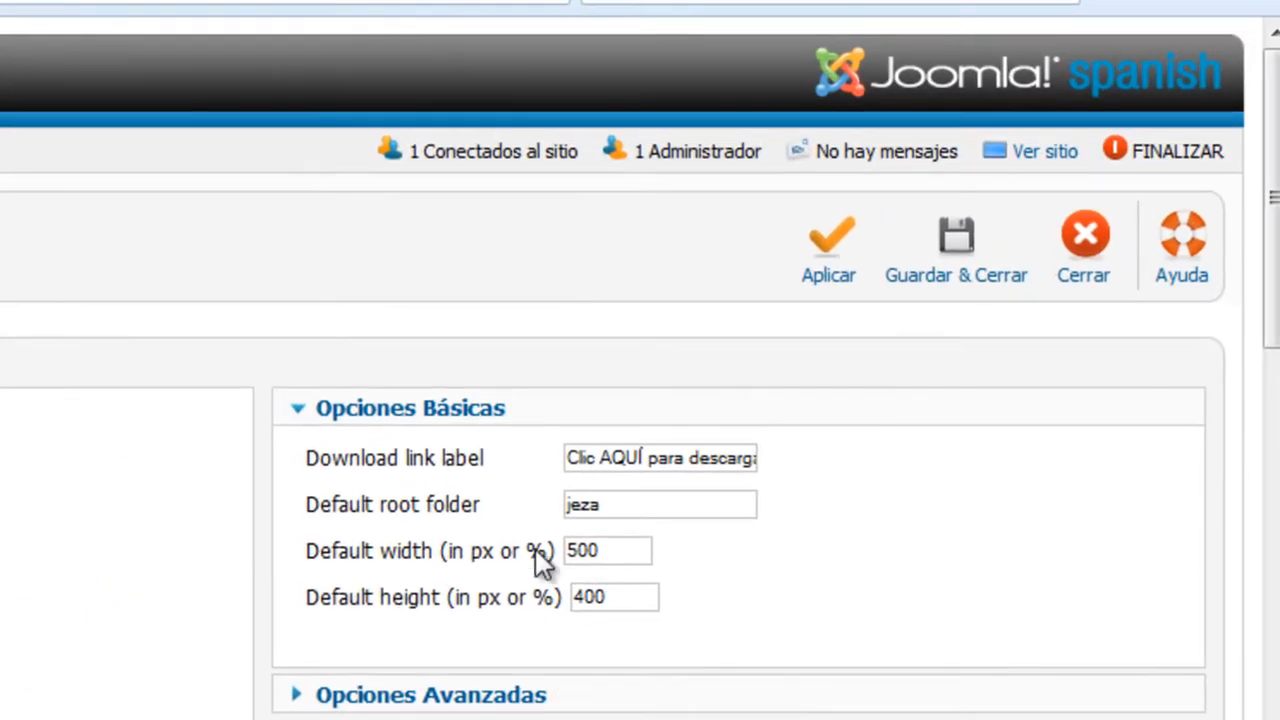
Set the Edocs plugin's default width to 600.
mouse_move(528, 558)
double_click(594, 551)
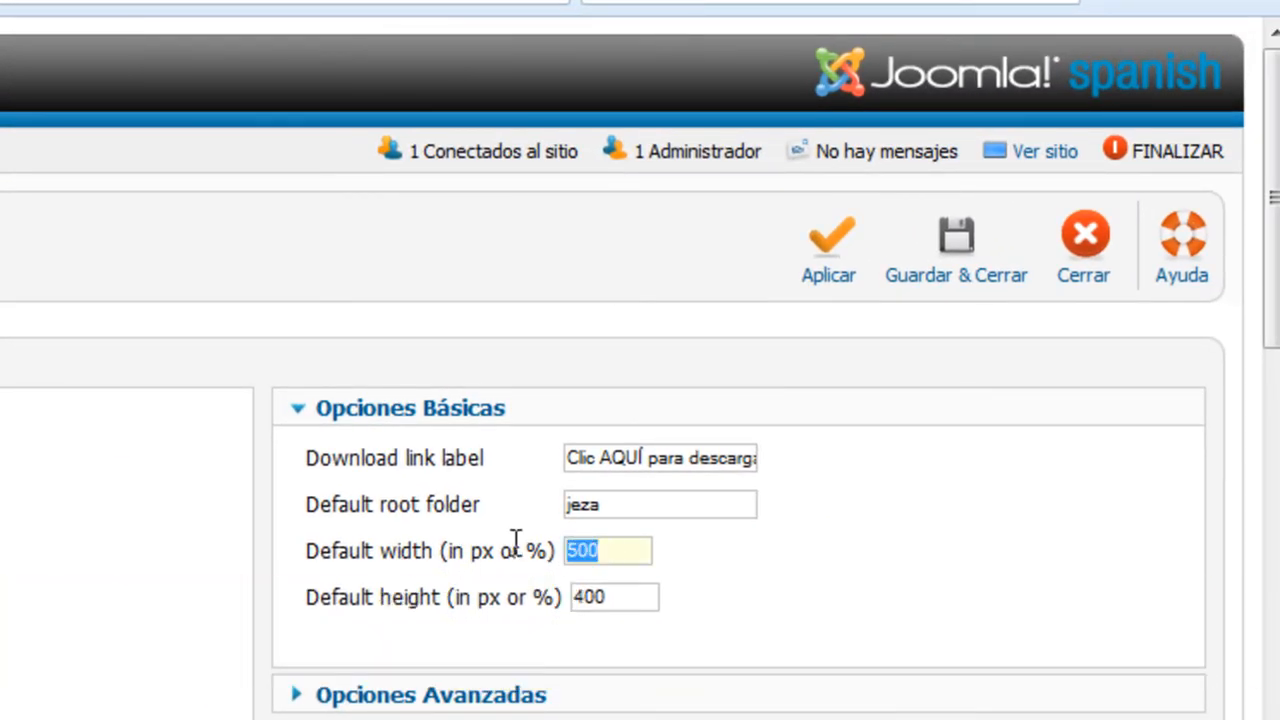
type("600")
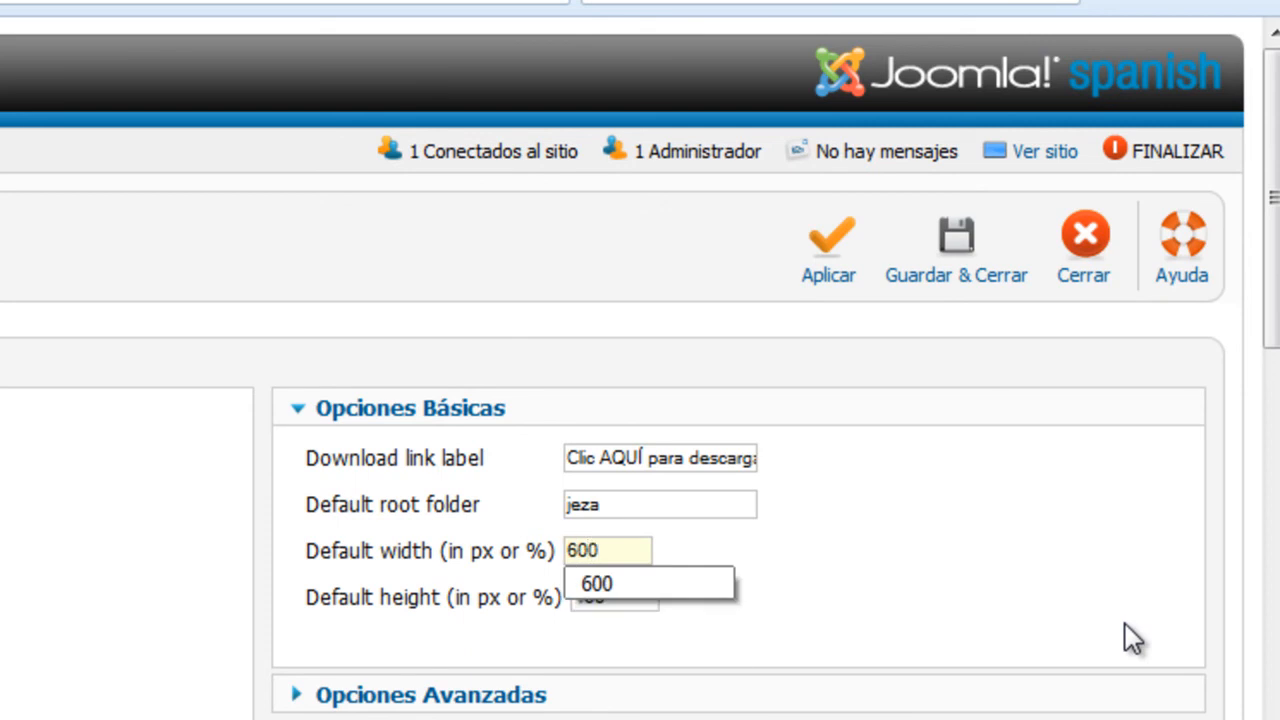
left_click(1125, 623)
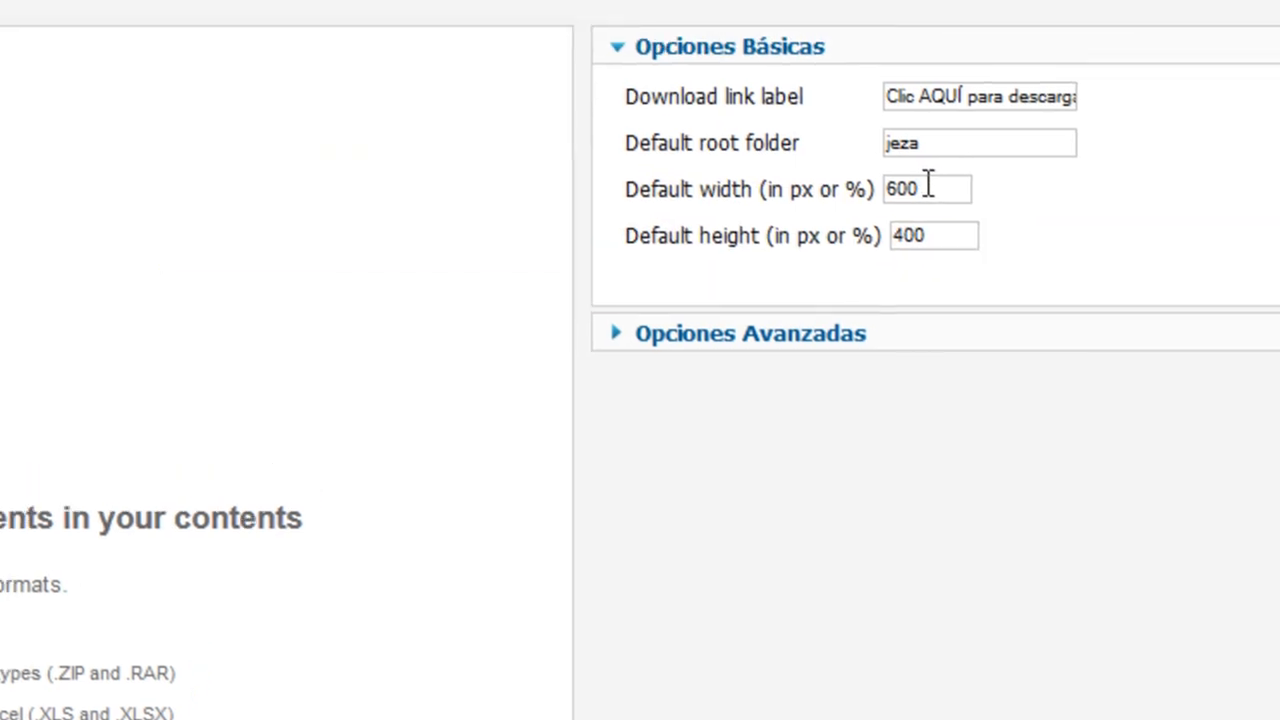
Set the Edocs plugin's default width to 660 and save the plugin.
left_click_drag(963, 143, 895, 146)
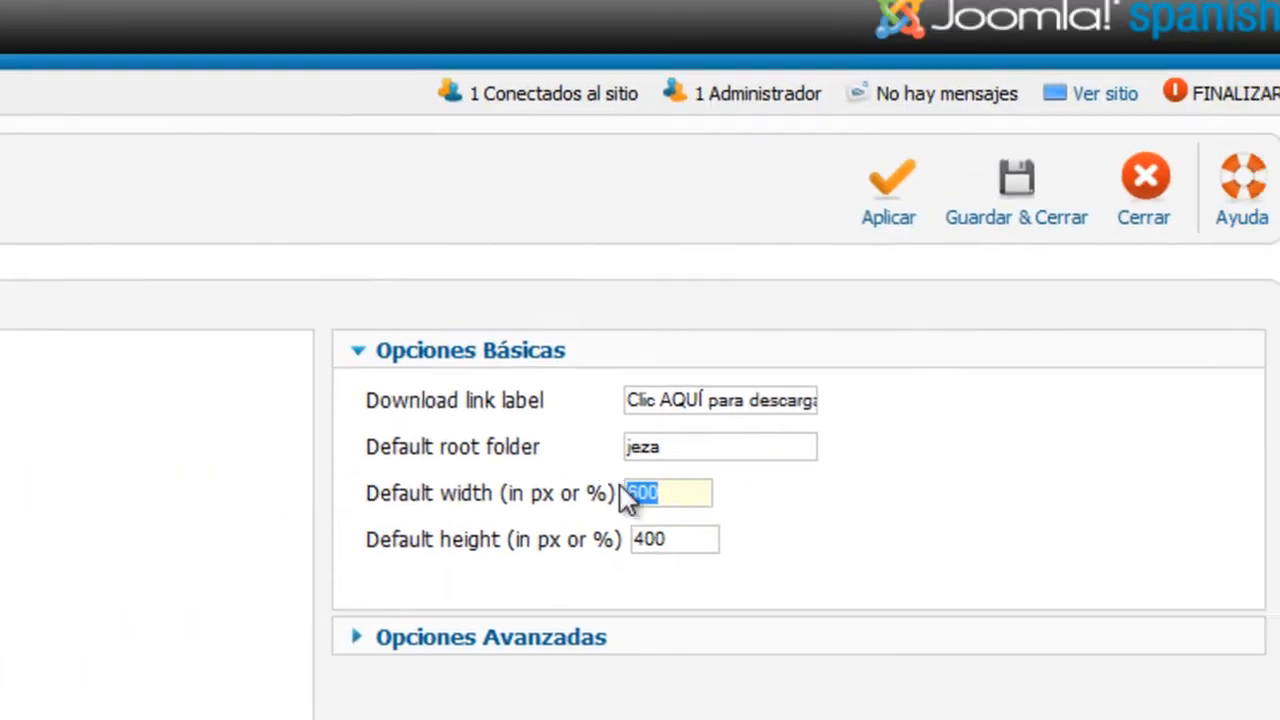
type("660")
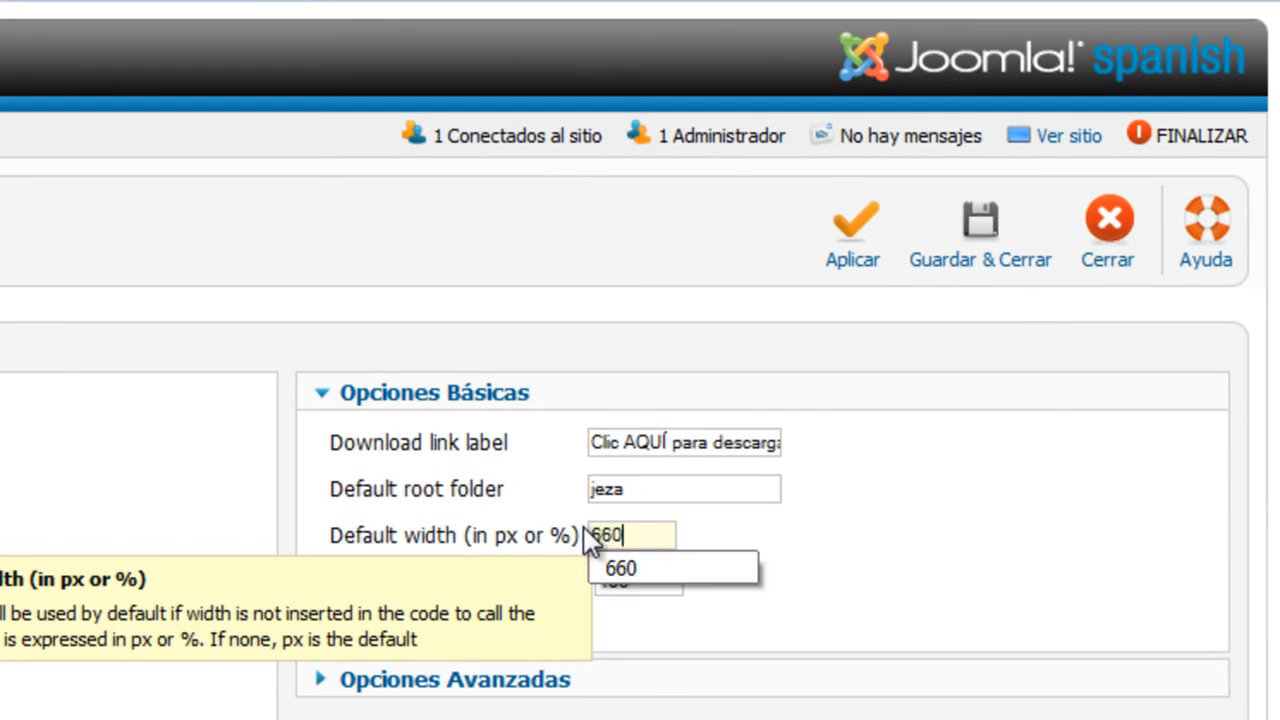
left_click(929, 474)
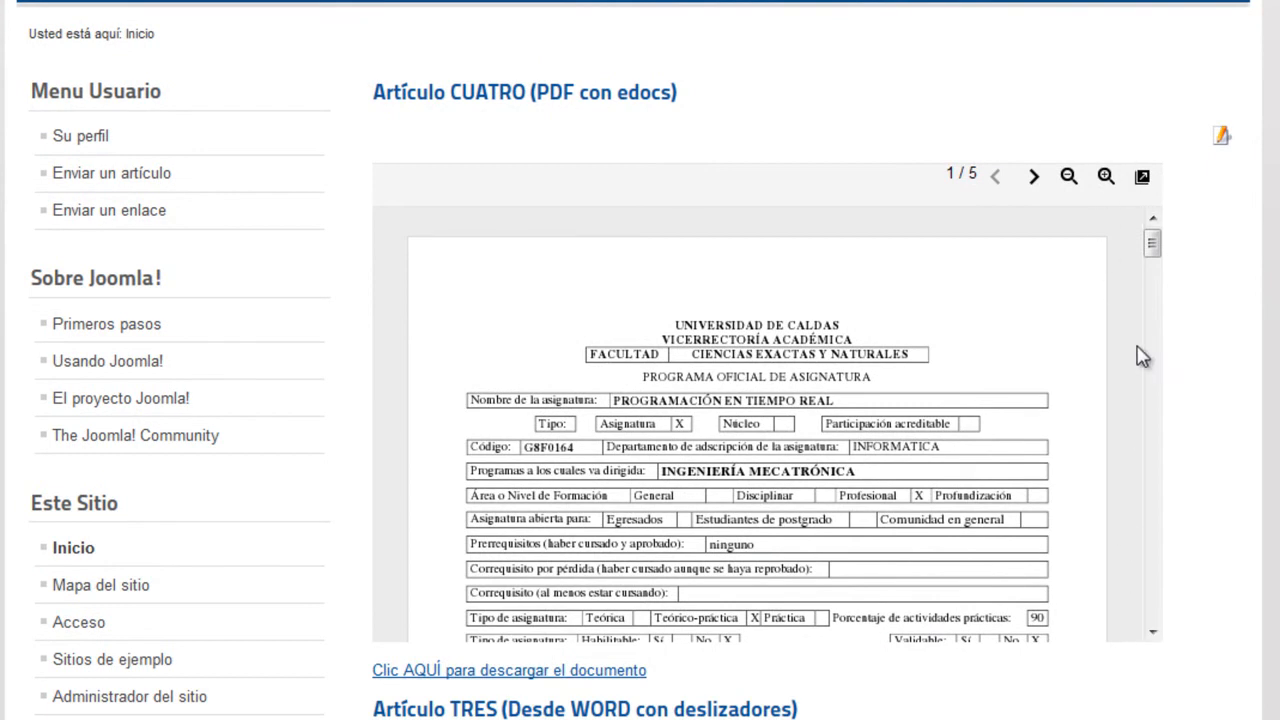
Examine the resized PDF viewer of Artículo CUATRO and the articles listed below it on the home page.
mouse_move(1158, 260)
left_mouse_down()
mouse_move(1160, 386)
mouse_move(1153, 240)
left_mouse_up()
scroll(948, 235, "down", 1)
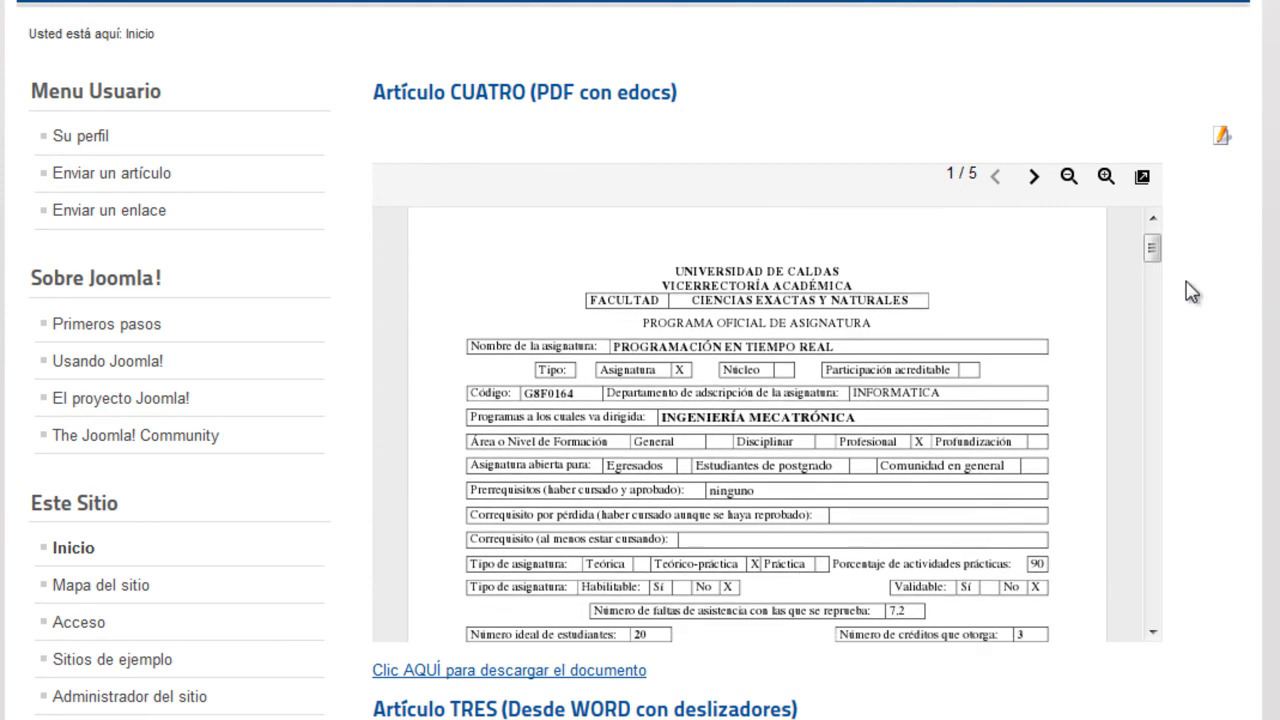
scroll(1192, 290, "down", 3)
scroll(1192, 290, "up", 2)
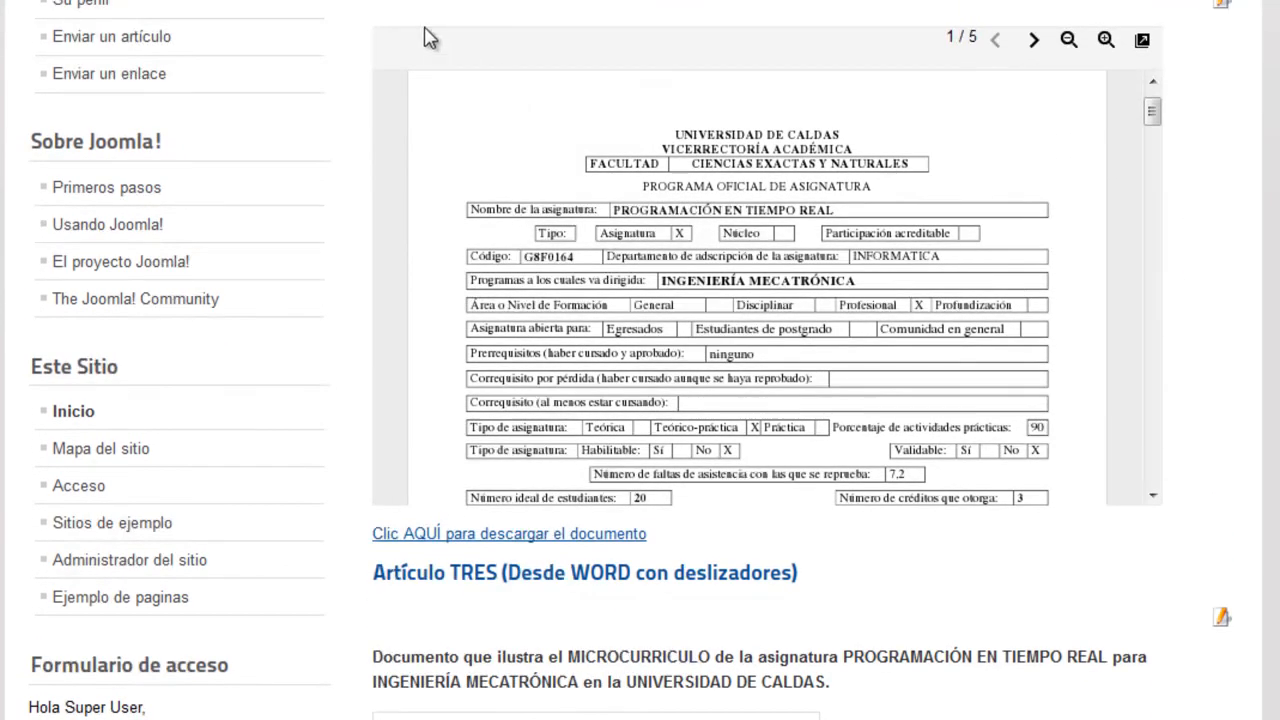
scroll(879, 338, "down", 3)
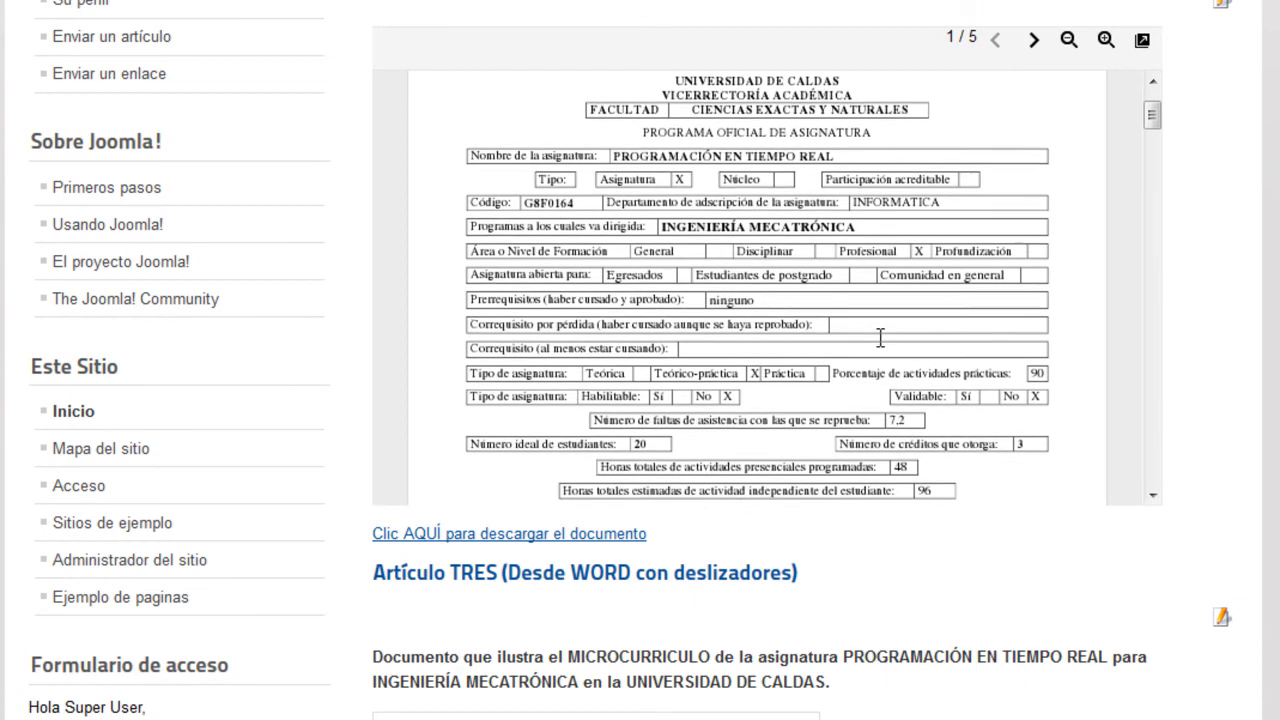
scroll(1190, 358, "down", 3)
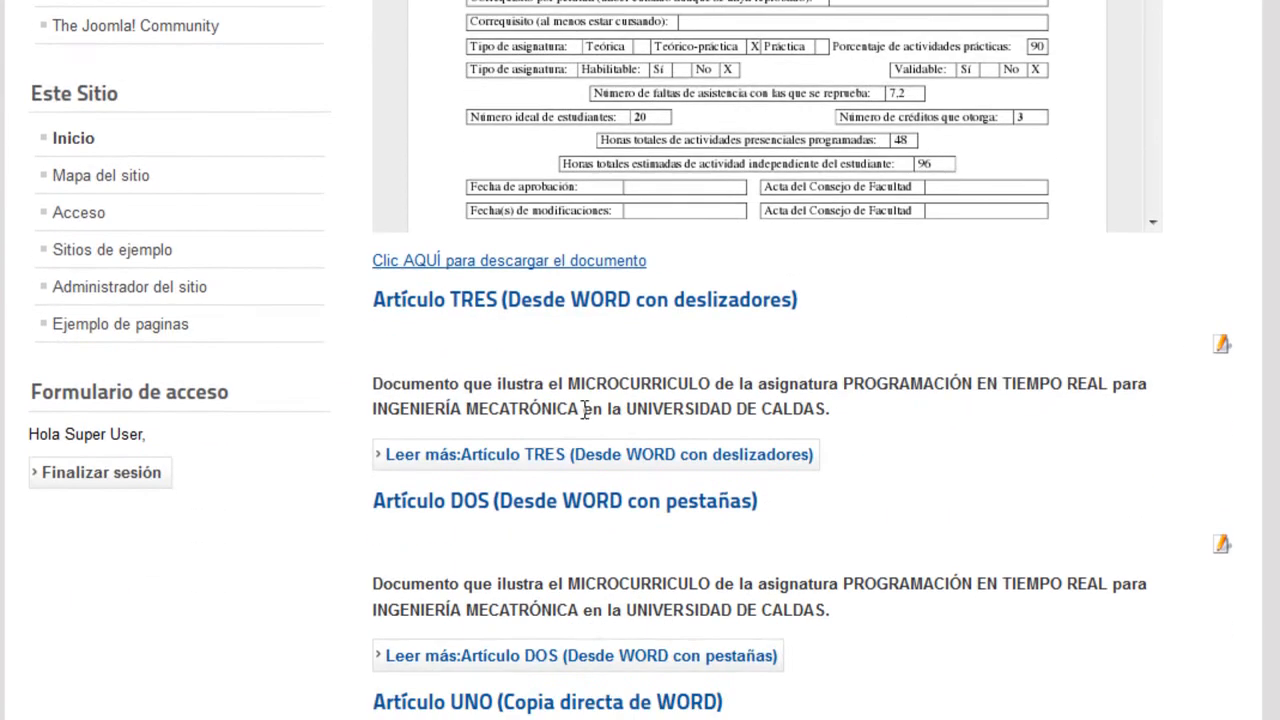
scroll(986, 277, "up", 5)
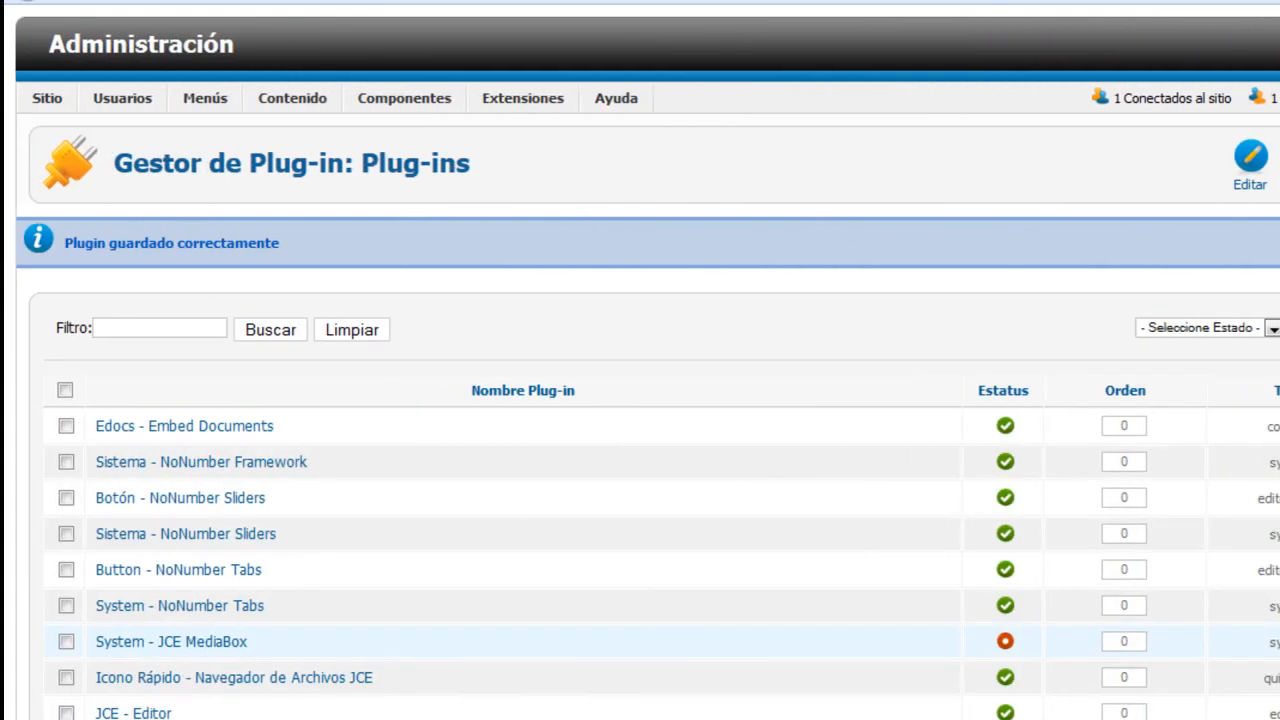
Open the article manager in the Joomla administration.
mouse_move(270, 100)
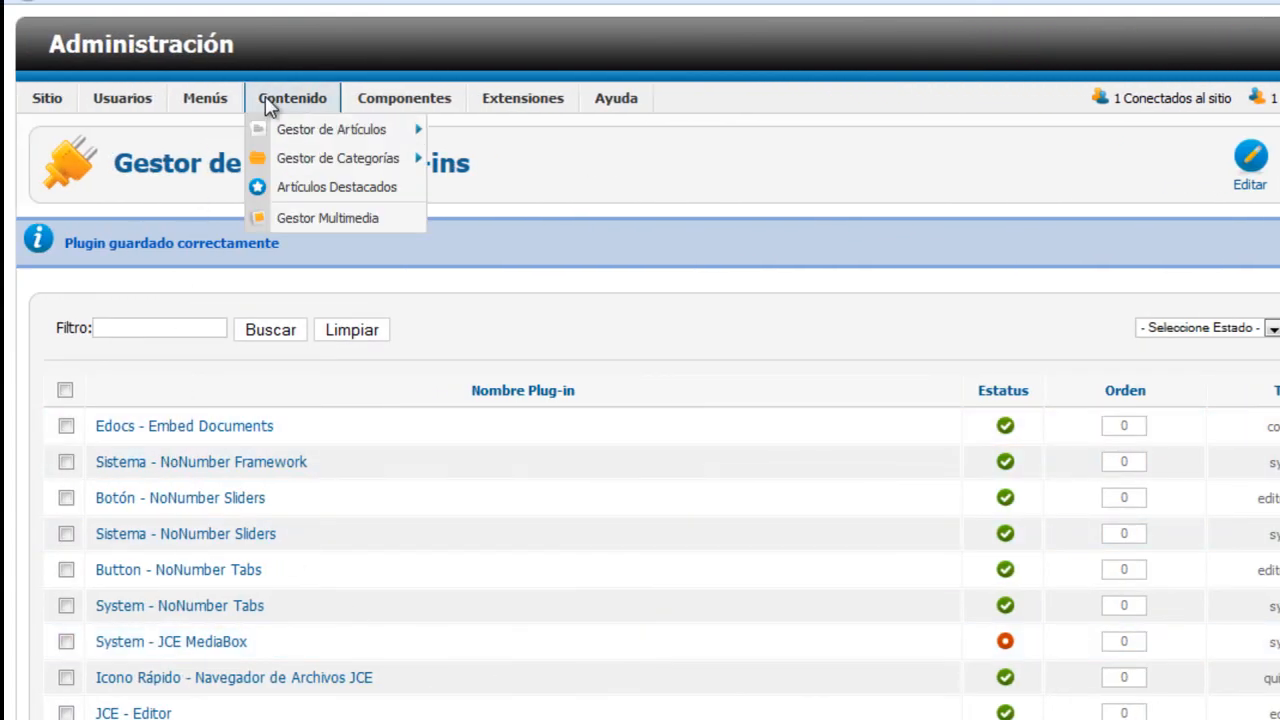
mouse_move(283, 138)
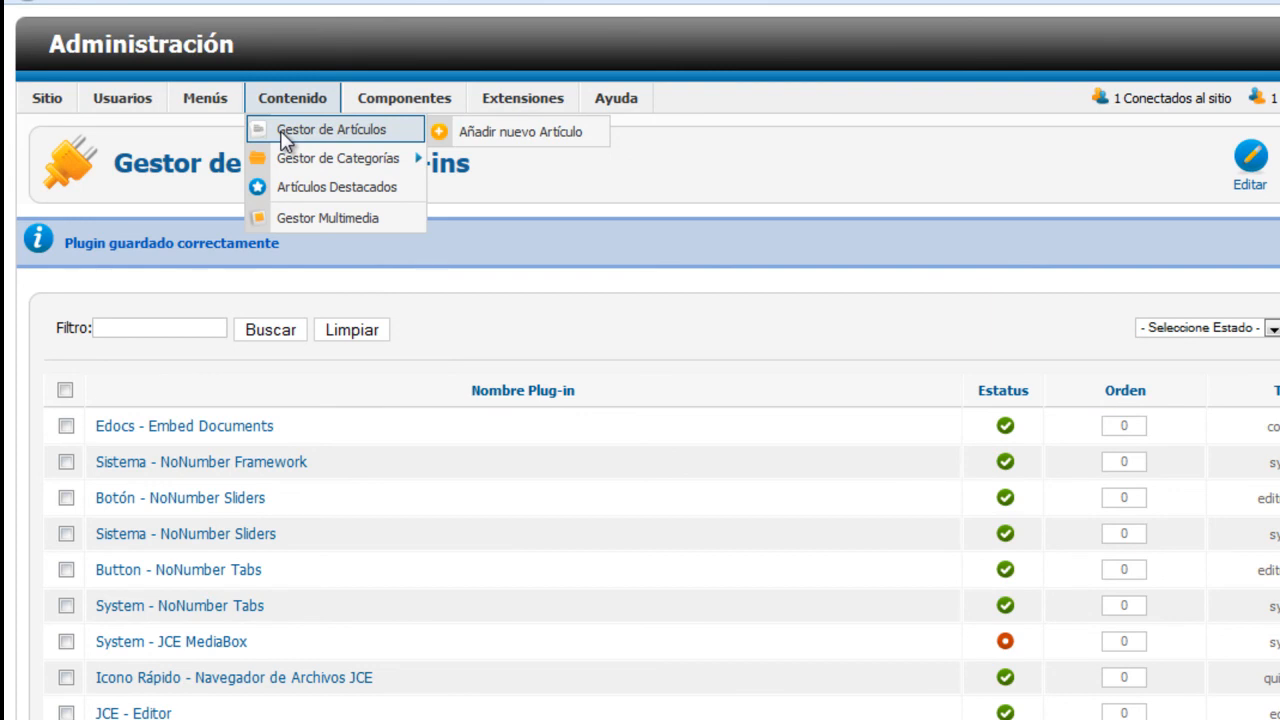
left_click(283, 133)
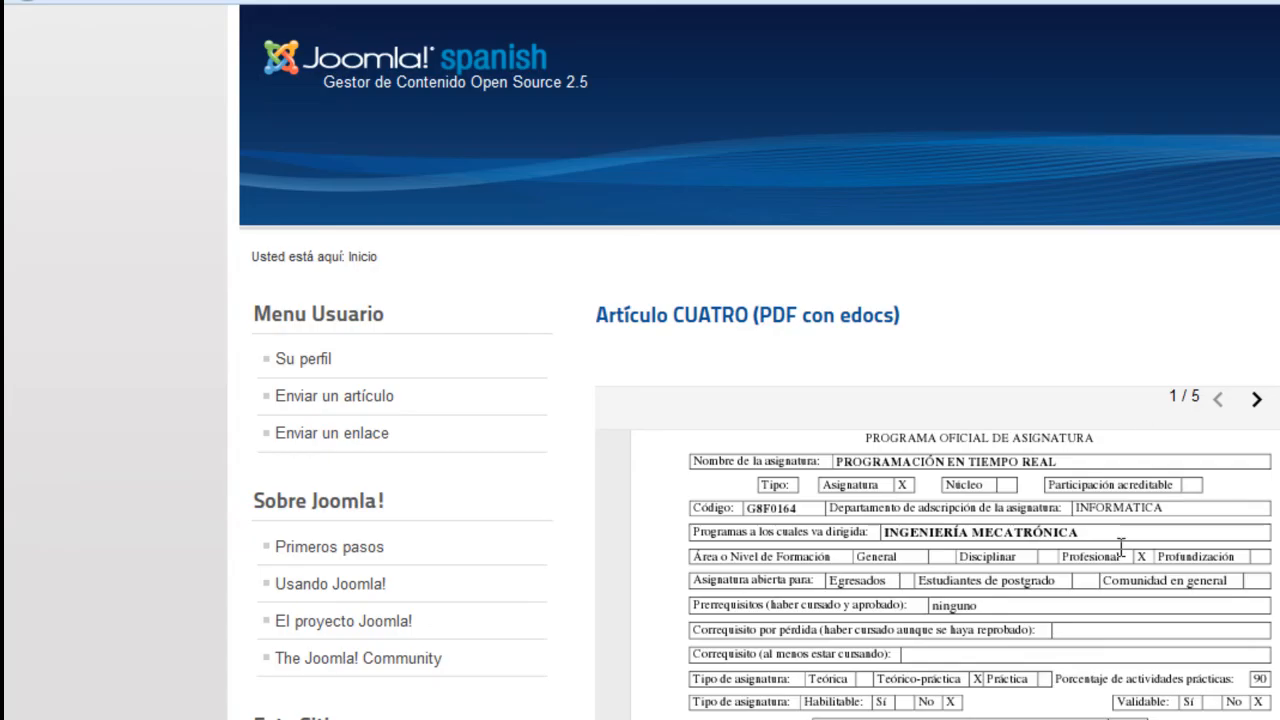
Copy the introductory paragraph "Documento que ilustra el MICROCURRICULO..." from an existing article on the home page.
scroll(1068, 615, "down", 3)
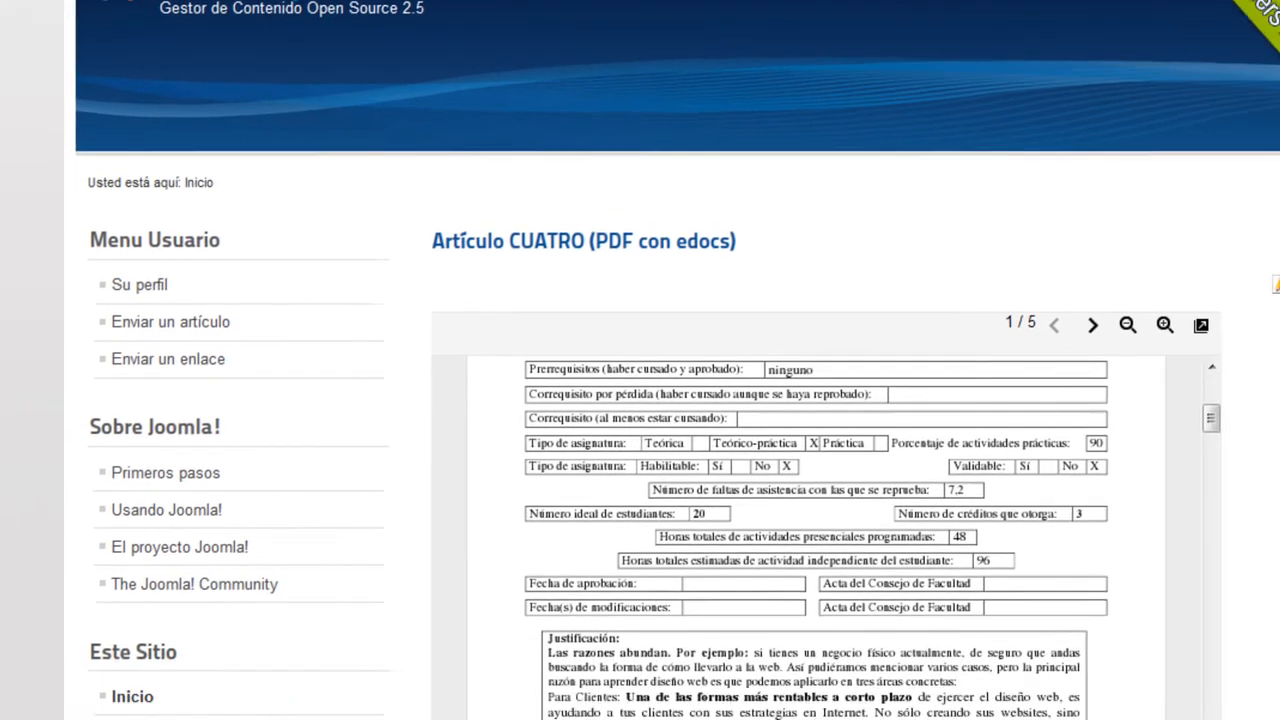
scroll(808, 580, "down", 3)
left_click_drag(220, 580, 726, 600)
key("ctrl+c")
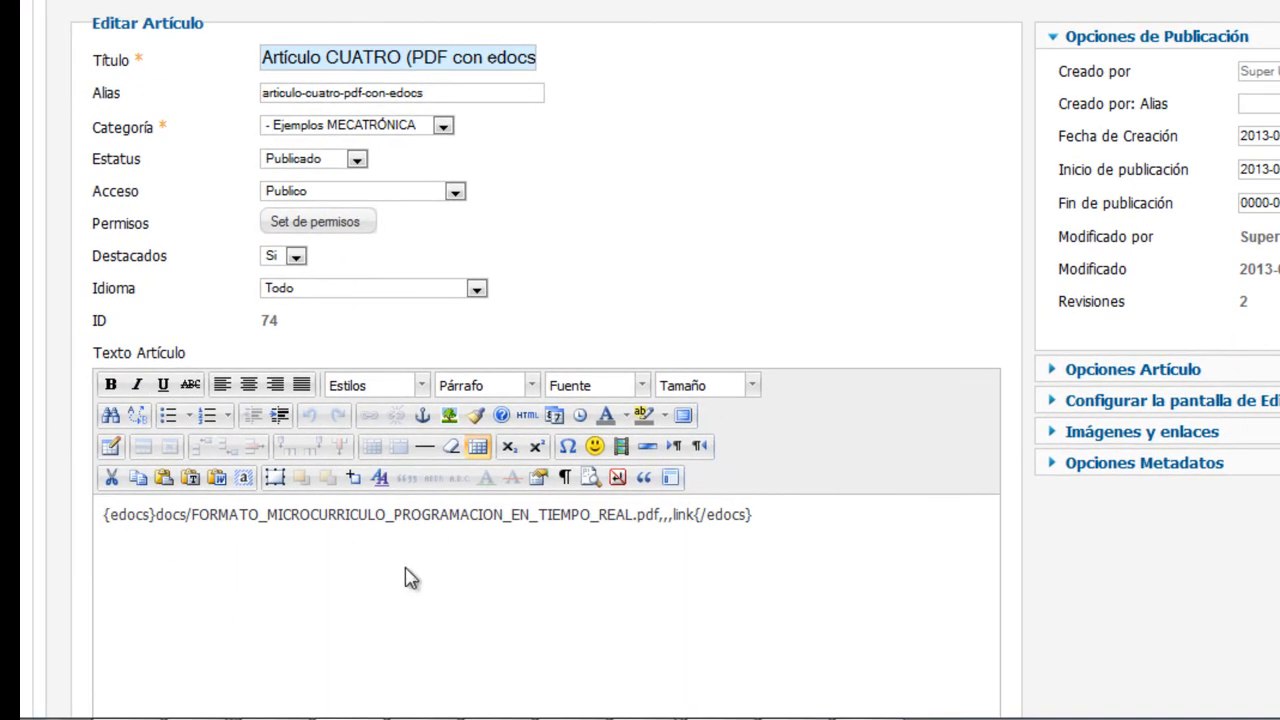
Paste the introductory paragraph above the {edocs} line of Artículo CUATRO, leaving an empty line between them.
key("Return")
key("ctrl+v")
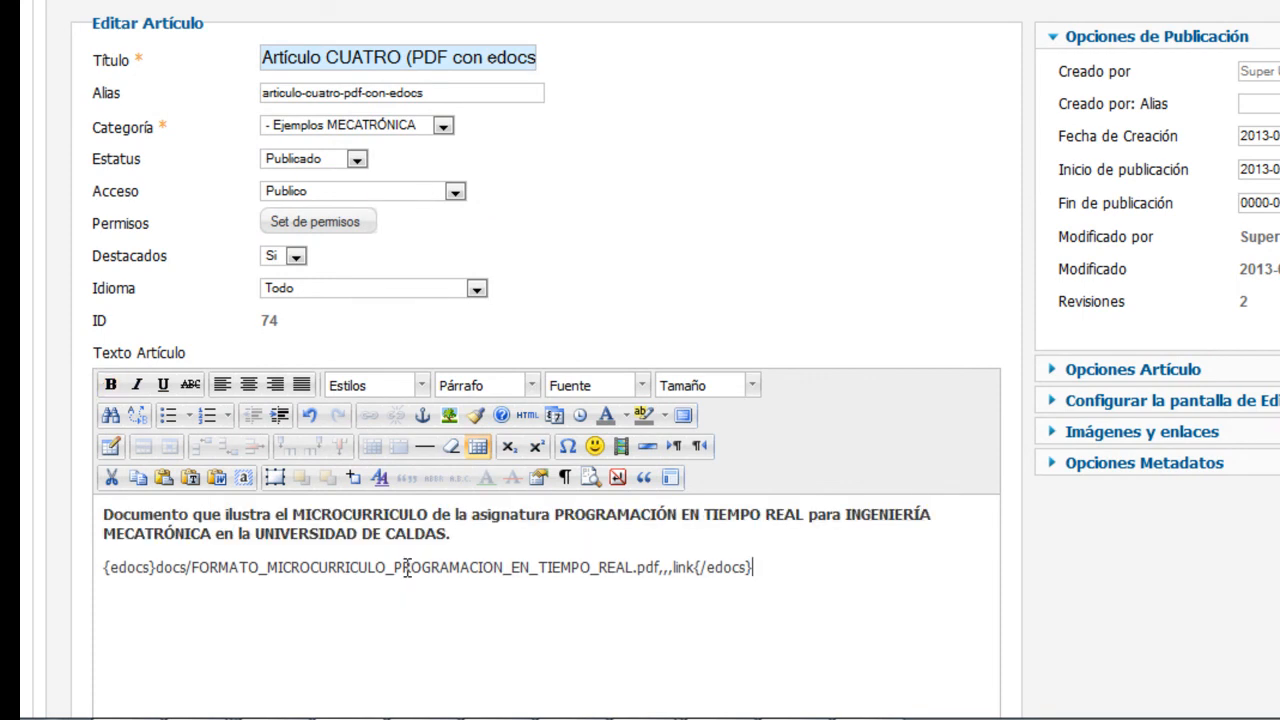
key("Return")
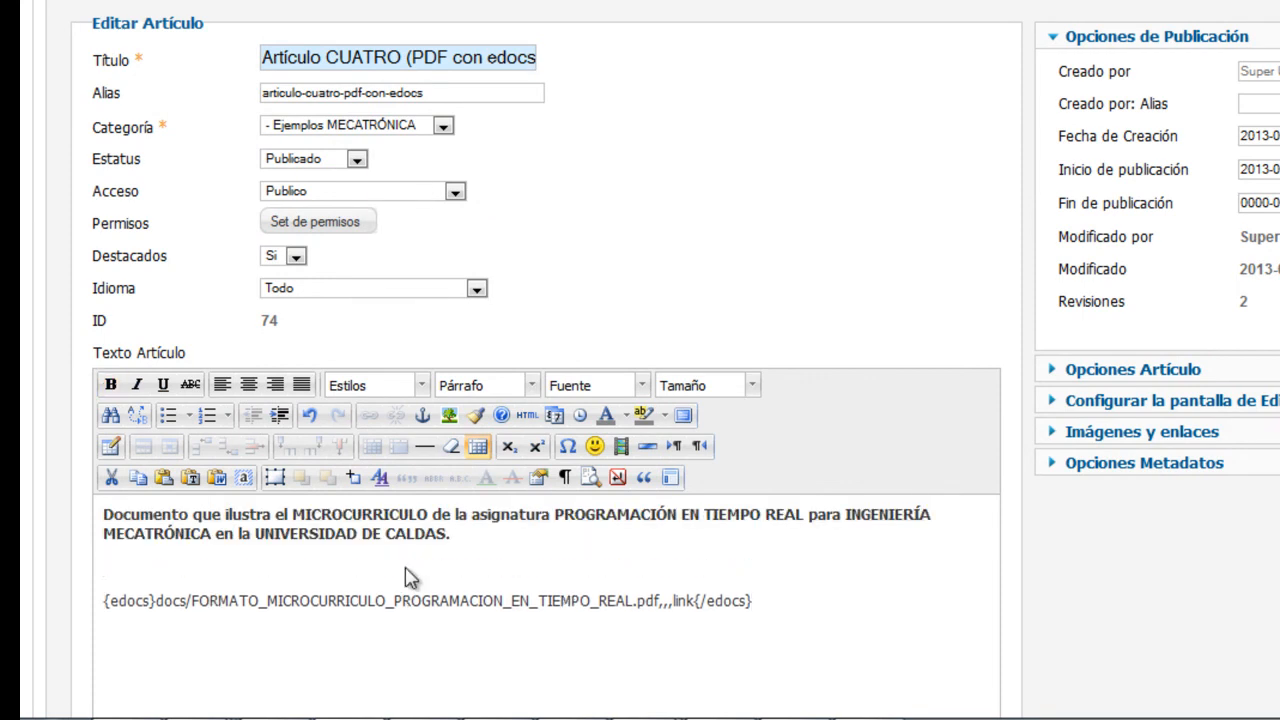
Insert a Leer más break between the introductory paragraph and the {edocs} line, and save and close the article.
left_click(937, 594)
scroll(937, 594, "down", 4)
left_click(134, 163)
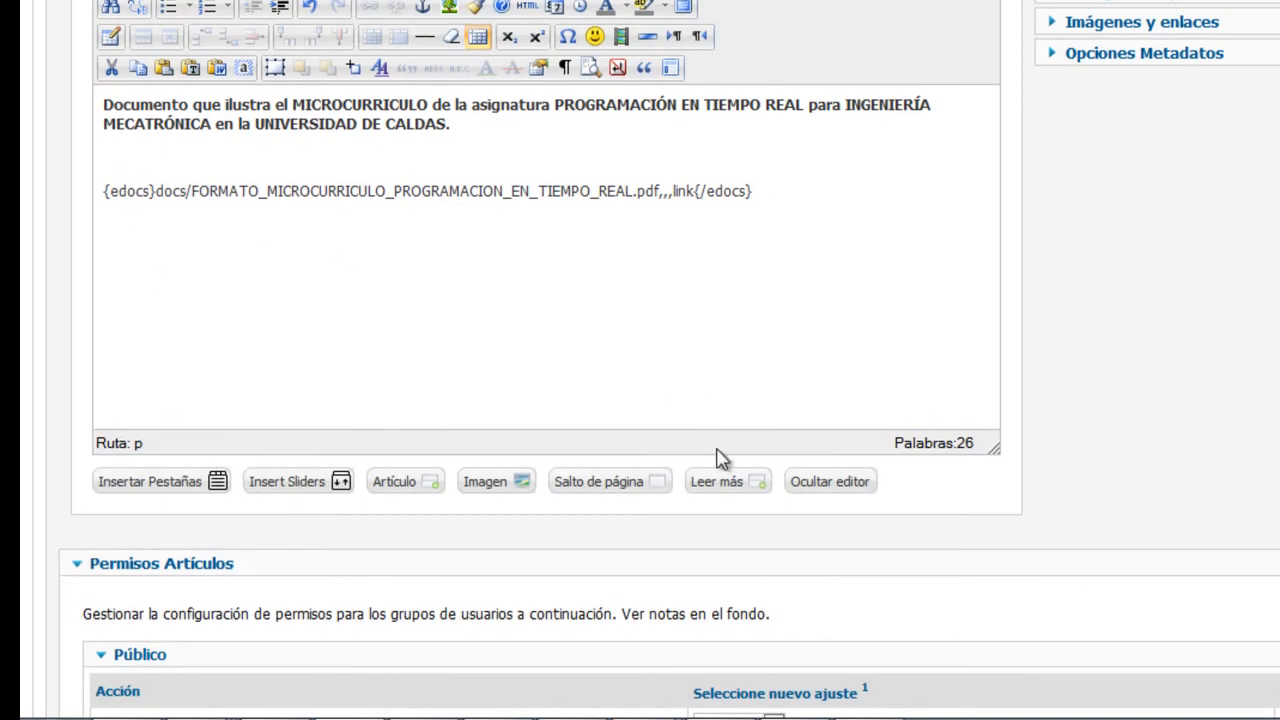
left_click(718, 484)
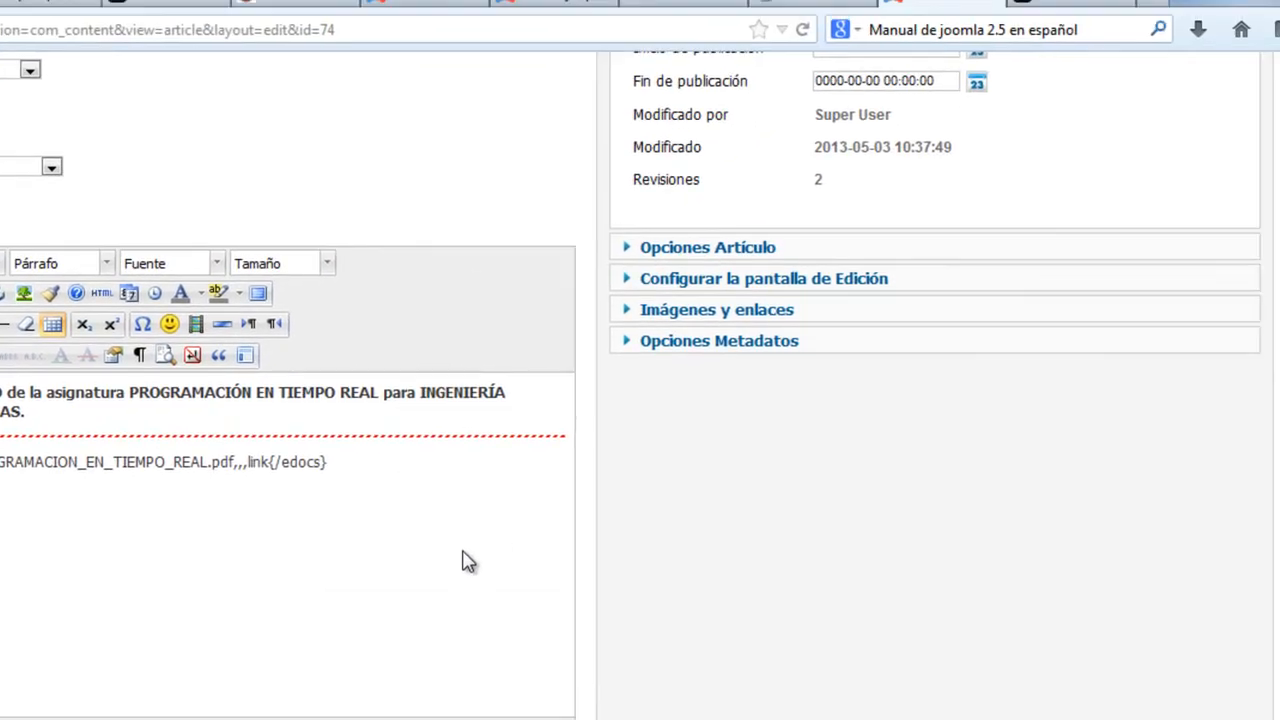
scroll(890, 265, "up", 4)
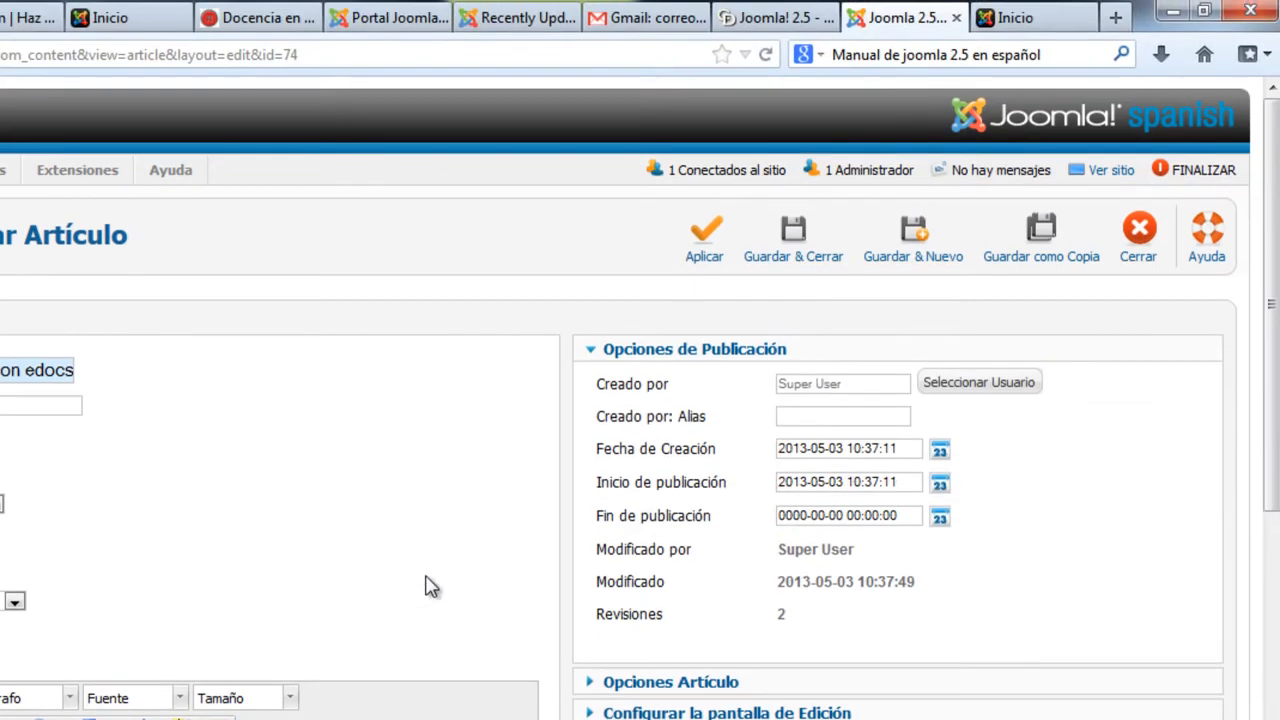
left_click(795, 240)
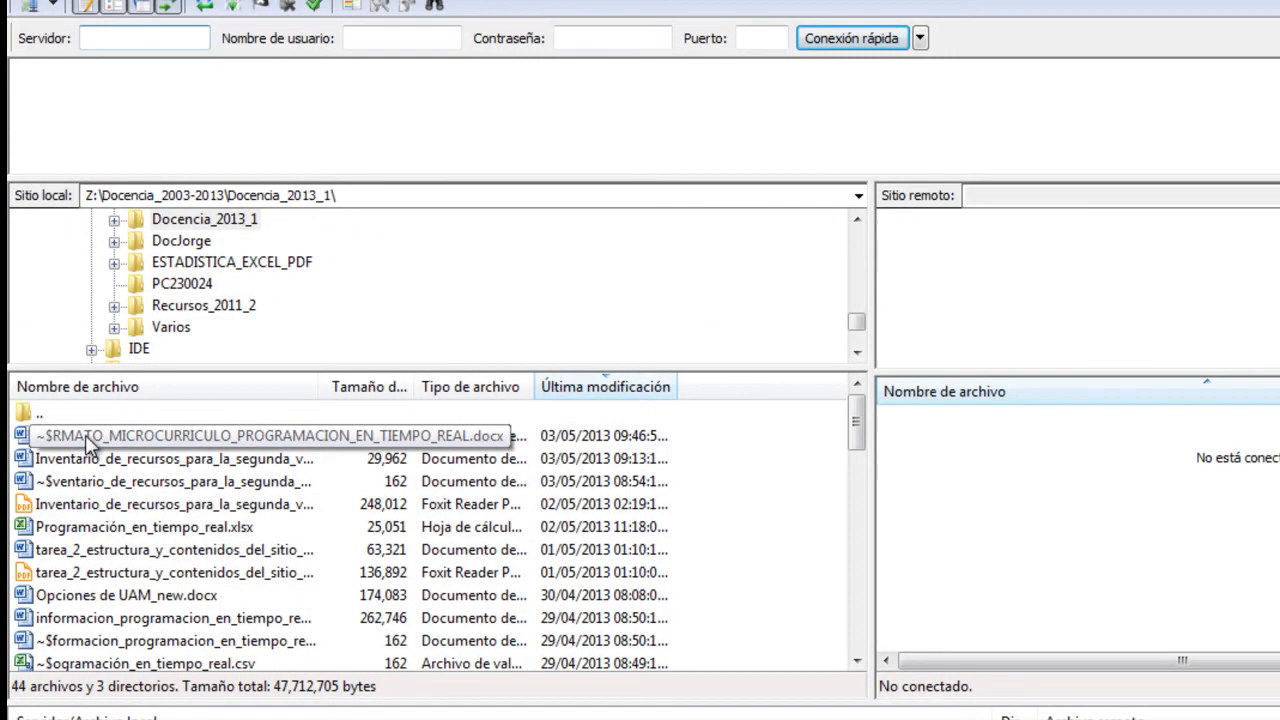
Switch to FileZilla, reload the local Docencia_2013_1 folder and widen the file name column to fit the full names.
left_click(184, 249)
left_click(196, 220)
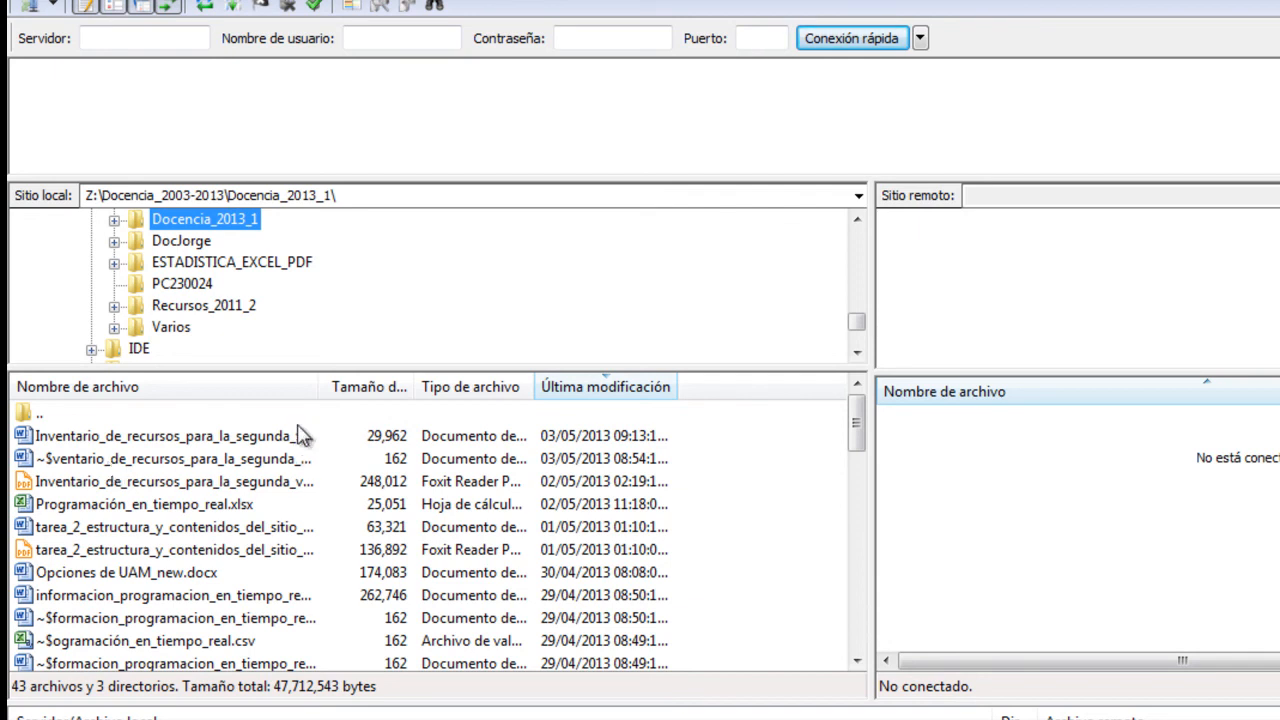
double_click(327, 386)
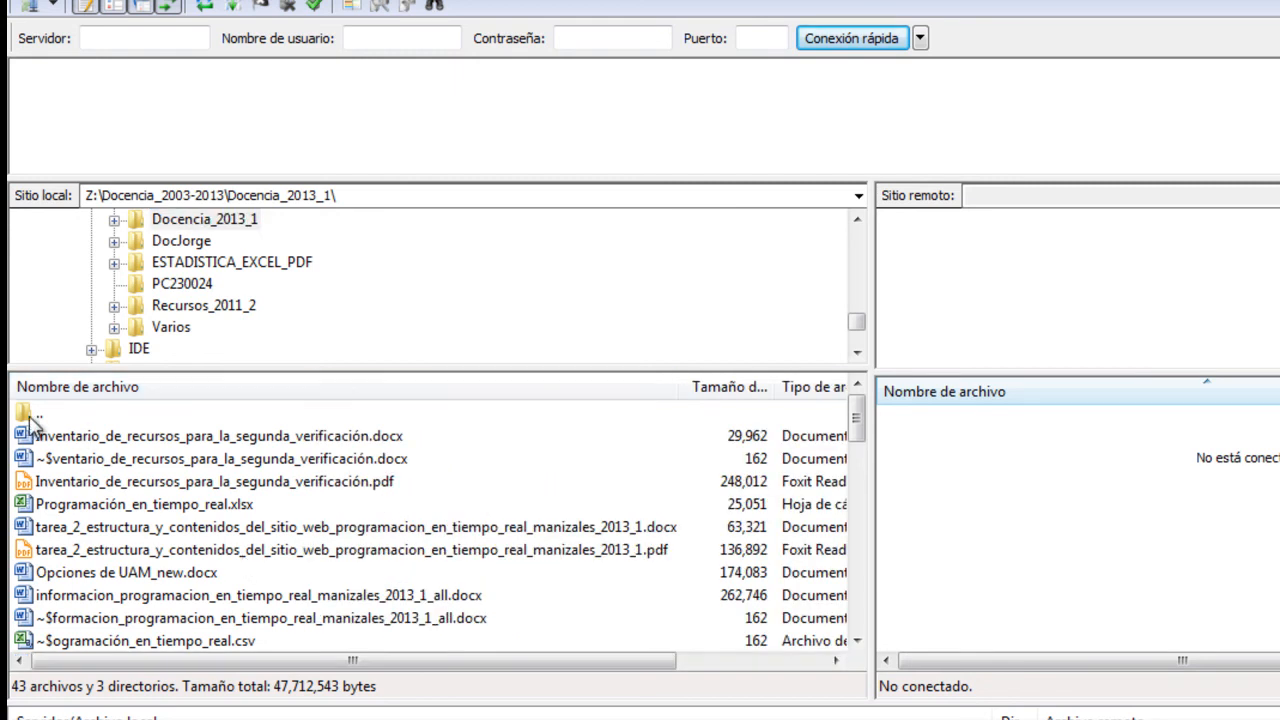
Select the local file FORMATO_MICROCURRICULO_PROGRAMACION_EN_TIEMPO_REAL.docx and connect to the FTP server again.
left_click(194, 556)
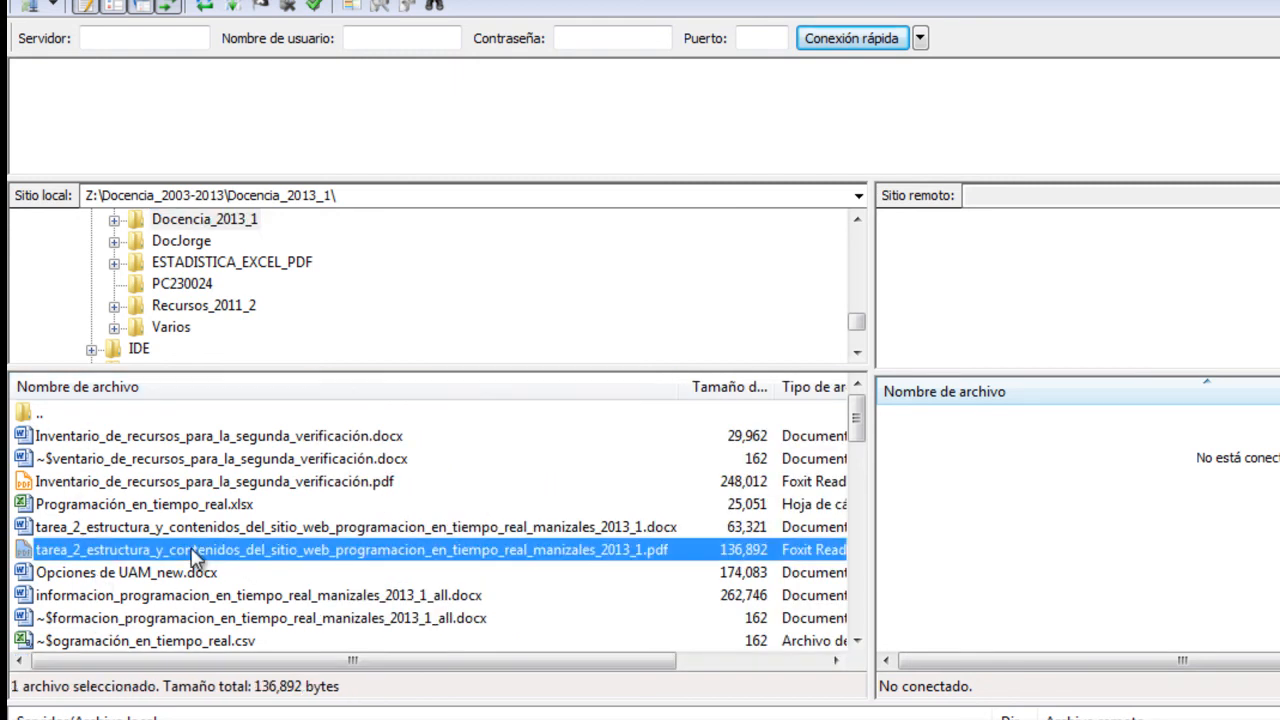
scroll(194, 558, "down", 3)
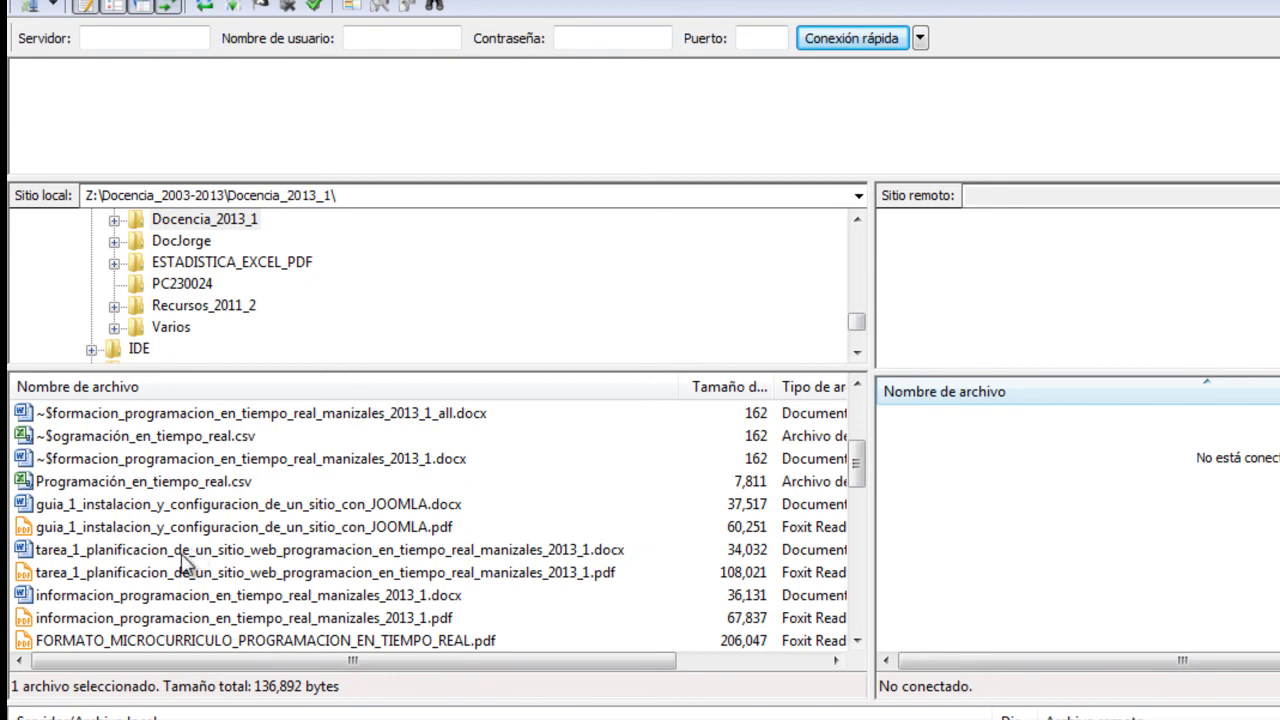
scroll(188, 560, "down", 1)
left_click(154, 593)
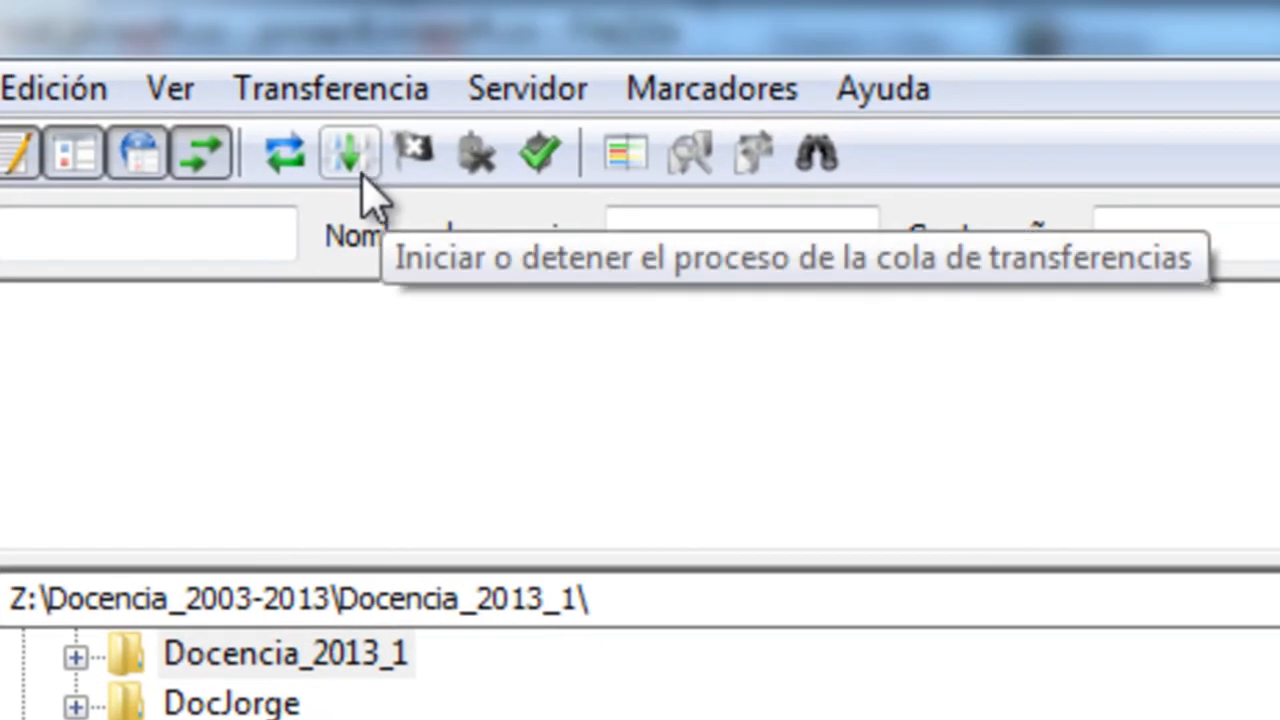
left_click(548, 180)
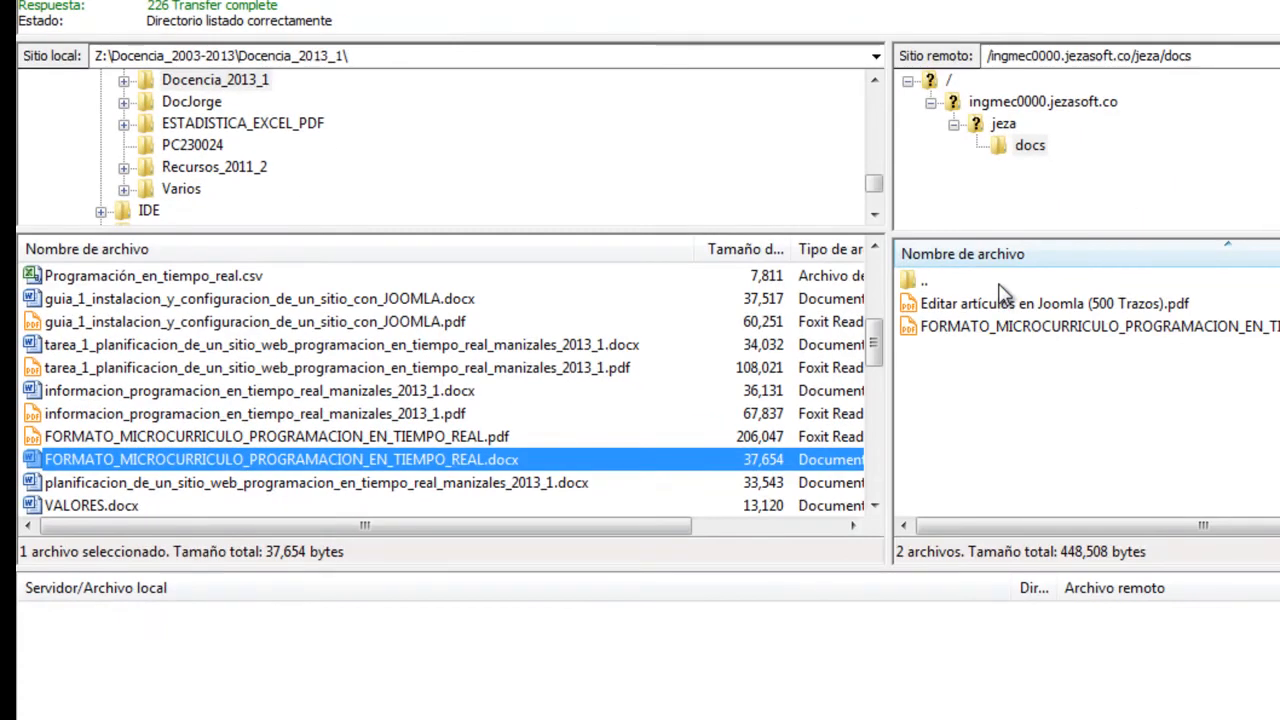
Upload the selected DOCX syllabus to the remote docs folder and open the uploaded file's name for editing.
right_click(393, 446)
left_click(400, 478)
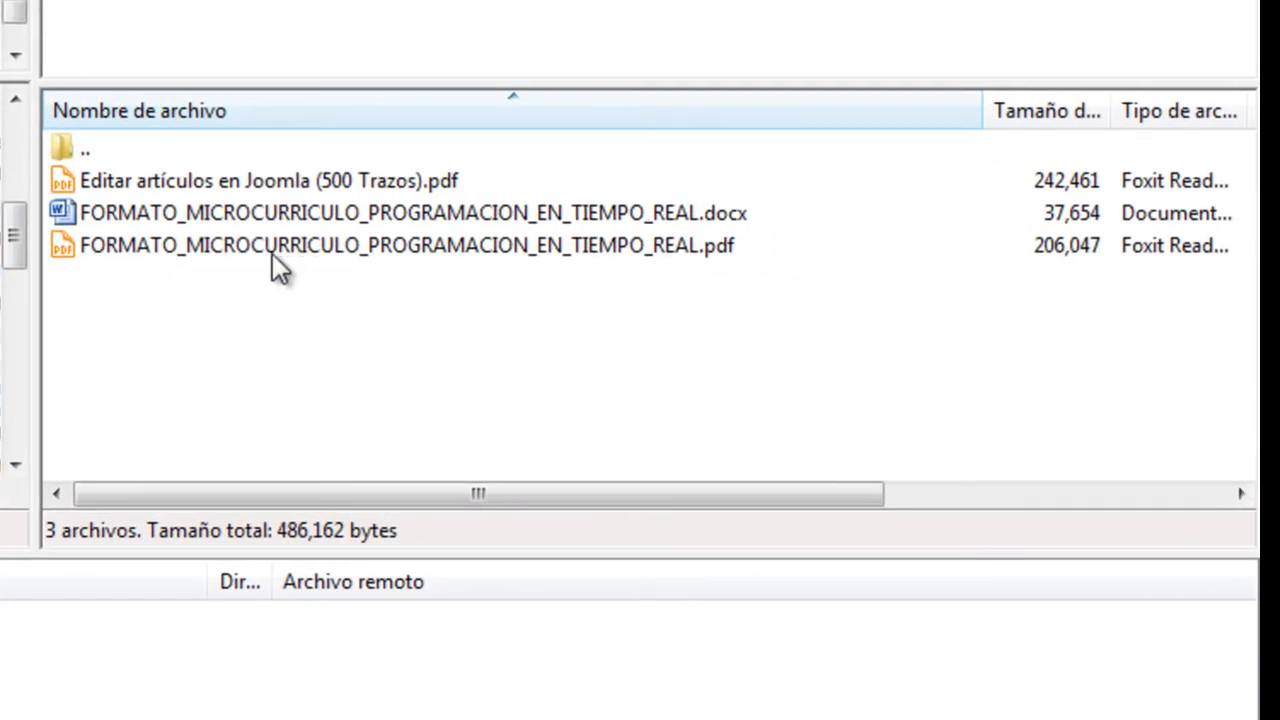
right_click(324, 222)
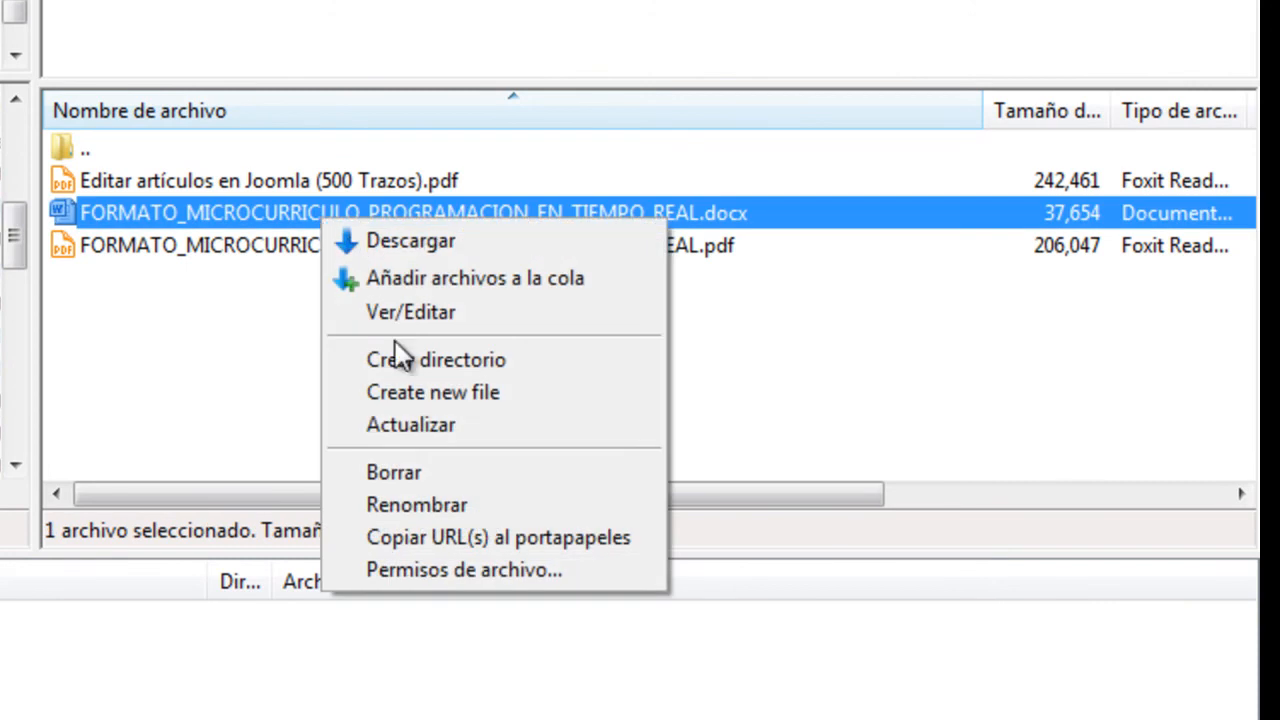
left_click(394, 503)
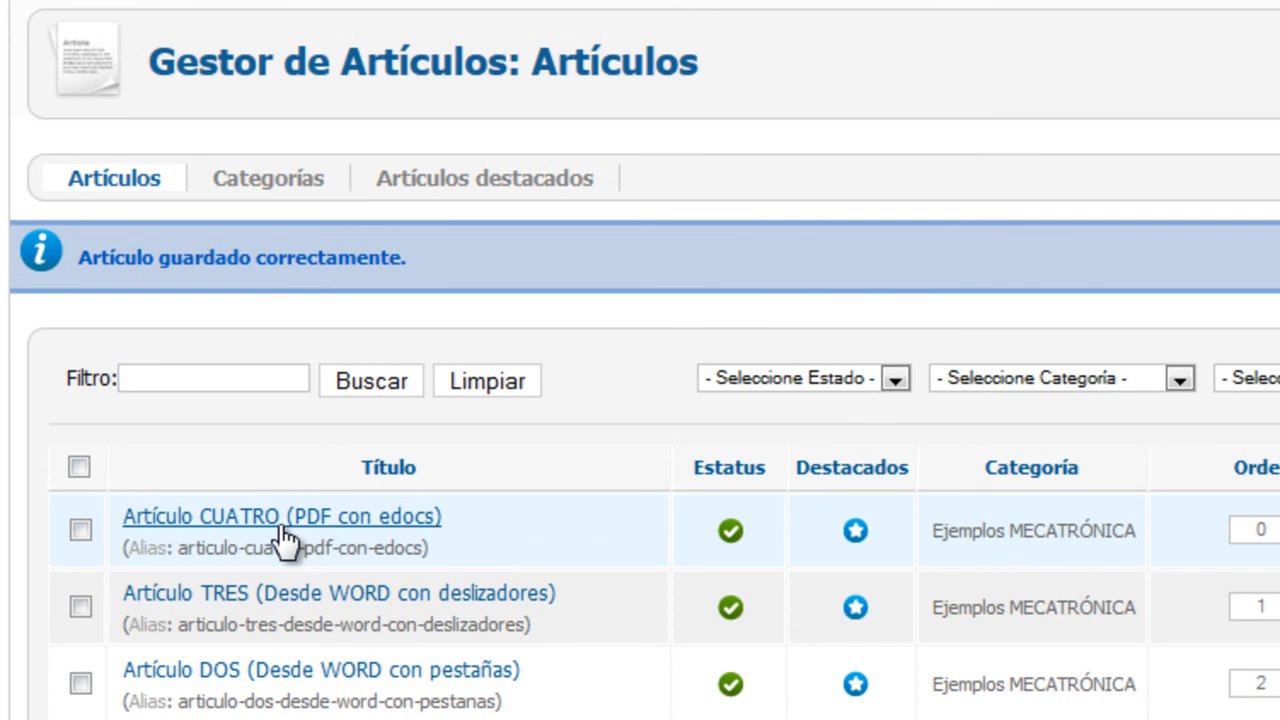
Switch to the Joomla article manager, open Artículo CUATRO and copy its entire HTML source code without changing it.
left_click(284, 528)
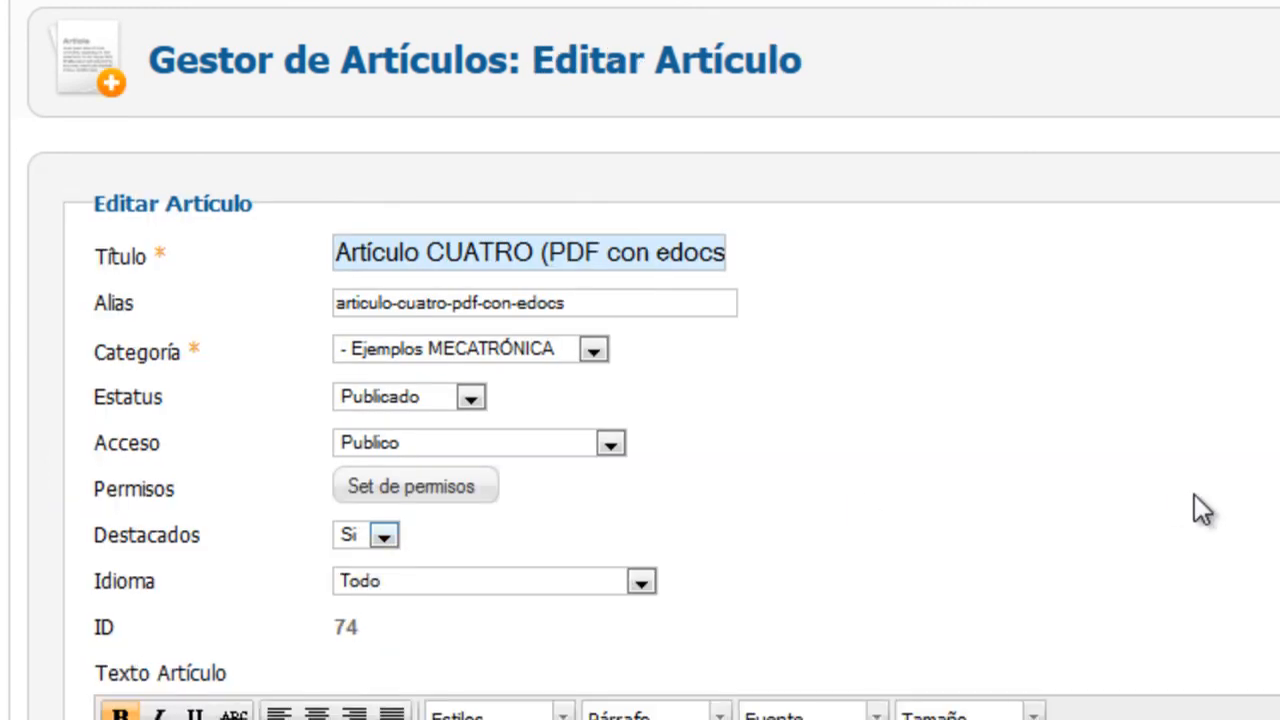
scroll(730, 547, "down", 5)
left_click(709, 367)
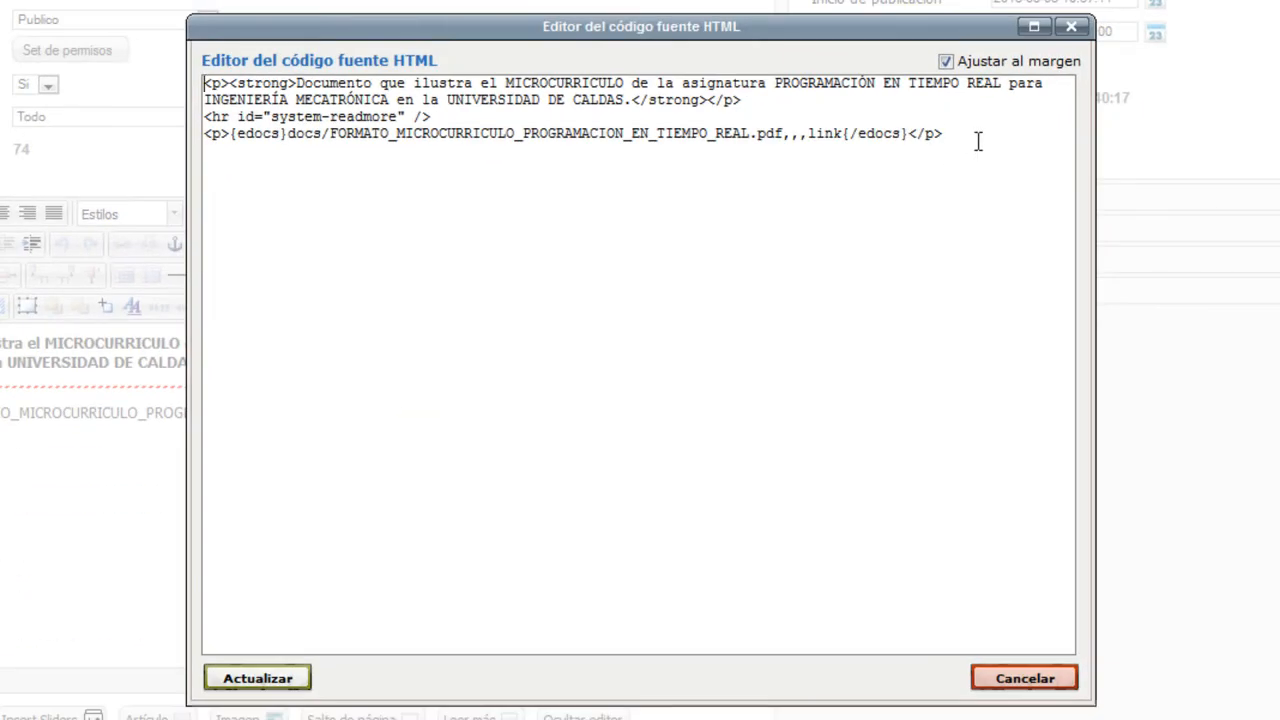
left_click_drag(978, 141, 148, 32)
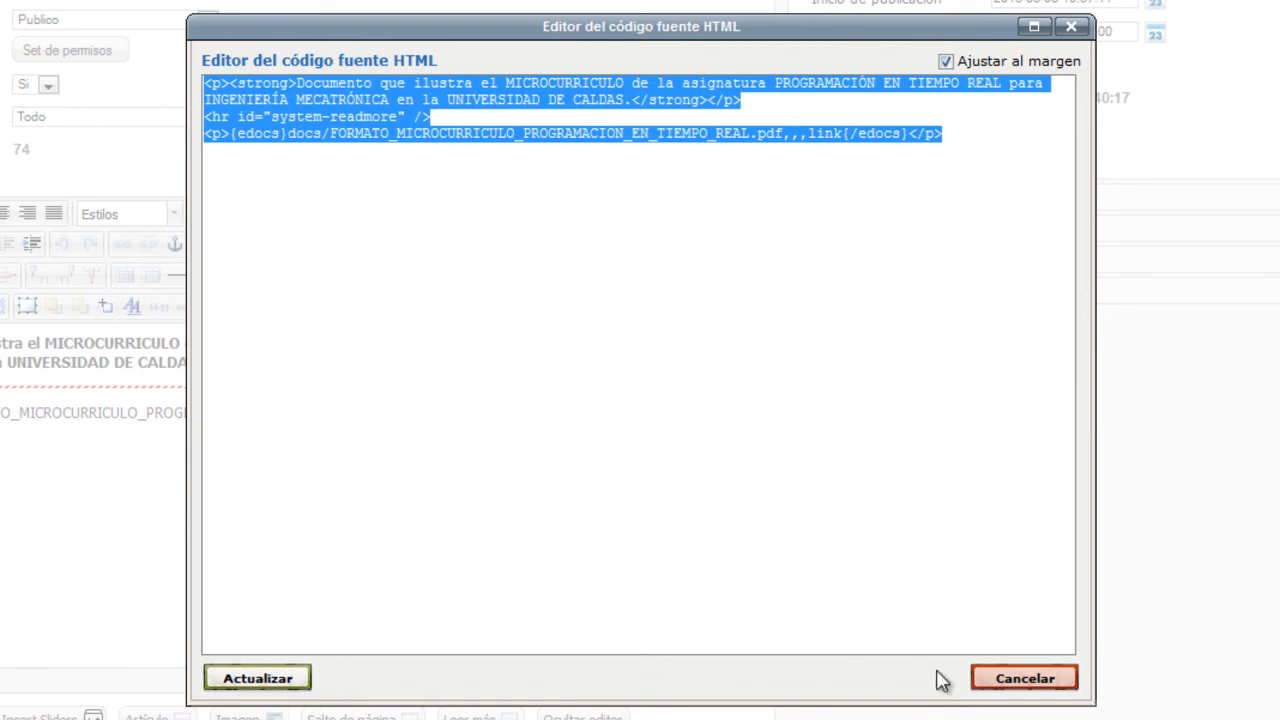
left_click(990, 678)
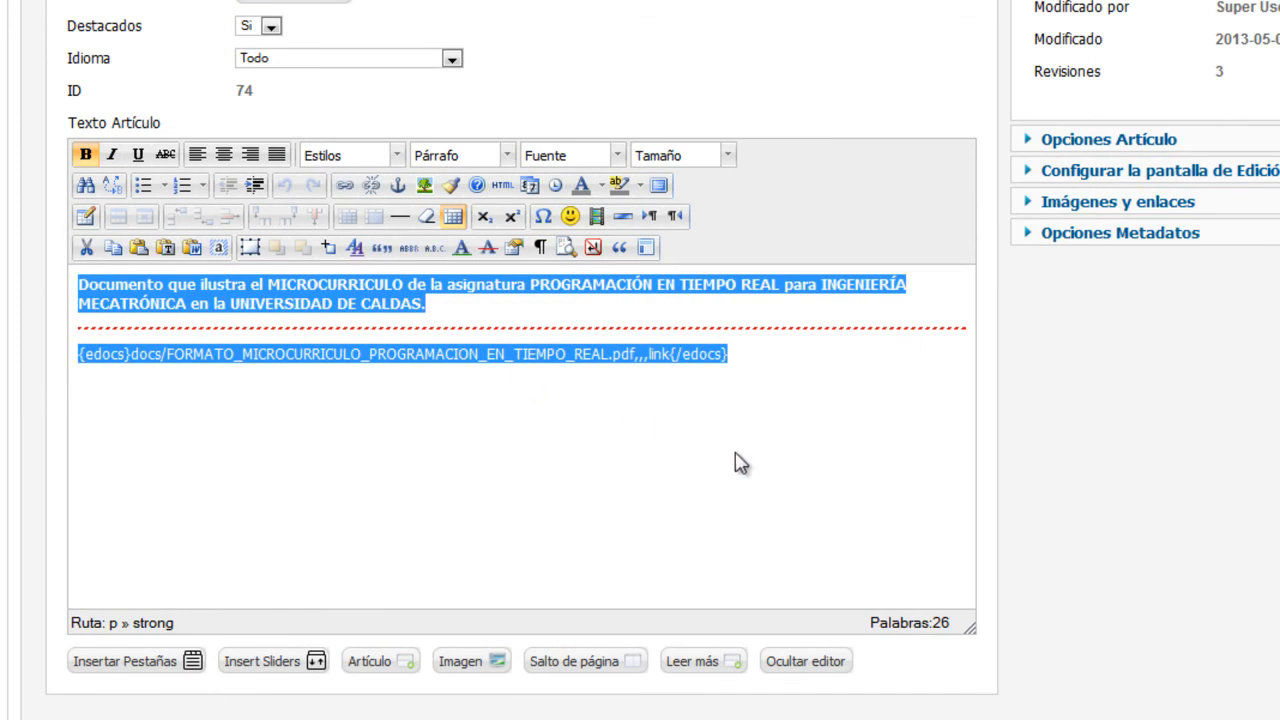
Save Artículo CUATRO and start a new article.
left_click(565, 515)
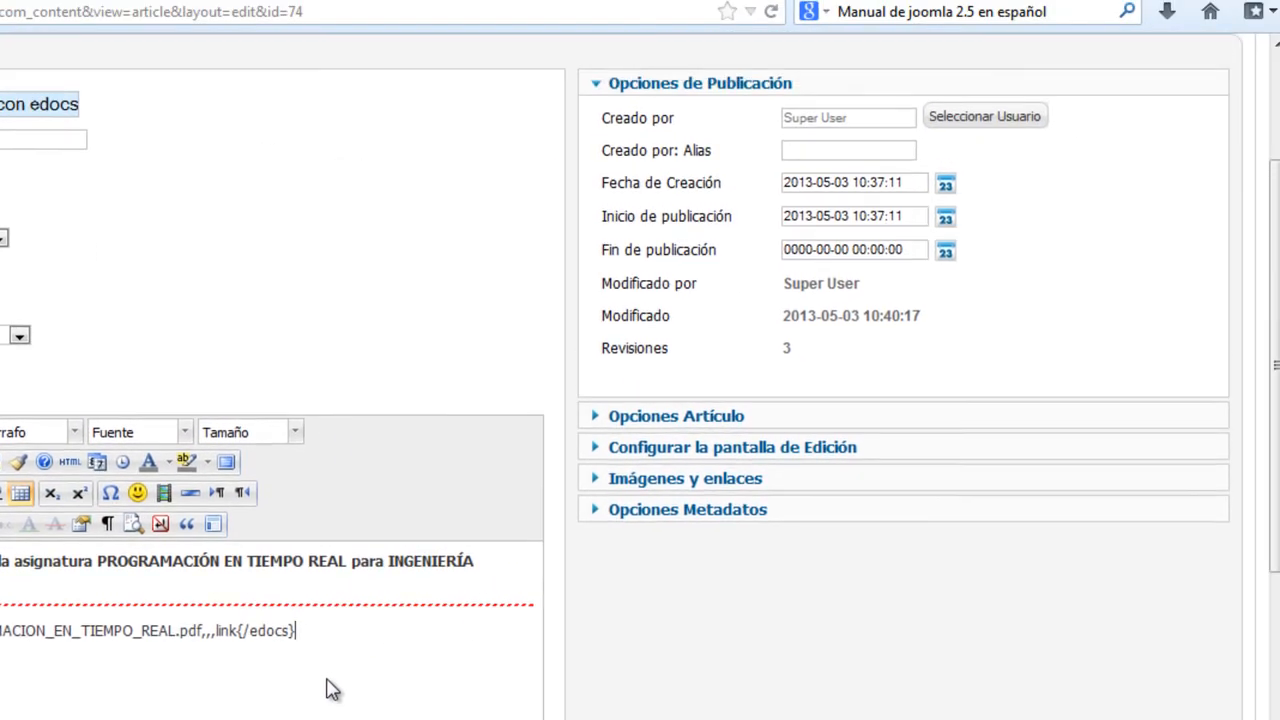
scroll(891, 343, "up", 3)
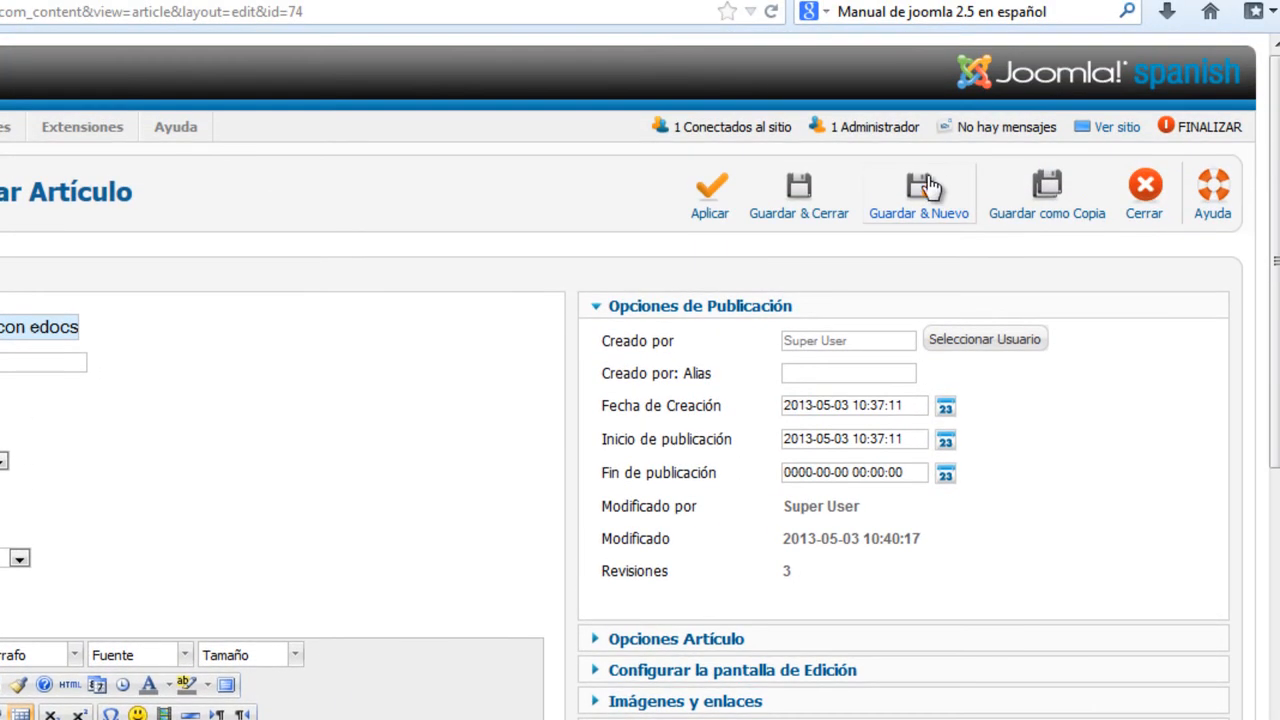
left_click(921, 191)
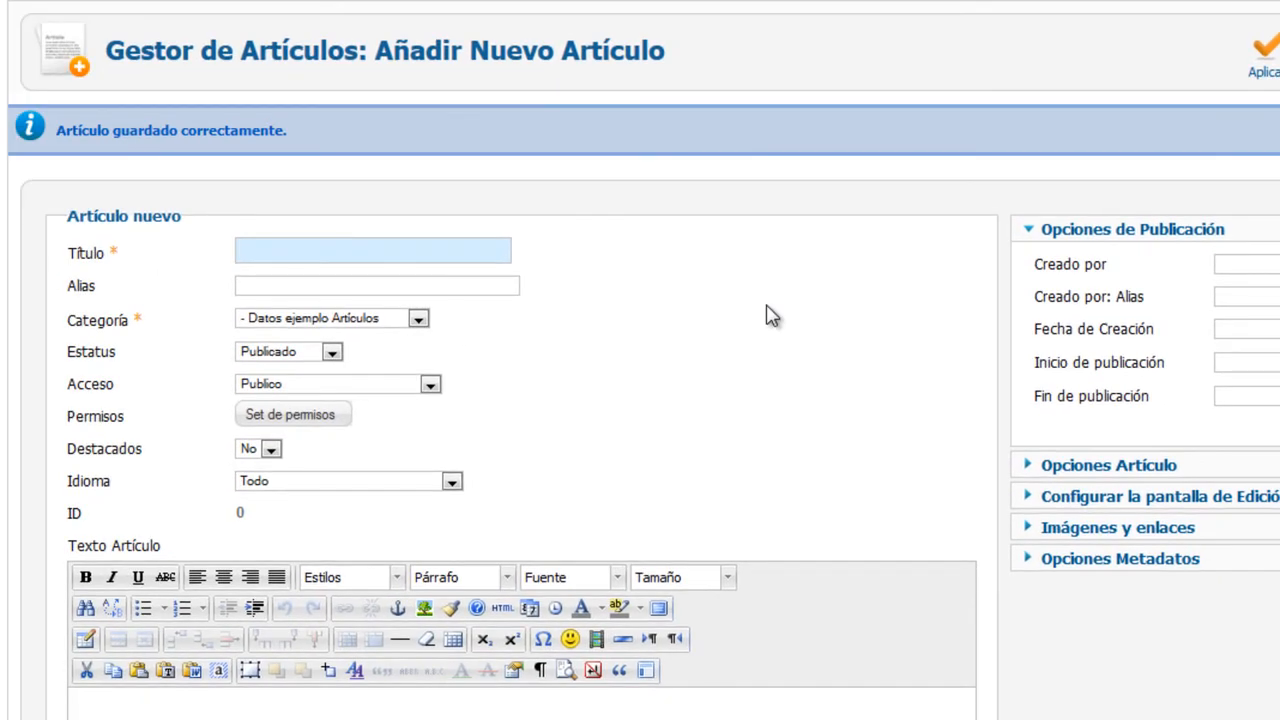
Title the new article "Artículo CINCO (DOCX con edocs)", reusing the title of Artículo CUATRO.
type("A")
key("Down")
key("Tab")
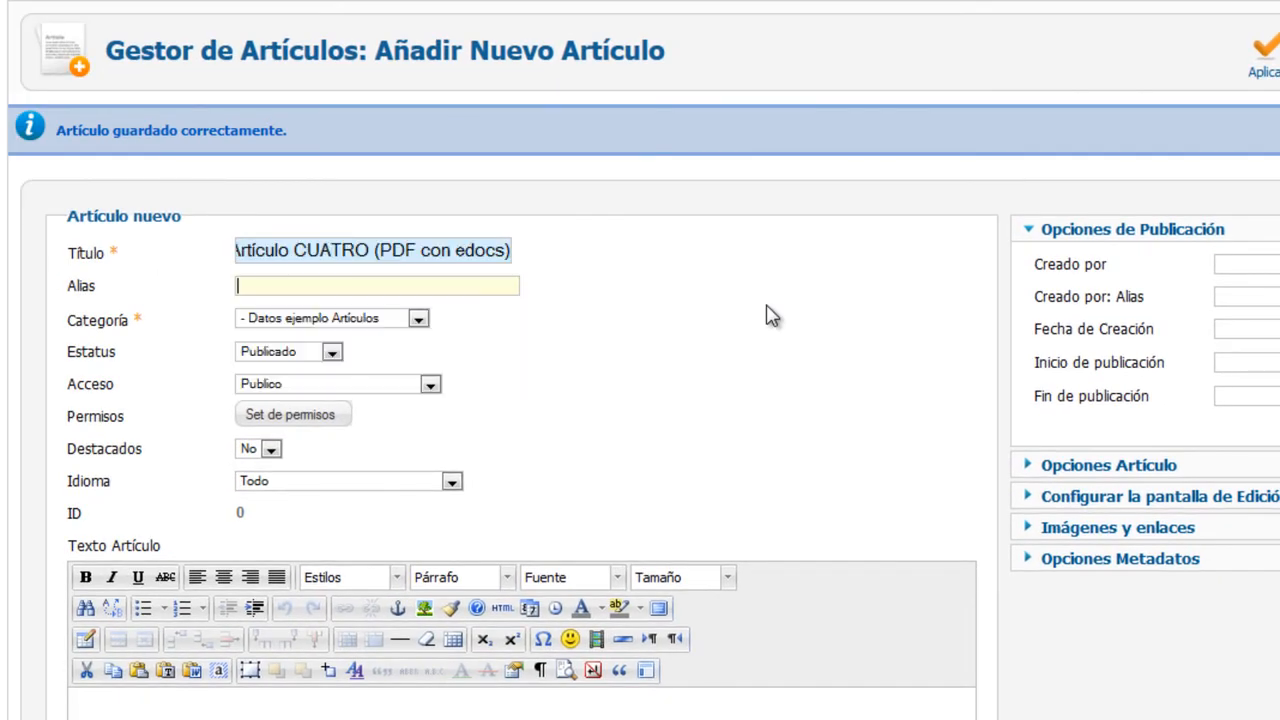
left_click(309, 256)
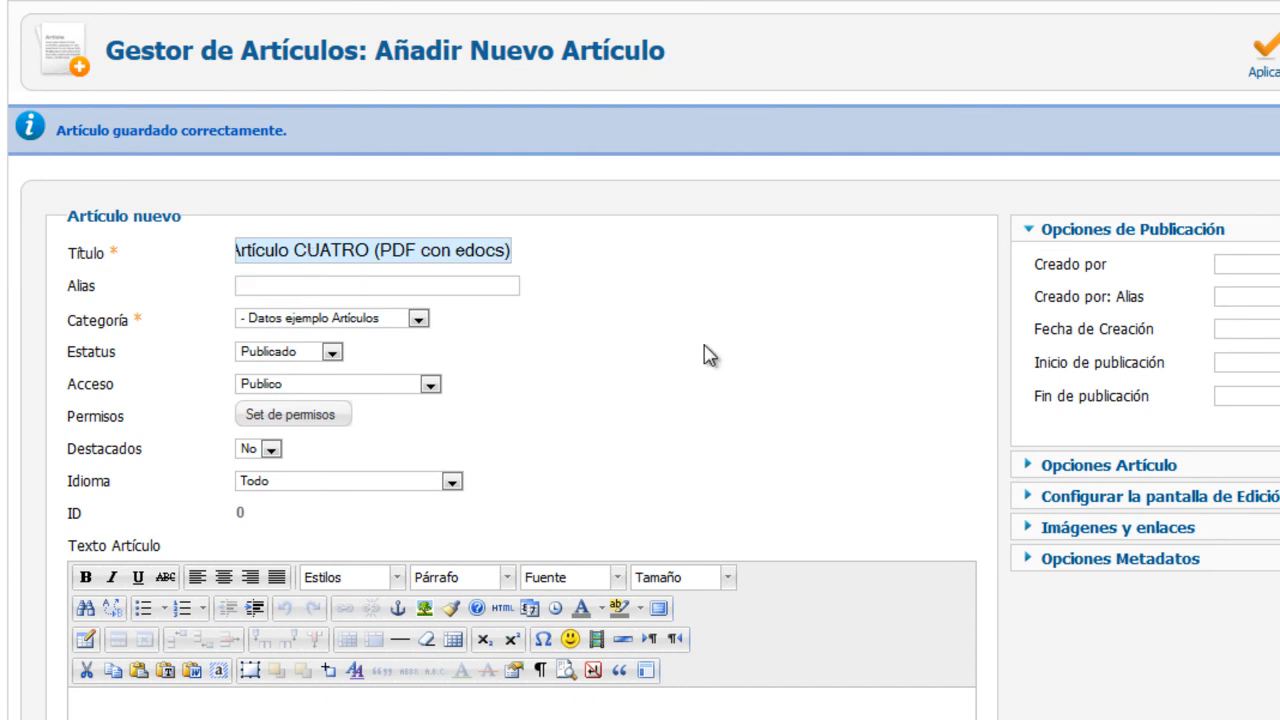
type("INCO")
key("Delete")
key("Delete")
key("Delete")
key("Delete")
key("Delete")
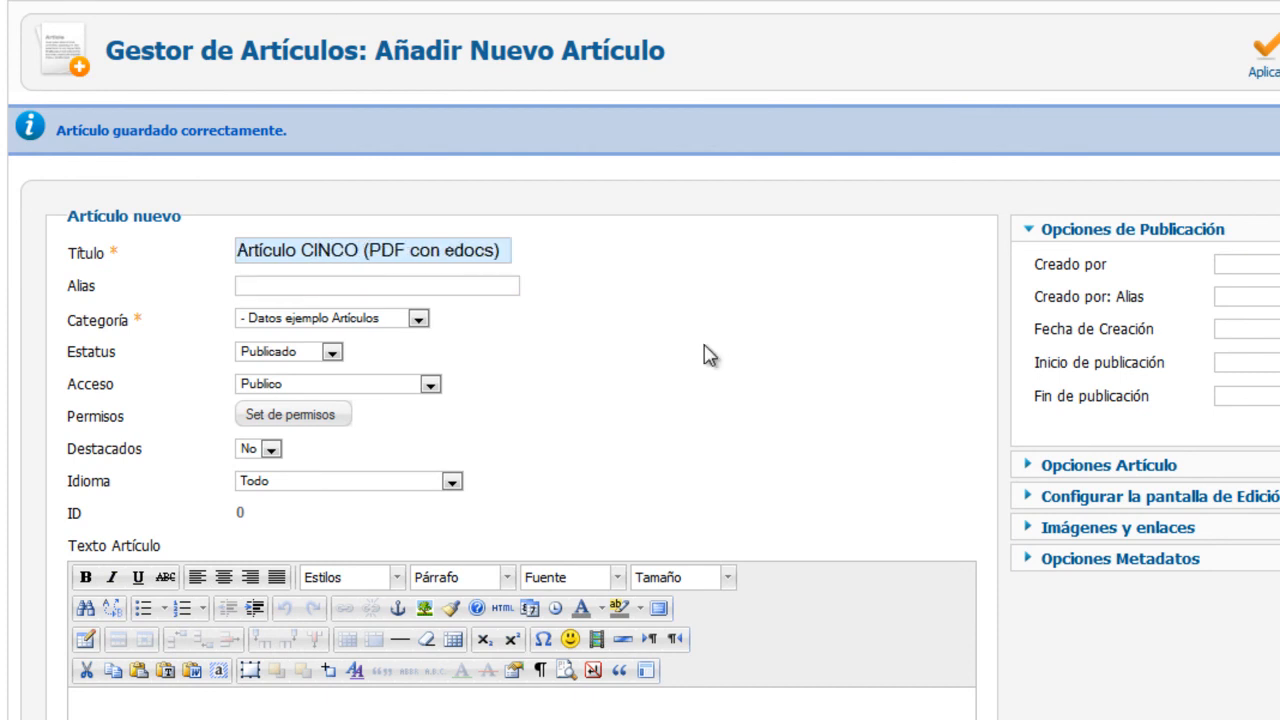
type("DOCX")
key("Delete")
key("Delete")
key("Delete")
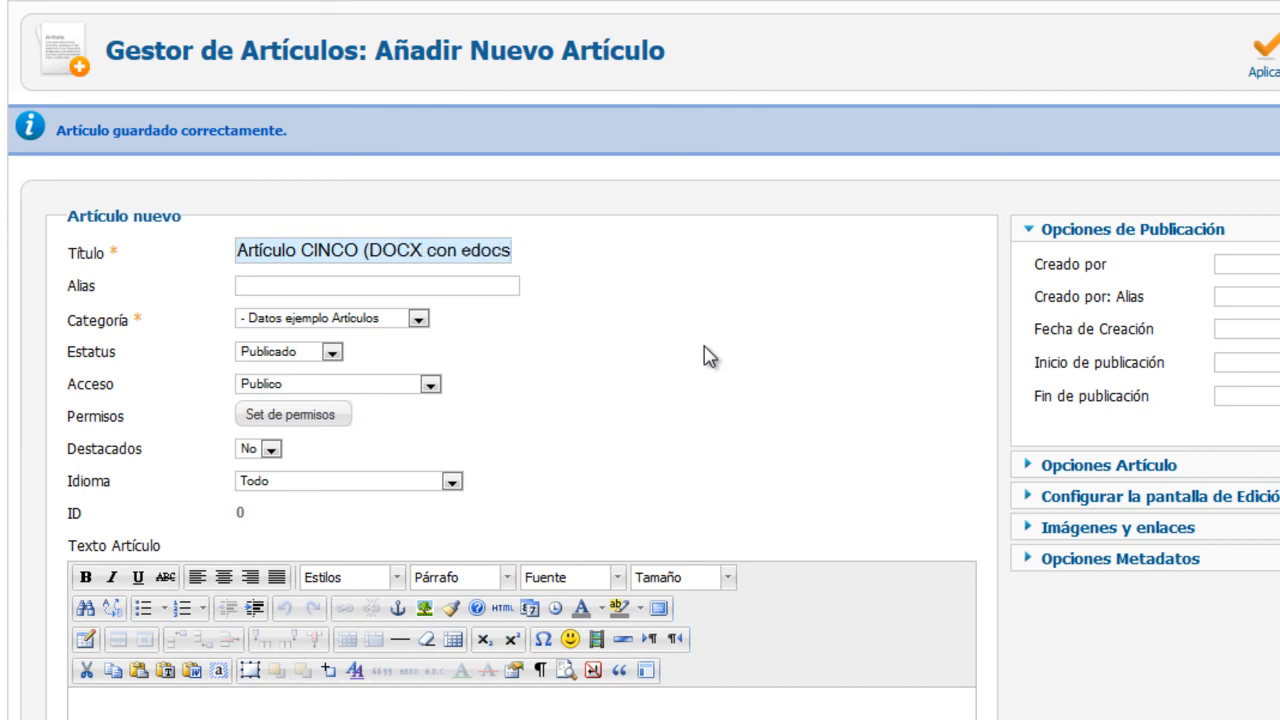
Assign the article to the category Ejemplos MECATRÓNICA and mark it as featured.
left_click(417, 318)
scroll(385, 470, "down", 2)
left_click(330, 627)
left_click(631, 311)
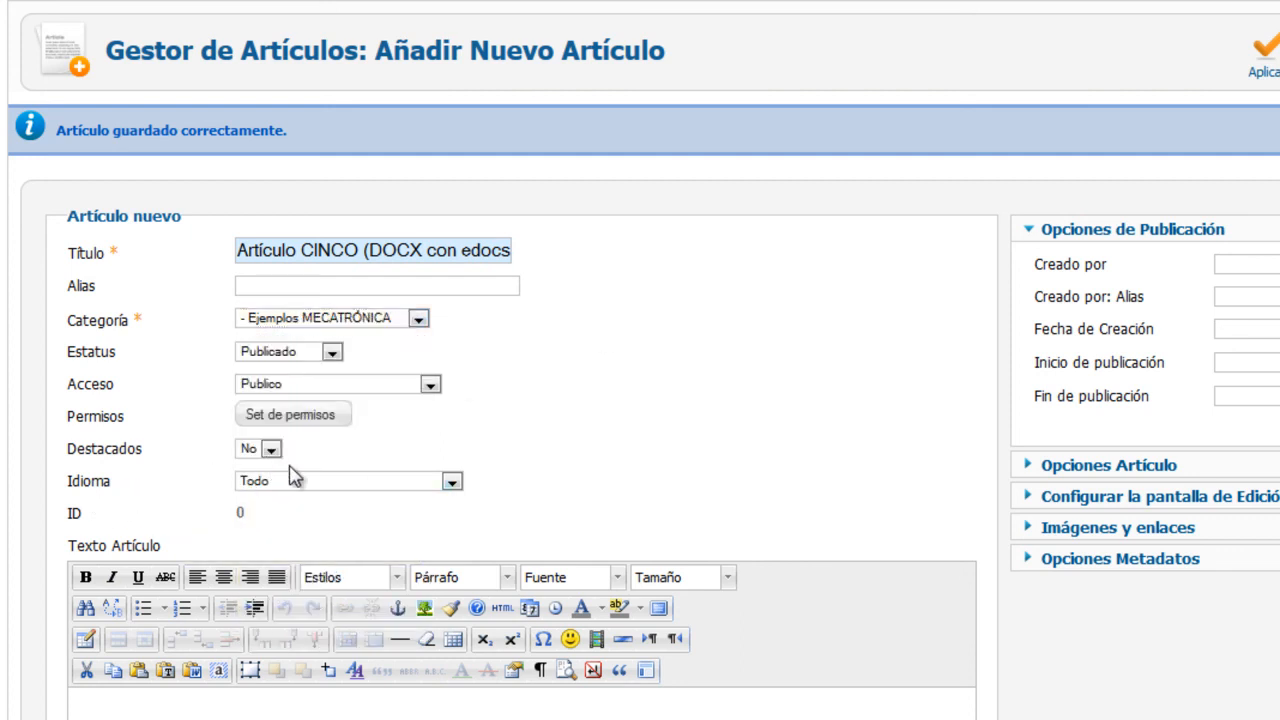
left_click(271, 450)
left_click(251, 485)
Paste the copied HTML source into the article, set the embedded file's extension to docx, and save without closing.
scroll(540, 452, "down", 3)
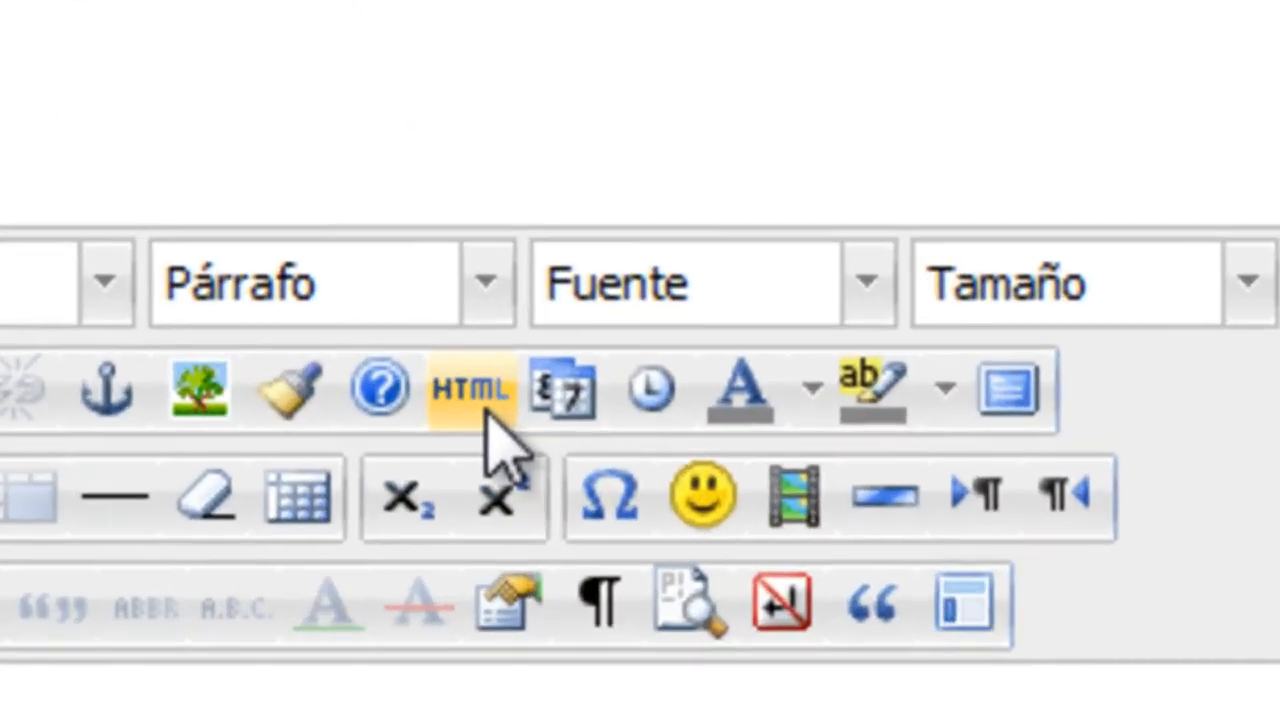
left_click(487, 414)
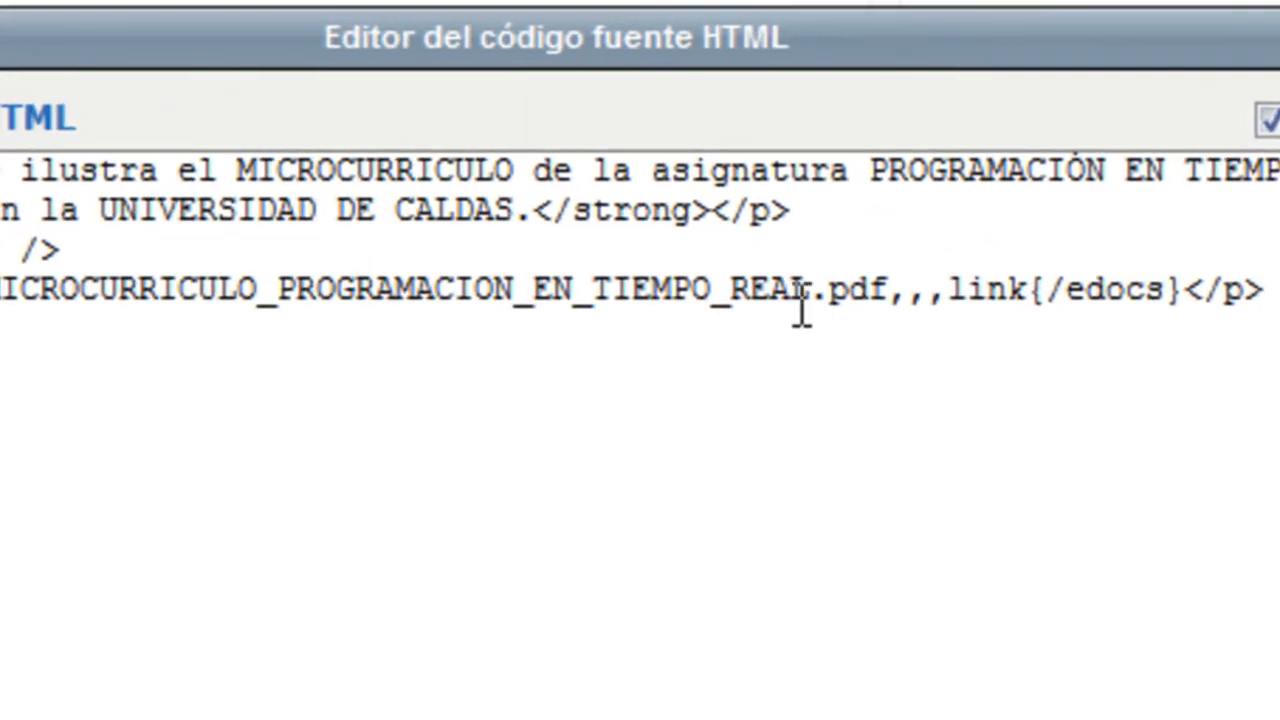
left_click_drag(834, 311, 894, 314)
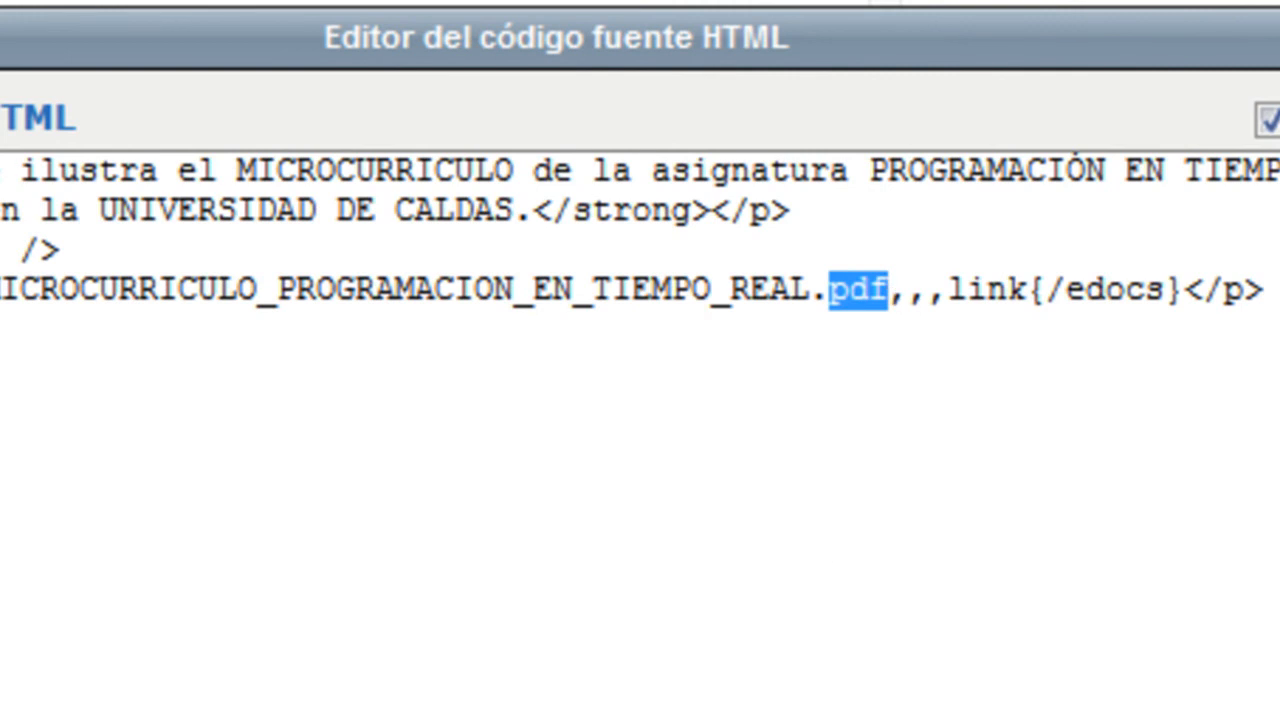
type("docx")
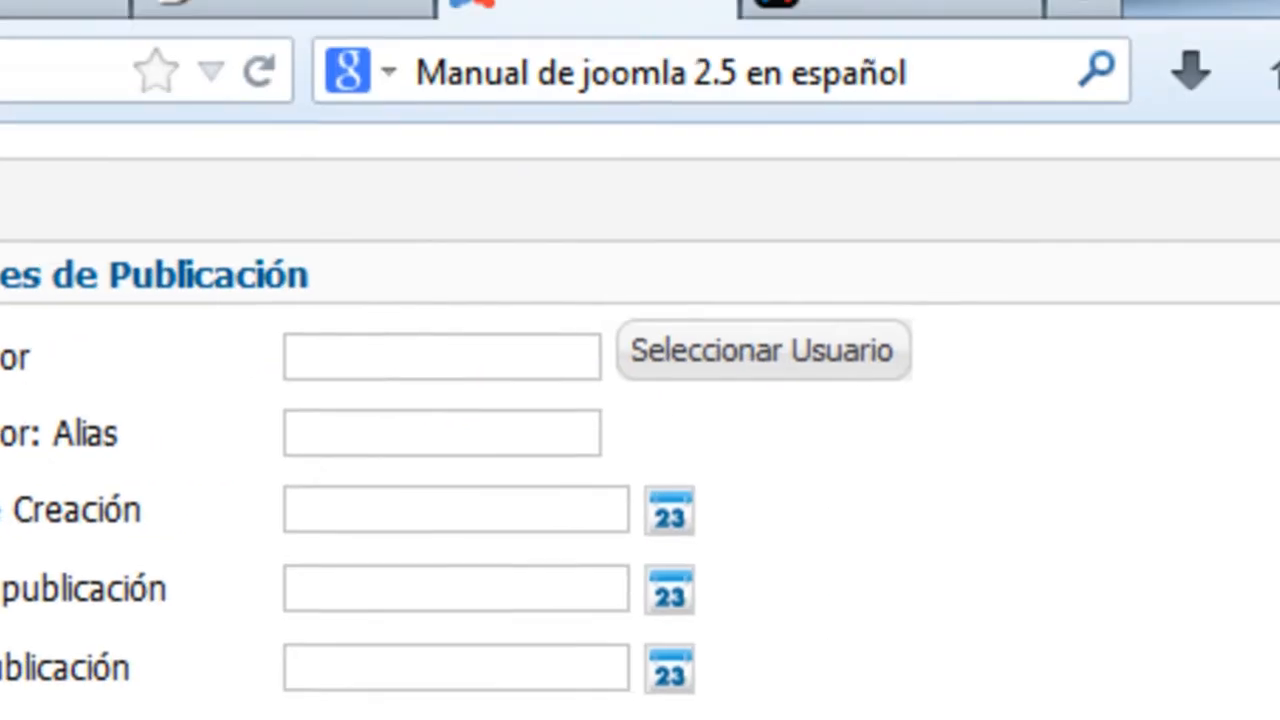
scroll(632, 448, "up", 5)
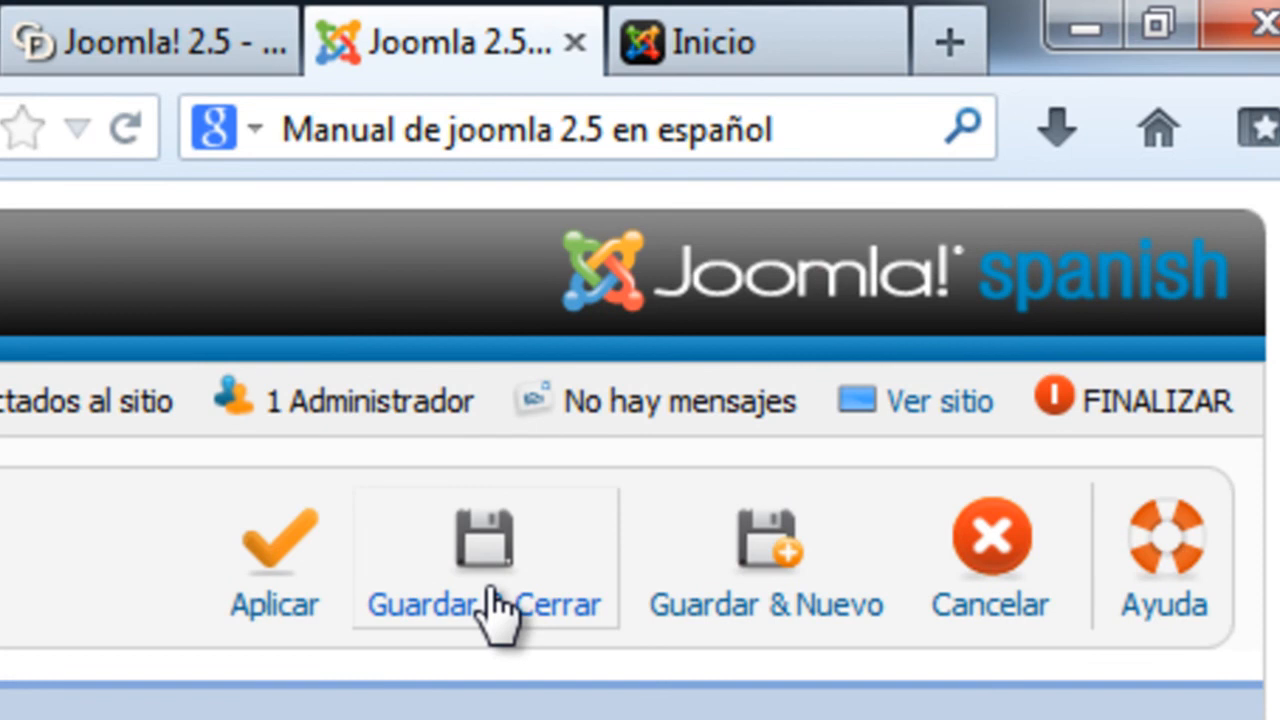
left_click(298, 600)
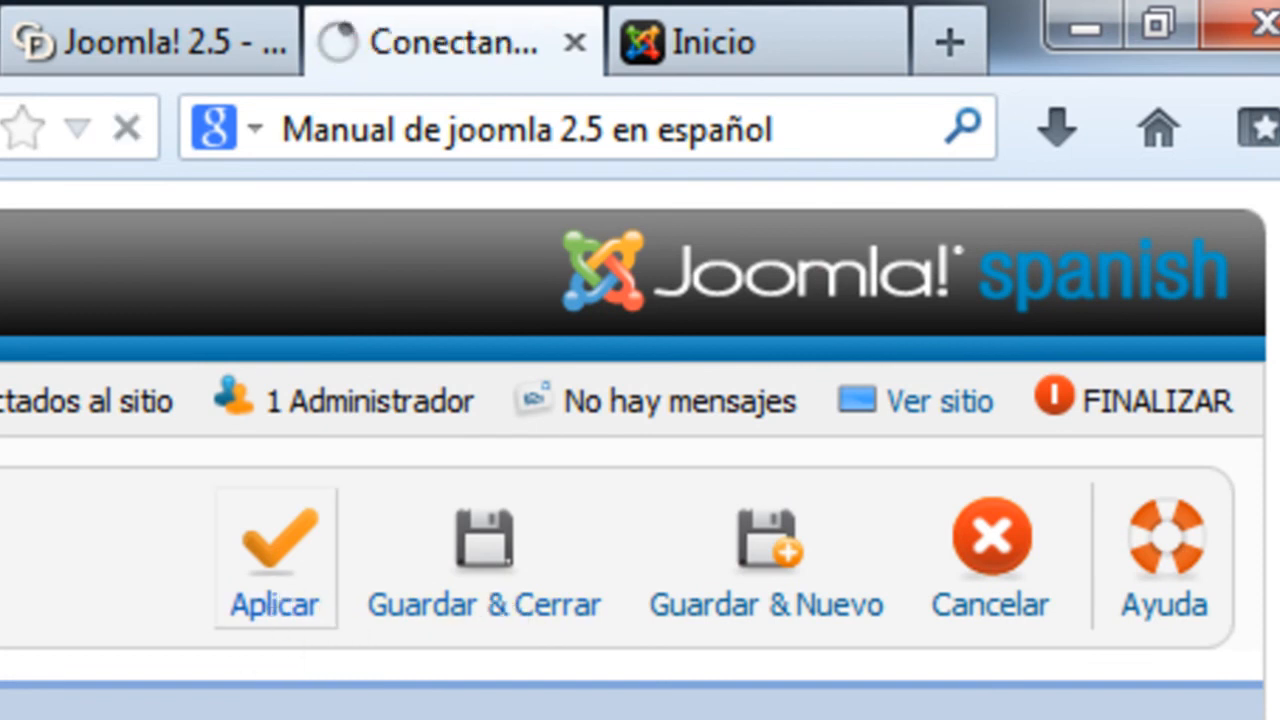
Go to the site's home page, refresh its article list and open the full text of Artículo CINCO.
left_click(793, 45)
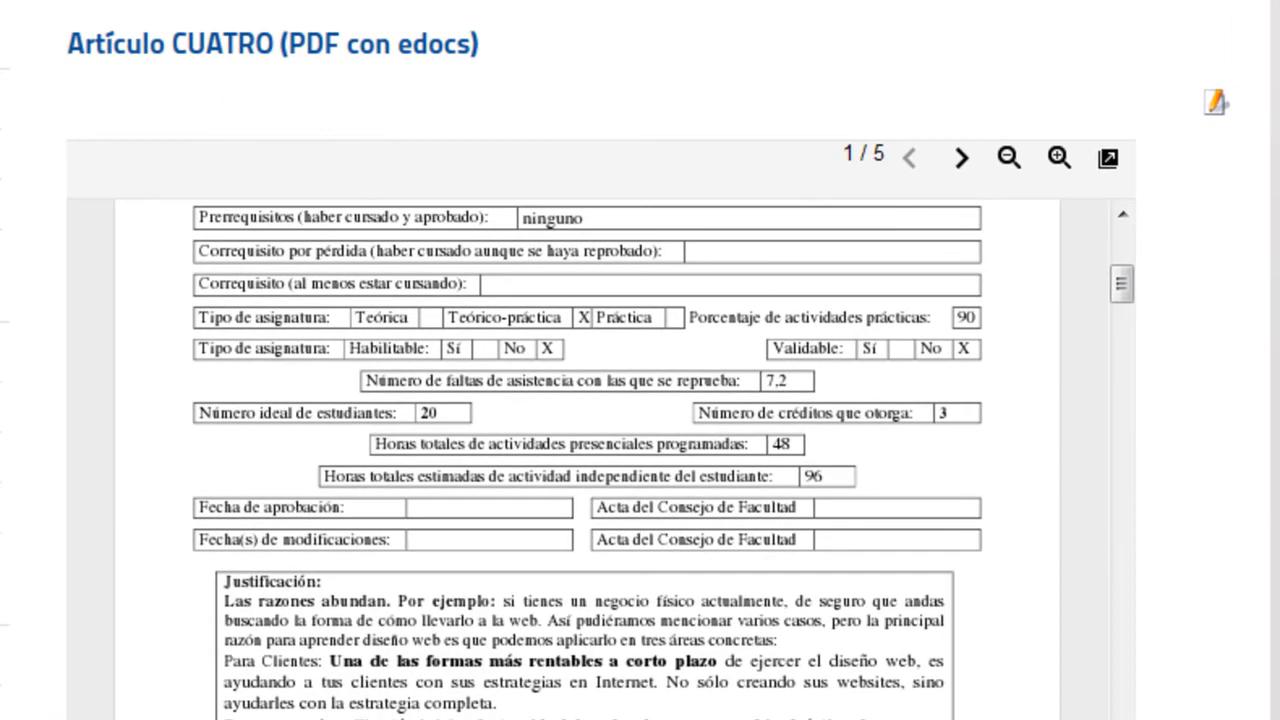
scroll(588, 460, "up", 5)
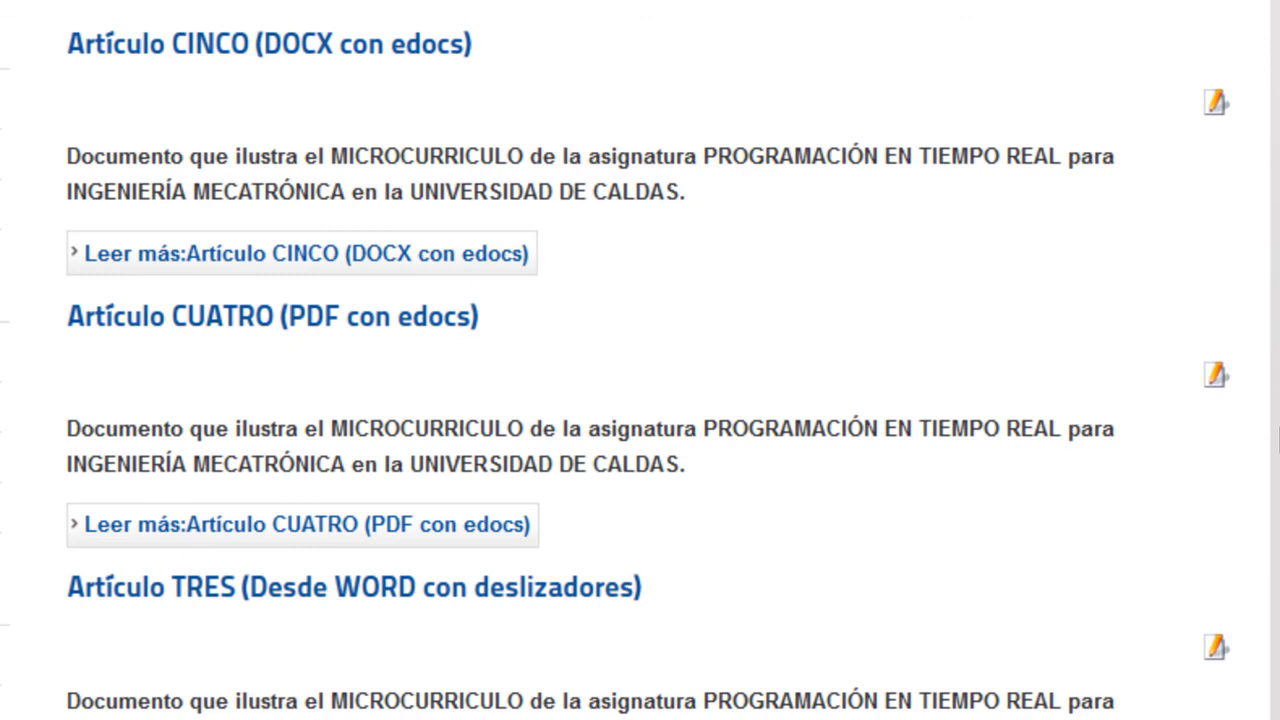
scroll(428, 537, "up", 4)
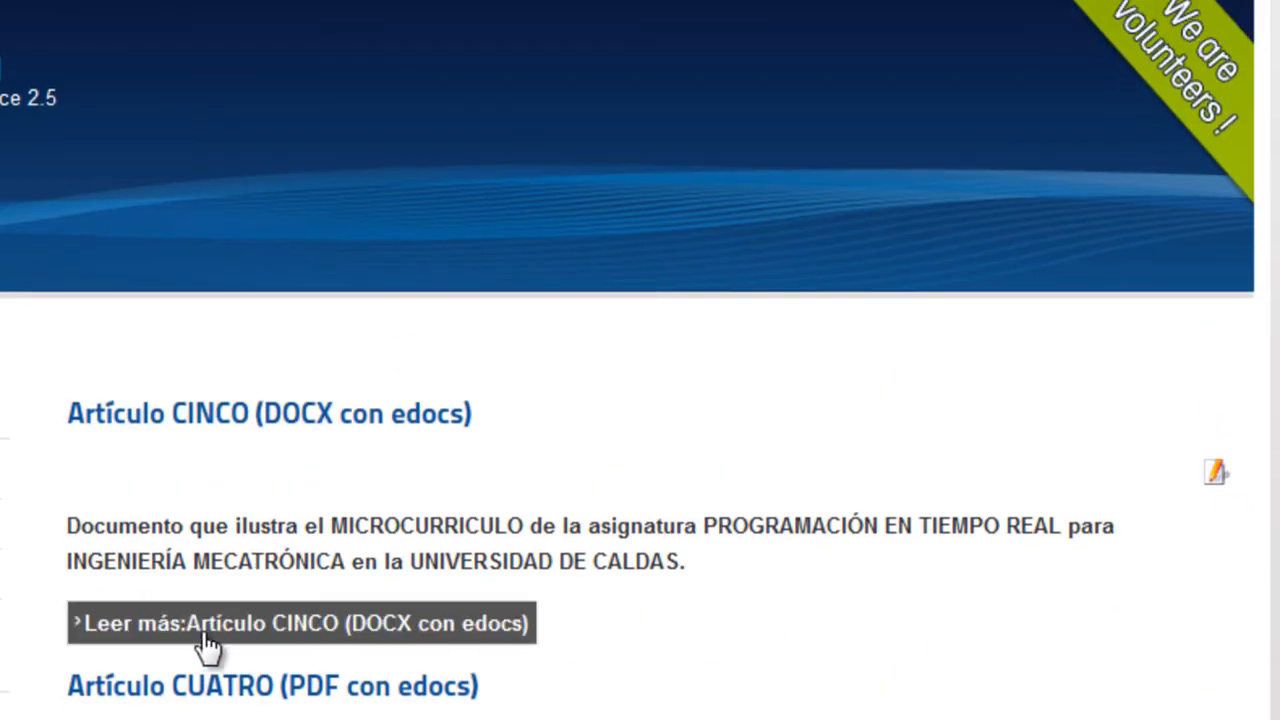
left_click(205, 648)
Examine the DOCX syllabus embedded in Artículo CINCO from its first page to its last, including the download link.
scroll(558, 253, "down", 5)
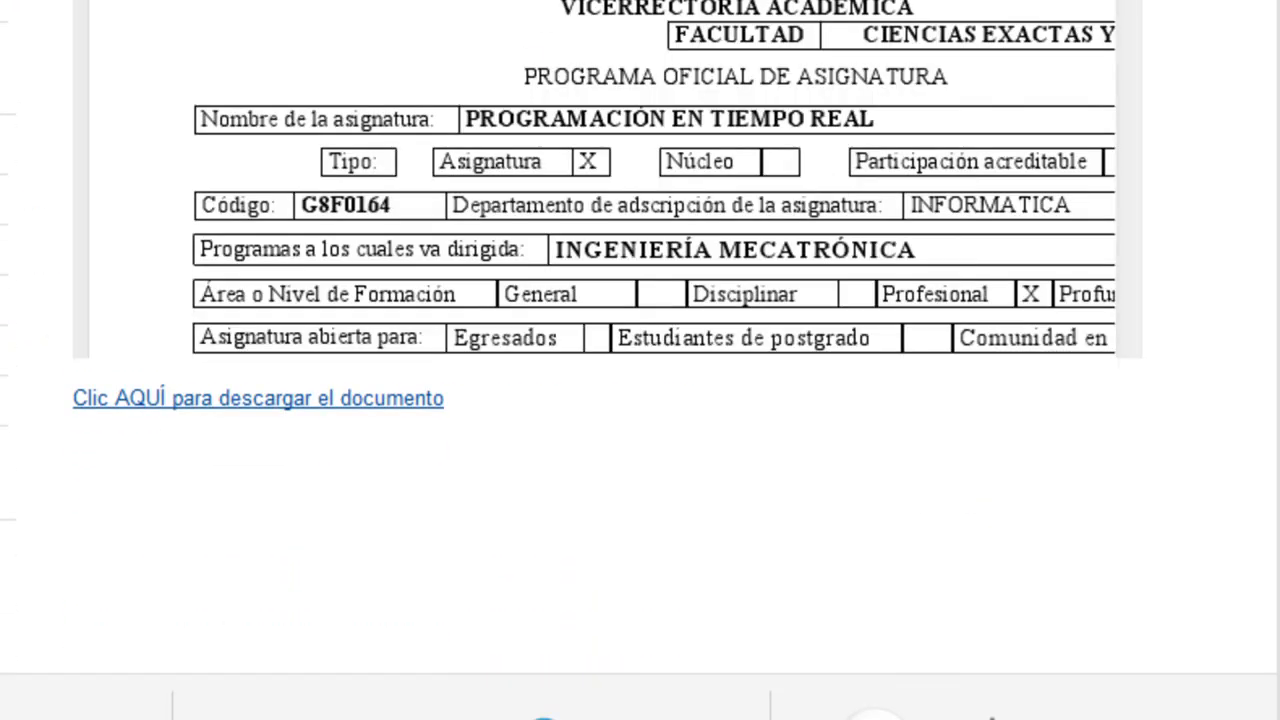
scroll(736, 445, "up", 5)
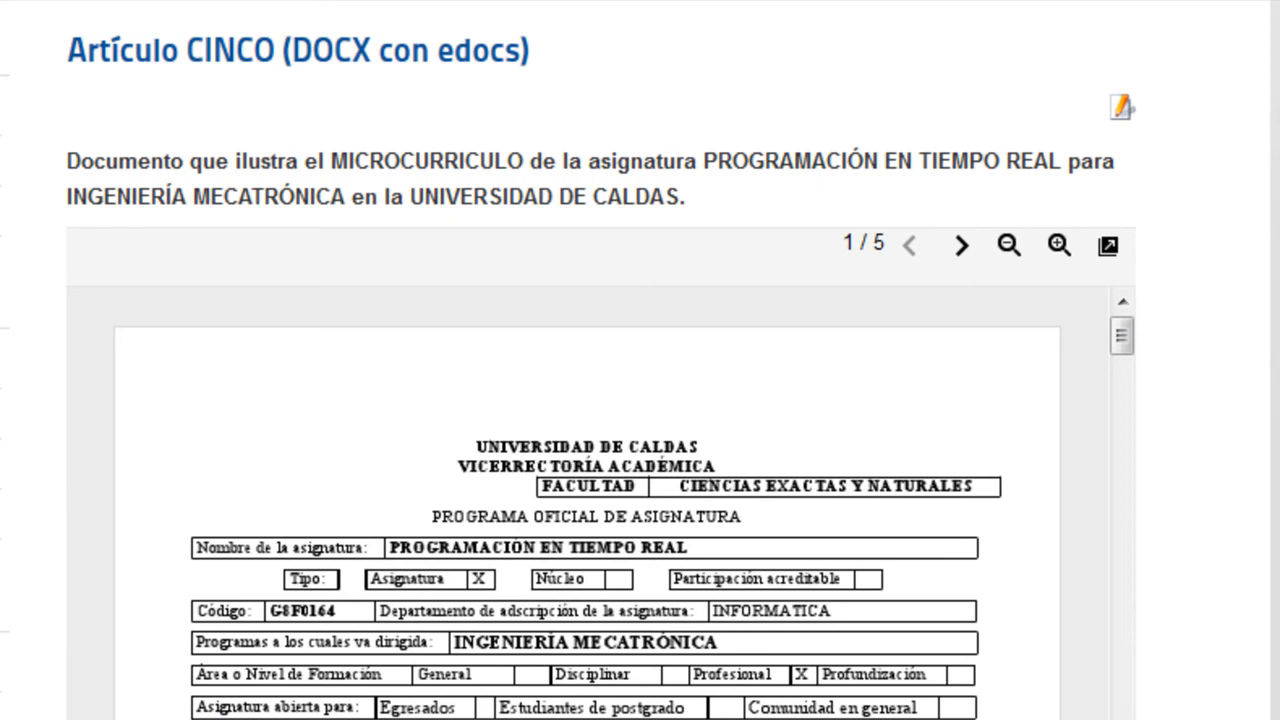
scroll(266, 614, "down", 5)
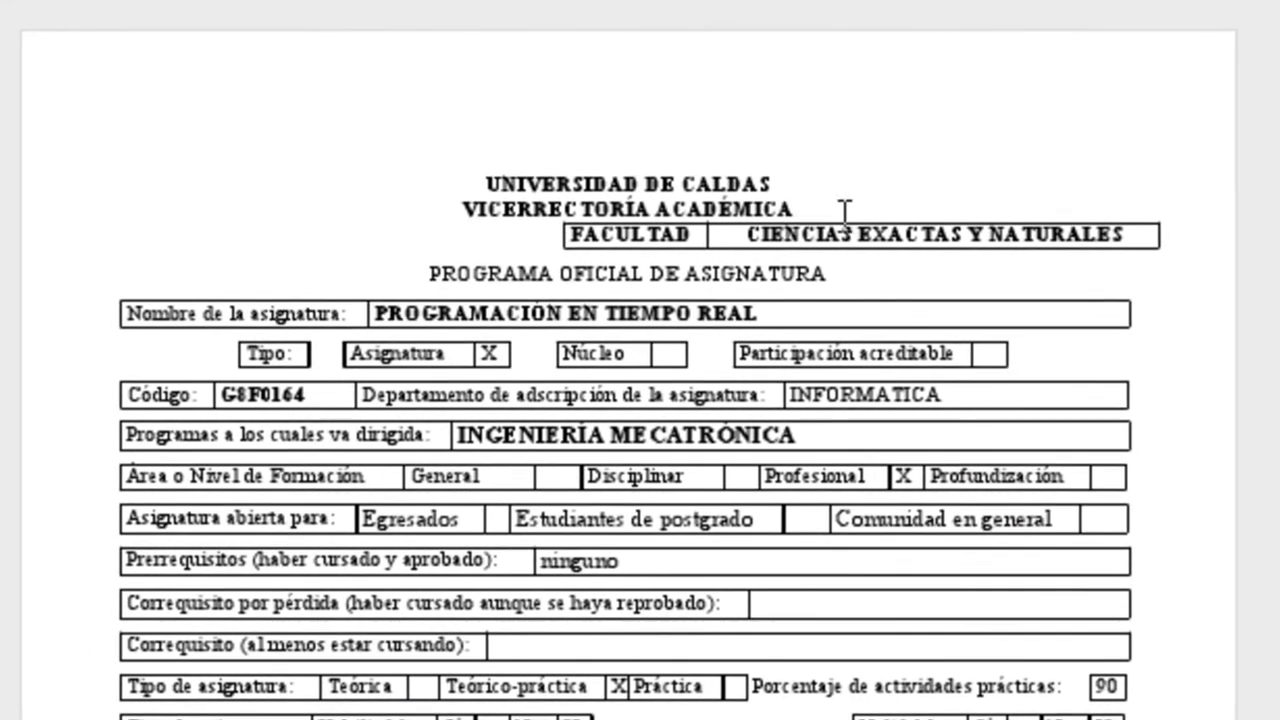
scroll(568, 484, "down", 9)
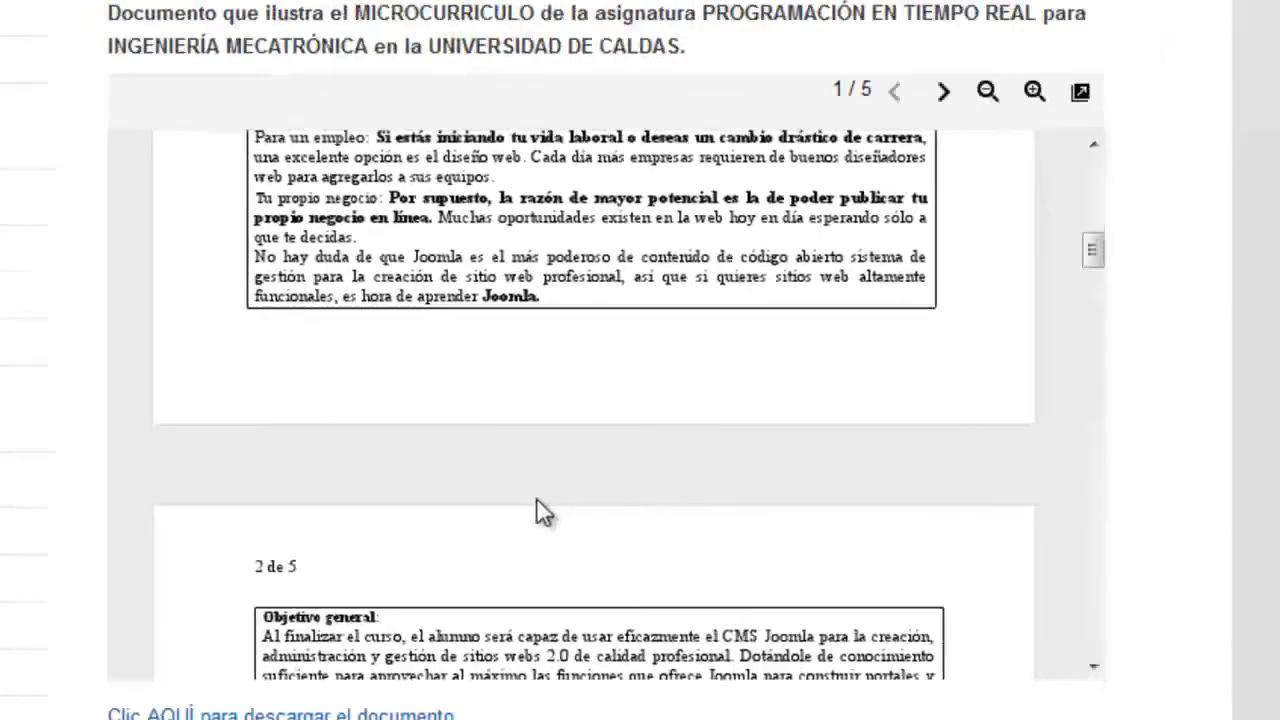
scroll(540, 510, "down", 10)
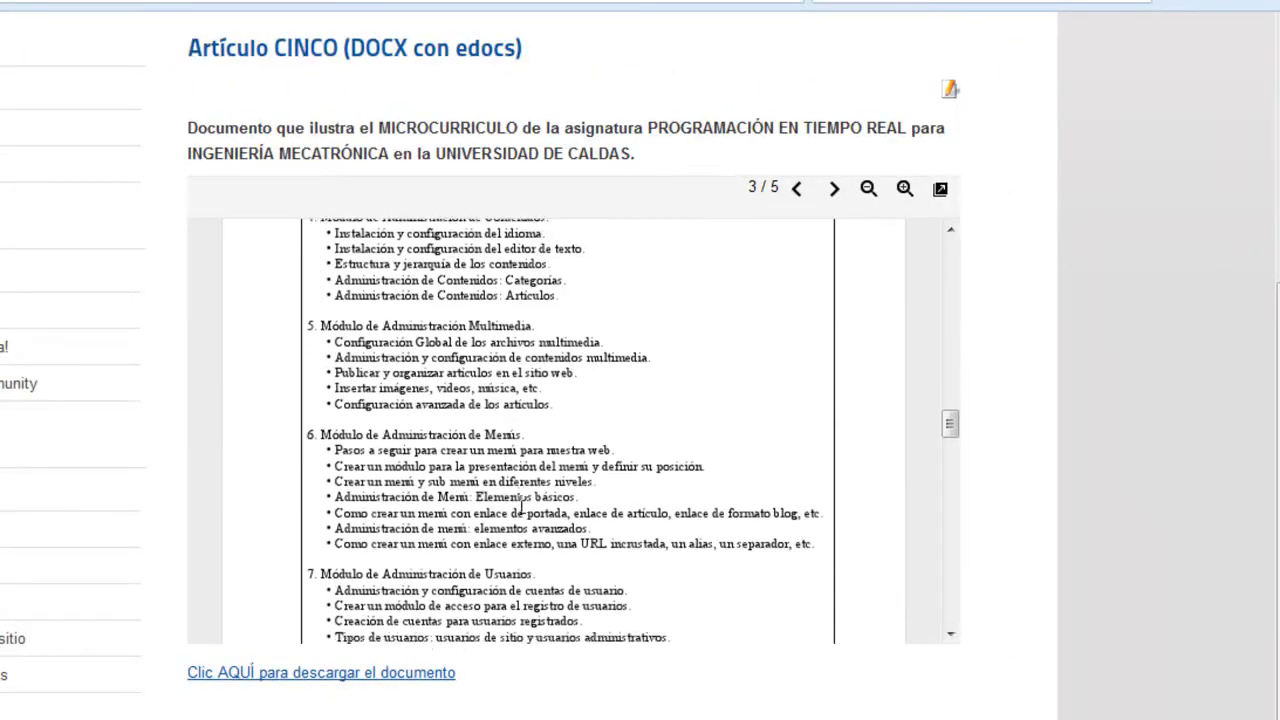
scroll(520, 508, "down", 10)
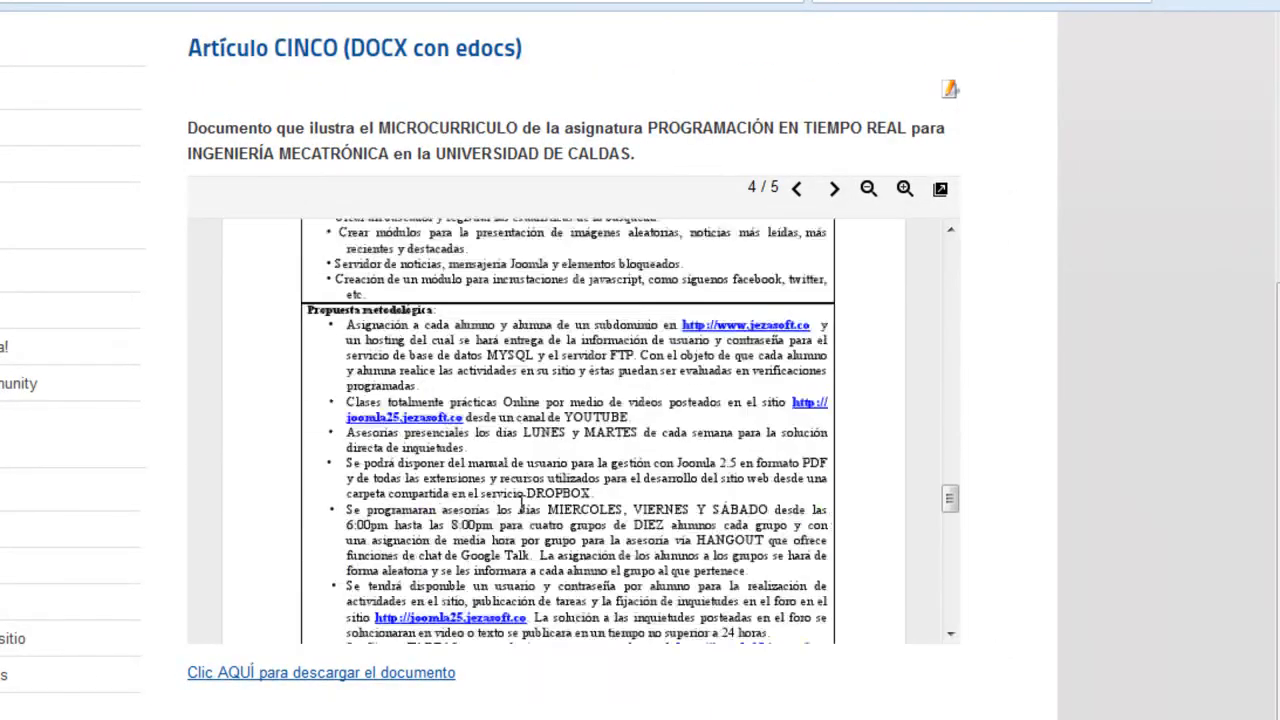
scroll(525, 512, "down", 10)
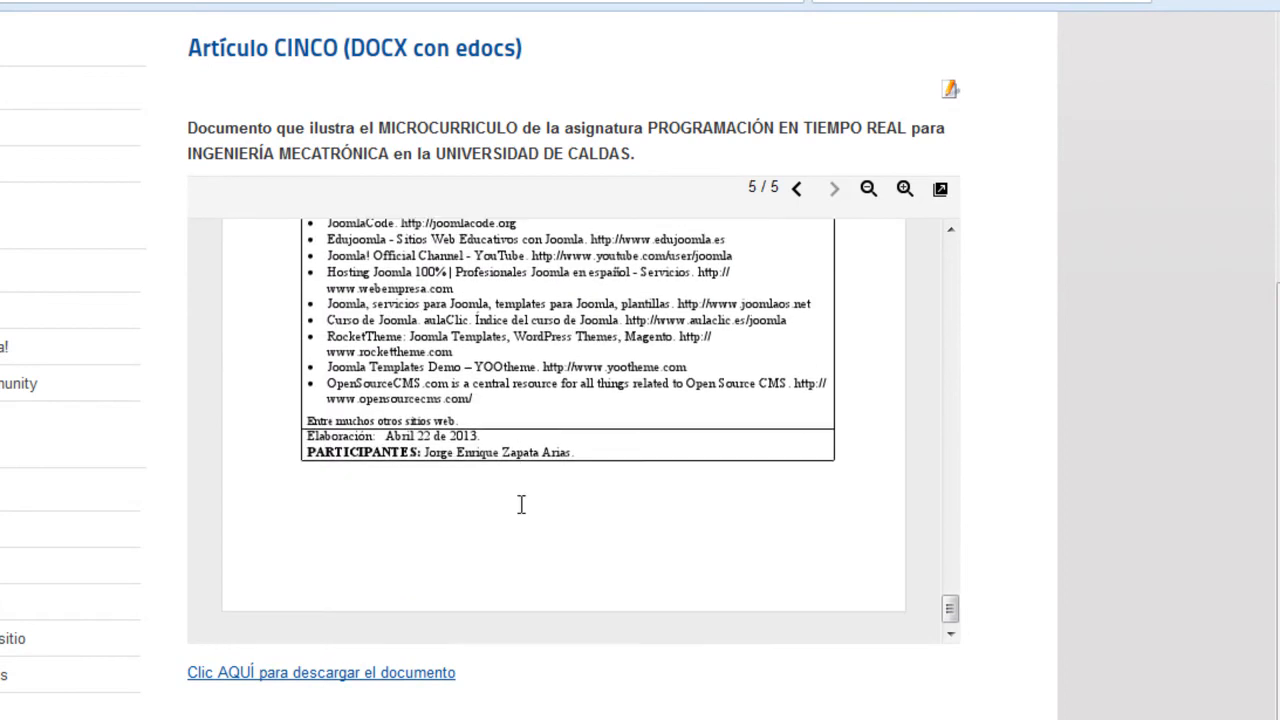
Review the last page of the DOCX syllabus embedded in Artículo CINCO and return to the site's home page.
left_click_drag(247, 585, 724, 478)
scroll(814, 543, "up", 5)
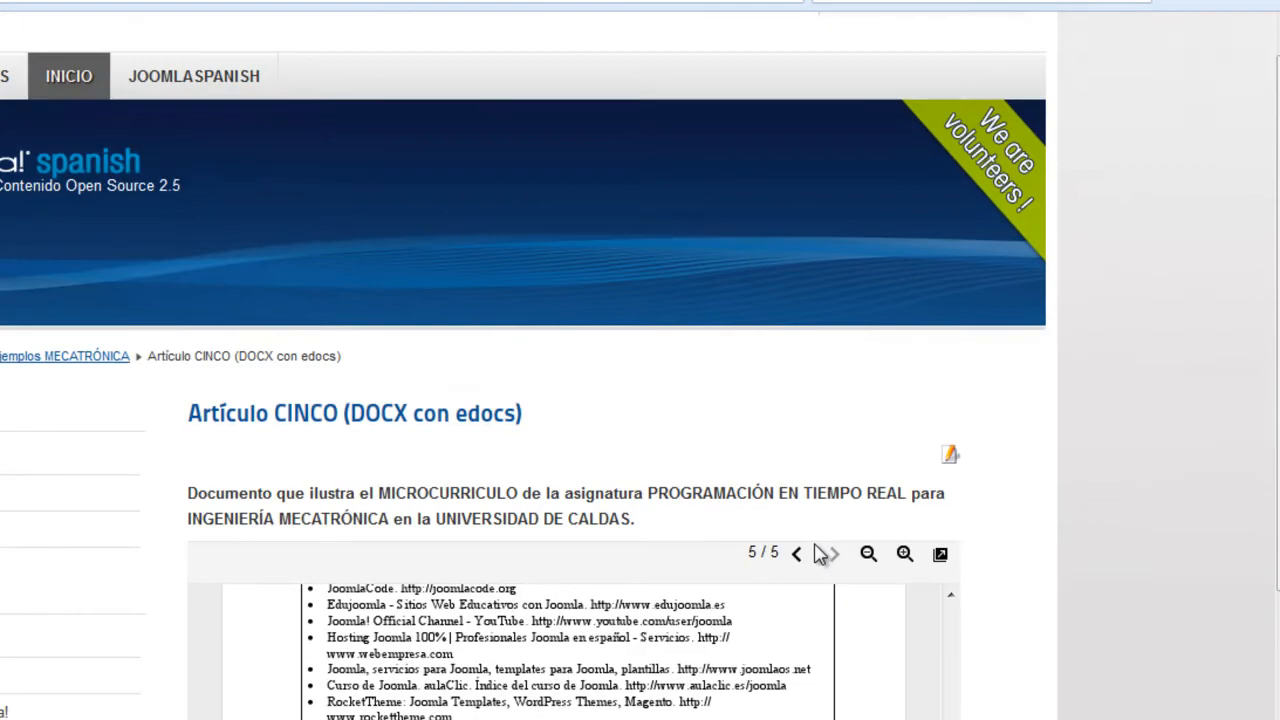
scroll(1001, 636, "down", 3)
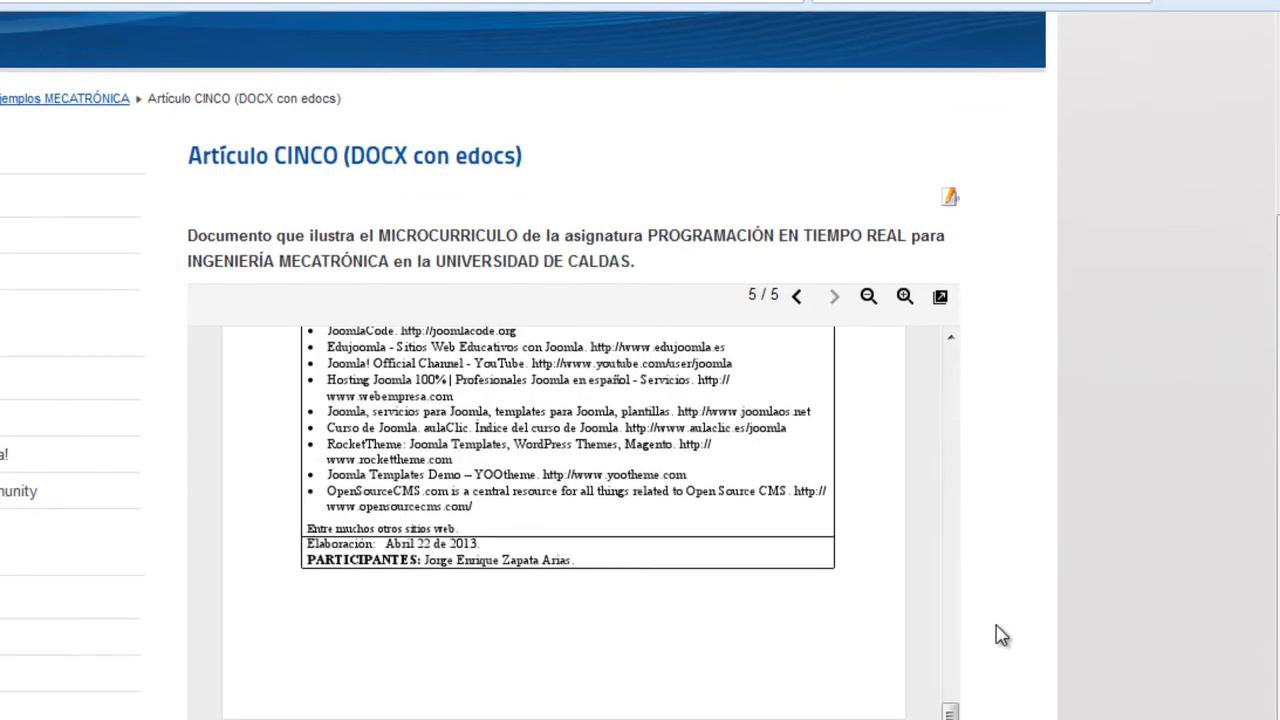
scroll(768, 535, "up", 1)
scroll(768, 535, "up", 1)
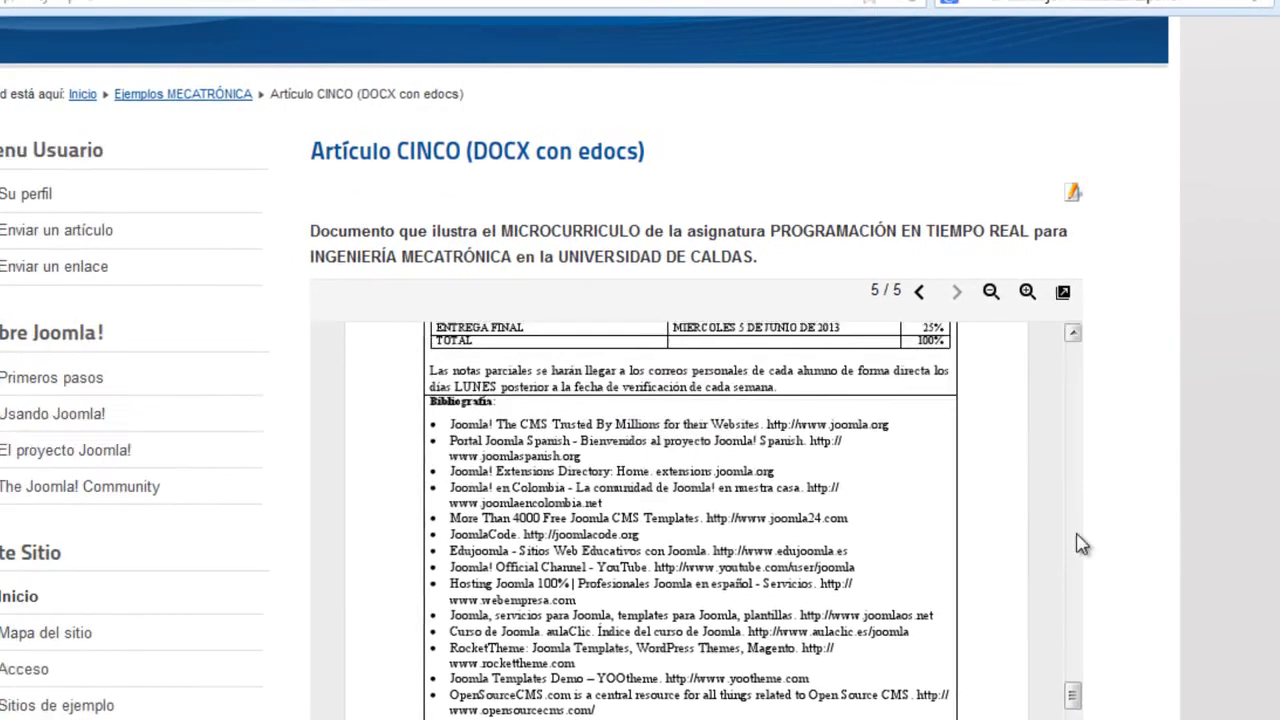
scroll(1012, 513, "up", 3)
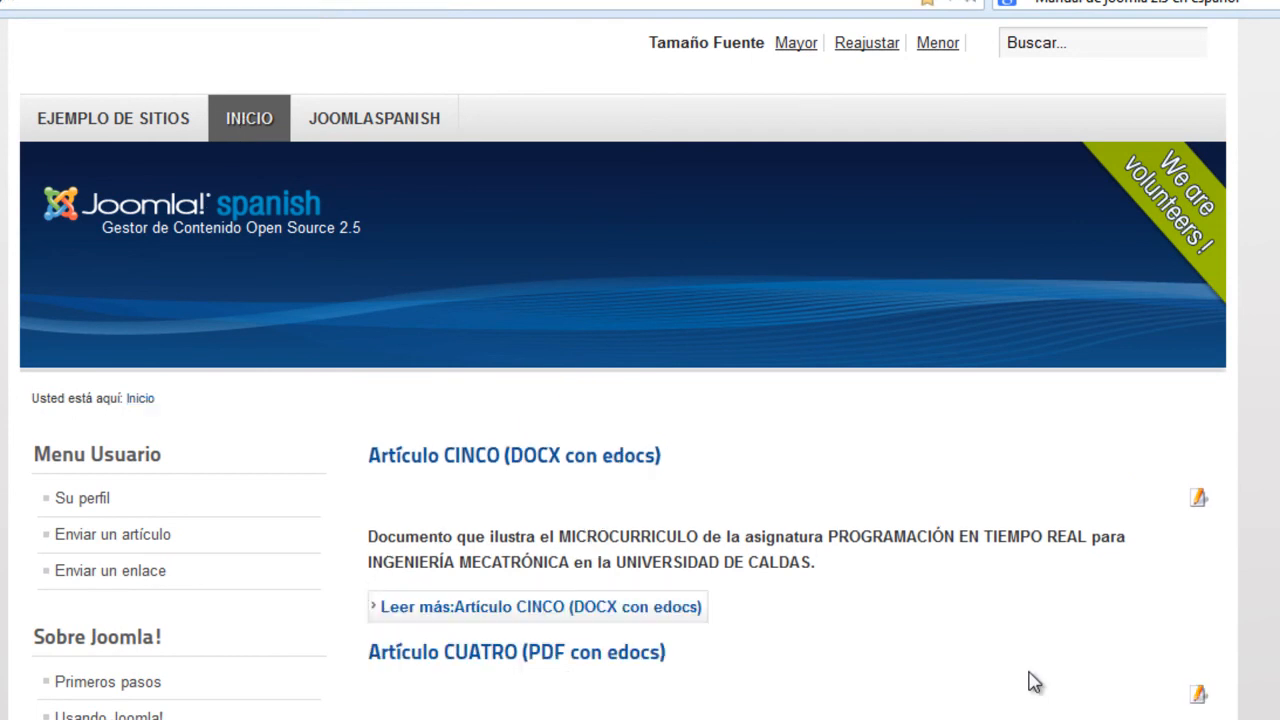
Examine how the featured articles are laid out on the home page, from Artículo CINCO down to Artículo UNO.
scroll(1034, 682, "down", 4)
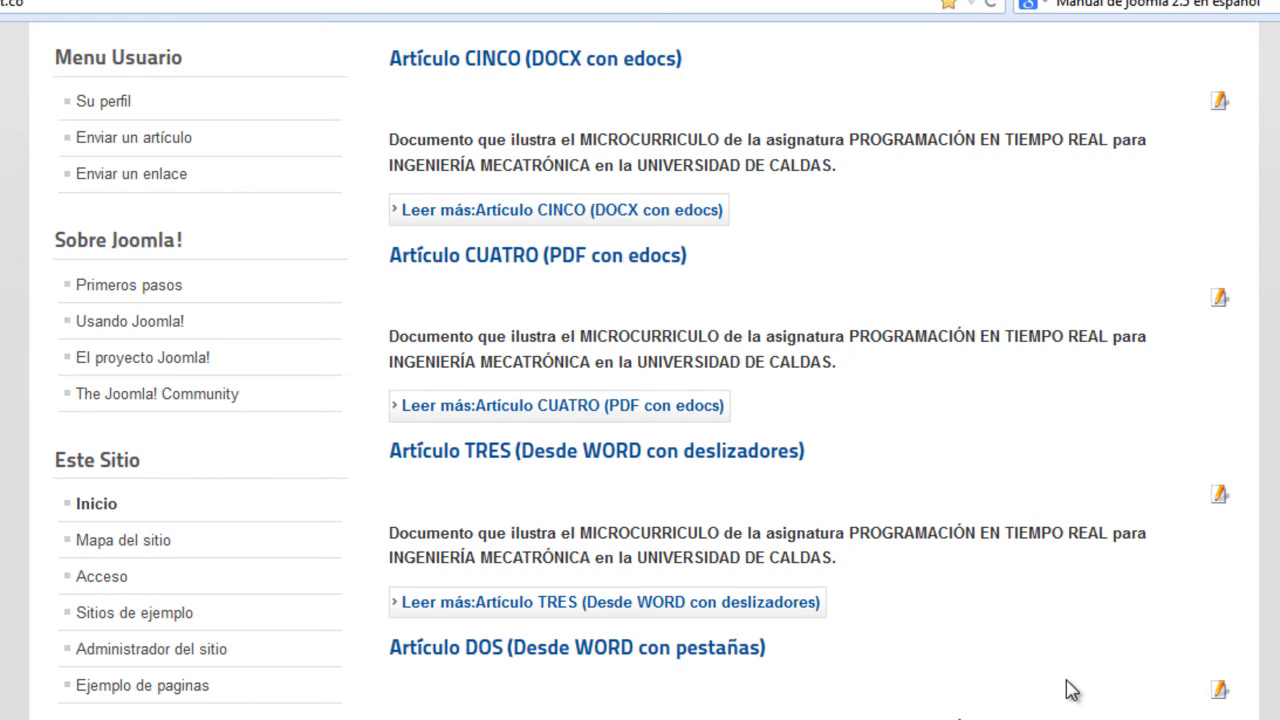
scroll(1071, 690, "down", 3)
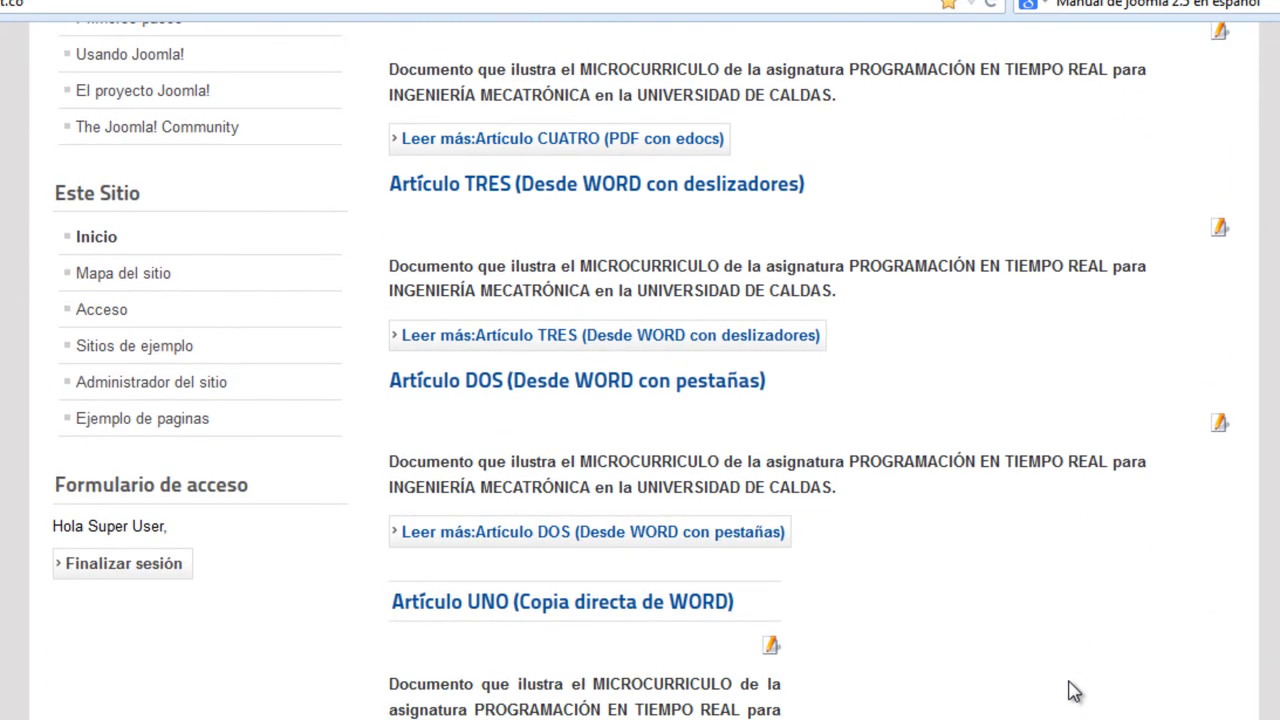
scroll(1071, 690, "up", 2)
scroll(1071, 690, "down", 2)
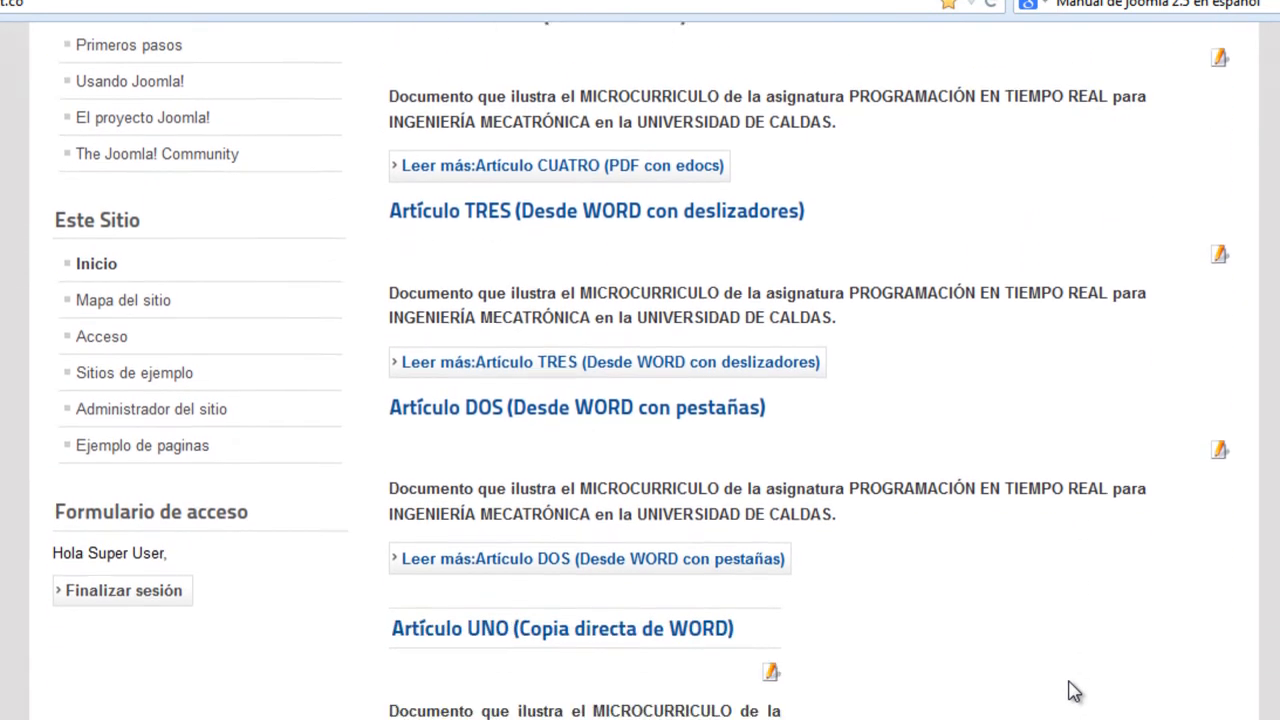
triple_click(613, 603)
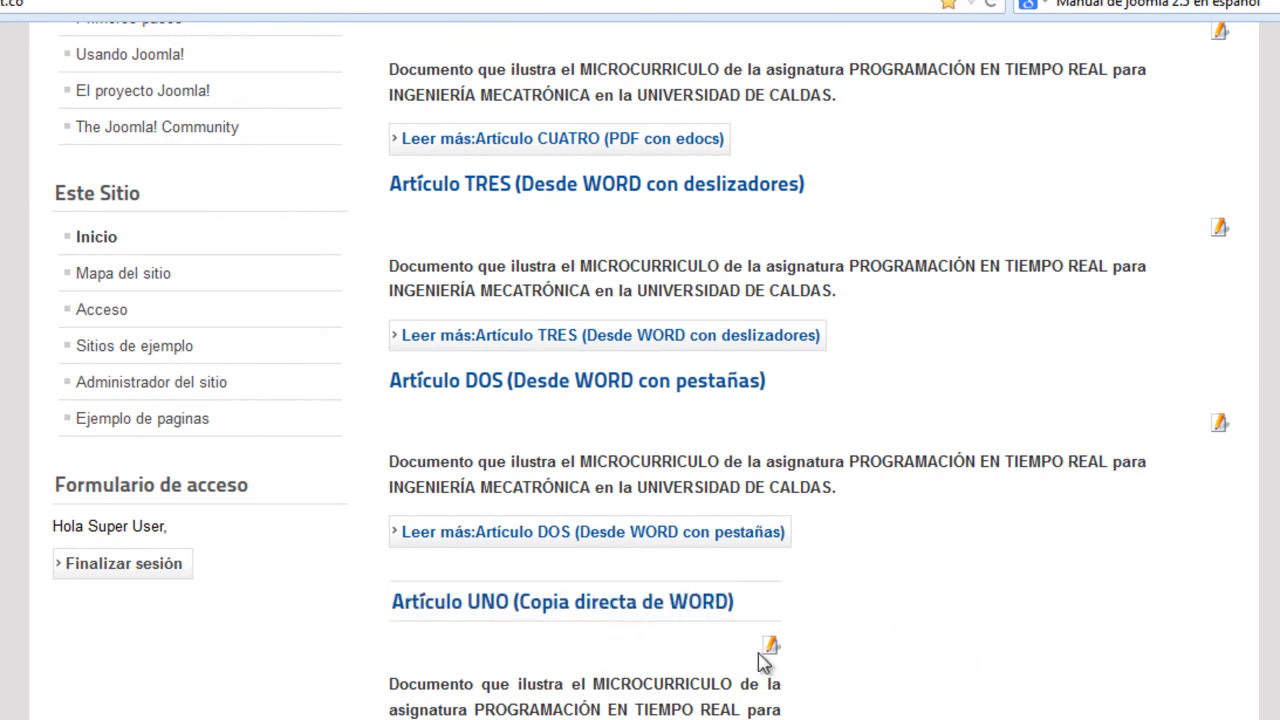
scroll(1008, 604, "up", 5)
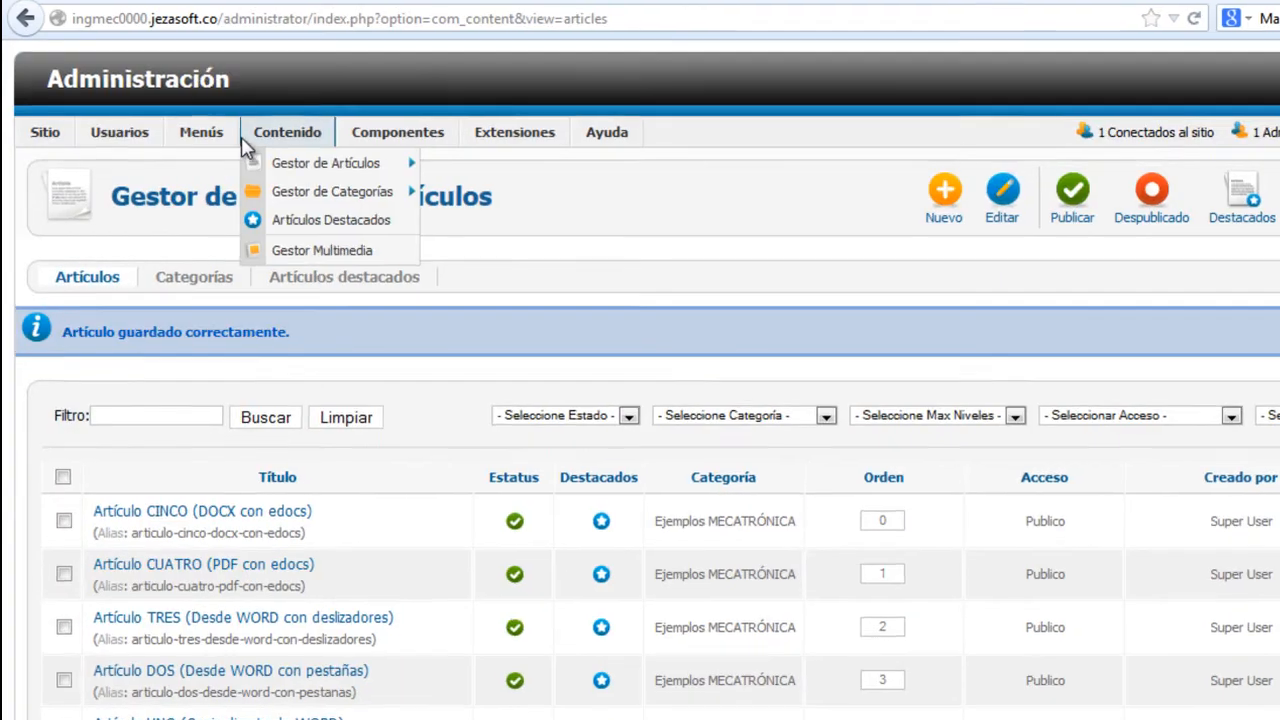
In the site administration, open the Inicio item of the Menu Principal for editing.
mouse_move(223, 135)
mouse_move(350, 416)
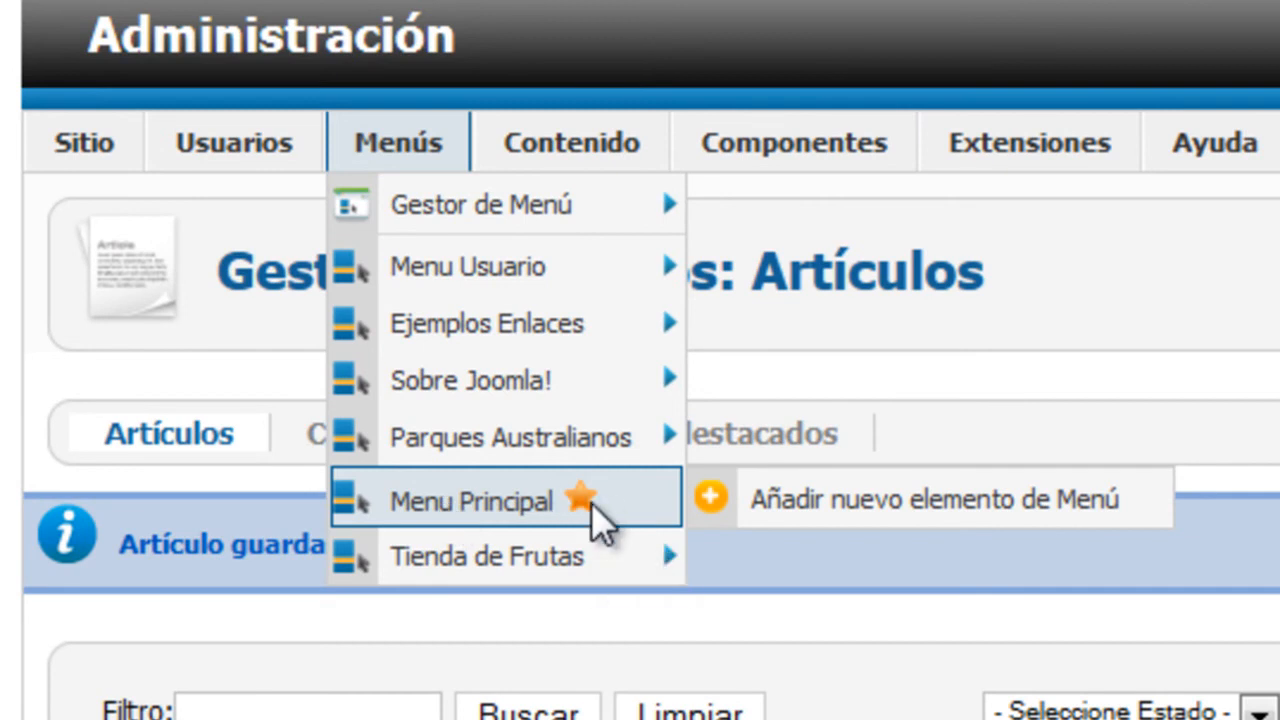
left_click(592, 503)
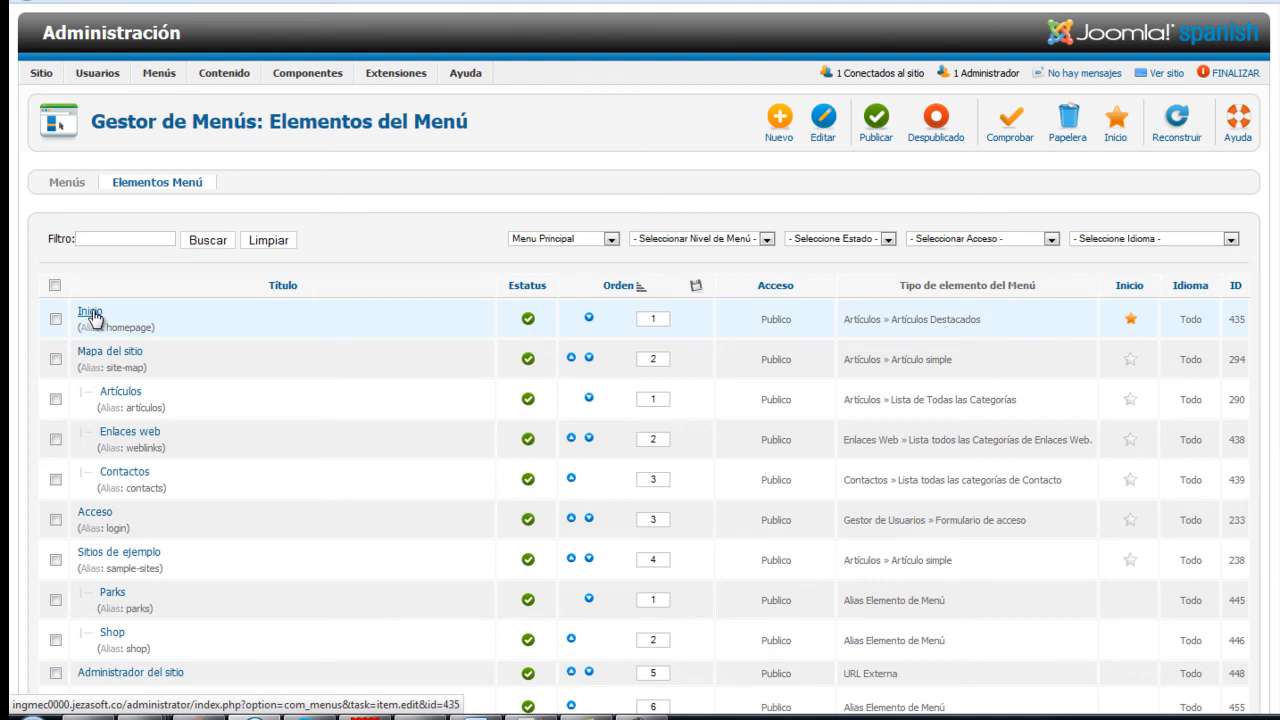
left_click(90, 314)
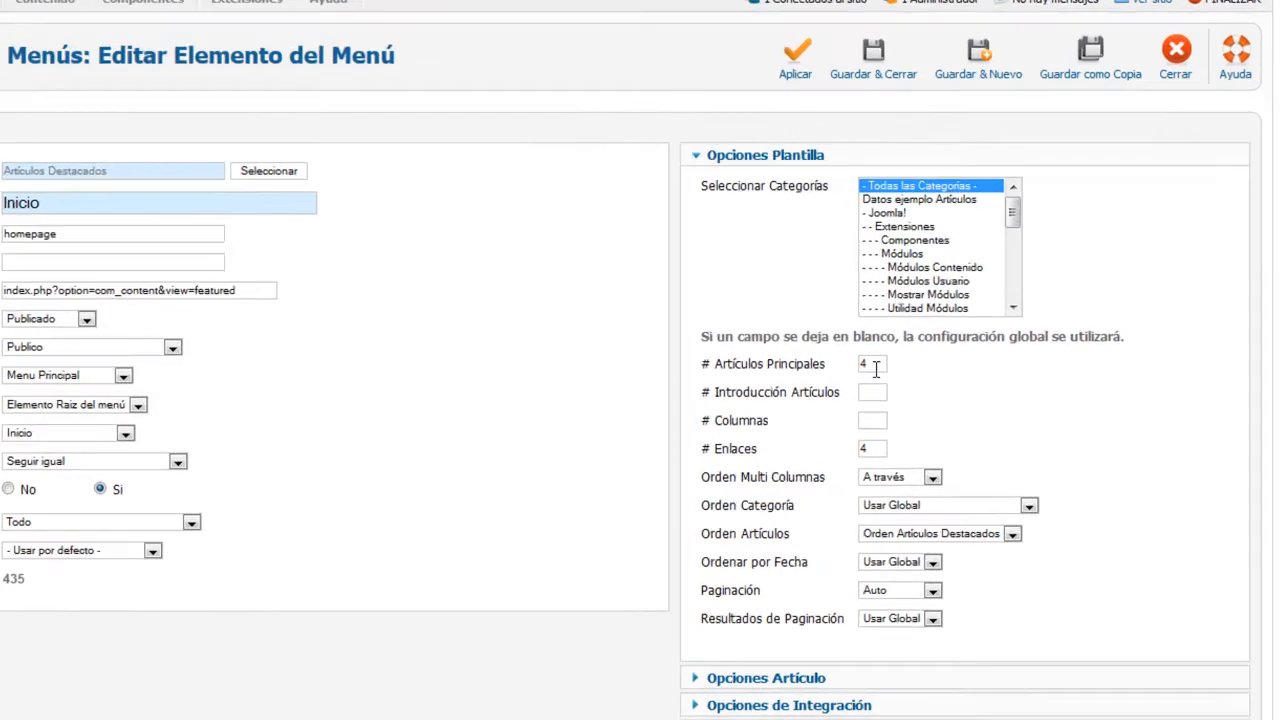
Set Artículos Principales, Introducción Artículos and Columnas to 2 each in the Inicio item's template options.
double_click(875, 365)
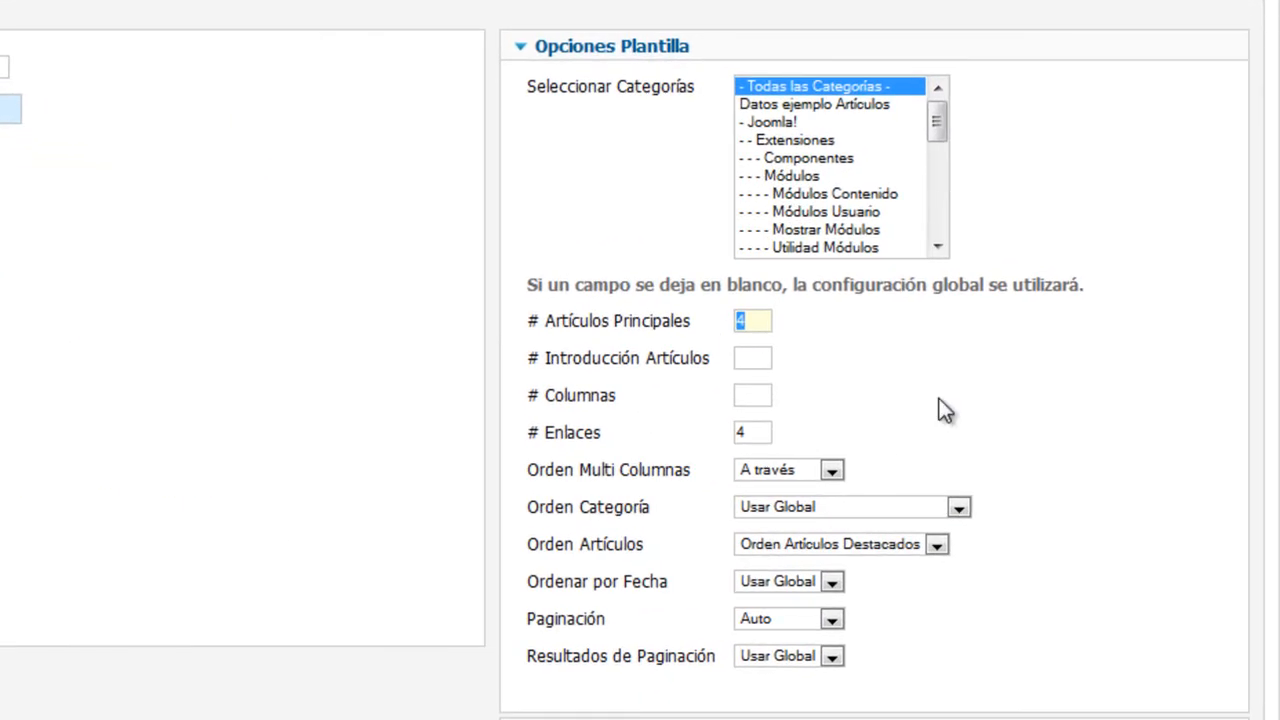
type("2")
left_click(939, 400)
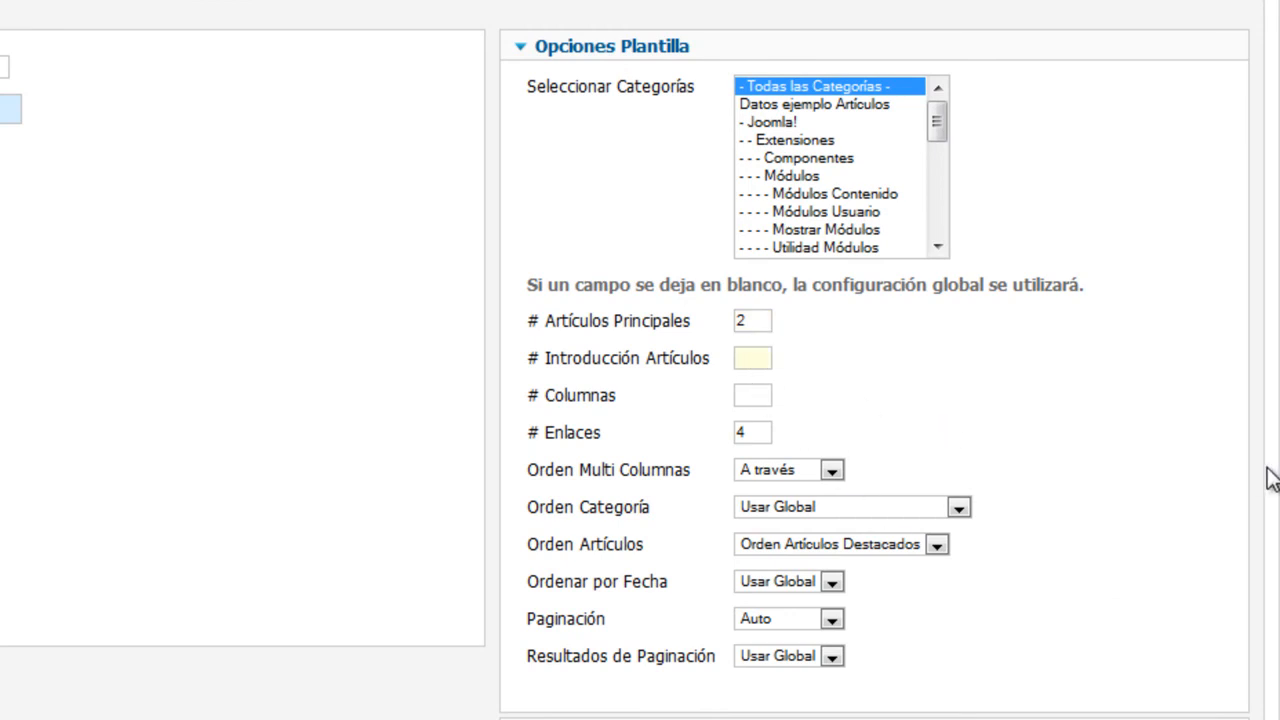
type("2")
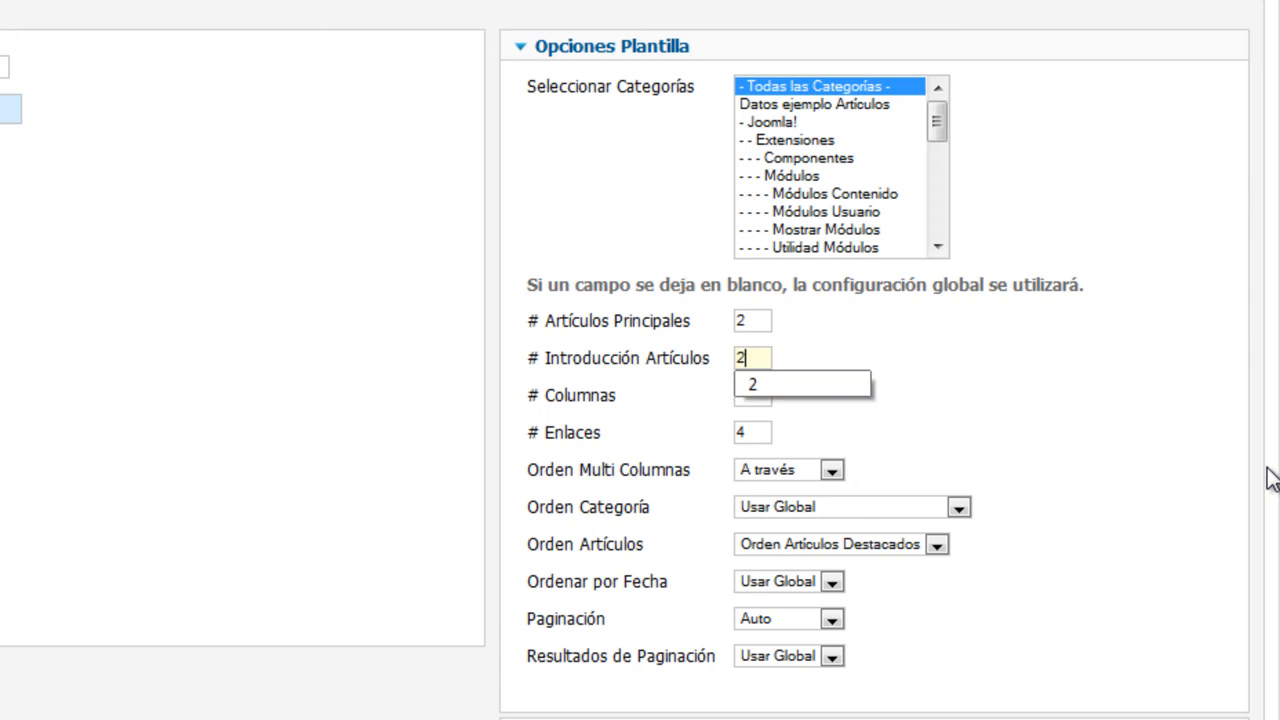
left_click(752, 396)
type("2")
Set the Inicio layout to 1 leading article, 3 introductory articles, 3 columns and 2 links.
double_click(750, 362)
type("3")
double_click(757, 395)
type("3")
double_click(757, 432)
type("2")
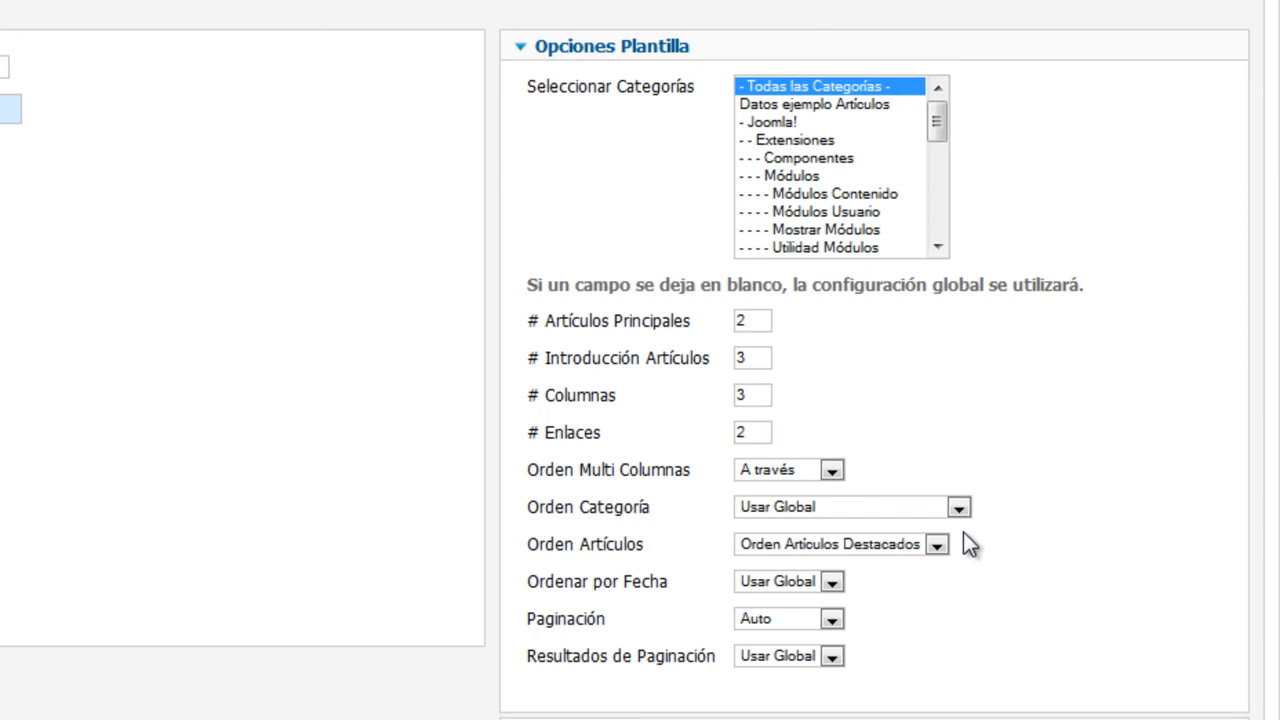
mouse_move(572, 365)
left_click_drag(760, 322, 728, 321)
type("1")
left_click(918, 383)
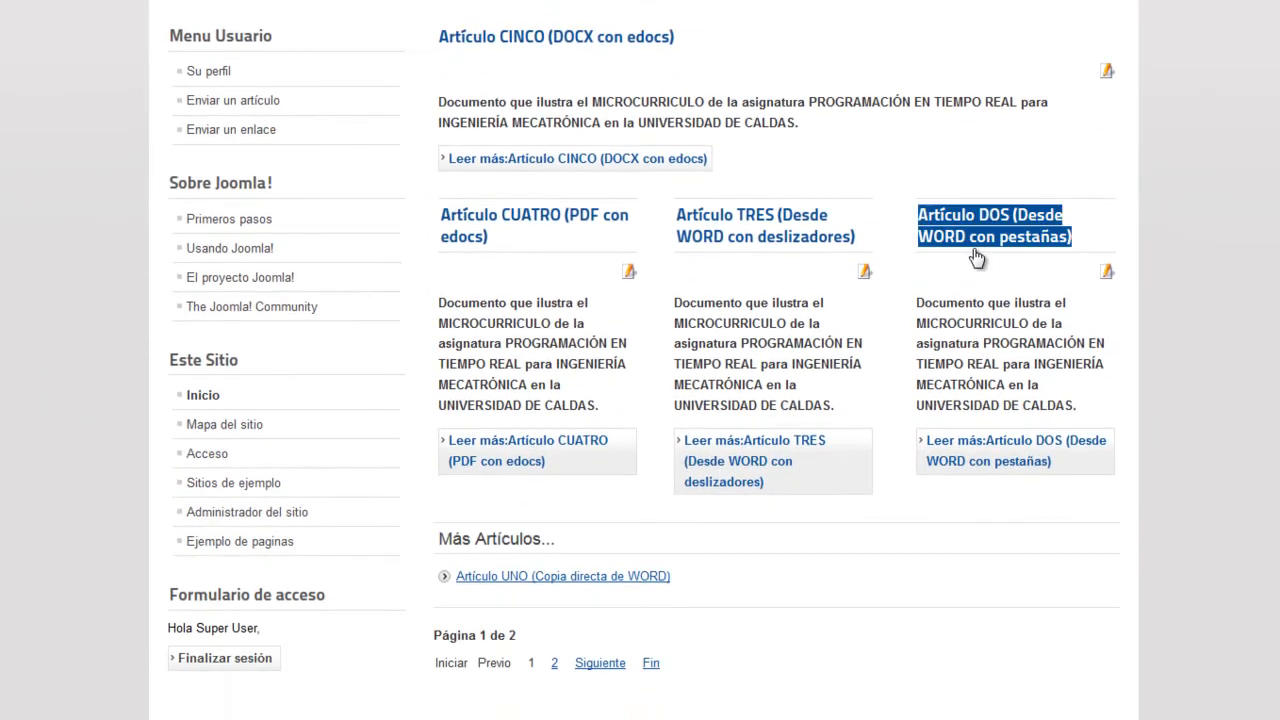
Examine the arrangement of the leading article, the column articles and the Más Artículos links on the home page.
left_click(975, 257)
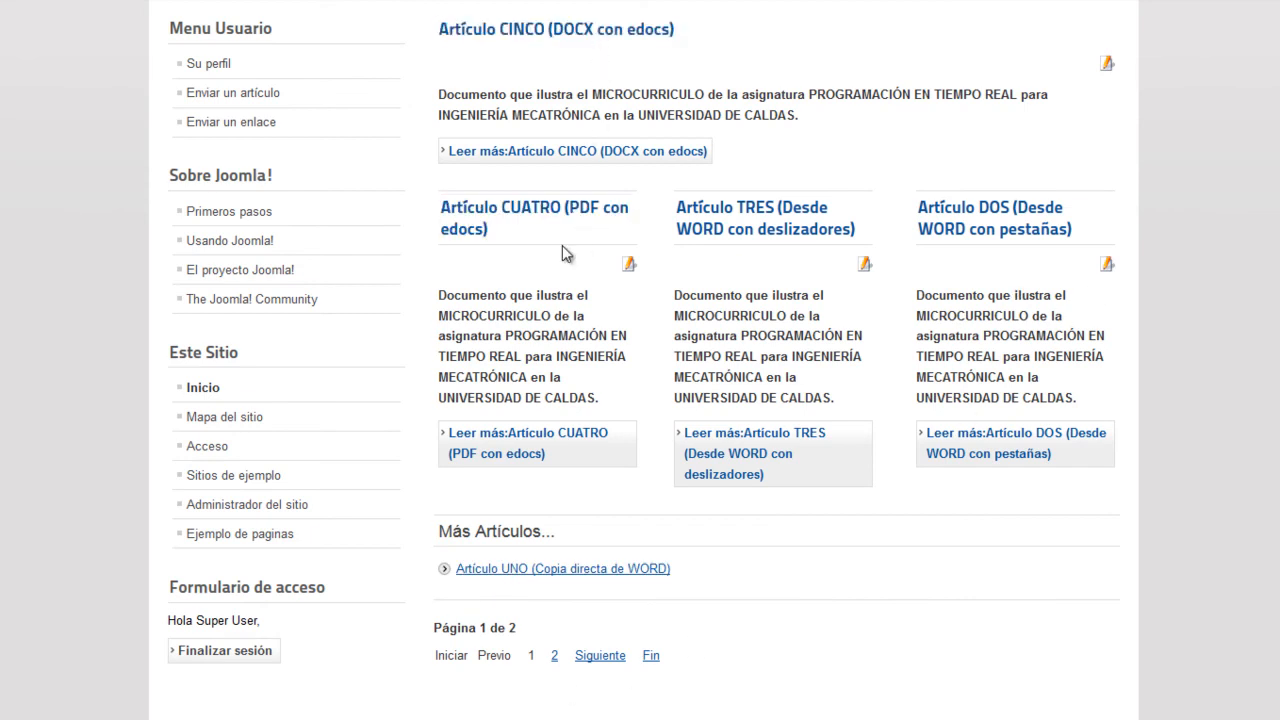
triple_click(952, 230)
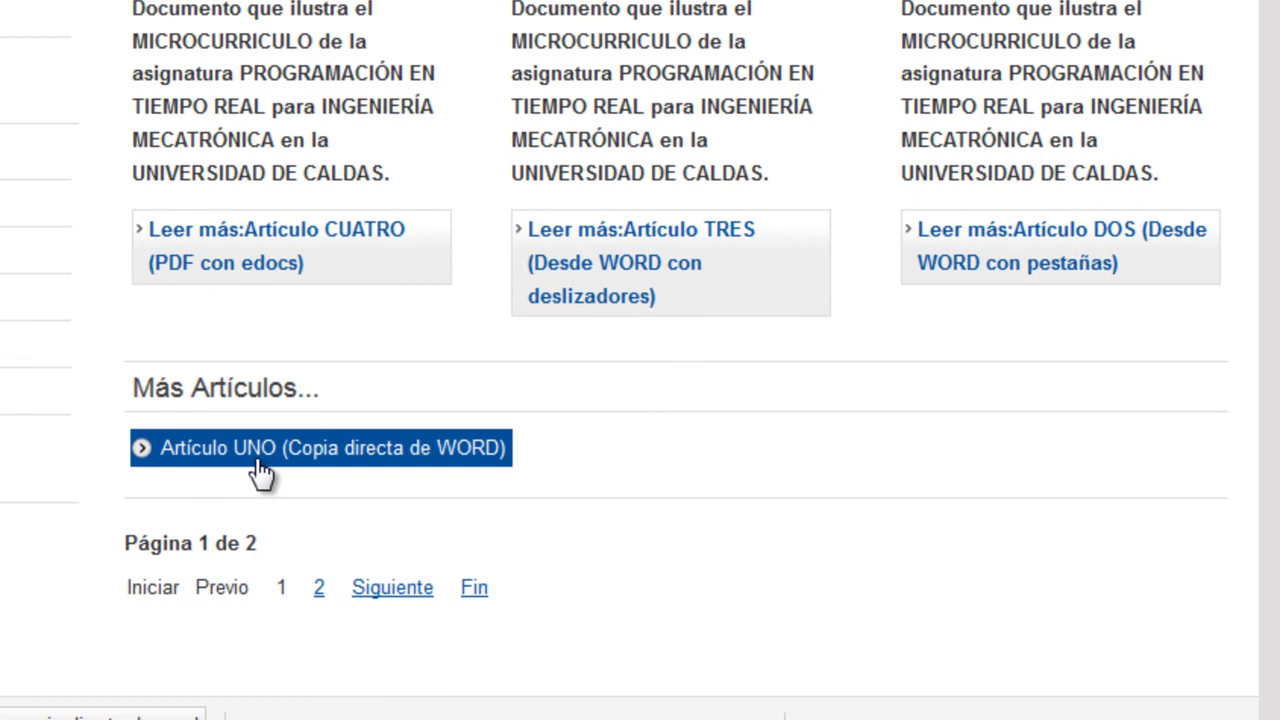
scroll(697, 449, "up", 5)
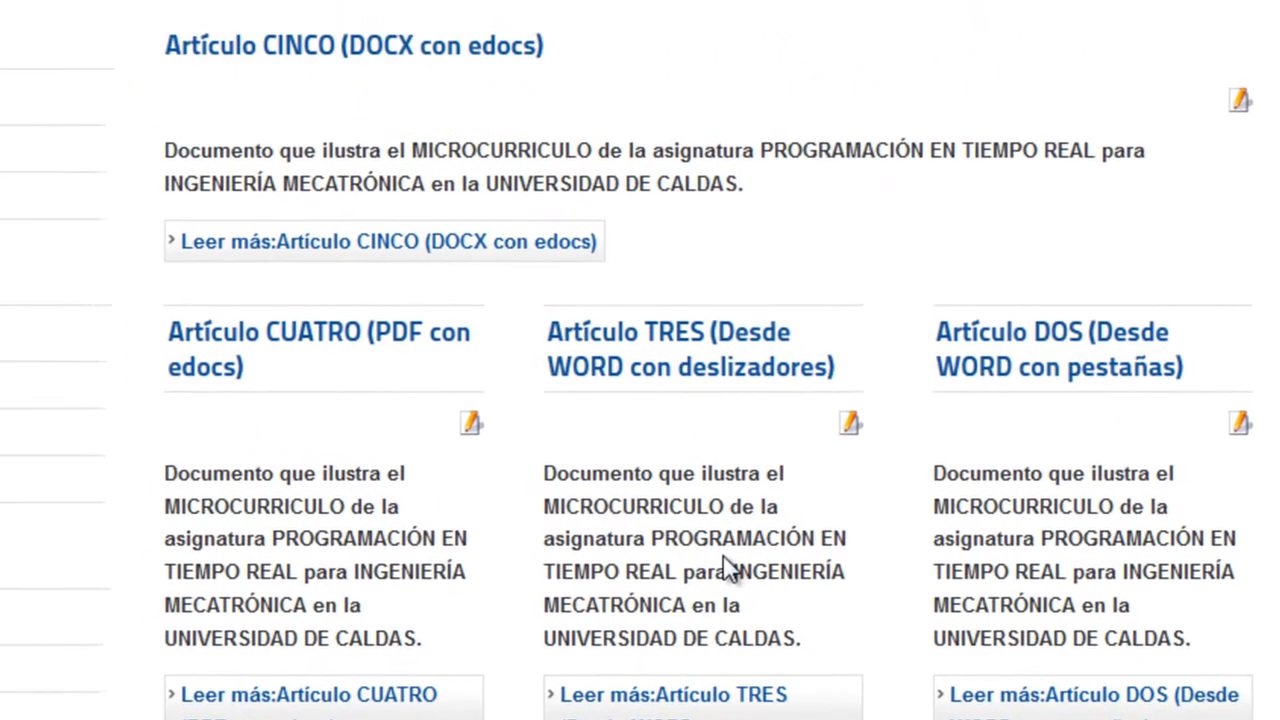